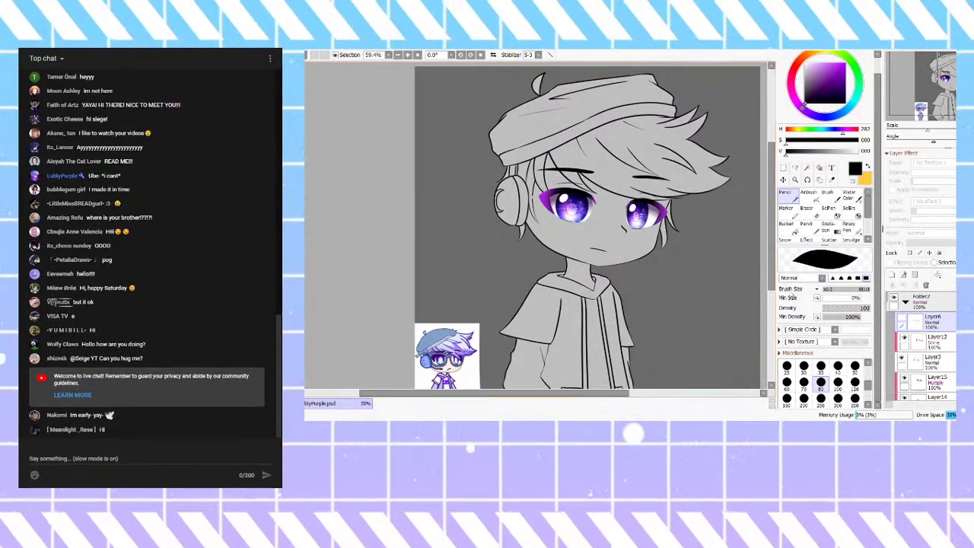
Step: Add a new layer above Layer6 in Folder2 and undo the trial stroke
left_click(893, 274)
mouse_move(665, 287)
left_mouse_down()
mouse_move(718, 268)
mouse_move(746, 234)
mouse_move(733, 239)
left_mouse_up()
key("ctrl+z")
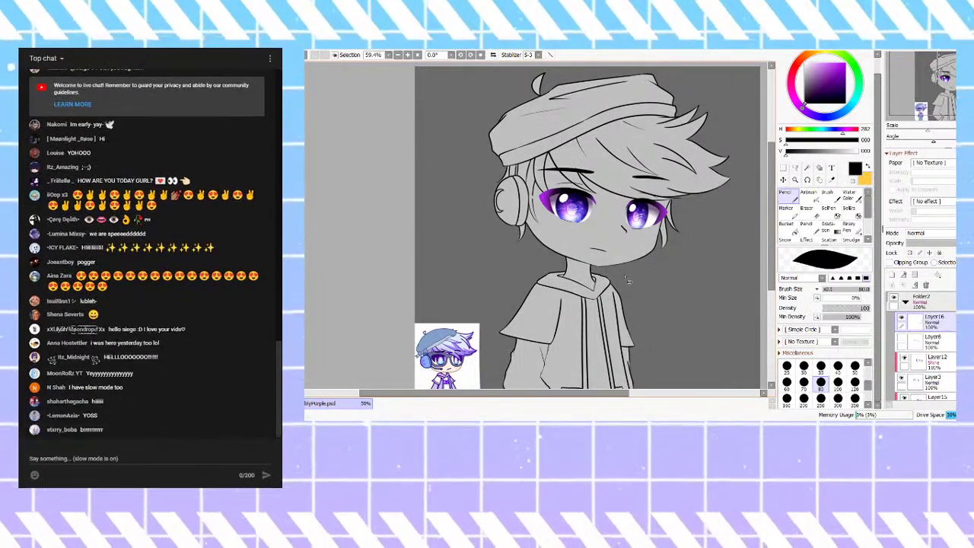
Step: Toggle the visibility of the Multiply, Overlay and Soft Light layers (Layer15, Layer14, Layer13) to compare their effects on the eyes
scroll(631, 271, "up", 4)
scroll(637, 169, "down", 2)
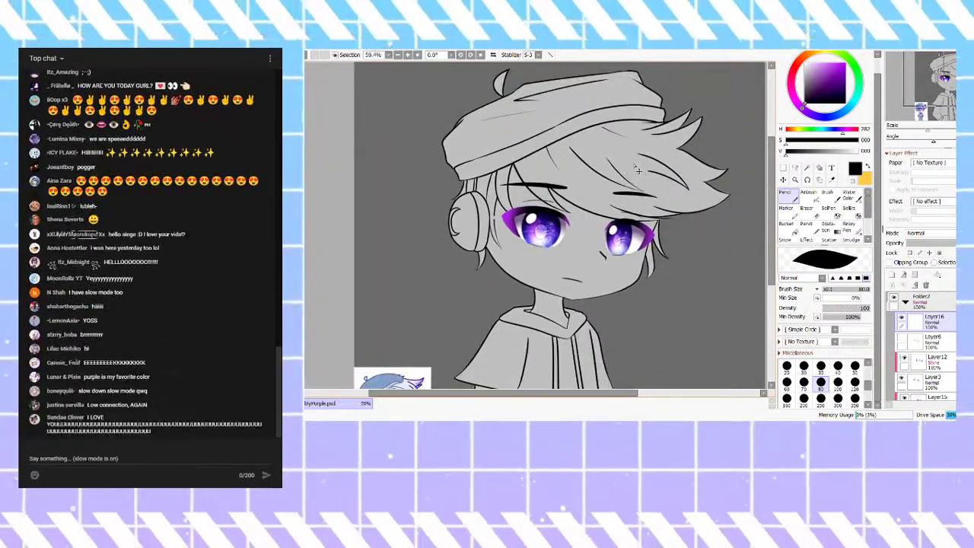
scroll(636, 169, "down", 1)
scroll(533, 213, "up", 5)
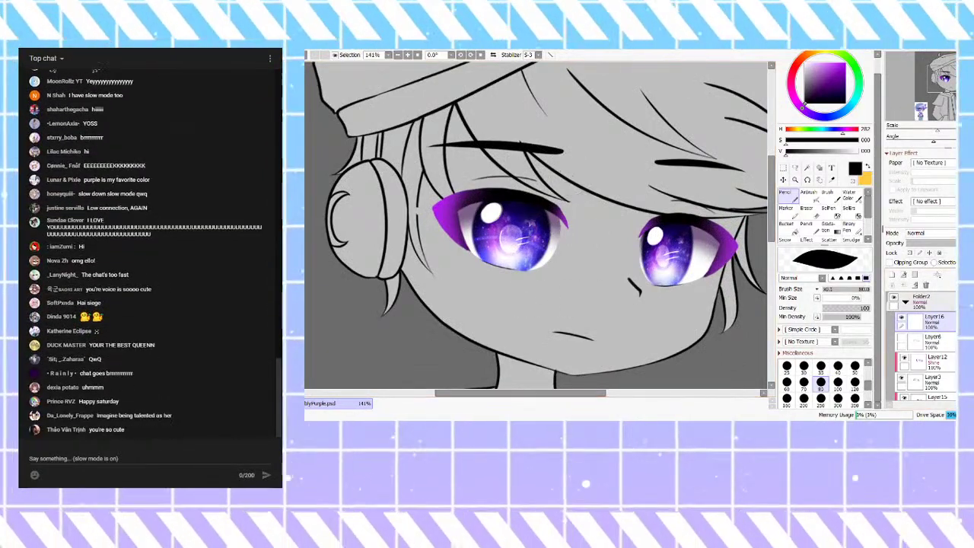
scroll(910, 343, "down", 3)
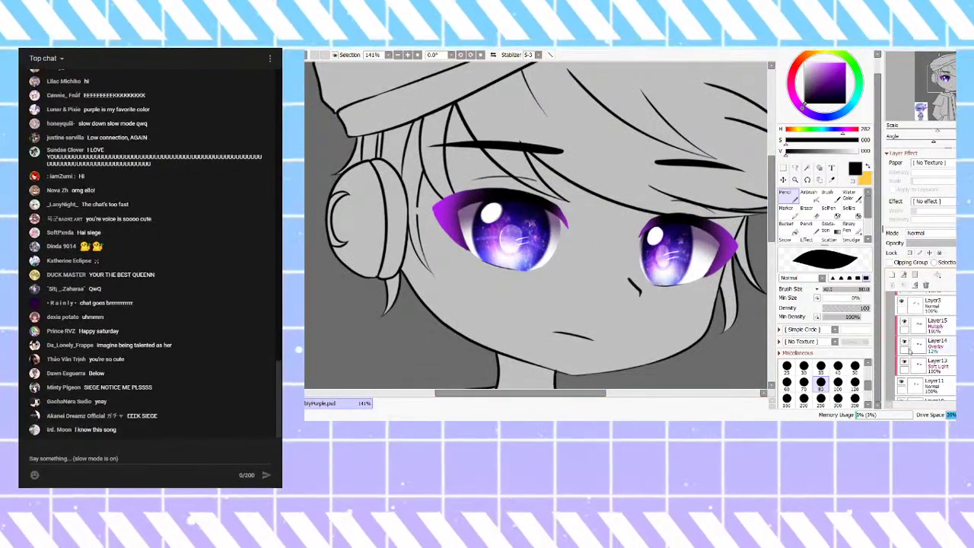
left_click(905, 343)
left_click(905, 362)
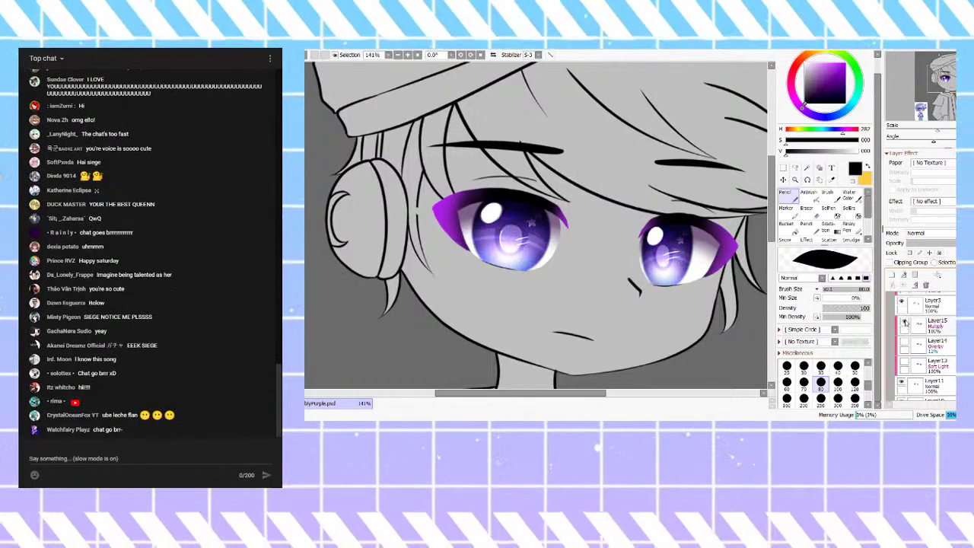
left_click(905, 364)
left_click(904, 363)
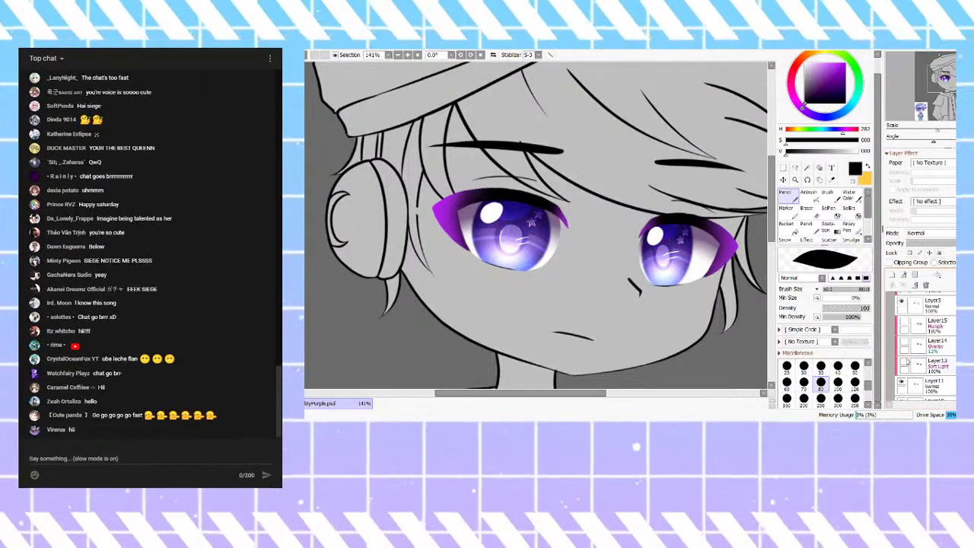
left_click(905, 363)
left_click(905, 363)
left_click(905, 363)
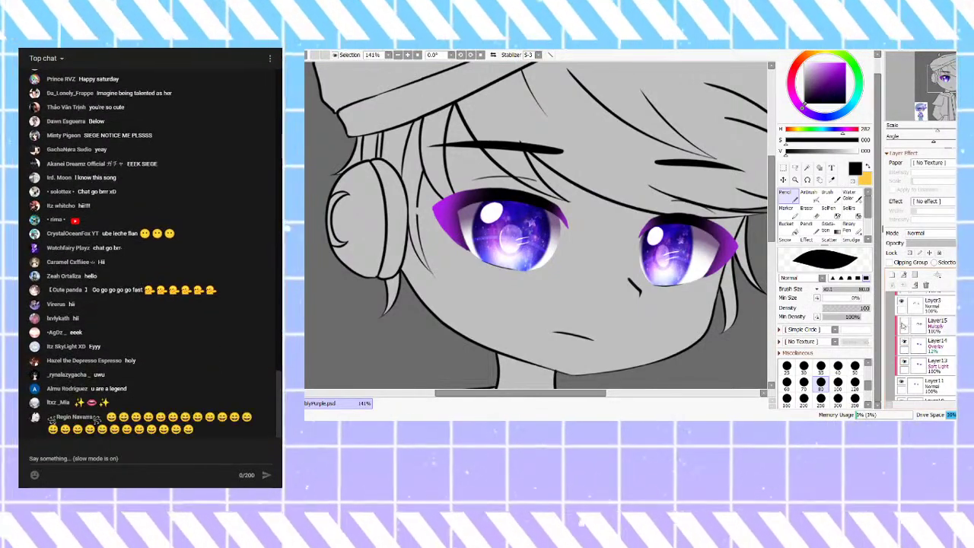
scroll(674, 194, "down", 2)
scroll(673, 194, "up", 1)
left_click(905, 323)
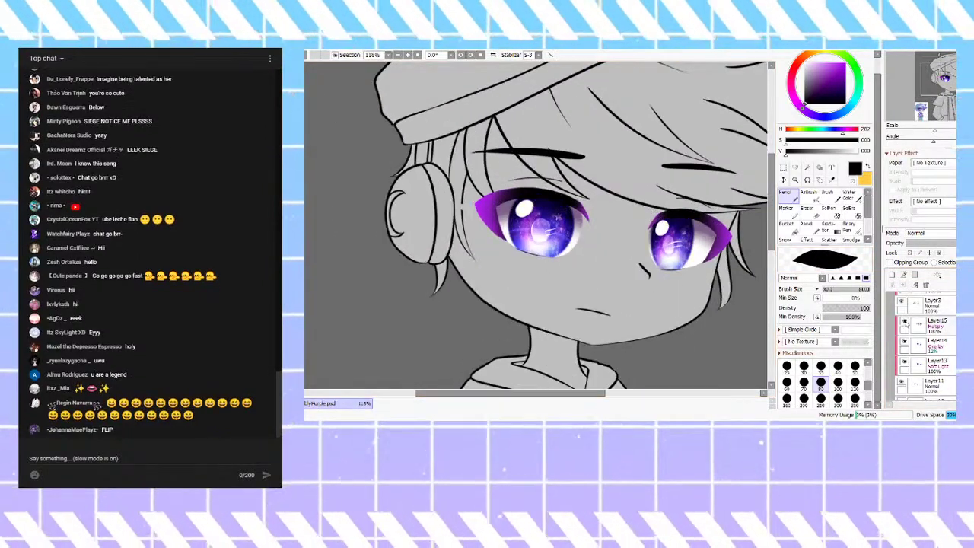
Step: Examine the coloured eyes up close and within the whole character, and collapse Folder2
key("minus")
key("minus")
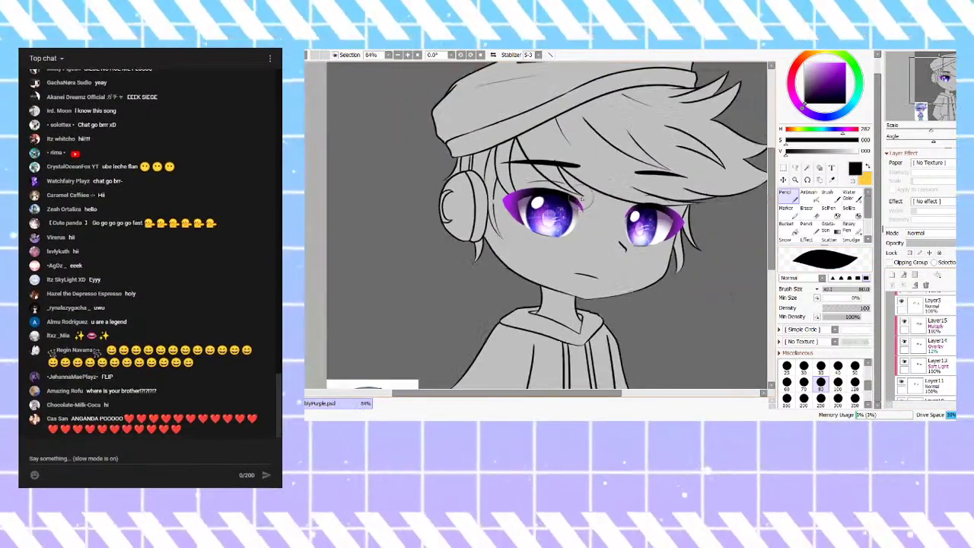
scroll(593, 172, "down", 1)
scroll(572, 140, "down", 1)
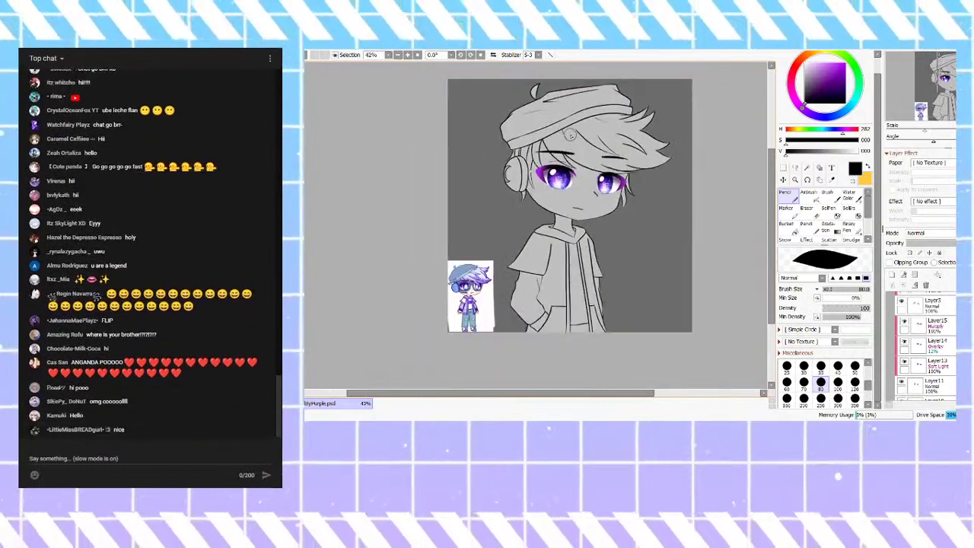
scroll(578, 149, "up", 2)
scroll(924, 342, "up", 3)
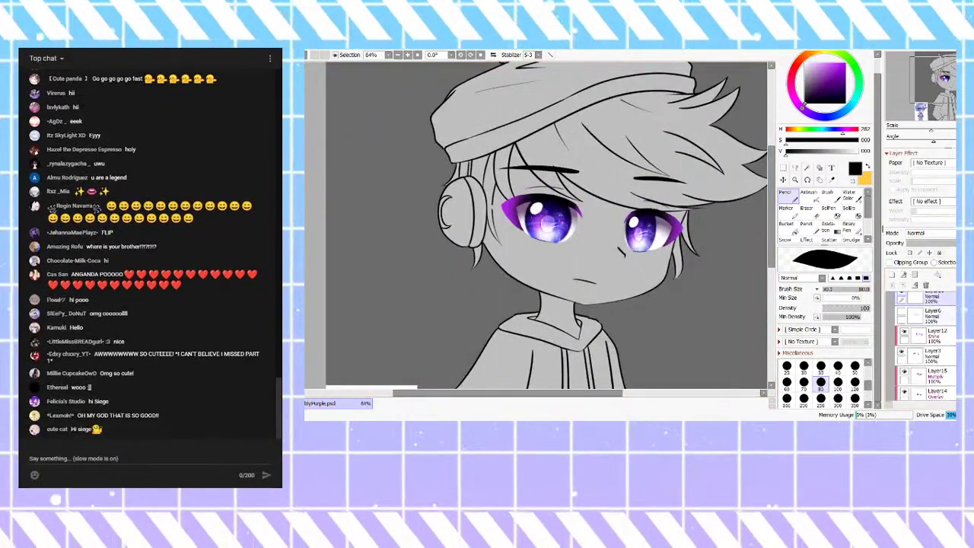
scroll(923, 343, "up", 5)
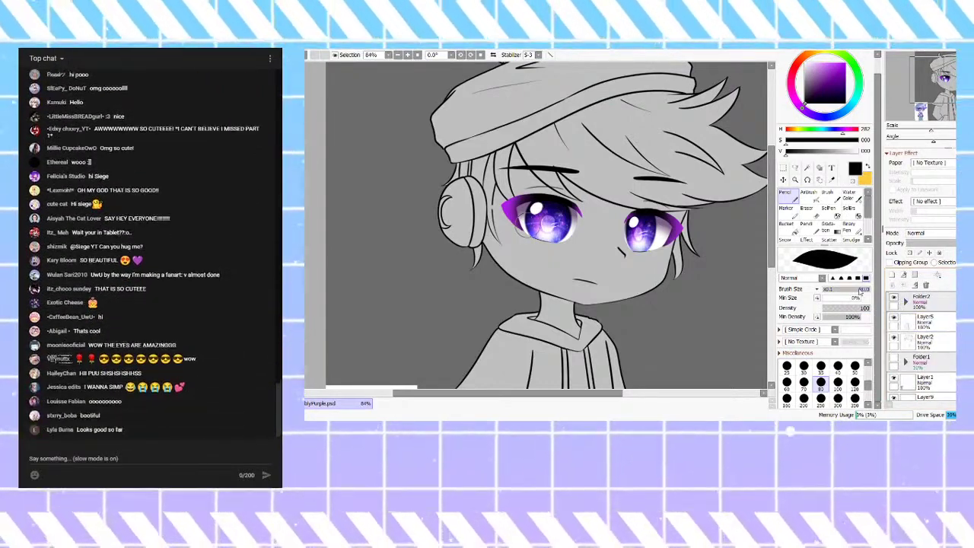
scroll(553, 143, "down", 3)
scroll(551, 134, "up", 3)
scroll(598, 168, "up", 4)
scroll(574, 155, "down", 2)
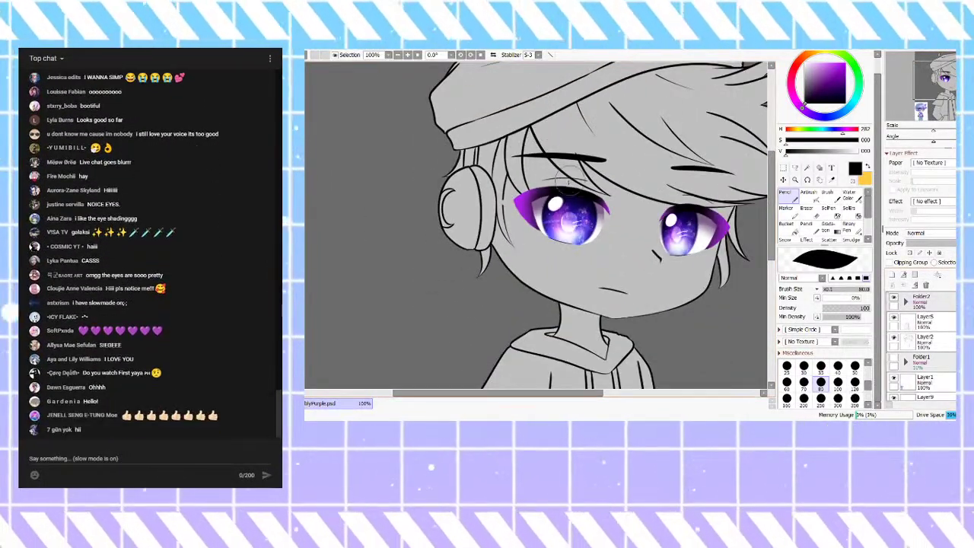
Step: Select Layer2 and inspect the line art between the headphone and the eye, along with the full figure
left_click(925, 341)
scroll(556, 206, "up", 4)
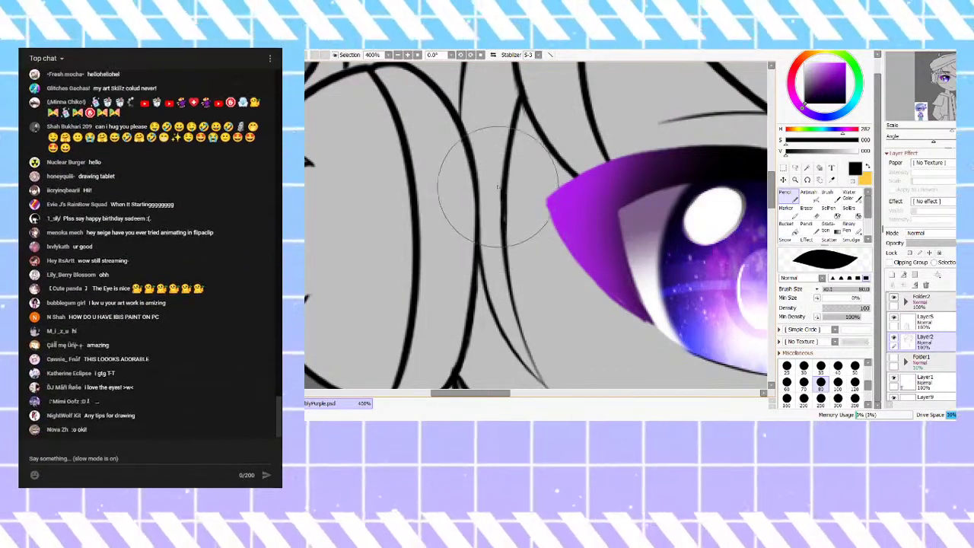
scroll(502, 222, "down", 5)
scroll(525, 159, "up", 1)
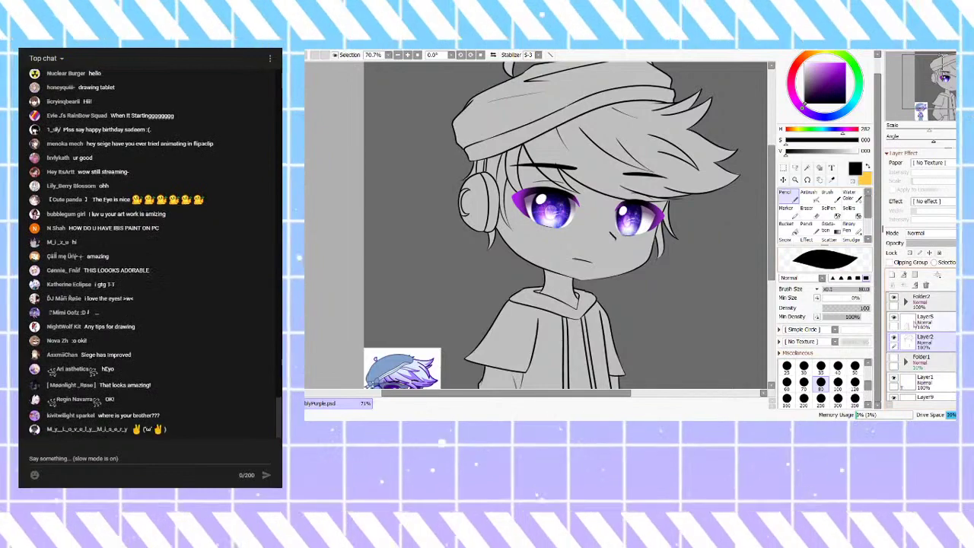
scroll(550, 155, "down", 2)
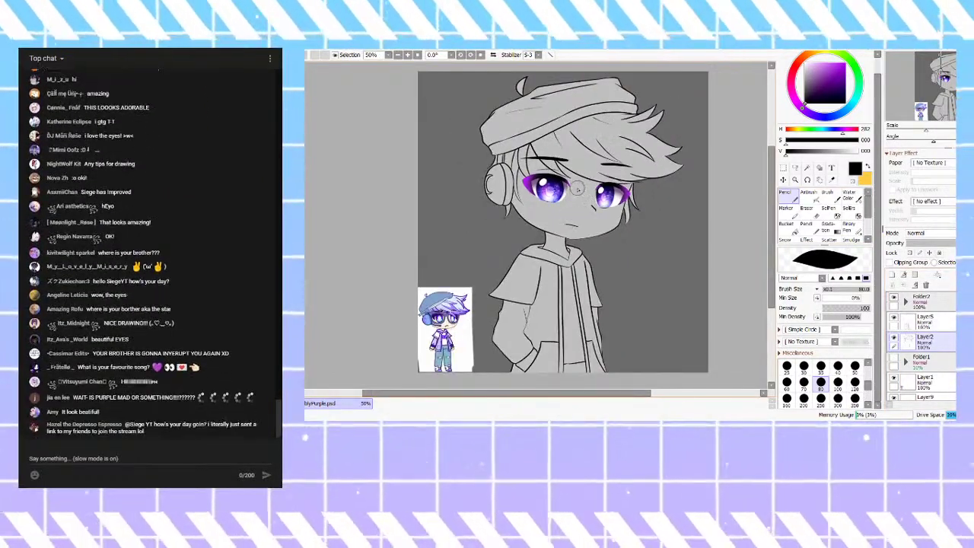
scroll(556, 192, "up", 2)
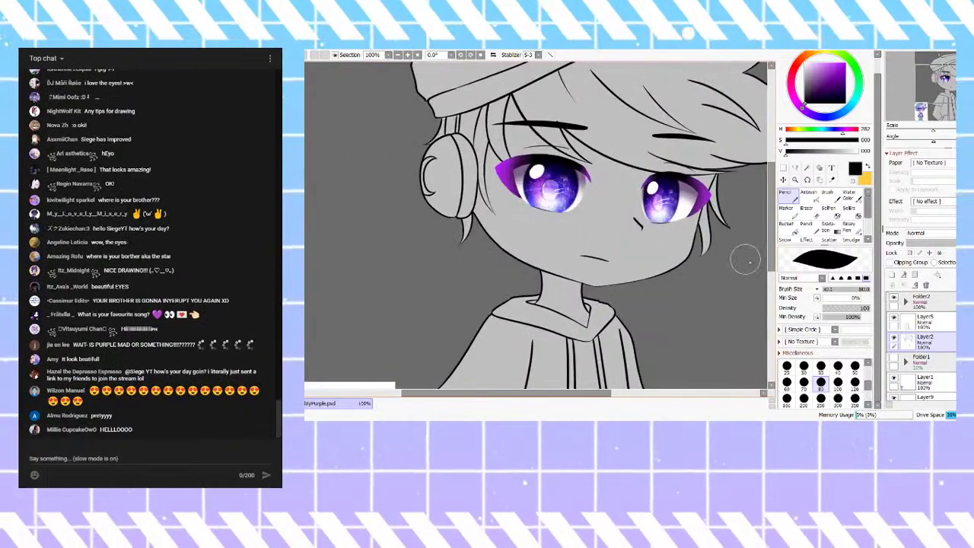
scroll(921, 343, "up", 2)
scroll(921, 342, "down", 5)
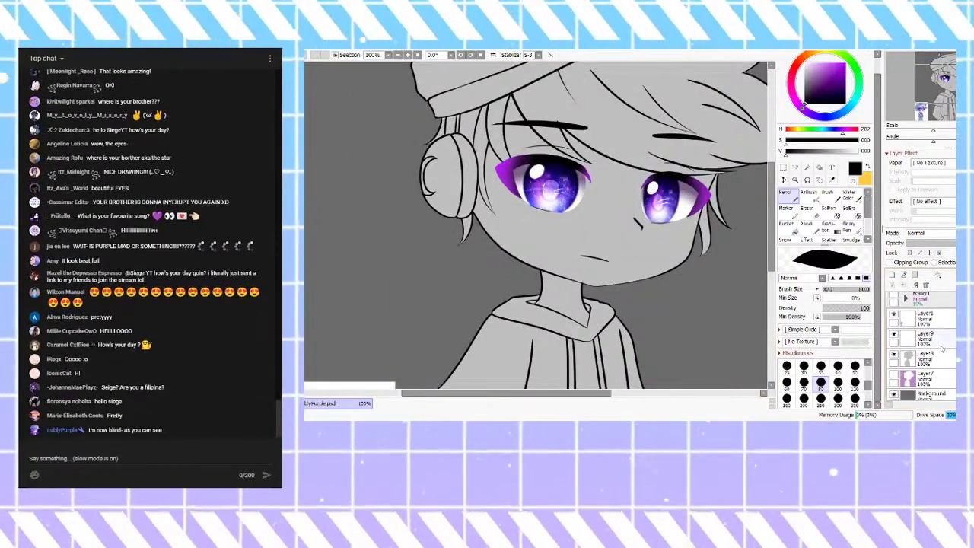
Step: Create a new layer folder directly above Layer8 and put Layer9 inside it
left_click(942, 348)
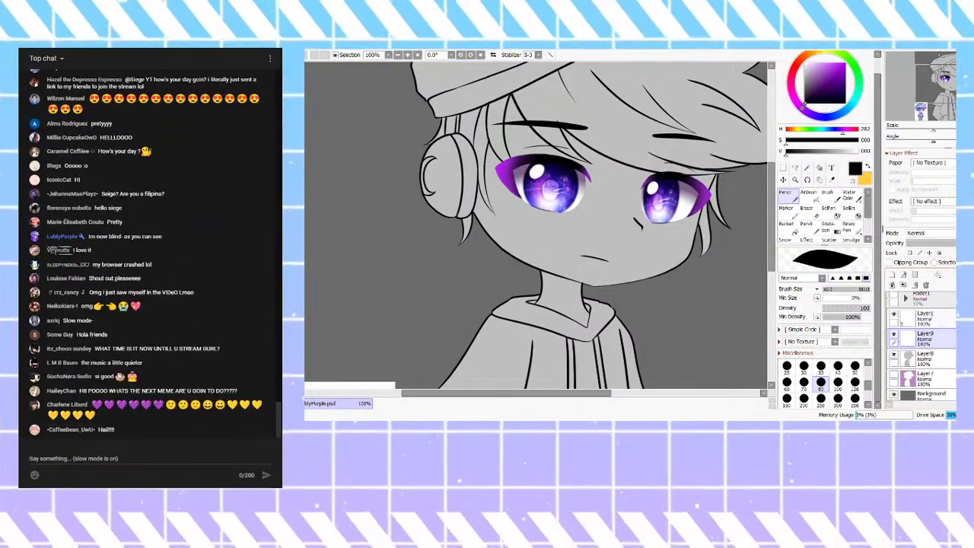
scroll(943, 367, "up", 2)
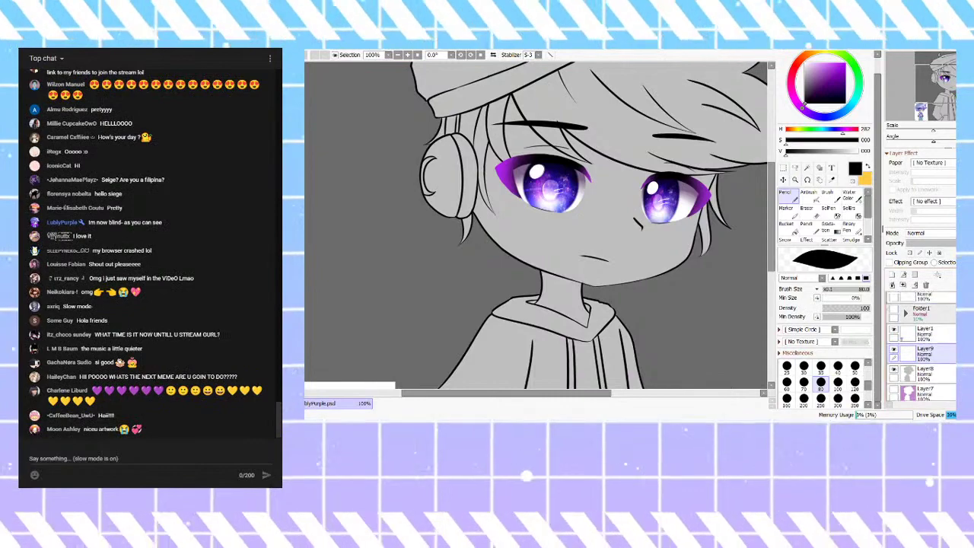
mouse_move(943, 368)
left_mouse_down()
mouse_move(942, 327)
mouse_move(941, 379)
left_mouse_up()
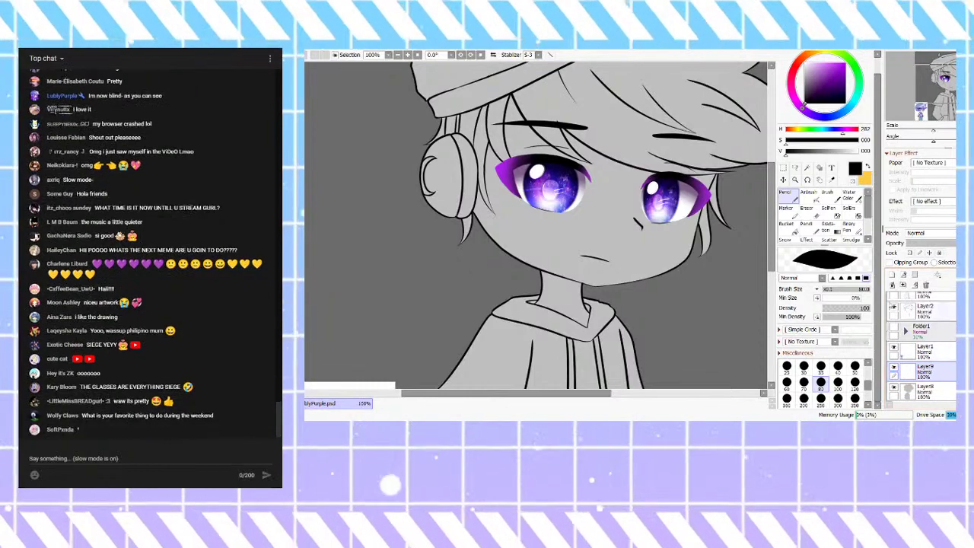
scroll(586, 156, "down", 3)
scroll(594, 130, "up", 1)
scroll(595, 130, "up", 1)
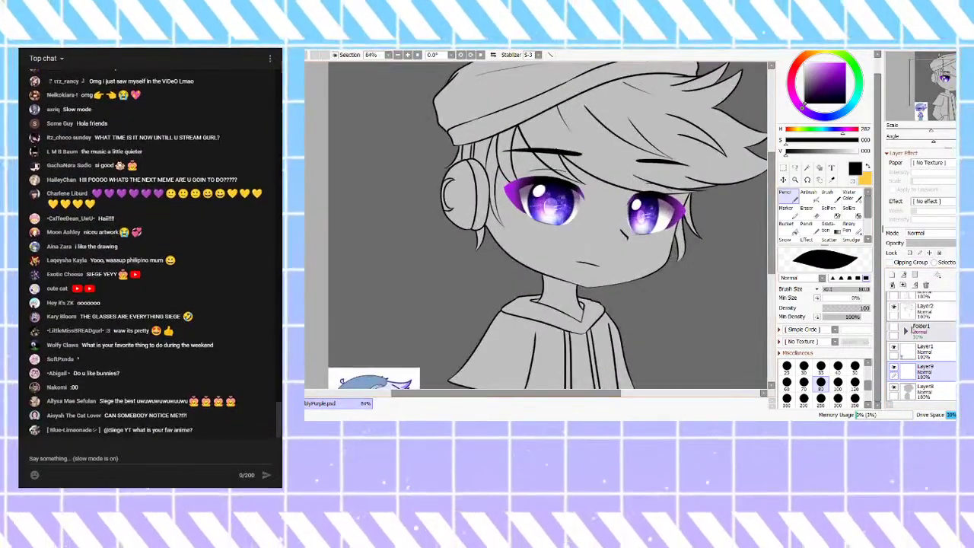
left_click(914, 274)
left_click_drag(951, 394, 930, 373)
left_click(906, 373)
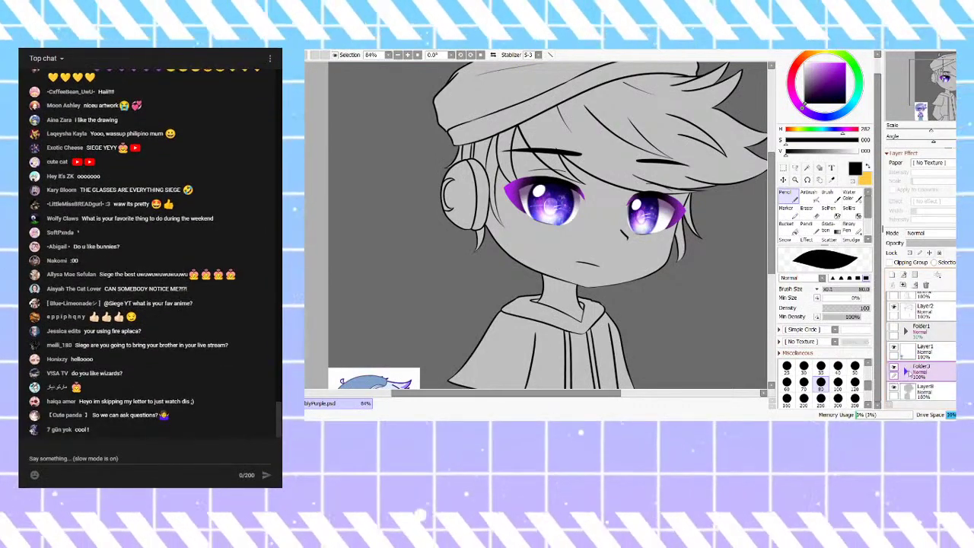
Step: Clip the new folder to the grey base on Layer8, rename the folder Skin and expand it
left_click(894, 263)
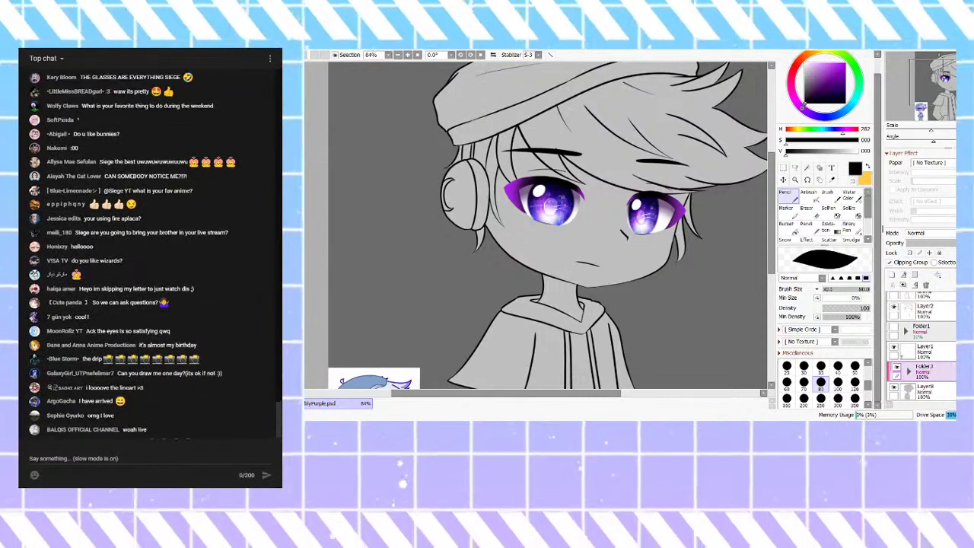
left_click(910, 372)
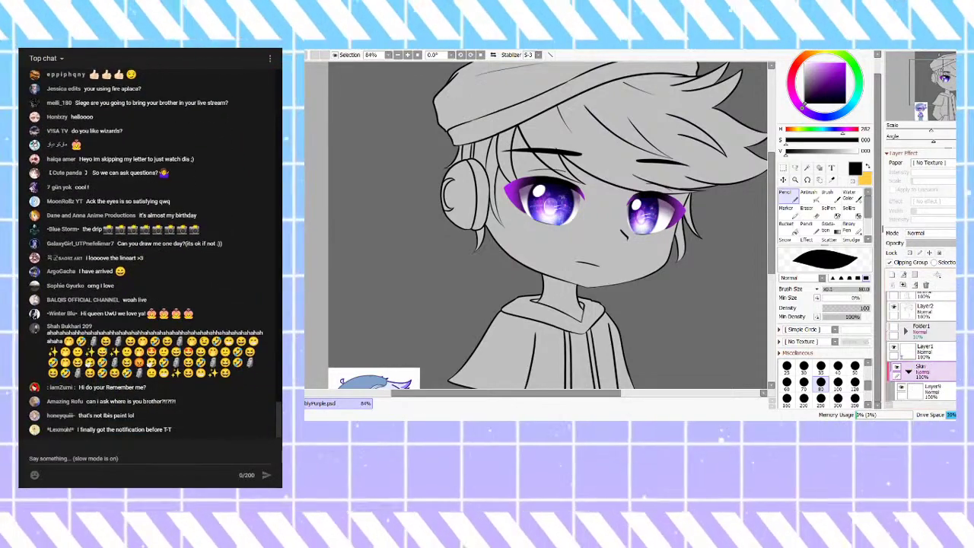
Step: Select Layer9 in the Skin folder and sample the pale skin colour from the reference character
scroll(925, 367, "down", 2)
left_click(930, 366)
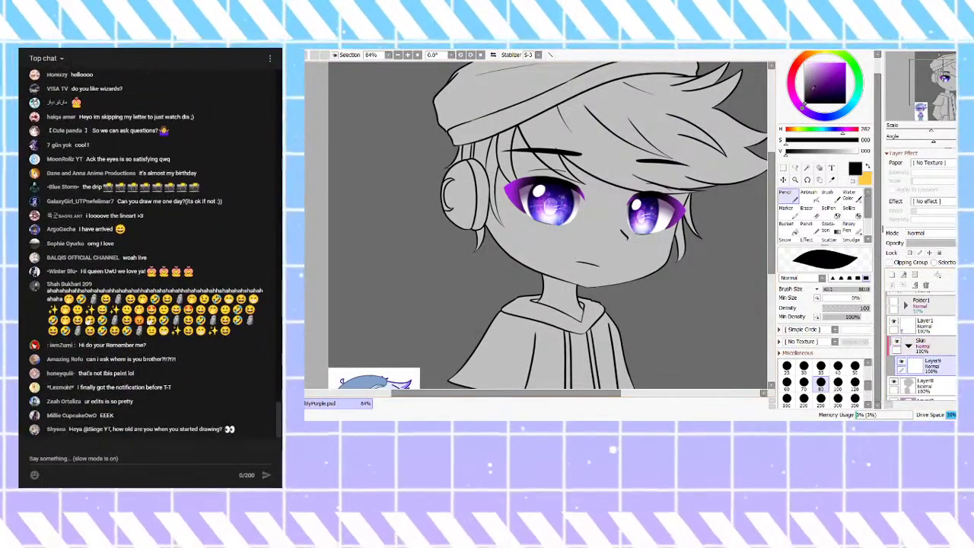
scroll(560, 153, "down", 2)
right_click(428, 349)
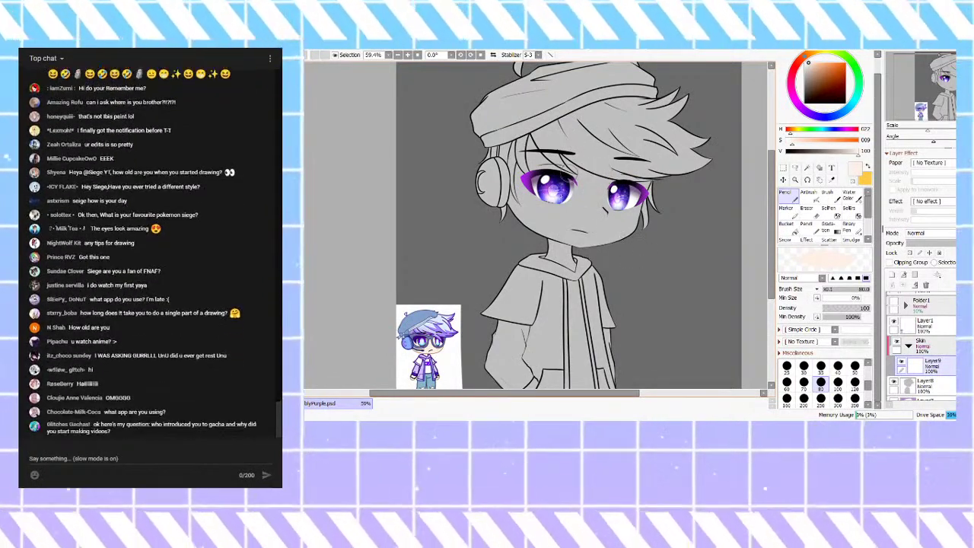
scroll(522, 172, "up", 5)
scroll(535, 219, "down", 2)
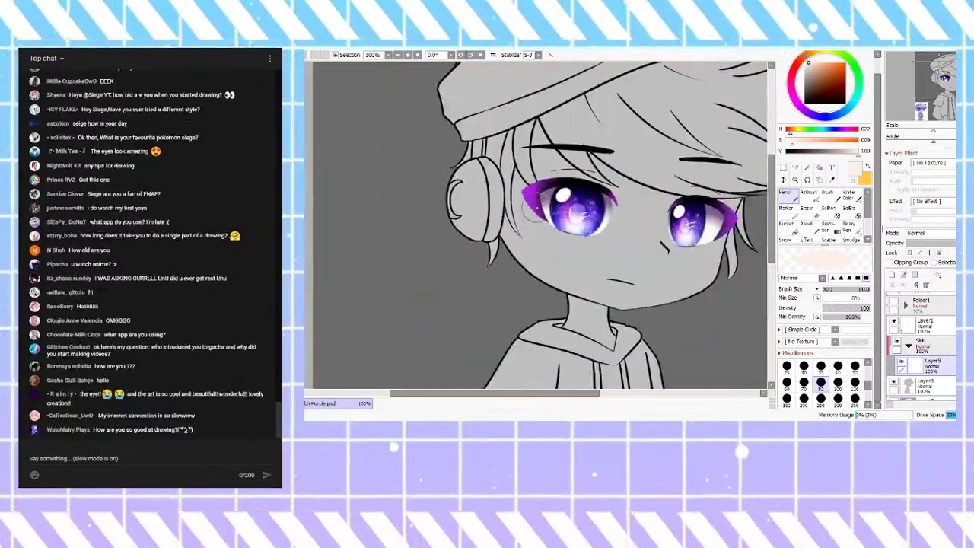
scroll(534, 215, "up", 1)
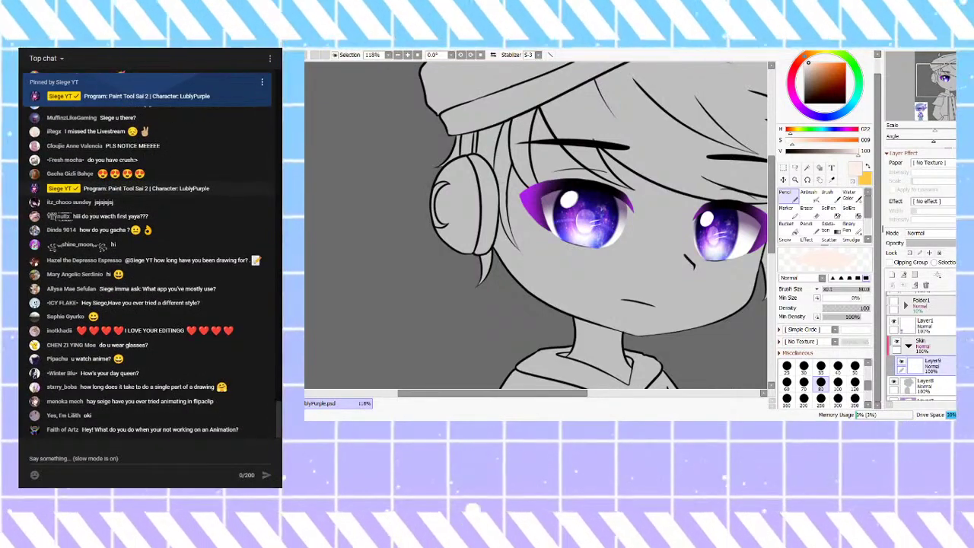
scroll(532, 197, "down", 2)
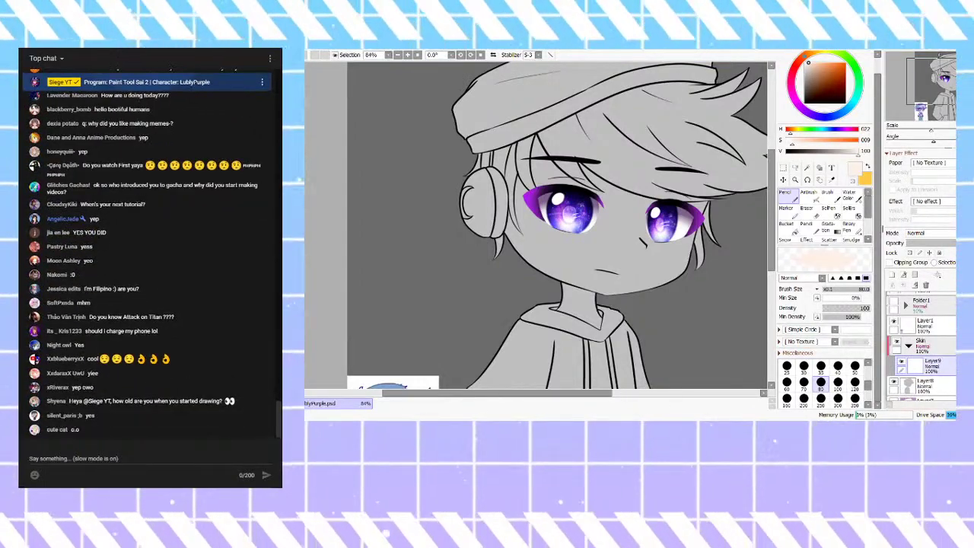
scroll(921, 342, "up", 3)
scroll(921, 343, "down", 2)
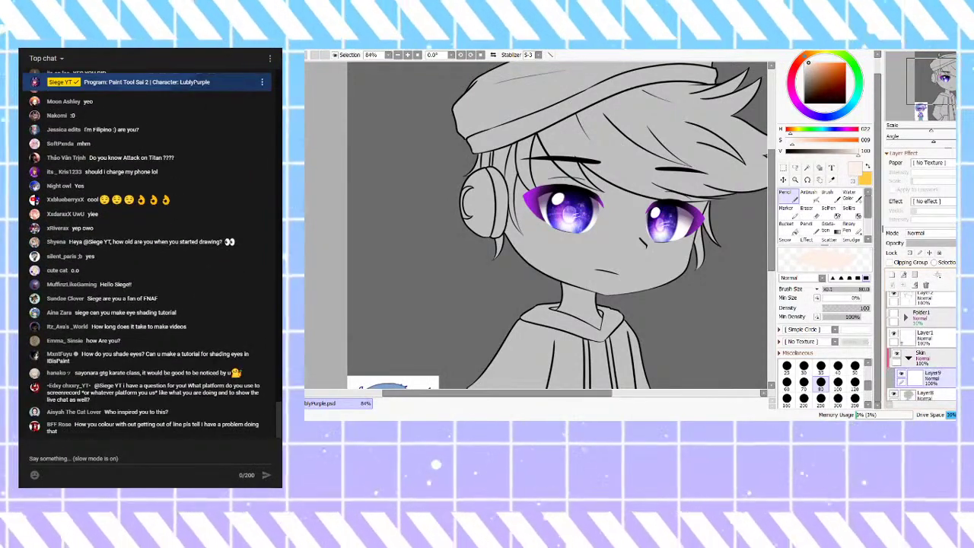
scroll(558, 235, "up", 1)
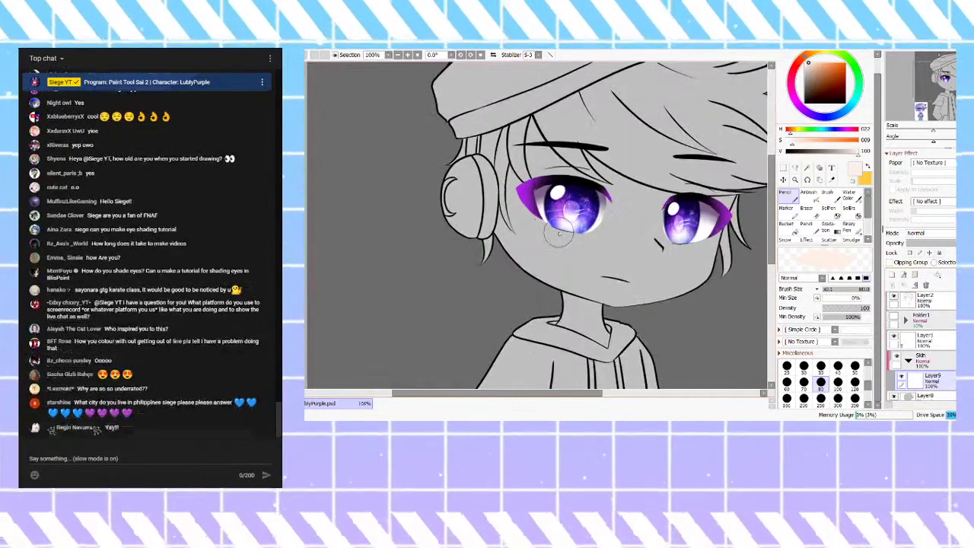
scroll(534, 252, "down", 1)
scroll(549, 192, "up", 3)
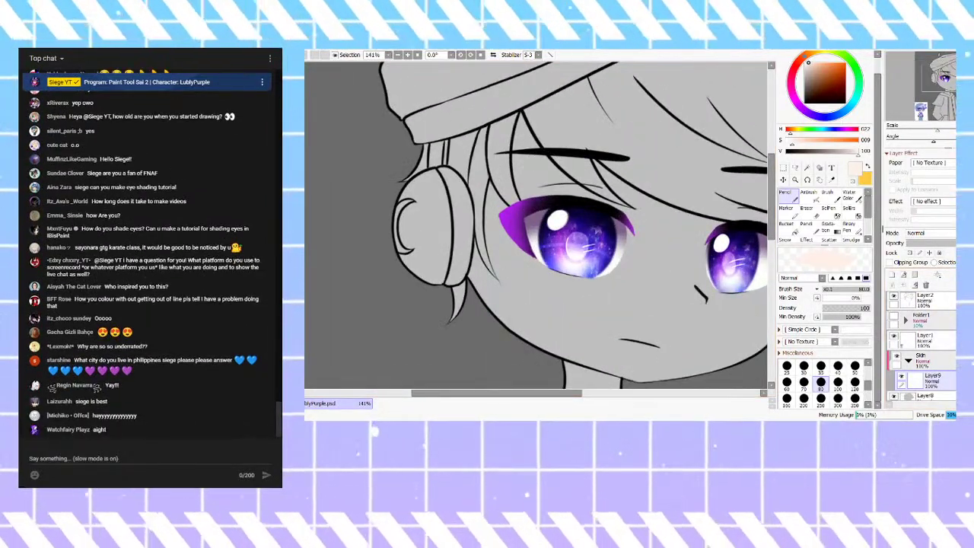
Step: Move Folder2, which holds the eye layers, below Layer2 and above Folder1 in the layer stack
scroll(917, 342, "up", 3)
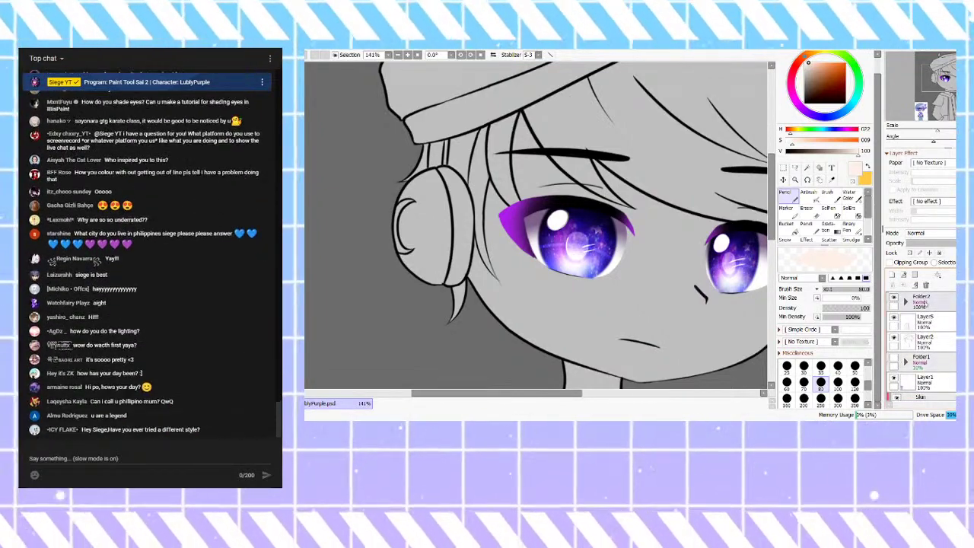
left_click_drag(928, 353, 929, 352)
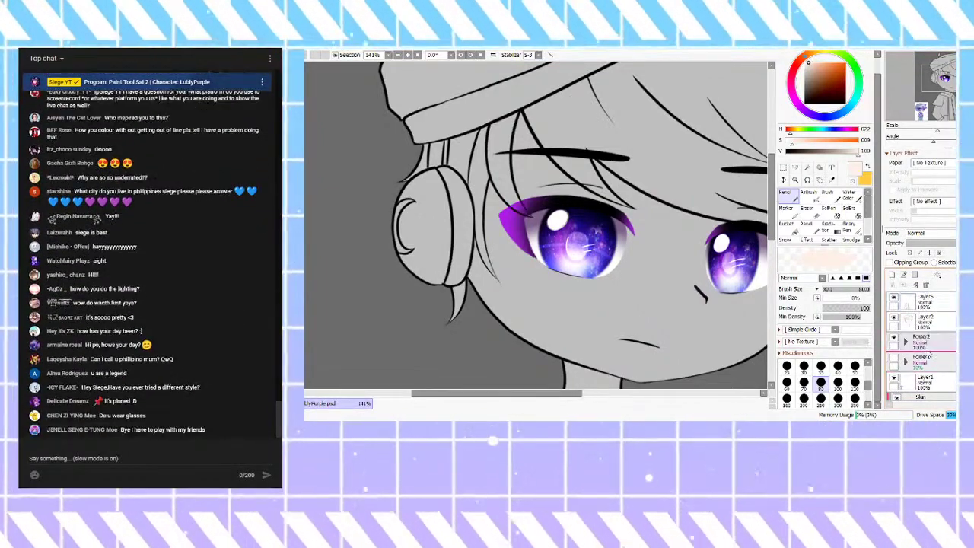
Step: Hide Folder2, which holds the eye layers, to clear the face area
scroll(596, 213, "down", 3)
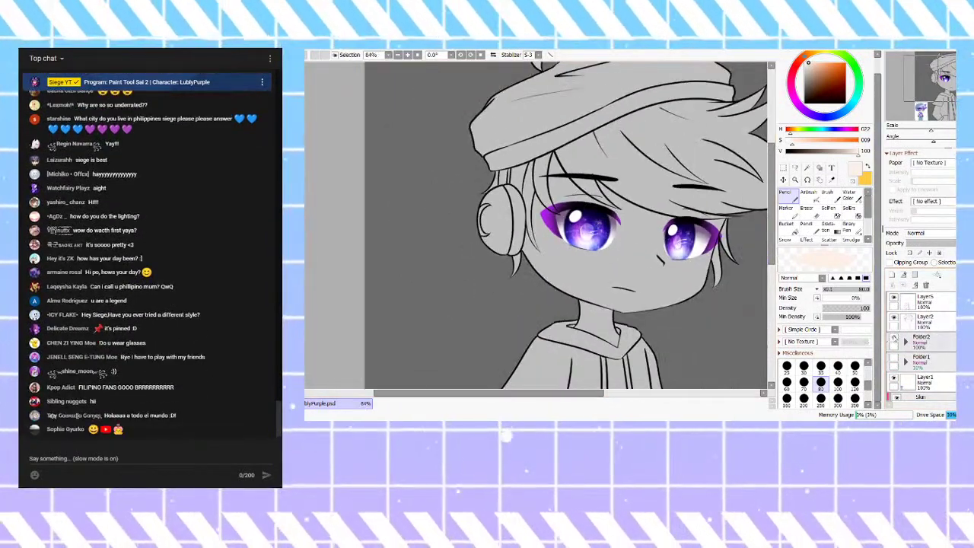
left_click(895, 338)
scroll(579, 211, "down", 1)
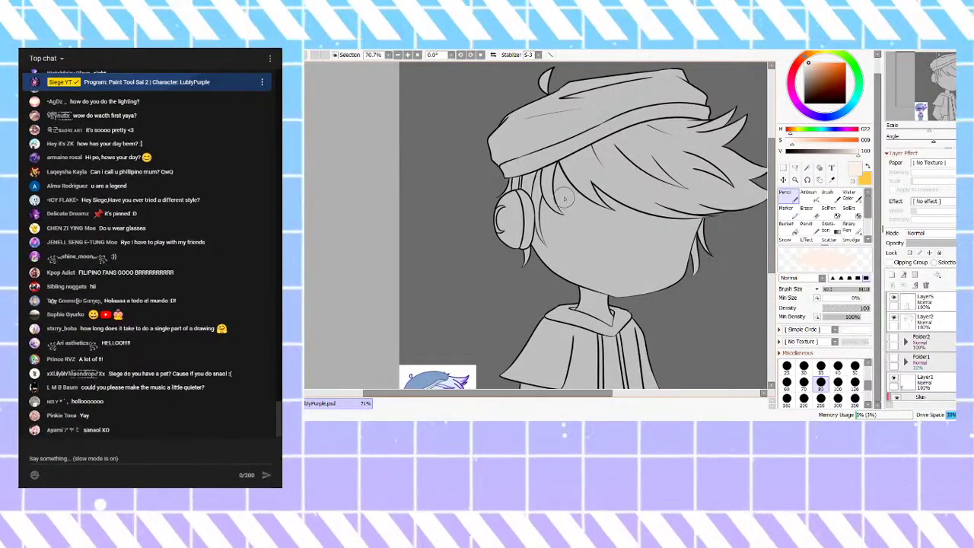
Step: Start painting the face with the pale skin colour in the gap between the hair strands below the hat
scroll(601, 233, "up", 1)
scroll(586, 228, "down", 2)
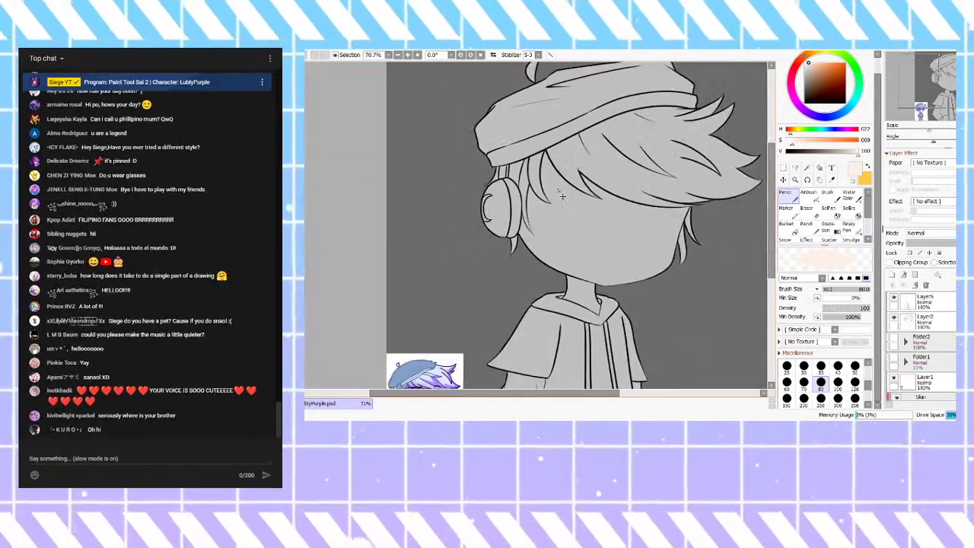
scroll(613, 210, "up", 1)
scroll(563, 199, "up", 3)
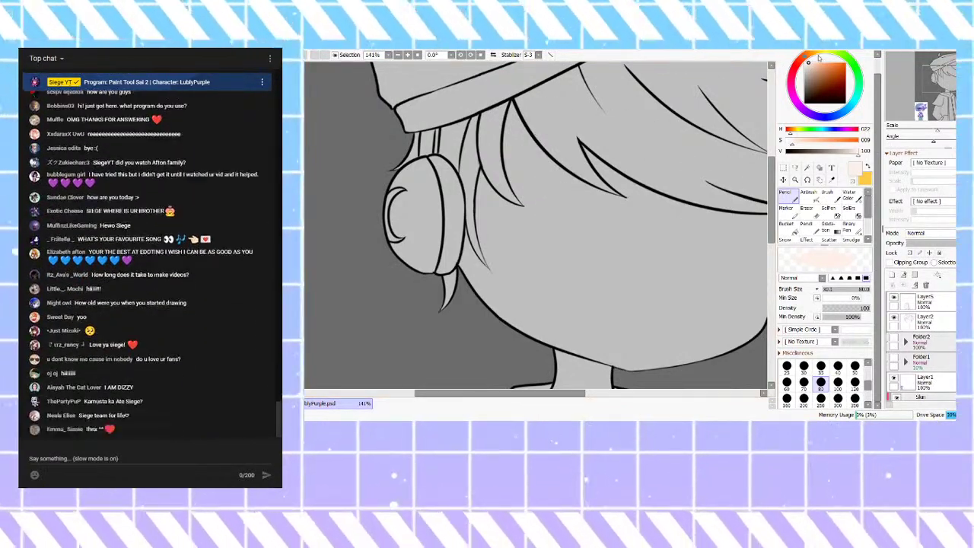
mouse_move(533, 173)
left_mouse_down()
mouse_move(567, 253)
mouse_move(585, 247)
left_mouse_up()
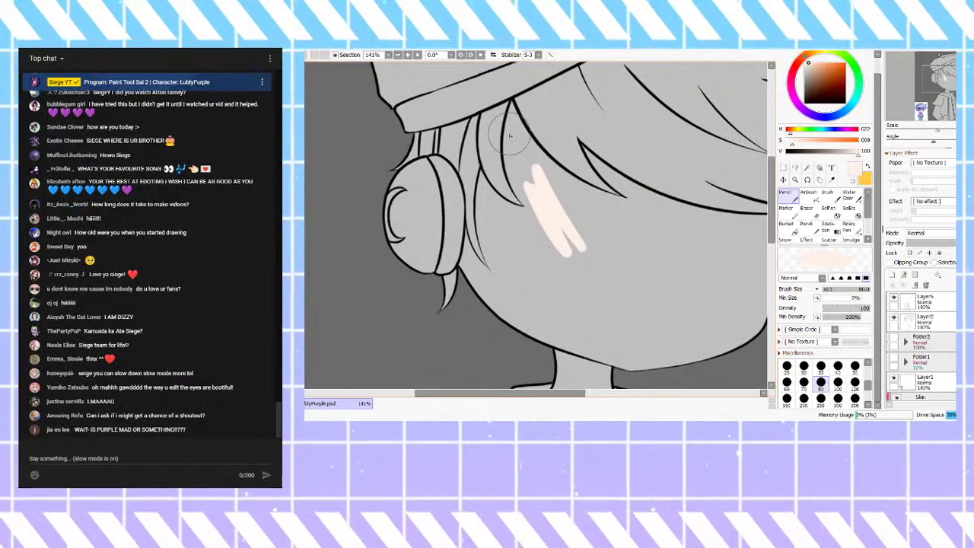
mouse_move(511, 112)
left_mouse_down()
mouse_move(524, 183)
mouse_move(514, 190)
left_mouse_up()
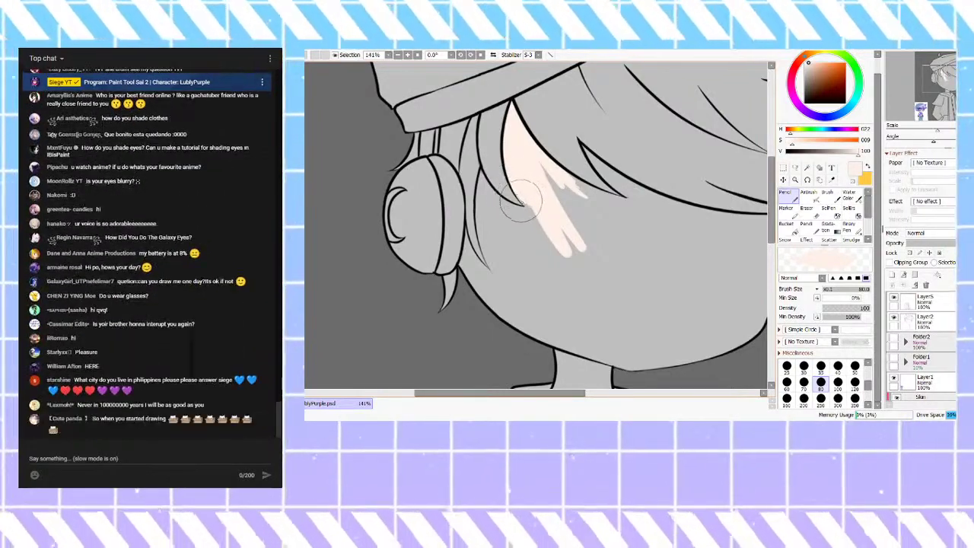
mouse_move(557, 223)
left_mouse_down()
mouse_move(537, 162)
mouse_move(564, 207)
left_mouse_up()
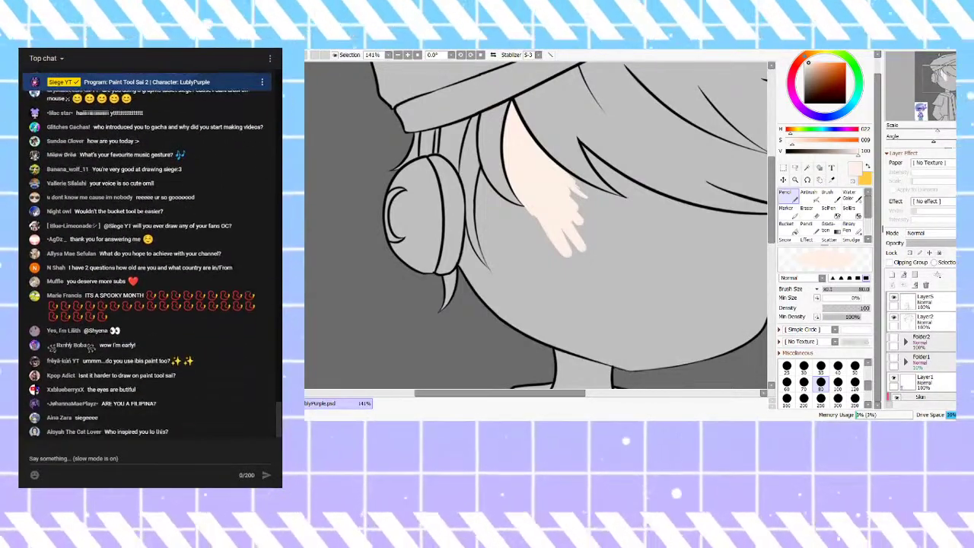
Step: Fill the cheek beside the headphone with skin colour, following the outlines of the pointed hair strands
scroll(513, 215, "up", 3)
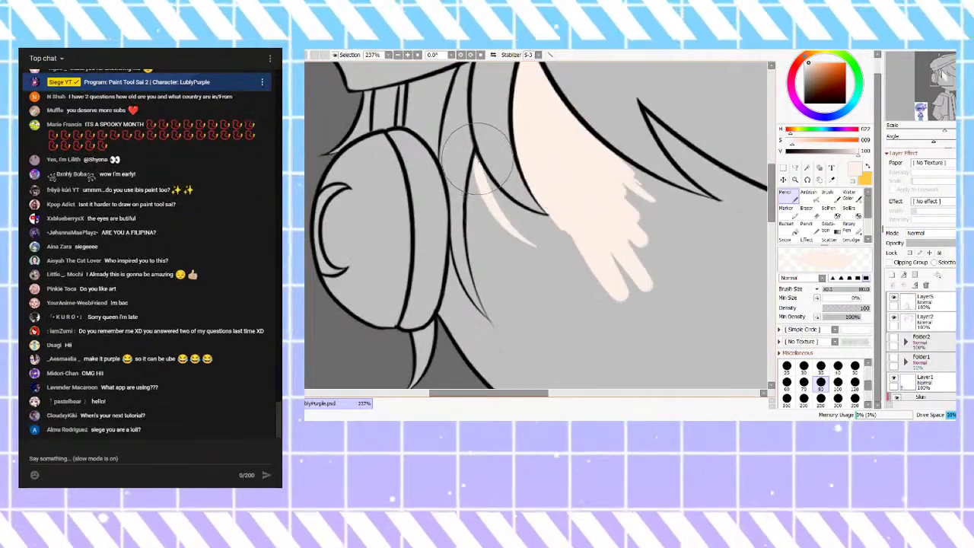
left_click_drag(485, 177, 541, 221)
left_click_drag(487, 183, 577, 236)
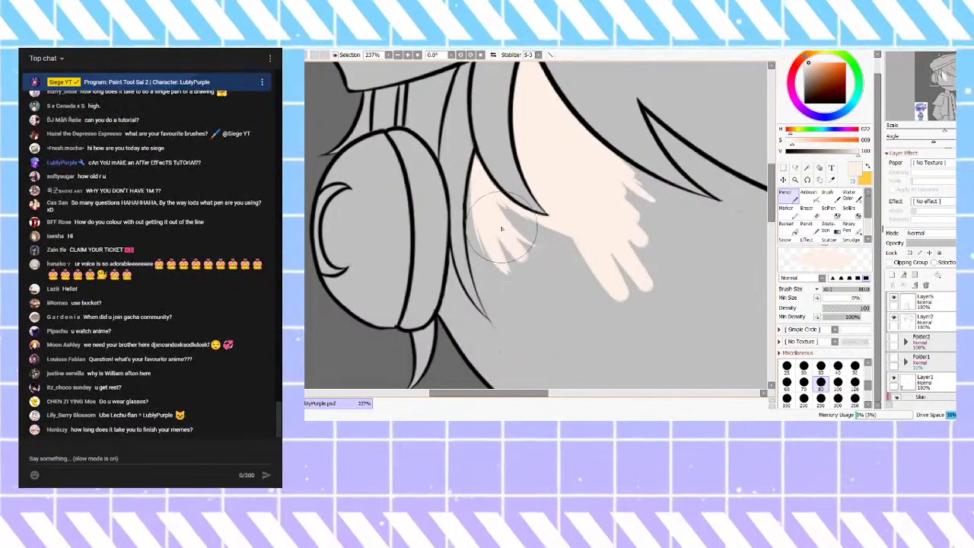
mouse_move(516, 214)
left_mouse_down()
mouse_move(545, 226)
mouse_move(524, 245)
mouse_move(532, 227)
mouse_move(511, 273)
mouse_move(498, 236)
mouse_move(500, 248)
mouse_move(457, 195)
mouse_move(483, 200)
mouse_move(474, 188)
mouse_move(476, 278)
mouse_move(468, 199)
mouse_move(466, 211)
mouse_move(495, 327)
mouse_move(478, 240)
mouse_move(487, 271)
mouse_move(480, 242)
mouse_move(484, 261)
mouse_move(486, 245)
mouse_move(515, 287)
mouse_move(513, 307)
mouse_move(532, 272)
mouse_move(569, 270)
mouse_move(580, 281)
mouse_move(591, 276)
mouse_move(587, 251)
mouse_move(578, 278)
mouse_move(595, 247)
mouse_move(630, 250)
mouse_move(625, 231)
mouse_move(643, 263)
mouse_move(604, 213)
mouse_move(608, 157)
mouse_move(684, 193)
mouse_move(677, 186)
mouse_move(665, 197)
mouse_move(698, 199)
mouse_move(626, 182)
mouse_move(658, 221)
mouse_move(628, 218)
mouse_move(572, 304)
mouse_move(532, 272)
mouse_move(513, 326)
mouse_move(496, 311)
mouse_move(496, 331)
mouse_move(522, 315)
mouse_move(545, 326)
mouse_move(545, 316)
mouse_move(533, 322)
mouse_move(551, 307)
left_mouse_up()
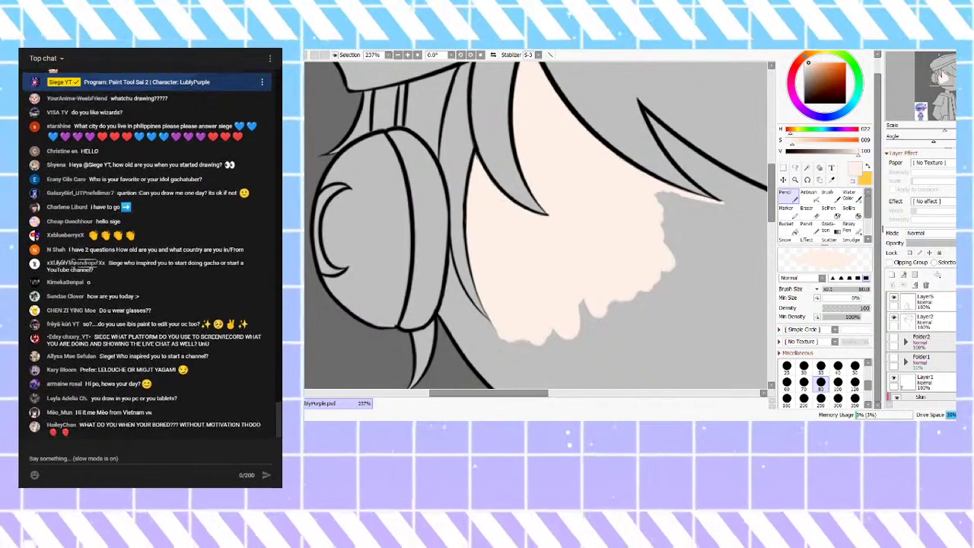
Step: Paint skin between the thin side lock and the headphone, and extend the cheek fill down toward the jaw
scroll(577, 191, "down", 4)
scroll(533, 224, "up", 4)
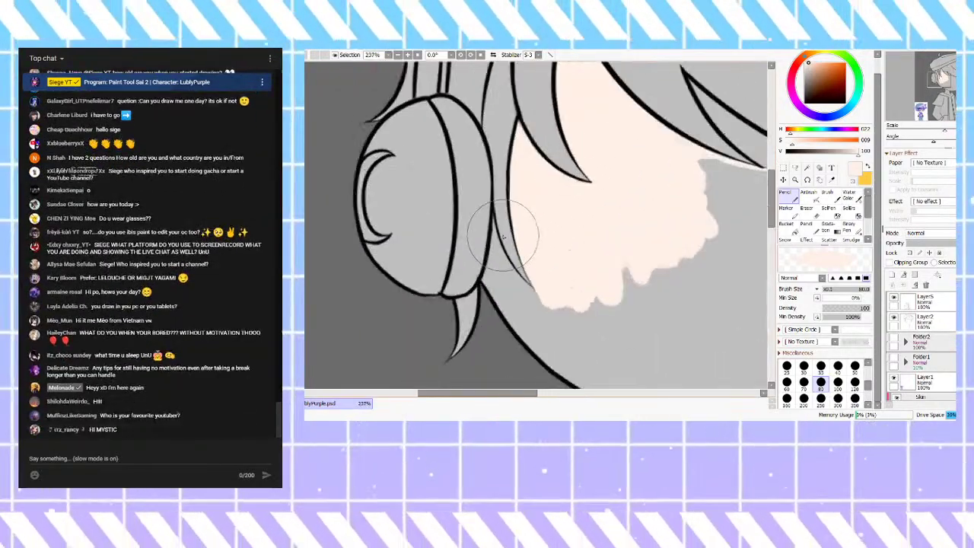
mouse_move(497, 241)
left_mouse_down()
mouse_move(500, 250)
mouse_move(505, 236)
mouse_move(497, 260)
mouse_move(536, 275)
mouse_move(546, 298)
left_mouse_up()
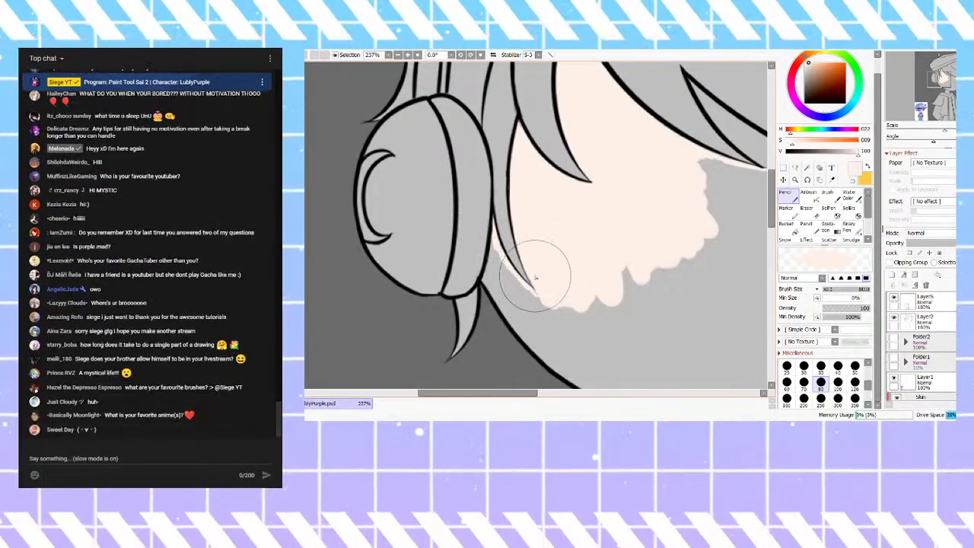
mouse_move(697, 162)
left_mouse_down()
mouse_move(722, 191)
mouse_move(725, 178)
mouse_move(724, 195)
mouse_move(729, 182)
mouse_move(718, 167)
mouse_move(735, 173)
mouse_move(705, 210)
mouse_move(689, 253)
mouse_move(708, 225)
mouse_move(707, 205)
mouse_move(617, 284)
mouse_move(677, 249)
mouse_move(634, 248)
mouse_move(630, 286)
mouse_move(664, 263)
mouse_move(623, 308)
mouse_move(723, 216)
mouse_move(595, 328)
mouse_move(511, 272)
mouse_move(494, 233)
mouse_move(482, 281)
mouse_move(503, 310)
mouse_move(509, 287)
mouse_move(497, 253)
mouse_move(564, 330)
mouse_move(541, 287)
mouse_move(576, 329)
mouse_move(594, 320)
mouse_move(594, 303)
mouse_move(571, 326)
mouse_move(554, 309)
mouse_move(565, 334)
mouse_move(551, 335)
mouse_move(517, 308)
mouse_move(513, 290)
mouse_move(524, 329)
mouse_move(500, 304)
mouse_move(529, 344)
left_mouse_up()
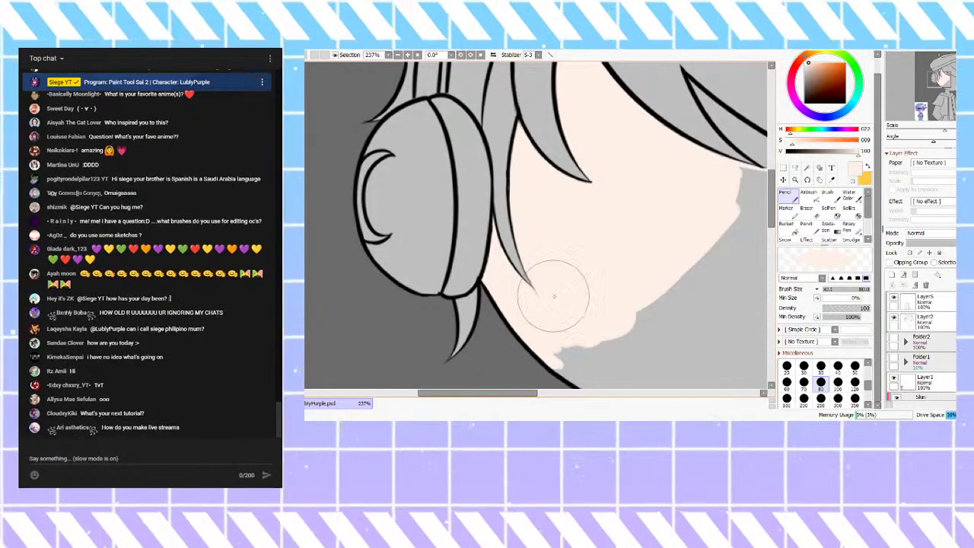
Step: Continue the skin colour along the jawline below the headphone toward the neck
scroll(485, 174, "down", 2)
scroll(506, 272, "up", 2)
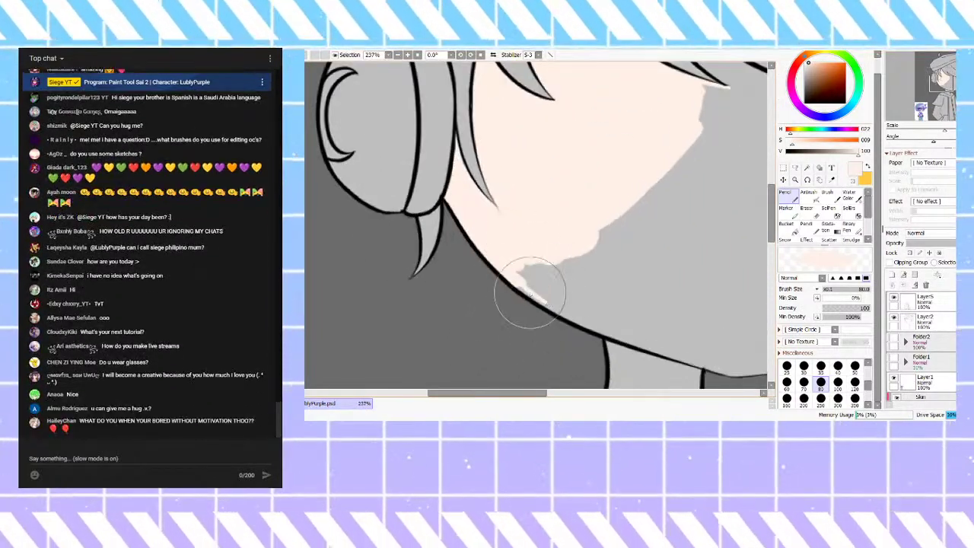
mouse_move(521, 279)
left_mouse_down()
mouse_move(579, 319)
mouse_move(560, 192)
mouse_move(635, 194)
mouse_move(609, 229)
mouse_move(624, 306)
mouse_move(590, 233)
mouse_move(609, 212)
mouse_move(644, 358)
mouse_move(597, 264)
mouse_move(612, 316)
mouse_move(592, 285)
mouse_move(554, 300)
mouse_move(625, 343)
mouse_move(568, 309)
mouse_move(565, 298)
mouse_move(584, 304)
mouse_move(580, 249)
mouse_move(605, 316)
mouse_move(585, 303)
mouse_move(595, 311)
mouse_move(576, 240)
mouse_move(607, 277)
left_mouse_up()
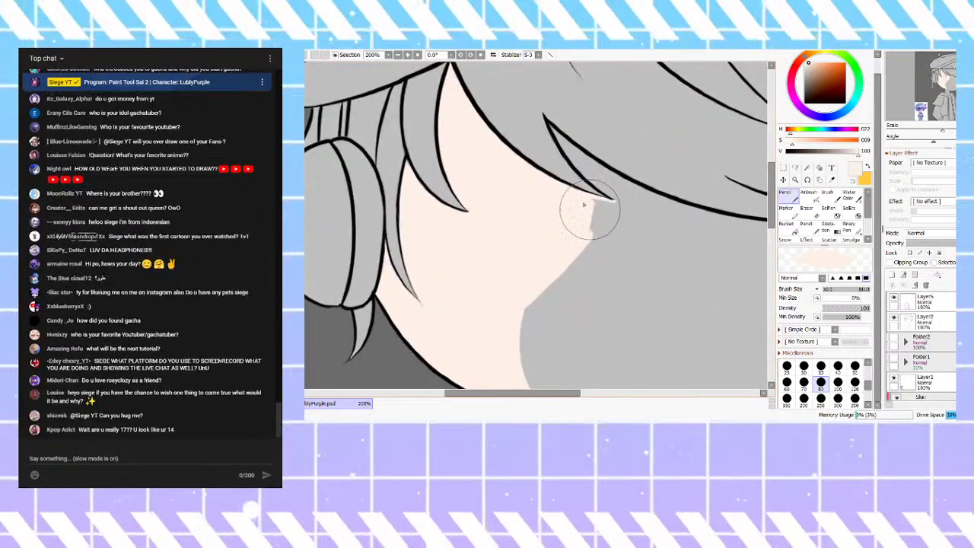
Step: Fill the narrow gap at the pointed bang in the middle of the fringe and the skin just beneath its tip
mouse_move(577, 158)
left_mouse_down()
mouse_move(578, 148)
mouse_move(580, 167)
left_mouse_up()
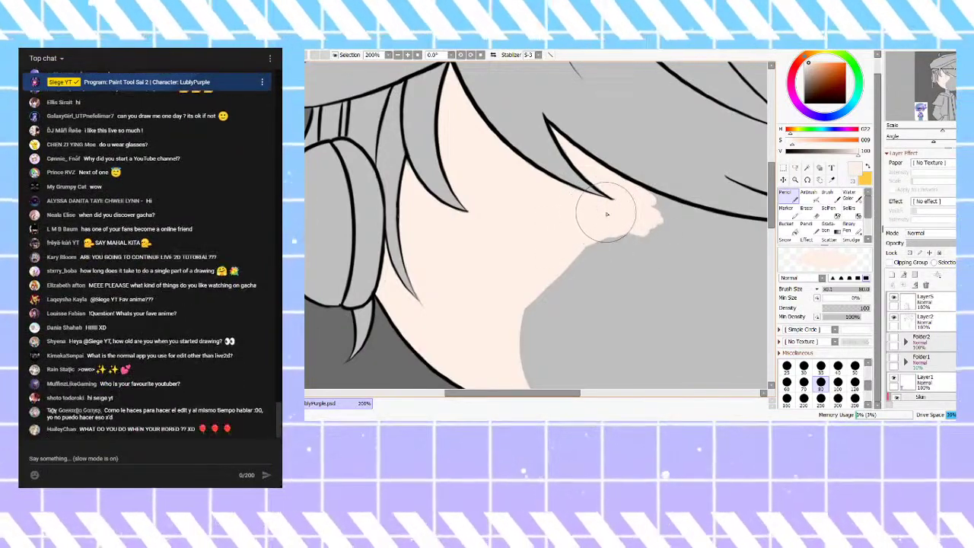
scroll(526, 119, "down", 3)
scroll(608, 160, "up", 2)
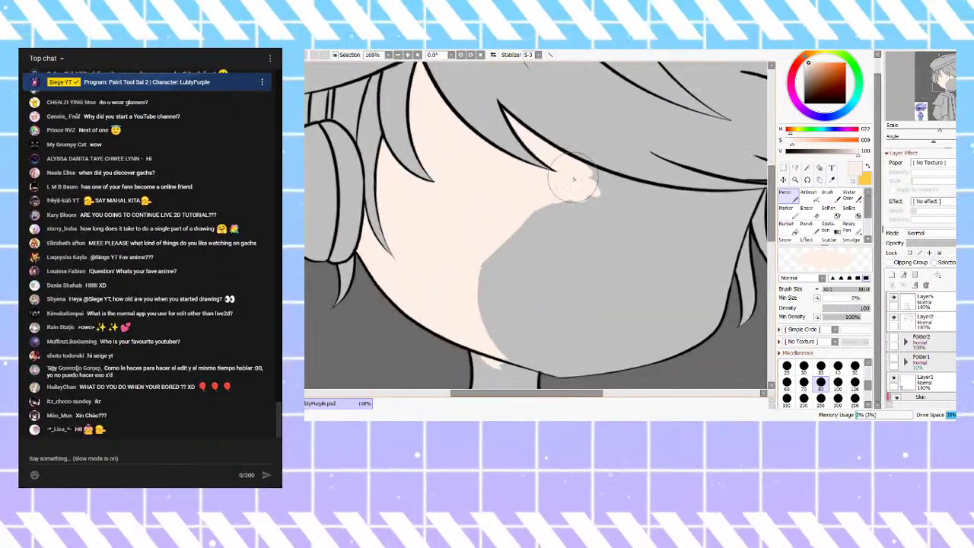
left_click_drag(591, 190, 608, 179)
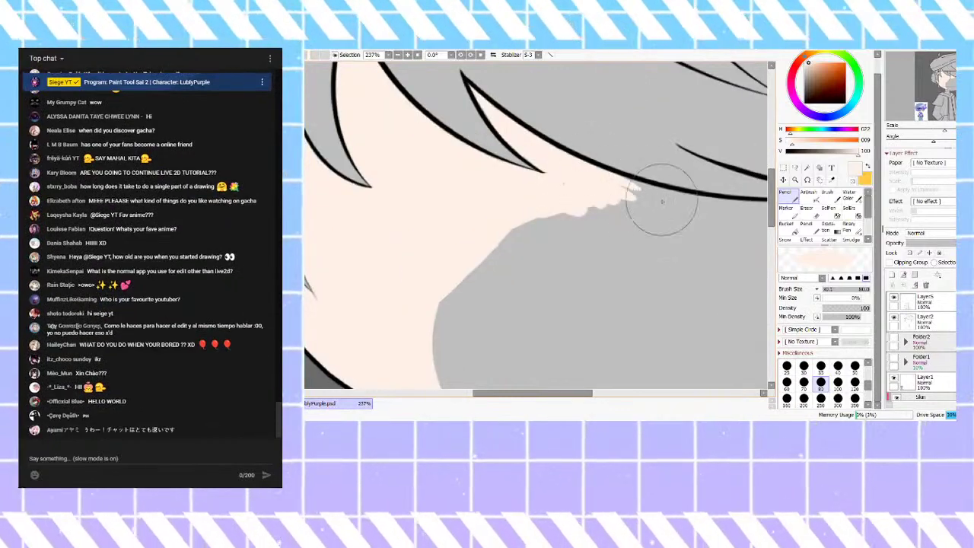
Step: Paint a band of skin along the fringe's lower edge to the corner where it meets the far side of the face
scroll(601, 183, "down", 2)
scroll(596, 187, "up", 3)
mouse_move(596, 185)
left_mouse_down()
mouse_move(609, 220)
mouse_move(697, 229)
mouse_move(634, 219)
mouse_move(738, 219)
mouse_move(664, 221)
left_mouse_up()
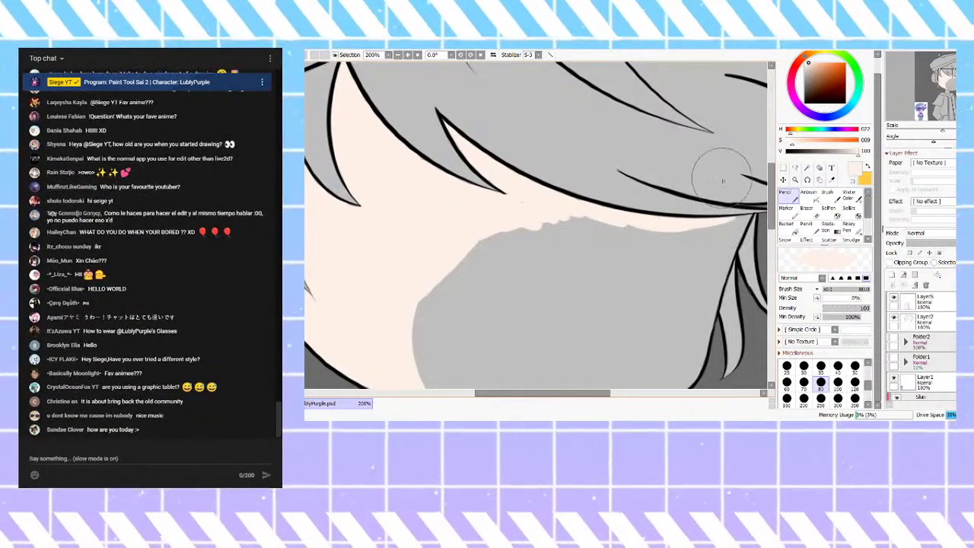
mouse_move(748, 223)
left_mouse_down()
mouse_move(731, 243)
mouse_move(730, 220)
mouse_move(745, 224)
left_mouse_up()
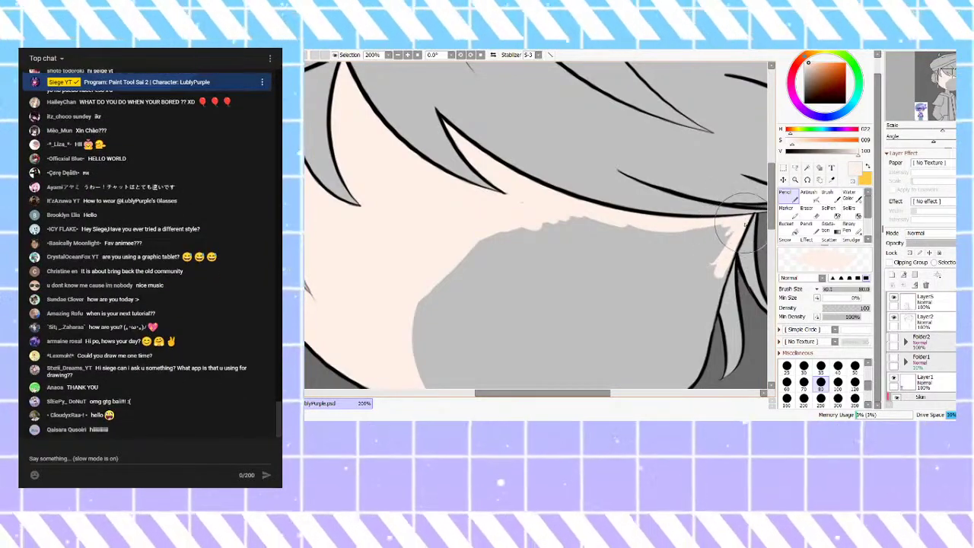
left_click(807, 208)
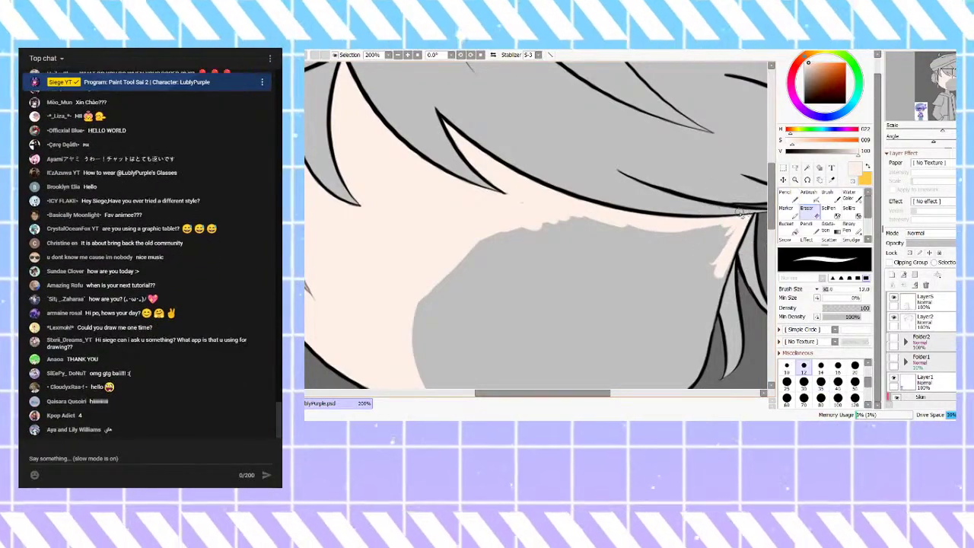
left_click(788, 197)
Step: Fill the middle and far side of the face with skin colour, down to just above the chin
scroll(491, 160, "down", 3)
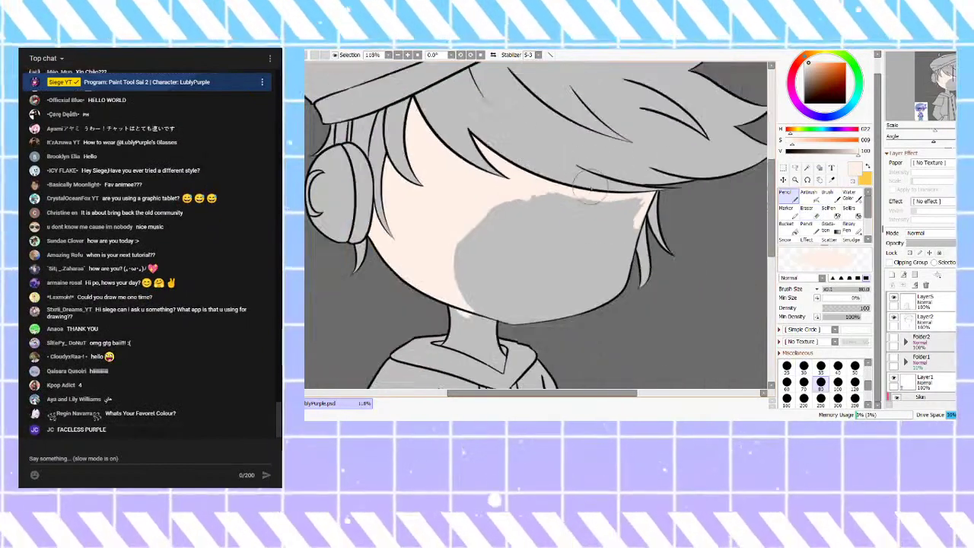
scroll(612, 232, "up", 2)
mouse_move(643, 201)
left_mouse_down()
mouse_move(491, 177)
mouse_move(563, 271)
mouse_move(503, 212)
mouse_move(500, 187)
mouse_move(490, 234)
mouse_move(516, 241)
mouse_move(526, 212)
mouse_move(500, 179)
mouse_move(499, 199)
mouse_move(490, 179)
mouse_move(472, 200)
mouse_move(481, 174)
mouse_move(457, 275)
mouse_move(463, 182)
mouse_move(455, 210)
mouse_move(469, 287)
mouse_move(435, 212)
mouse_move(408, 263)
mouse_move(393, 255)
mouse_move(436, 257)
mouse_move(511, 223)
mouse_move(575, 256)
mouse_move(646, 212)
mouse_move(630, 249)
mouse_move(652, 216)
mouse_move(628, 274)
left_mouse_up()
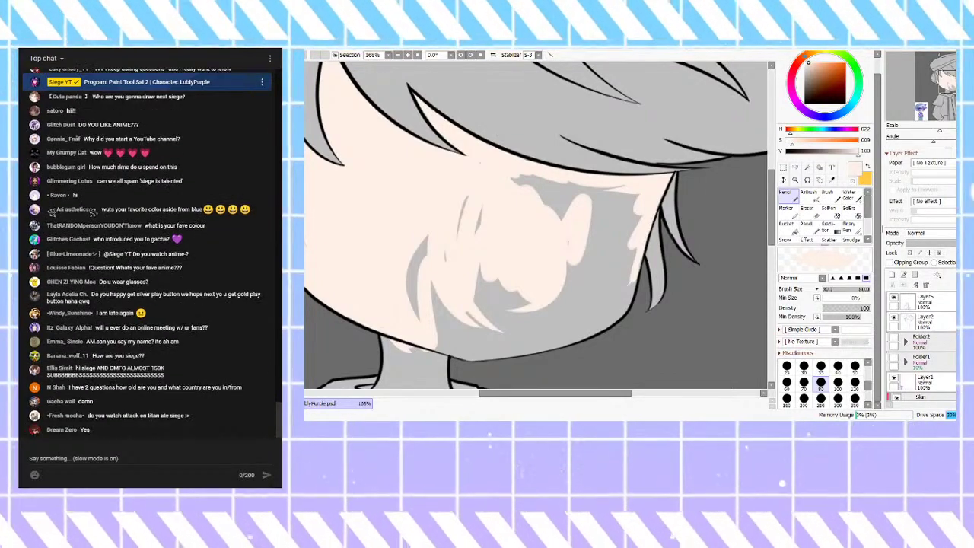
mouse_move(423, 238)
left_mouse_down()
mouse_move(419, 282)
mouse_move(405, 280)
mouse_move(443, 278)
mouse_move(449, 252)
mouse_move(478, 241)
mouse_move(487, 253)
mouse_move(519, 241)
mouse_move(480, 166)
mouse_move(528, 192)
mouse_move(543, 184)
mouse_move(519, 181)
mouse_move(586, 200)
mouse_move(585, 189)
mouse_move(515, 176)
mouse_move(618, 184)
mouse_move(635, 219)
mouse_move(600, 188)
mouse_move(575, 236)
mouse_move(551, 226)
mouse_move(571, 298)
mouse_move(626, 267)
mouse_move(614, 227)
mouse_move(606, 236)
mouse_move(599, 230)
mouse_move(605, 264)
mouse_move(637, 239)
mouse_move(639, 275)
mouse_move(641, 253)
mouse_move(614, 320)
mouse_move(625, 323)
mouse_move(593, 331)
mouse_move(622, 289)
mouse_move(613, 256)
mouse_move(582, 277)
mouse_move(487, 286)
mouse_move(514, 283)
mouse_move(431, 309)
mouse_move(450, 328)
mouse_move(613, 302)
mouse_move(515, 299)
mouse_move(517, 311)
mouse_move(563, 266)
left_mouse_up()
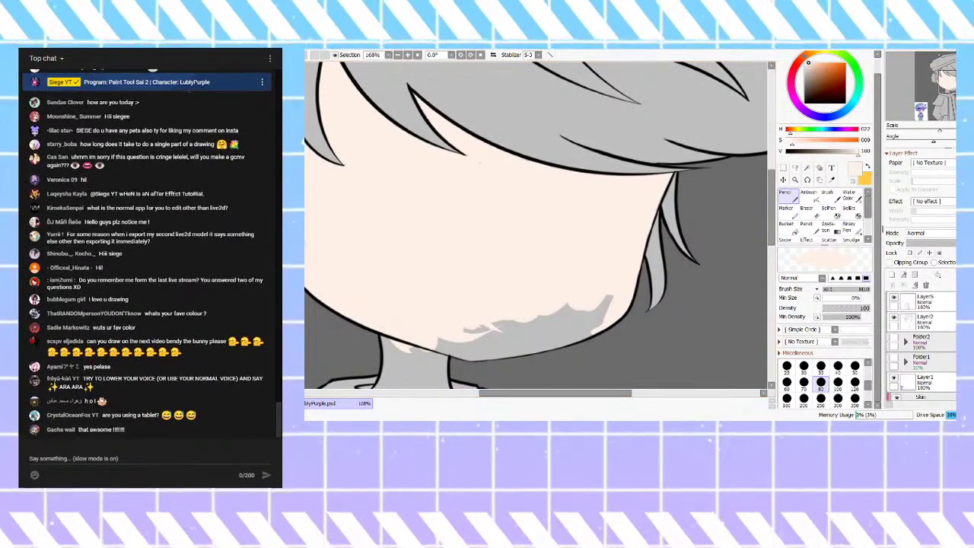
Step: Extend the skin colour along the upper chin and into the far corner of the jaw
scroll(622, 190, "down", 6)
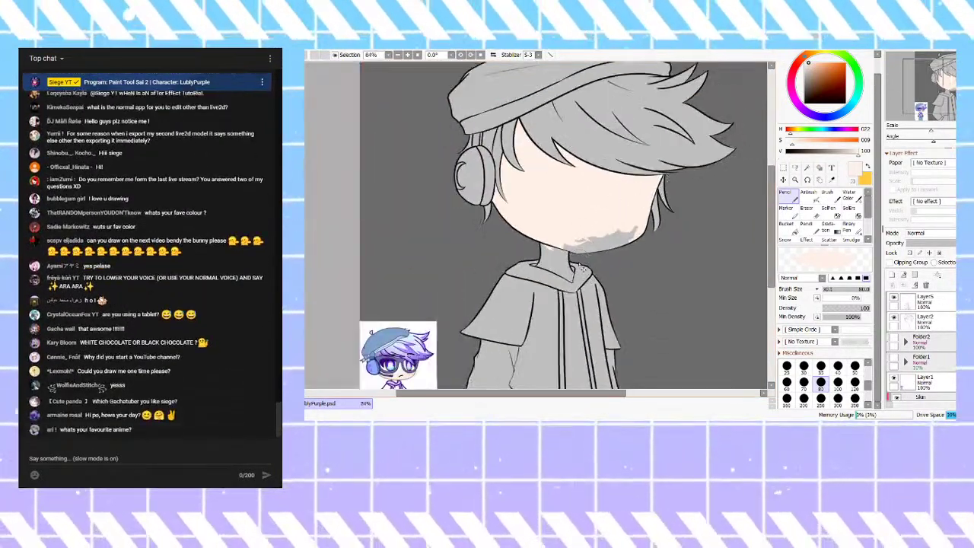
scroll(606, 219, "up", 7)
left_click_drag(605, 220, 562, 220)
left_click_drag(722, 182, 698, 224)
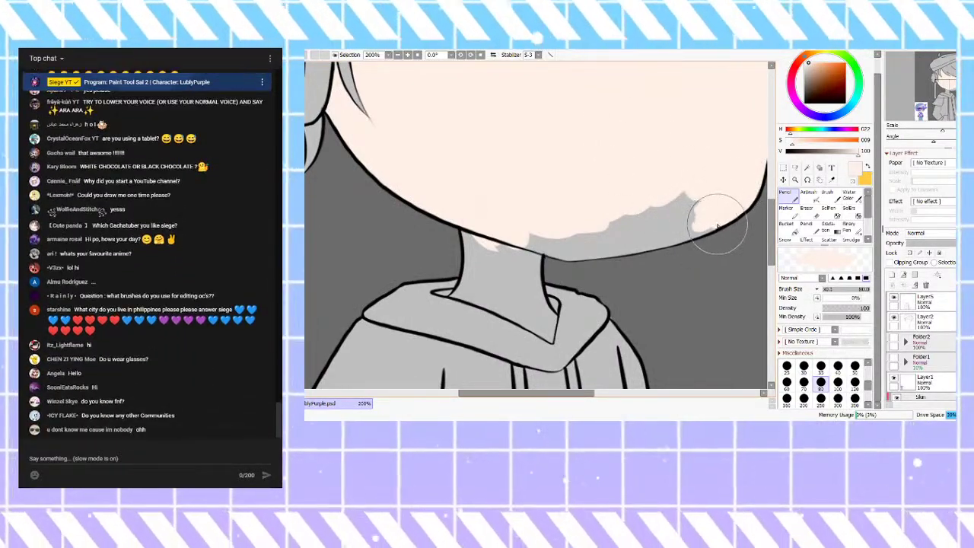
Step: Fill the remaining grey strip along the chin outline with skin colour to complete the face
scroll(620, 227, "down", 4)
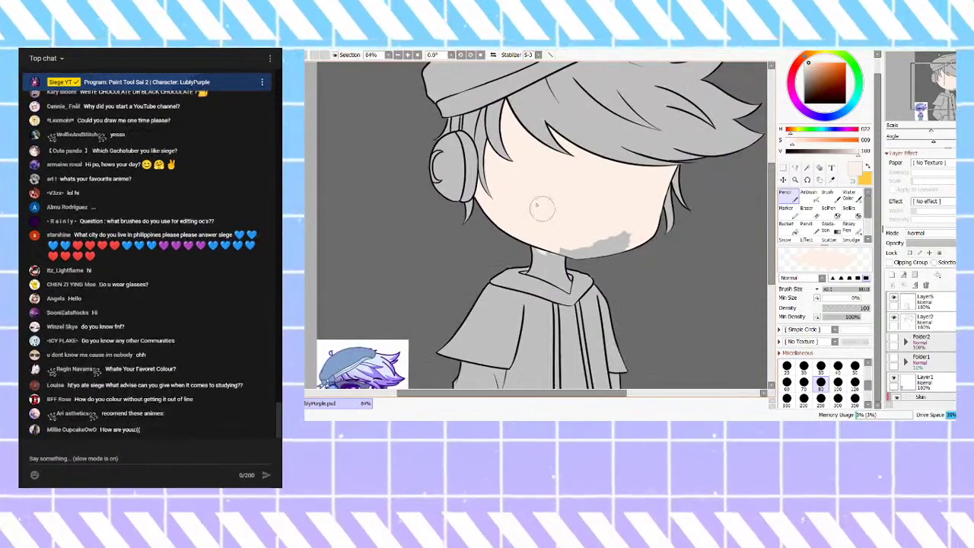
scroll(657, 270, "up", 4)
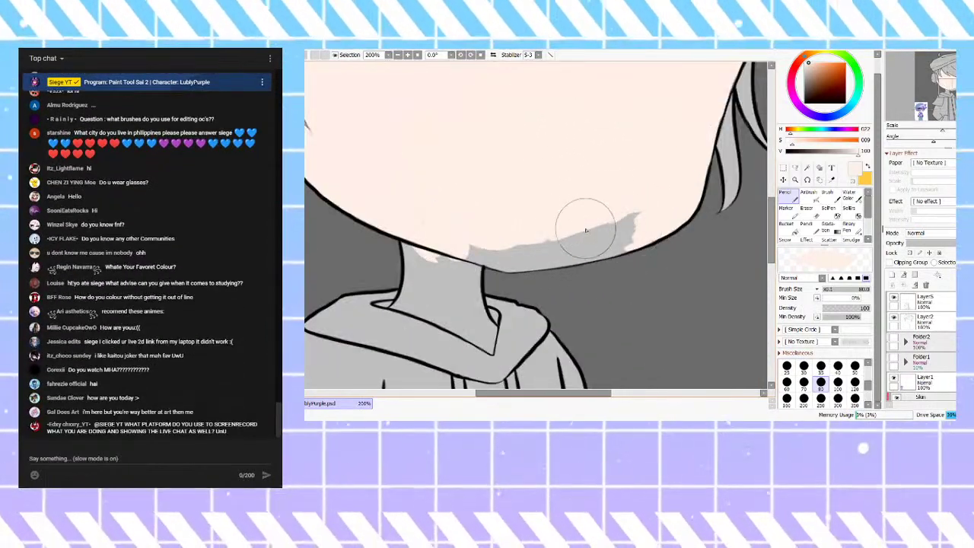
scroll(593, 238, "up", 1)
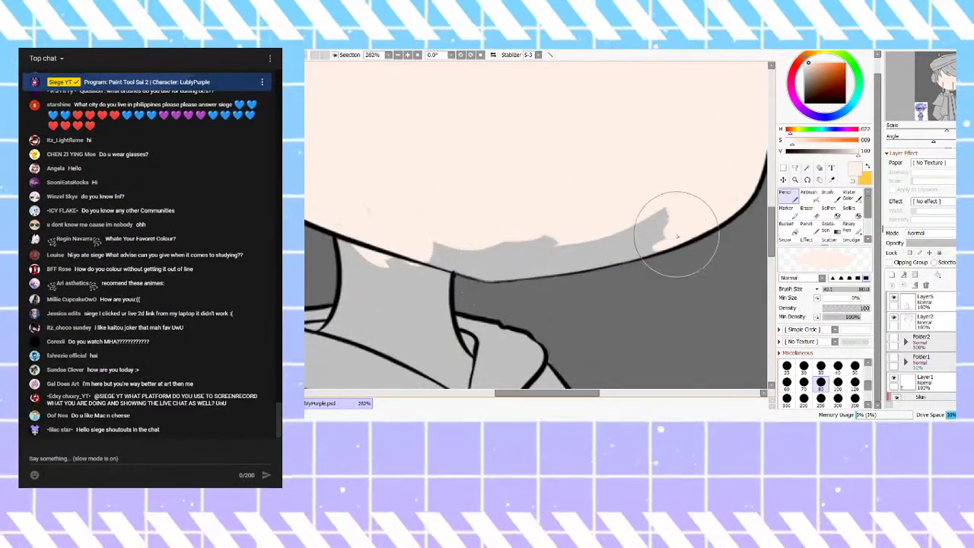
scroll(669, 220, "down", 2)
scroll(644, 157, "up", 3)
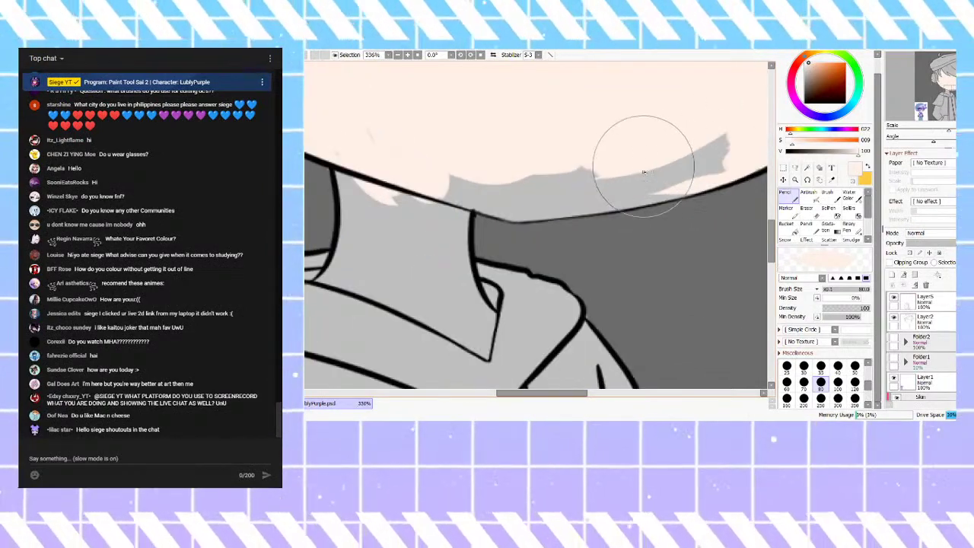
left_click_drag(695, 188, 607, 207)
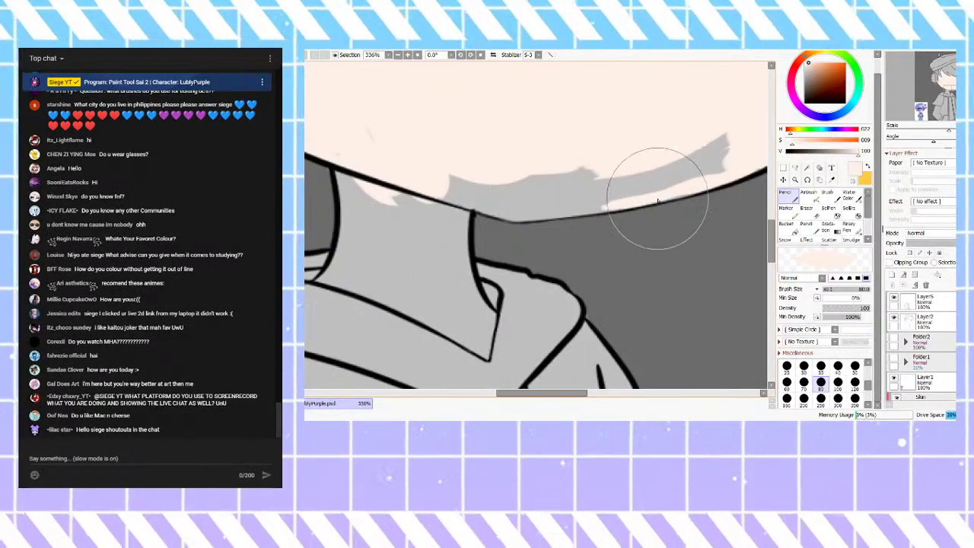
mouse_move(672, 197)
left_mouse_down()
mouse_move(701, 169)
mouse_move(708, 122)
mouse_move(624, 179)
mouse_move(587, 174)
mouse_move(644, 165)
mouse_move(668, 181)
mouse_move(601, 202)
mouse_move(500, 186)
mouse_move(533, 185)
mouse_move(532, 214)
mouse_move(534, 185)
mouse_move(572, 163)
mouse_move(510, 159)
mouse_move(441, 132)
mouse_move(411, 157)
mouse_move(441, 191)
mouse_move(467, 179)
mouse_move(504, 187)
mouse_move(465, 217)
mouse_move(482, 205)
mouse_move(464, 174)
mouse_move(455, 196)
left_mouse_up()
Step: Fill the neck with skin colour from the chin down to the inside of the hood's collar
scroll(516, 153, "down", 5)
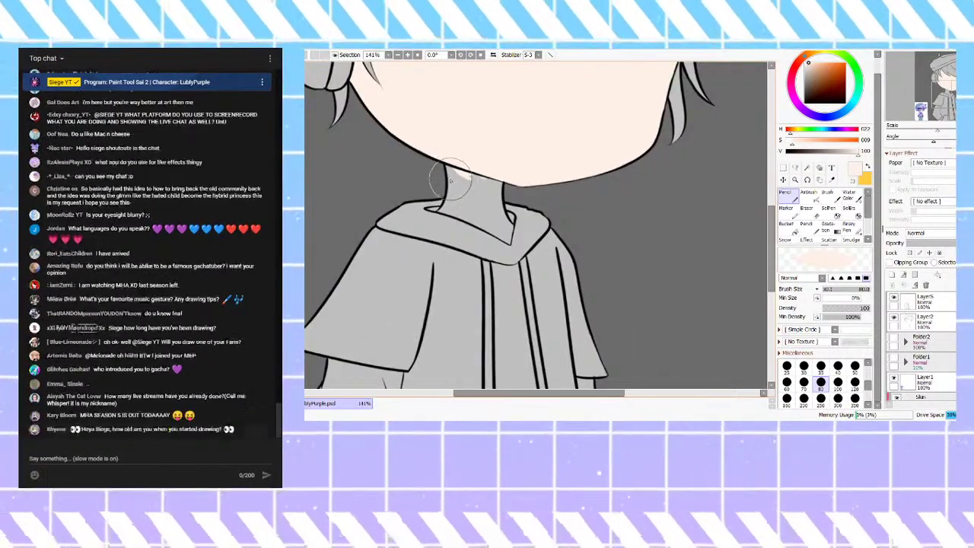
scroll(451, 180, "up", 3)
mouse_move(479, 176)
left_mouse_down()
mouse_move(482, 222)
mouse_move(497, 229)
mouse_move(513, 165)
mouse_move(499, 195)
mouse_move(511, 260)
mouse_move(520, 175)
mouse_move(531, 274)
mouse_move(536, 181)
mouse_move(555, 263)
left_mouse_up()
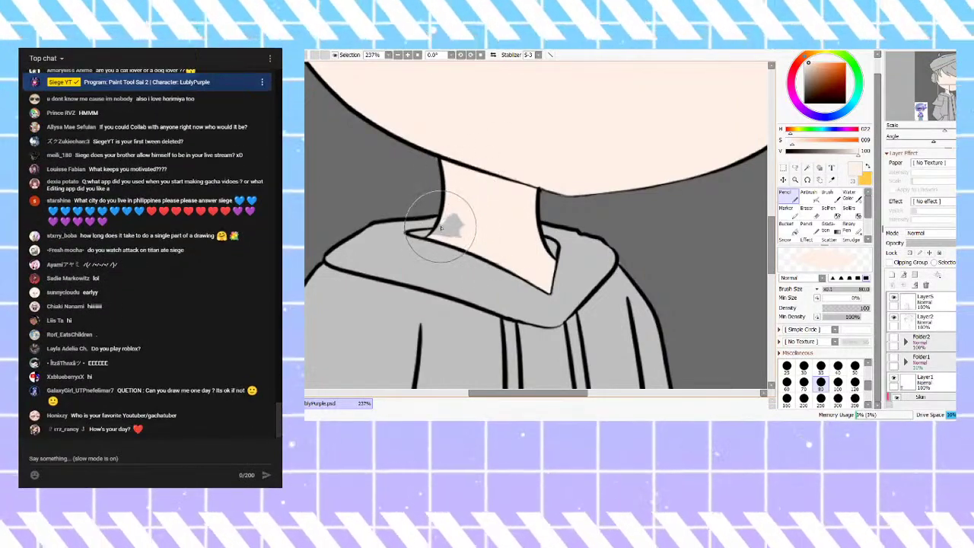
mouse_move(439, 230)
left_mouse_down()
mouse_move(426, 224)
mouse_move(446, 227)
left_mouse_up()
scroll(511, 191, "down", 3)
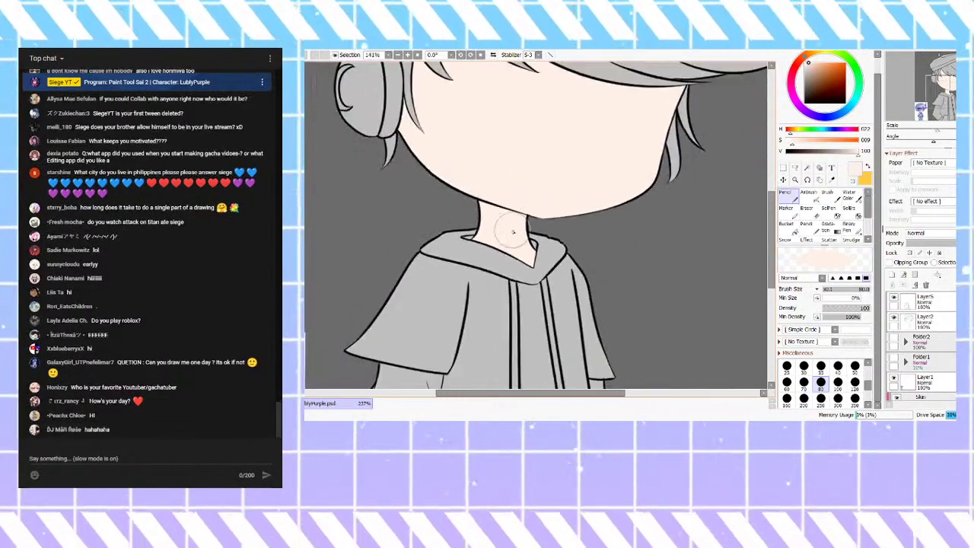
scroll(522, 220, "down", 2)
scroll(534, 185, "down", 1)
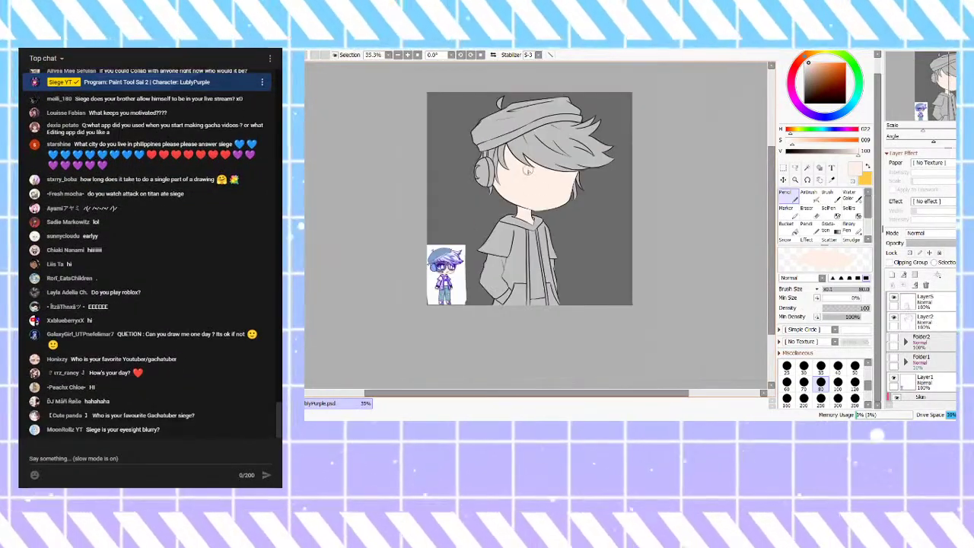
Step: Check the filled face and neck from far and near, and save the drawing
scroll(525, 196, "up", 2)
scroll(577, 207, "down", 4)
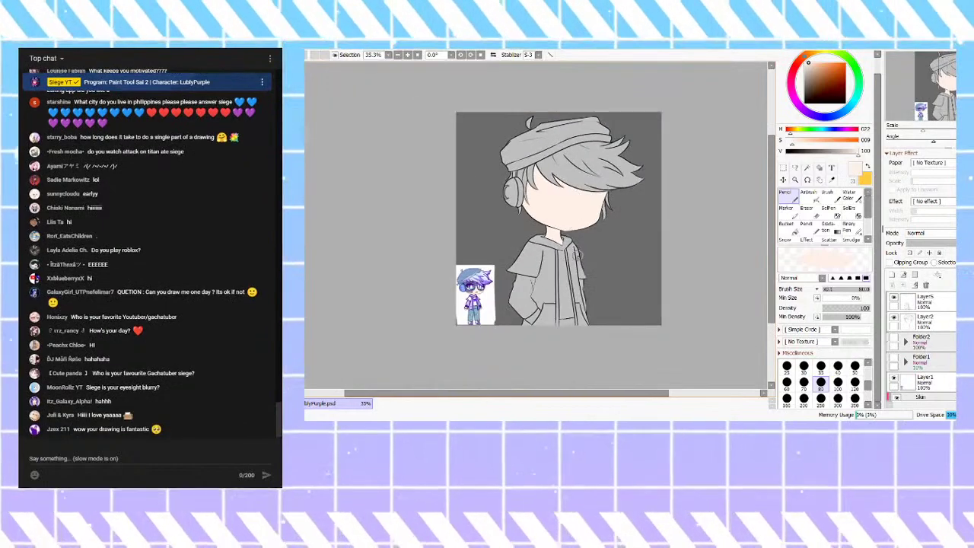
scroll(548, 211, "up", 5)
scroll(551, 209, "down", 1)
scroll(556, 200, "down", 1)
scroll(577, 172, "up", 1)
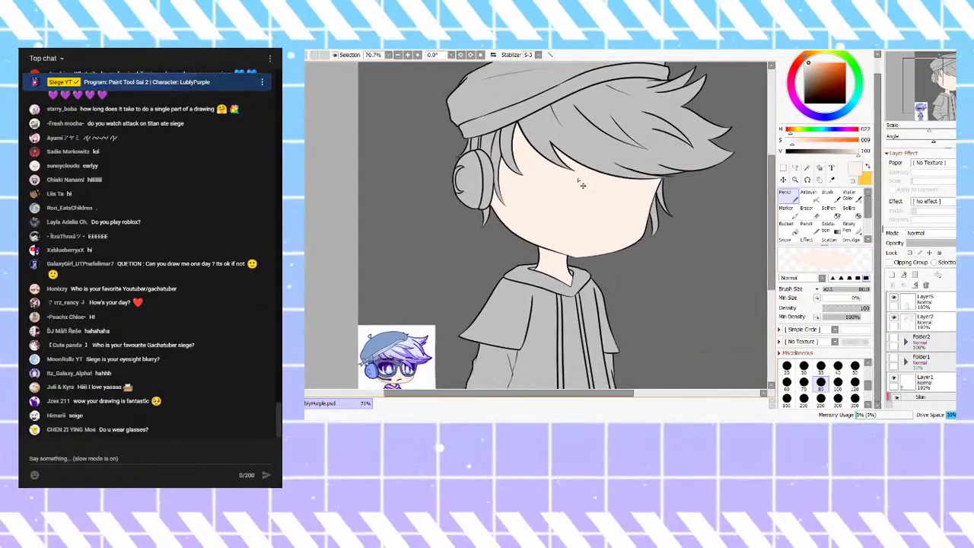
key("ctrl+s")
Step: Adjust the colour of the skin fill on the face and neck to a warmer, more saturated peach
left_click_drag(892, 166, 884, 166)
left_click(889, 162)
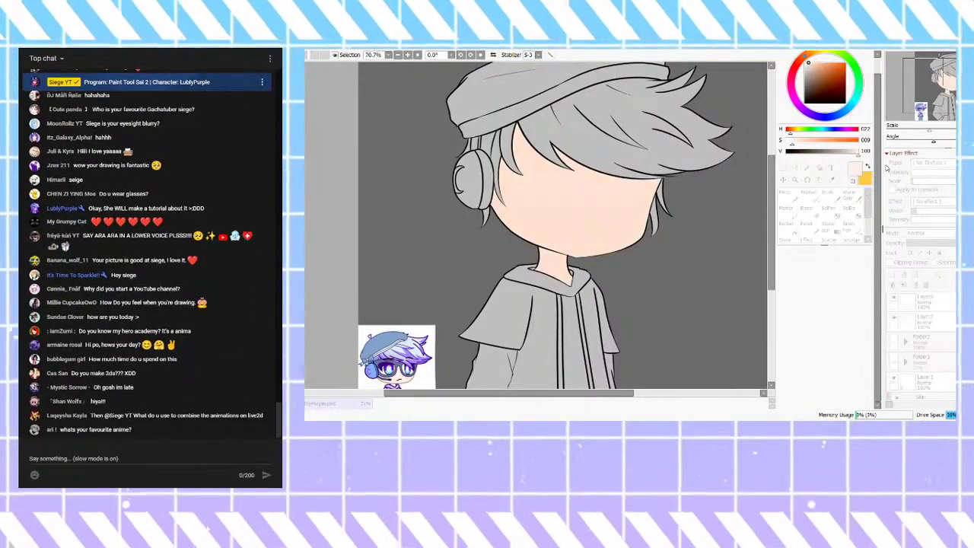
left_click(912, 194)
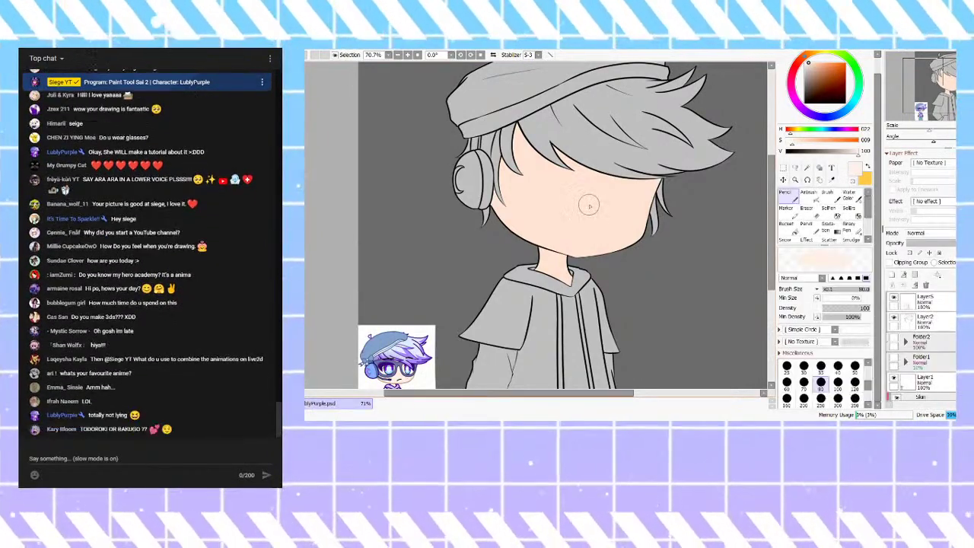
Step: Examine the recoloured skin around the fringe, jaw and neck for gaps or spill past the line art
scroll(561, 182, "down", 6)
scroll(560, 183, "up", 7)
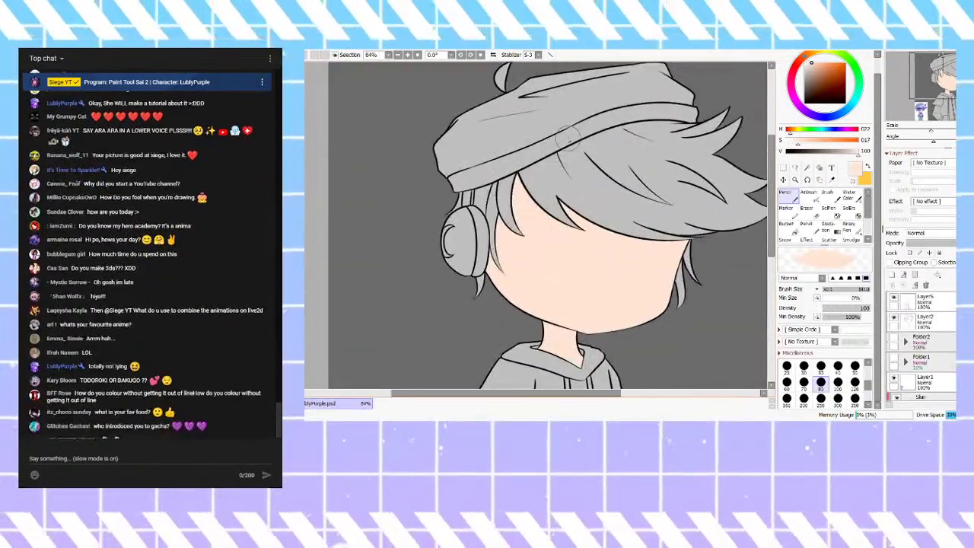
scroll(565, 143, "down", 3)
scroll(561, 239, "up", 5)
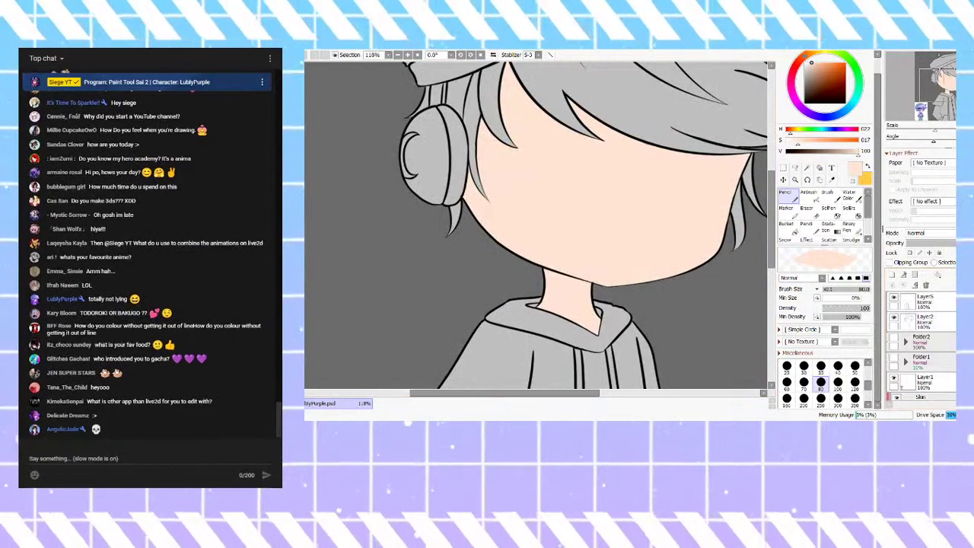
scroll(921, 343, "down", 2)
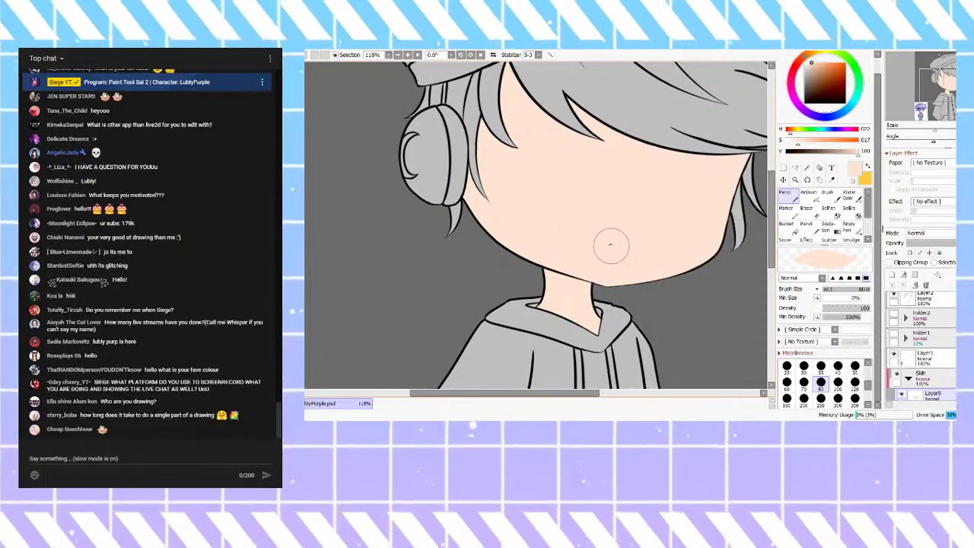
scroll(618, 258, "down", 3)
scroll(588, 165, "up", 7)
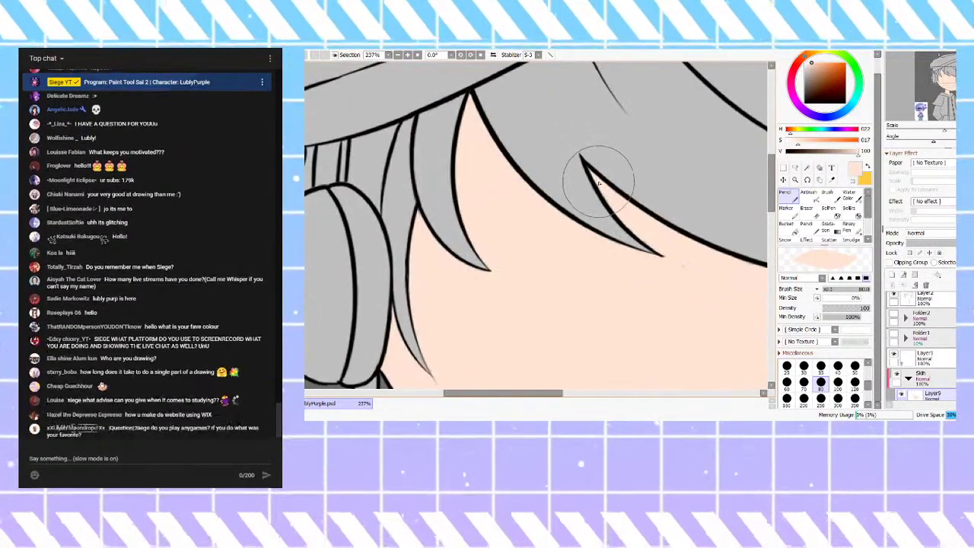
scroll(563, 142, "down", 3)
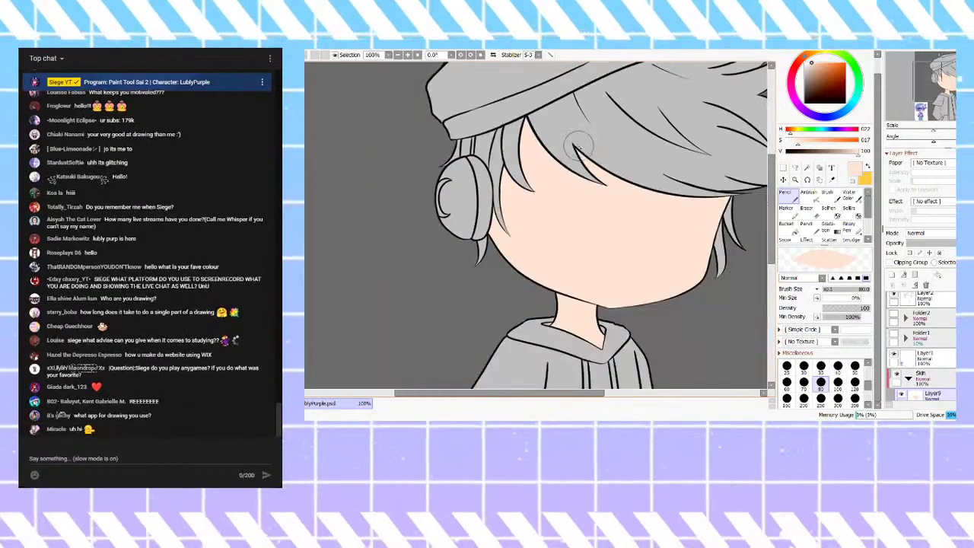
scroll(564, 131, "down", 3)
scroll(555, 122, "up", 3)
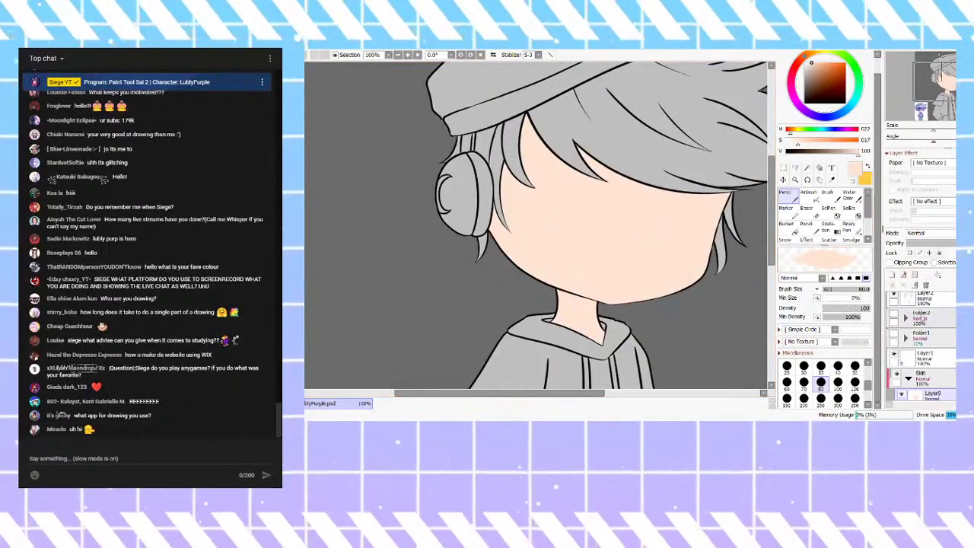
Step: Show Folder2 so the eyes, eyebrows, nose and mouth appear on the face
left_click(895, 315)
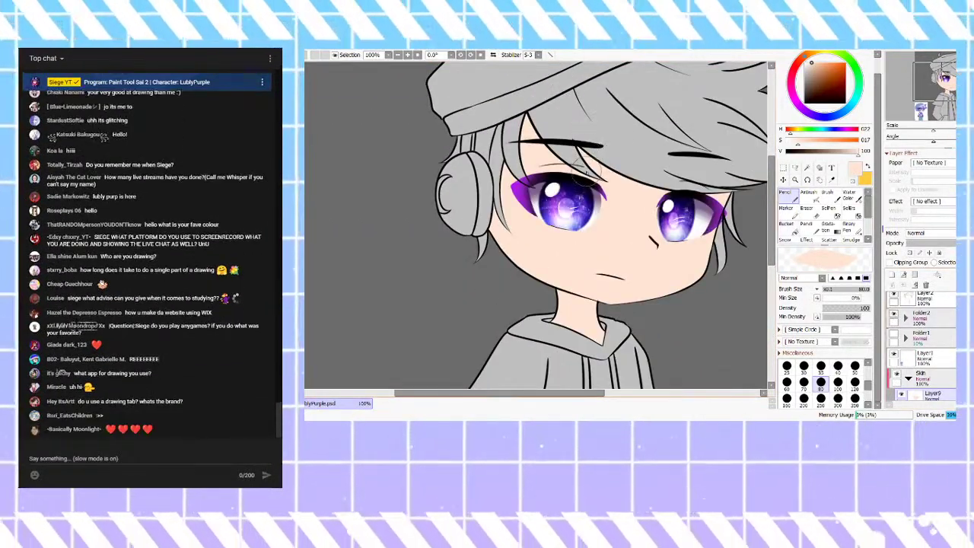
scroll(585, 172, "down", 3)
scroll(585, 172, "up", 4)
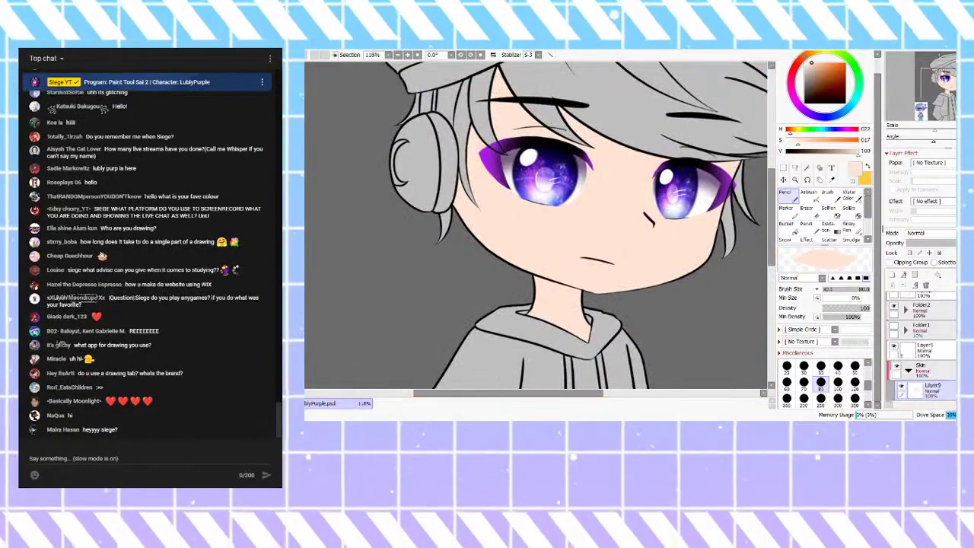
Step: Add a clipped layer in the Skin folder above Layer9, set it to Multiply, and choose a muted pink shading colour
left_click(933, 395)
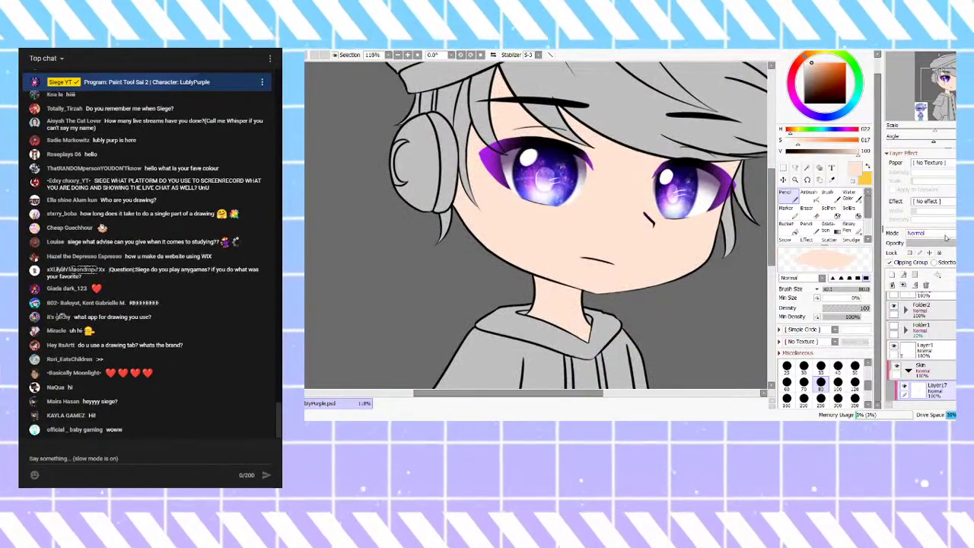
left_click(813, 65)
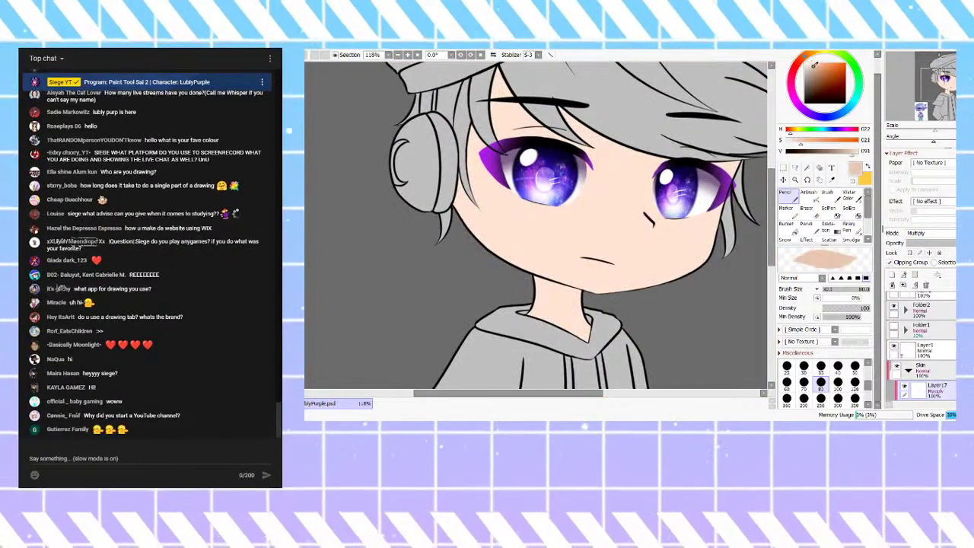
left_click_drag(805, 58, 800, 65)
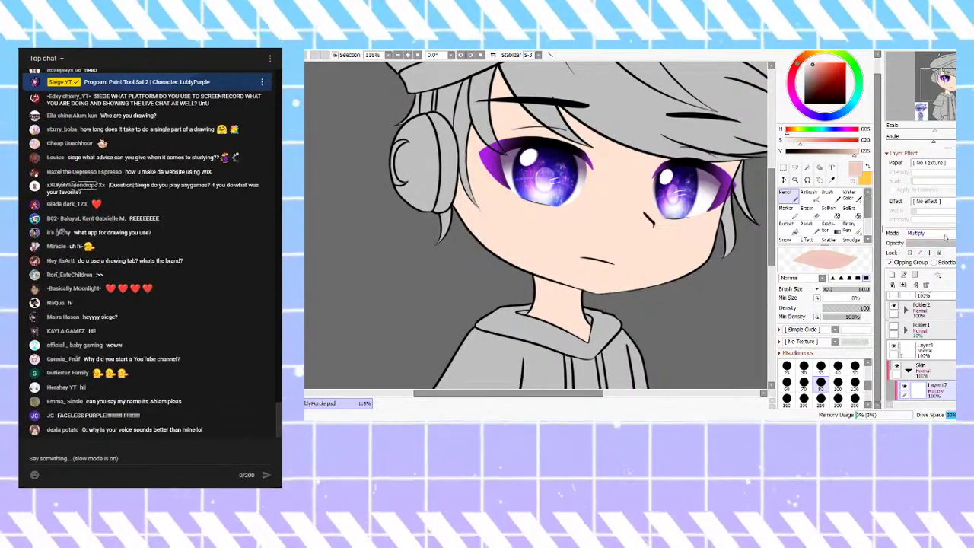
Step: Airbrush soft pink shading onto the forehead beneath the fringe and the cheek beside the headphones
left_click(809, 193)
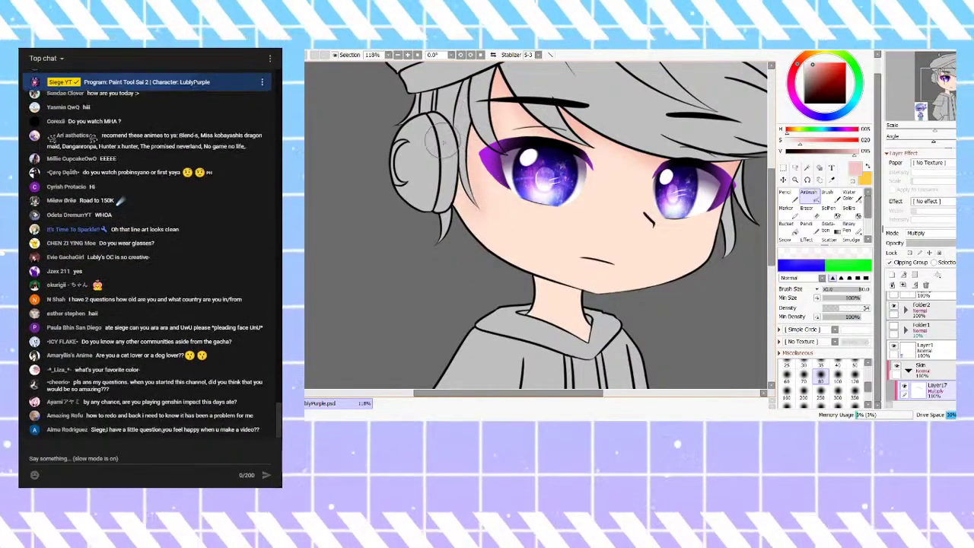
scroll(487, 280, "down", 2)
scroll(525, 293, "up", 1)
scroll(492, 83, "down", 1)
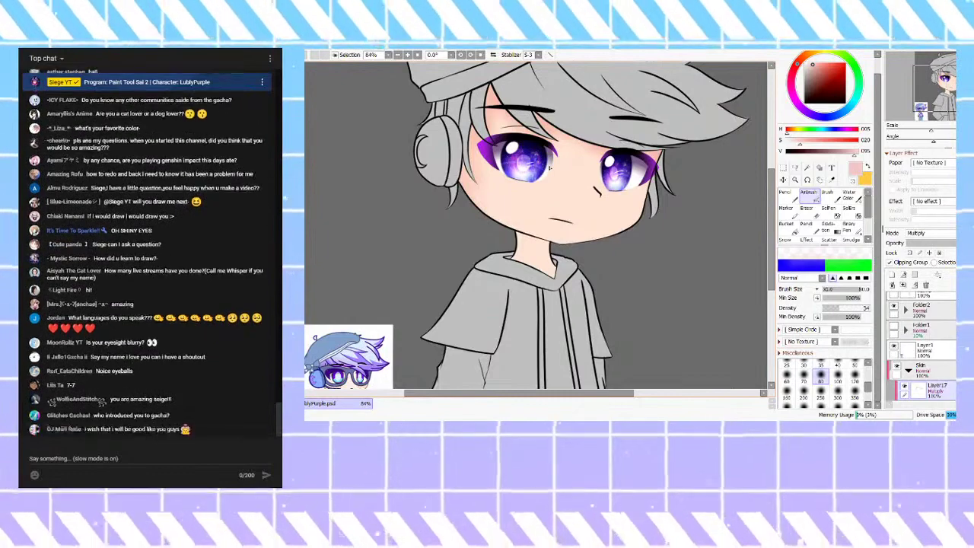
scroll(639, 202, "down", 1)
scroll(508, 134, "up", 2)
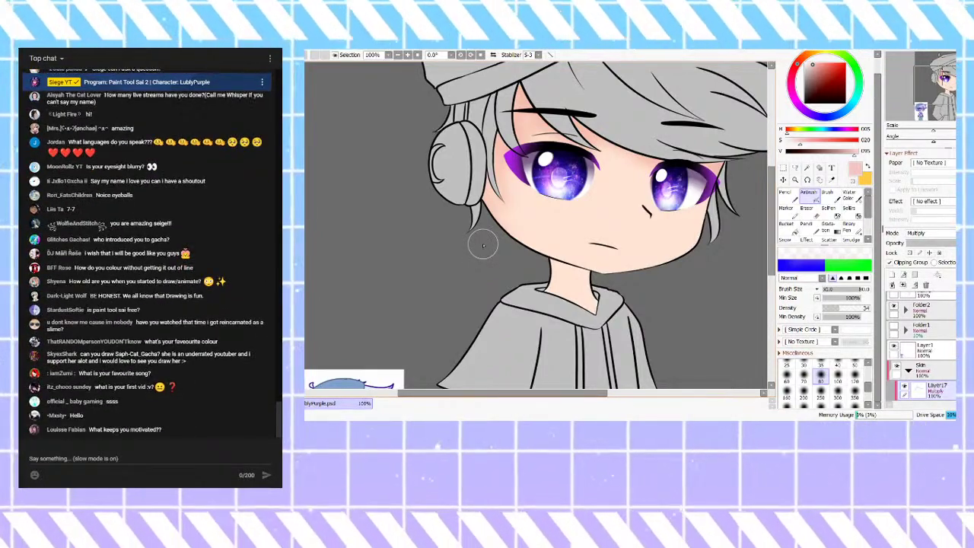
scroll(694, 192, "up", 1)
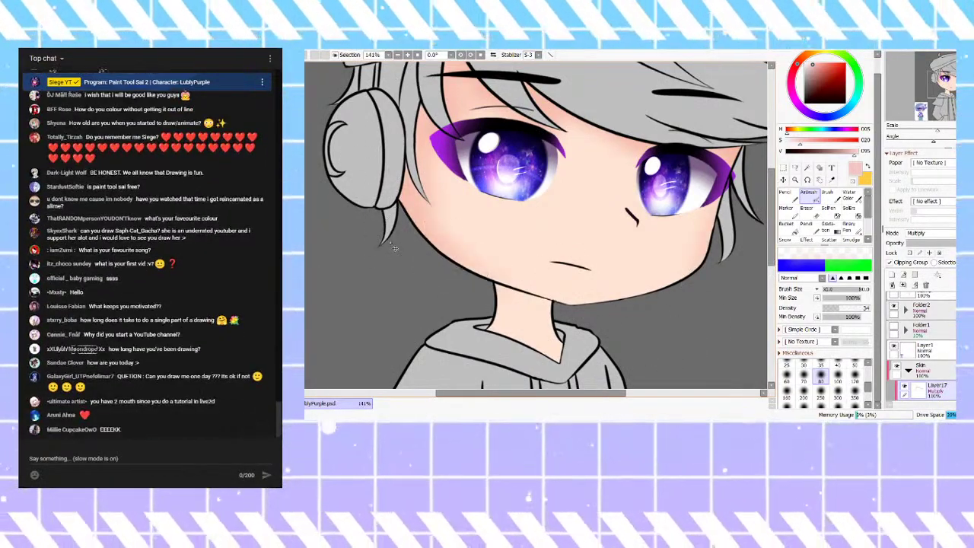
scroll(423, 258, "down", 3)
scroll(445, 155, "up", 2)
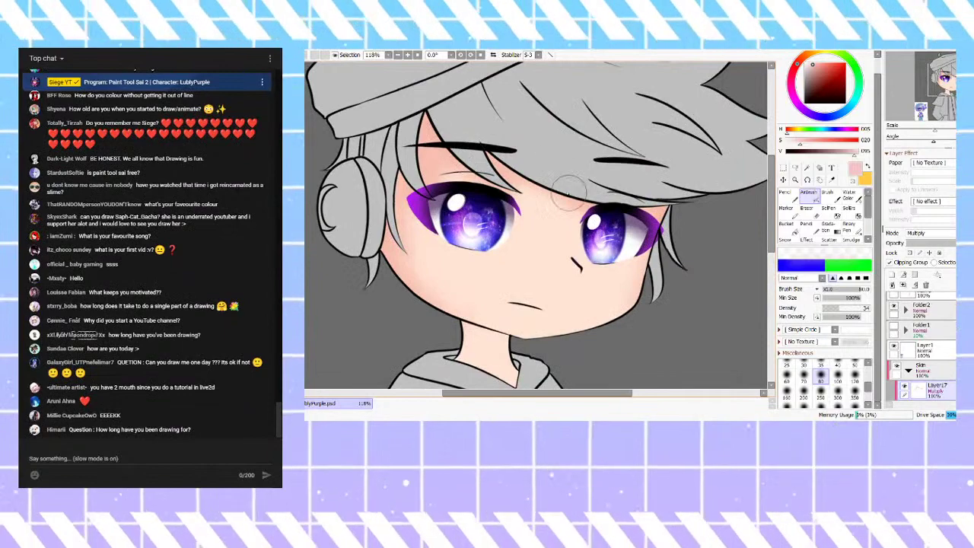
Step: Airbrush soft pink shading onto the neck beneath the chin and around the edges of the face
scroll(579, 194, "down", 2)
scroll(449, 190, "up", 2)
scroll(560, 337, "down", 2)
scroll(458, 311, "up", 2)
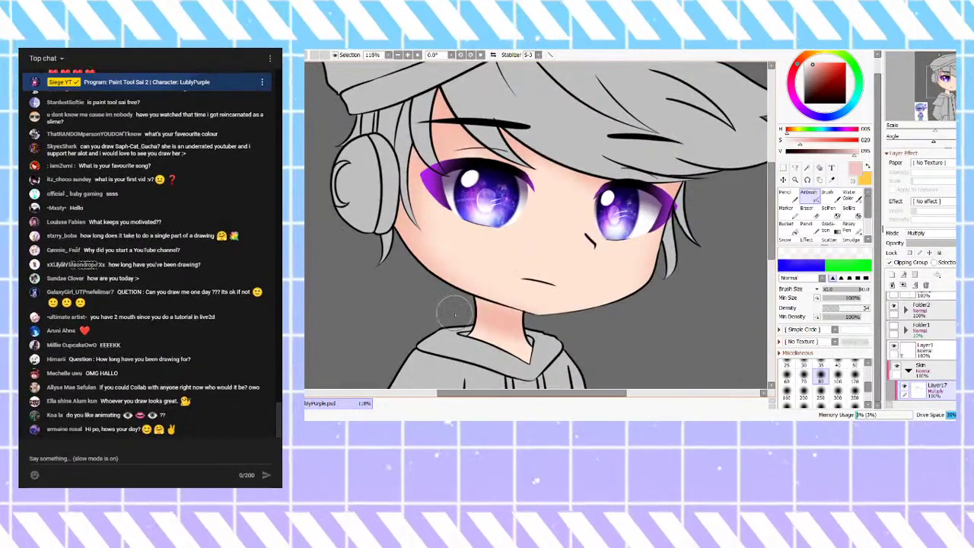
scroll(438, 300, "down", 2)
scroll(615, 310, "up", 2)
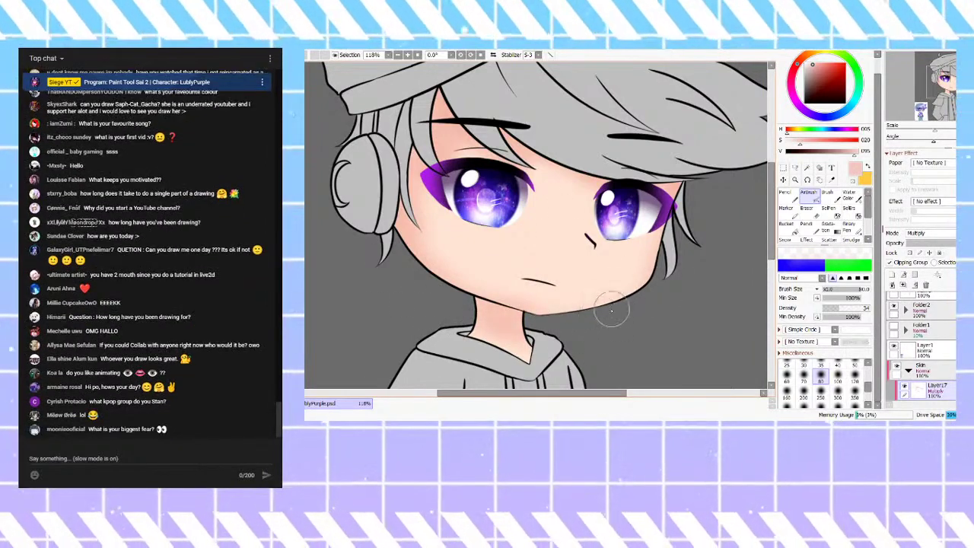
Step: Add a second clipped Multiply layer in the Skin folder and airbrush deeper pink shading beneath the fringe
scroll(583, 319, "down", 2)
scroll(504, 145, "up", 2)
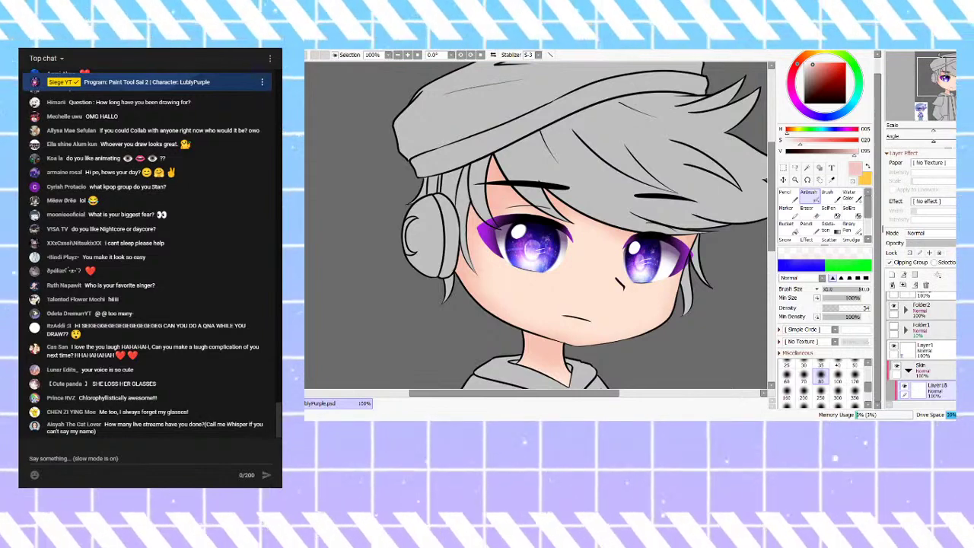
scroll(517, 200, "up", 1)
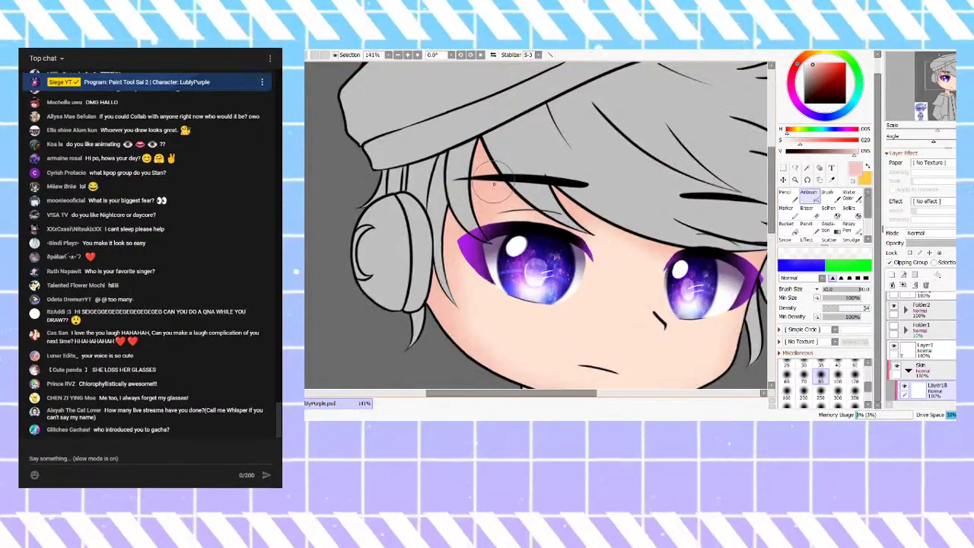
scroll(496, 156, "down", 2)
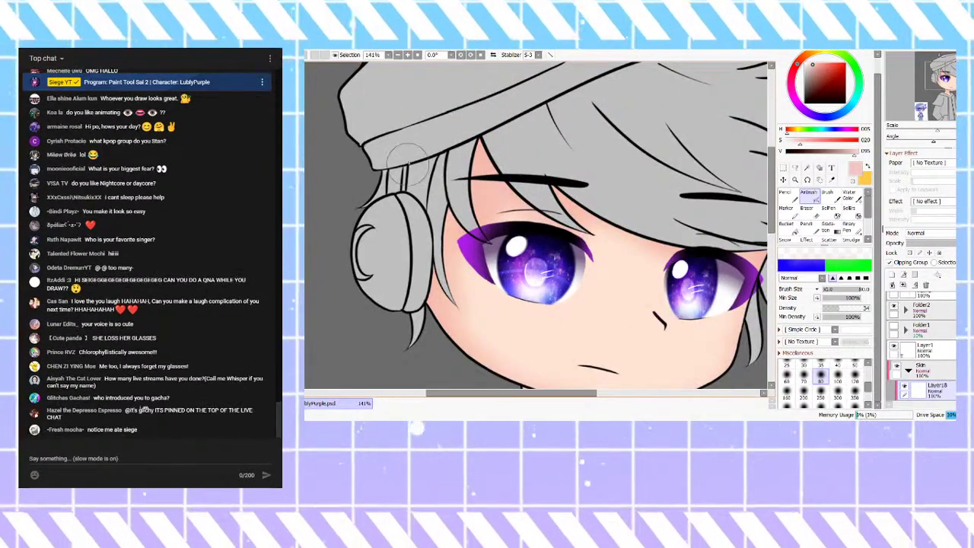
scroll(435, 152, "down", 1)
scroll(523, 153, "up", 1)
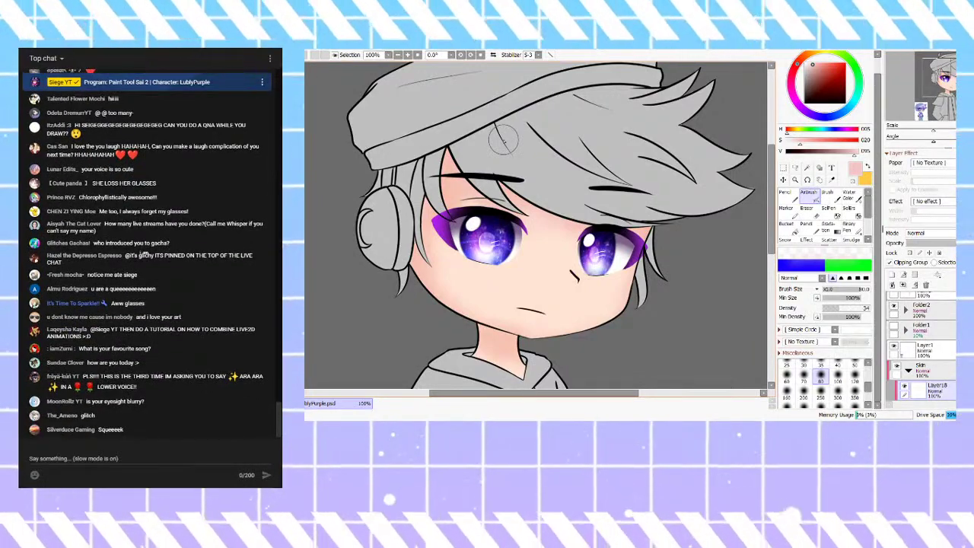
scroll(417, 162, "up", 1)
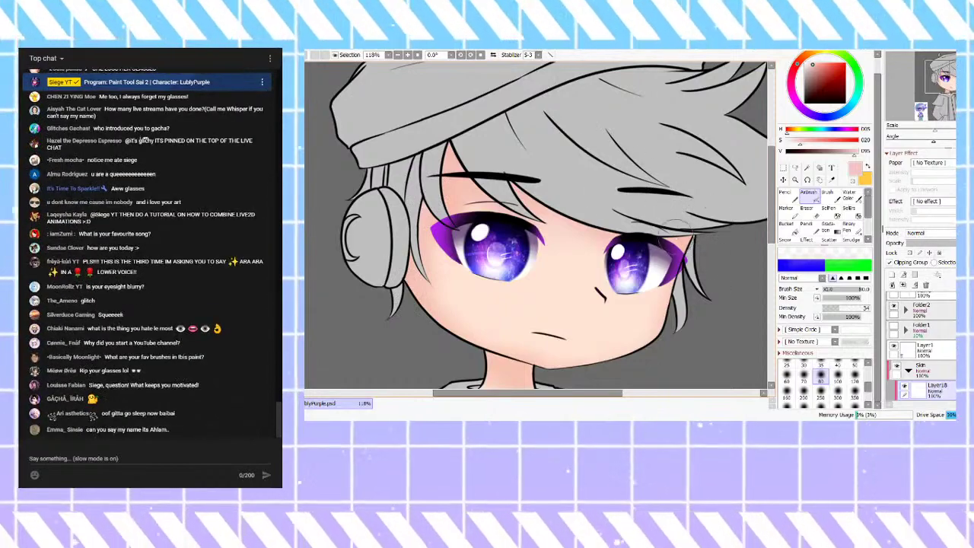
Step: Airbrush deeper pink shading on the neck beneath the chin and on the cheek beside the side hair
scroll(572, 215, "down", 3)
scroll(535, 290, "up", 3)
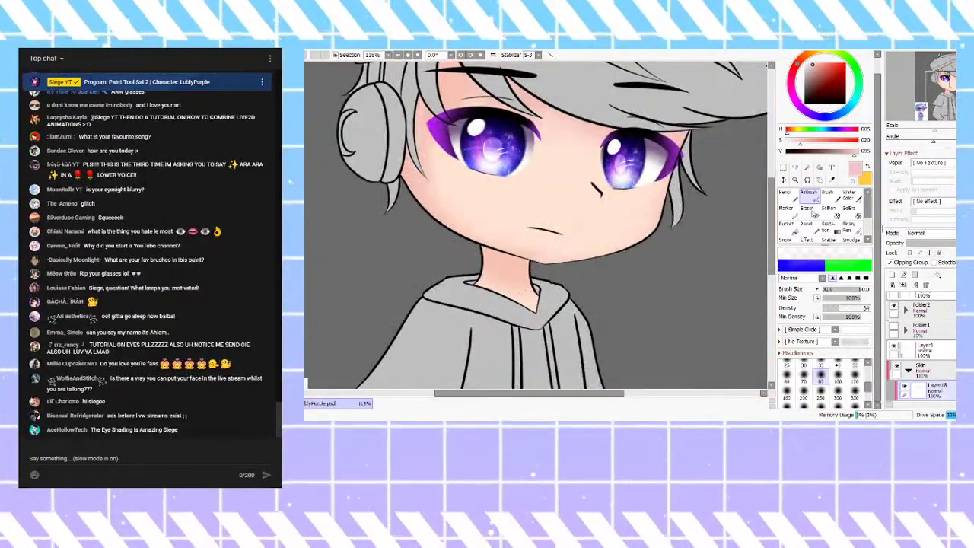
scroll(571, 255, "down", 2)
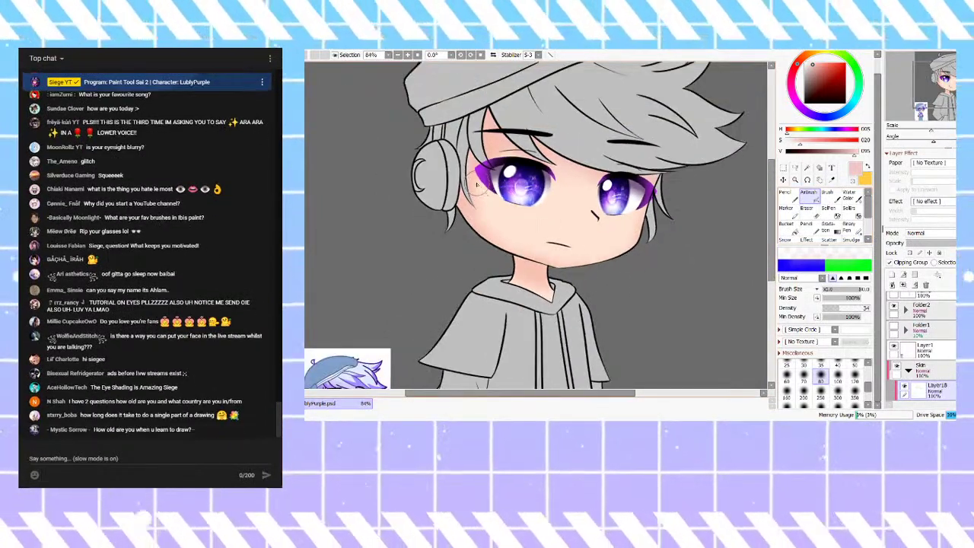
scroll(447, 179, "up", 2)
scroll(455, 135, "down", 2)
scroll(491, 99, "up", 2)
scroll(532, 156, "down", 1)
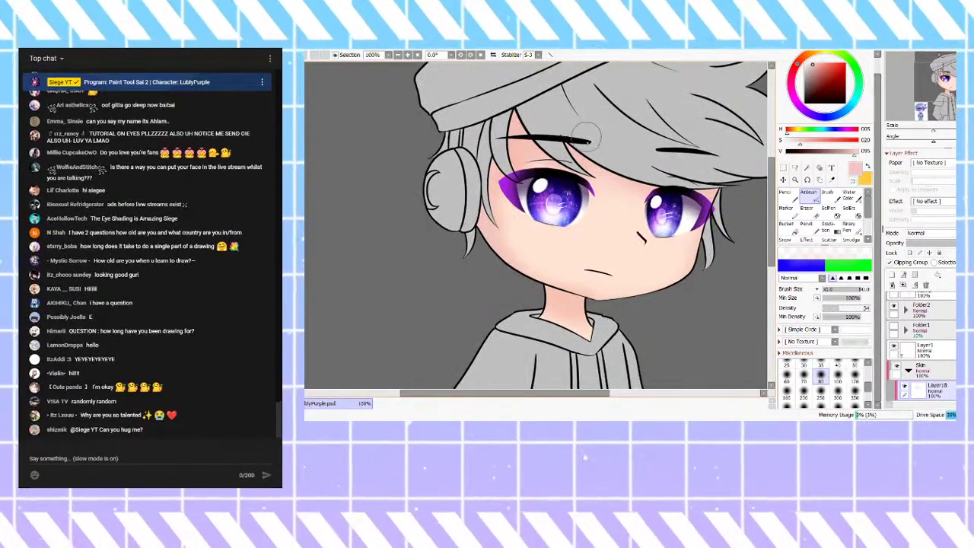
scroll(607, 194, "down", 4)
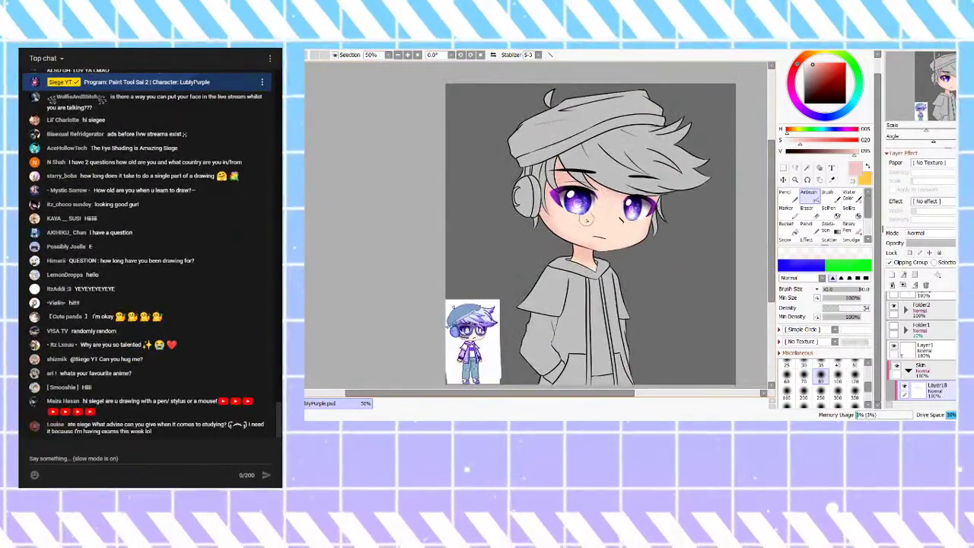
Step: Add a new clipped Multiply layer in the Skin folder and switch to the Marker at size 46
scroll(537, 118, "up", 8)
scroll(727, 229, "down", 3)
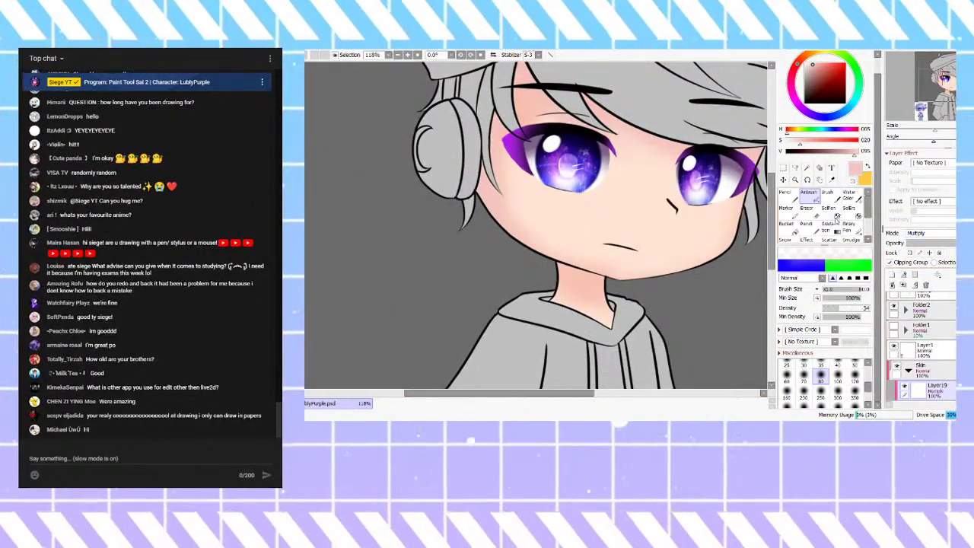
left_click(794, 210)
scroll(586, 210, "down", 1)
scroll(559, 94, "up", 3)
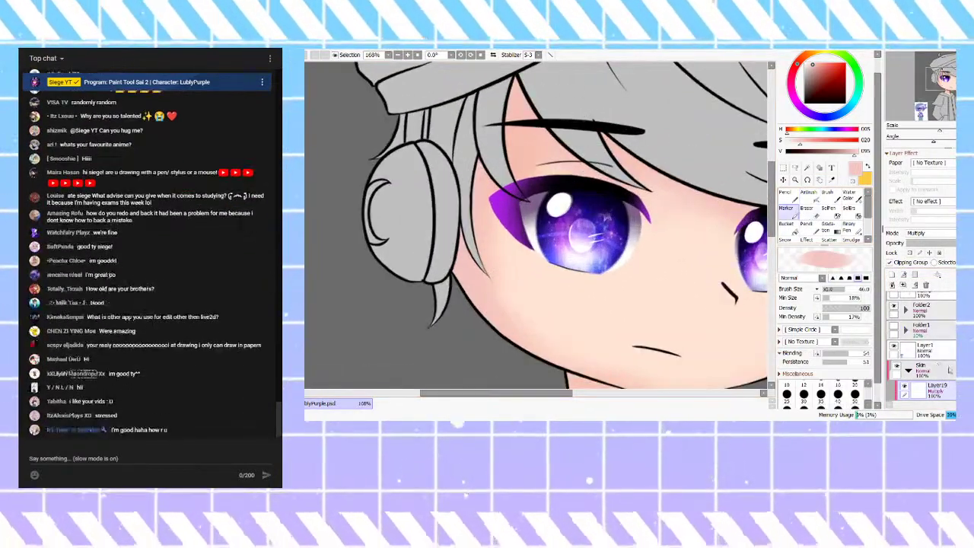
scroll(724, 285, "up", 4)
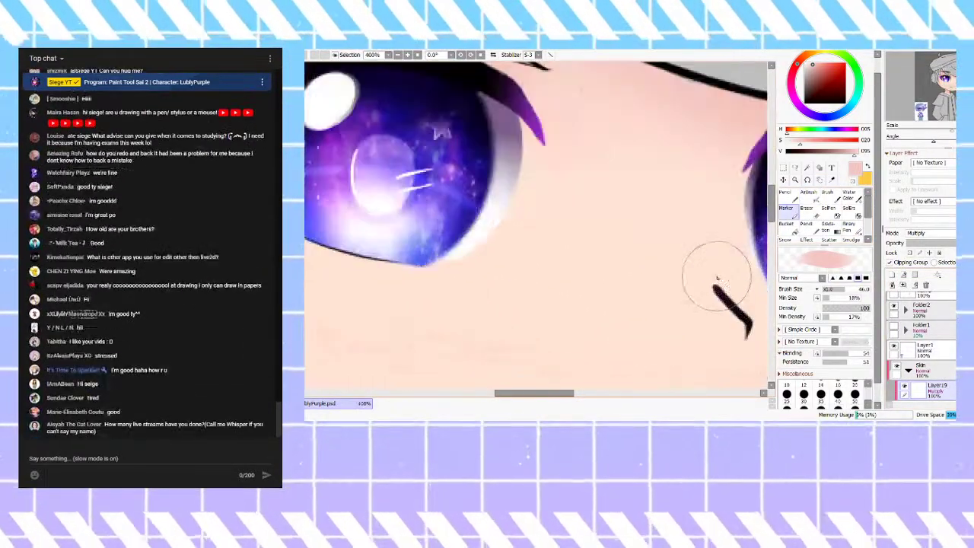
Step: Select Layer18 in the Skin folder and try soft pink Marker shading beside the nose, enlarging the Marker to 54
scroll(598, 272, "down", 3)
scroll(659, 278, "up", 2)
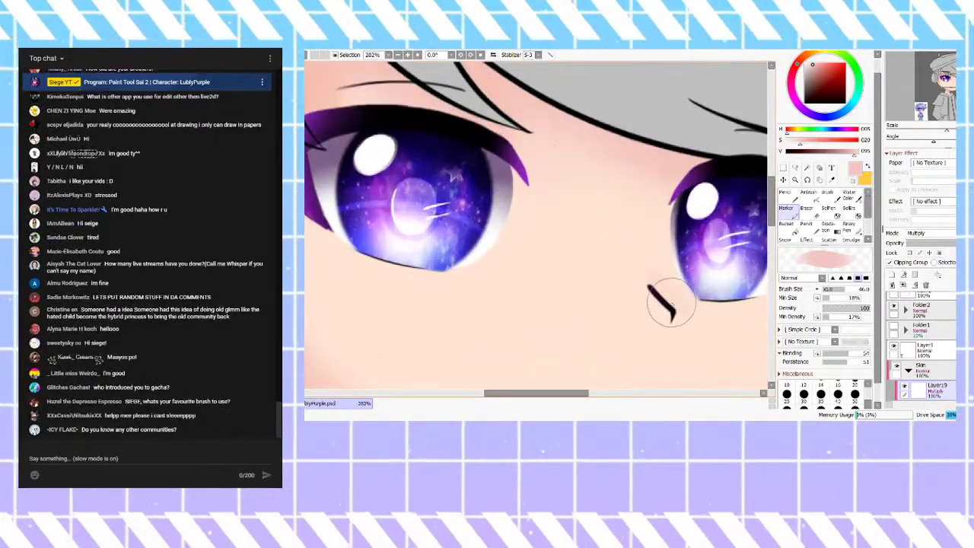
scroll(921, 342, "down", 2)
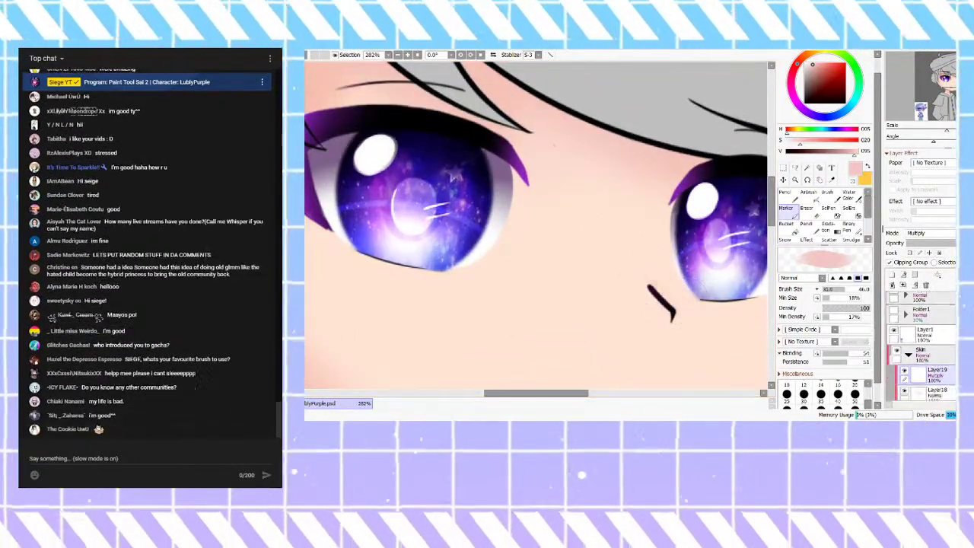
left_click(788, 197)
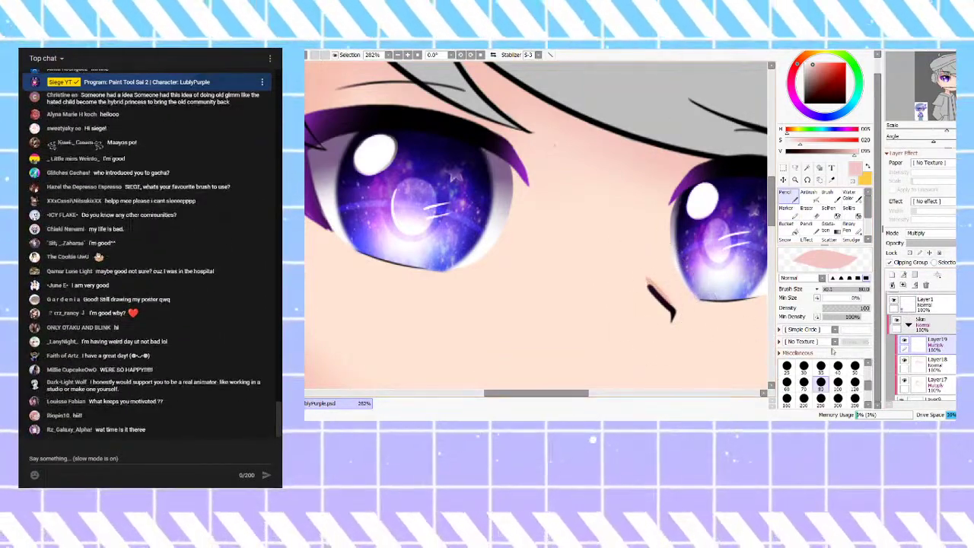
left_click(786, 208)
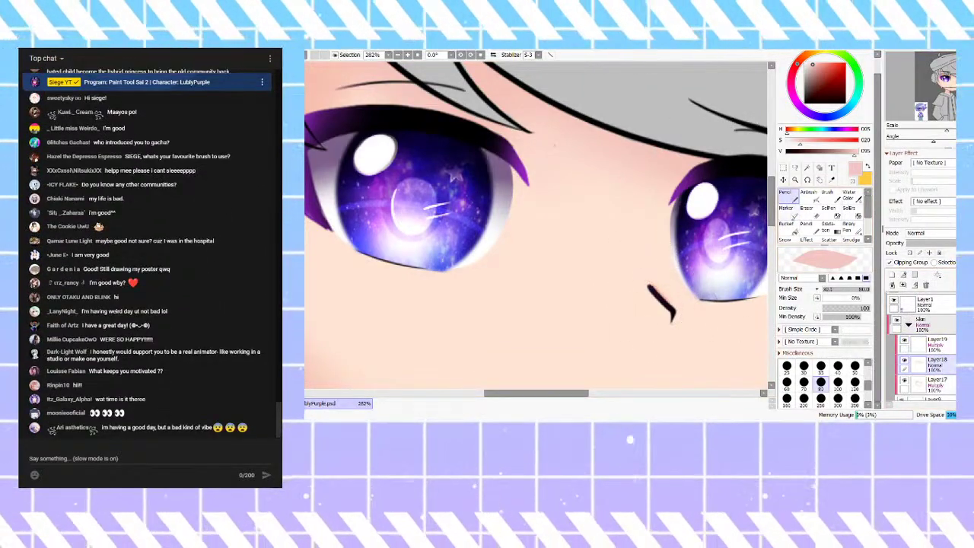
mouse_move(643, 278)
left_mouse_down()
mouse_move(652, 297)
mouse_move(667, 270)
left_mouse_up()
key("ctrl+z")
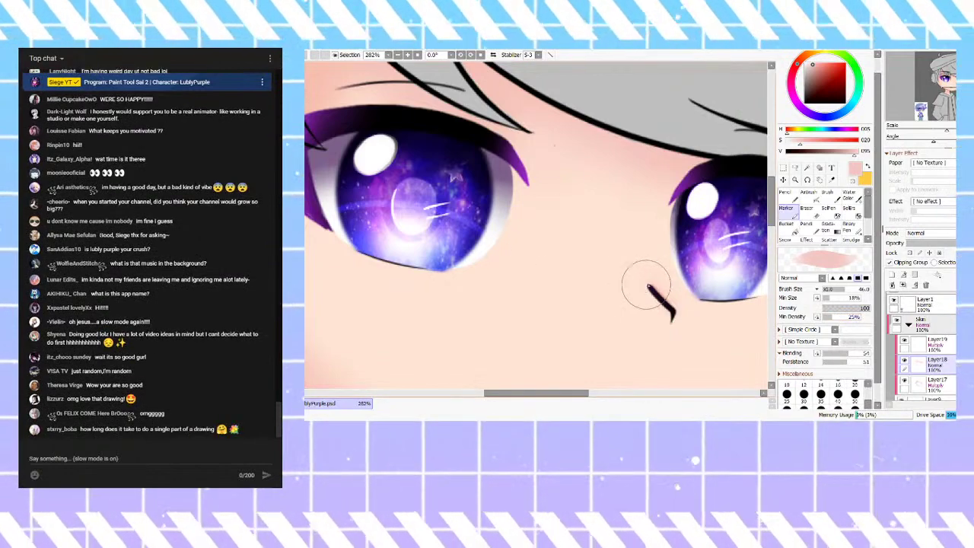
mouse_move(527, 224)
left_mouse_down()
mouse_move(557, 226)
mouse_move(534, 225)
left_mouse_up()
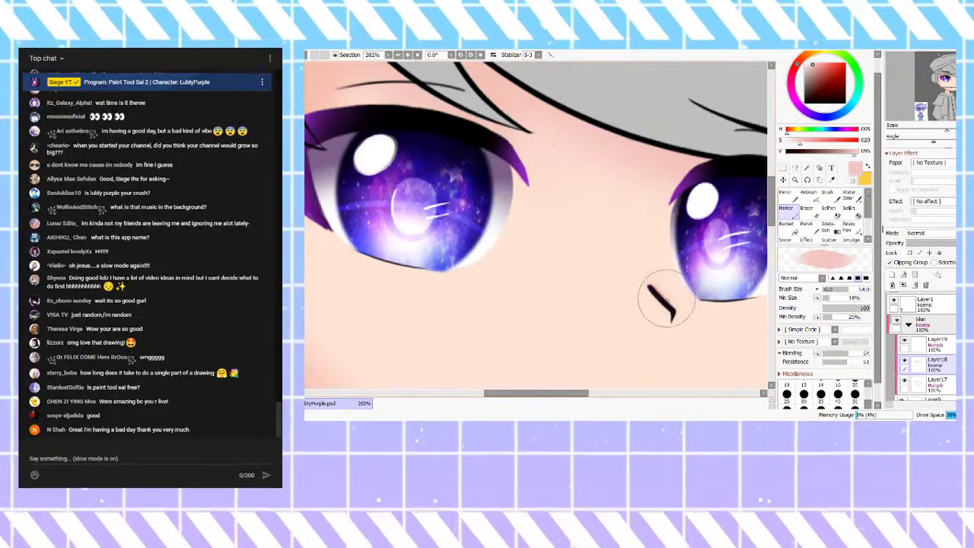
Step: Set the Marker's Blending to 18 and Persistence to 82 for shading the face
scroll(608, 210, "down", 4)
scroll(587, 263, "up", 5)
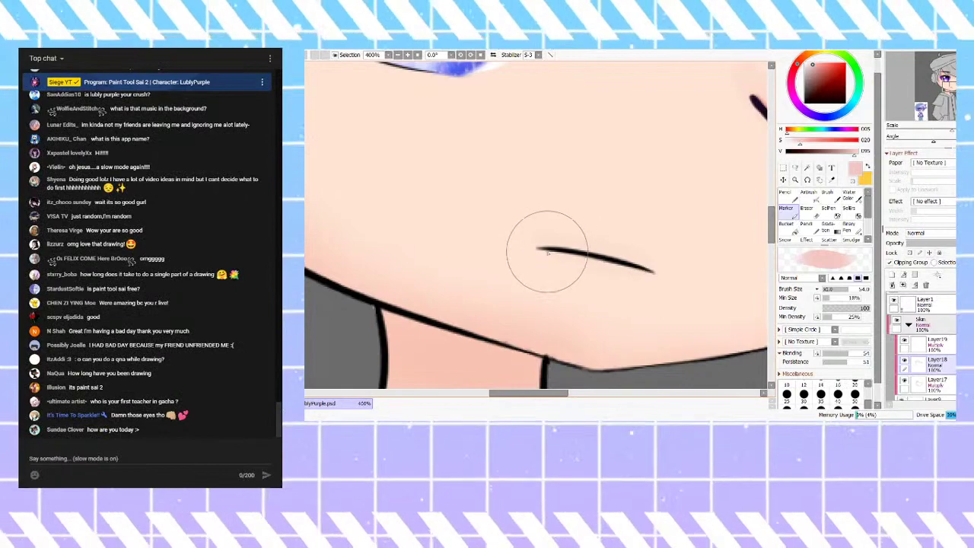
scroll(554, 200, "down", 4)
scroll(603, 282, "up", 4)
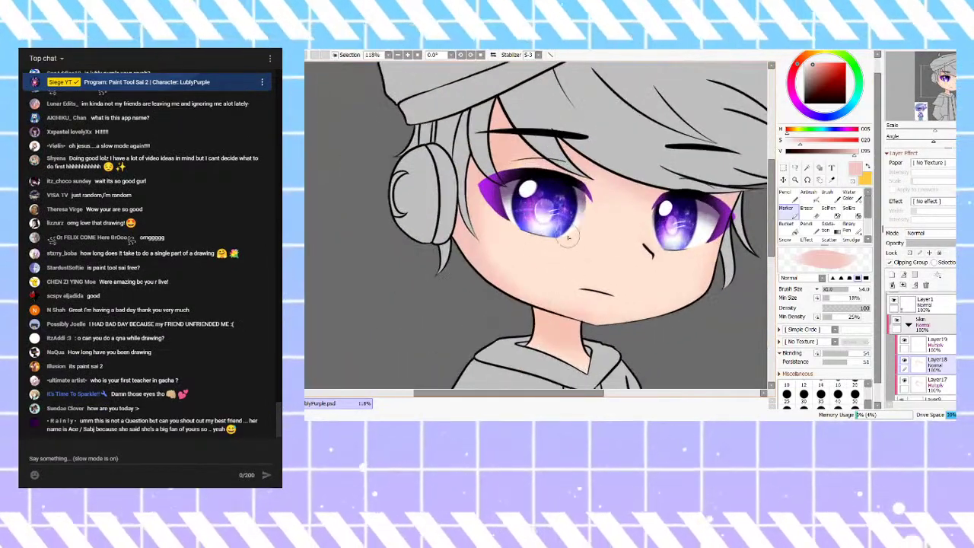
left_click(797, 200)
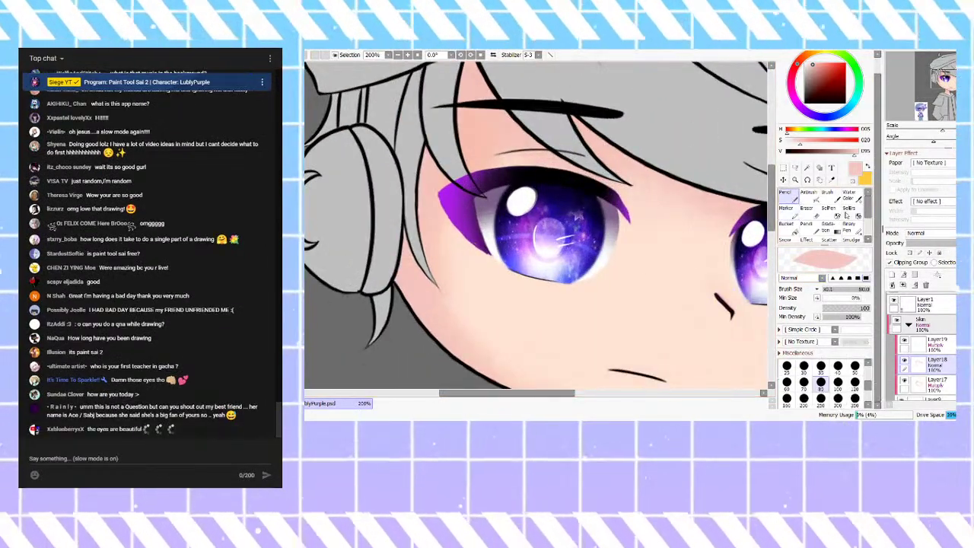
left_click(792, 211)
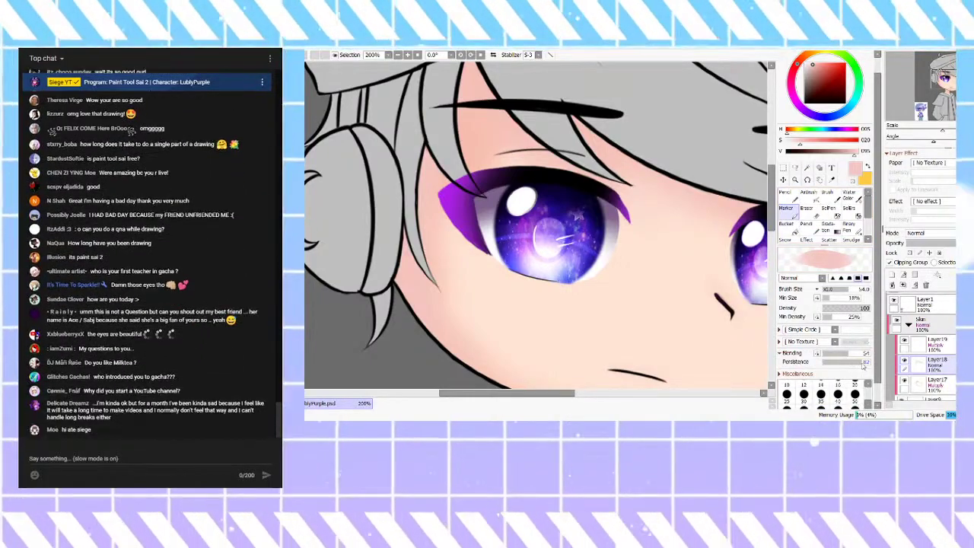
scroll(504, 143, "up", 4)
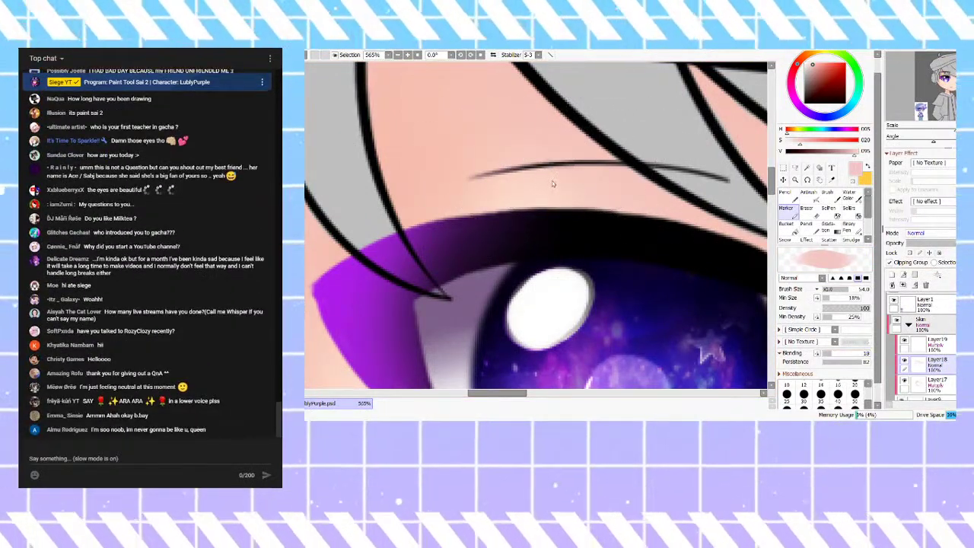
scroll(555, 186, "down", 6)
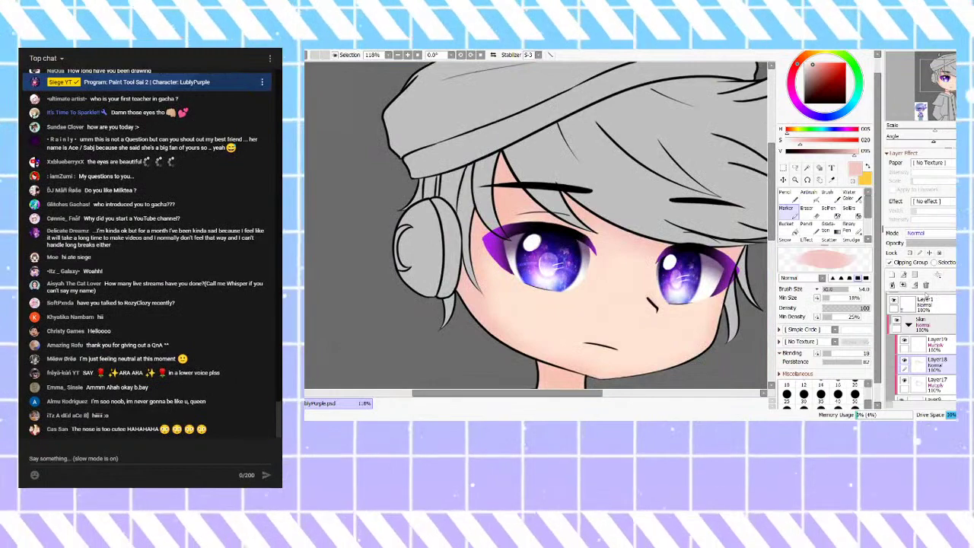
Step: Set Layer18 to Multiply at 47% opacity and try a Marker stroke along the eyelid crease
left_click(921, 233)
left_click(941, 254)
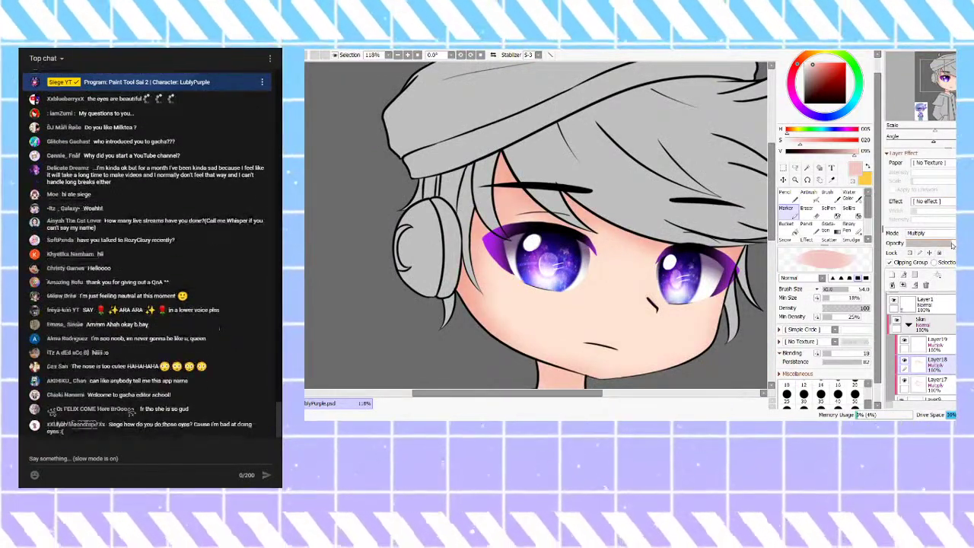
scroll(481, 228, "up", 5)
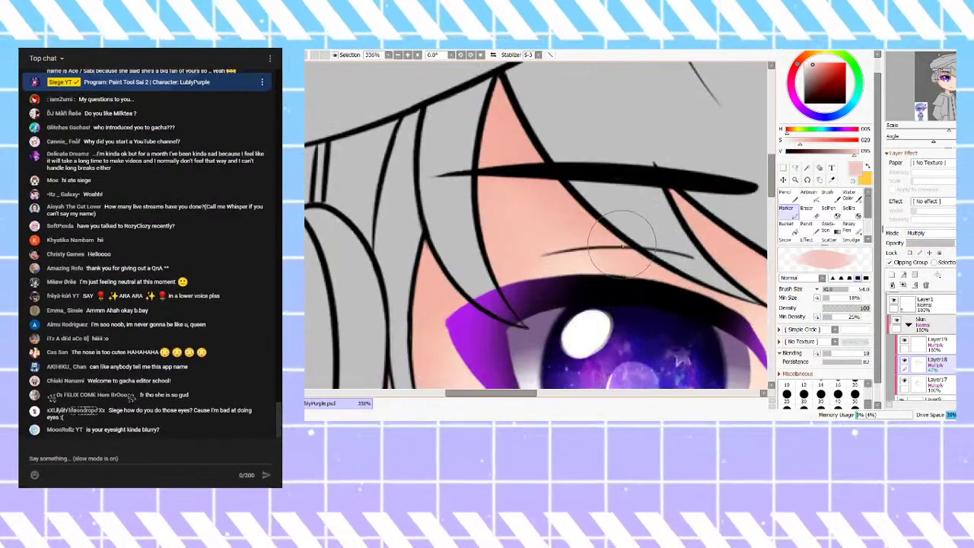
left_click_drag(638, 242, 537, 259)
key("ctrl+z")
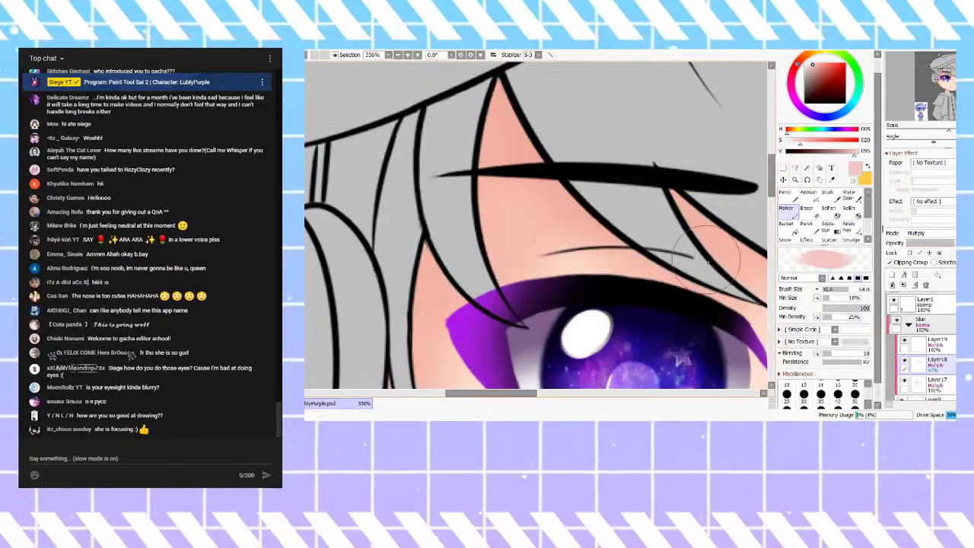
Step: Reduce the Marker to size 25 and paint pink shading on the eyelid above the crease
left_click(794, 392)
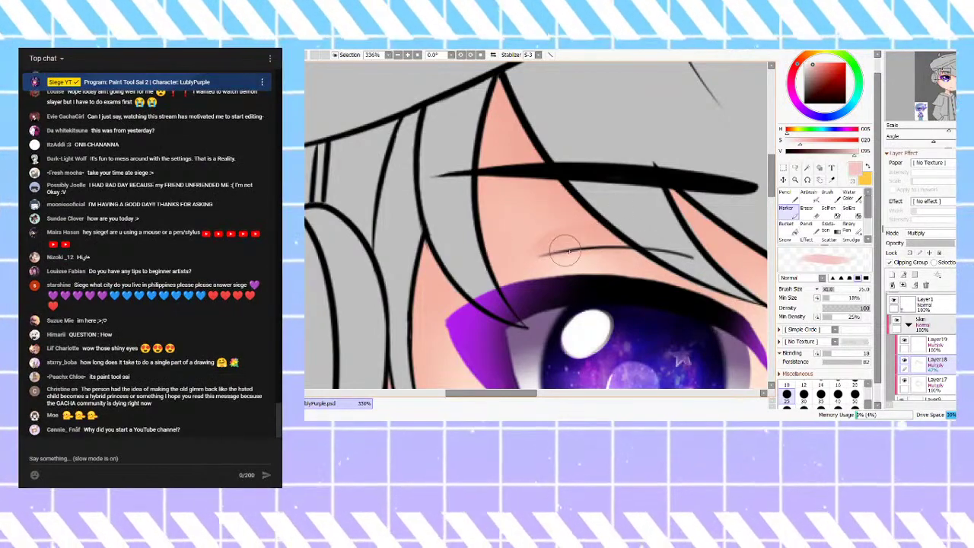
scroll(548, 182, "down", 3)
scroll(542, 150, "down", 3)
scroll(596, 226, "up", 5)
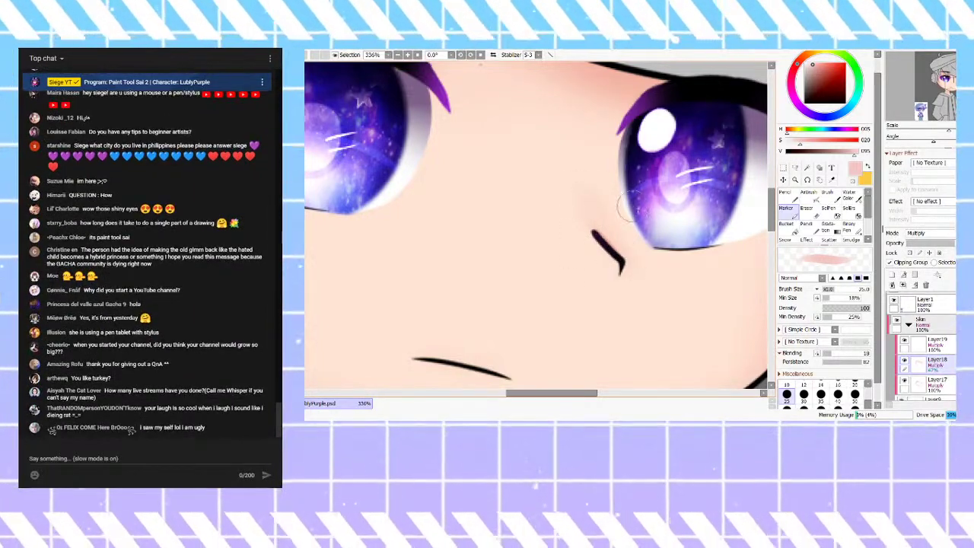
scroll(630, 266, "down", 6)
scroll(637, 270, "up", 3)
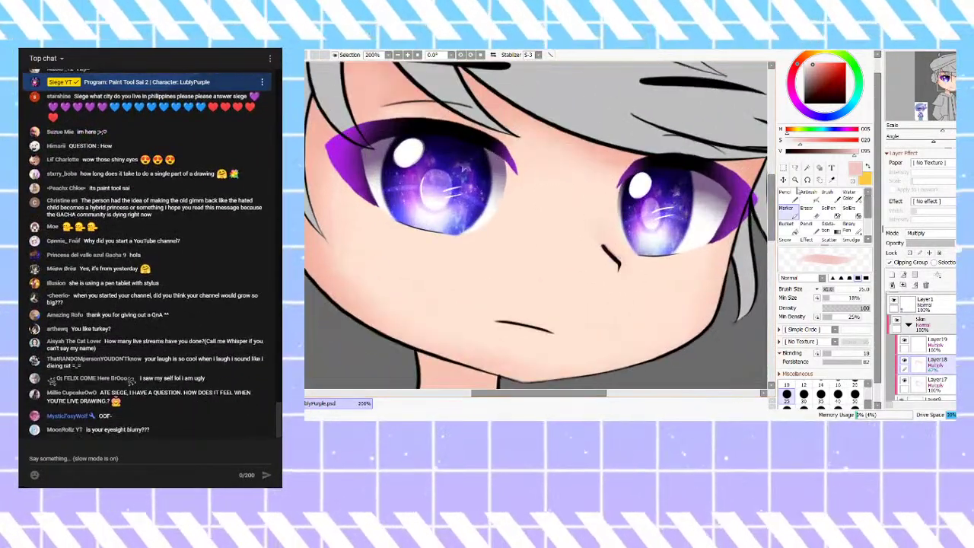
Step: Select the Layer17 shading layer, switch to the Brush tool at size 46 and try pink shading at the nose
left_click(806, 208)
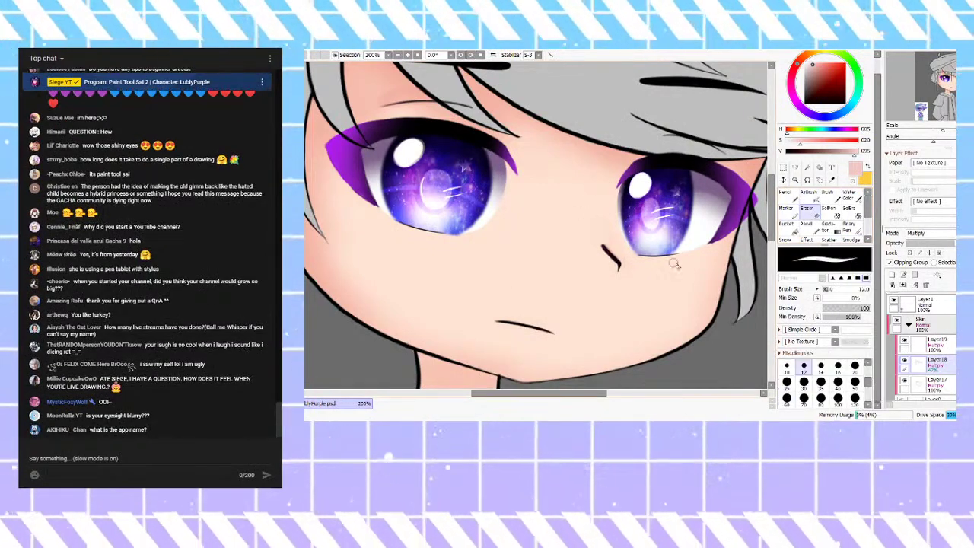
left_click(821, 398)
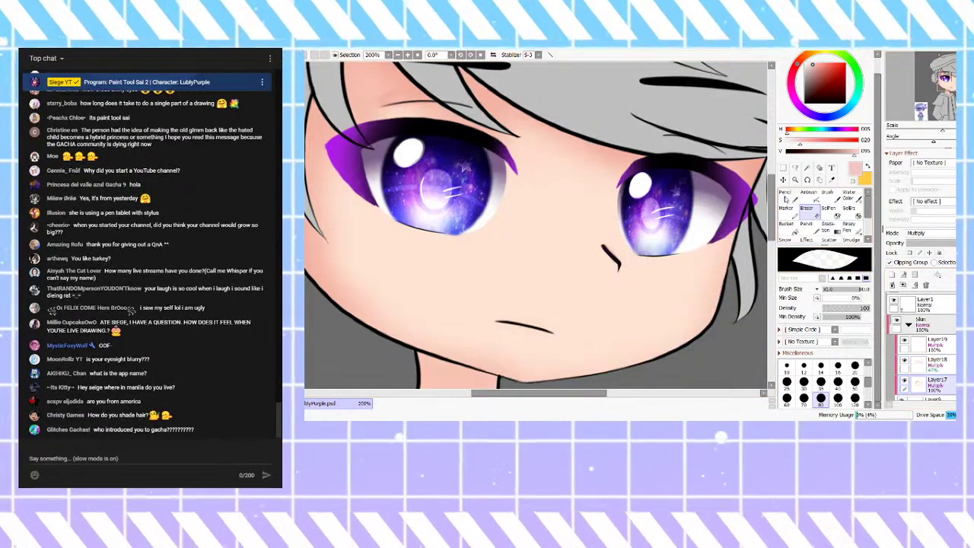
left_click(785, 192)
left_click(796, 229)
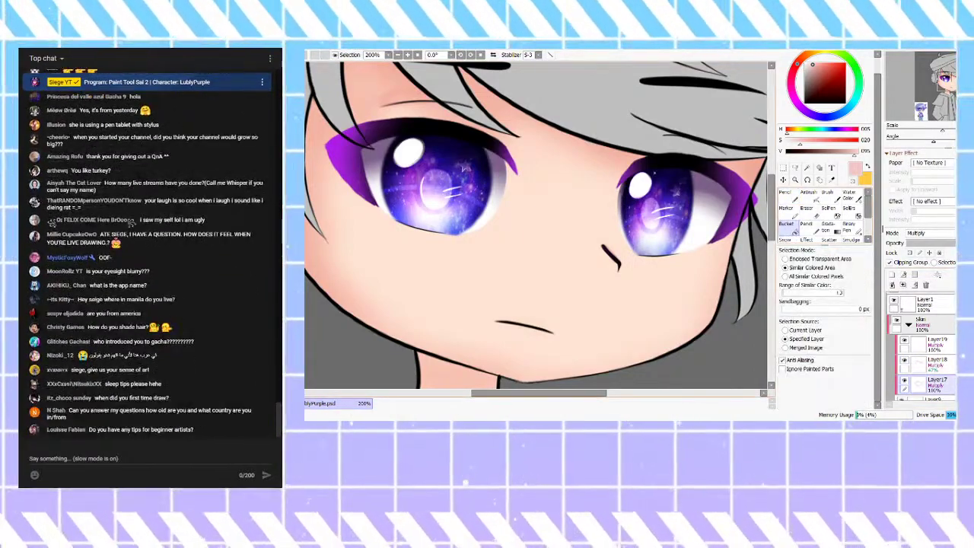
left_click(830, 196)
scroll(612, 253, "up", 2)
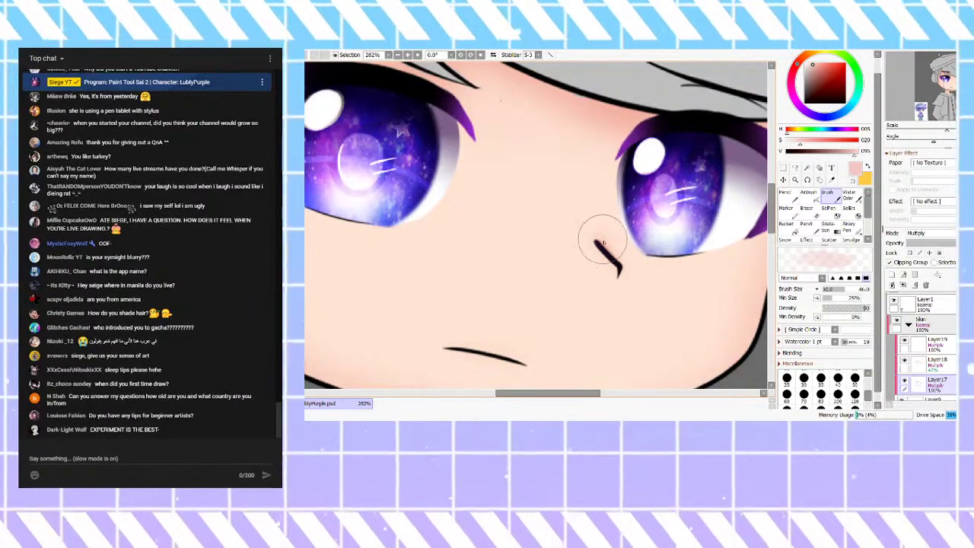
key("ctrl+z")
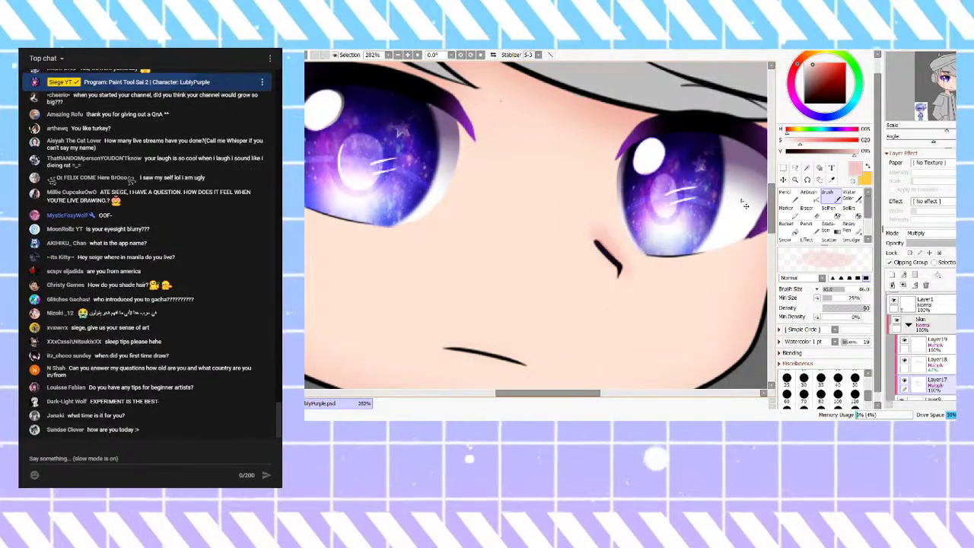
Step: Reduce the Brush to size 18 and paint pink shading along the nose line
left_click_drag(840, 290, 830, 290)
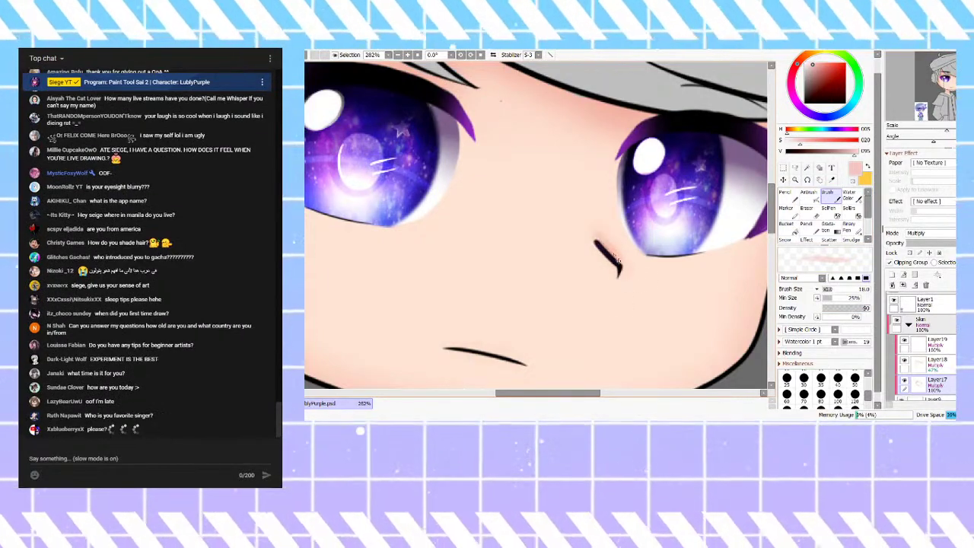
left_click_drag(598, 242, 623, 269)
scroll(621, 278, "down", 3)
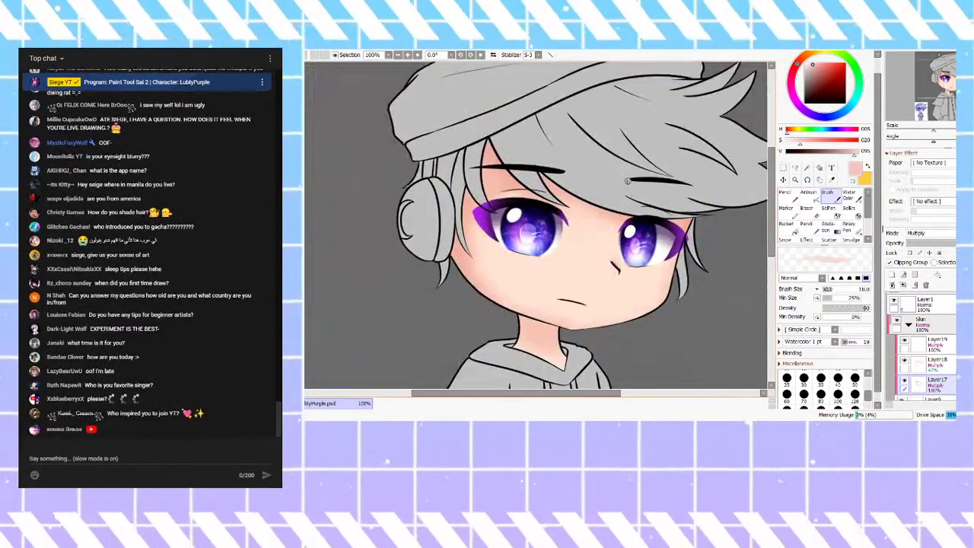
scroll(586, 306, "up", 4)
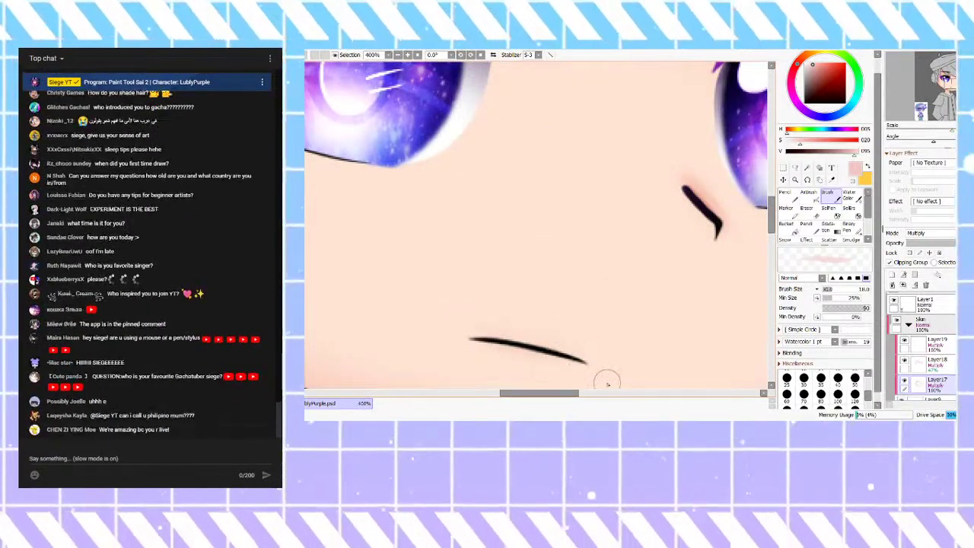
key("Home")
scroll(621, 259, "down", 1)
scroll(521, 237, "up", 1)
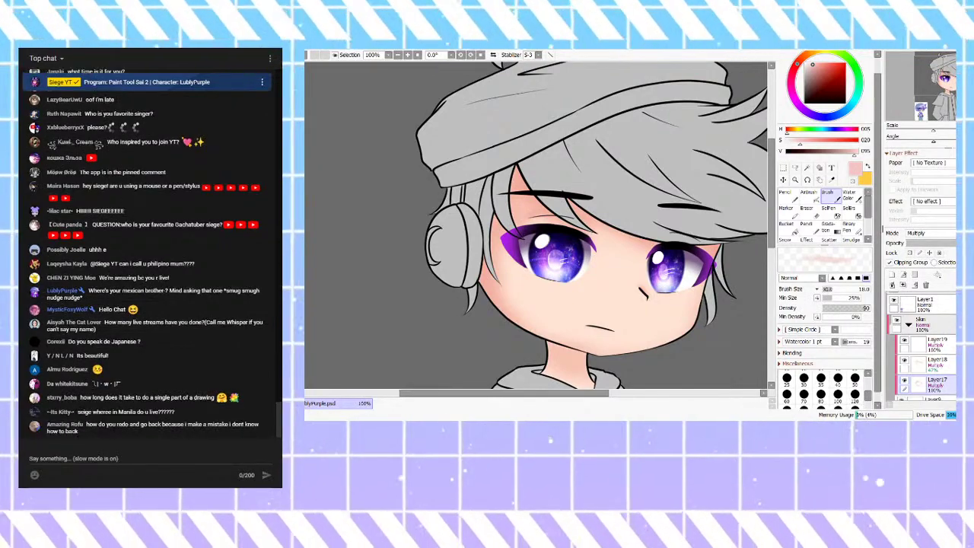
scroll(498, 255, "up", 1)
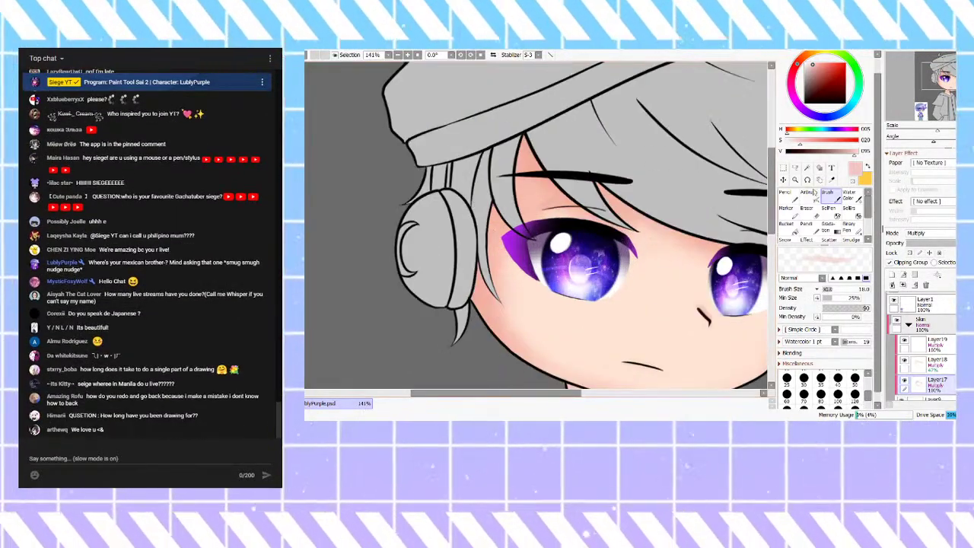
Step: Switch to the Marker, select the Layer19 shading layer and hide the facial features in Folder2
left_click(786, 208)
scroll(511, 157, "up", 1)
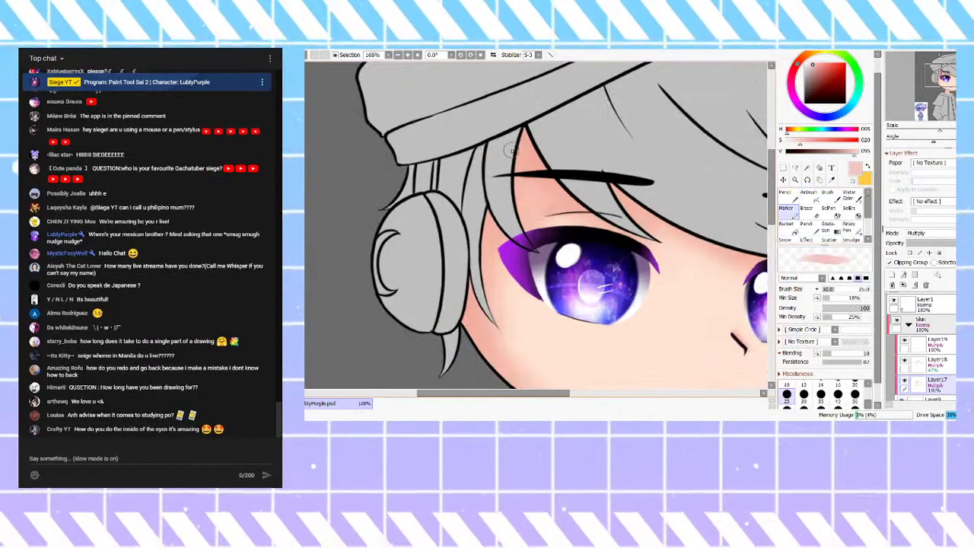
left_click(939, 345)
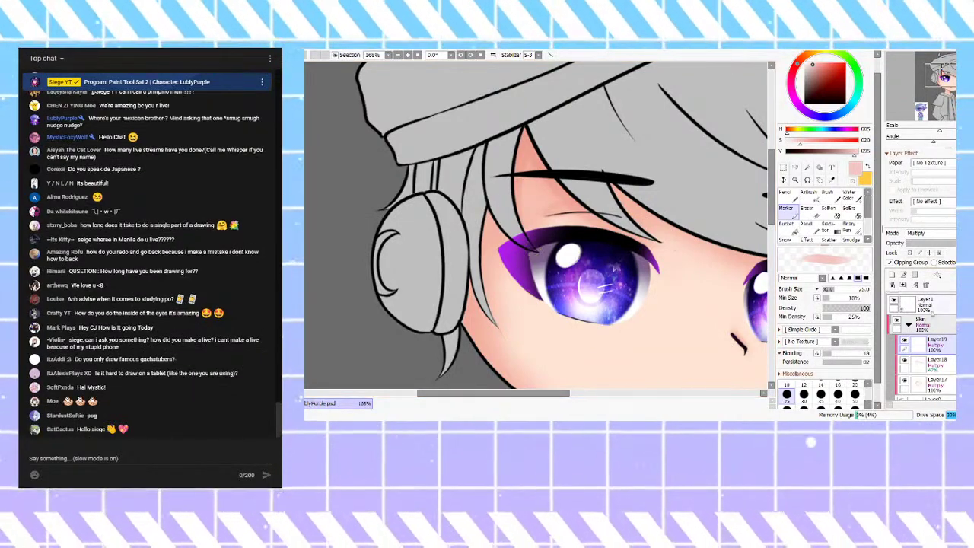
scroll(920, 346, "up", 2)
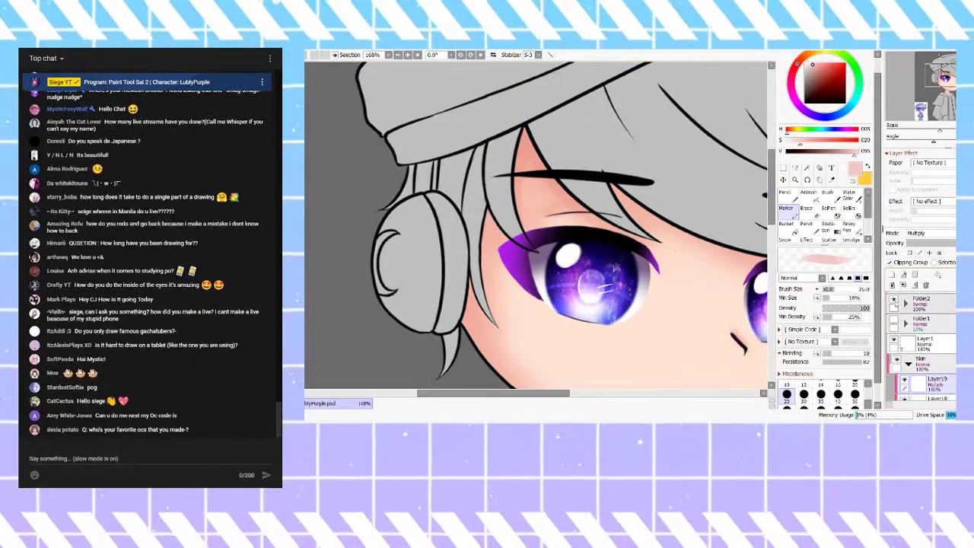
left_click(896, 300)
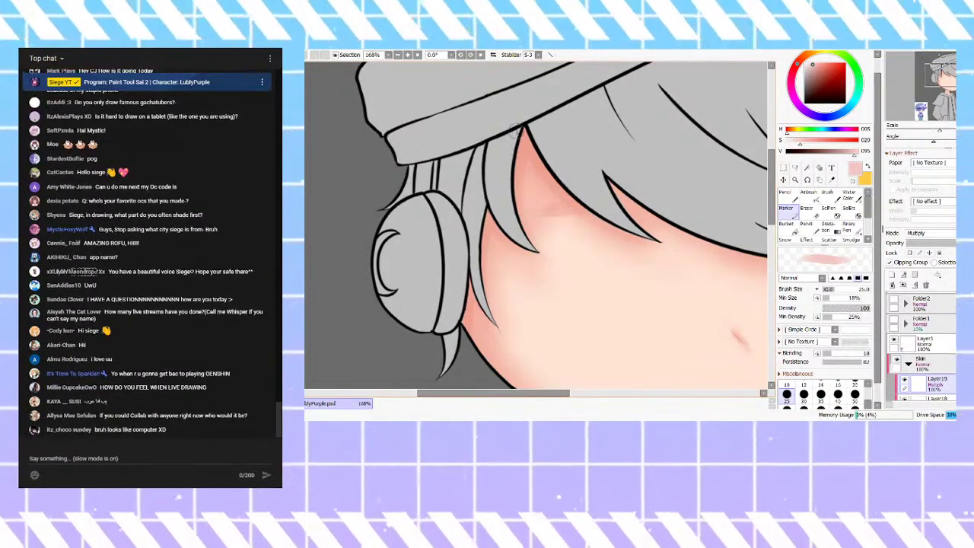
Step: Select the Airbrush at size 80 and dab pink shading on the neck beneath the chin
scroll(547, 175, "down", 2)
scroll(565, 174, "up", 1)
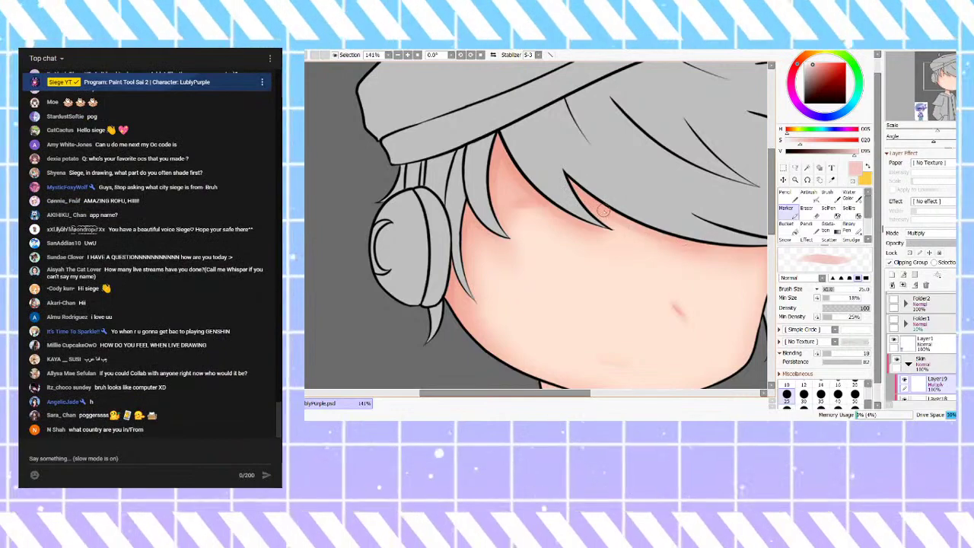
scroll(533, 221, "down", 3)
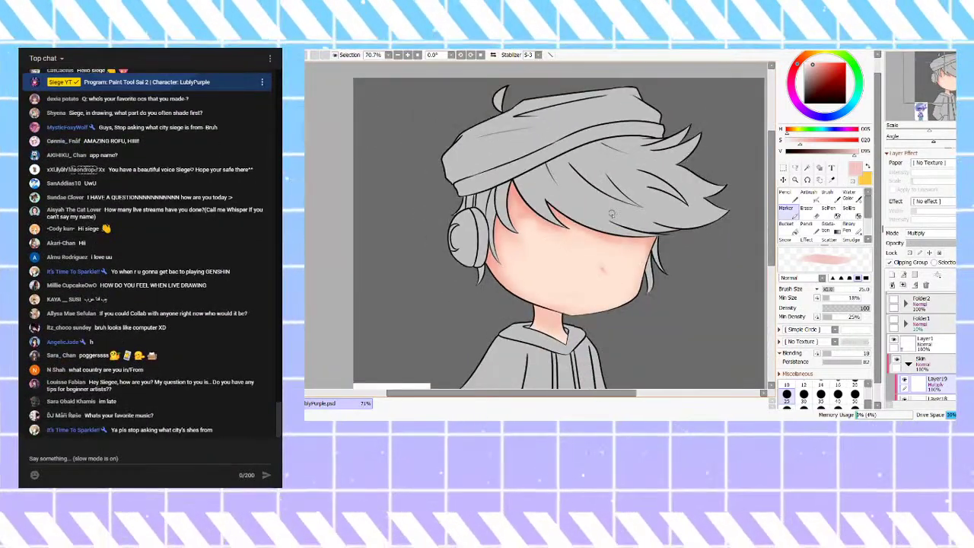
scroll(604, 233, "up", 3)
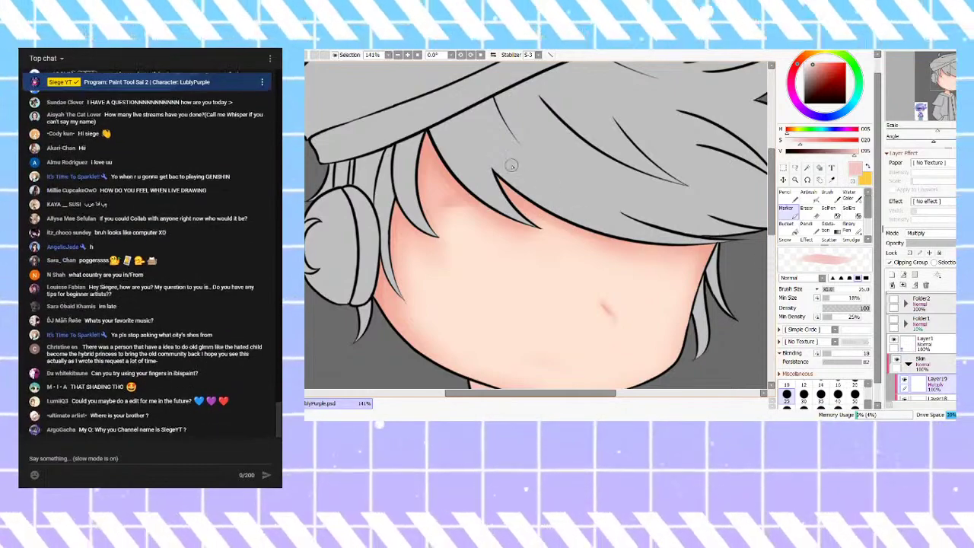
scroll(525, 178, "down", 3)
scroll(552, 316, "up", 4)
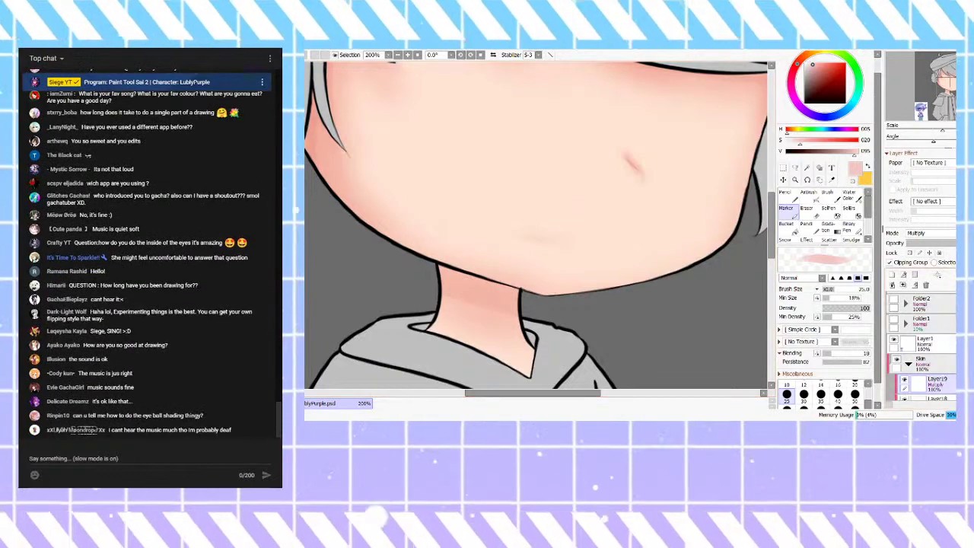
scroll(920, 346, "down", 2)
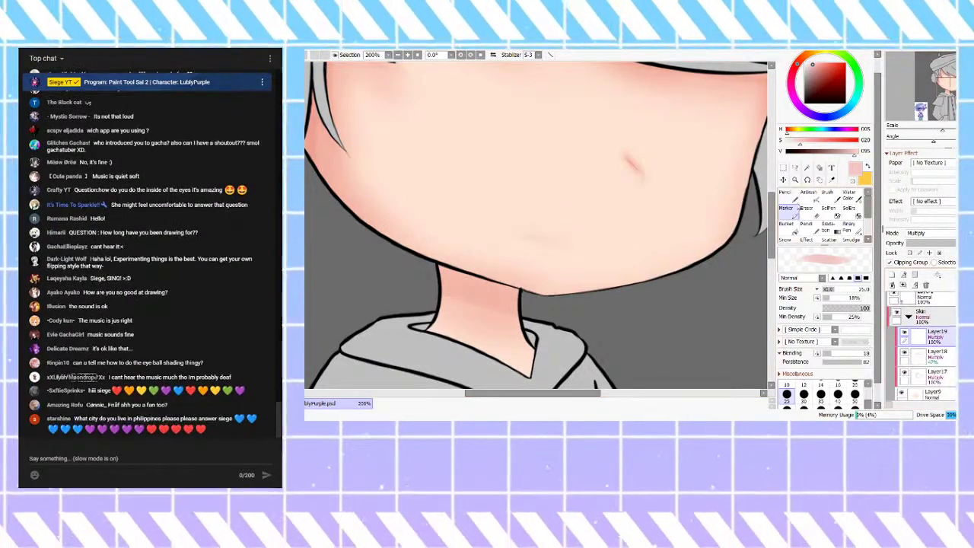
left_click(809, 198)
mouse_move(498, 291)
left_mouse_down()
mouse_move(457, 283)
mouse_move(505, 294)
left_mouse_up()
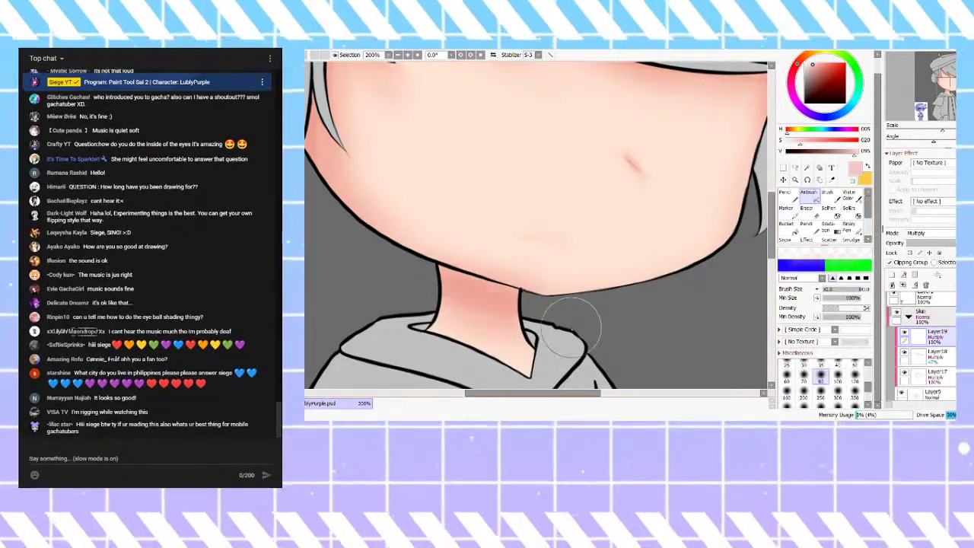
Step: Paint a pink Pencil shadow across the neck directly under the jawline, redoing the first stroke
left_click(785, 192)
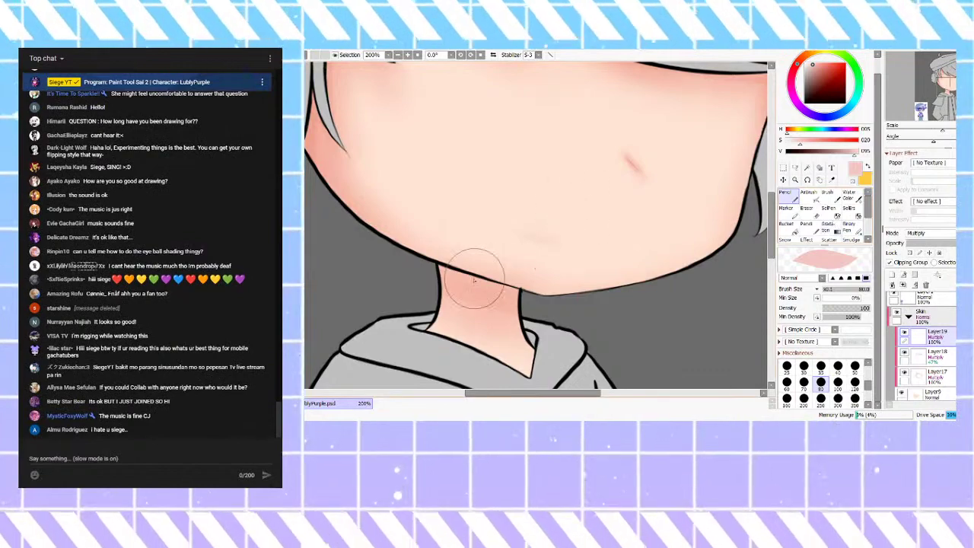
left_click_drag(446, 272, 548, 313)
key("ctrl+z")
left_click_drag(432, 270, 589, 319)
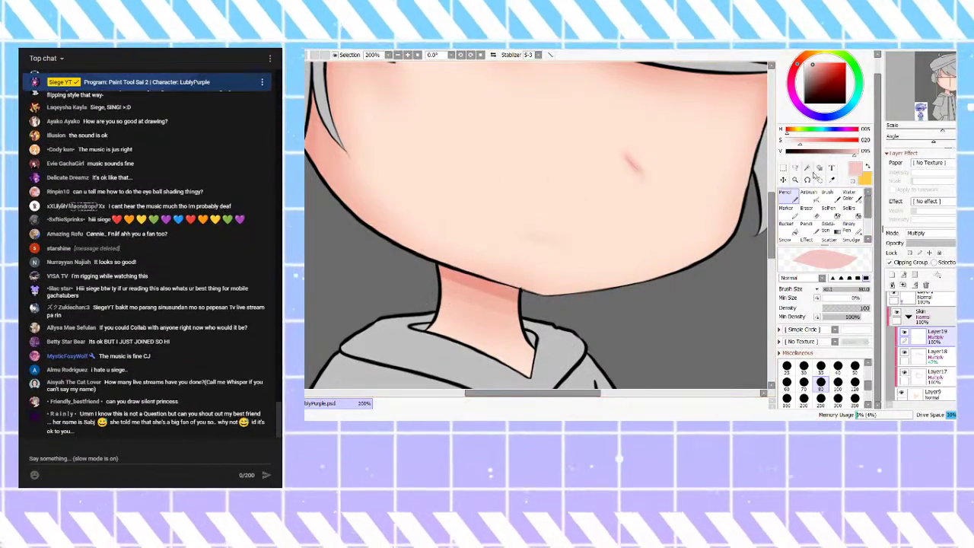
Step: Soften the lower edge of the neck shadow with the Water Color brush
left_click(848, 195)
mouse_move(457, 295)
left_mouse_down()
mouse_move(539, 319)
mouse_move(424, 291)
mouse_move(483, 309)
mouse_move(428, 270)
mouse_move(508, 292)
left_mouse_up()
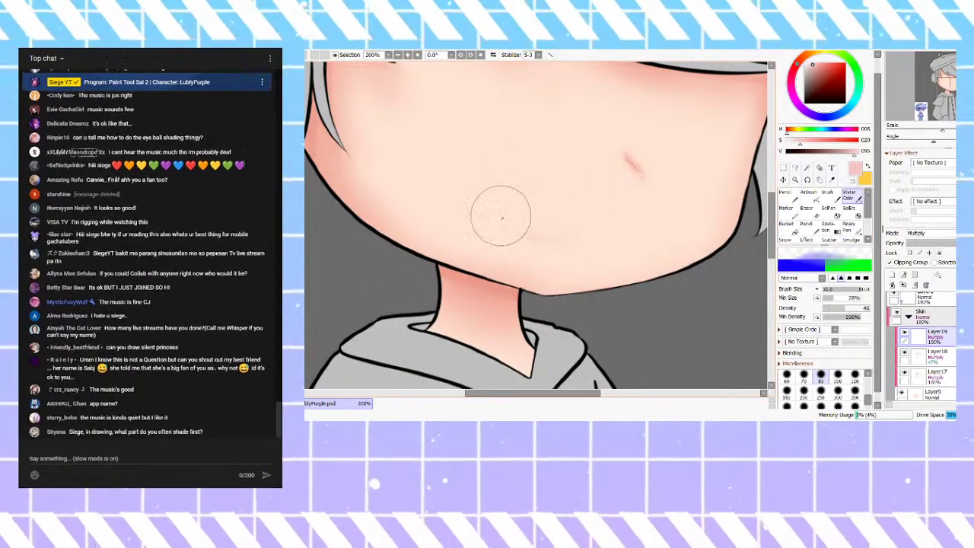
scroll(501, 216, "down", 2)
scroll(479, 261, "up", 1)
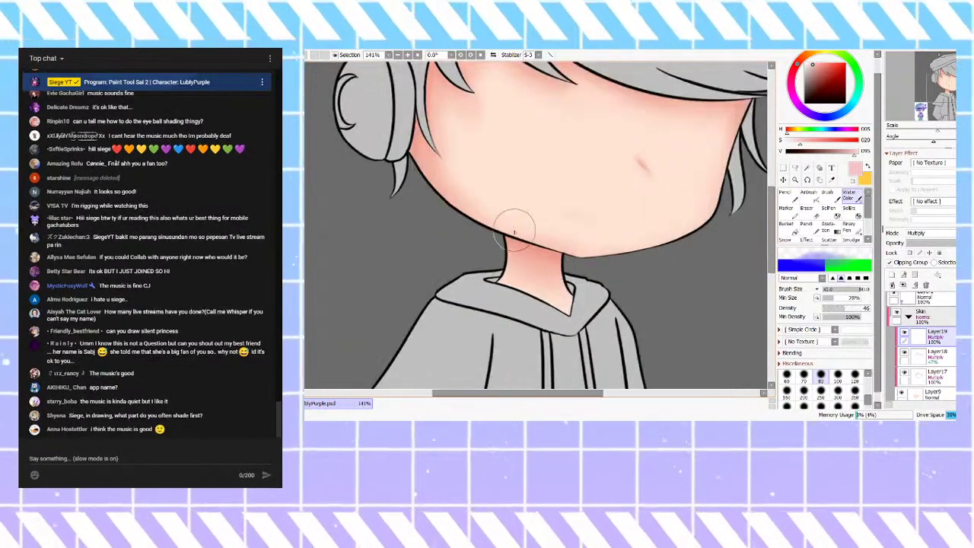
scroll(510, 229, "down", 2)
scroll(518, 183, "up", 1)
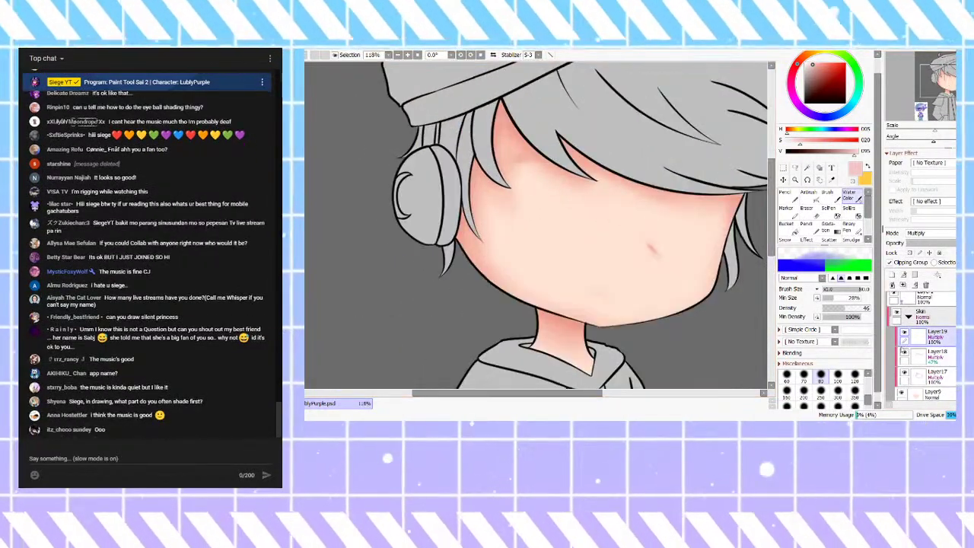
Step: Show the facial features in Folder2 again, keeping Folder1 hidden
scroll(921, 346, "up", 3)
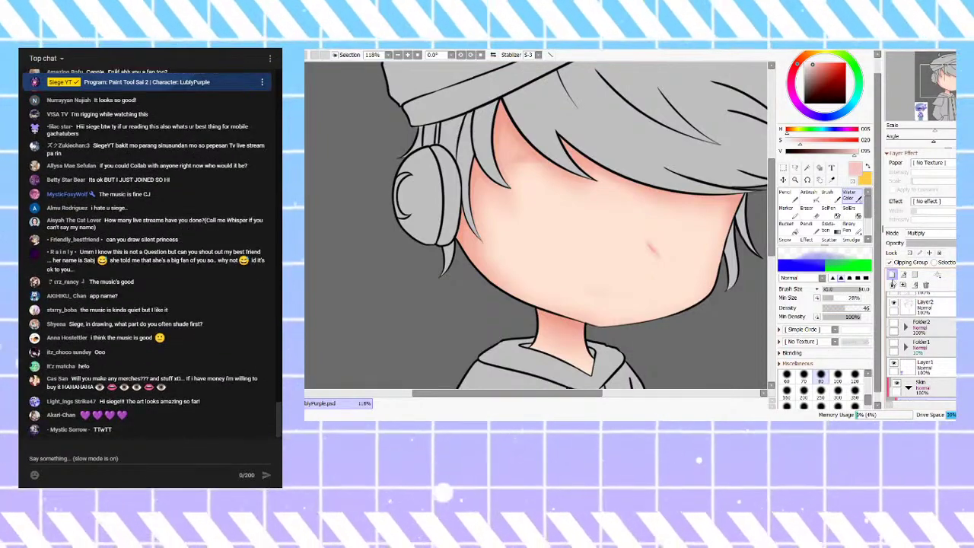
left_click(896, 345)
left_click(896, 345)
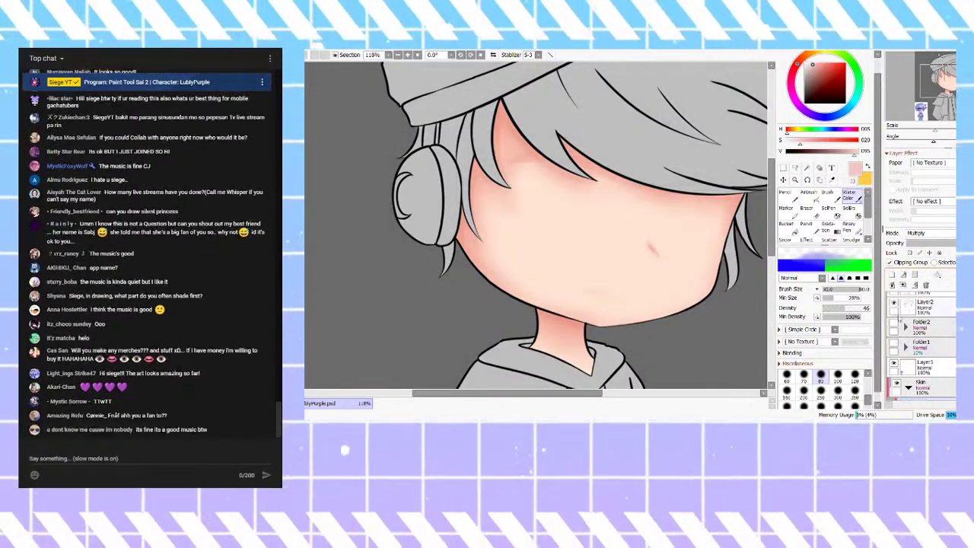
left_click(895, 324)
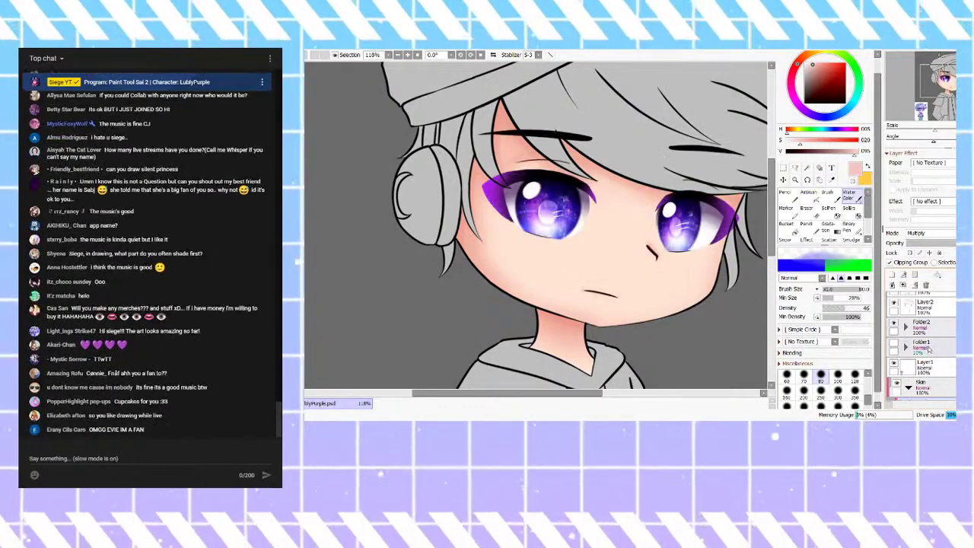
left_click(908, 388)
scroll(920, 342, "down", 2)
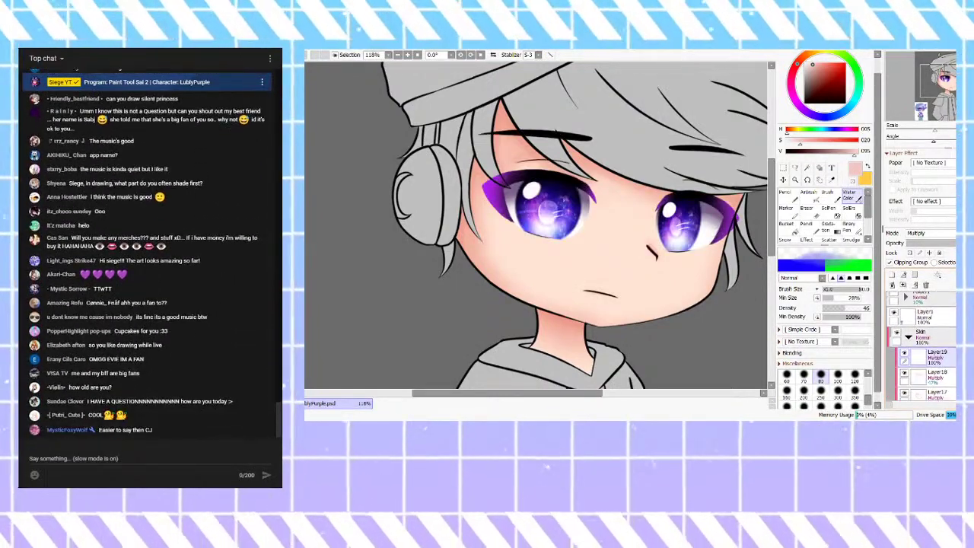
Step: Brush Water Color shading onto the skin at the peak of the fringe gap, just below the hat
scroll(920, 343, "up", 1)
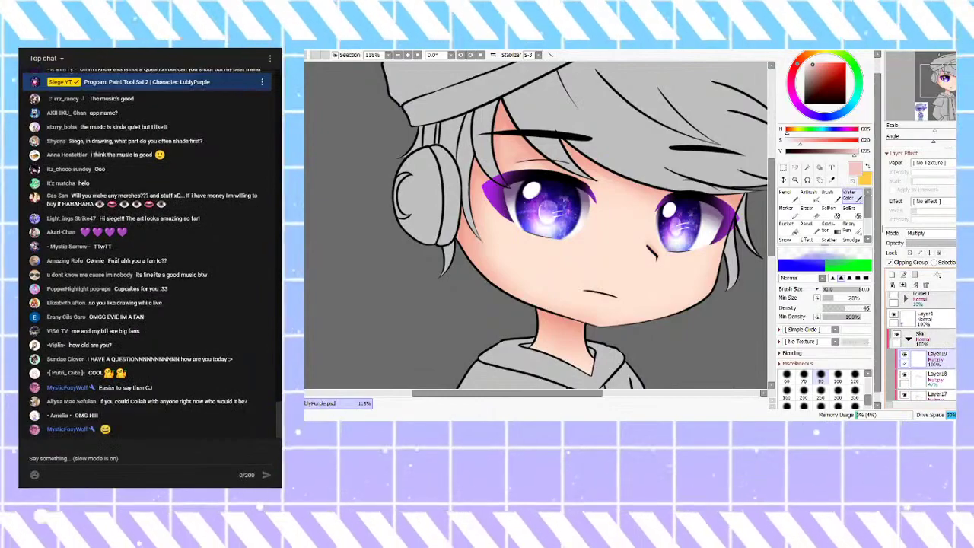
scroll(633, 190, "down", 4)
scroll(618, 173, "up", 3)
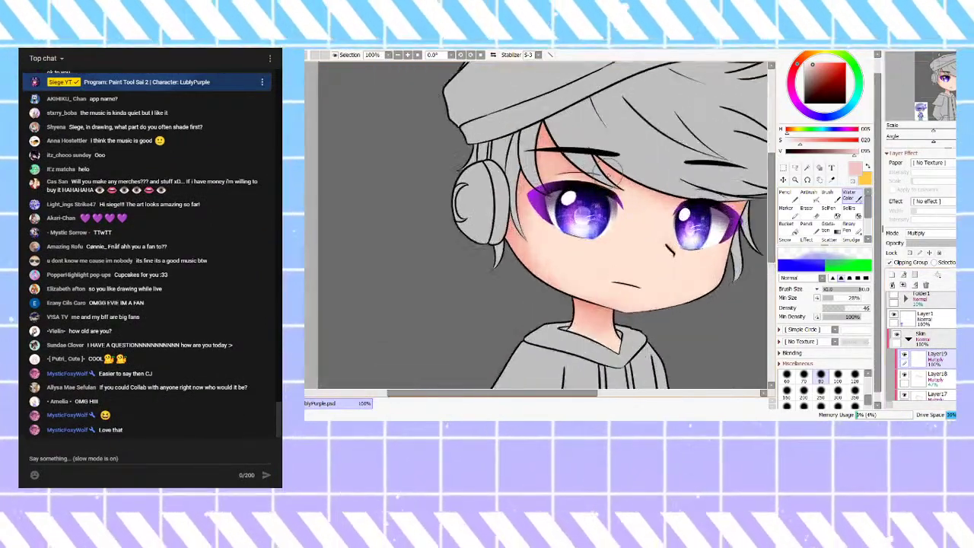
scroll(542, 137, "up", 2)
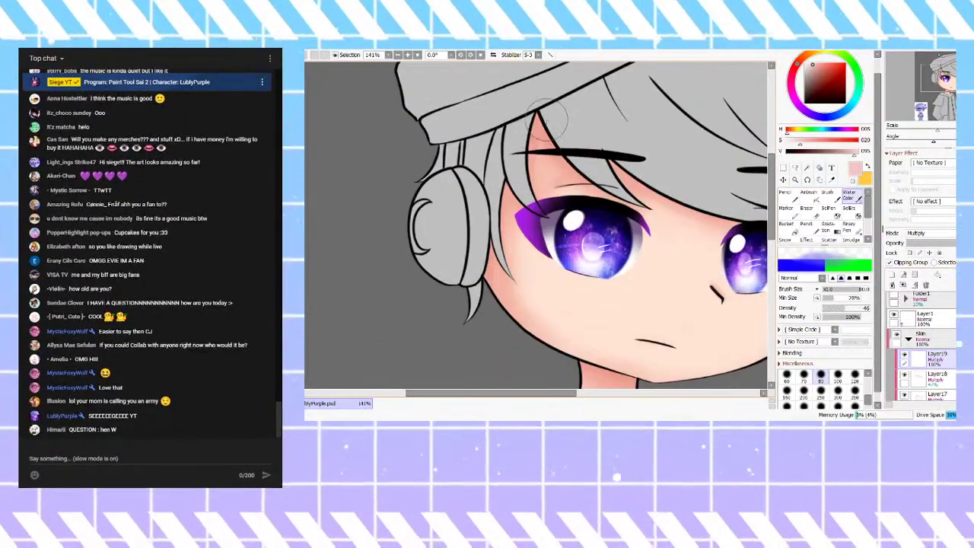
left_click_drag(539, 122, 534, 116)
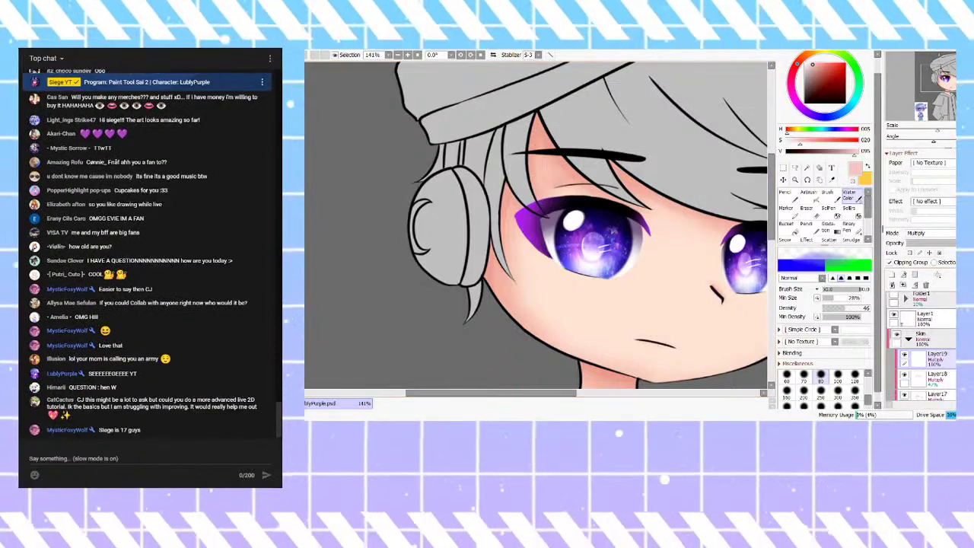
Step: Try pink Pencil strokes along the base of the neck above the hoodie collar
scroll(921, 343, "down", 1)
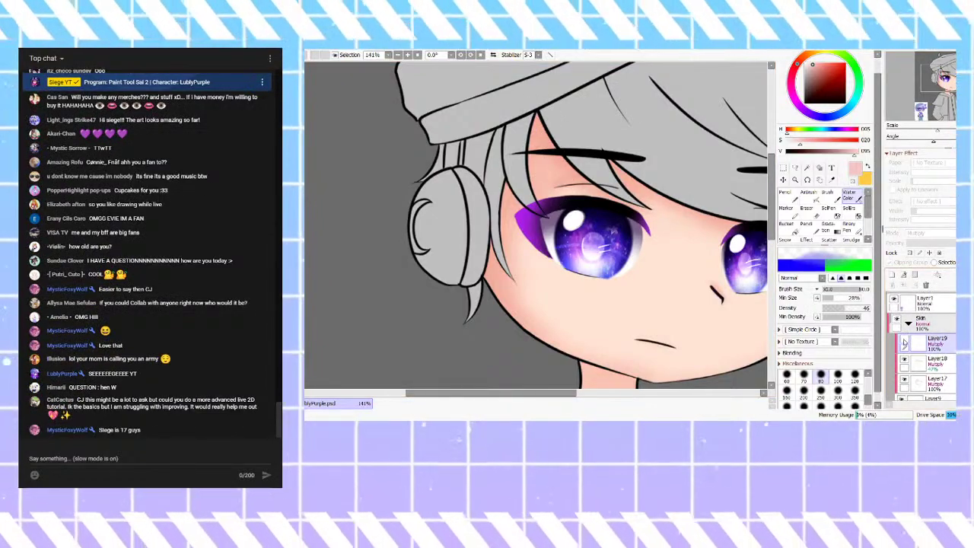
scroll(618, 159, "down", 2)
scroll(614, 317, "up", 2)
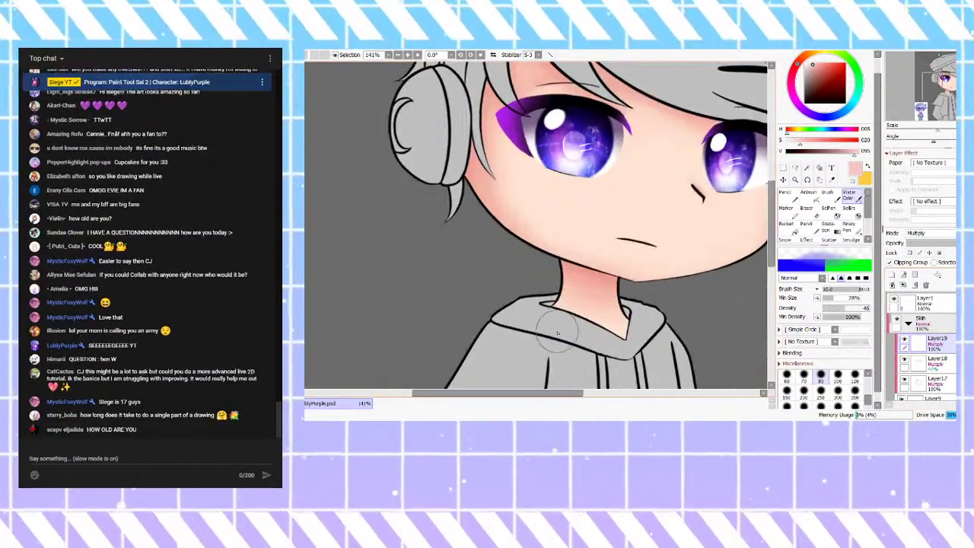
scroll(614, 351, "down", 2)
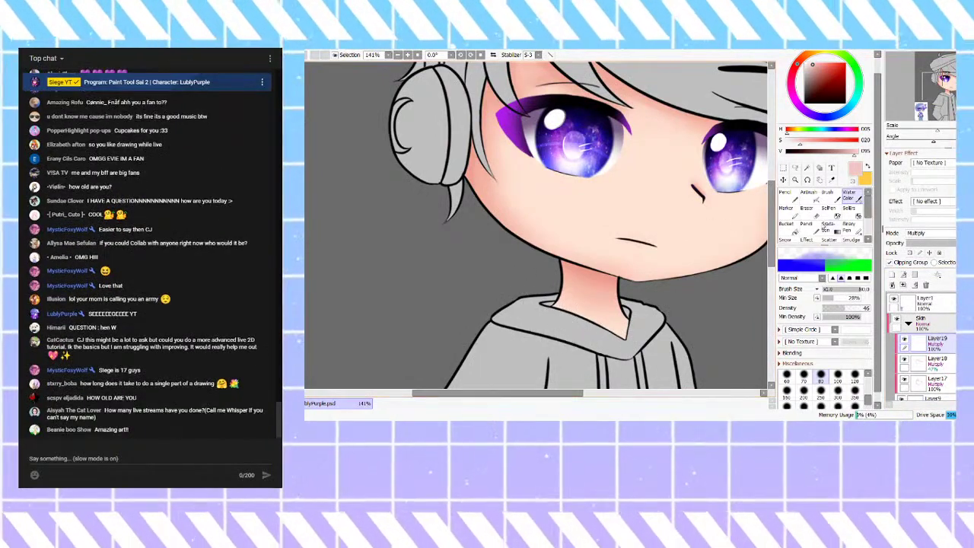
scroll(601, 320, "up", 2)
left_click(786, 194)
scroll(571, 327, "up", 3)
left_click_drag(548, 290, 695, 367)
key("ctrl+z")
left_click_drag(538, 295, 689, 376)
key("ctrl+z")
Step: Try a SelPen stroke along the neckline above the hoodie collar
left_click(849, 197)
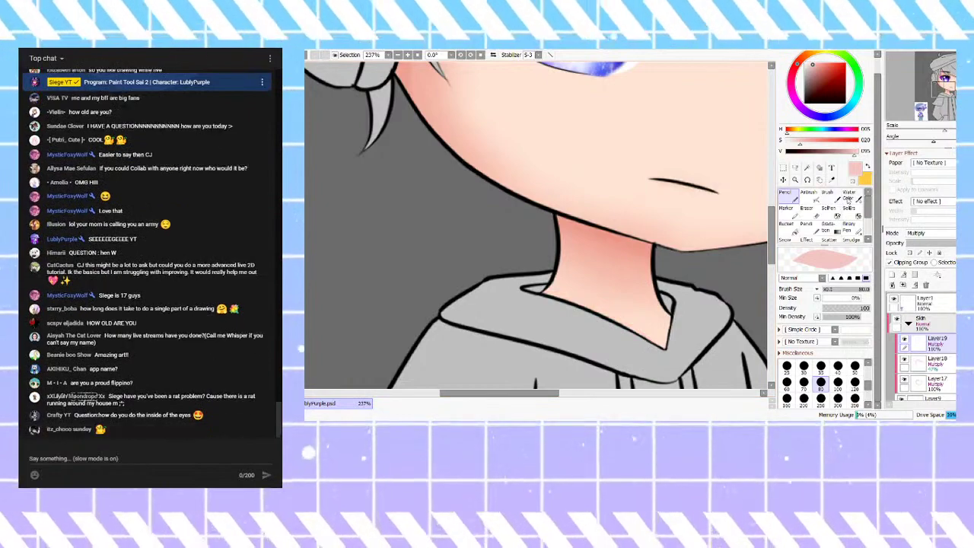
left_click(829, 208)
left_click_drag(522, 290, 668, 347)
key("ctrl+z")
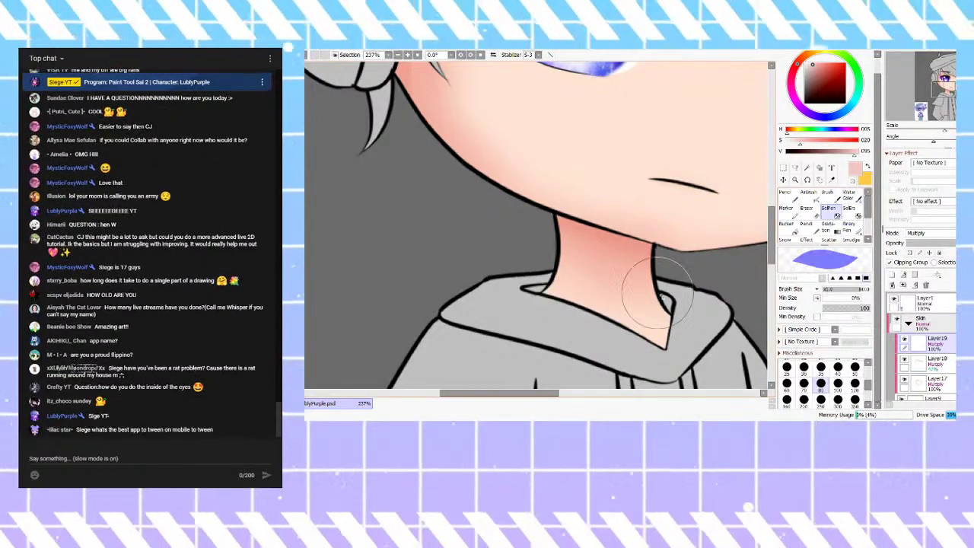
Step: Paint pink shading with the Brush along the lower neck beside the hoodie collar
left_click(828, 196)
mouse_move(598, 297)
left_mouse_down()
mouse_move(533, 287)
mouse_move(653, 342)
mouse_move(556, 282)
mouse_move(552, 291)
mouse_move(686, 360)
mouse_move(618, 323)
mouse_move(671, 366)
mouse_move(658, 328)
mouse_move(637, 343)
mouse_move(654, 342)
mouse_move(665, 323)
mouse_move(674, 347)
left_mouse_up()
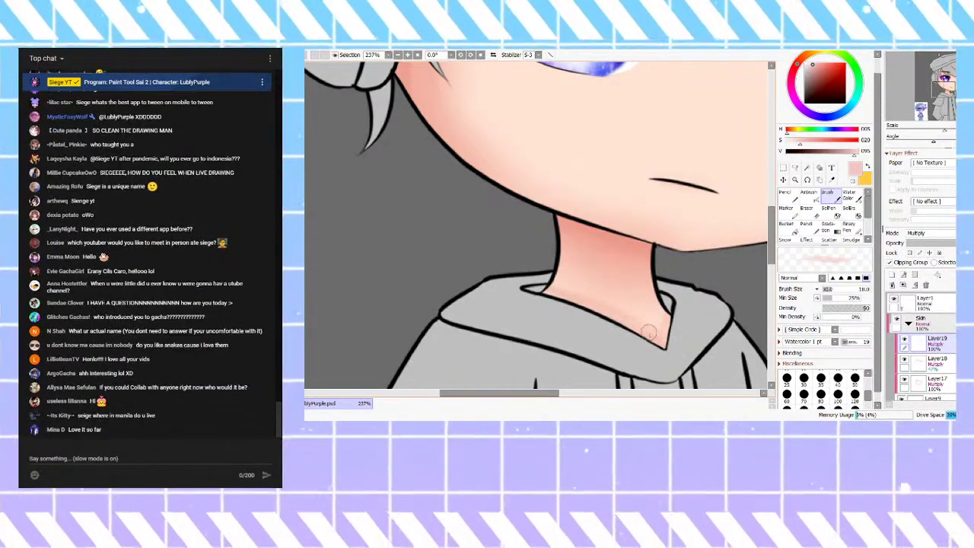
scroll(589, 241, "down", 4)
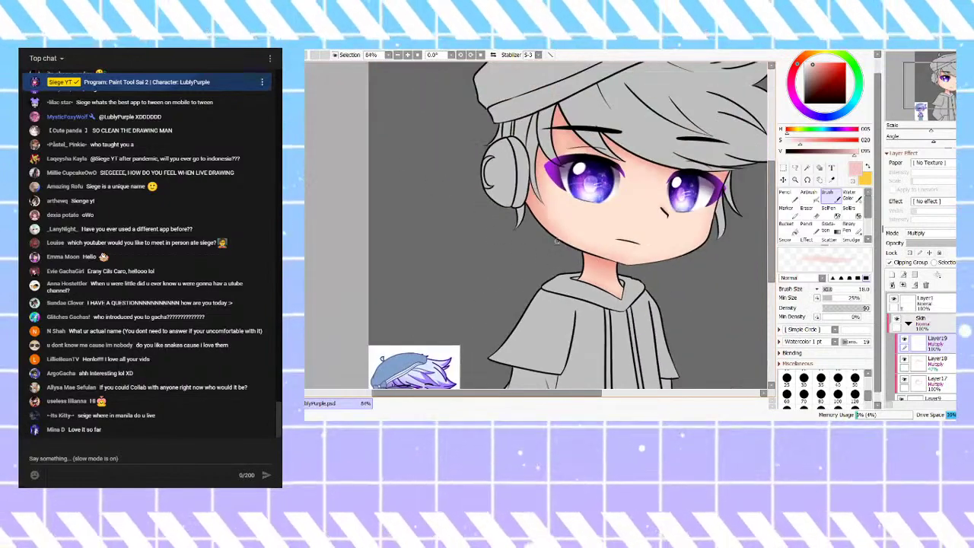
scroll(609, 248, "up", 4)
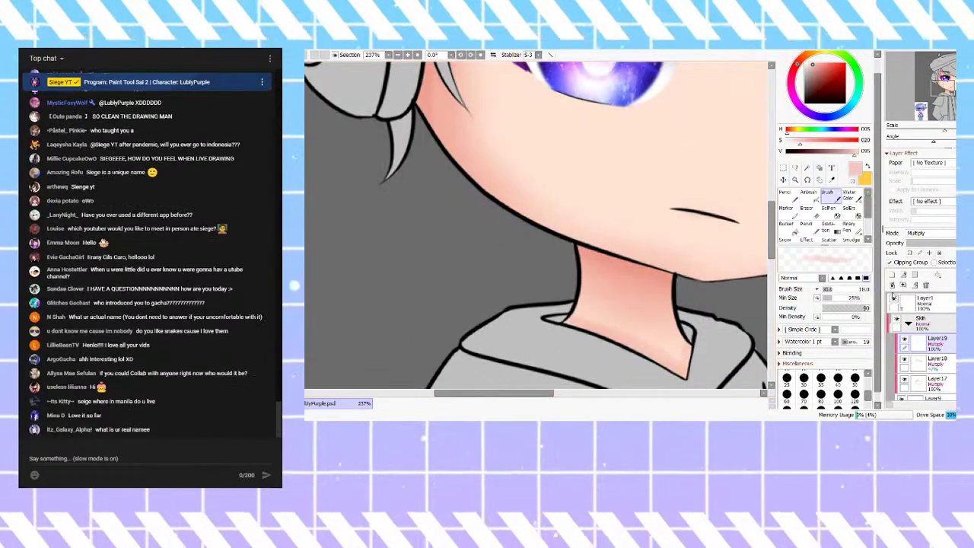
Step: Add a clipped Multiply layer above Layer19 and choose a pale pinkish purple for the Water Color brush
left_click(893, 274)
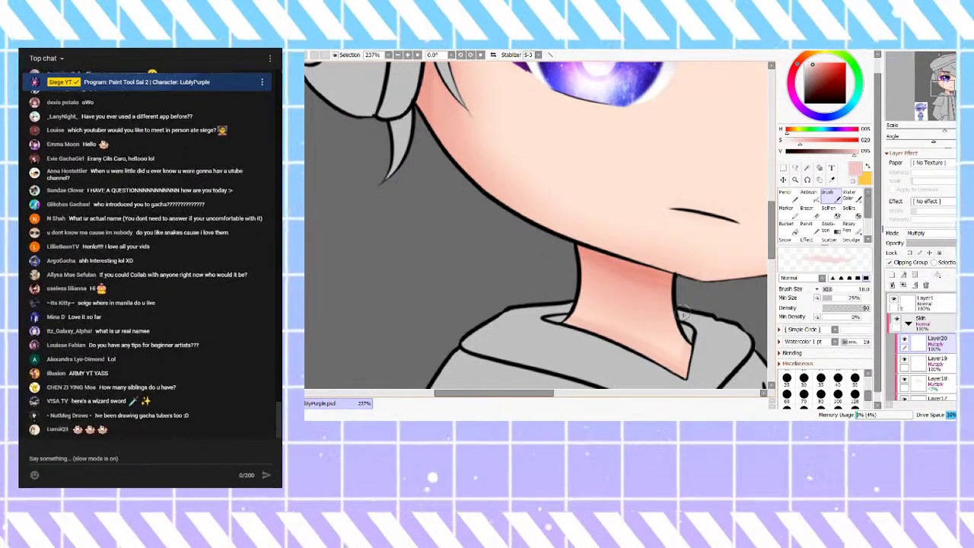
scroll(592, 323, "down", 2)
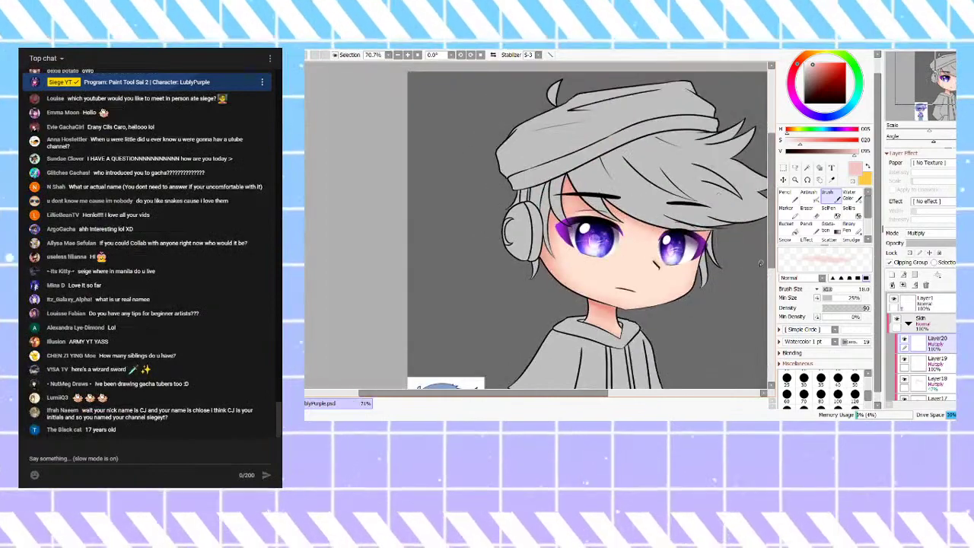
scroll(720, 268, "up", 1)
left_click(855, 201)
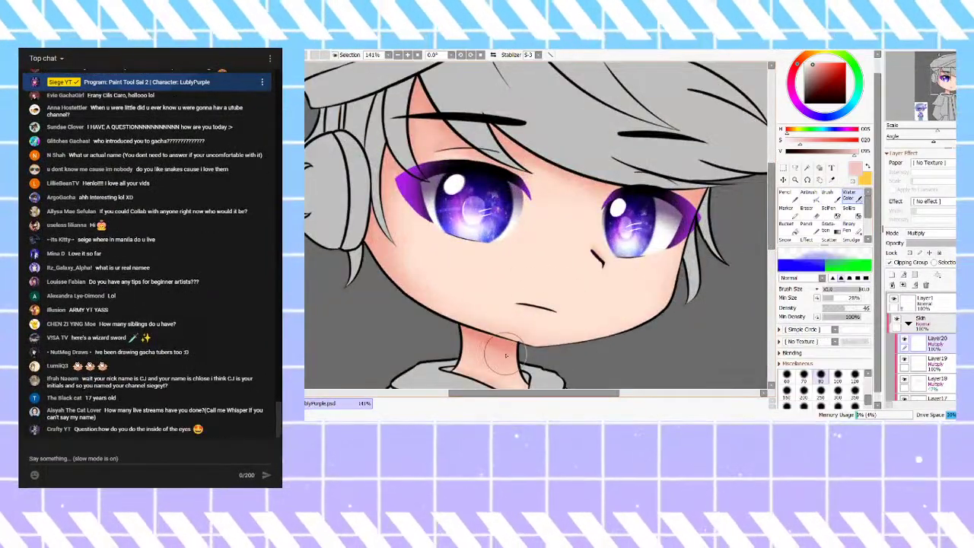
mouse_move(816, 66)
left_mouse_down()
mouse_move(795, 70)
mouse_move(796, 92)
left_mouse_up()
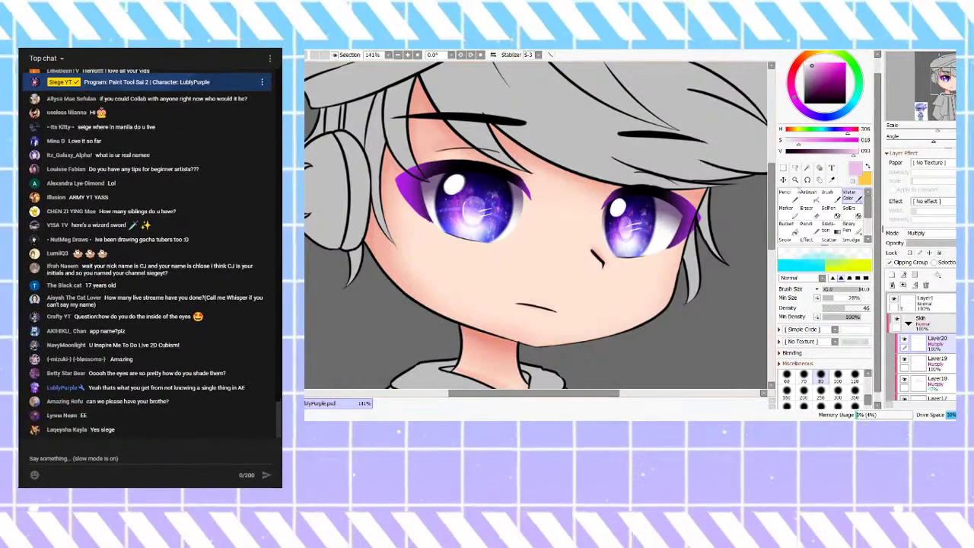
Step: Airbrush muted pinkish purple shading onto the forehead skin between the hair strands just below the hat
left_click(807, 193)
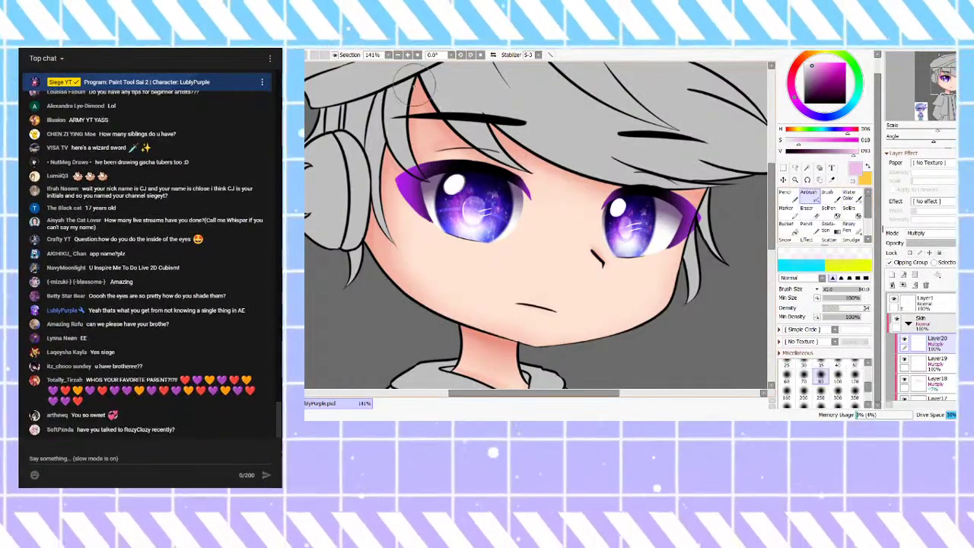
left_click(417, 55)
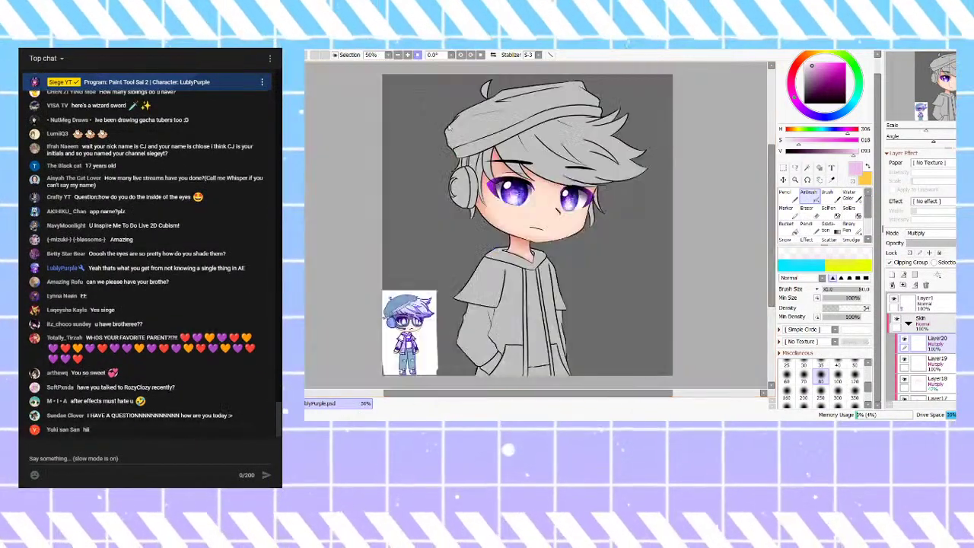
key("plus")
key("plus")
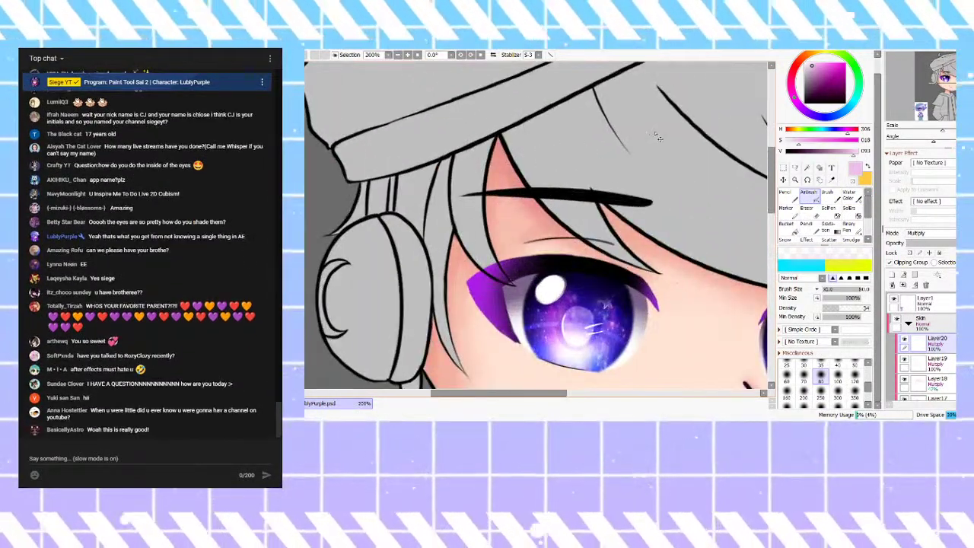
left_click(812, 72)
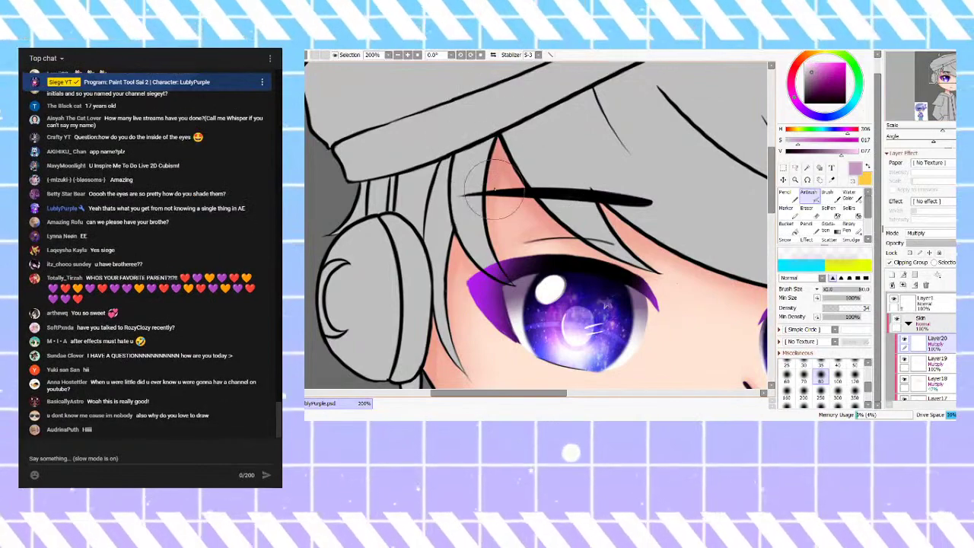
left_click_drag(488, 181, 498, 126)
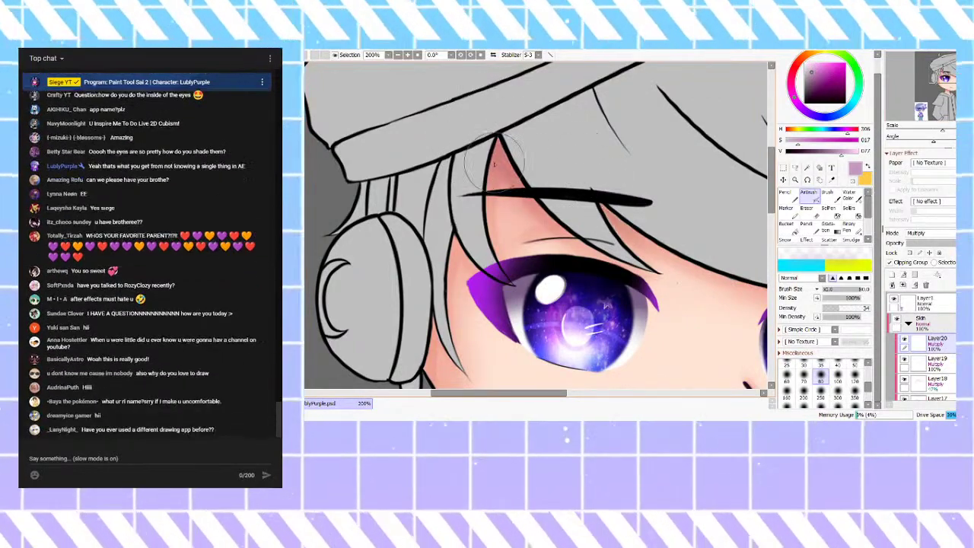
key("minus")
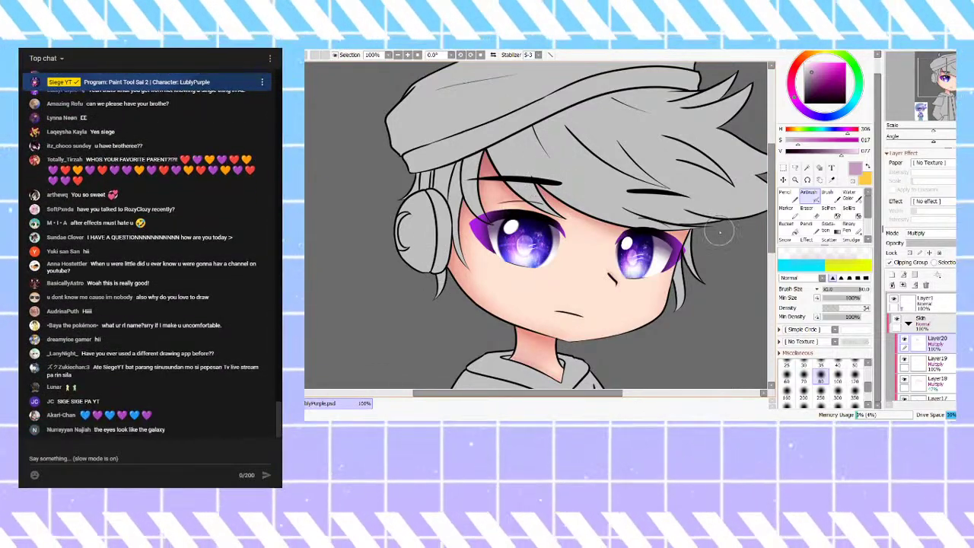
Step: Examine the shading on the face and neck up close and against the whole figure
scroll(499, 254, "up", 3)
scroll(498, 254, "down", 2)
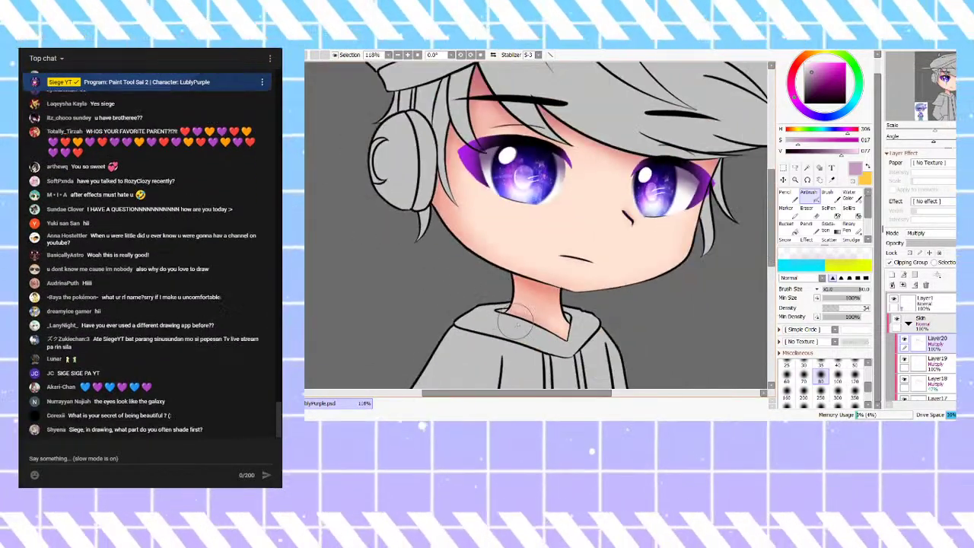
scroll(626, 336, "up", 2)
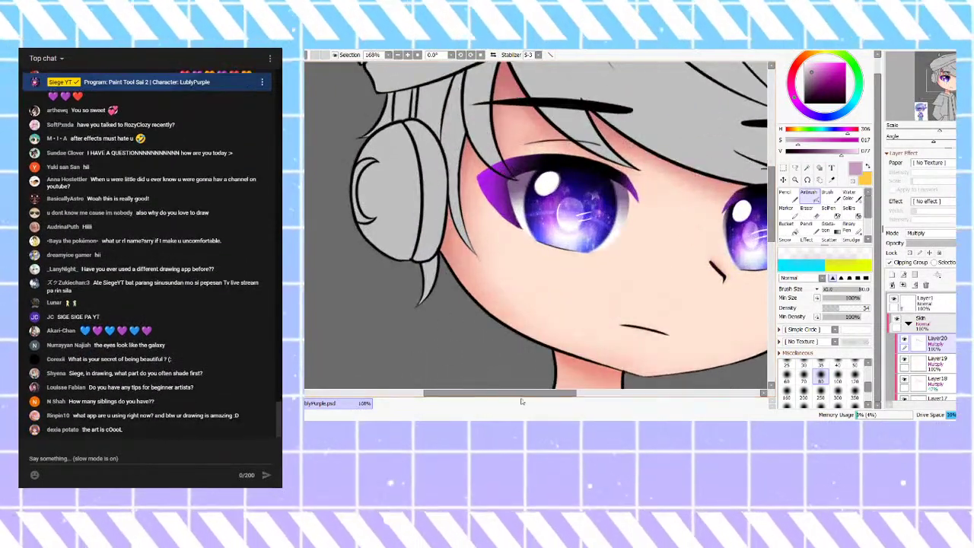
scroll(452, 205, "down", 2)
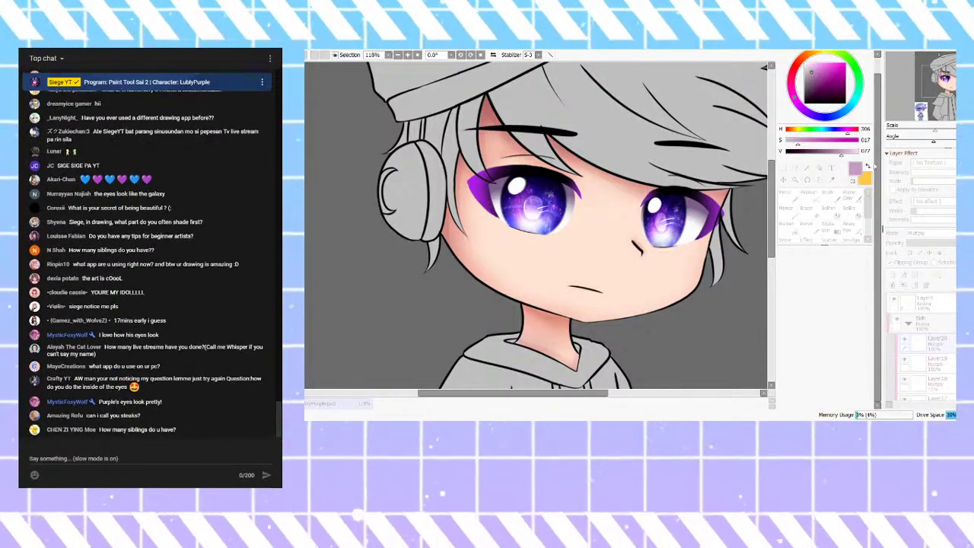
scroll(597, 203, "down", 5)
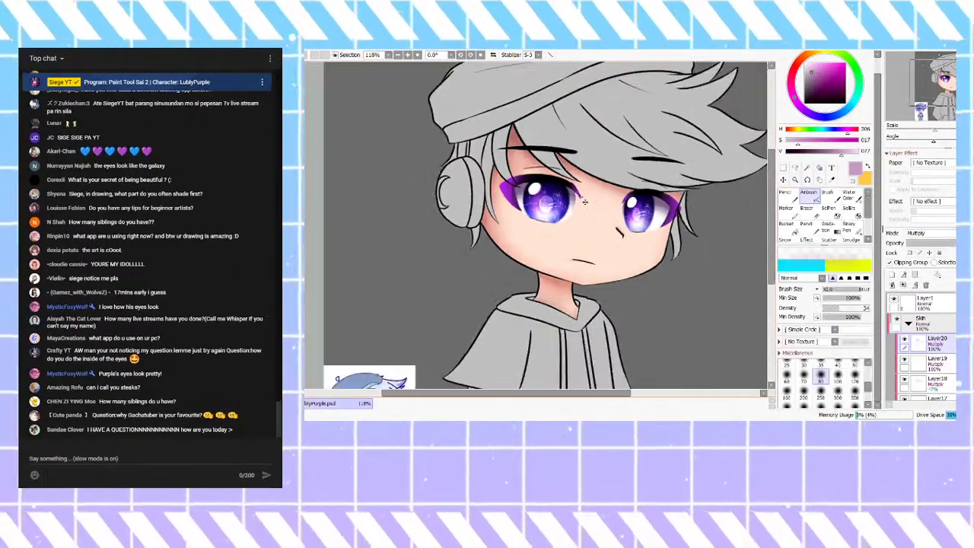
scroll(620, 285, "up", 3)
scroll(655, 255, "up", 5)
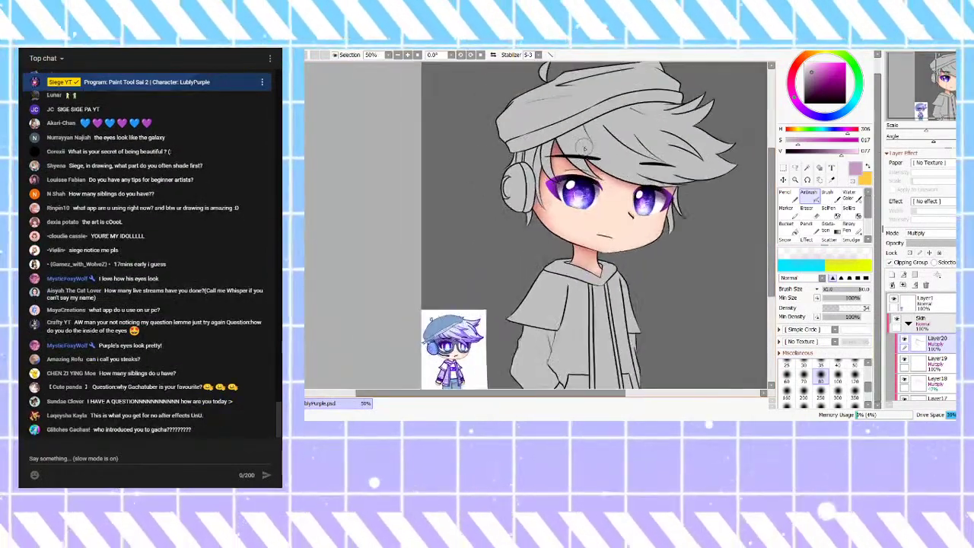
scroll(669, 270, "down", 3)
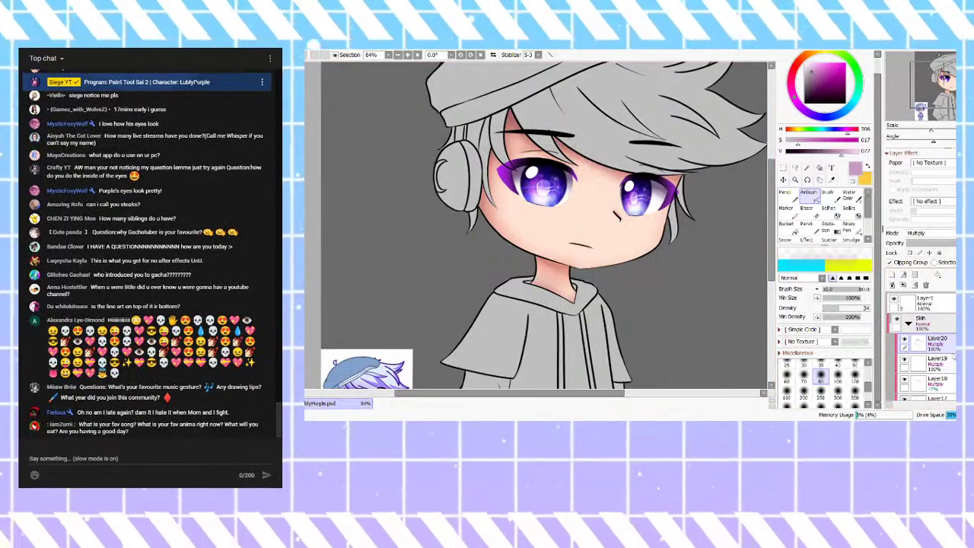
Step: Merge the shading layers Layer17 to Layer20 into one, and add a clipped Multiply layer above it
scroll(938, 373, "down", 3)
left_click(938, 375, "shift")
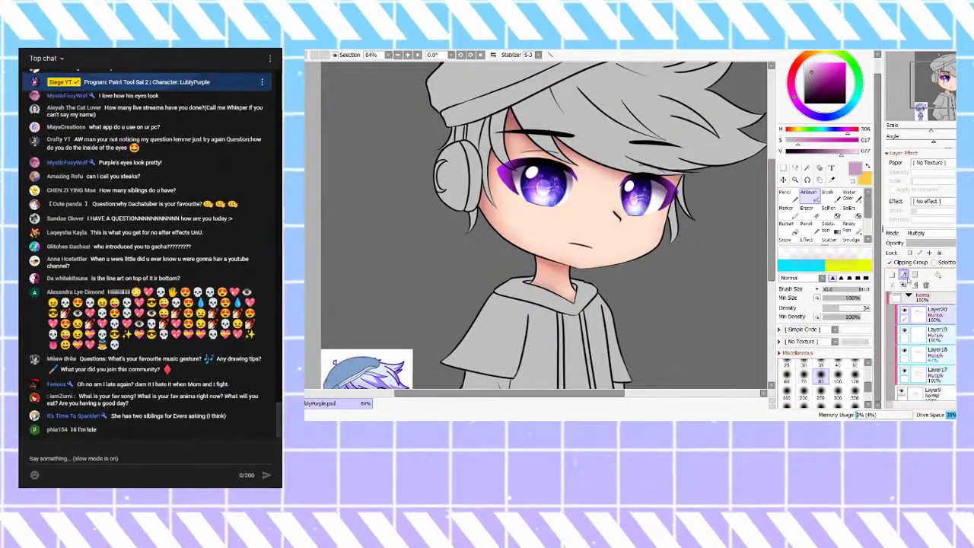
left_click(905, 285)
left_click(894, 274)
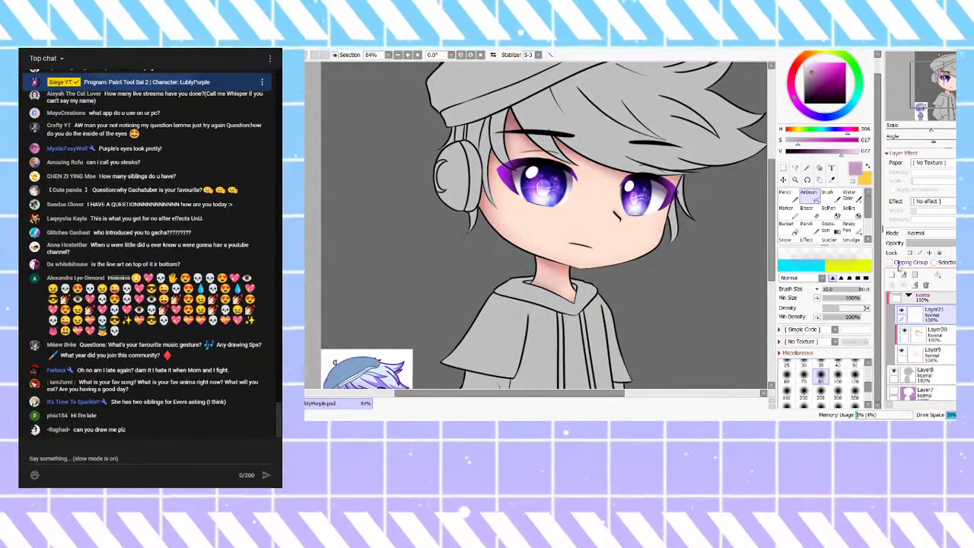
left_click(917, 233)
left_click(918, 251)
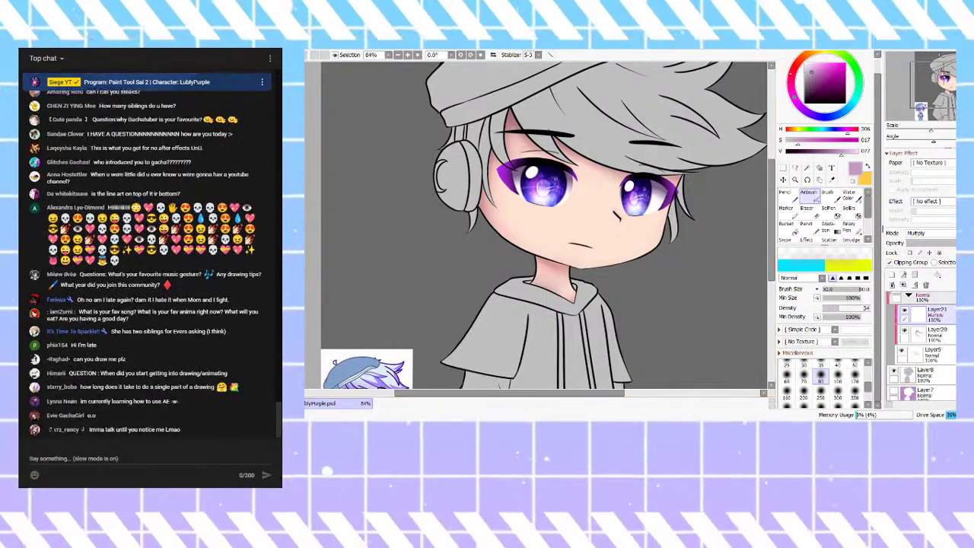
Step: Choose a pale reddish pink for the Airbrush and set the brush size to 80
left_click(794, 70)
left_click(817, 66)
left_click_drag(817, 66, 811, 67)
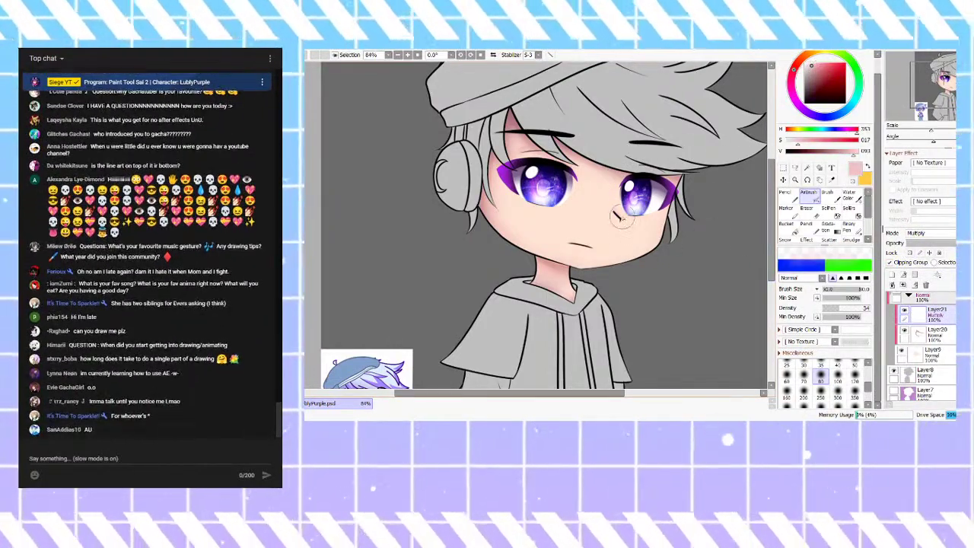
left_click(837, 390)
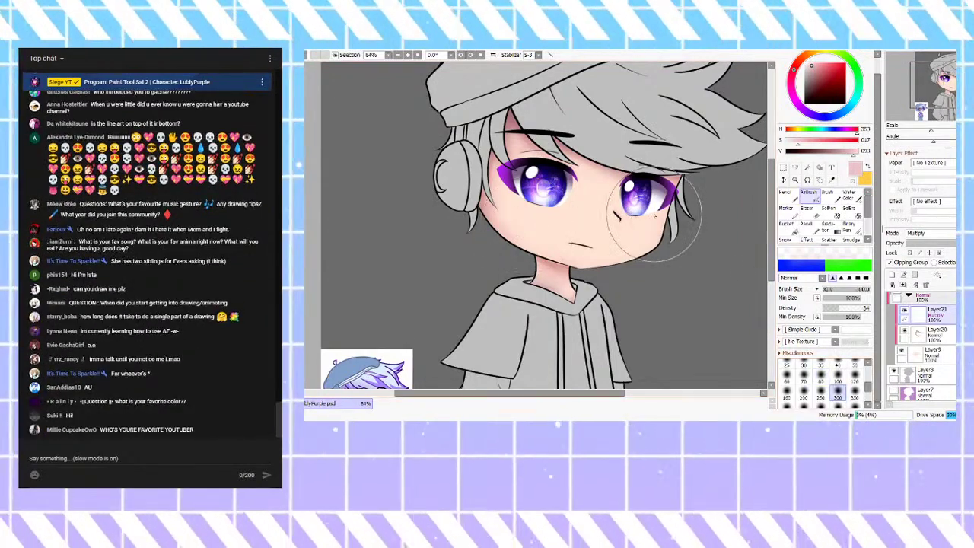
left_click(808, 375)
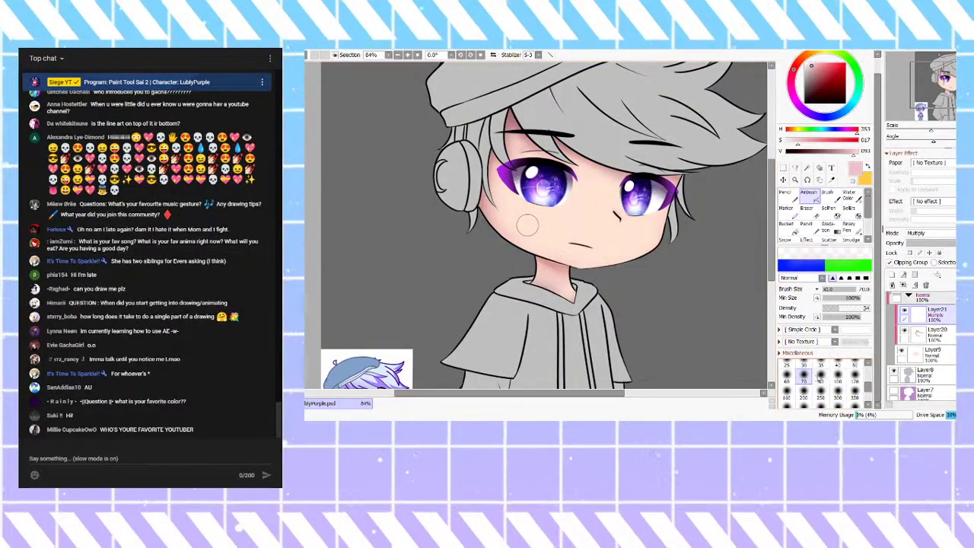
left_click(819, 377)
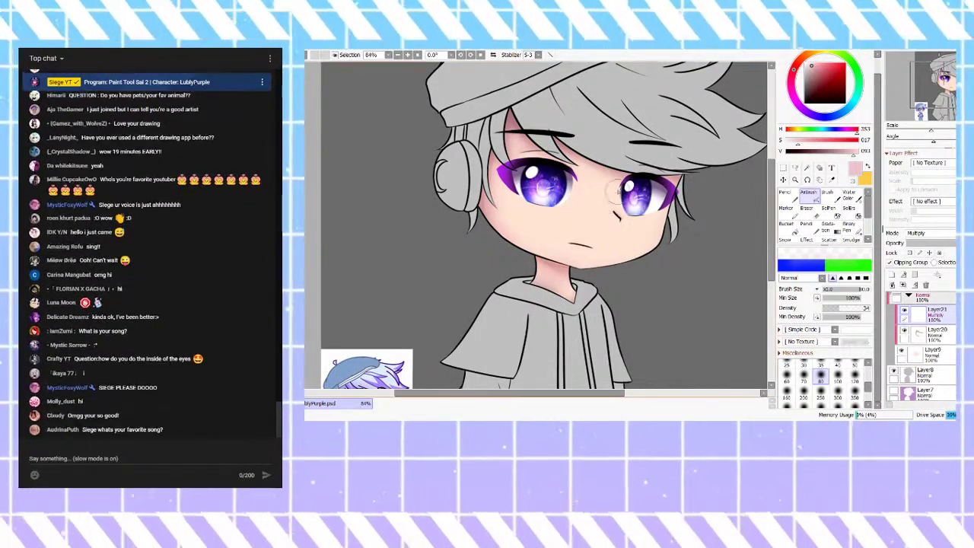
Step: Airbrush slightly deeper pink shading at size 300 along the headphone-side edge of the face
scroll(608, 188, "up", 3)
scroll(578, 167, "down", 2)
scroll(557, 137, "up", 1)
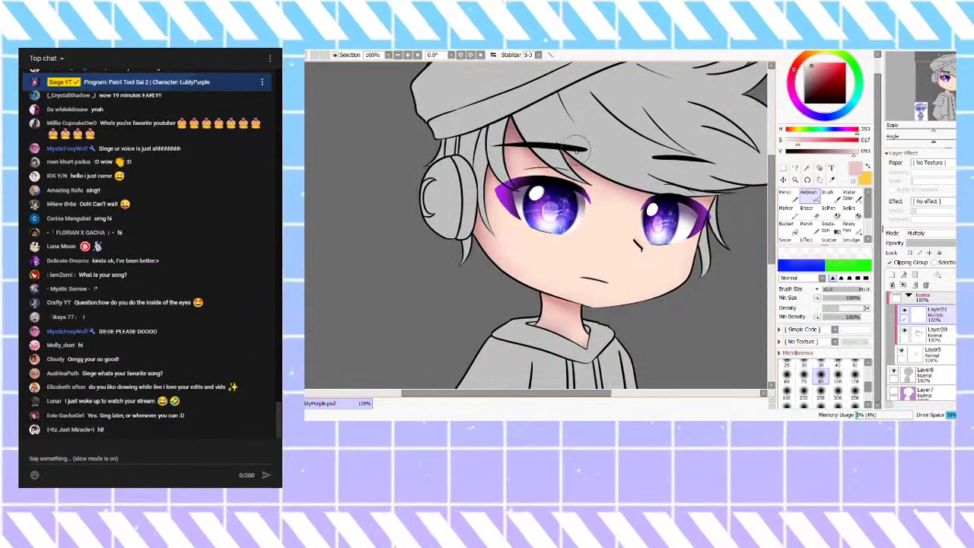
scroll(548, 285, "up", 3)
scroll(548, 287, "down", 2)
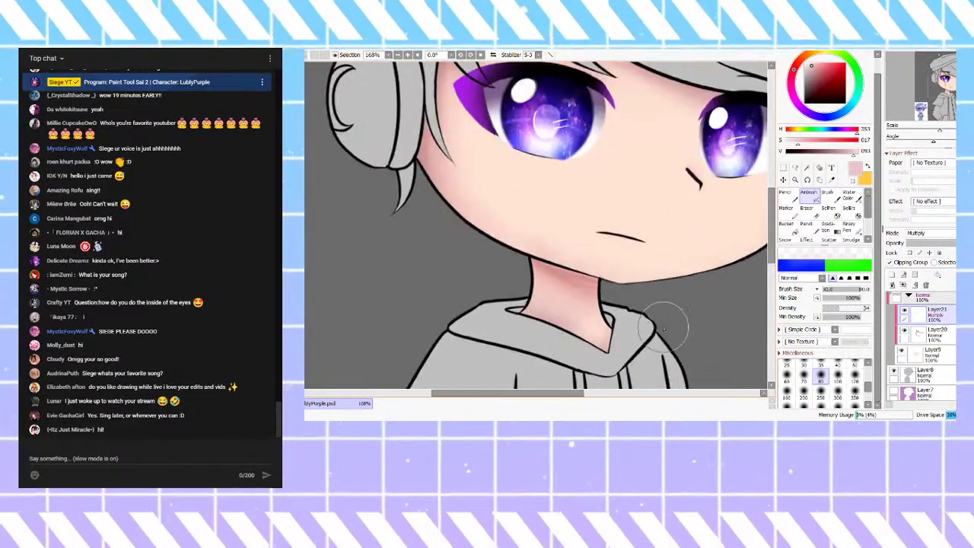
scroll(528, 236, "down", 2)
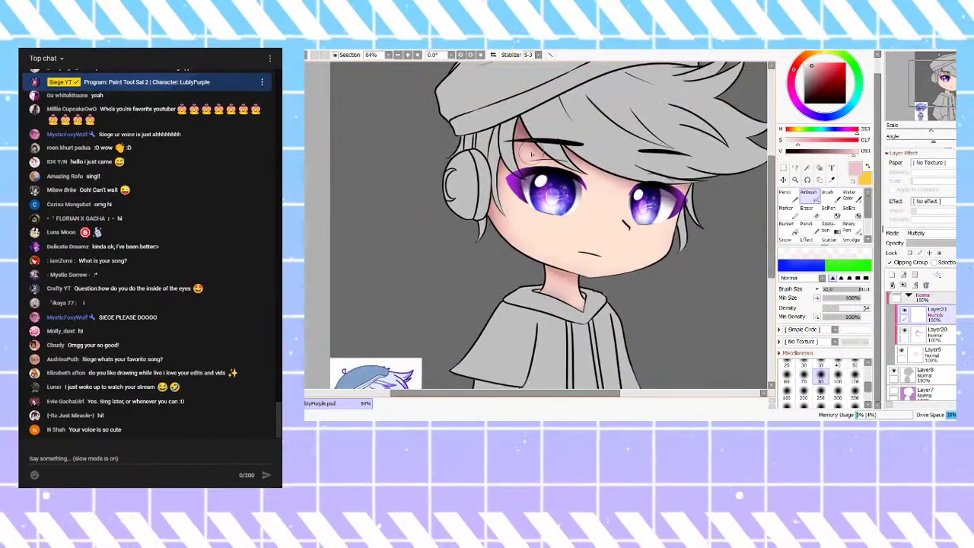
left_click(838, 393)
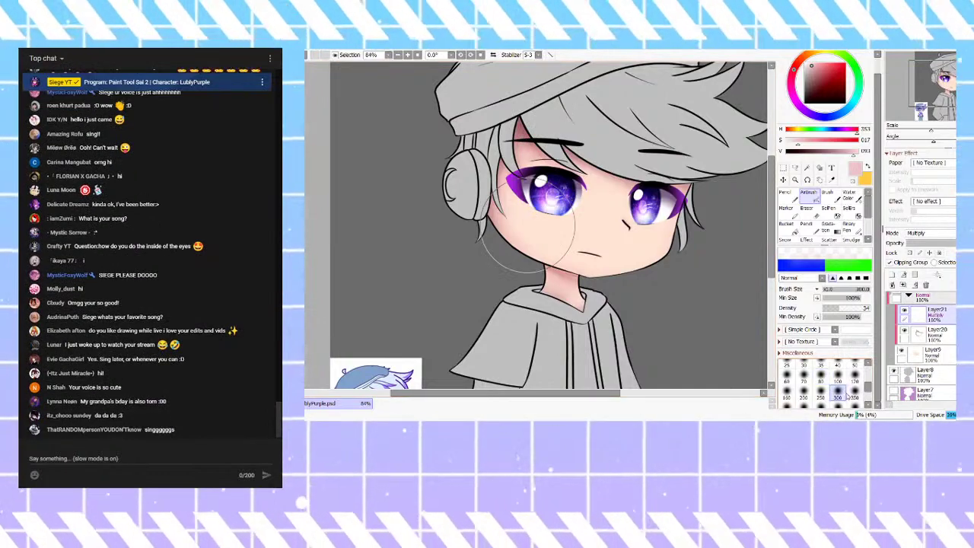
left_click(818, 70)
left_click(814, 67)
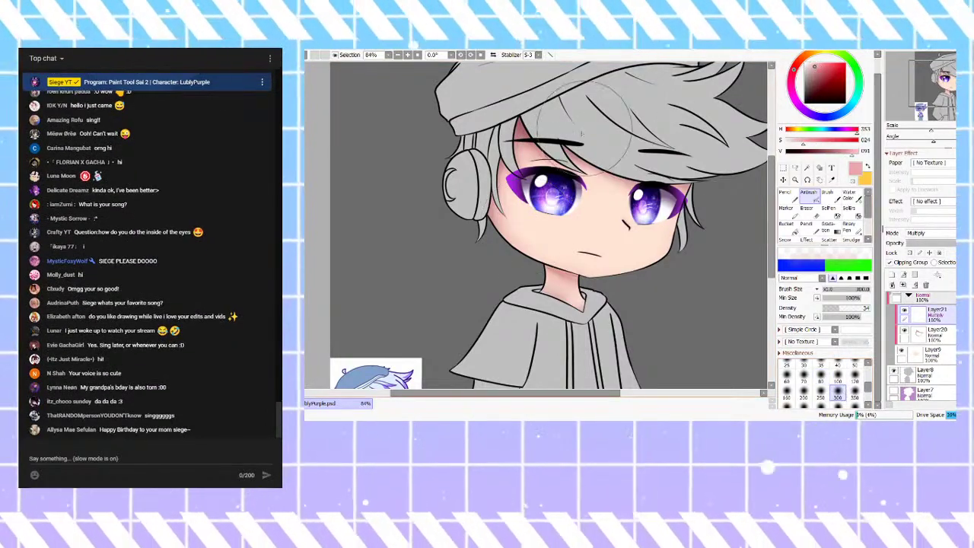
mouse_move(501, 124)
left_mouse_down()
mouse_move(487, 180)
mouse_move(508, 300)
left_mouse_up()
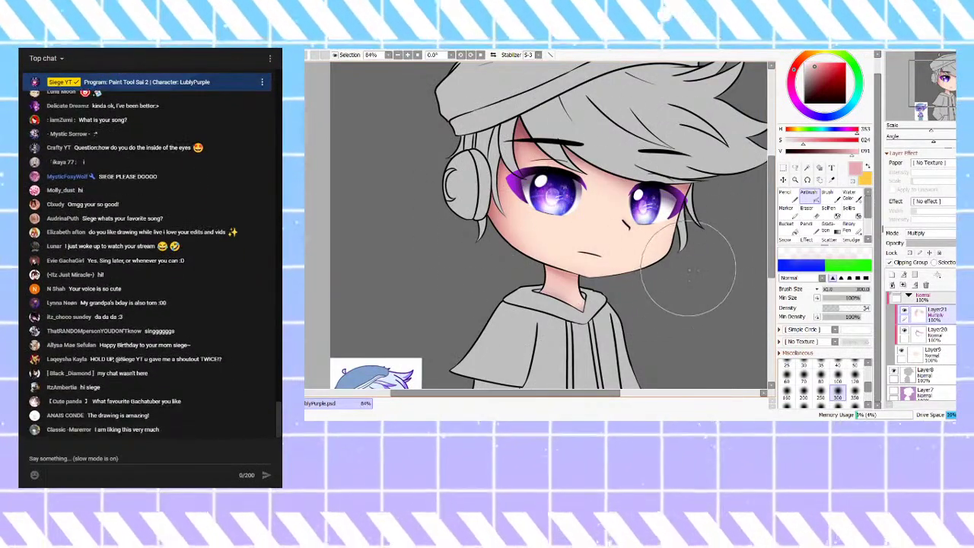
Step: Airbrush pink shading at size 200 along the edge of the cheek opposite the headphone
scroll(666, 310, "up", 2)
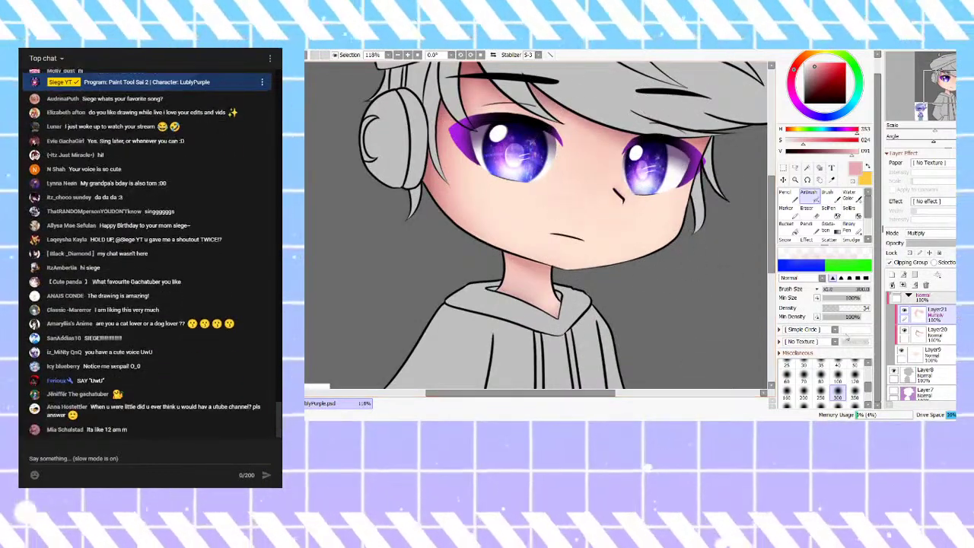
left_click(837, 381)
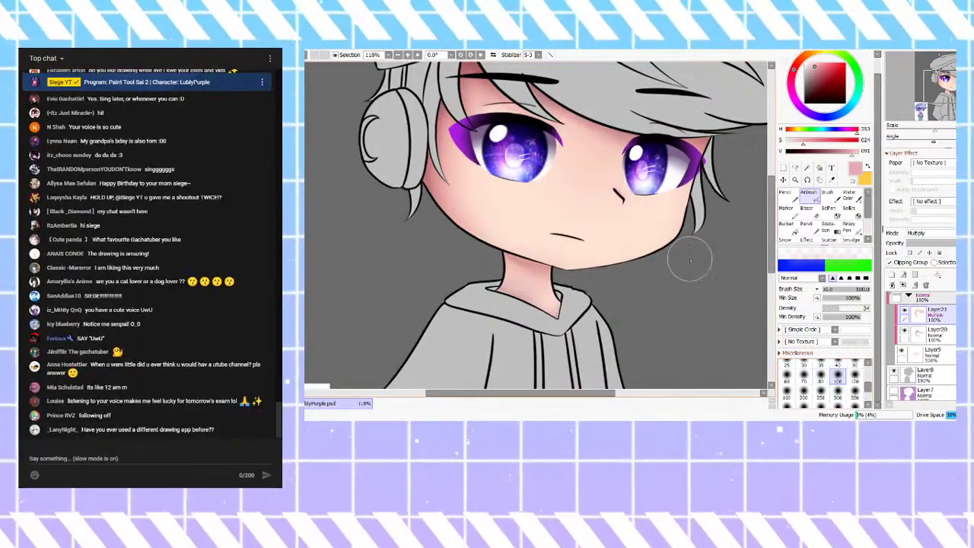
key("bracketright")
key("bracketright")
key("bracketright")
mouse_move(703, 196)
left_mouse_down()
mouse_move(628, 200)
mouse_move(697, 226)
mouse_move(632, 217)
mouse_move(698, 217)
left_mouse_up()
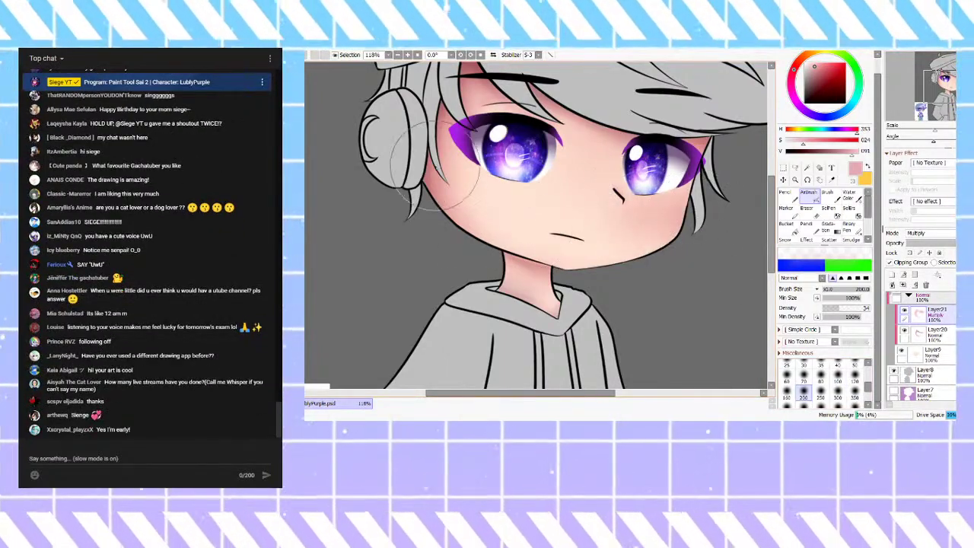
Step: Airbrush soft pink blush onto the headphone-side cheek below the eye
mouse_move(479, 183)
left_mouse_down()
mouse_move(549, 187)
mouse_move(503, 114)
mouse_move(501, 189)
mouse_move(475, 180)
mouse_move(589, 196)
mouse_move(496, 195)
left_mouse_up()
scroll(682, 144, "down", 6)
scroll(515, 293, "up", 6)
scroll(533, 293, "down", 7)
scroll(533, 228, "up", 3)
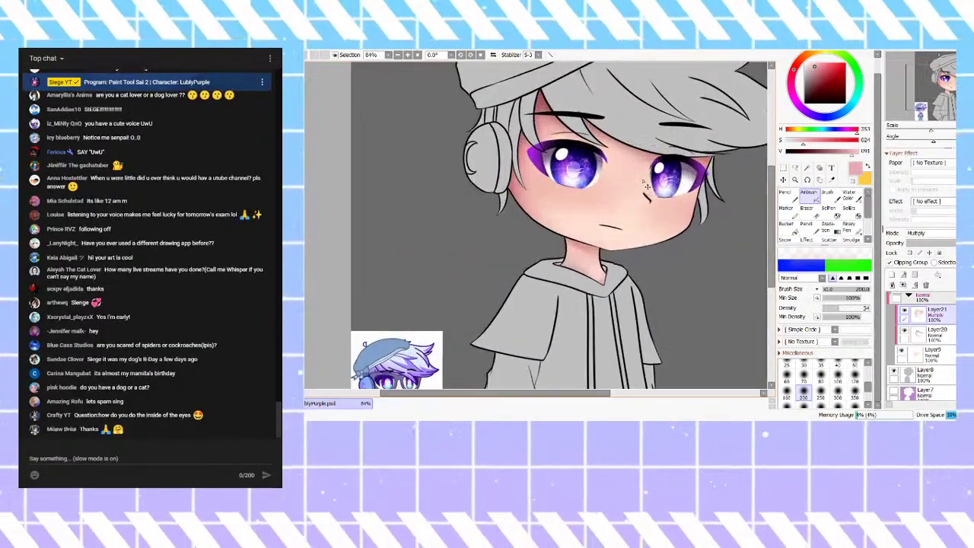
scroll(621, 204, "up", 1)
mouse_move(563, 202)
left_mouse_down()
mouse_move(543, 188)
mouse_move(569, 195)
left_mouse_up()
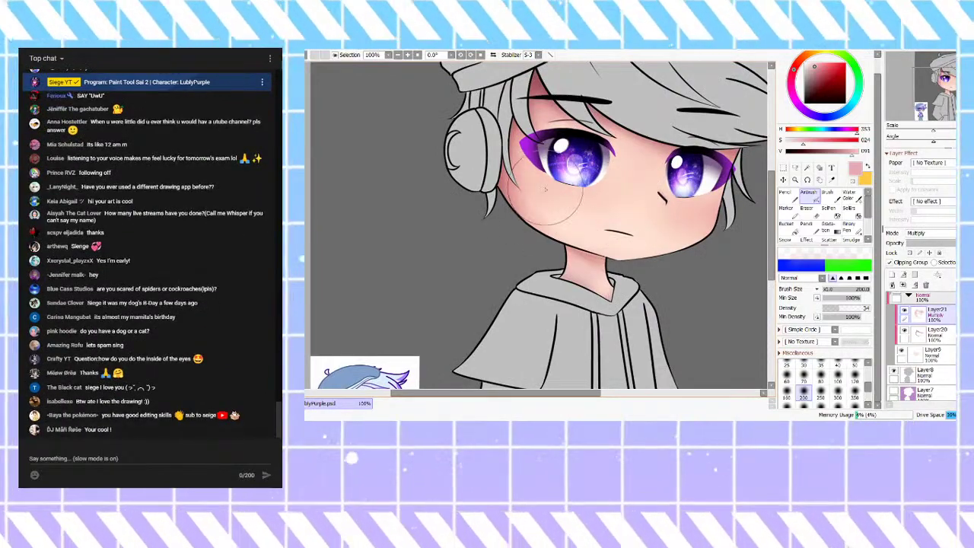
Step: Build up the pink blush across both cheeks with the size 200 Airbrush
scroll(631, 114, "down", 2)
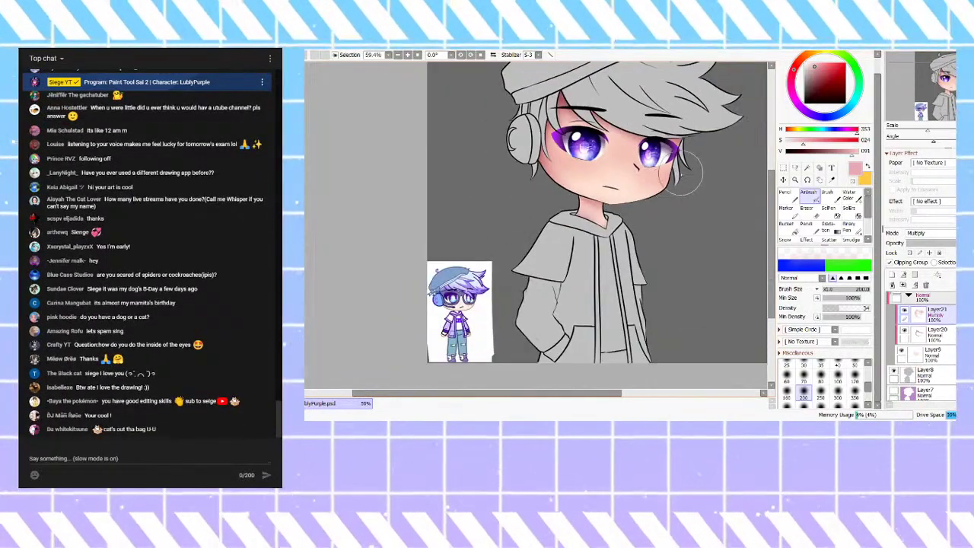
scroll(596, 176, "up", 2)
mouse_move(522, 178)
left_mouse_down()
mouse_move(708, 212)
mouse_move(678, 199)
mouse_move(661, 178)
mouse_move(667, 158)
mouse_move(688, 170)
mouse_move(618, 163)
mouse_move(634, 165)
mouse_move(652, 196)
left_mouse_up()
scroll(650, 210, "down", 5)
scroll(610, 130, "up", 2)
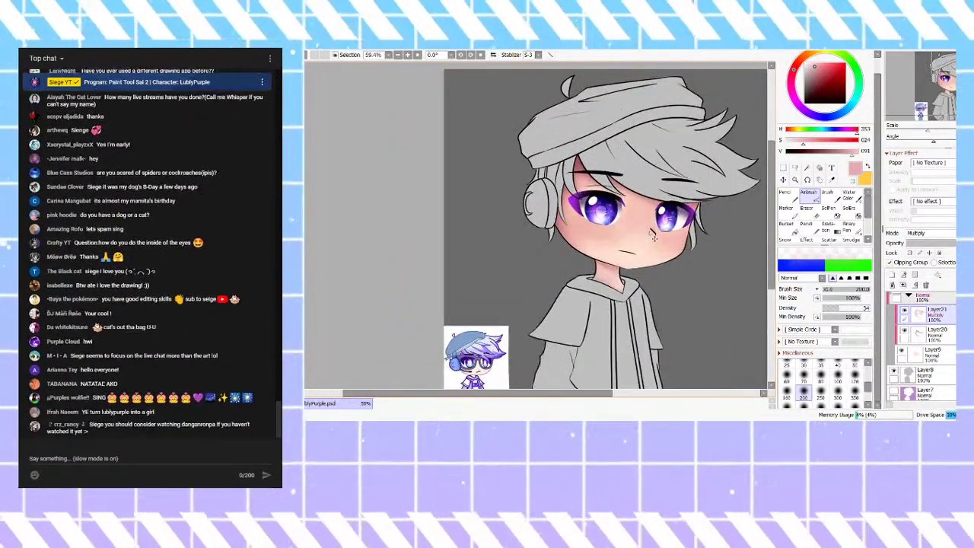
Step: Change the Airbrush colour to a brighter pink with saturation 32 and value 98
scroll(701, 190, "up", 2)
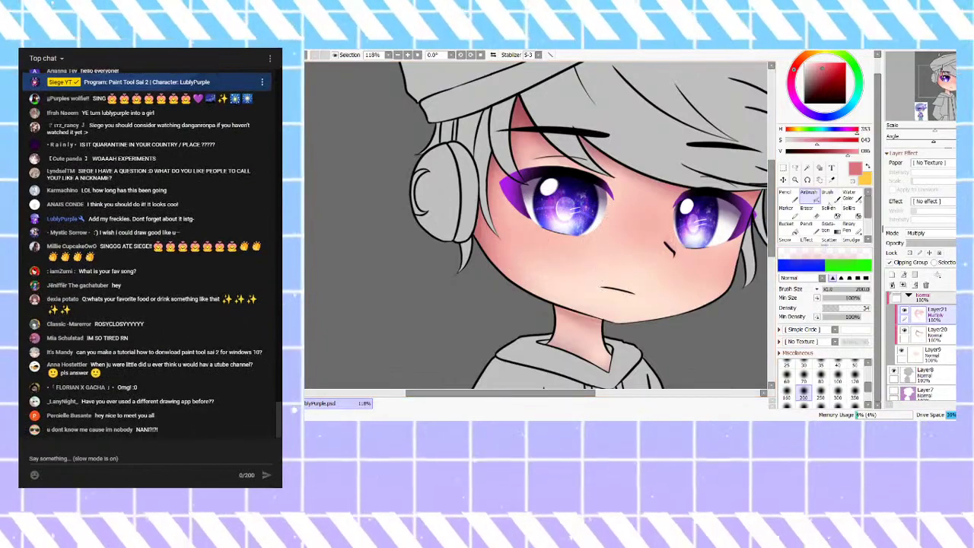
left_click_drag(823, 70, 818, 64)
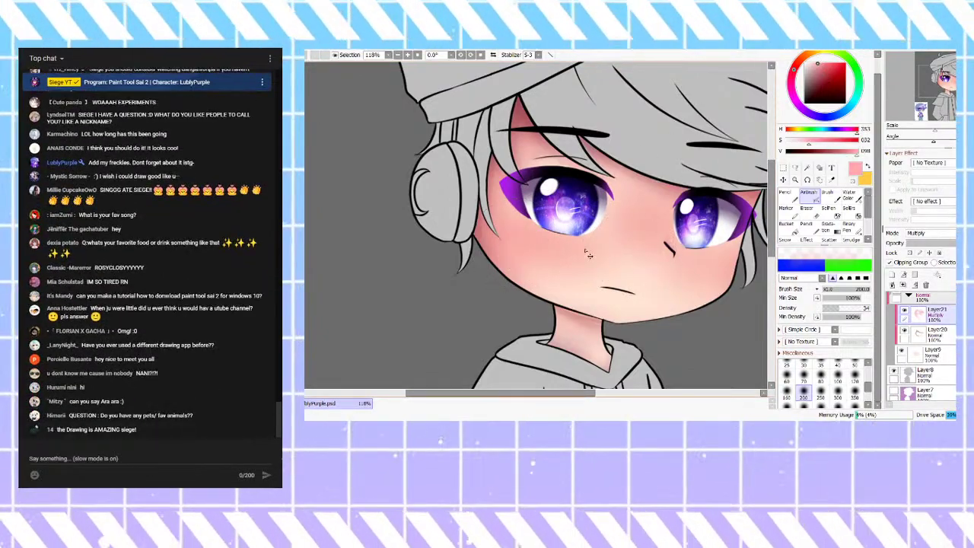
scroll(687, 217, "down", 4)
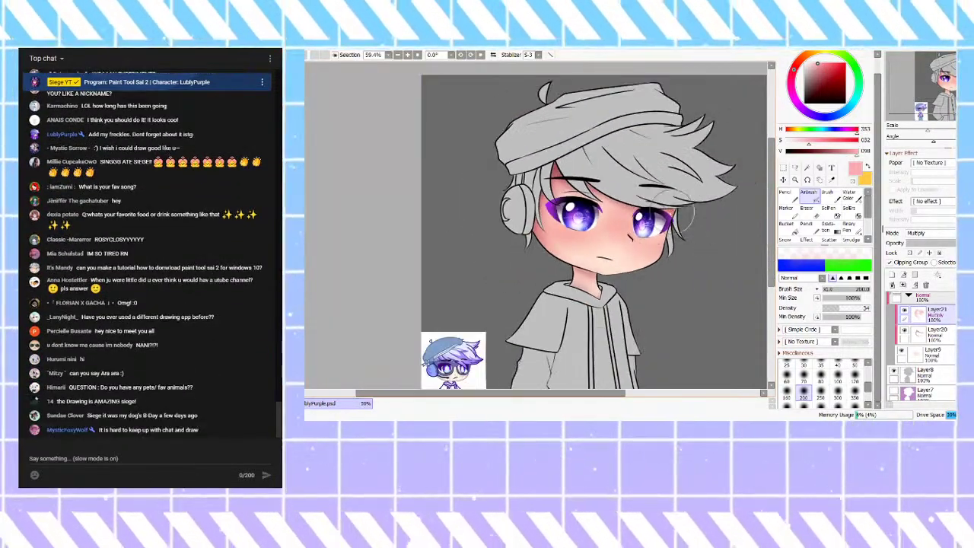
Step: Examine the airbrushed blush and shading across the whole face and around both eyes
scroll(628, 290, "up", 2)
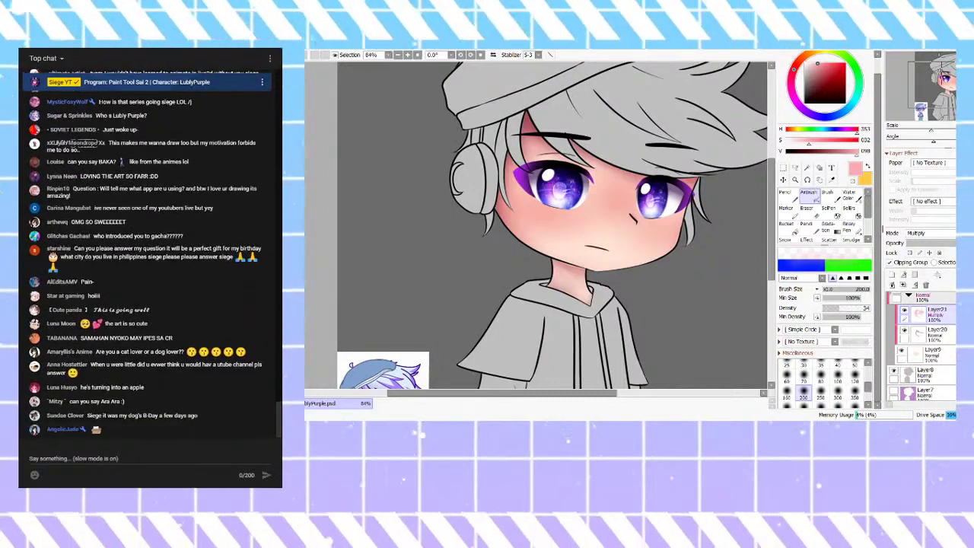
scroll(552, 256, "down", 2)
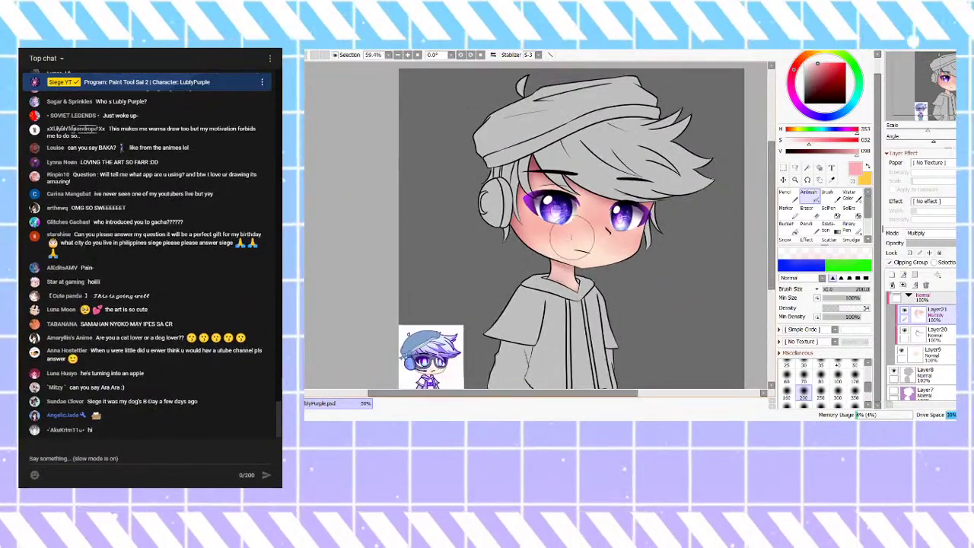
scroll(596, 207, "up", 4)
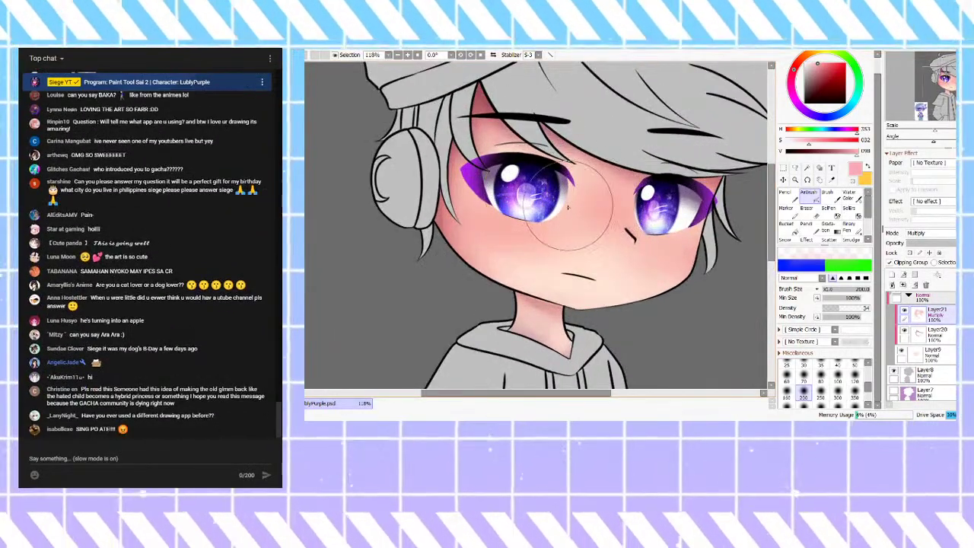
scroll(564, 206, "down", 1)
scroll(571, 210, "up", 3)
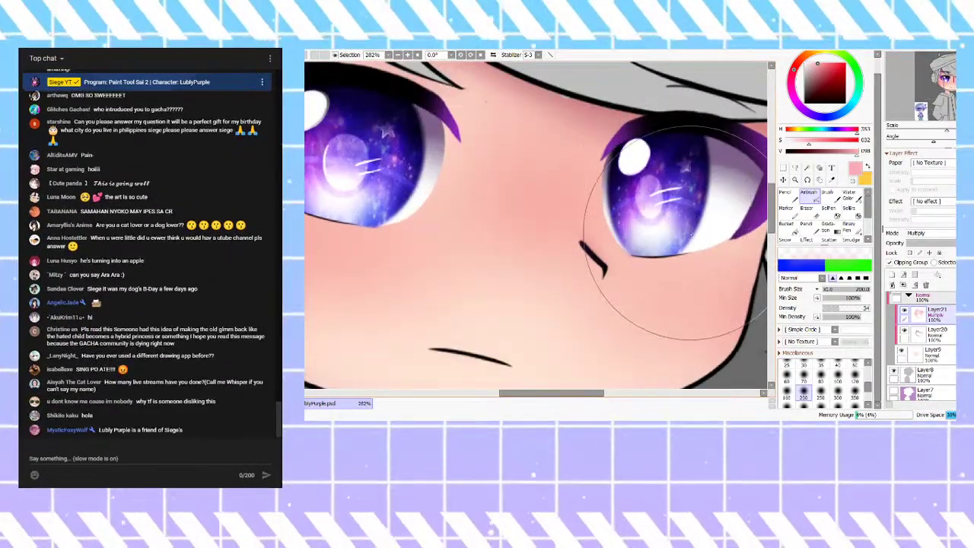
scroll(676, 235, "down", 1)
scroll(941, 342, "up", 2)
scroll(921, 335, "up", 2)
Step: Expand the Folder2 layer group and select the Soft Light layer Layer13 among the eye layers
left_click(906, 342)
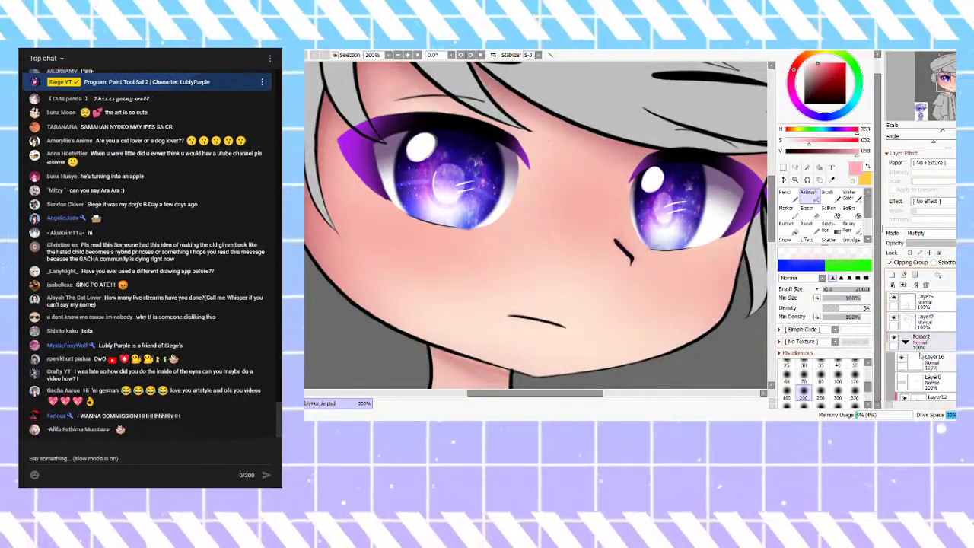
scroll(948, 358, "down", 1)
scroll(951, 387, "down", 3)
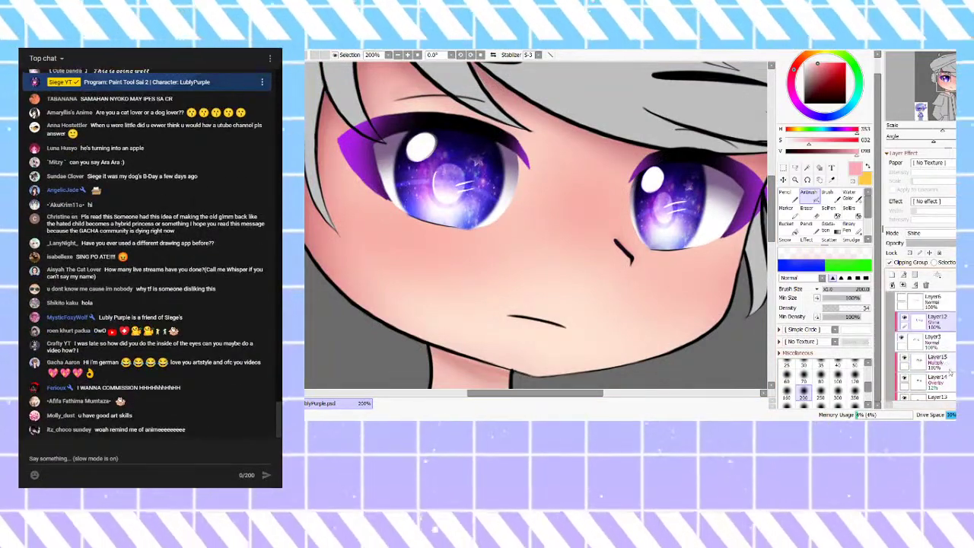
scroll(950, 374, "down", 1)
left_click(949, 367)
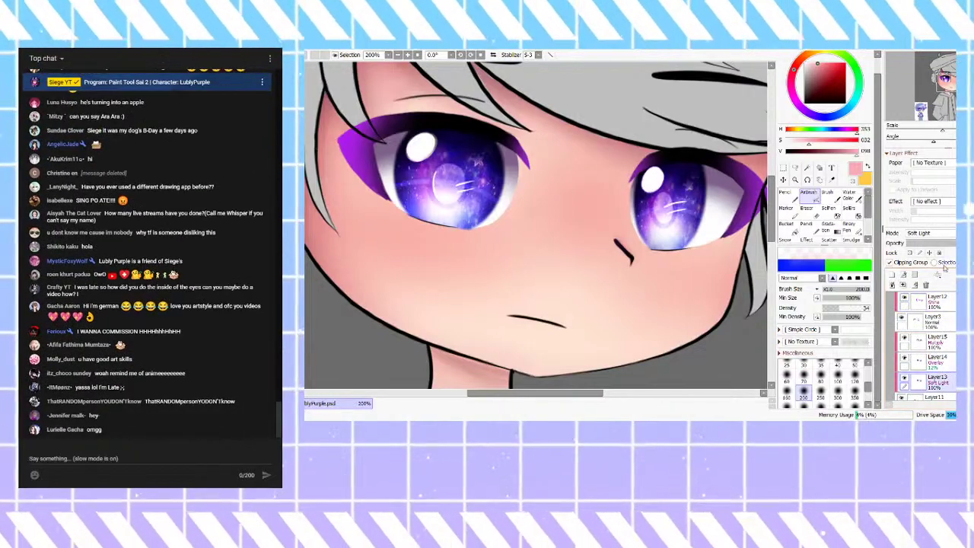
Step: Sample white from the eye's highlight, select Layer11 and set up the Pencil at size 25
right_click(440, 198)
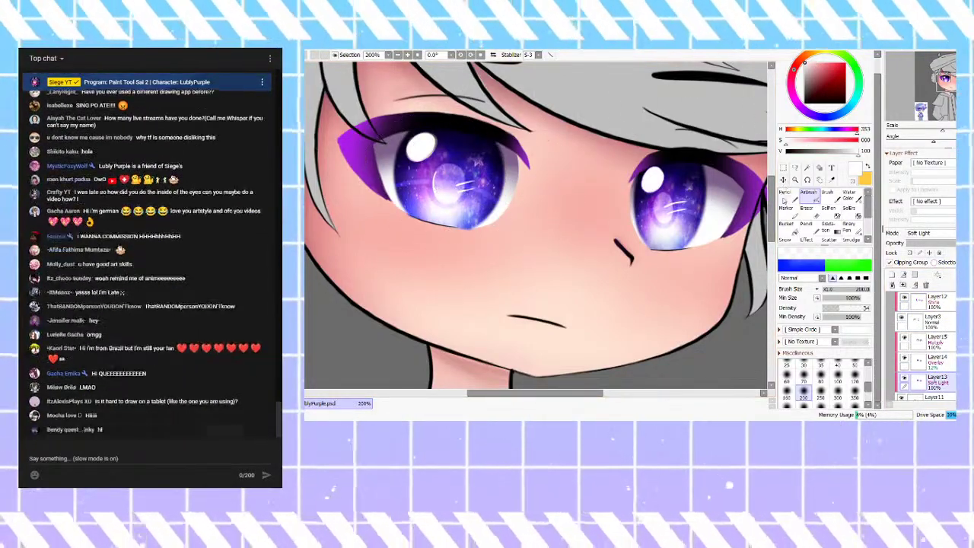
left_click(785, 192)
scroll(655, 200, "up", 5)
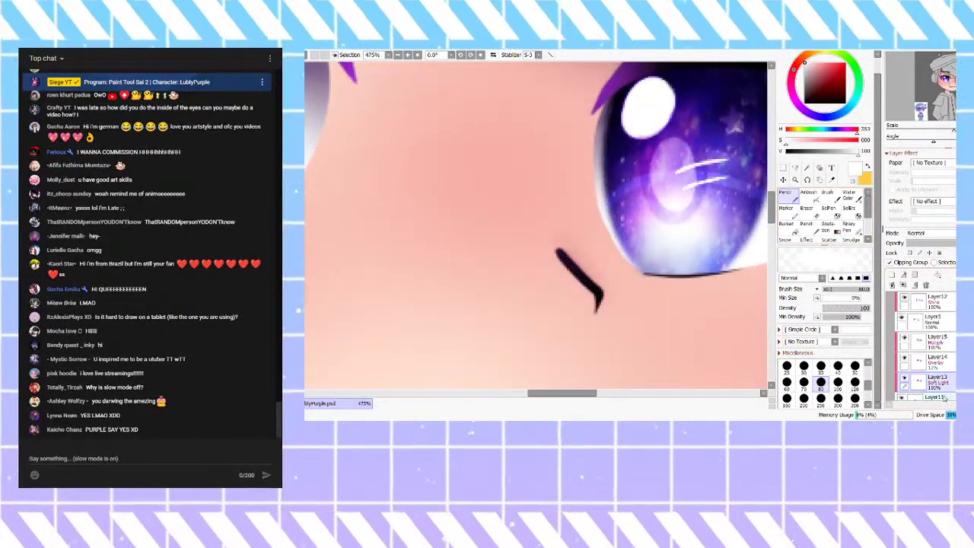
left_click(940, 398)
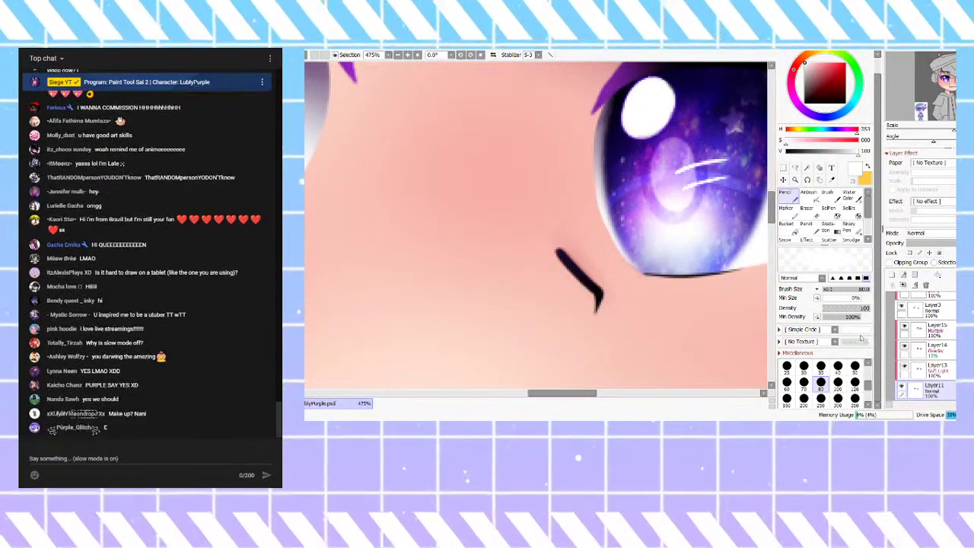
left_click(788, 369)
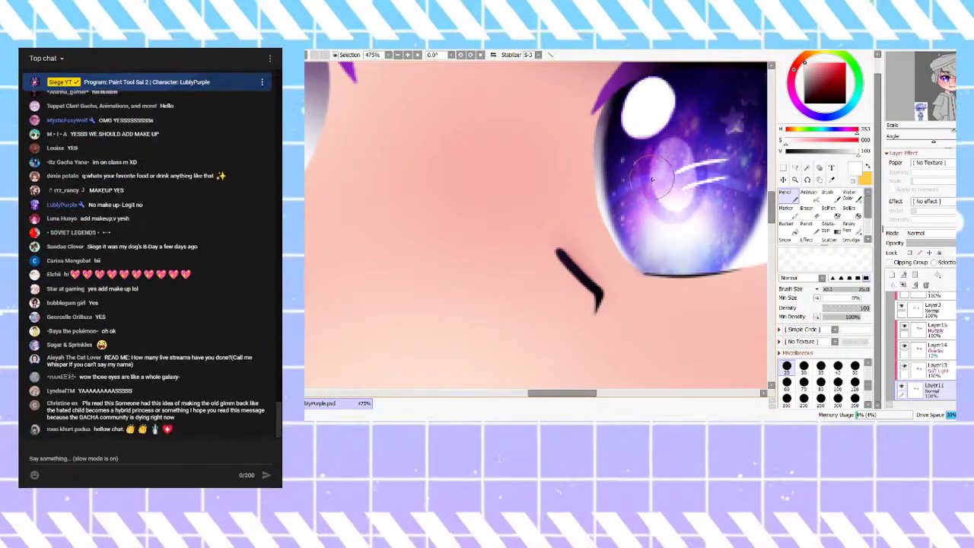
Step: Undo the last white Pencil stroke in the eye opposite the headphone
scroll(720, 192, "down", 6)
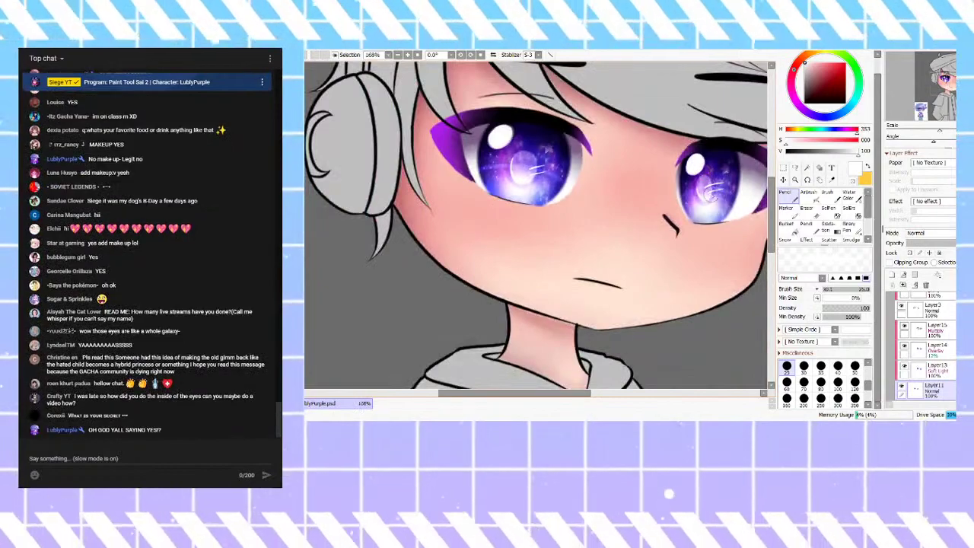
scroll(707, 183, "up", 3)
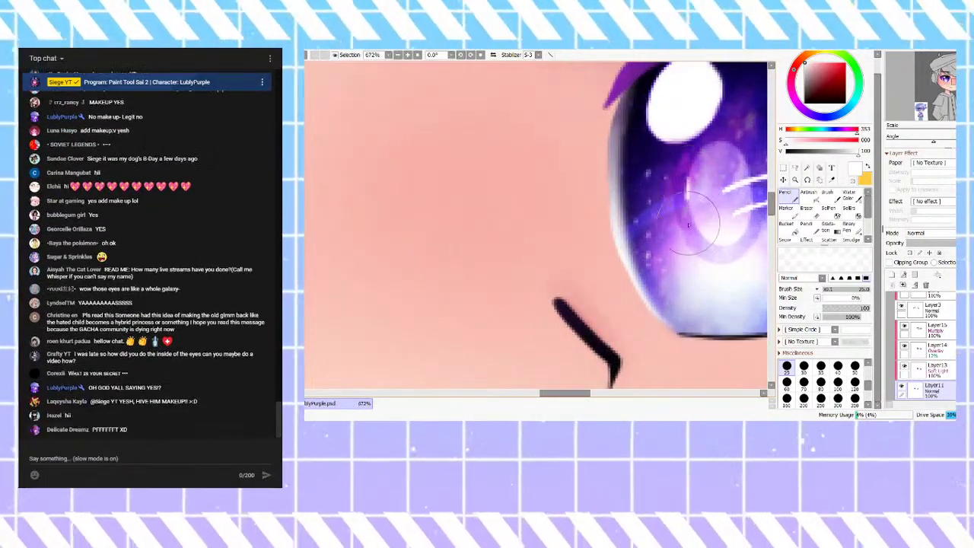
scroll(697, 189, "up", 4)
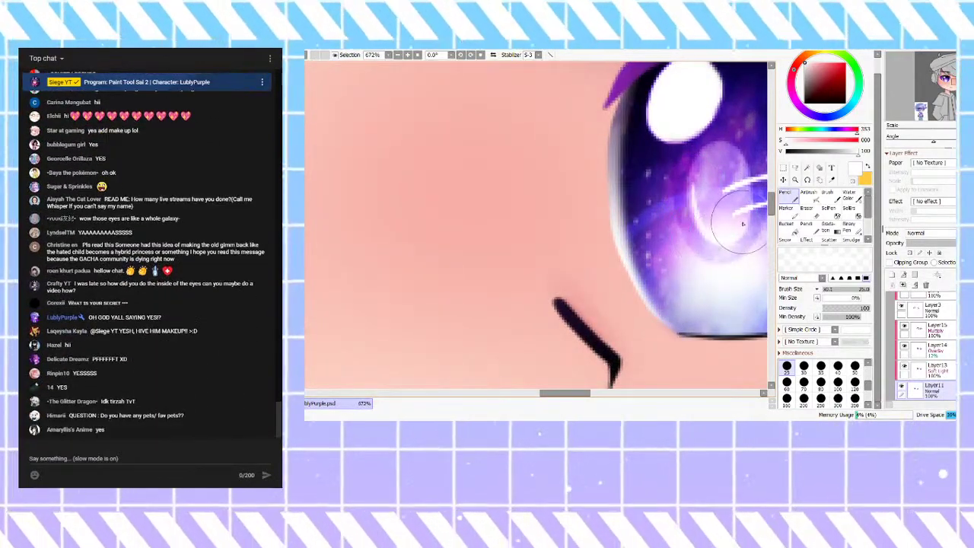
key("ctrl+z")
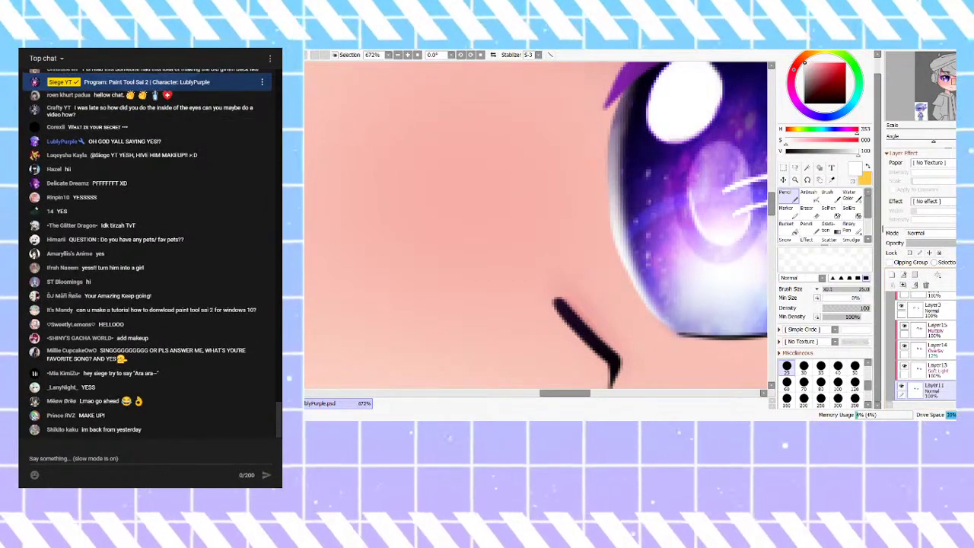
Step: Collapse the Folder2 layer group that holds the eye layers
scroll(585, 270, "down", 12)
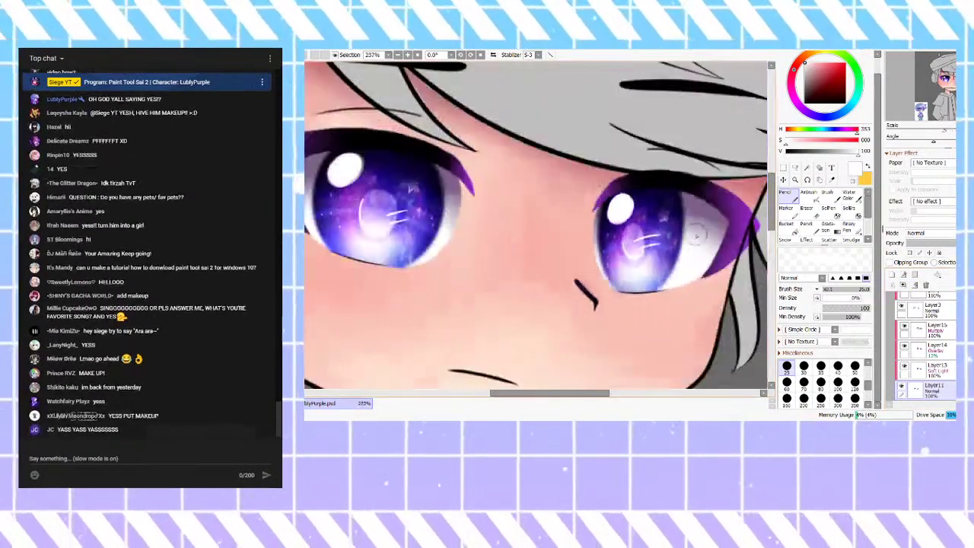
scroll(632, 191, "up", 5)
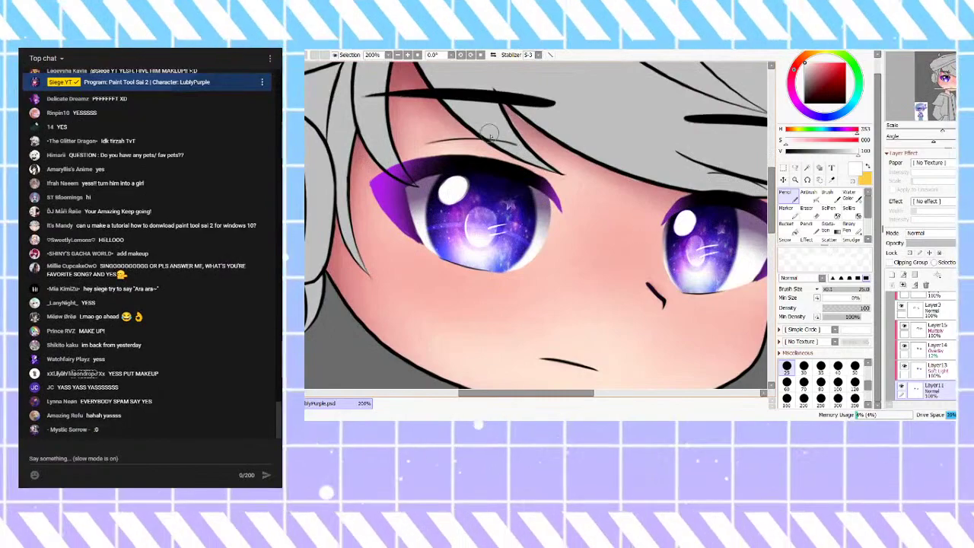
scroll(559, 158, "down", 4)
scroll(514, 187, "up", 2)
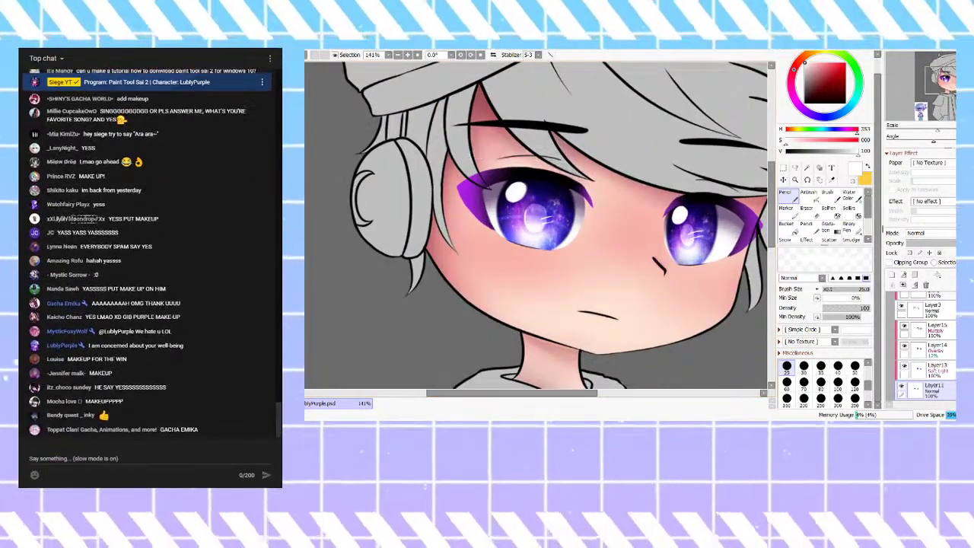
scroll(954, 358, "down", 3)
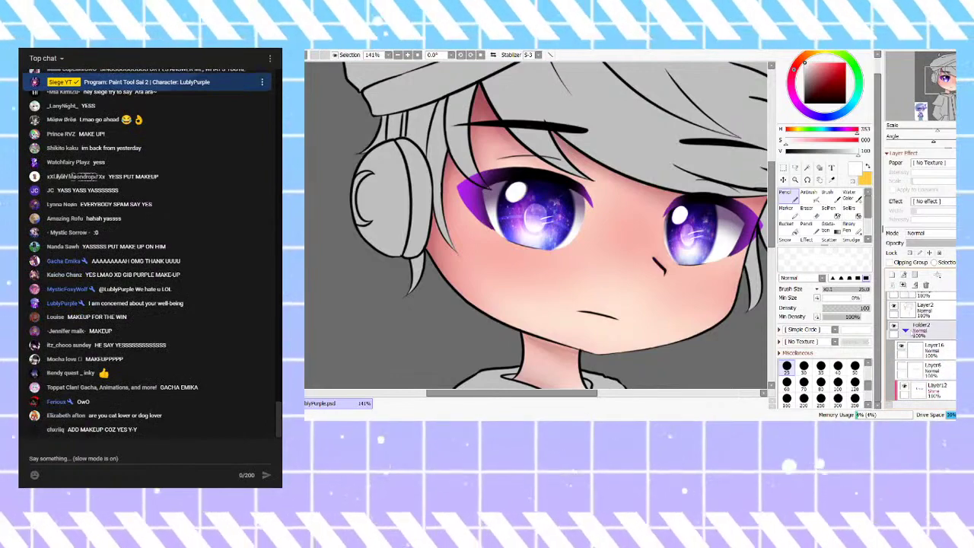
left_click(905, 330)
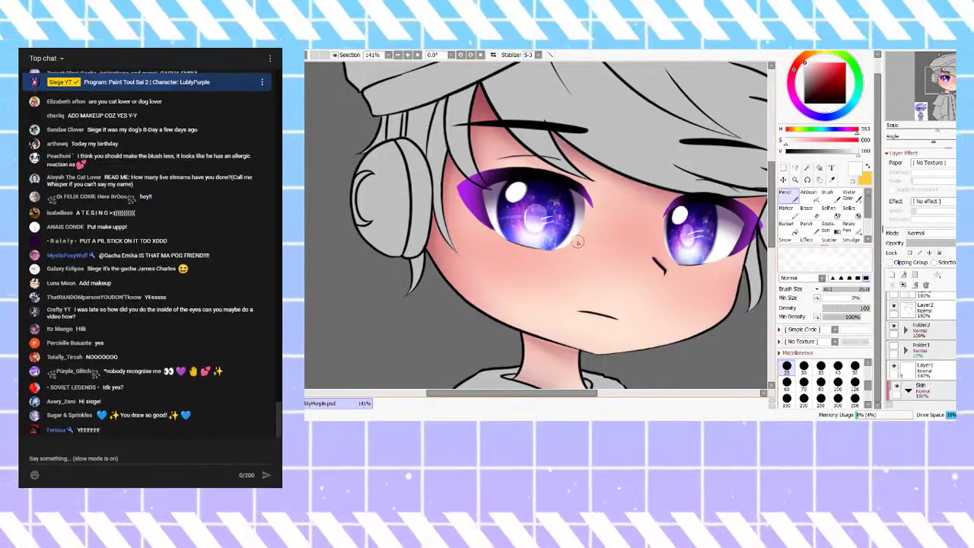
Step: Examine the shaded face and cheeks from several zoom levels
scroll(577, 245, "down", 2)
scroll(589, 236, "up", 1)
scroll(589, 234, "up", 2)
scroll(592, 226, "down", 2)
scroll(594, 222, "down", 1)
scroll(594, 220, "up", 4)
scroll(594, 219, "down", 3)
scroll(593, 218, "up", 2)
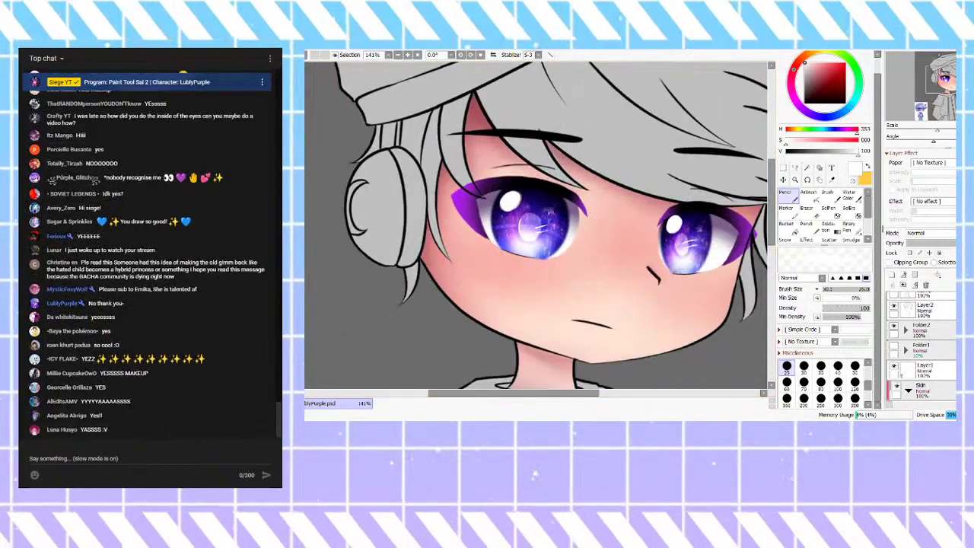
Step: Select Layer20 in the Skin folder and adjust the hue and saturation of its shading
scroll(951, 352, "down", 2)
scroll(925, 346, "down", 1)
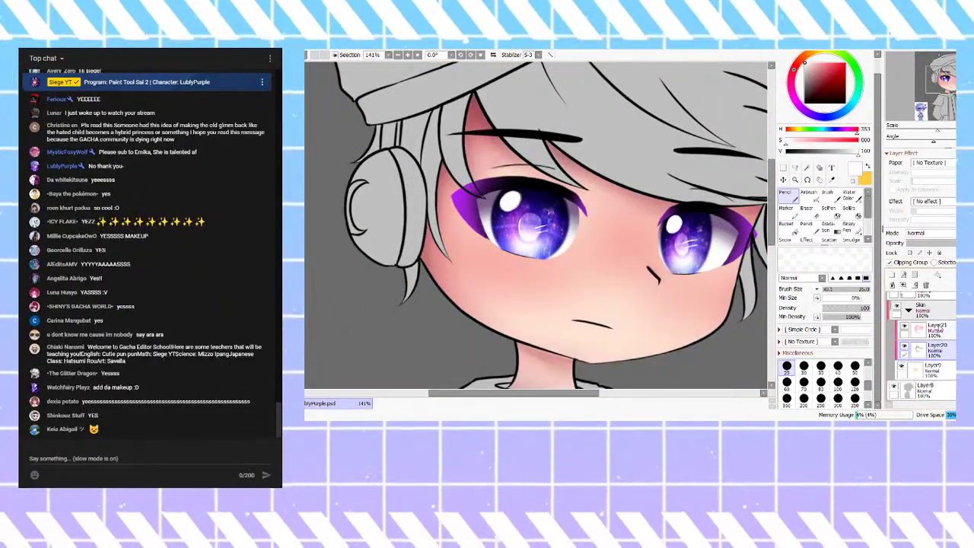
key("ctrl+u")
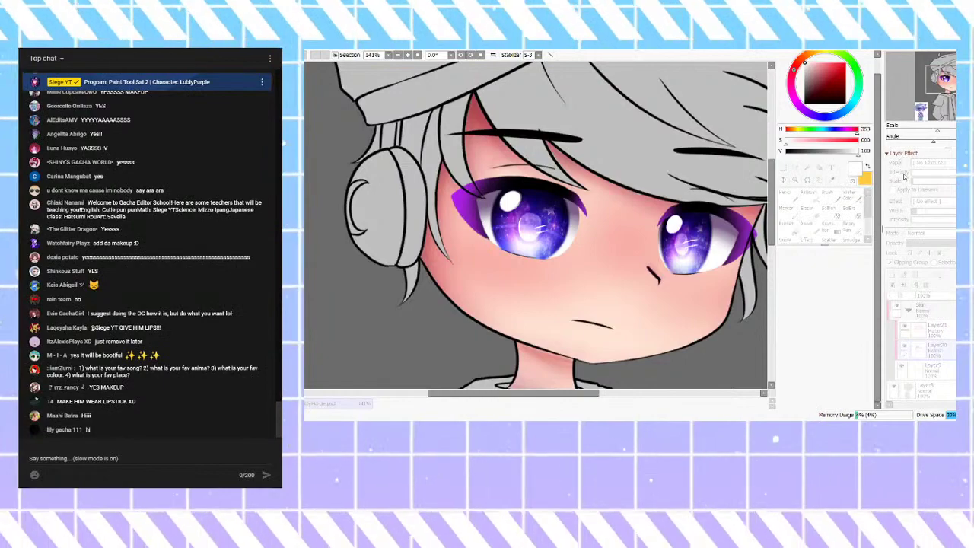
left_click(916, 190)
scroll(603, 163, "down", 2)
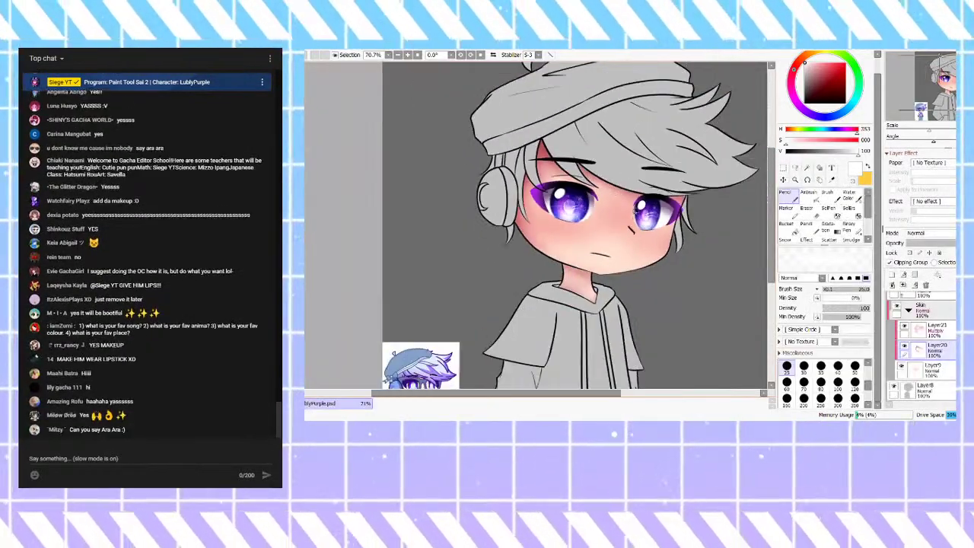
scroll(620, 195, "up", 4)
scroll(586, 198, "down", 2)
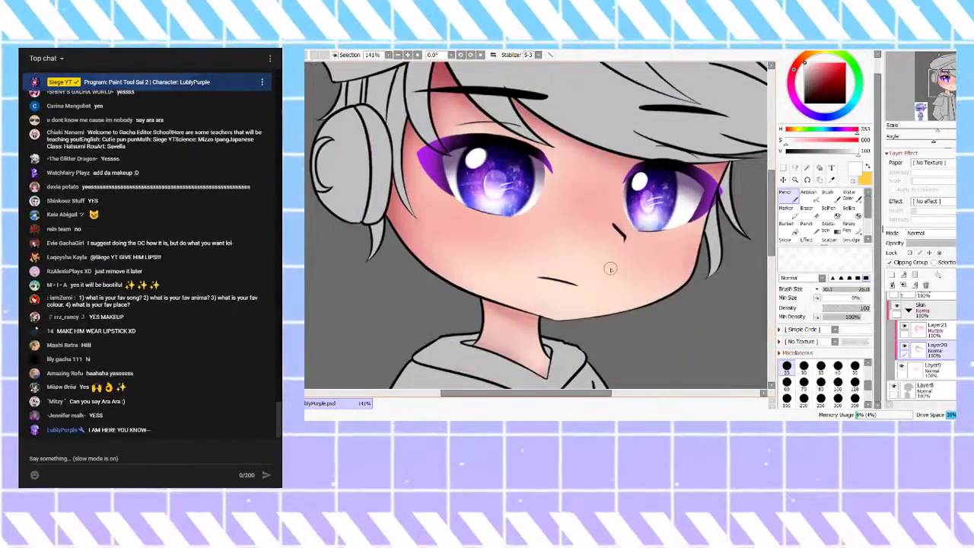
Step: Select Layer21 and set the Pencil colour to a muted pink with saturation 24 and value 76
left_click(942, 332)
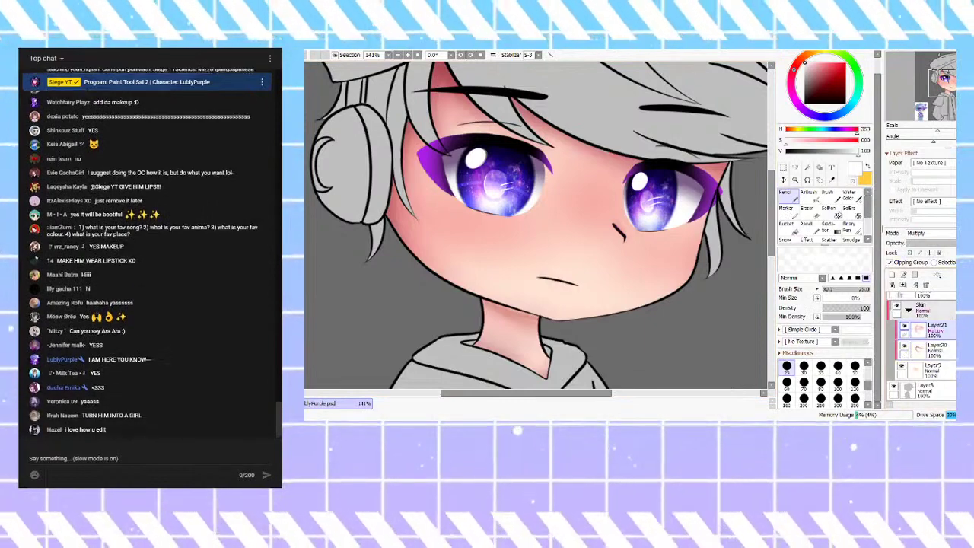
mouse_move(818, 74)
left_mouse_down()
mouse_move(823, 55)
mouse_move(815, 53)
left_mouse_up()
left_click(664, 243, "alt")
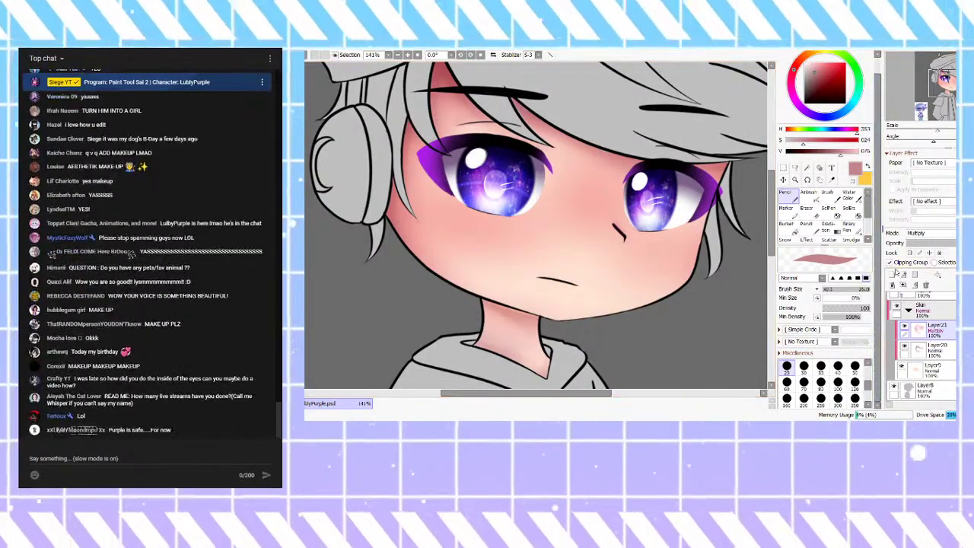
left_click(893, 274)
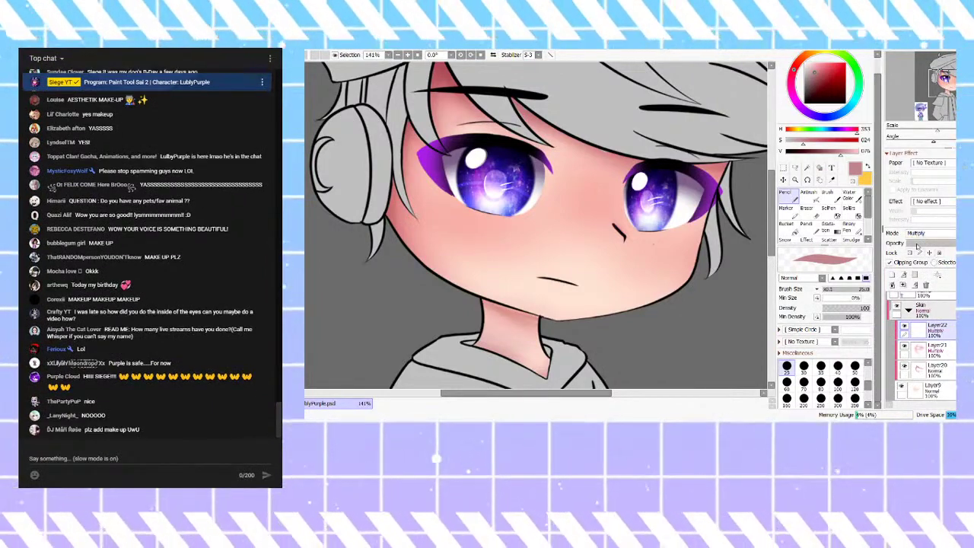
scroll(653, 262, "up", 5)
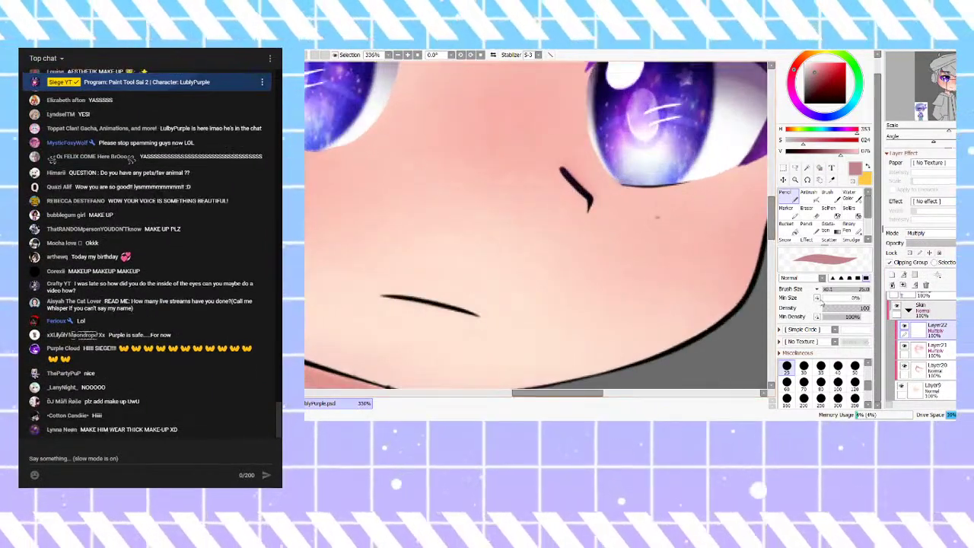
key("ctrl+z")
key("ctrl+z")
key("ctrl+z")
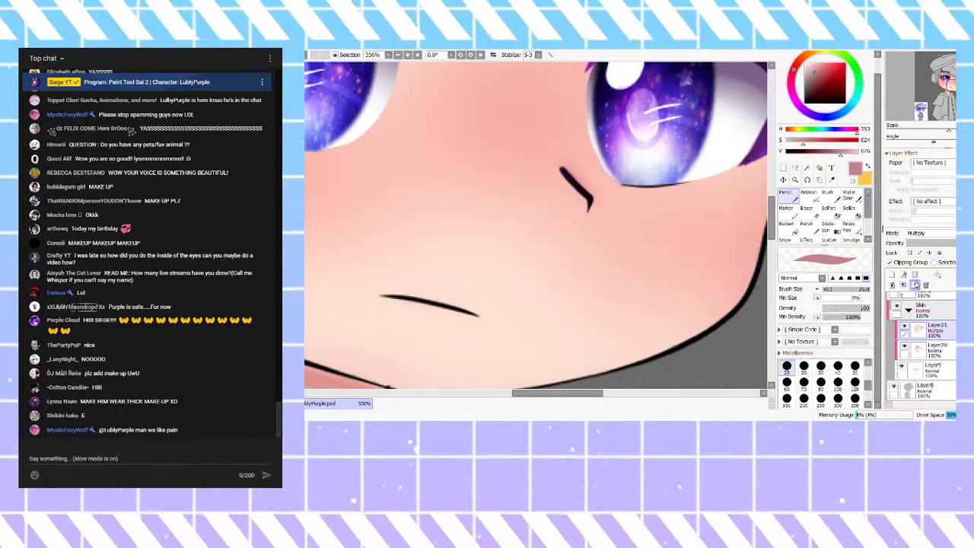
Step: Add a clipped Multiply layer above Layer21 and dot small muted pink freckles across the cheek opposite the headphone
left_click(893, 274)
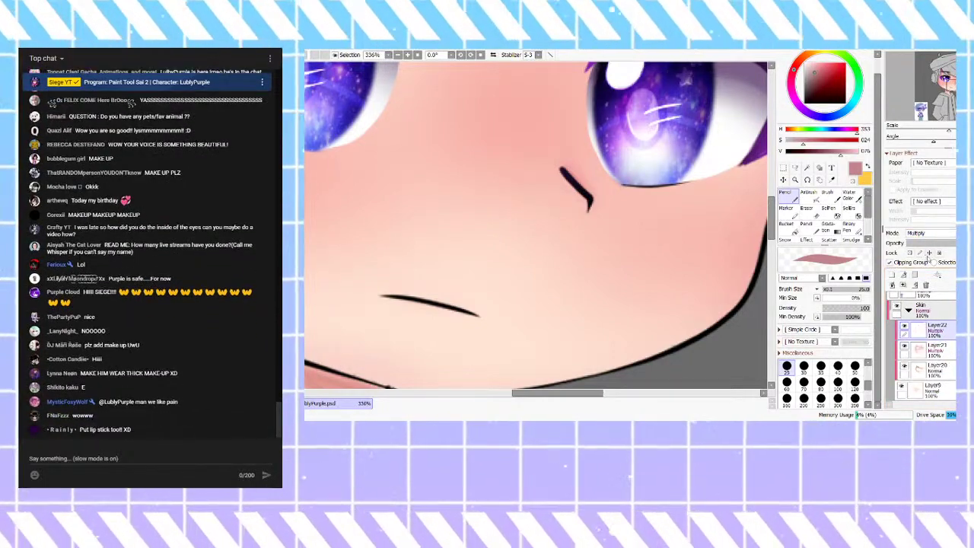
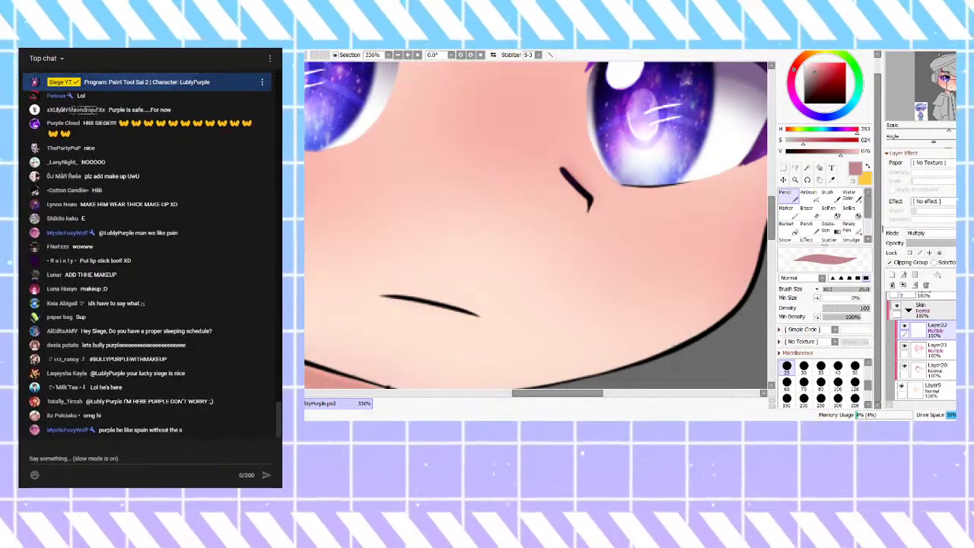
left_click(659, 214)
left_click(696, 205)
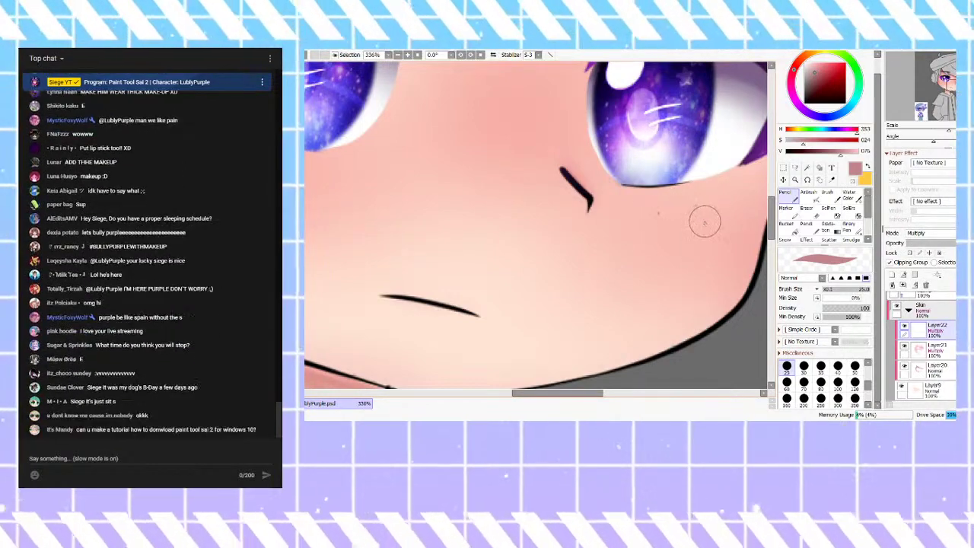
left_click(647, 240)
left_click(687, 241)
left_click(712, 256)
left_click(728, 265)
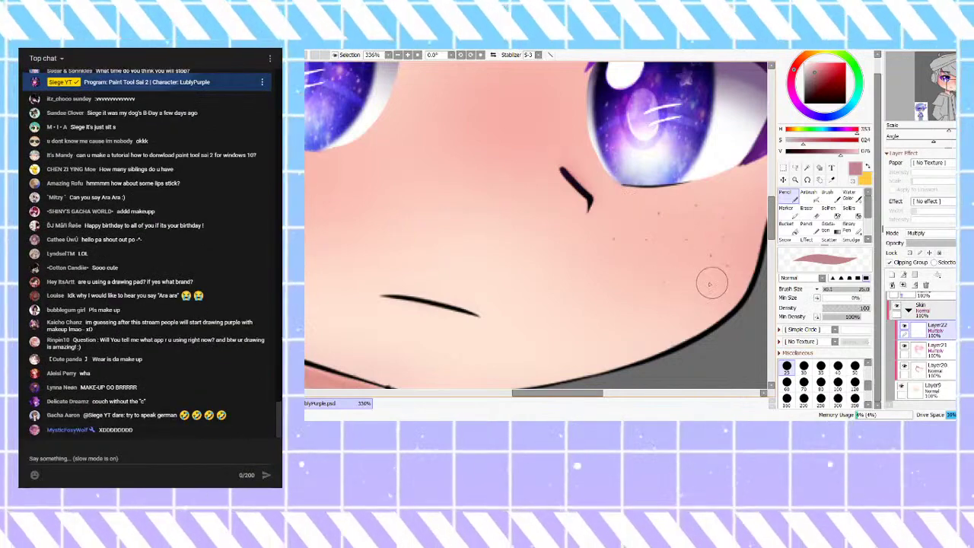
scroll(664, 208, "down", 6)
scroll(665, 209, "up", 3)
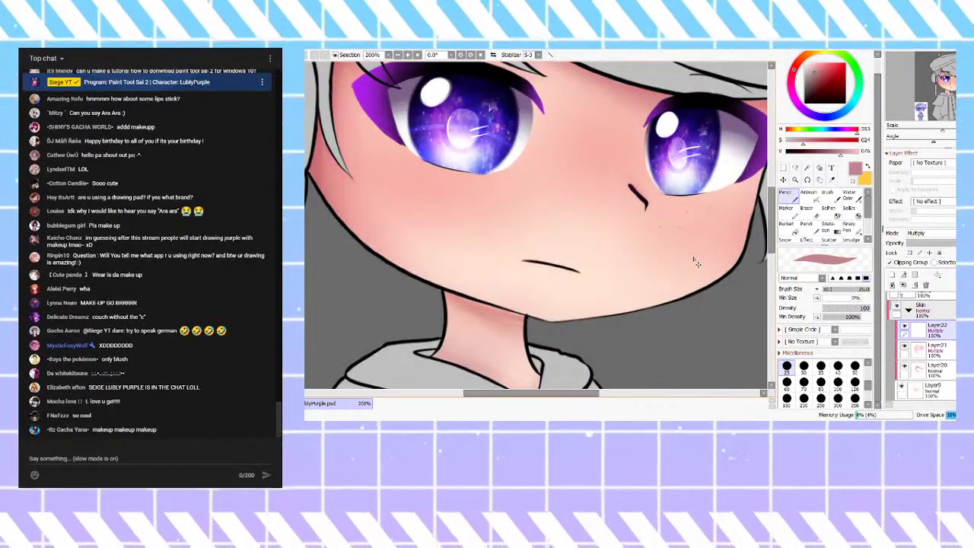
Step: Adjust the existing freckles with a free transform and dot more muted pink freckles on the cheek opposite the headphone
key("ctrl+t")
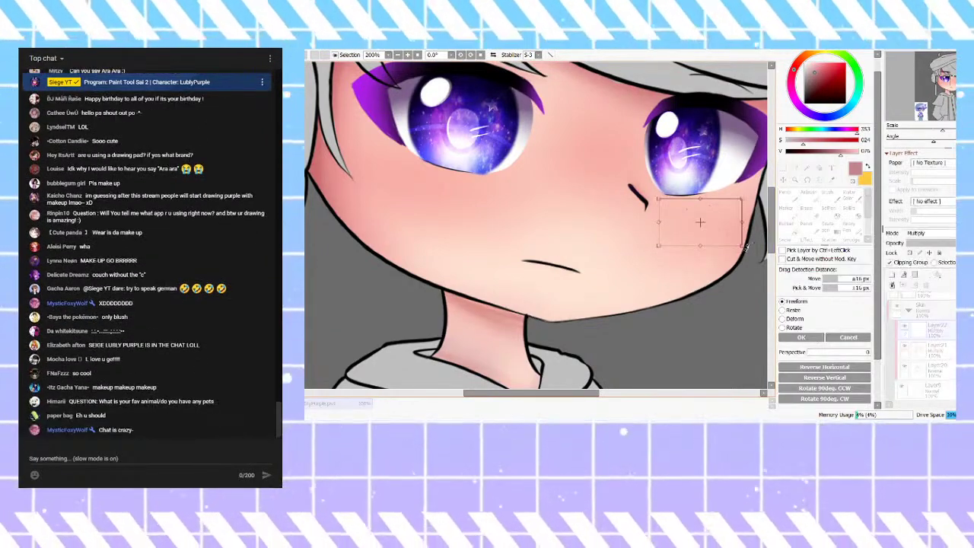
key("Return")
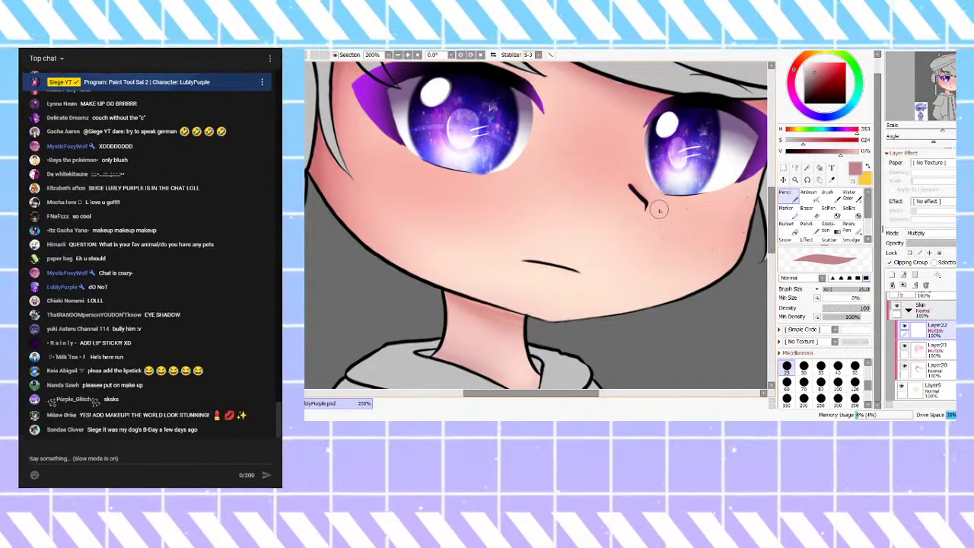
scroll(673, 289, "down", 5)
scroll(740, 266, "up", 8)
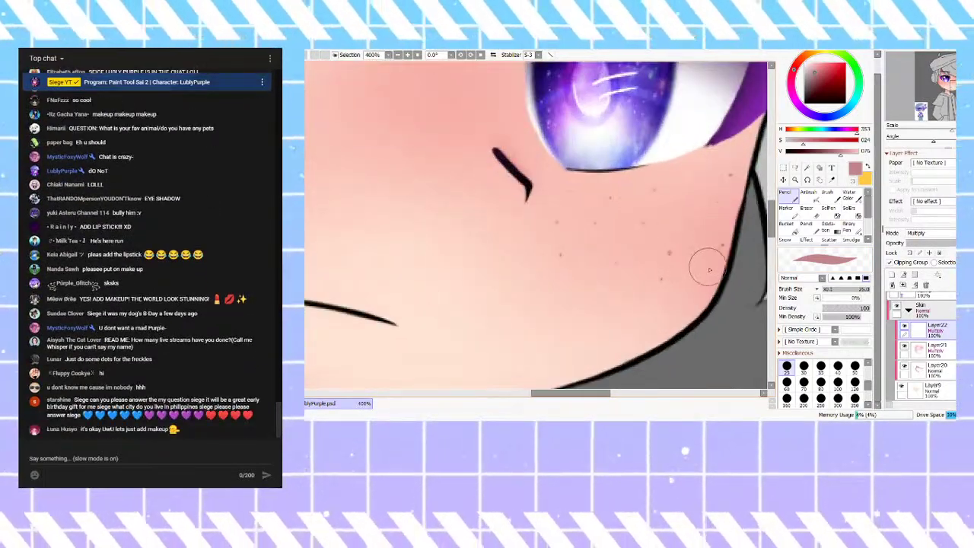
left_click(673, 239)
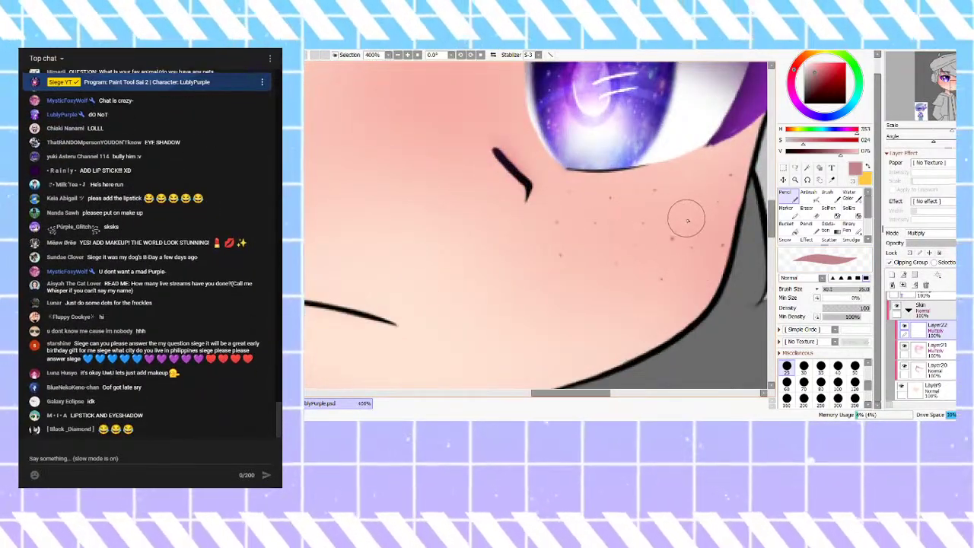
left_click(678, 181)
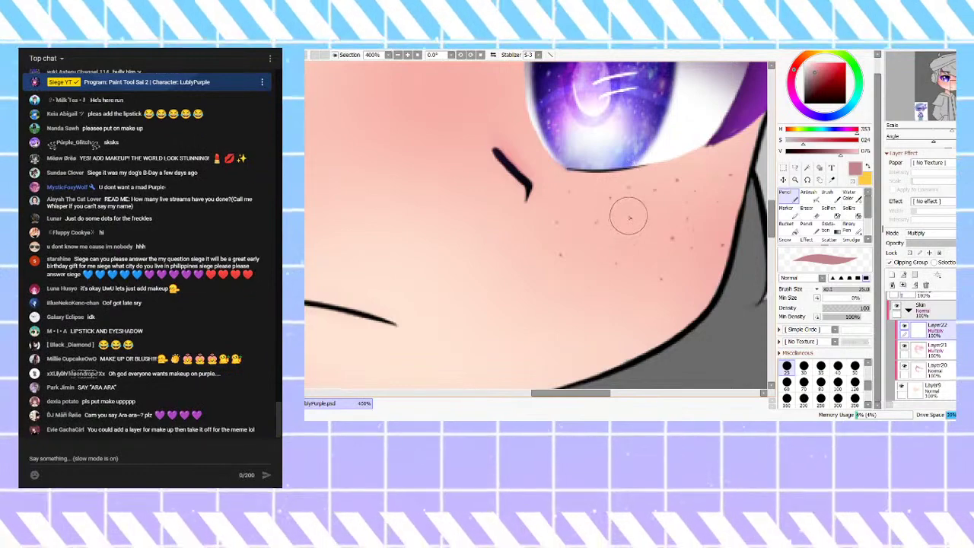
scroll(655, 213, "down", 5)
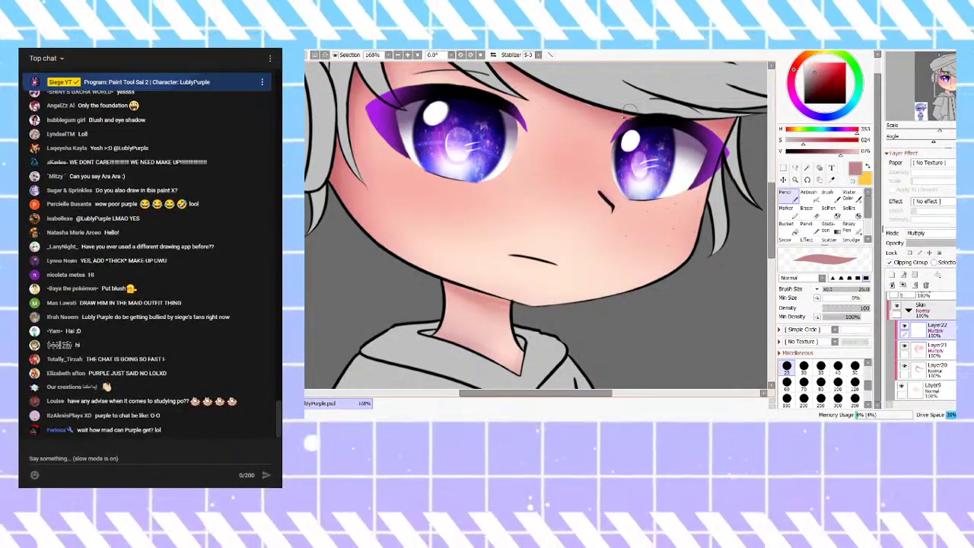
Step: Place a transformed copy of the freckles on the headphone-side cheek and merge it down into Layer22
key("ctrl+t")
left_click_drag(667, 228, 511, 209)
left_click_drag(440, 202, 436, 200)
key("Return")
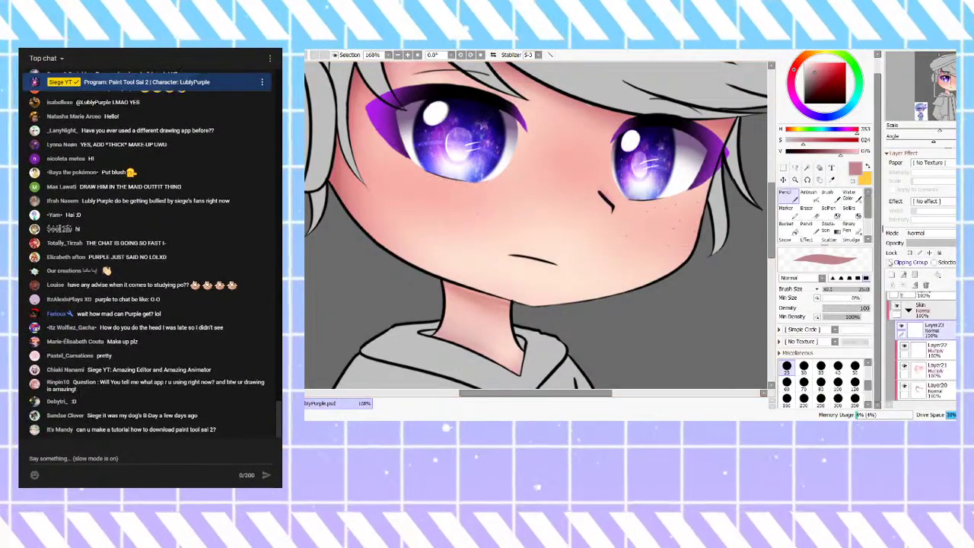
left_click(904, 284)
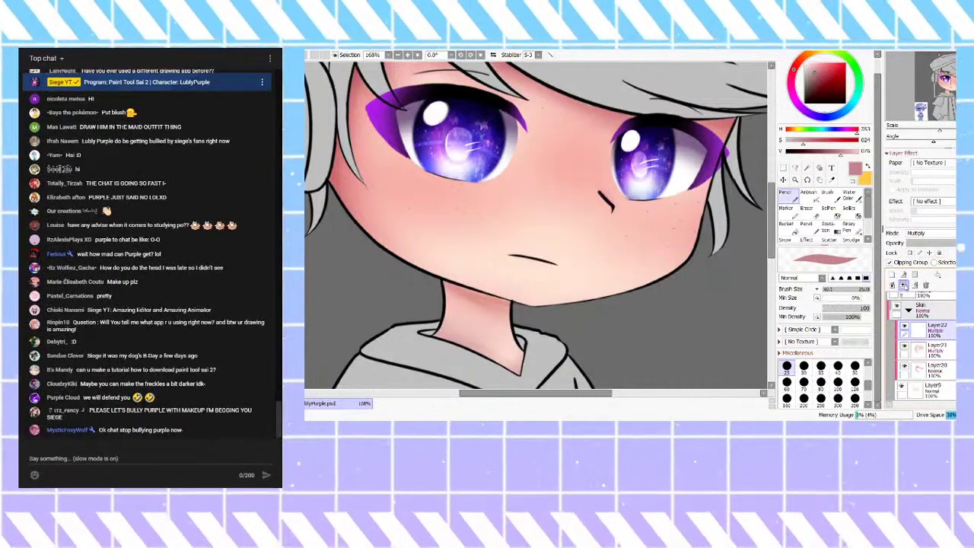
Step: Paste another copy of the freckles, reshape it under the eye on the headphone side and merge it into Layer22
key("ctrl+v")
key("ctrl+t")
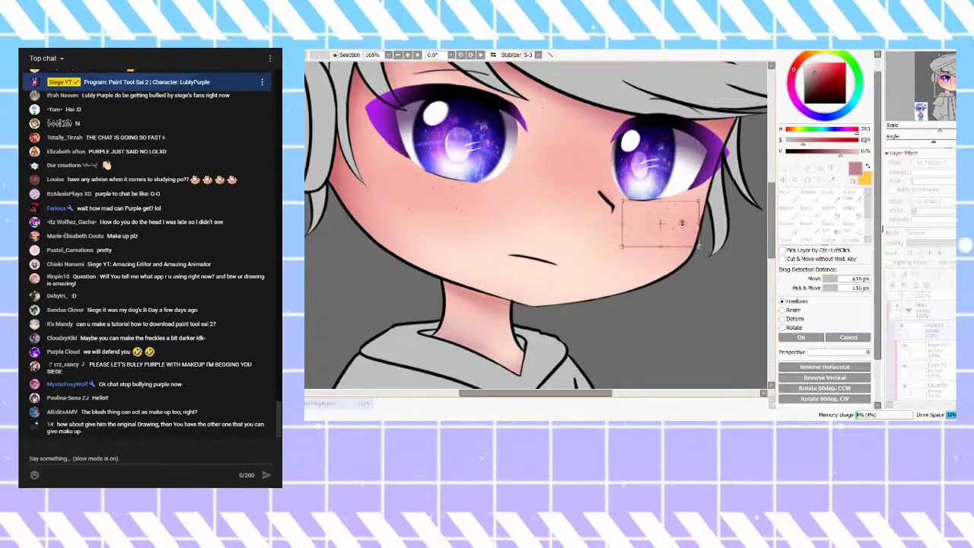
left_click_drag(659, 227, 531, 209)
left_click_drag(612, 201, 602, 245)
left_click_drag(532, 203, 537, 208)
left_click_drag(608, 224, 609, 217)
left_click_drag(544, 215, 492, 210)
key("Return")
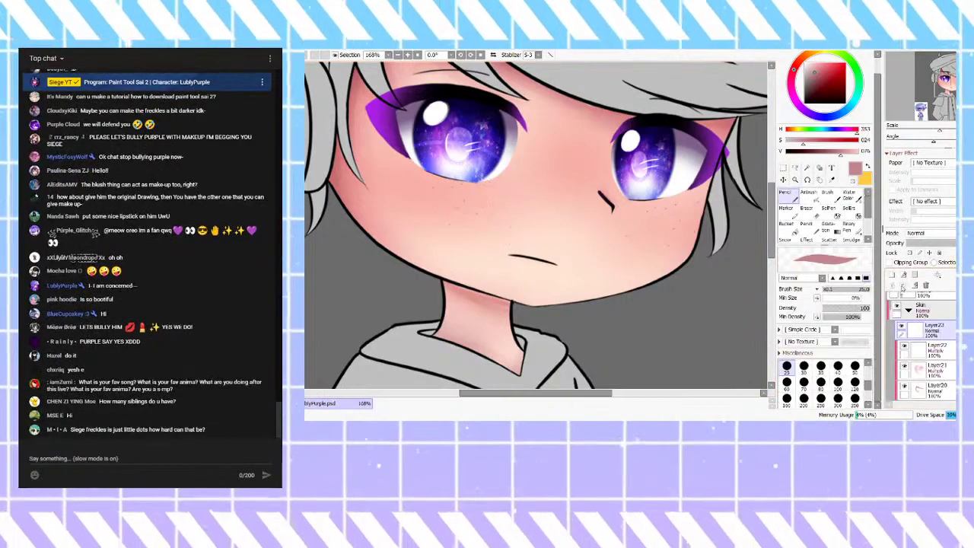
left_click(903, 287)
scroll(653, 237, "down", 3)
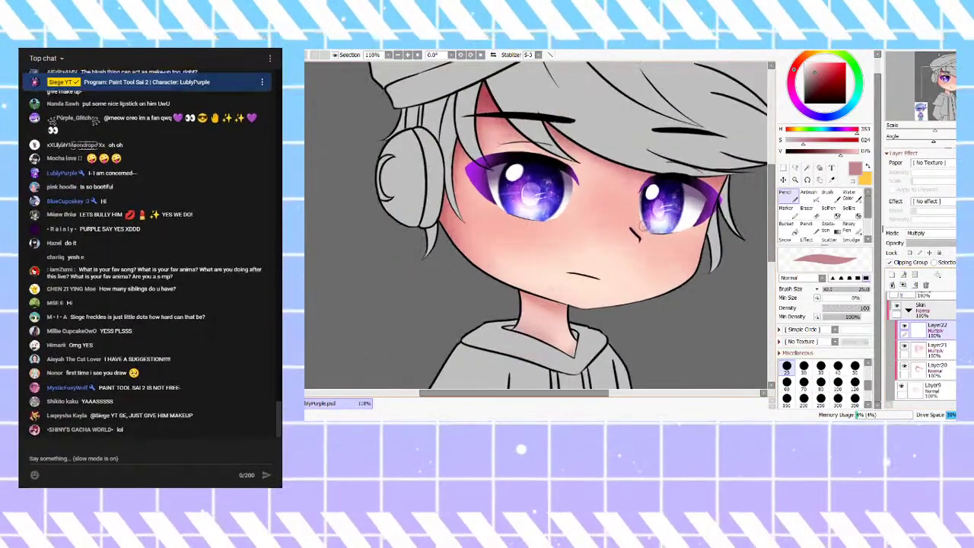
Step: Lasso the freckles under the headphone-side eye and stretch them slightly with a free transform
scroll(680, 243, "up", 3)
left_click(795, 167)
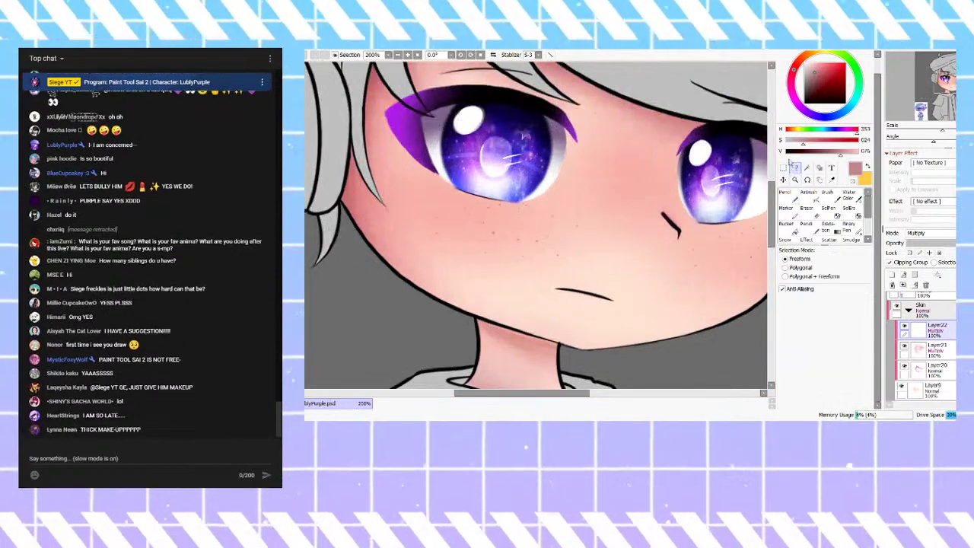
mouse_move(439, 162)
left_mouse_down()
mouse_move(510, 294)
mouse_move(615, 161)
mouse_move(571, 145)
left_mouse_up()
key("ctrl+t")
left_click_drag(528, 234, 493, 235)
left_click_drag(576, 227, 585, 235)
left_click_drag(483, 236, 483, 235)
key("Return")
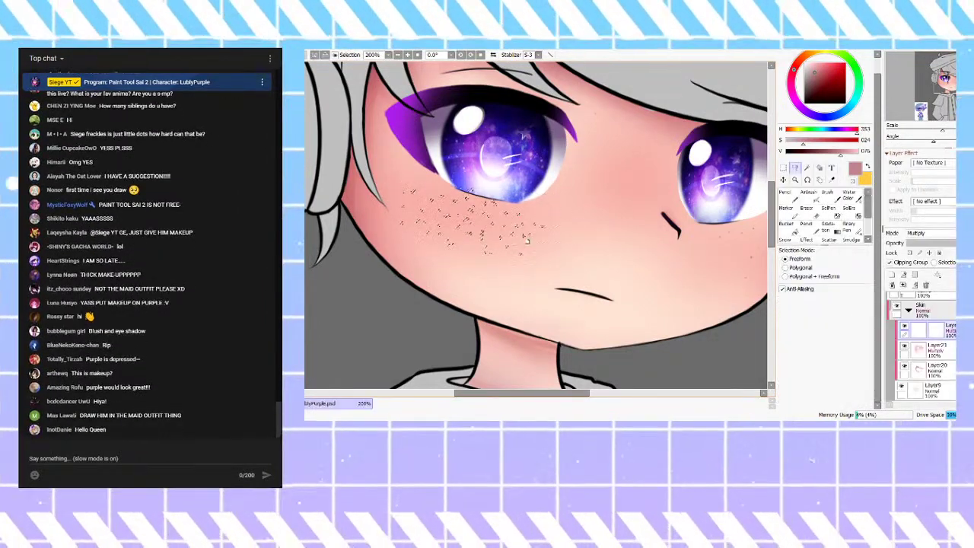
scroll(537, 277, "down", 4)
Step: Copy the lassoed freckles on the cheek opposite the headphone, offset the copy slightly and merge it into Layer22
scroll(537, 277, "up", 3)
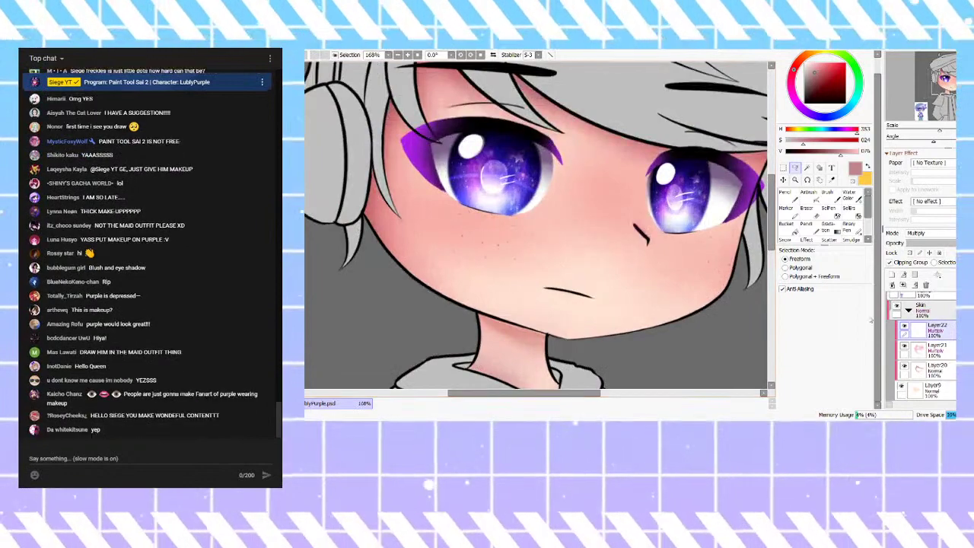
mouse_move(659, 203)
left_mouse_down()
mouse_move(620, 276)
mouse_move(754, 263)
mouse_move(750, 228)
left_mouse_up()
key("ctrl+t")
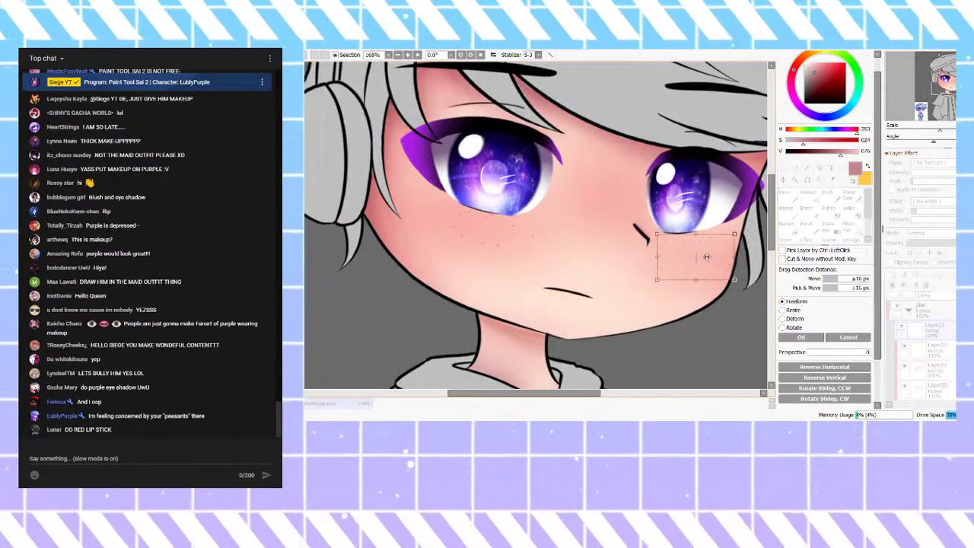
left_click_drag(692, 255, 687, 263)
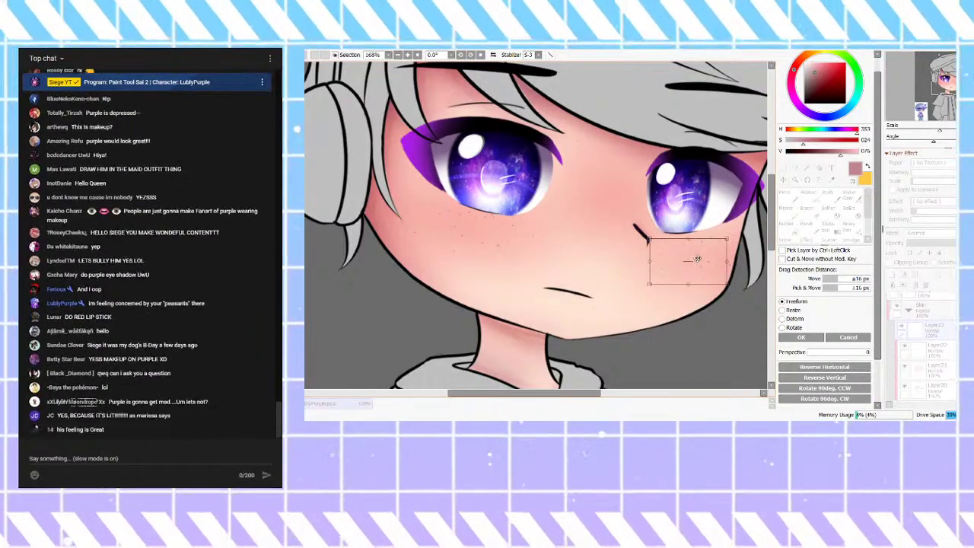
key("Return")
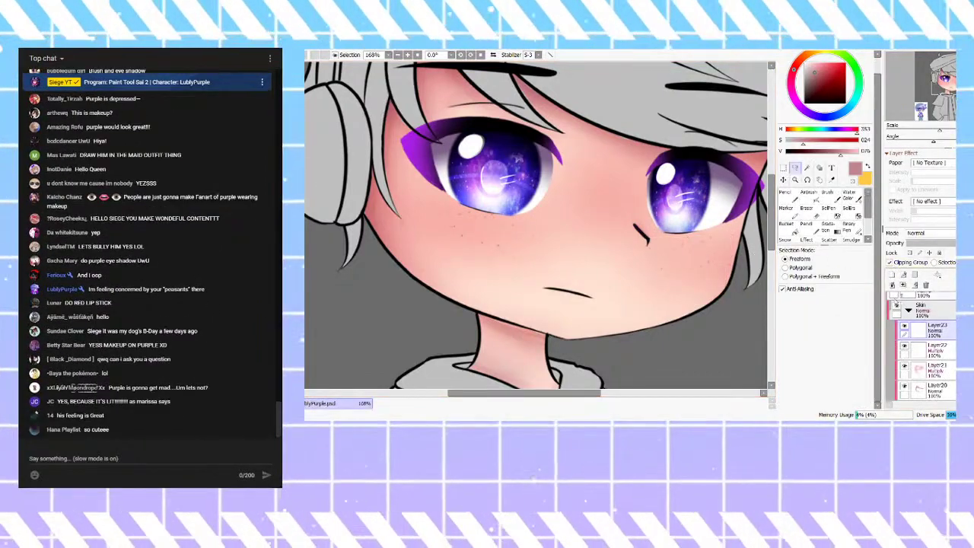
left_click(903, 285)
scroll(652, 270, "down", 3)
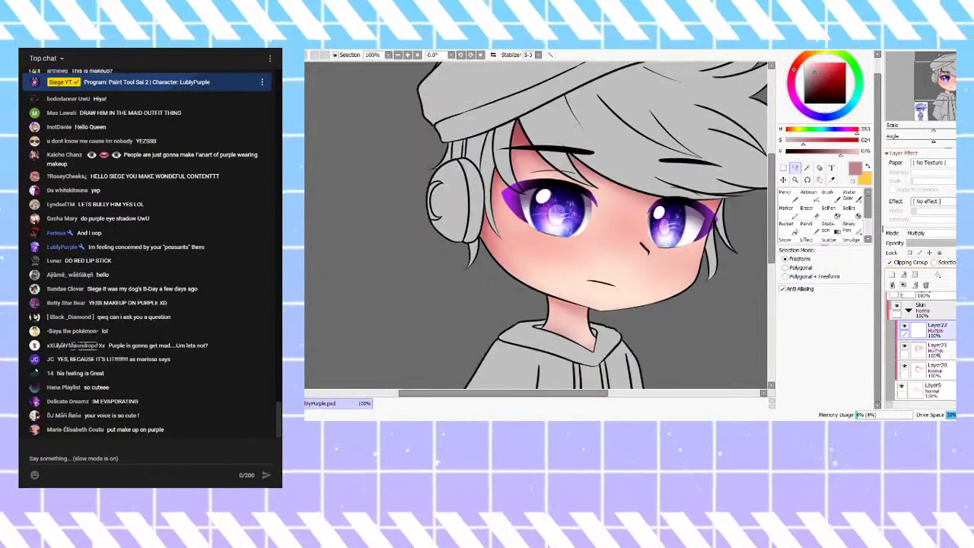
Step: Distort all the freckles on Layer22 with a free transform, widening the lower corners across both cheeks
key("ctrl+t")
left_click_drag(514, 281, 508, 273)
left_click_drag(717, 279, 725, 288)
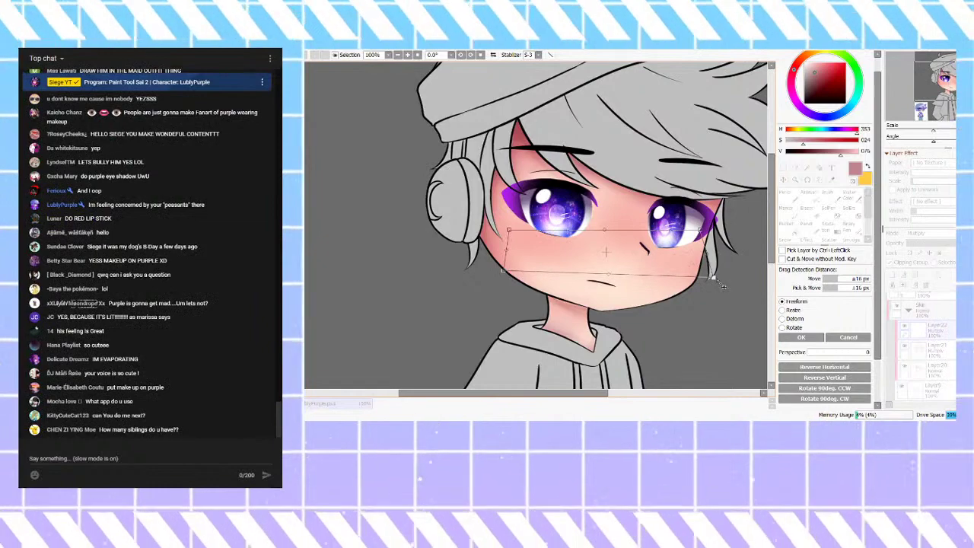
left_click_drag(709, 236, 709, 239)
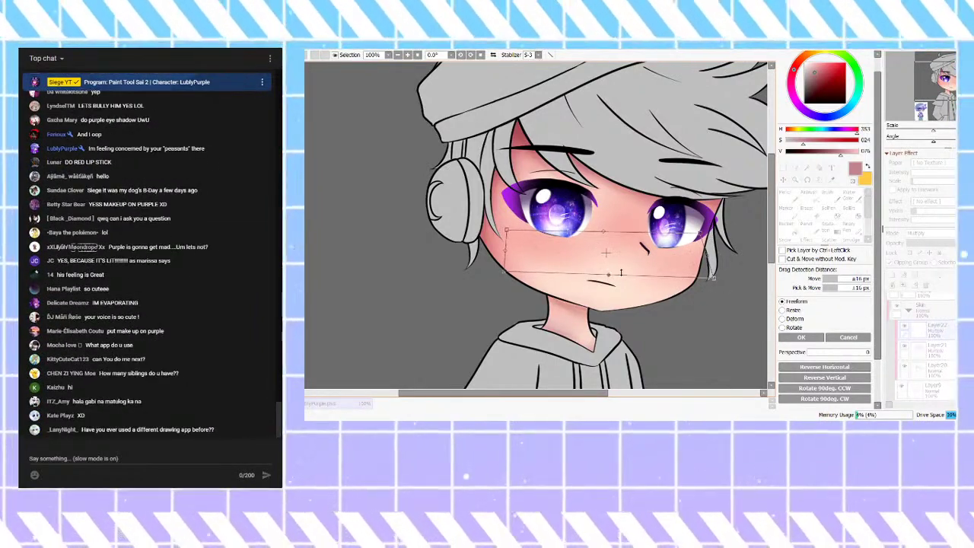
key("Return")
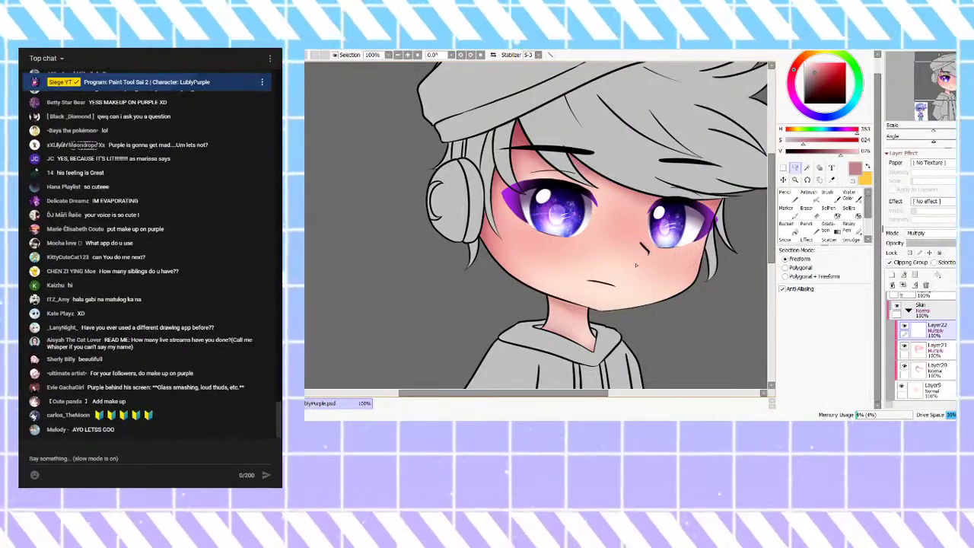
Step: Examine the freckles on the face from several zoom levels
scroll(635, 264, "down", 2)
scroll(652, 228, "up", 2)
scroll(613, 253, "down", 2)
scroll(575, 292, "up", 4)
scroll(545, 272, "down", 2)
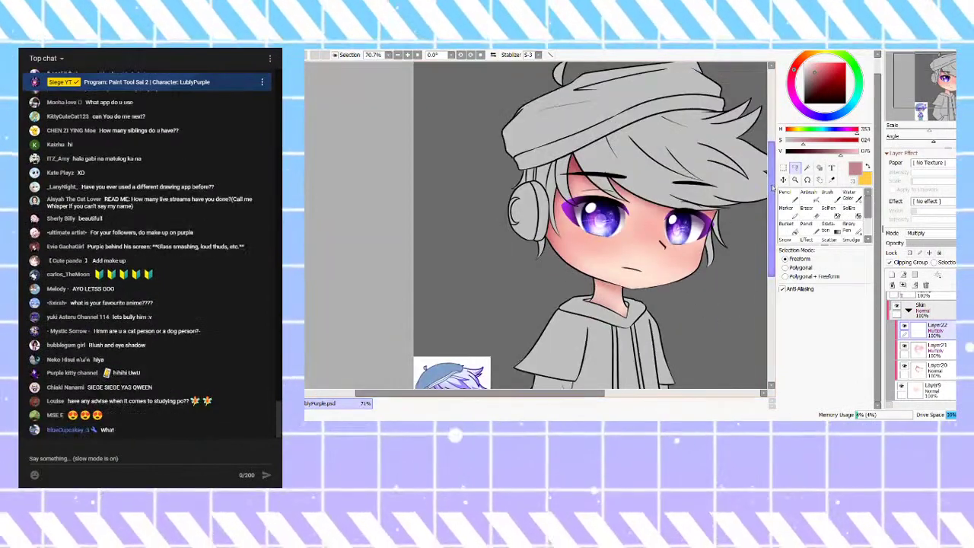
scroll(593, 242, "up", 3)
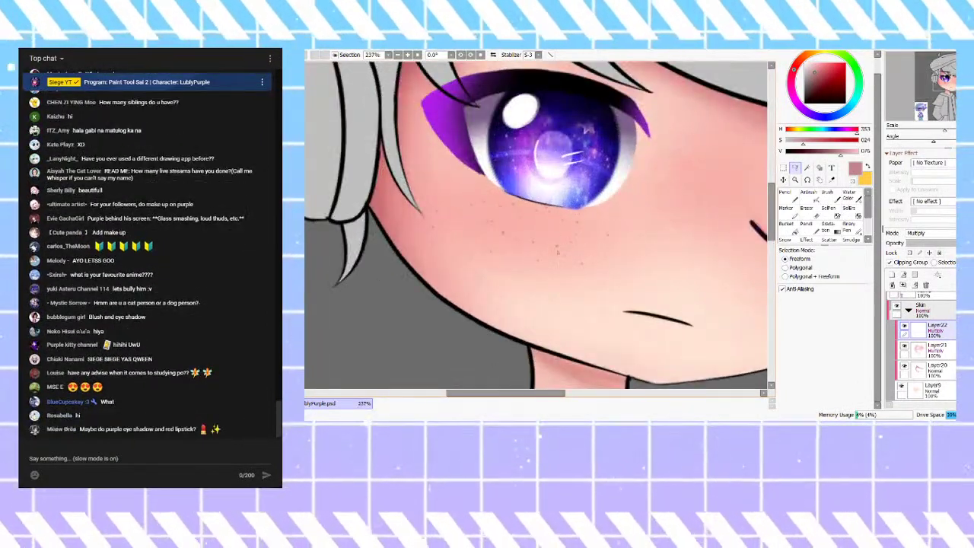
scroll(558, 250, "down", 3)
scroll(534, 246, "up", 3)
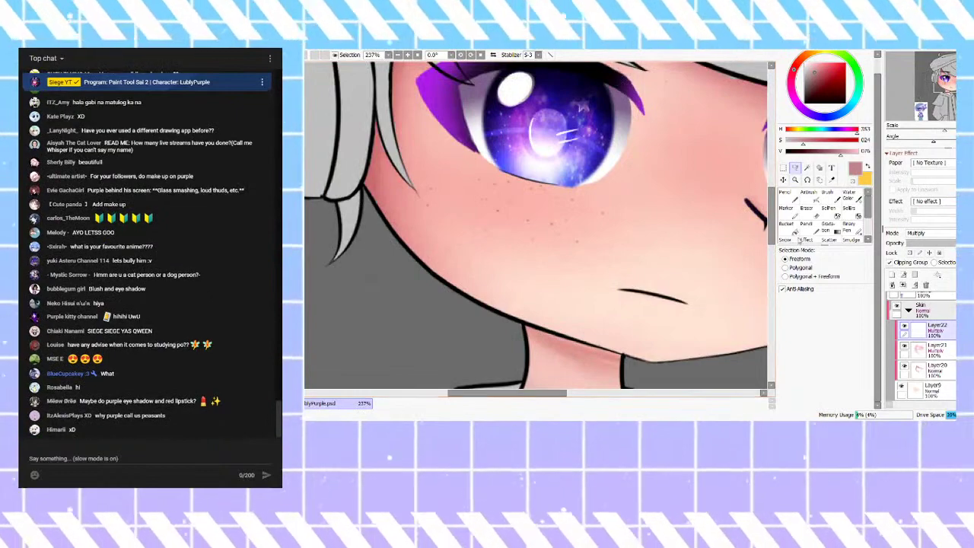
Step: Thin out the freckles on the headphone-side cheek with the Eraser
left_click(811, 207)
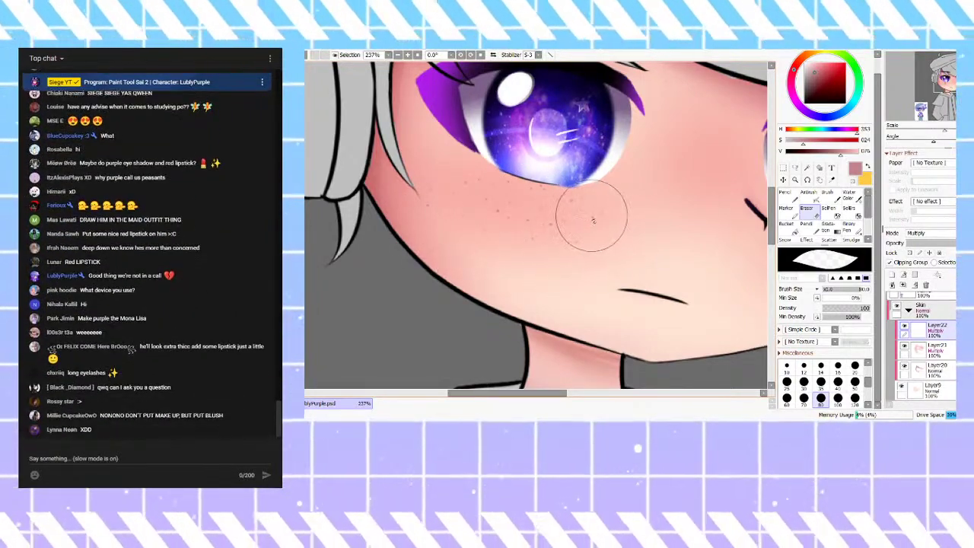
scroll(647, 201, "down", 1)
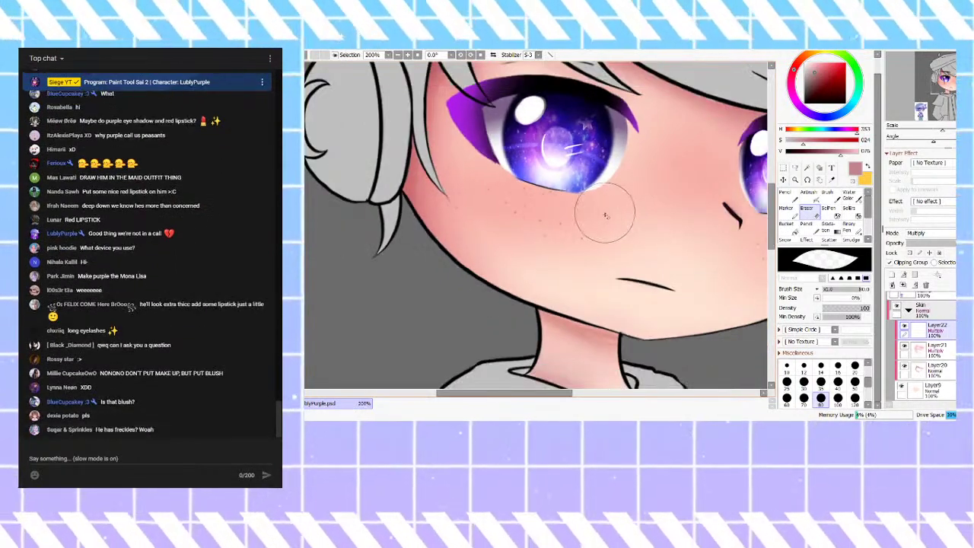
scroll(508, 222, "down", 3)
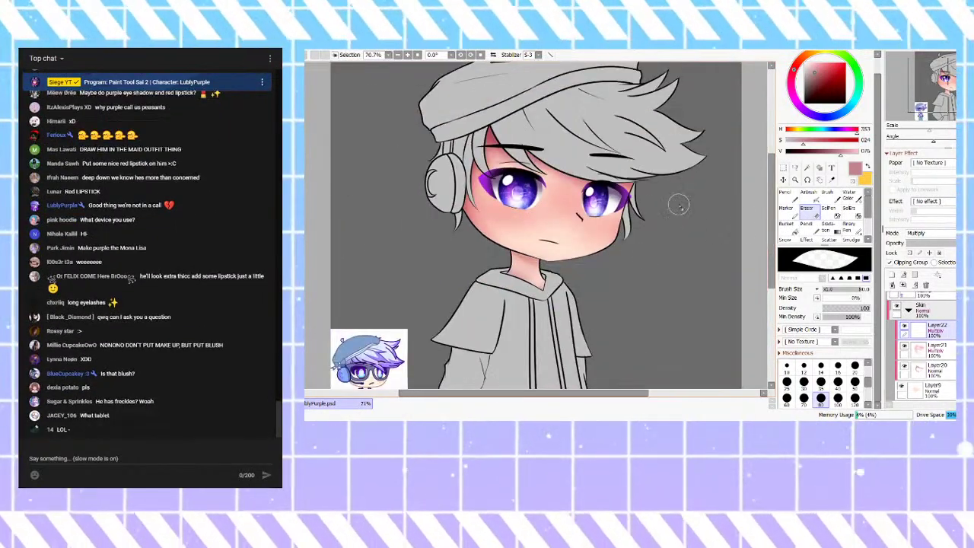
left_click(911, 311)
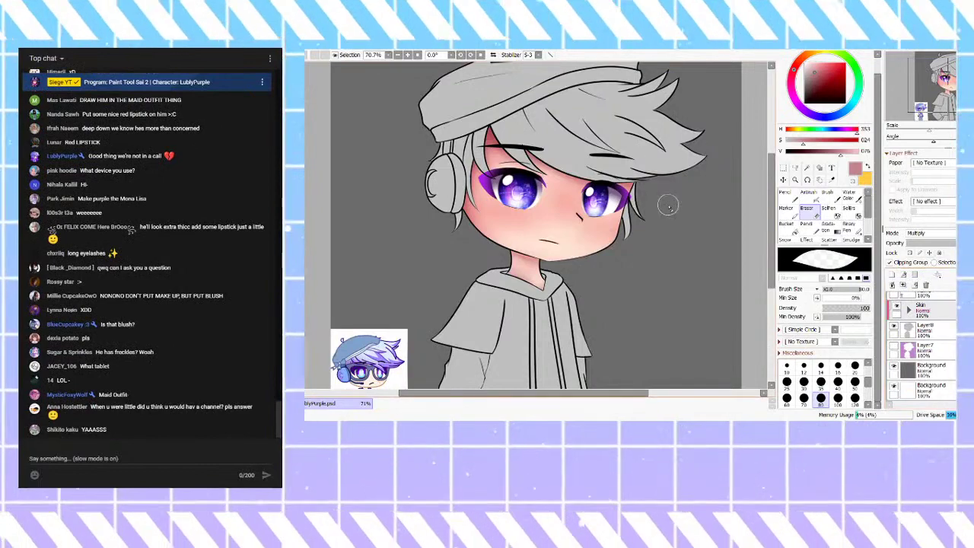
scroll(668, 204, "down", 2)
left_click(909, 308)
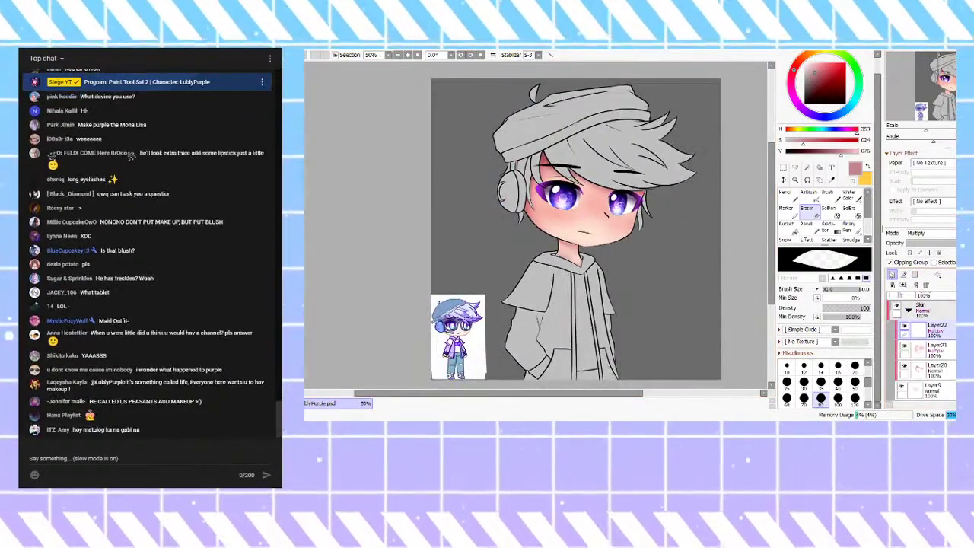
Step: Add a clipped layer above Layer22 and set the Airbrush to size 20 with a pink of saturation 43 and value 91
left_click_drag(830, 76, 810, 67)
left_click(809, 192)
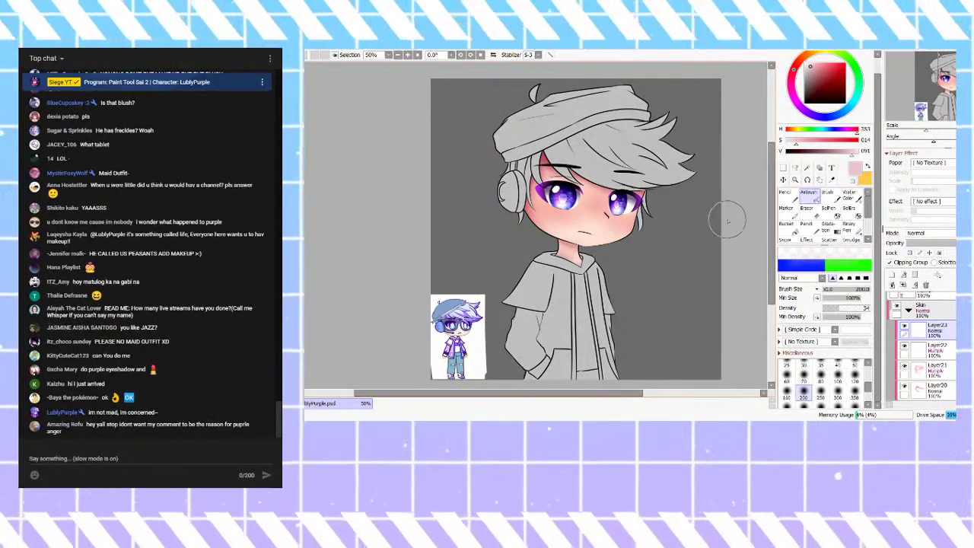
scroll(600, 248, "up", 3)
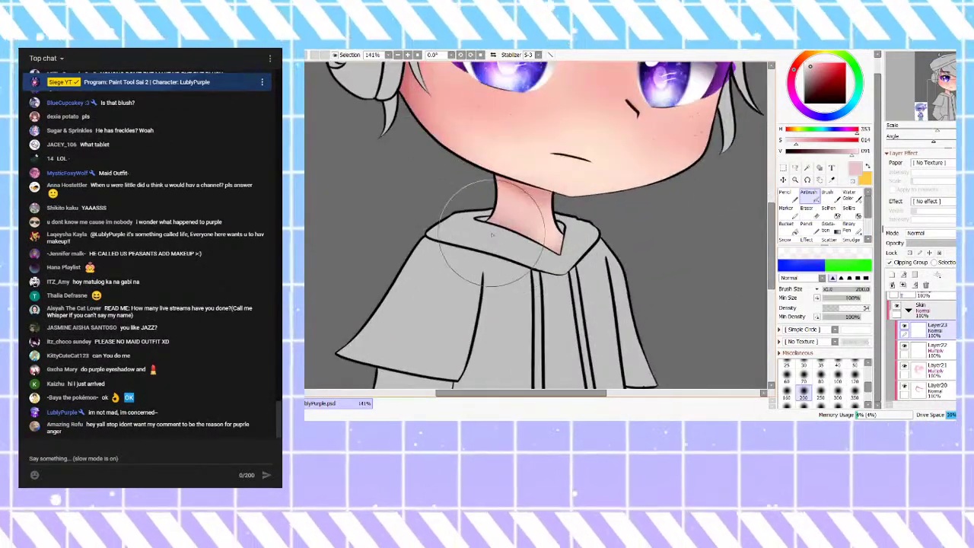
left_click(804, 377)
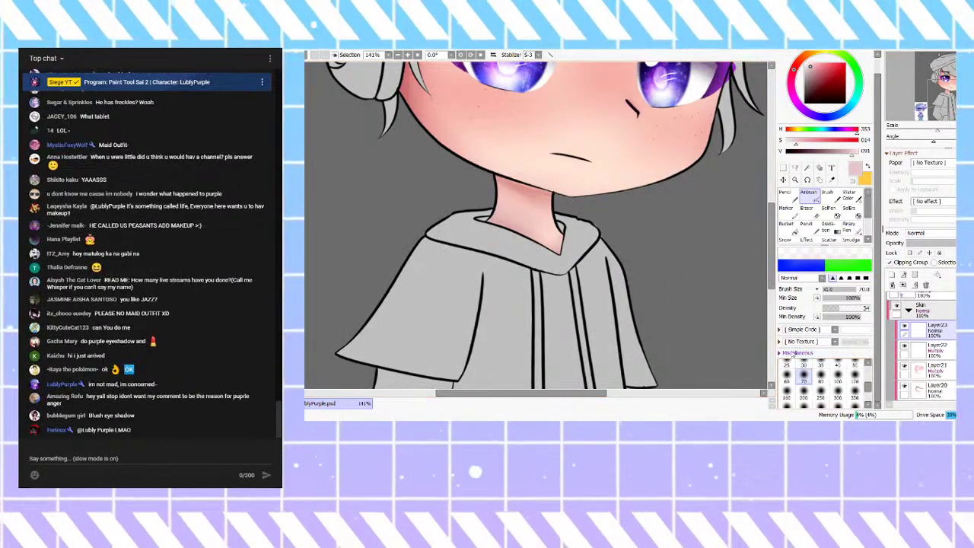
left_click_drag(868, 388, 869, 382)
left_click(854, 378)
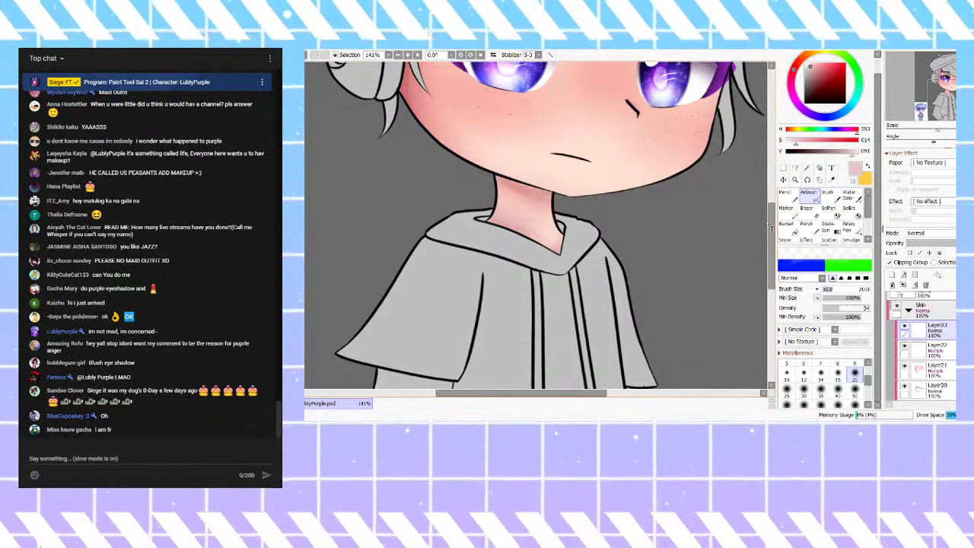
left_click_drag(796, 140, 817, 140)
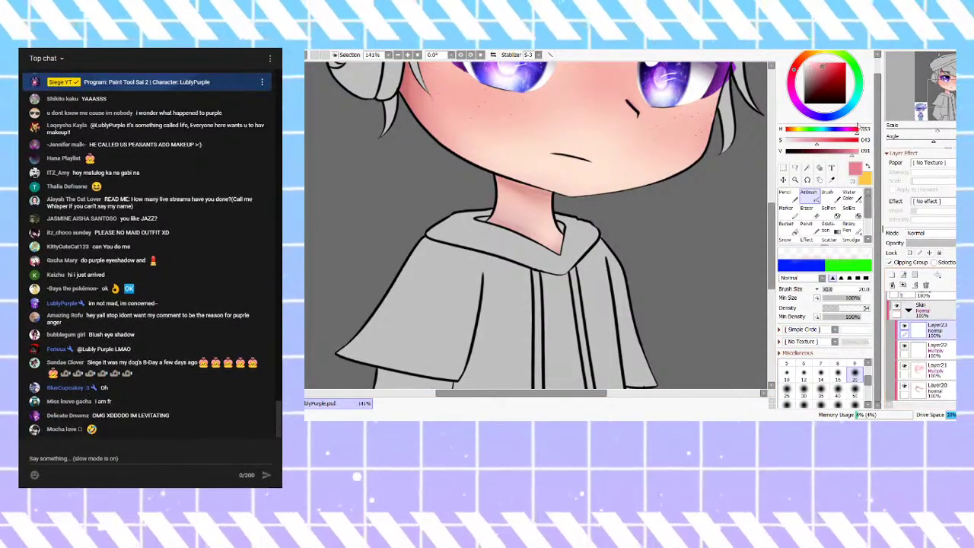
Step: Try an airbrushed pink shading stroke across the neck below the chin on the new clipped layer, and undo it
left_click(928, 257)
left_click_drag(484, 173, 591, 206)
key("ctrl+z")
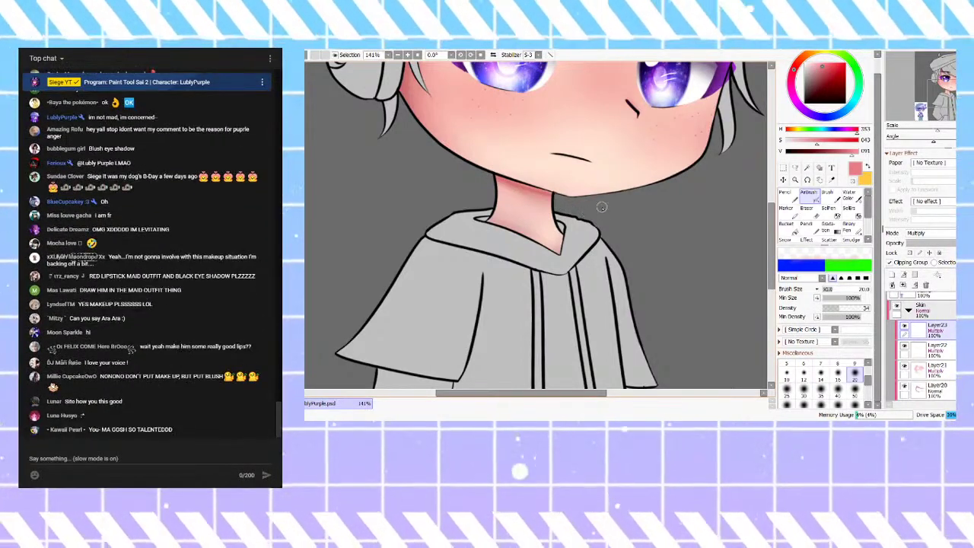
Step: Airbrush a soft pink shadow across the neck just below the chin on the clipped layer
left_click_drag(528, 189, 575, 199)
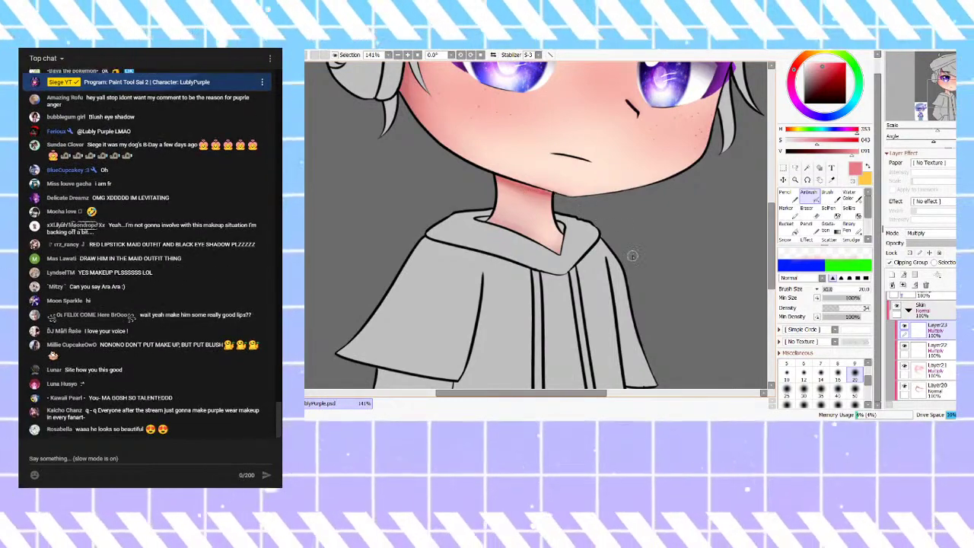
scroll(629, 241, "down", 2)
scroll(608, 229, "up", 2)
scroll(613, 200, "down", 2)
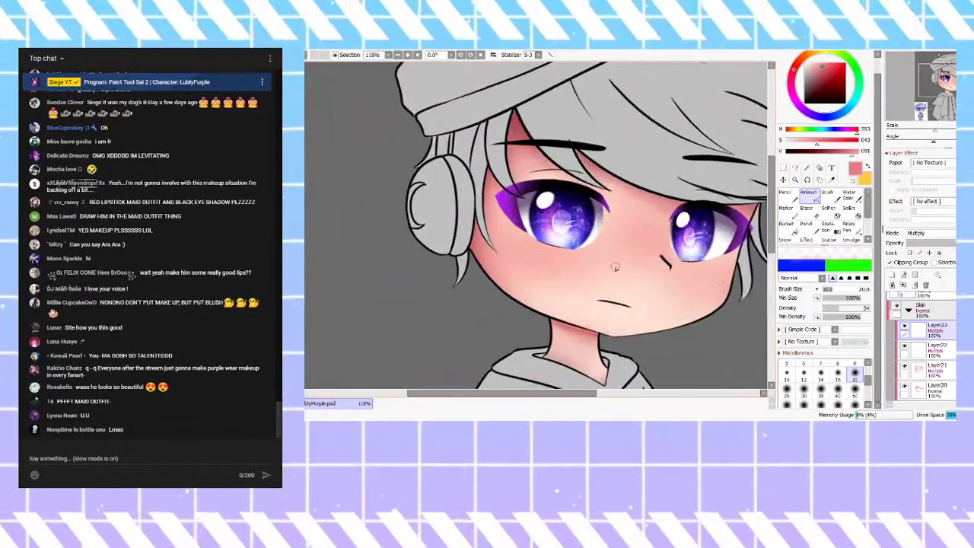
Step: Examine the neck shadow and the face shading from close up and from a distance
scroll(596, 314, "up", 4)
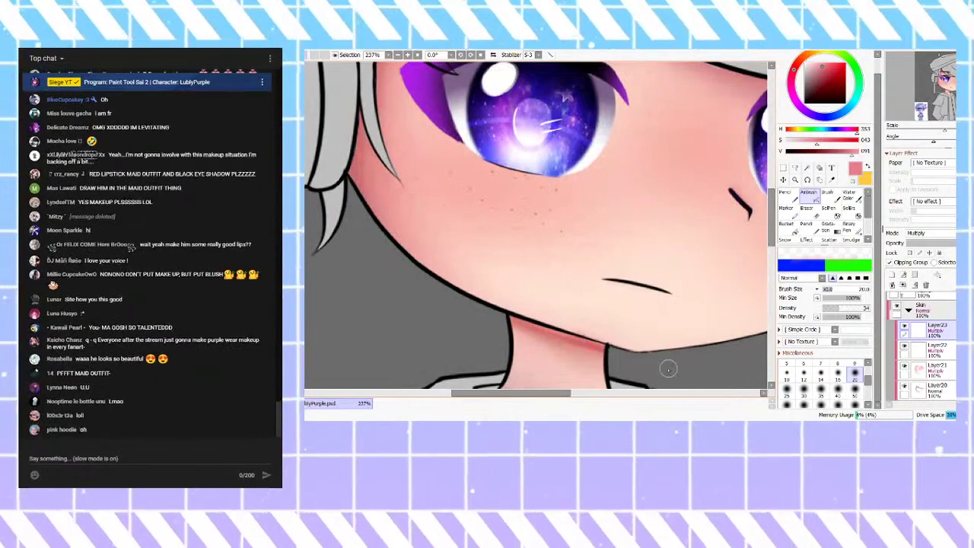
scroll(582, 343, "down", 2)
scroll(584, 265, "up", 2)
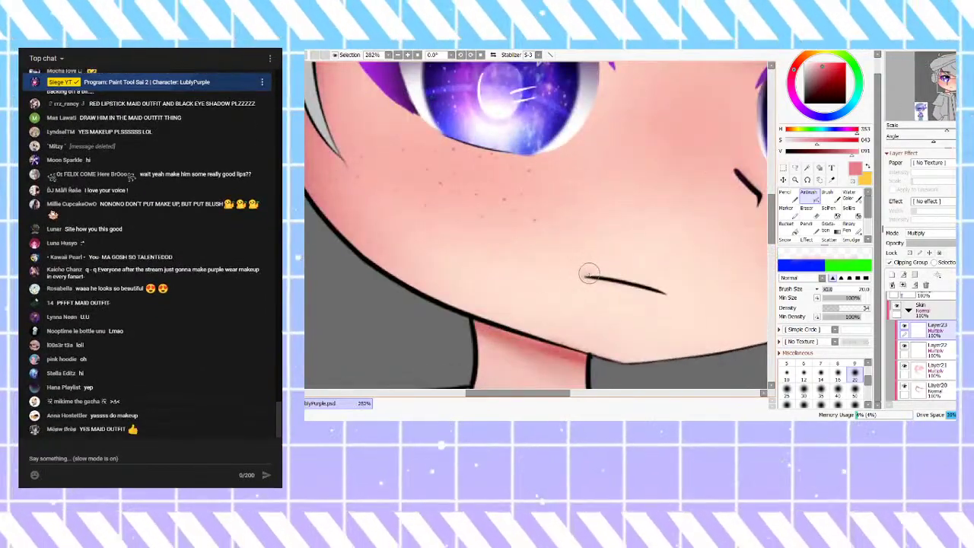
scroll(601, 271, "down", 2)
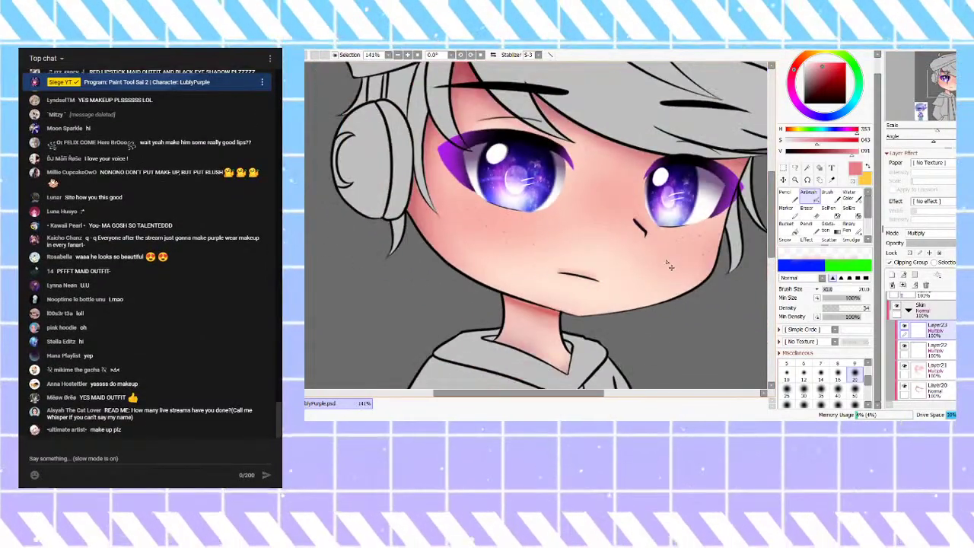
scroll(595, 257, "down", 2)
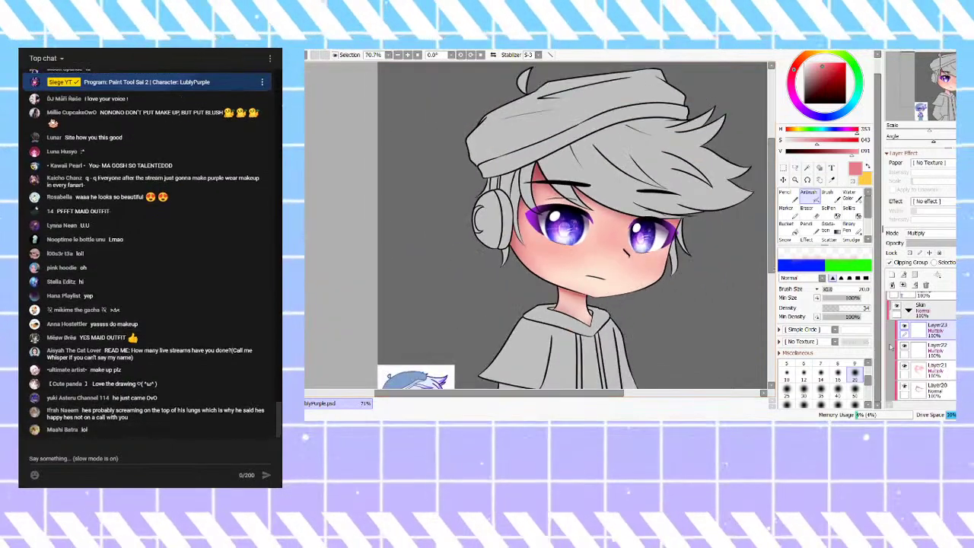
scroll(601, 316, "up", 1)
scroll(600, 316, "up", 3)
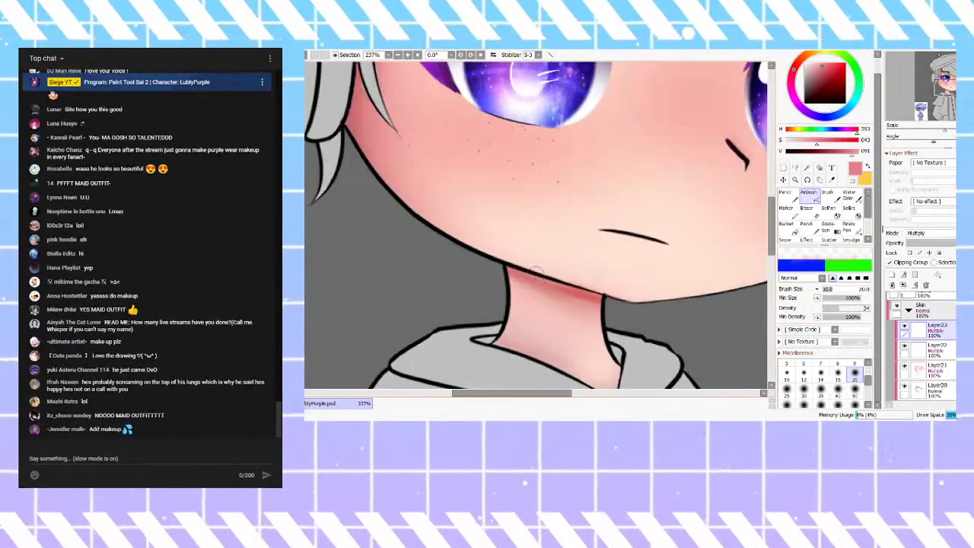
scroll(585, 220, "down", 5)
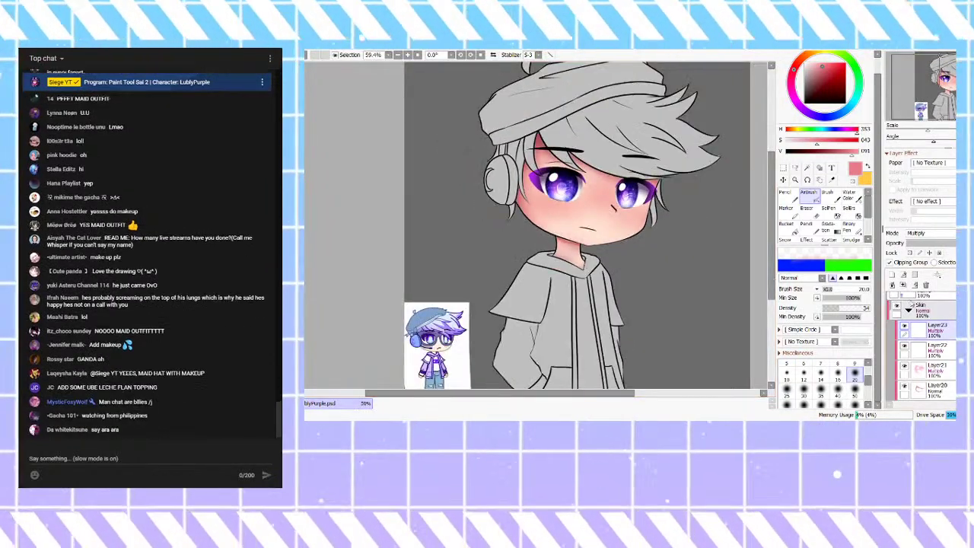
Step: Collapse the Skin folder and add a new normal layer above Layer1
left_click(909, 308)
left_click(894, 274)
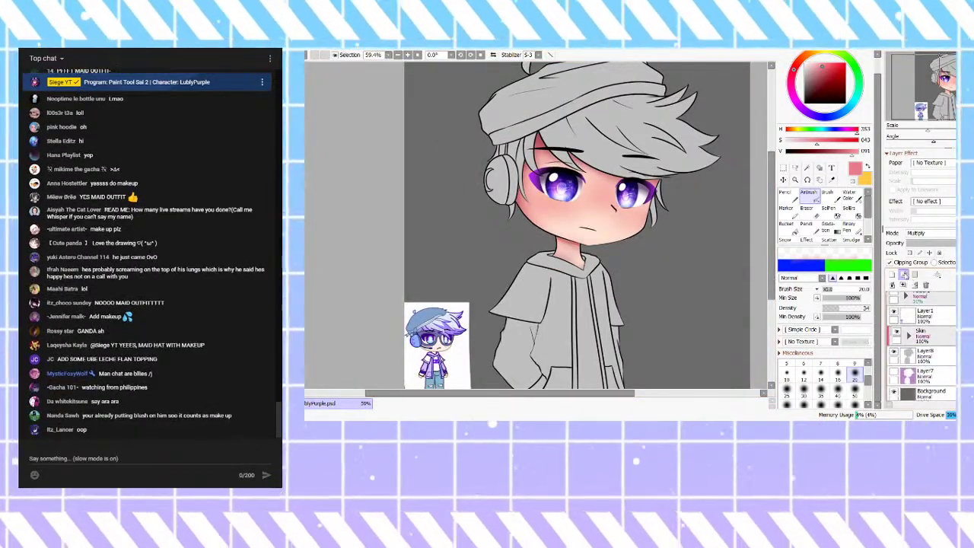
key("ctrl+z")
left_click(909, 336)
left_click(910, 336)
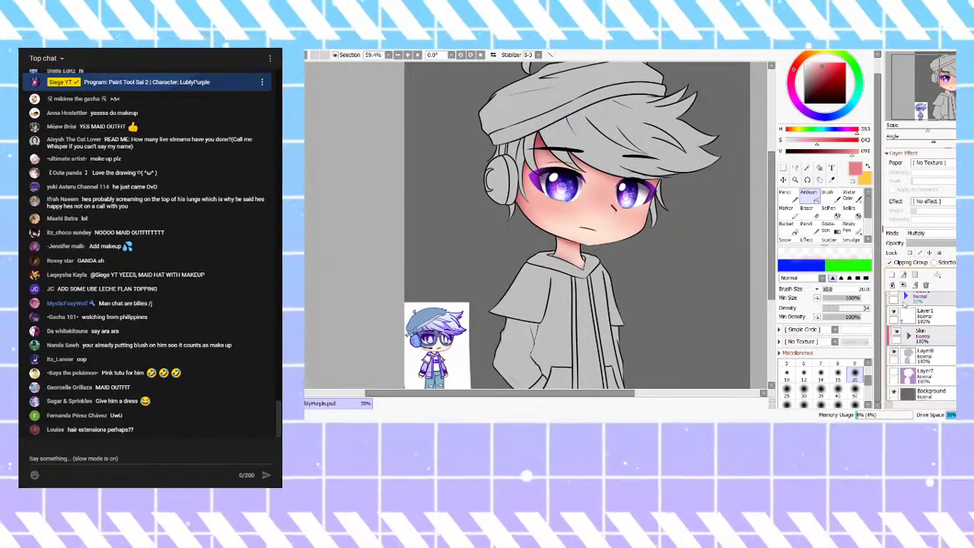
left_click(909, 335)
left_click(909, 336)
left_click(893, 274)
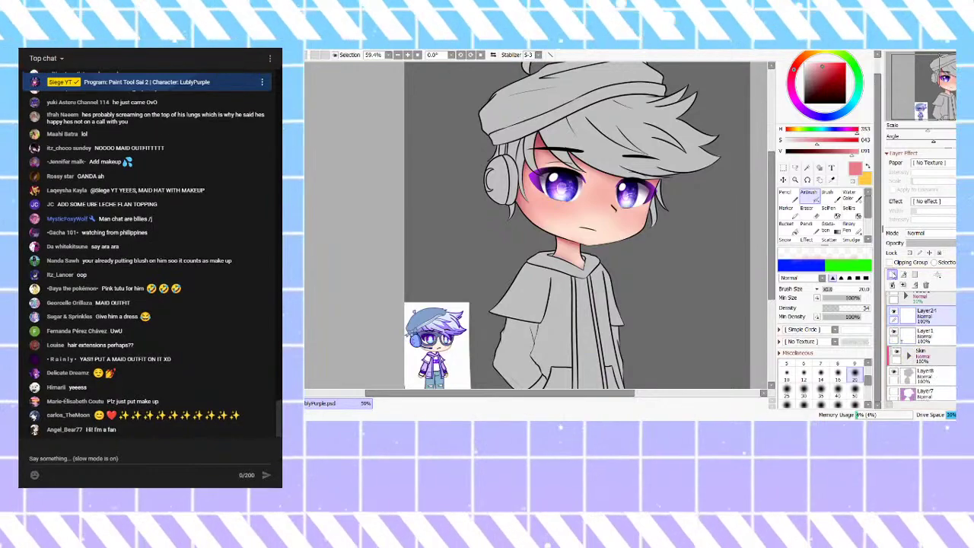
Step: Move Layer24 between Layer1 and the Skin folder and place it inside a new folder named Hair
left_click_drag(917, 314, 921, 338)
left_click(916, 275)
left_click(905, 336)
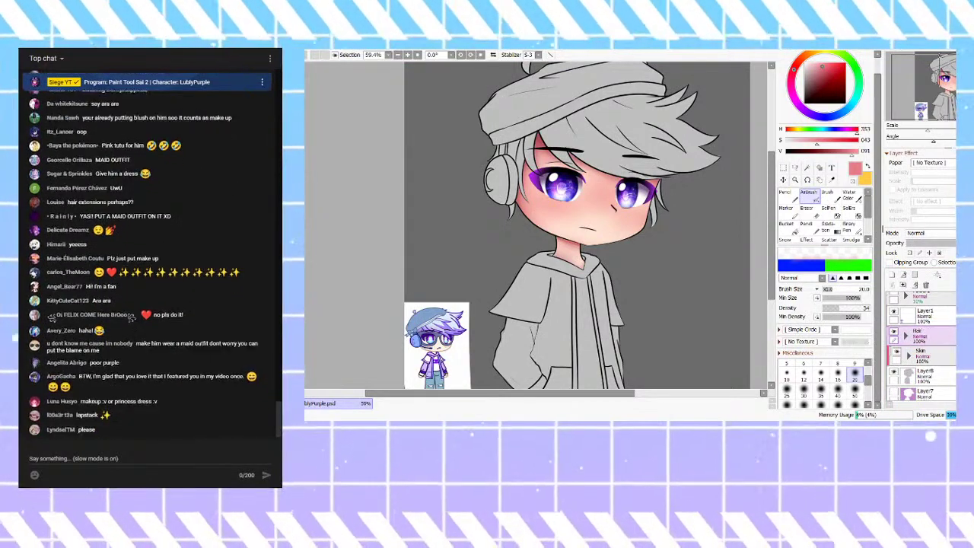
left_click(939, 358)
left_click(906, 336)
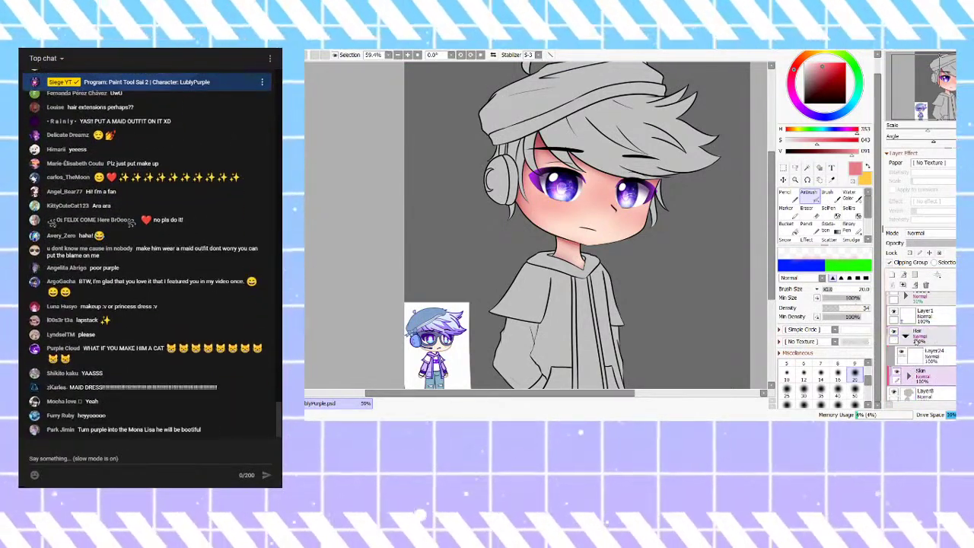
left_click(919, 335)
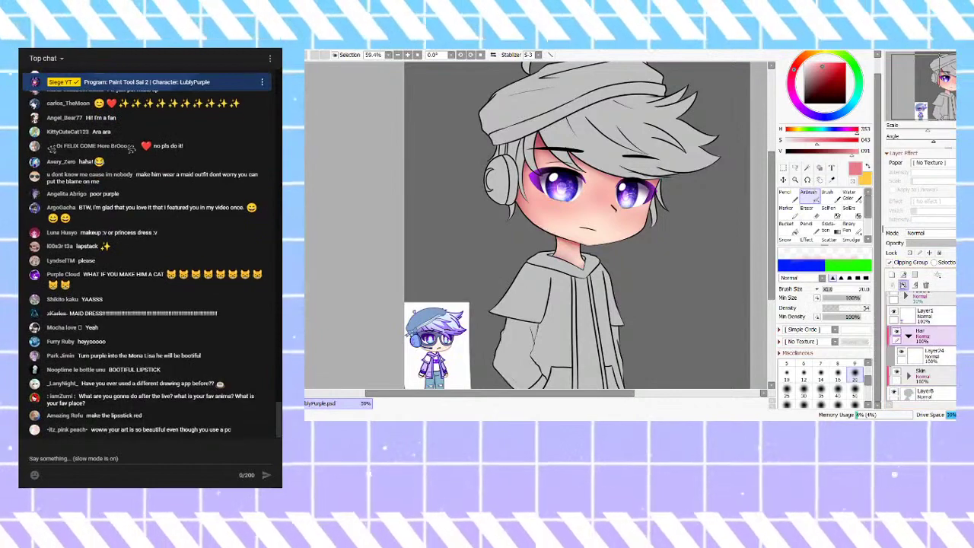
Step: Select Layer24 and sample a pale blue of hue 215, saturation 13 and value 100 from the reference character's hair
left_click(925, 354)
right_click(445, 325)
right_click(448, 318)
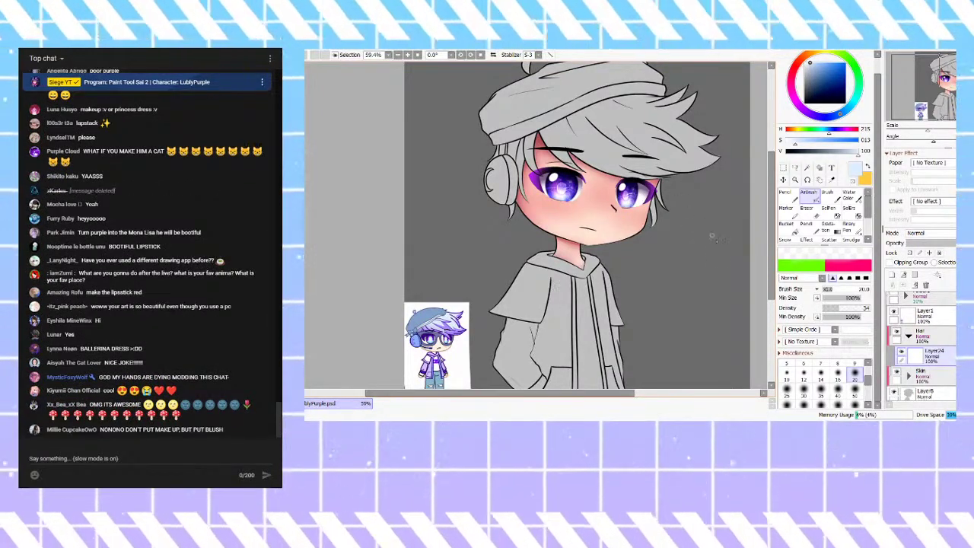
scroll(574, 176, "down", 2)
scroll(567, 188, "up", 4)
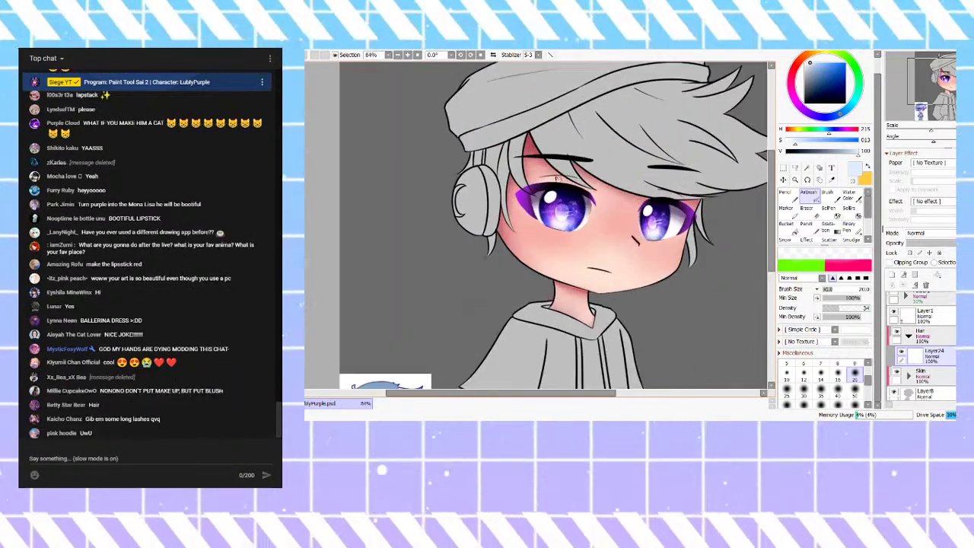
scroll(625, 201, "down", 1)
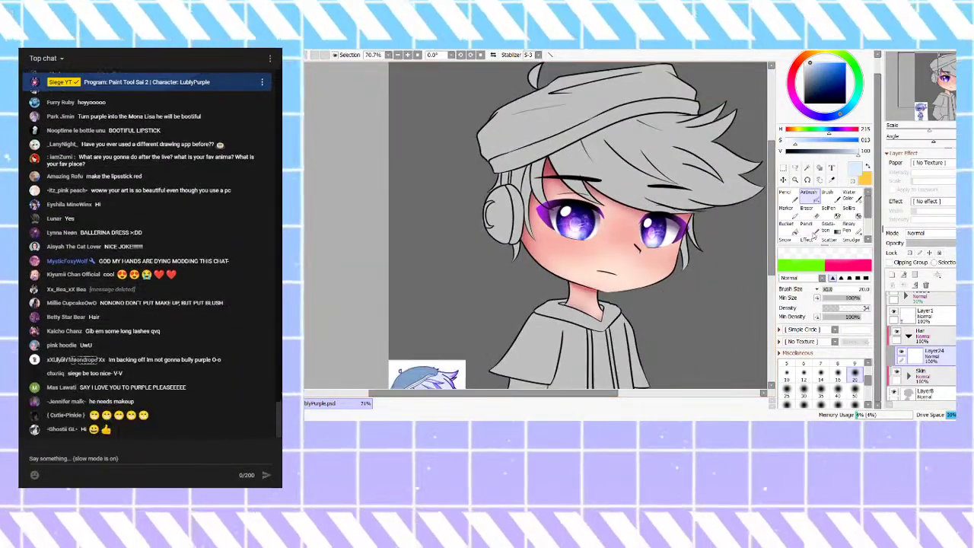
scroll(558, 167, "up", 5)
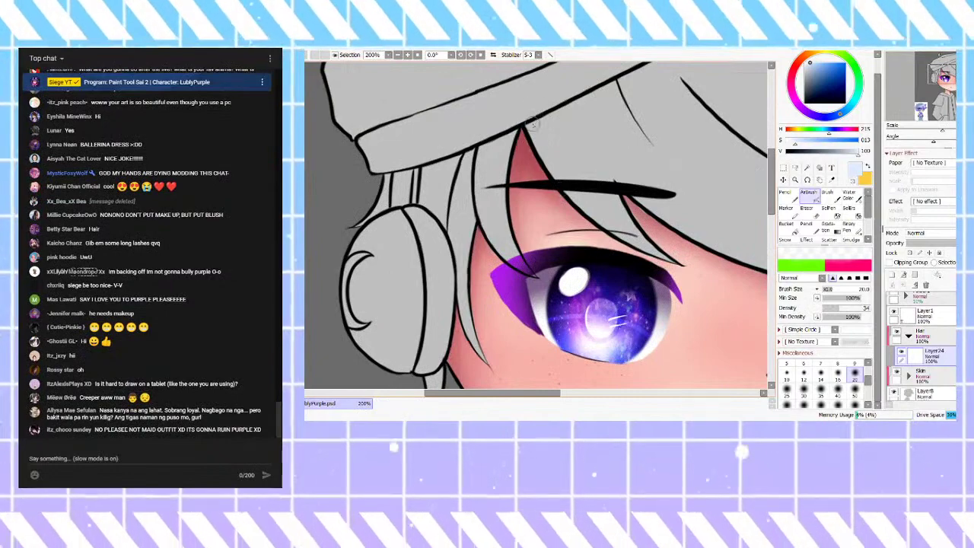
Step: Select Layer9 in the Skin folder and sample its base skin tone, hiding Layer20 to Layer22 only while sampling
scroll(922, 358, "down", 3)
left_click(922, 381)
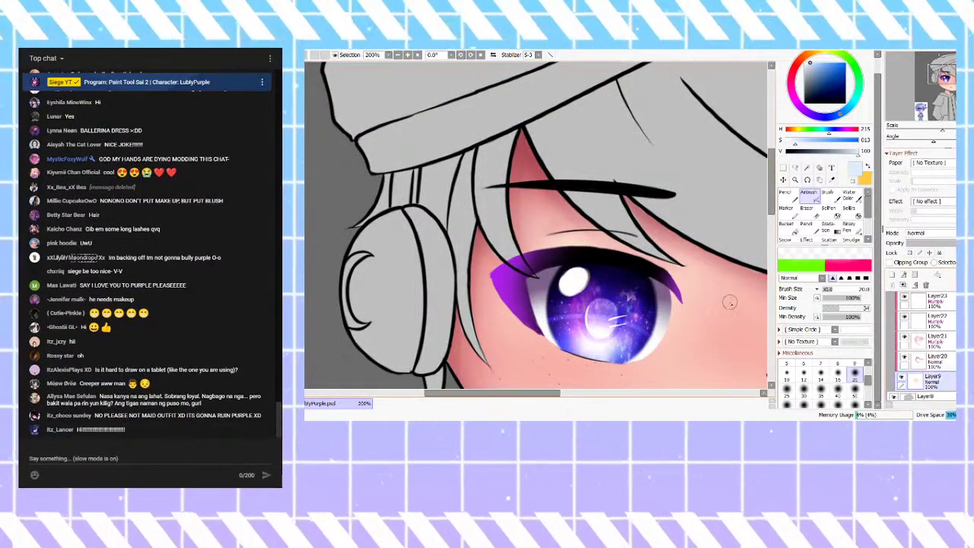
left_click(905, 358)
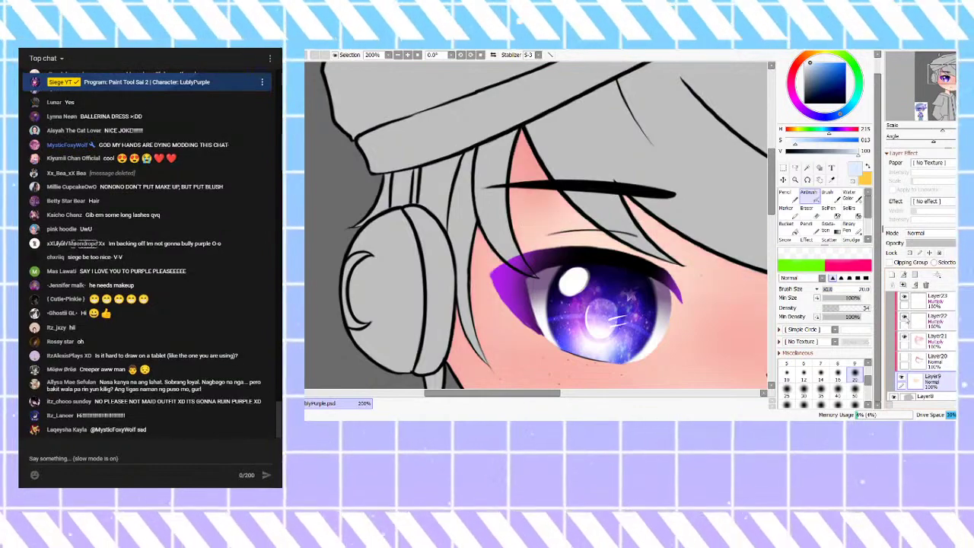
left_click(905, 339)
left_click(739, 304, "alt")
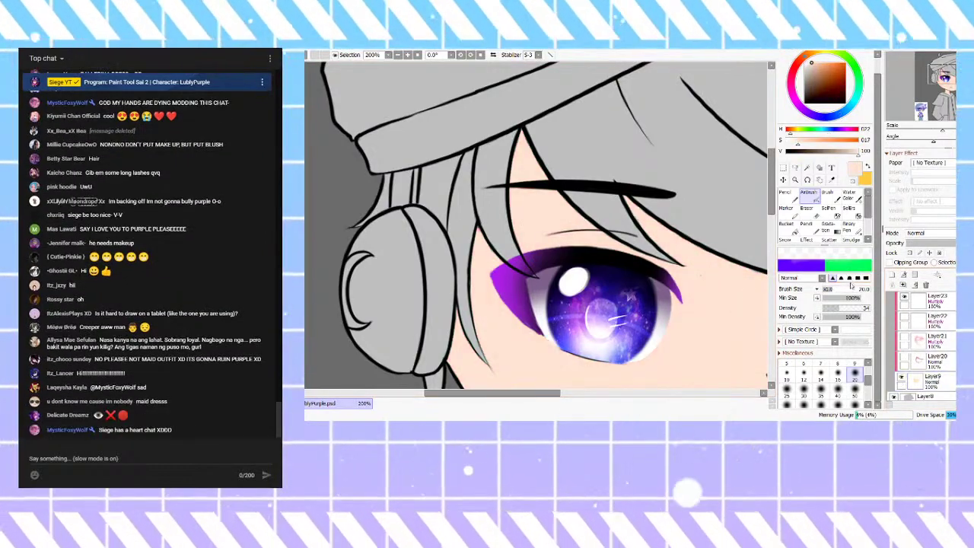
left_click(905, 339)
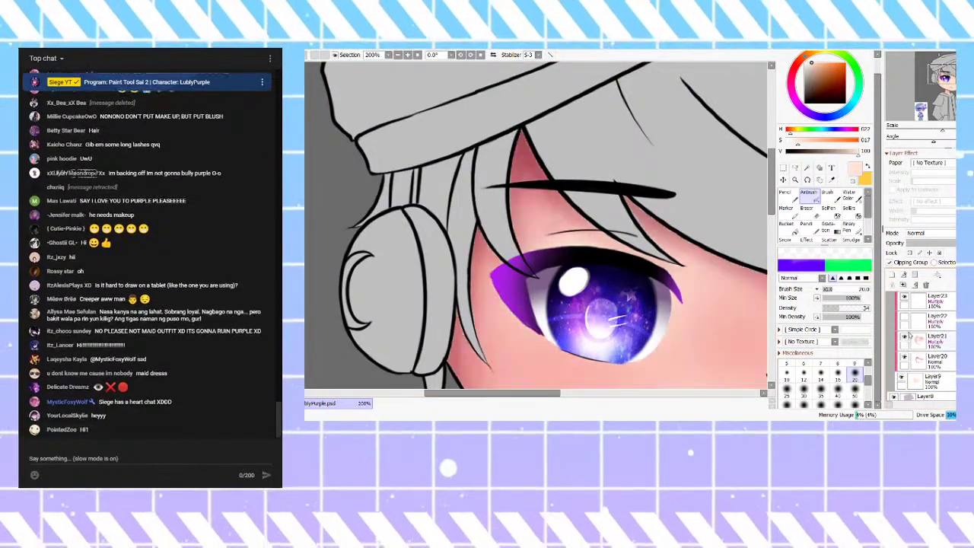
left_click(949, 375)
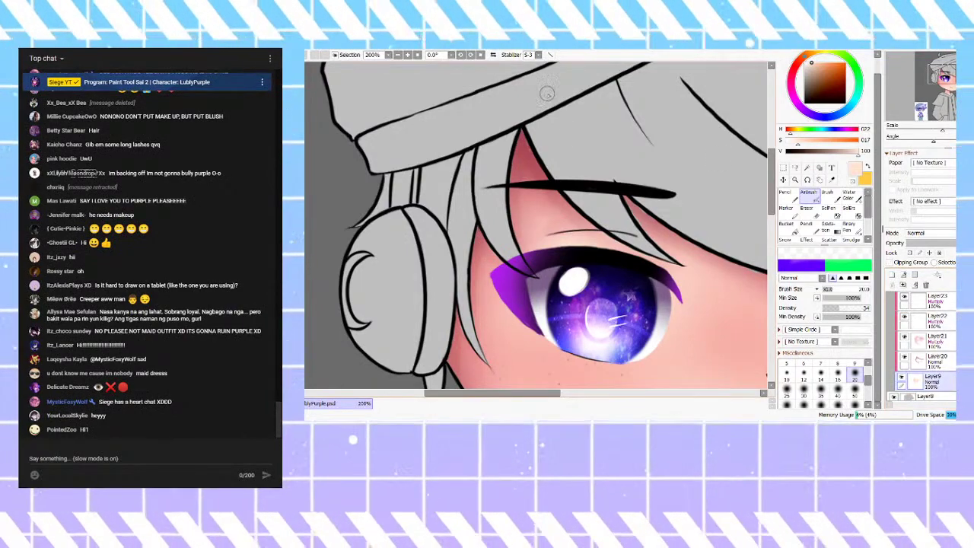
Step: Touch up the base skin on Layer9 along the triangular gap between the hair strands below the hat, using the Pencil at size 25
scroll(518, 129, "up", 3)
mouse_move(525, 169)
left_mouse_down()
mouse_move(507, 120)
mouse_move(496, 140)
mouse_move(500, 115)
left_mouse_up()
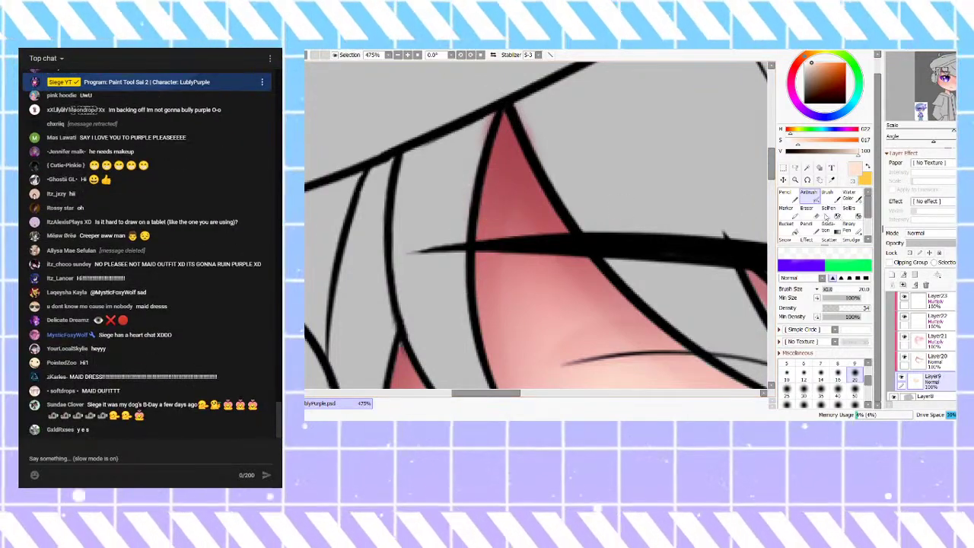
left_click(786, 194)
left_click_drag(493, 114, 479, 152)
left_click_drag(518, 107, 537, 157)
left_click_drag(519, 123, 531, 144)
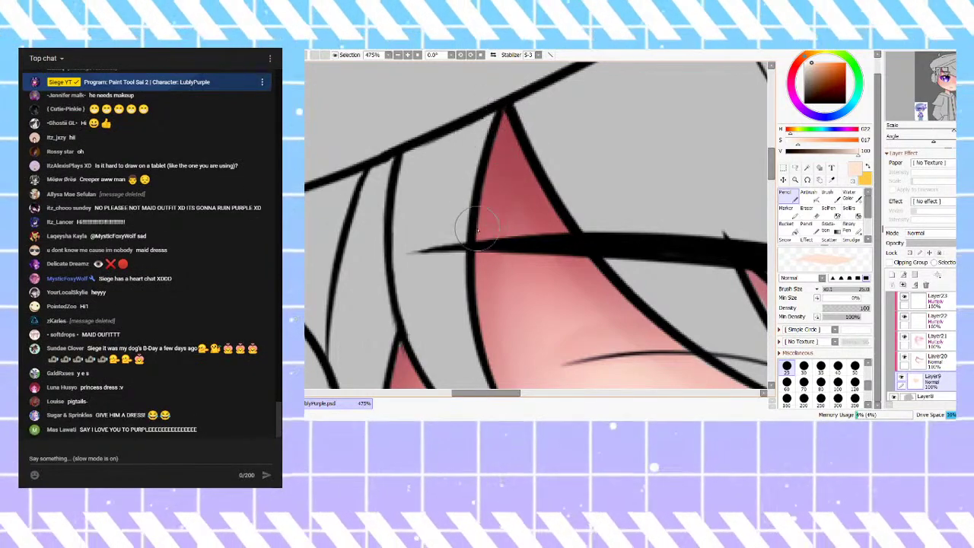
left_click_drag(491, 199, 507, 173)
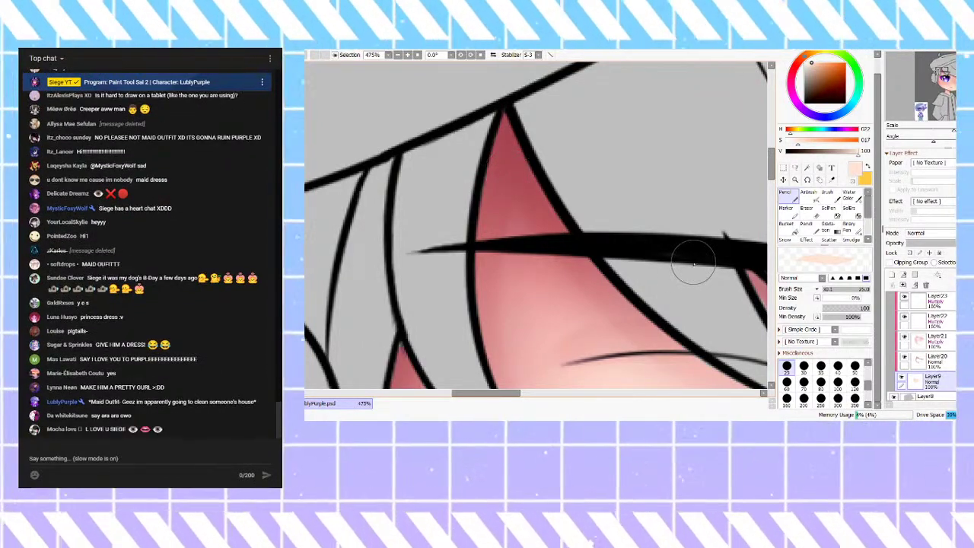
Step: Examine the skin edges along the hair strands beside the headphone for unfilled or overflowing colour
scroll(612, 163, "down", 4)
scroll(539, 259, "up", 8)
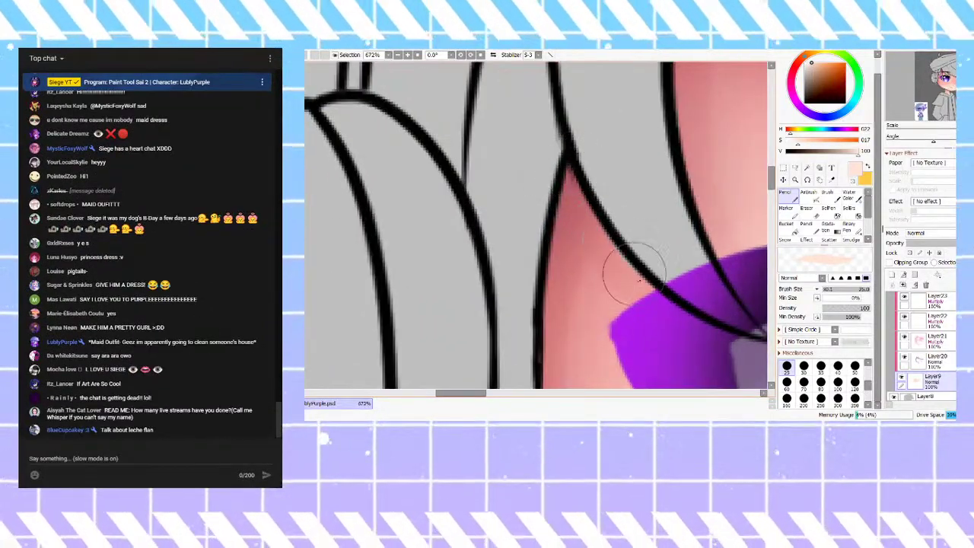
scroll(567, 217, "down", 4)
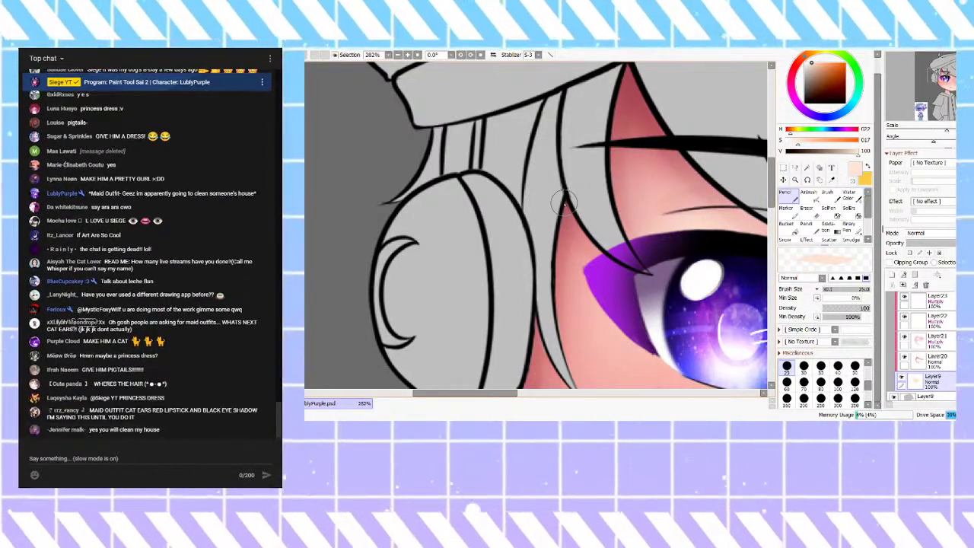
scroll(568, 187, "up", 2)
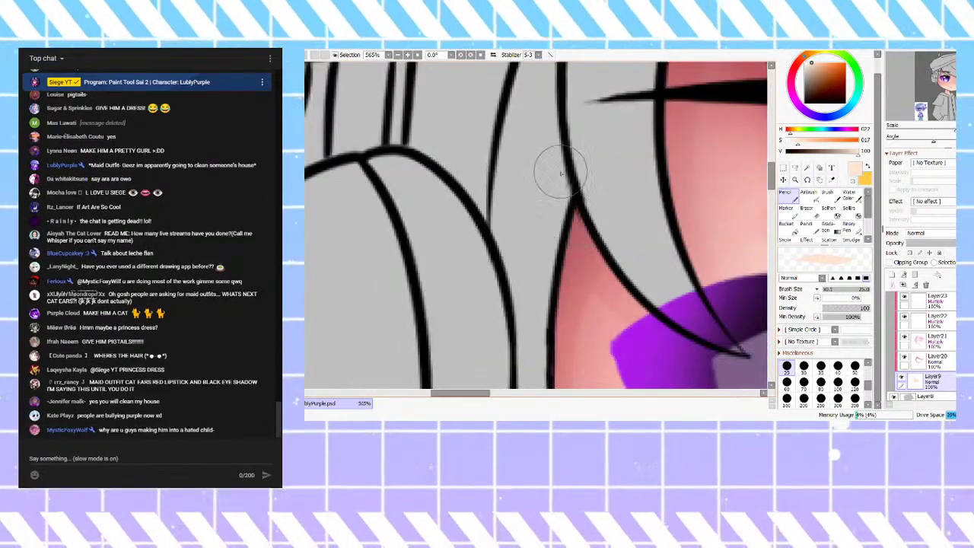
scroll(562, 172, "down", 4)
scroll(558, 227, "up", 3)
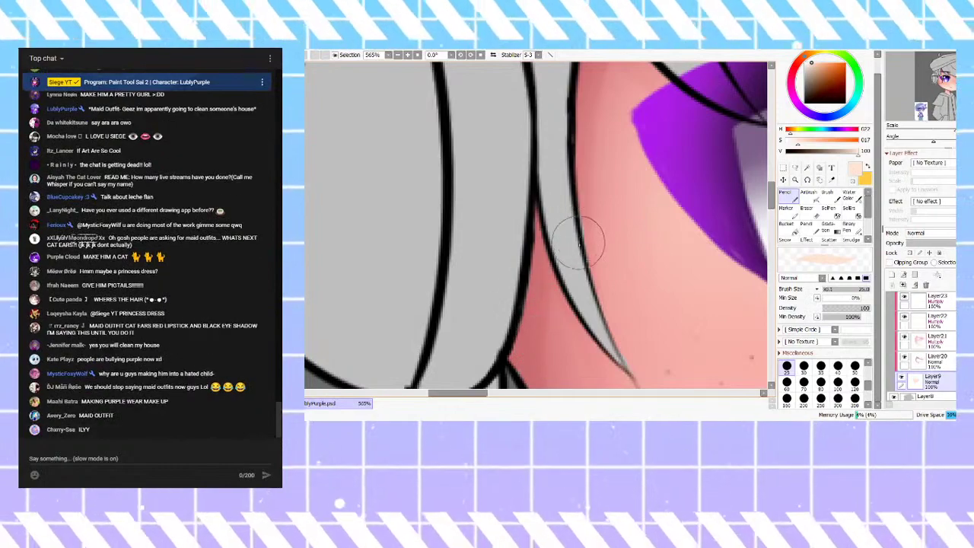
scroll(586, 243, "down", 4)
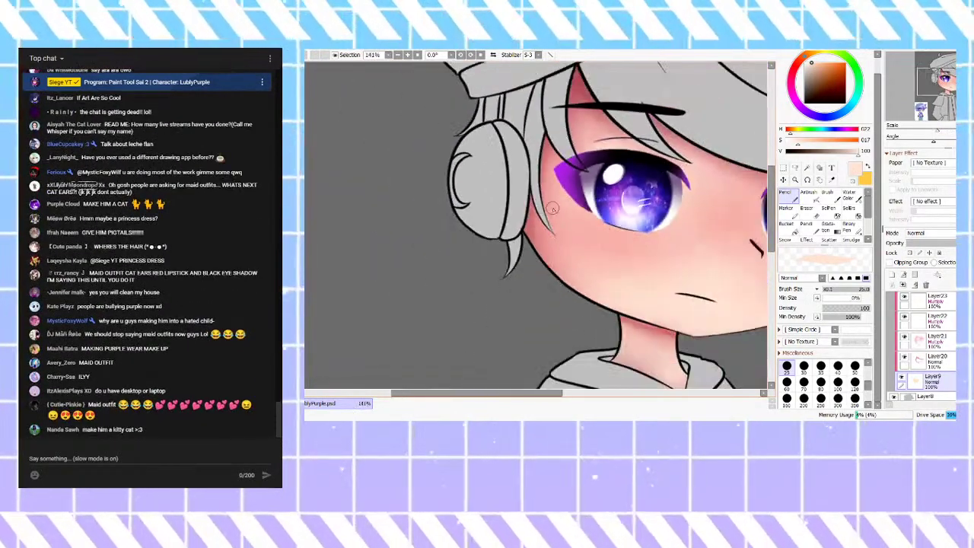
Step: Examine the skin edges under the fringe and around both eyes at high zoom, and check the whole face
scroll(543, 215, "down", 3)
scroll(693, 185, "up", 8)
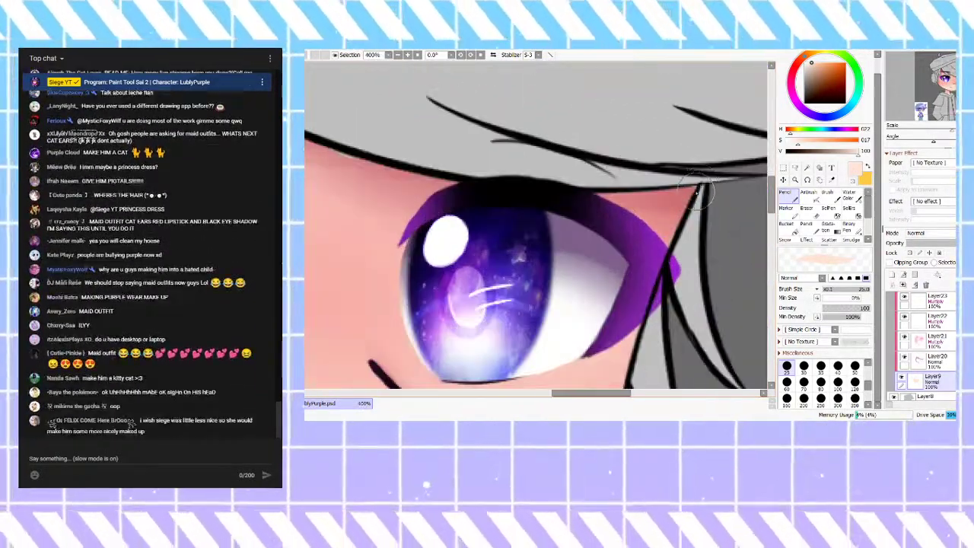
scroll(683, 169, "down", 3)
scroll(681, 169, "down", 2)
scroll(598, 133, "up", 5)
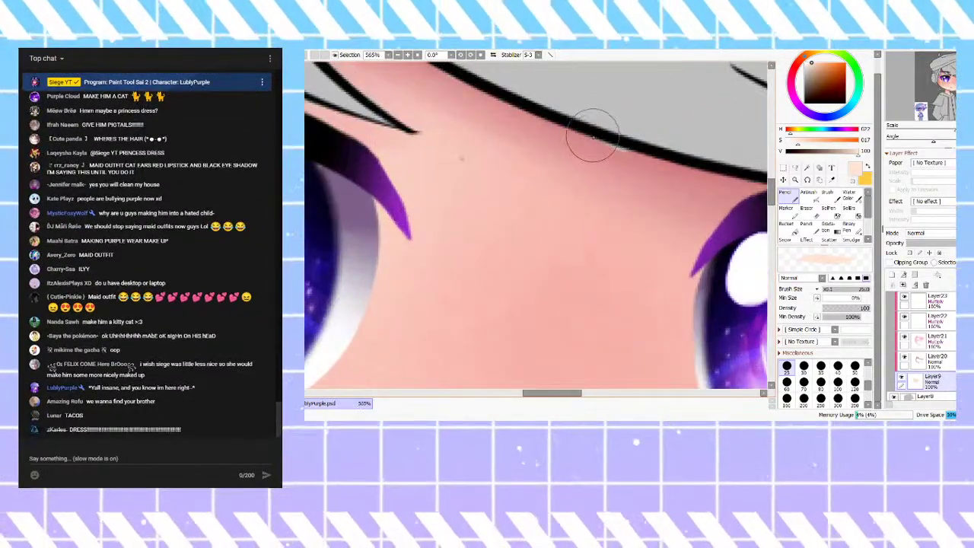
scroll(648, 163, "down", 3)
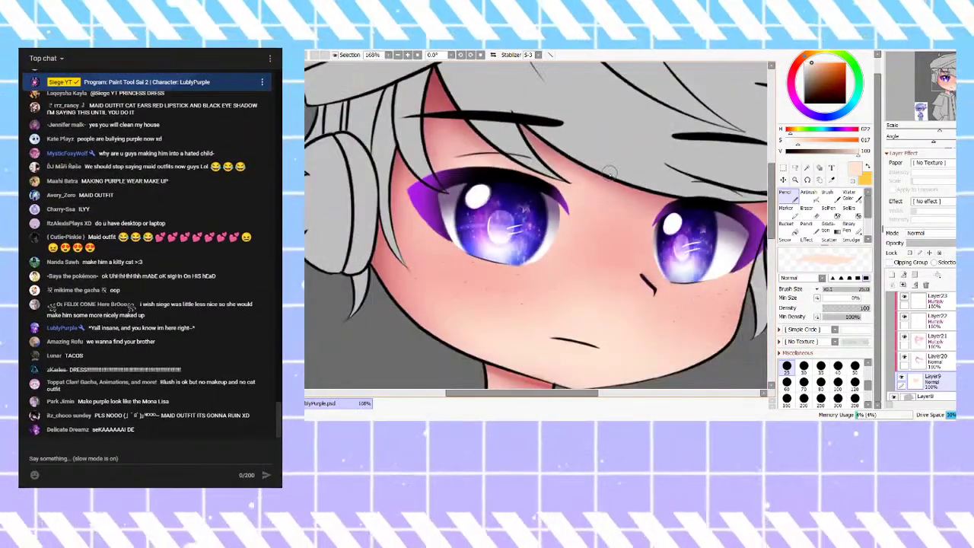
scroll(590, 151, "up", 3)
scroll(590, 150, "up", 3)
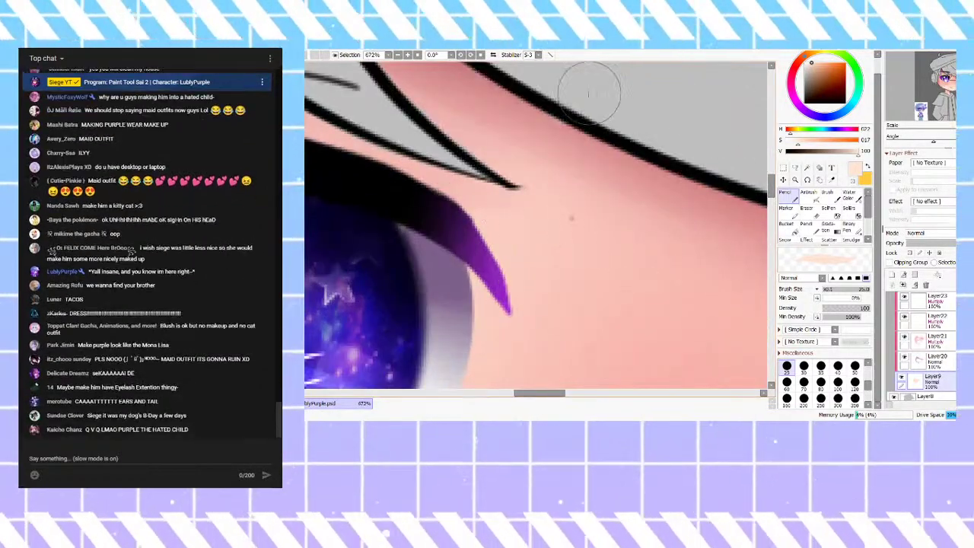
scroll(593, 152, "down", 3)
scroll(536, 149, "up", 2)
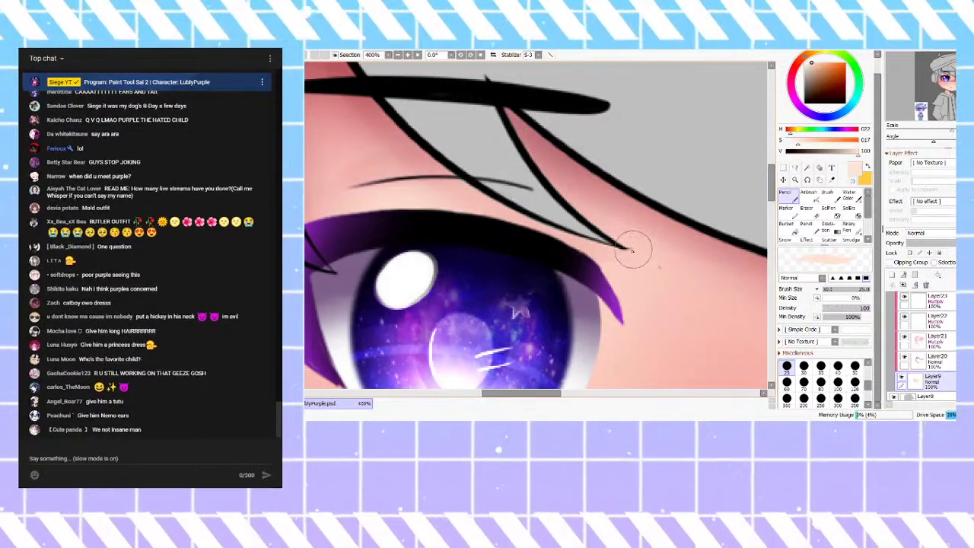
scroll(611, 265, "down", 5)
scroll(466, 181, "up", 5)
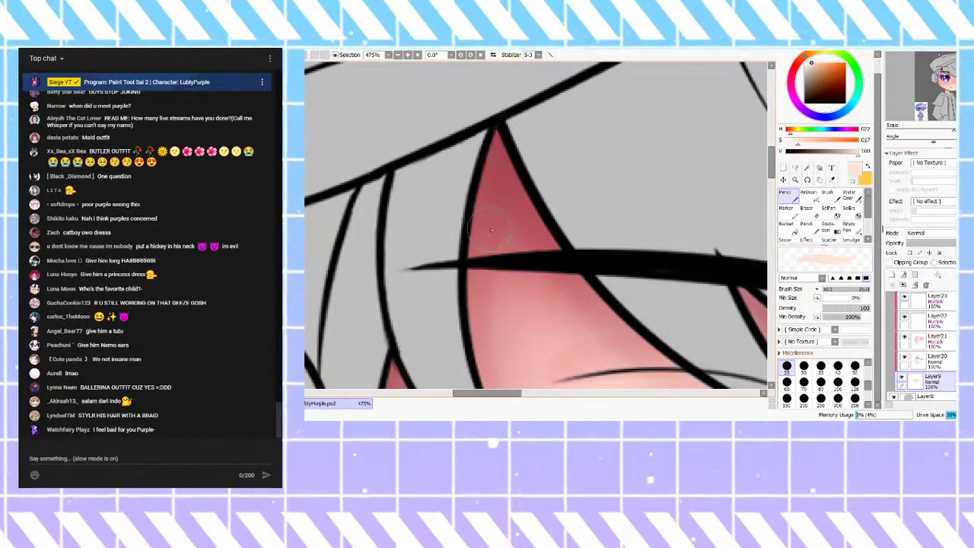
scroll(485, 236, "down", 6)
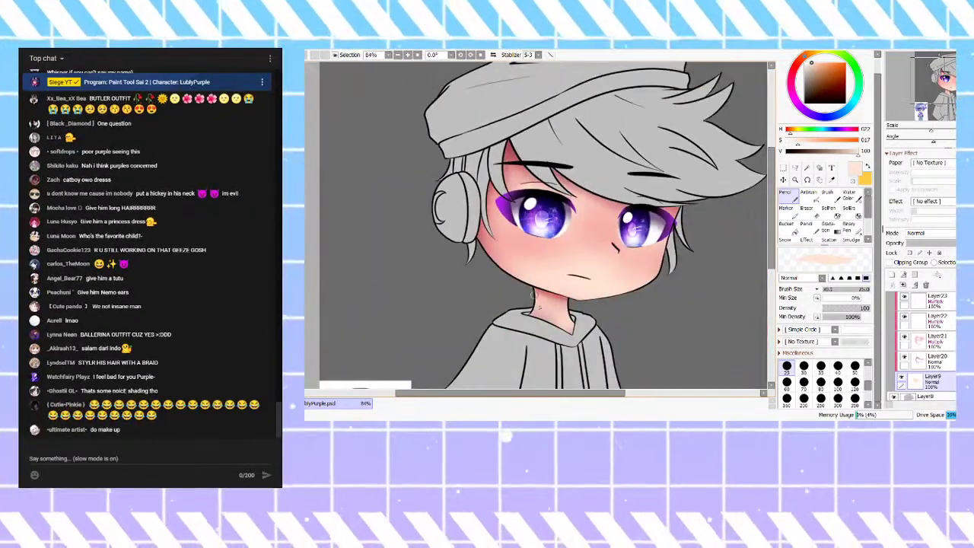
Step: Inspect the skin colouring along the jaw, neck and eye edges at close range and from a distance
scroll(530, 285, "up", 4)
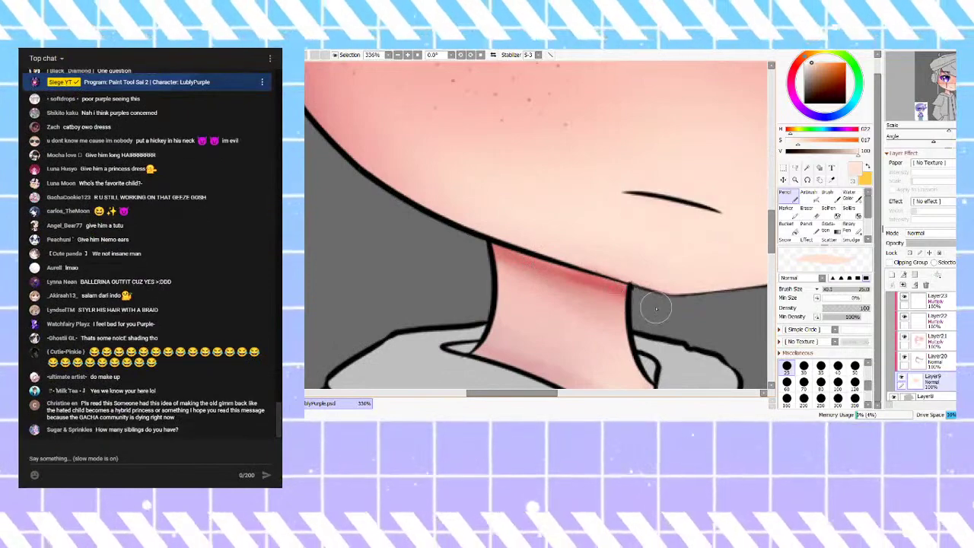
scroll(618, 299, "down", 2)
scroll(618, 298, "down", 2)
scroll(596, 314, "up", 5)
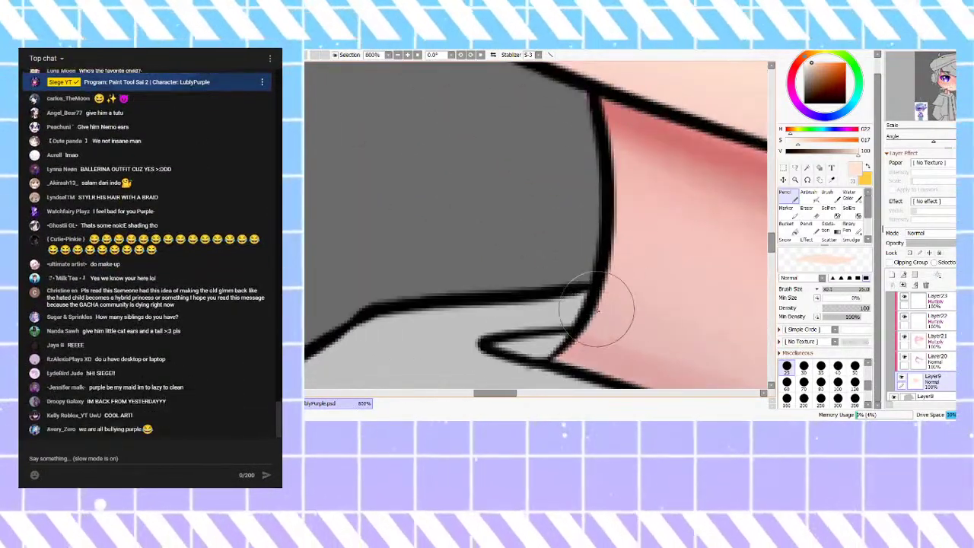
scroll(548, 289, "down", 5)
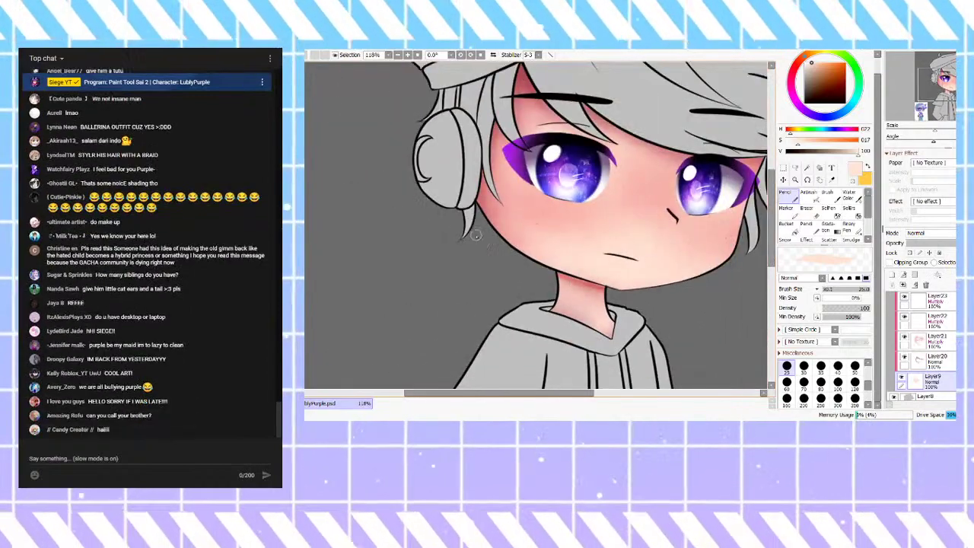
scroll(483, 243, "down", 2)
scroll(701, 211, "up", 4)
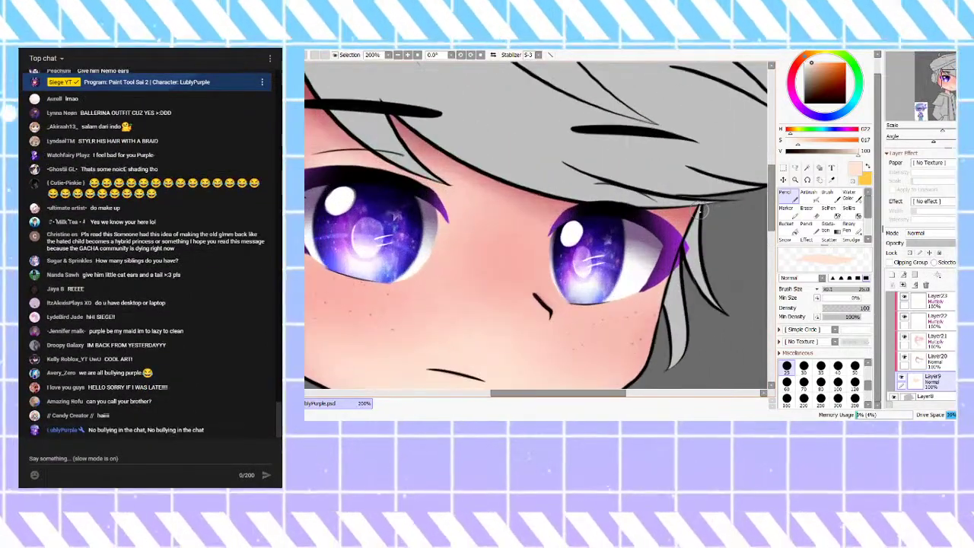
scroll(700, 212, "up", 3)
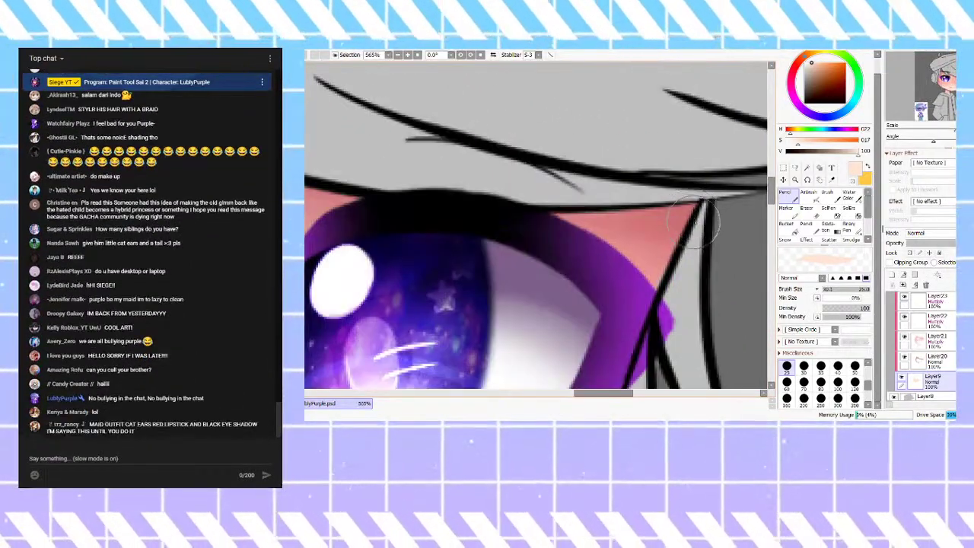
scroll(700, 213, "down", 6)
scroll(663, 247, "up", 2)
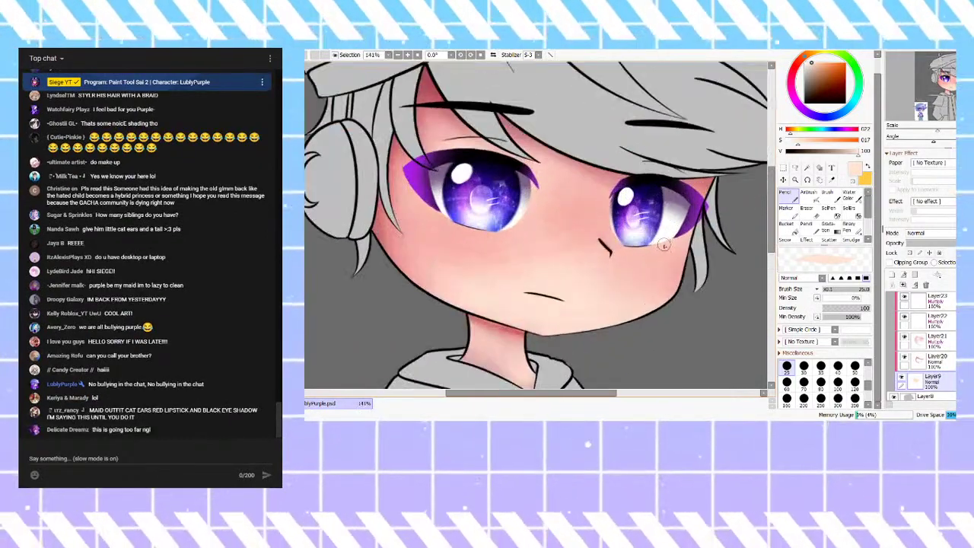
scroll(673, 251, "down", 2)
scroll(661, 264, "up", 4)
scroll(655, 204, "down", 5)
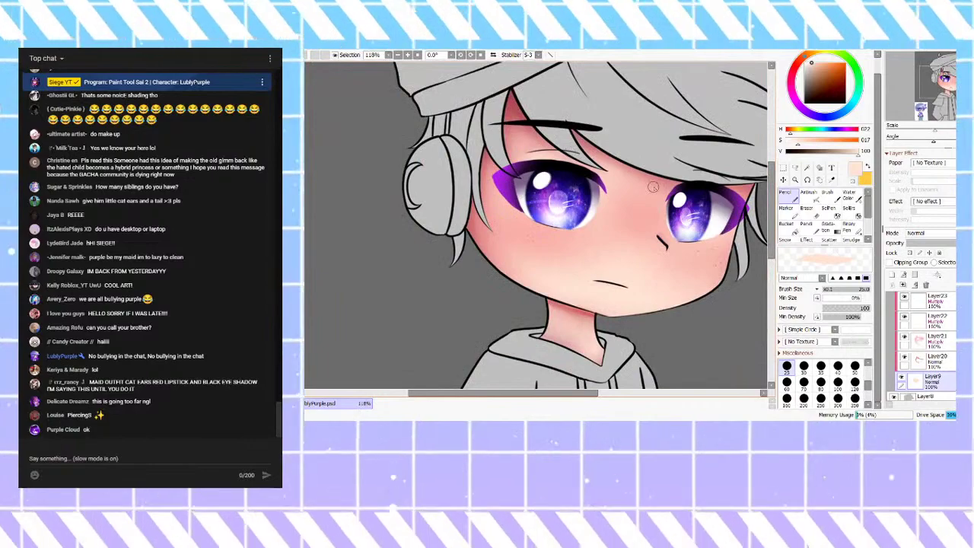
scroll(648, 190, "up", 3)
scroll(638, 200, "down", 4)
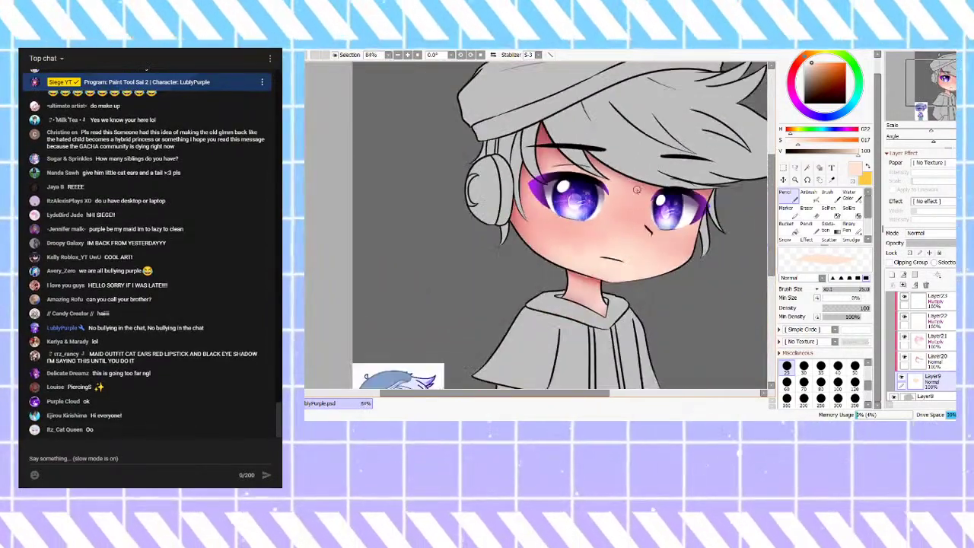
scroll(603, 327, "up", 2)
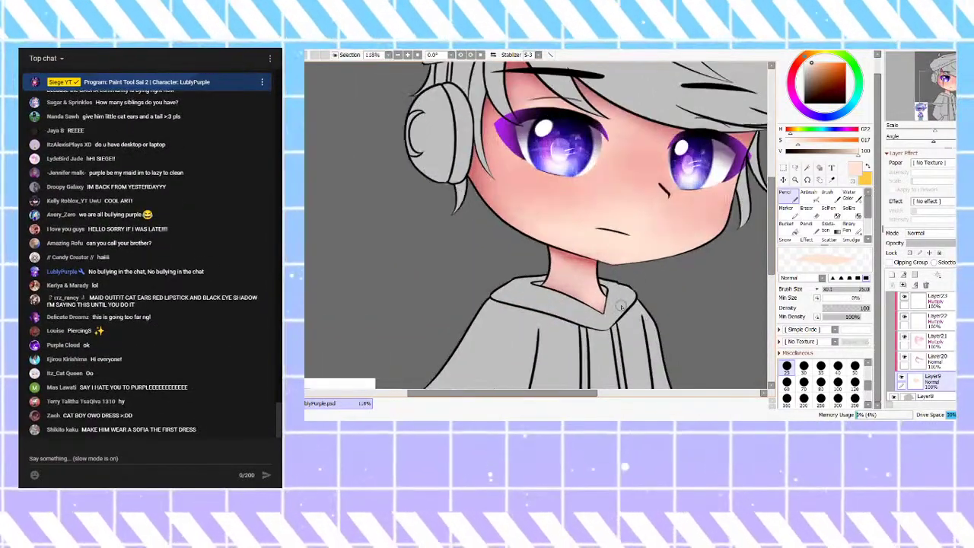
scroll(635, 250, "down", 2)
scroll(645, 243, "up", 2)
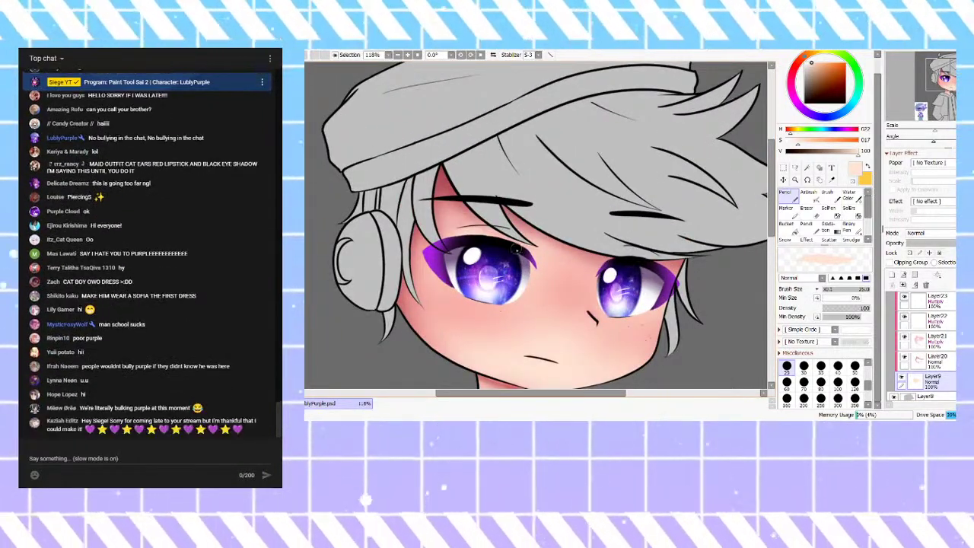
Step: Examine the skin between the hair strands, around the eyelid and nose, and on the neck
scroll(529, 249, "up", 2)
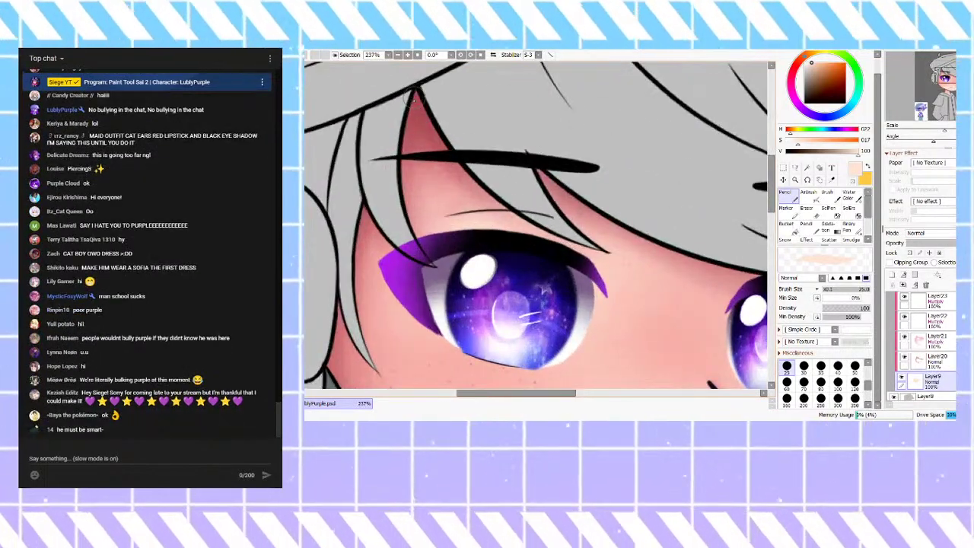
scroll(520, 185, "down", 3)
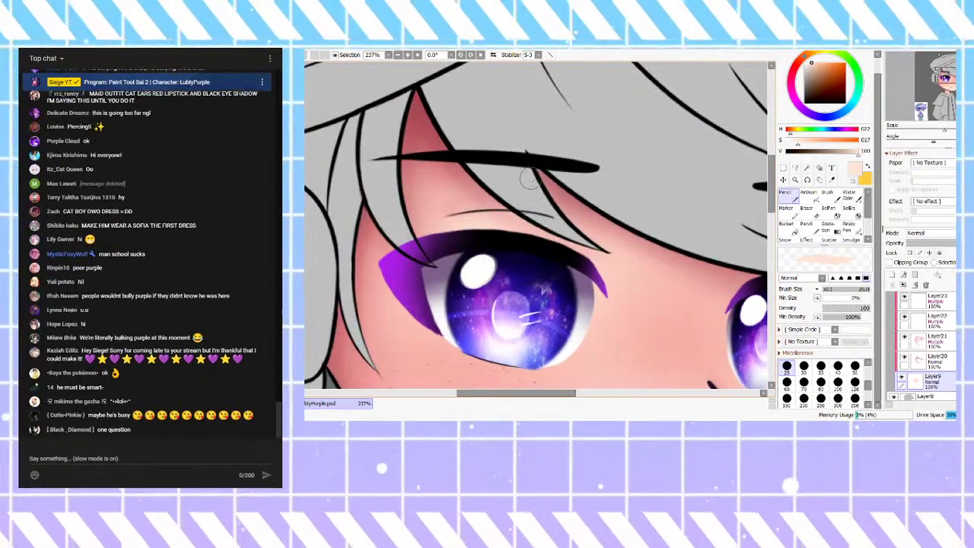
scroll(567, 189, "up", 5)
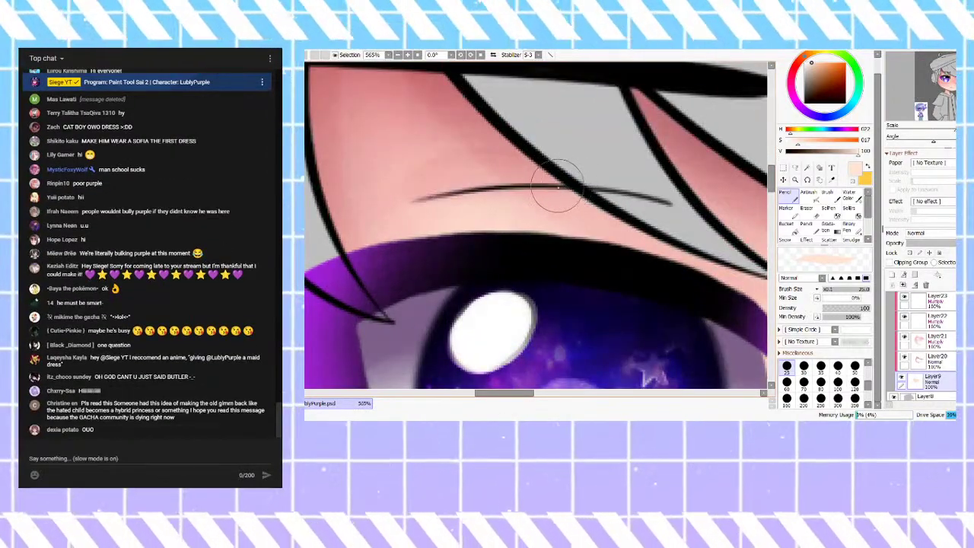
scroll(555, 219, "down", 2)
scroll(555, 219, "down", 4)
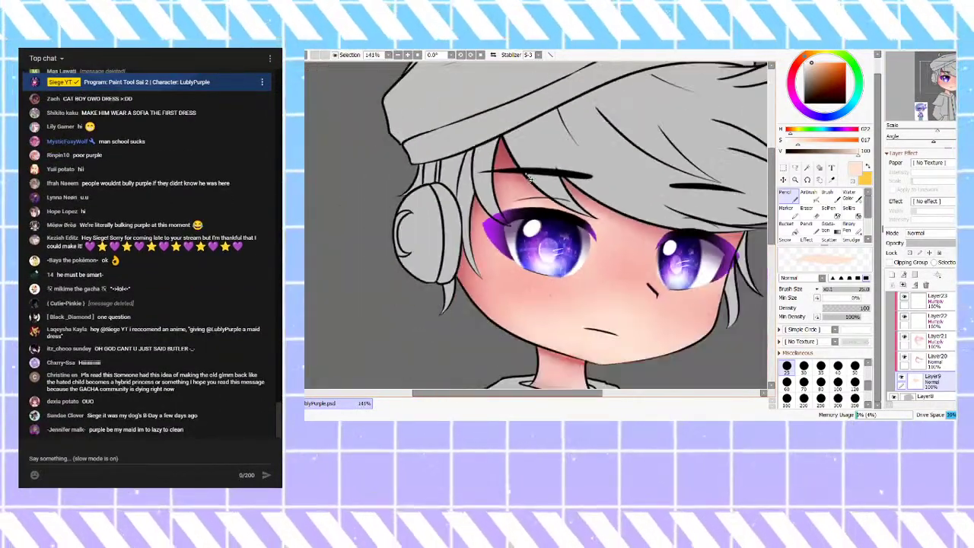
scroll(608, 259, "up", 3)
scroll(590, 246, "down", 2)
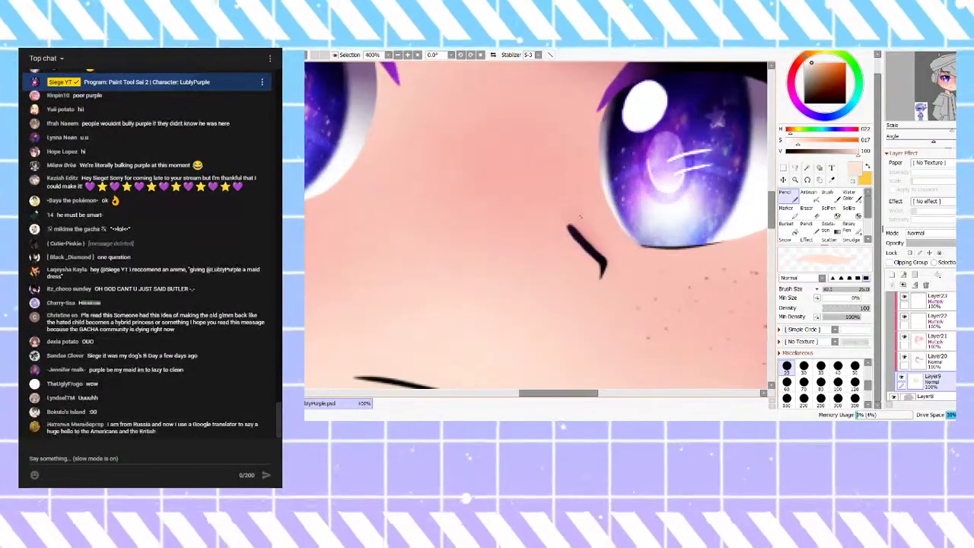
scroll(633, 216, "down", 2)
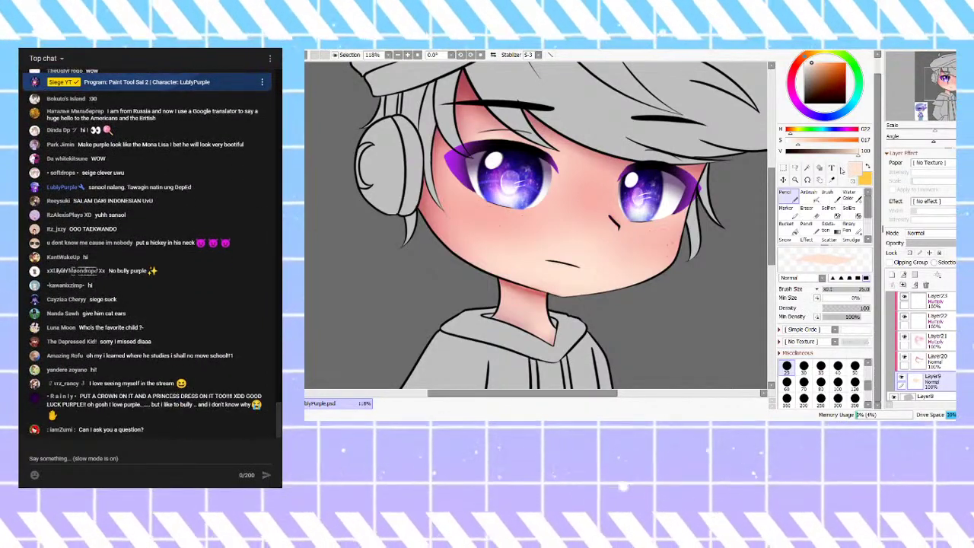
scroll(568, 302, "up", 3)
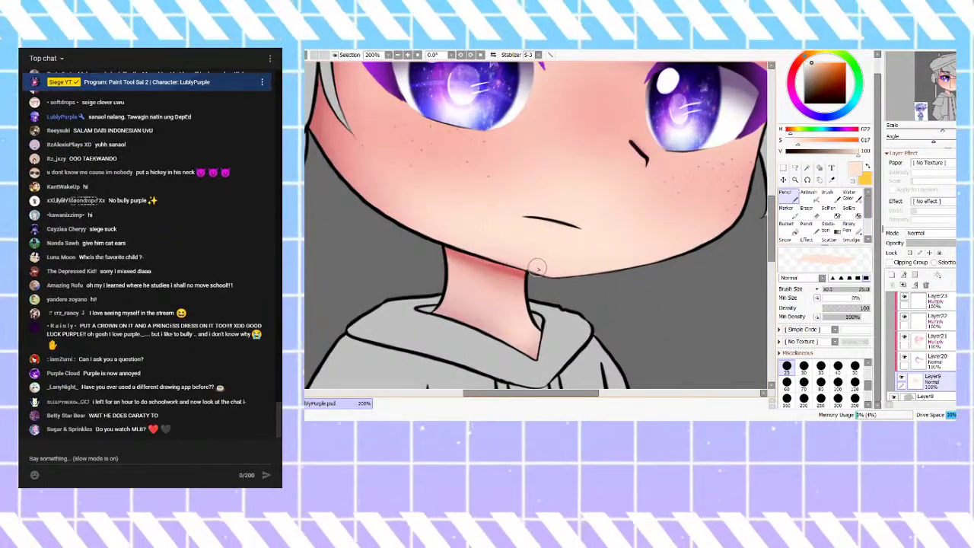
scroll(716, 220, "down", 3)
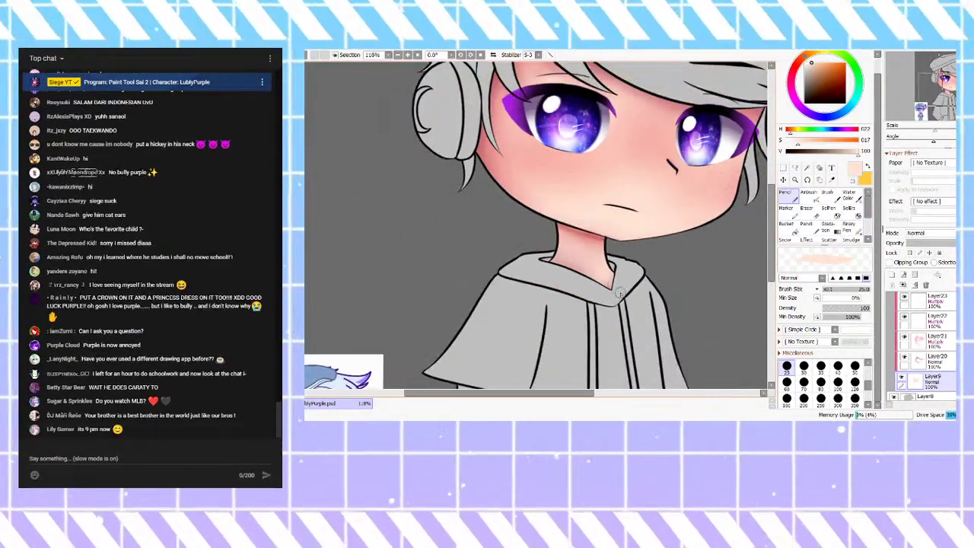
scroll(617, 286, "up", 5)
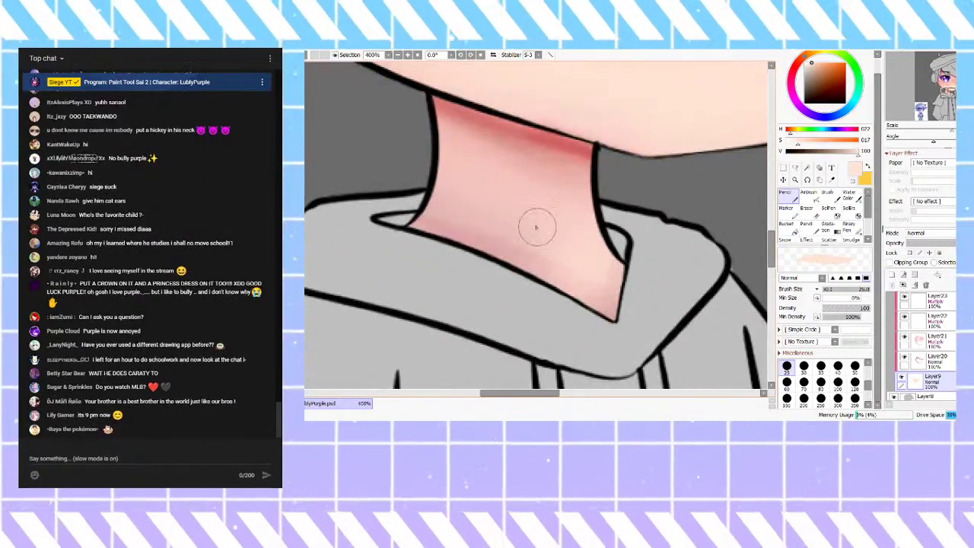
scroll(548, 292, "down", 6)
scroll(648, 154, "up", 3)
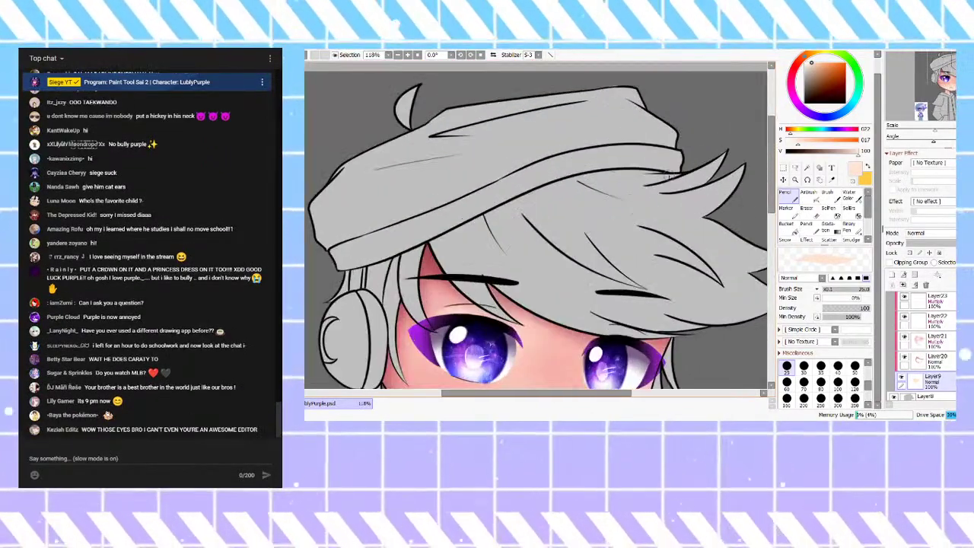
Step: Place the empty layer above the Skin folder into a new folder named Hair and select it for painting
scroll(917, 355, "up", 3)
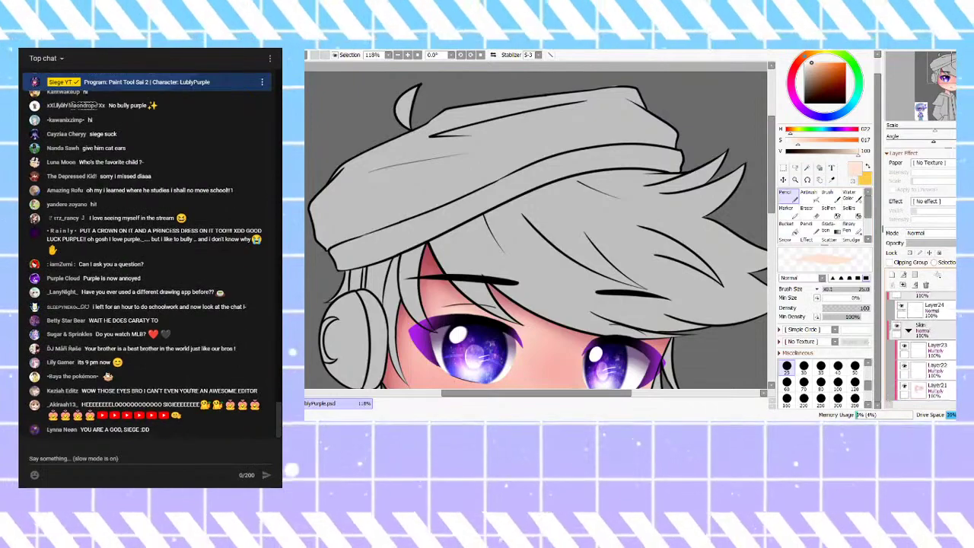
left_click(924, 360)
scroll(616, 161, "down", 6)
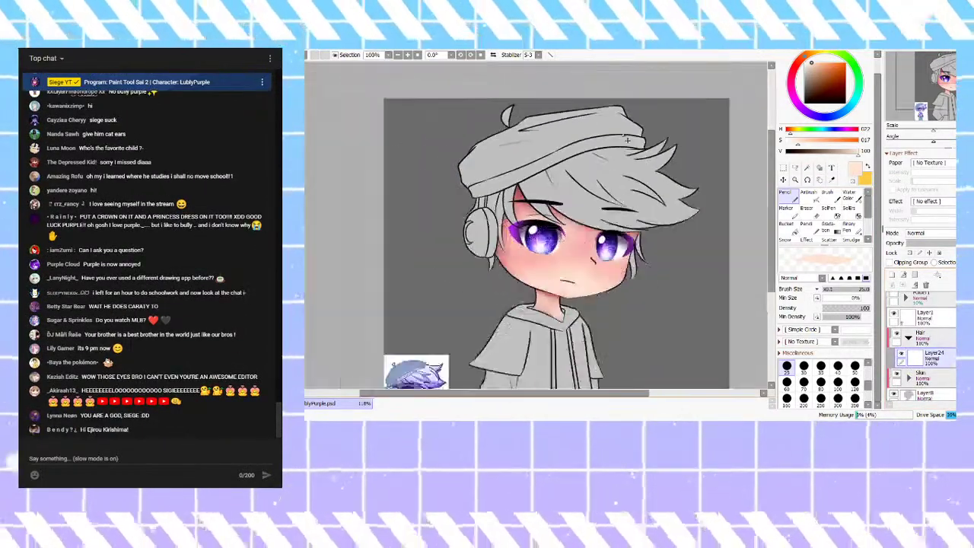
Step: Pick the pale blue hair colour (H 215, S 13, V 100) from the reference drawing
scroll(532, 275, "up", 5)
scroll(503, 208, "up", 3)
right_click(477, 191)
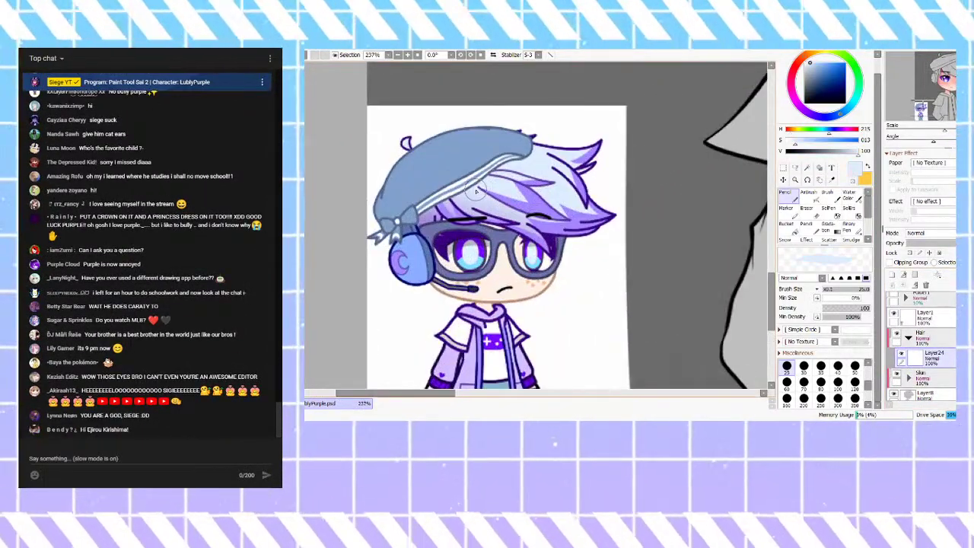
Step: Paint pale blue along the inner edge of the hair lock between the headphone and the eye, down to its tip
scroll(475, 190, "down", 4)
scroll(522, 158, "up", 4)
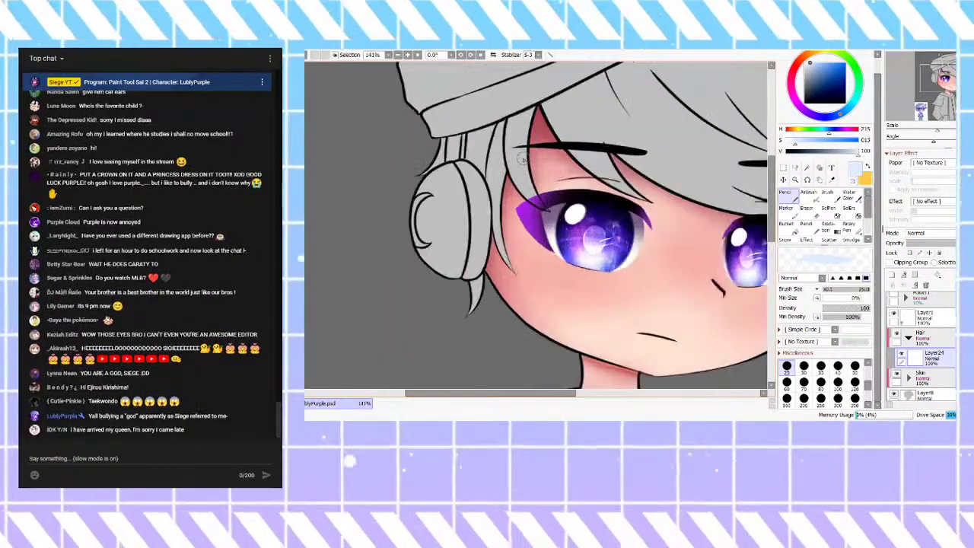
scroll(521, 157, "up", 3)
left_click_drag(544, 106, 525, 187)
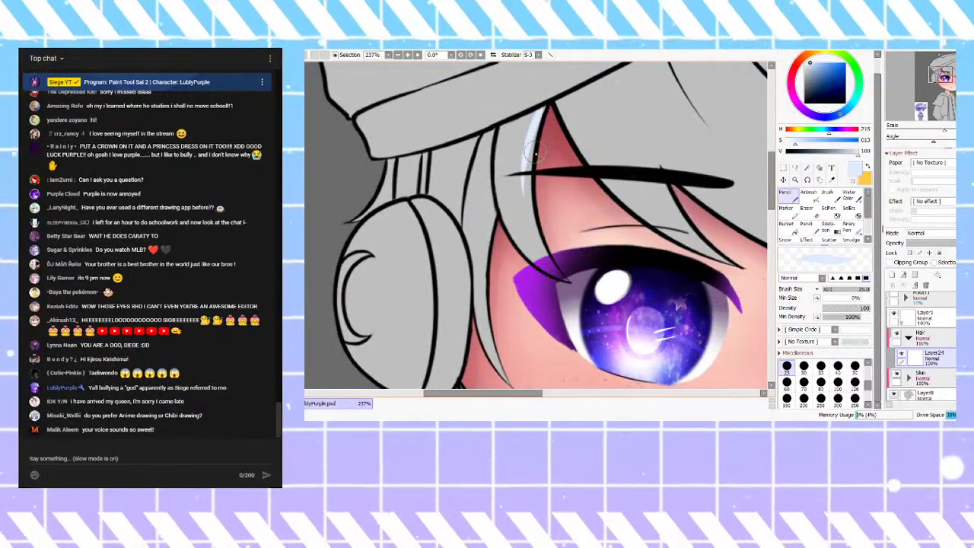
mouse_move(535, 130)
left_mouse_down()
mouse_move(529, 183)
mouse_move(542, 241)
left_mouse_up()
left_click_drag(524, 162, 528, 237)
left_click_drag(522, 201, 547, 266)
left_click_drag(536, 227, 548, 263)
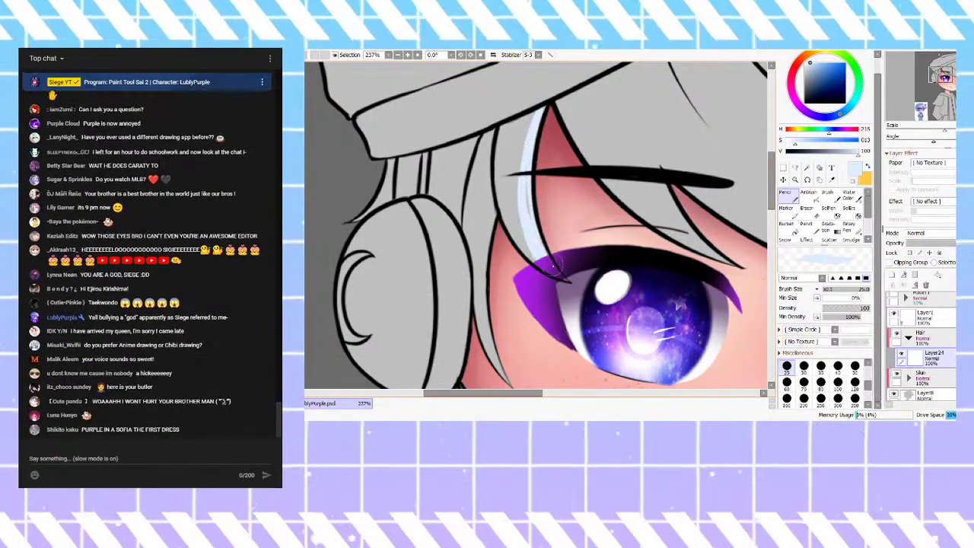
Step: Hide Folder2, which holds the eye artwork, and rename it Eye
scroll(905, 312, "up", 1)
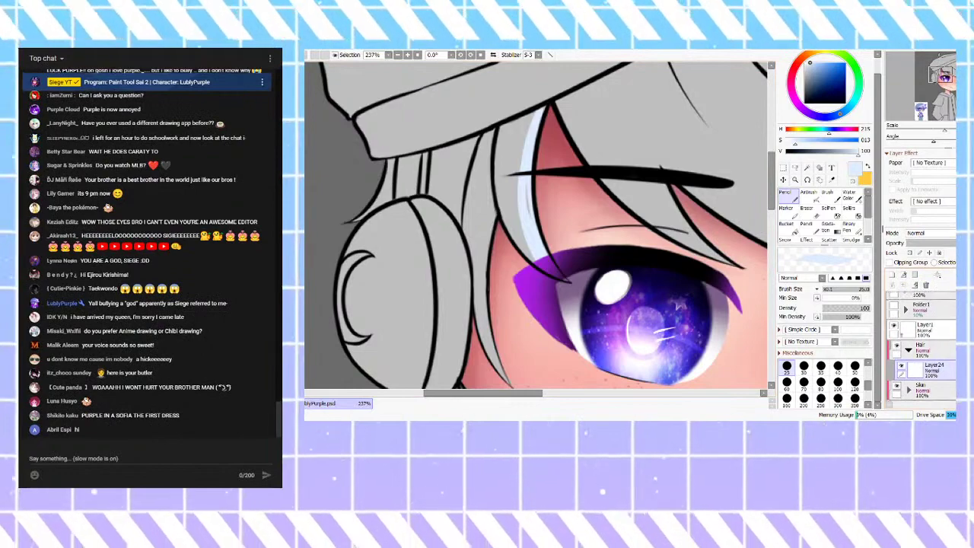
scroll(905, 310, "up", 2)
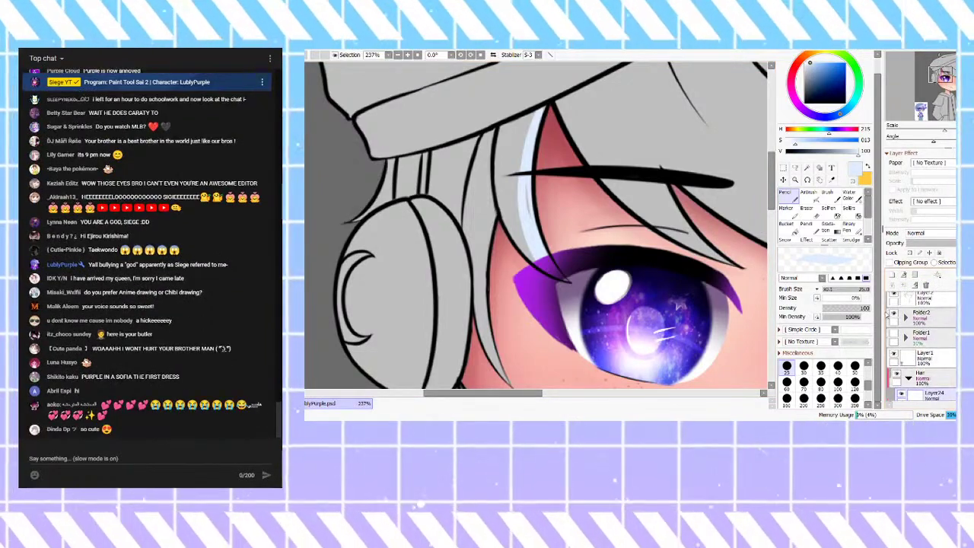
left_click(895, 315)
left_click(918, 315)
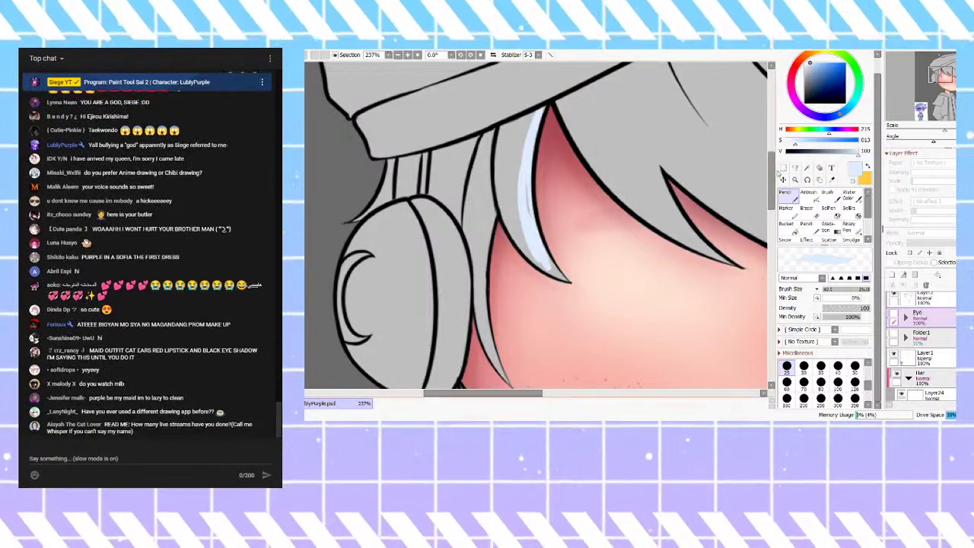
Step: Return to the layer in the Hair folder and fill the rest of the front hair lock with pale blue
left_click(952, 386)
left_click(943, 395)
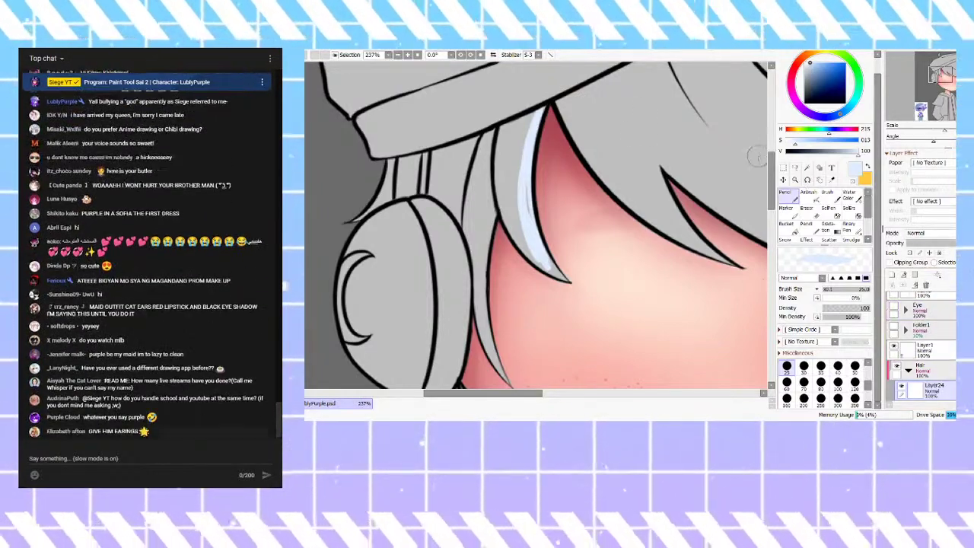
mouse_move(524, 182)
left_mouse_down()
mouse_move(539, 256)
mouse_move(557, 279)
mouse_move(555, 271)
left_mouse_up()
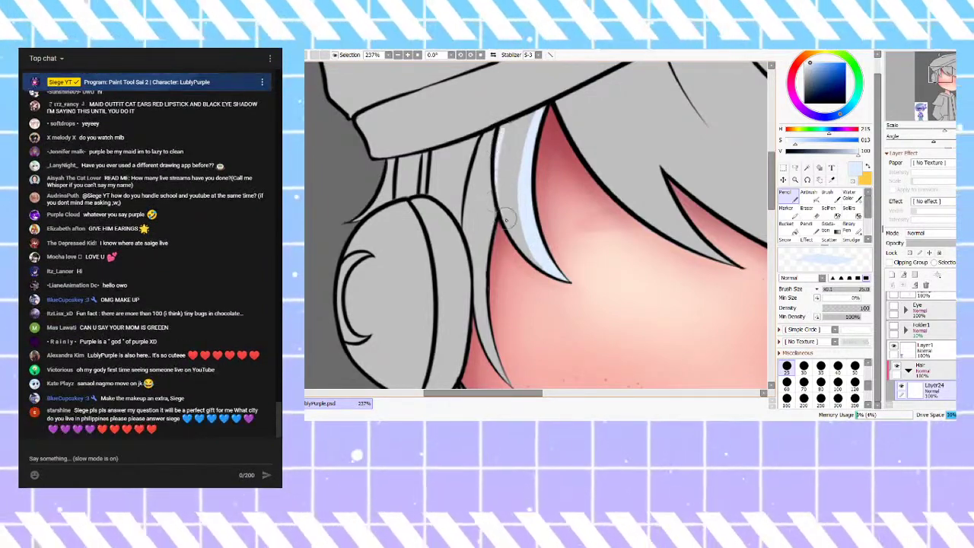
left_click_drag(494, 167, 521, 249)
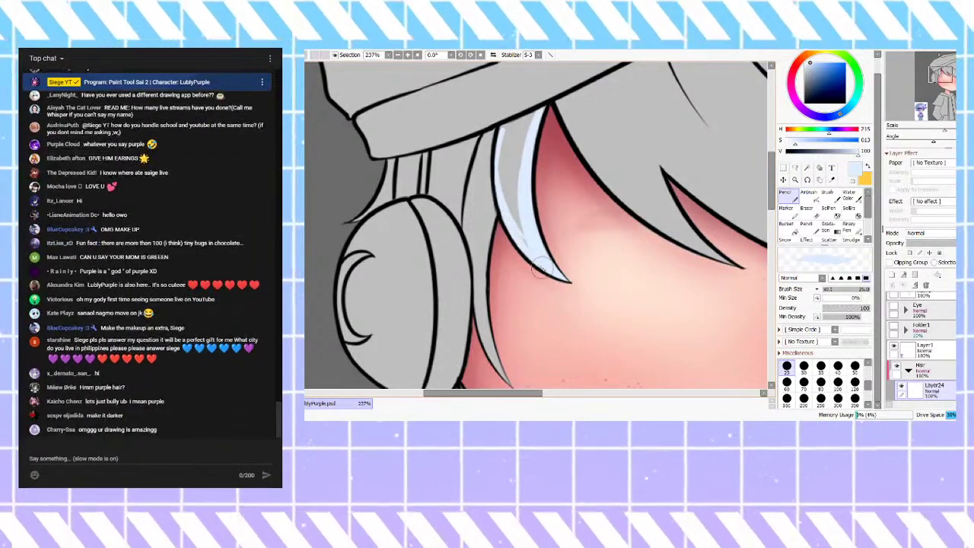
mouse_move(522, 242)
left_mouse_down()
mouse_move(500, 176)
mouse_move(507, 158)
mouse_move(511, 174)
mouse_move(519, 141)
mouse_move(523, 151)
mouse_move(550, 108)
mouse_move(502, 131)
mouse_move(525, 121)
mouse_move(512, 140)
mouse_move(532, 120)
mouse_move(503, 157)
mouse_move(518, 122)
left_mouse_up()
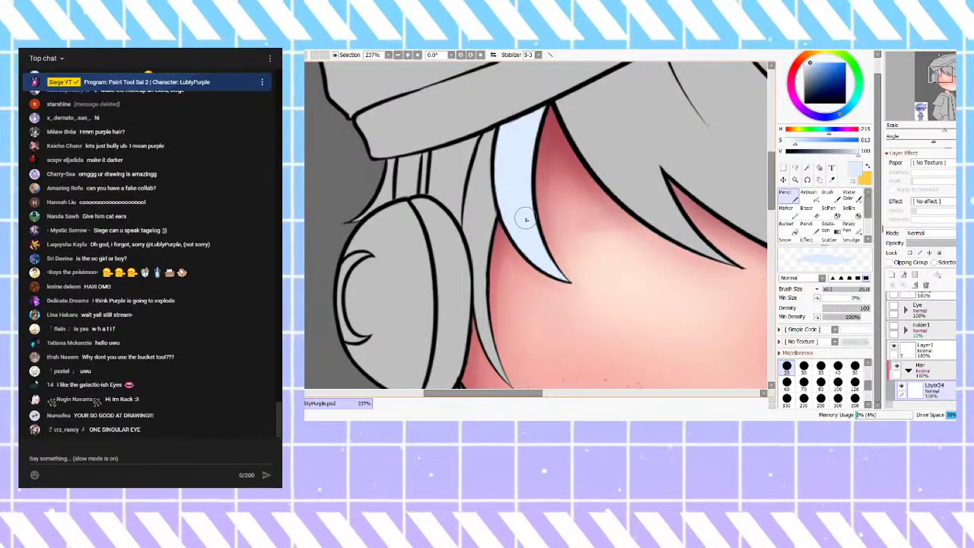
Step: Paint the upper part of the neighbouring hair strand beside the headphone pale blue
mouse_move(486, 149)
left_mouse_down()
mouse_move(496, 135)
mouse_move(468, 227)
left_mouse_up()
mouse_move(493, 132)
left_mouse_down()
mouse_move(512, 212)
mouse_move(491, 229)
mouse_move(499, 185)
mouse_move(499, 223)
mouse_move(497, 203)
mouse_move(488, 222)
mouse_move(491, 173)
mouse_move(482, 206)
mouse_move(471, 193)
mouse_move(464, 205)
mouse_move(466, 236)
mouse_move(469, 206)
mouse_move(479, 205)
mouse_move(482, 240)
left_mouse_up()
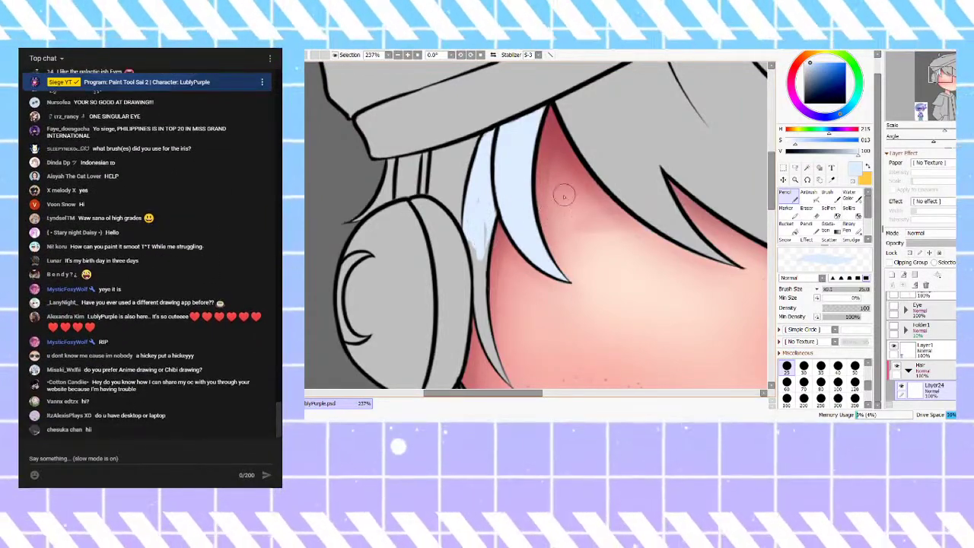
scroll(550, 217, "down", 4)
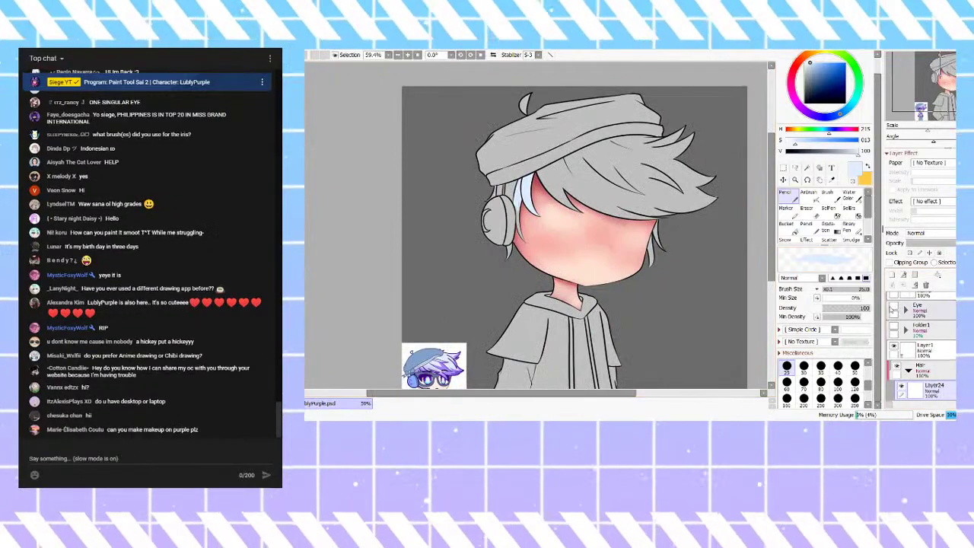
Step: Show the Eye folder, try Pencil scribbles on the grey fringe above the eyes, and undo them
left_click(895, 308)
scroll(582, 260, "up", 4)
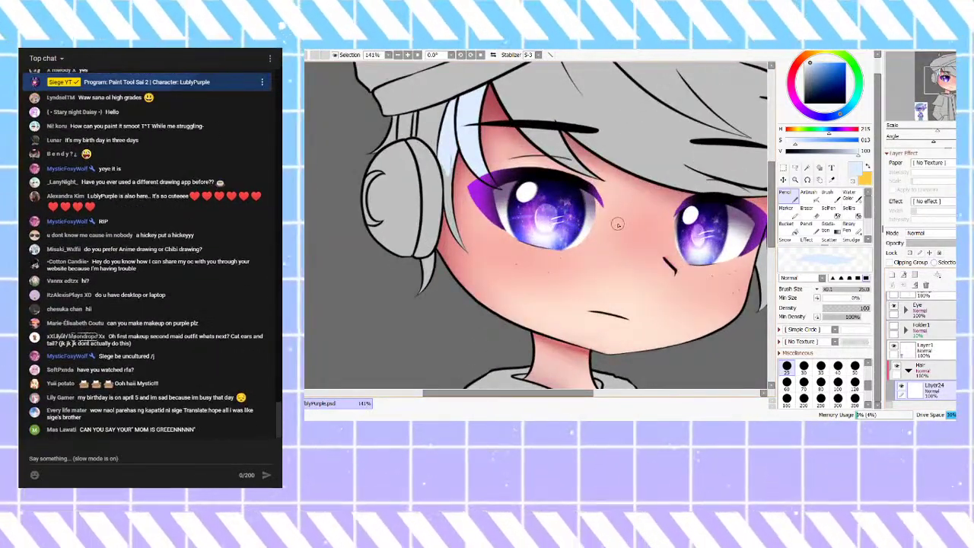
mouse_move(580, 93)
left_mouse_down()
mouse_move(683, 119)
mouse_move(632, 139)
left_mouse_up()
left_click_drag(577, 90, 630, 77)
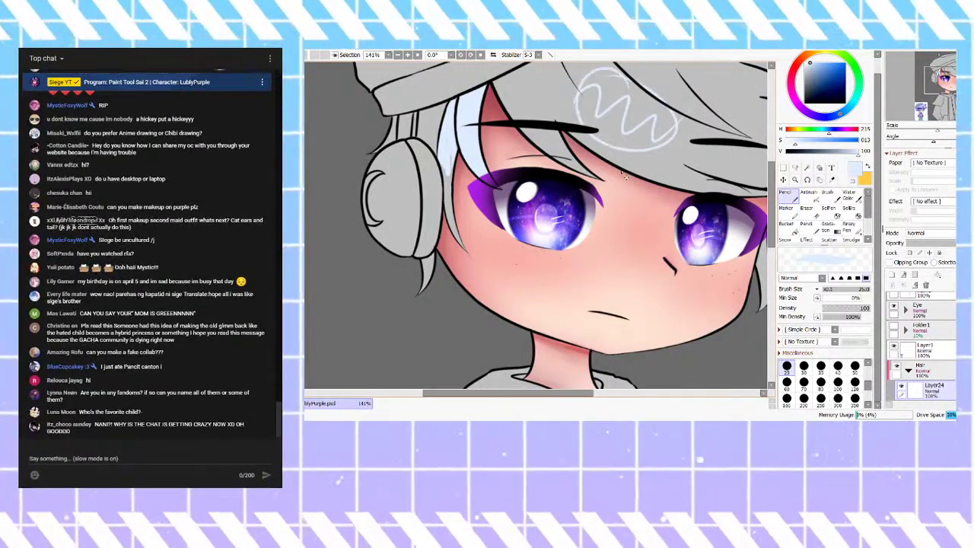
key("ctrl+z")
key("ctrl+z")
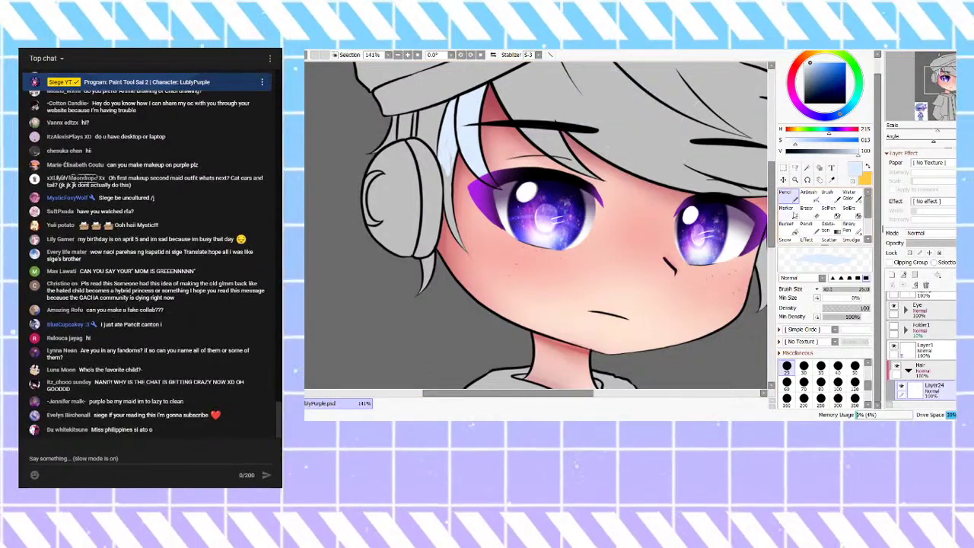
Step: Try the Marker and Airbrush on the fringe above the eyes, undo the test strokes, and return to the Pencil
left_click(786, 207)
mouse_move(635, 144)
left_mouse_down()
mouse_move(644, 116)
mouse_move(662, 121)
mouse_move(639, 97)
left_mouse_up()
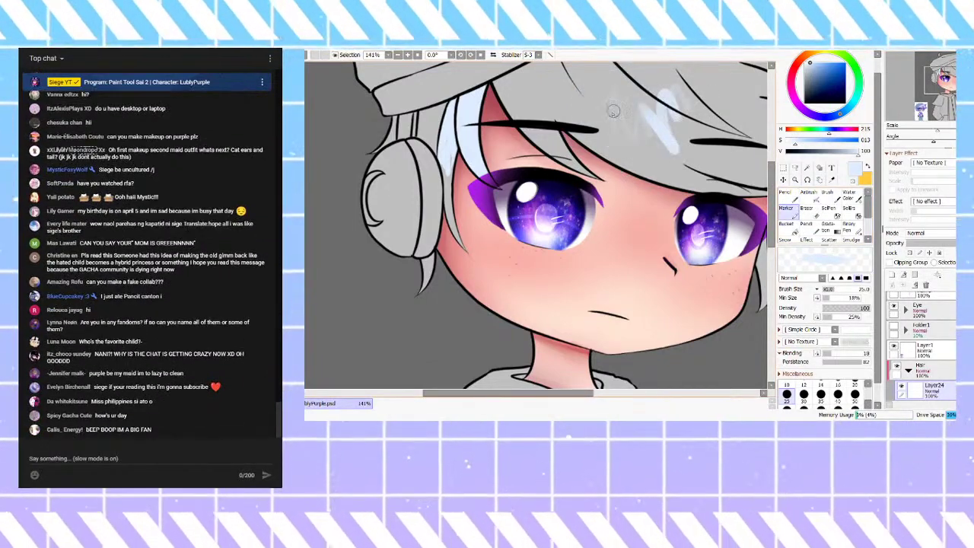
mouse_move(619, 130)
left_mouse_down()
mouse_move(587, 90)
mouse_move(626, 81)
mouse_move(617, 104)
mouse_move(660, 78)
mouse_move(629, 91)
mouse_move(596, 84)
left_mouse_up()
key("ctrl+z")
left_click(794, 198)
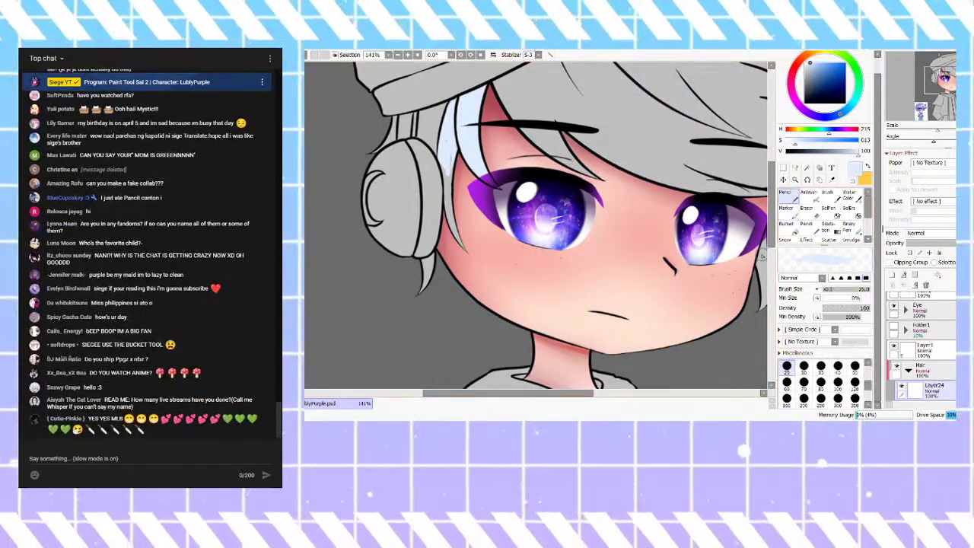
left_click(809, 192)
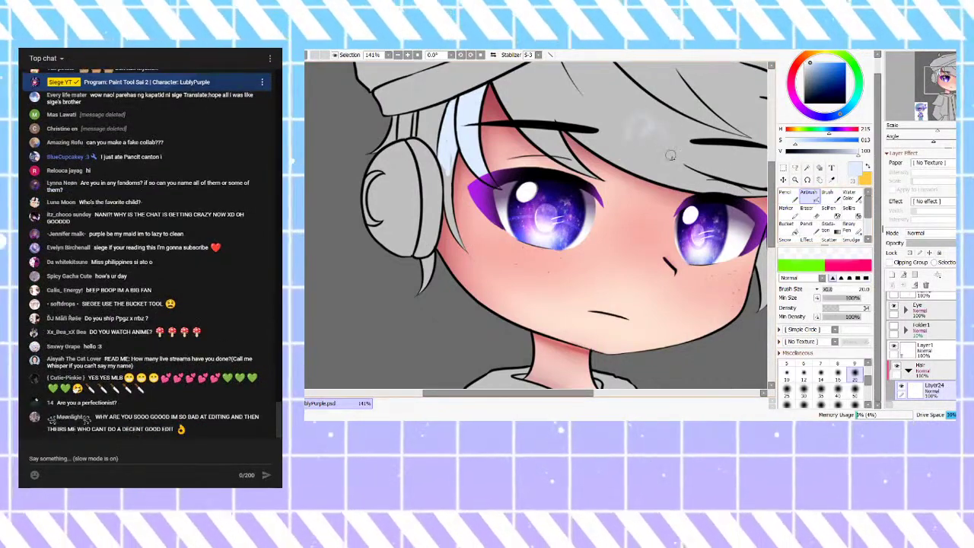
key("n")
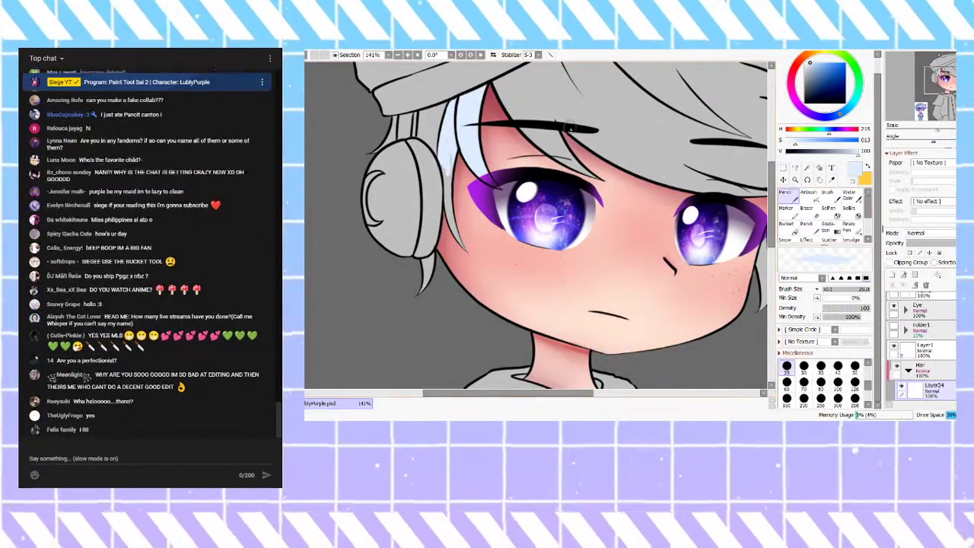
Step: Hide the Eye folder and fill the thin hair strand beside the headphone with pale blue down to its tip
scroll(488, 148, "up", 2)
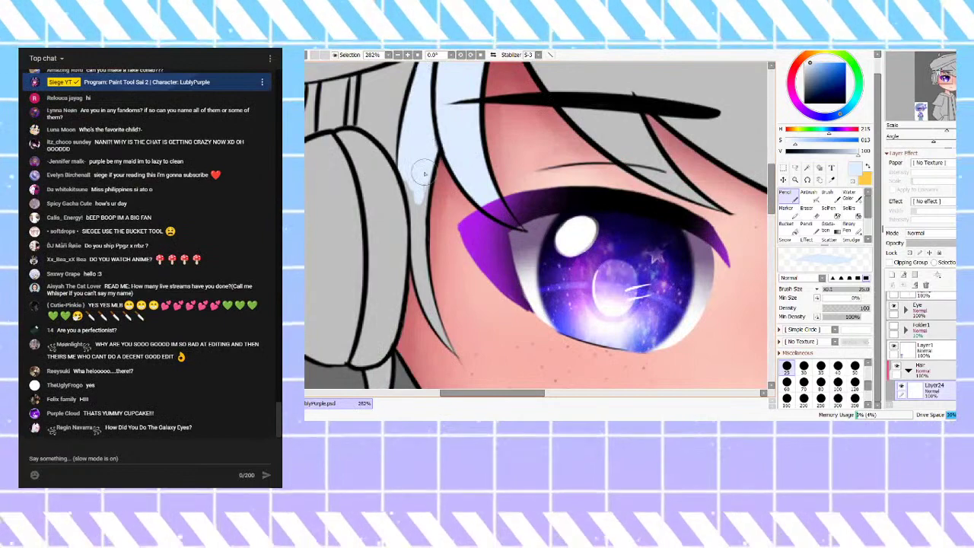
left_click(895, 307)
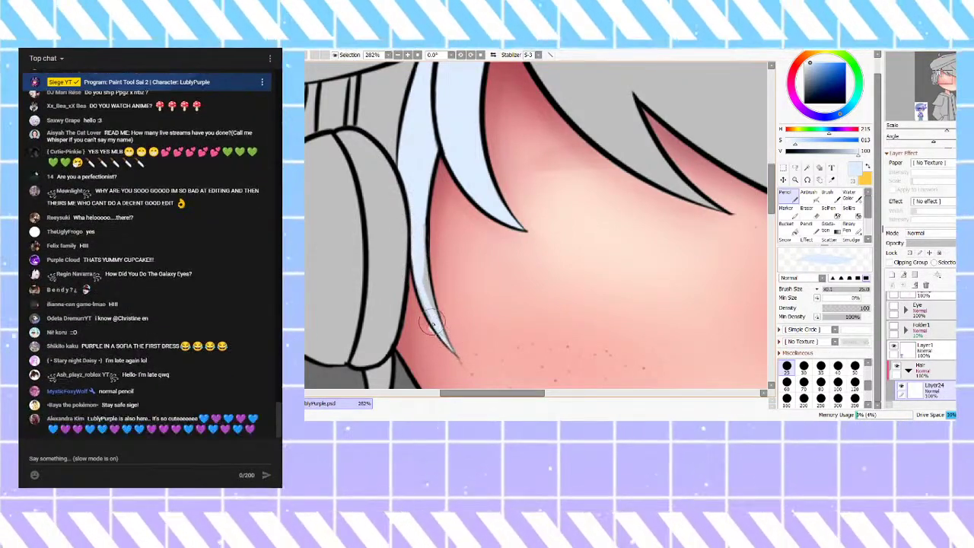
left_click_drag(429, 323, 457, 340)
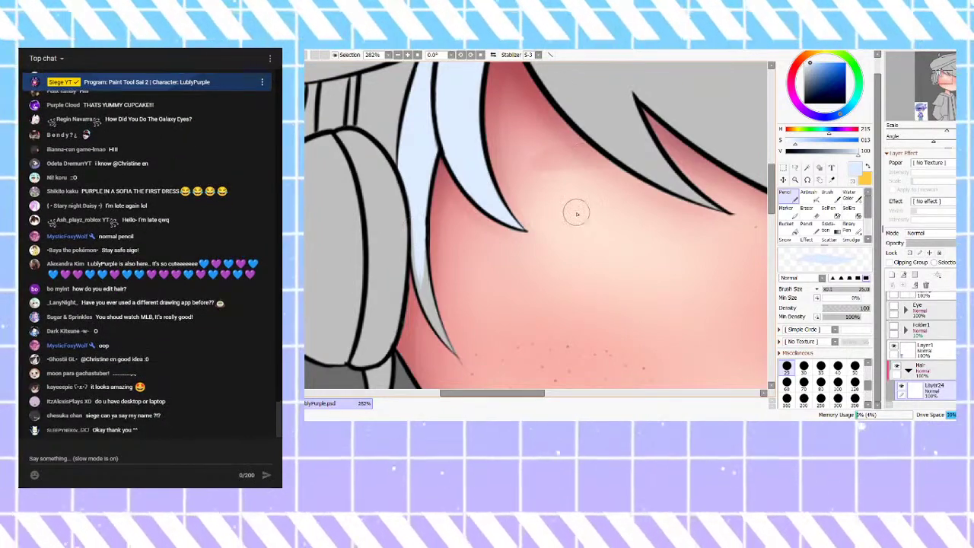
scroll(576, 205, "down", 1)
scroll(457, 289, "up", 2)
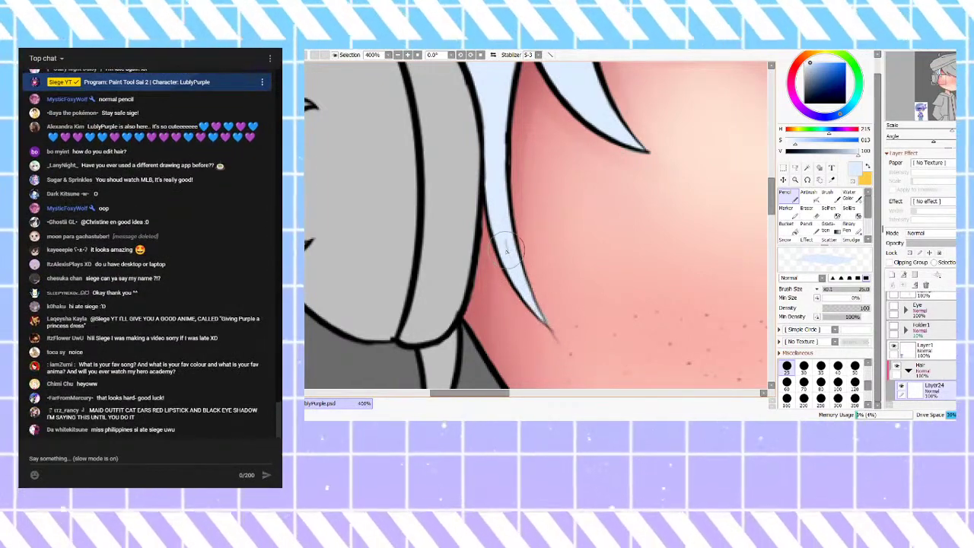
scroll(512, 260, "down", 6)
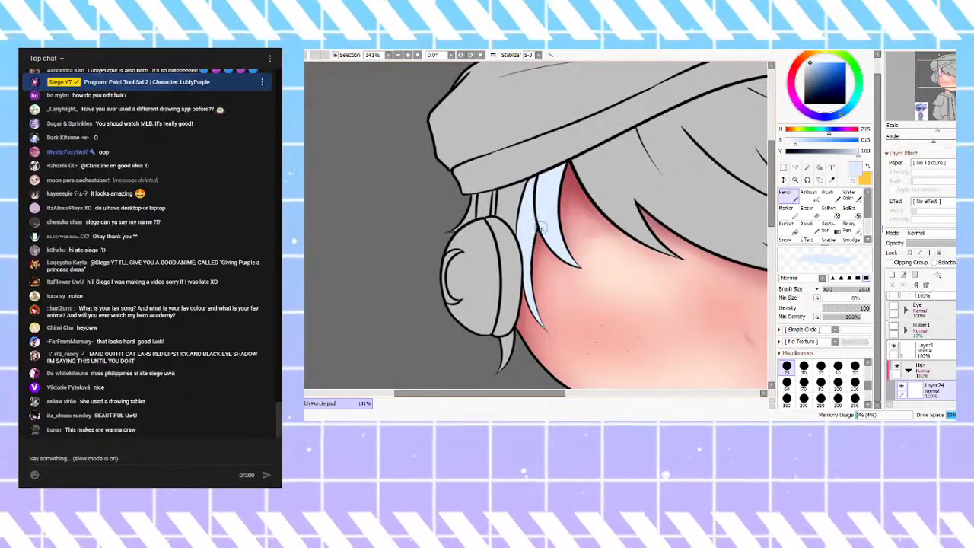
scroll(583, 260, "down", 3)
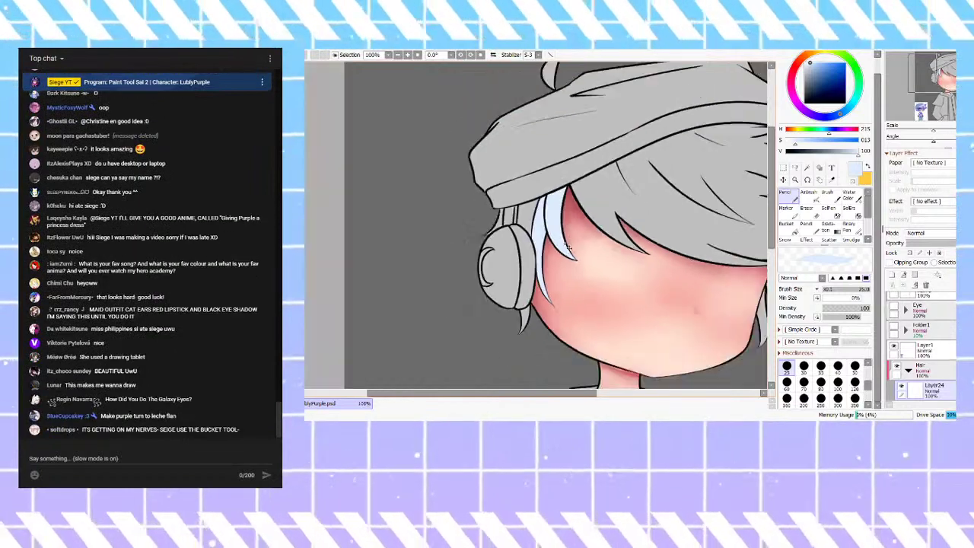
Step: Fill the hair sections under the hat on both sides of the headphone band with pale blue
scroll(565, 204, "up", 5)
scroll(565, 204, "up", 3)
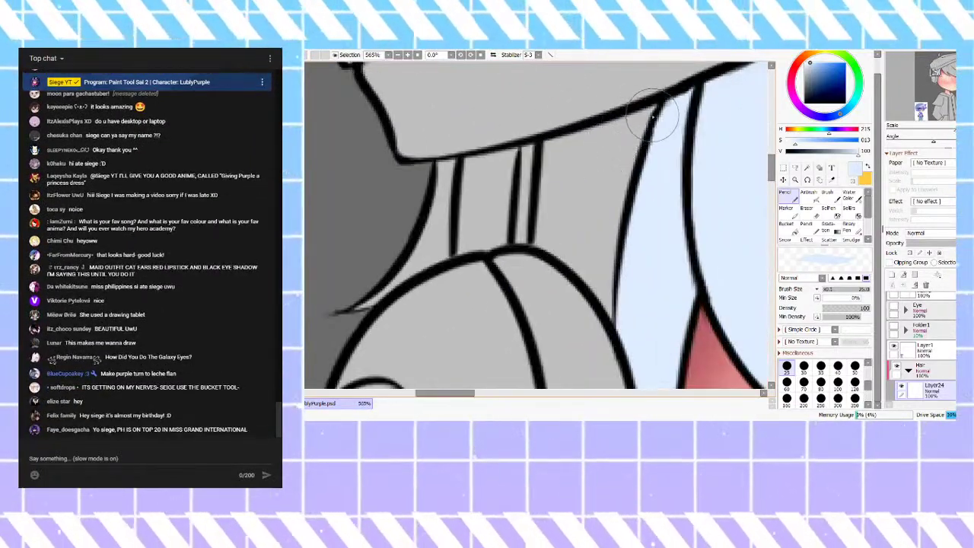
mouse_move(691, 103)
left_mouse_down()
mouse_move(599, 140)
mouse_move(643, 115)
mouse_move(560, 142)
mouse_move(576, 140)
mouse_move(552, 154)
mouse_move(541, 248)
mouse_move(543, 183)
mouse_move(560, 219)
mouse_move(611, 174)
mouse_move(611, 145)
mouse_move(641, 143)
left_mouse_up()
left_click_drag(597, 183, 620, 217)
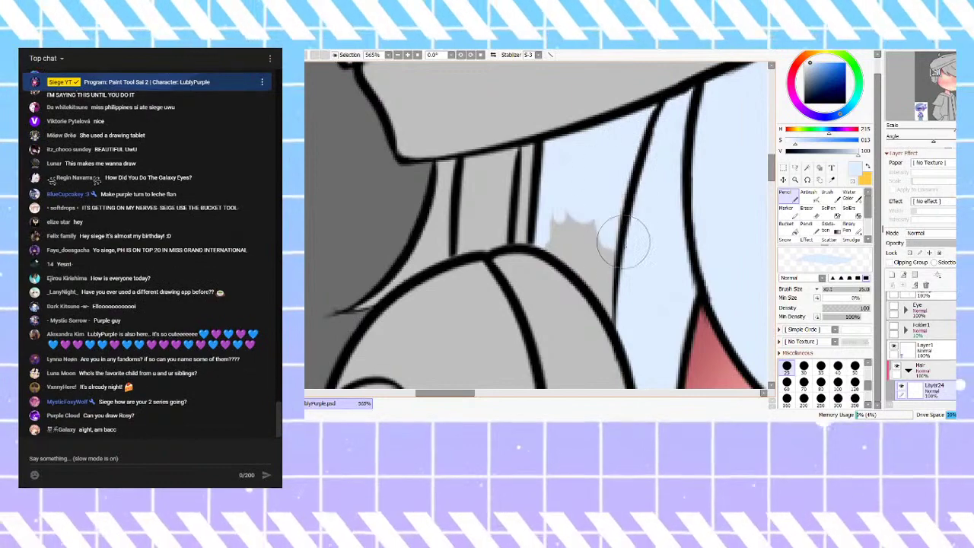
left_click_drag(621, 288, 611, 307)
mouse_move(580, 265)
left_mouse_down()
mouse_move(556, 245)
mouse_move(570, 234)
mouse_move(592, 267)
mouse_move(610, 271)
left_mouse_up()
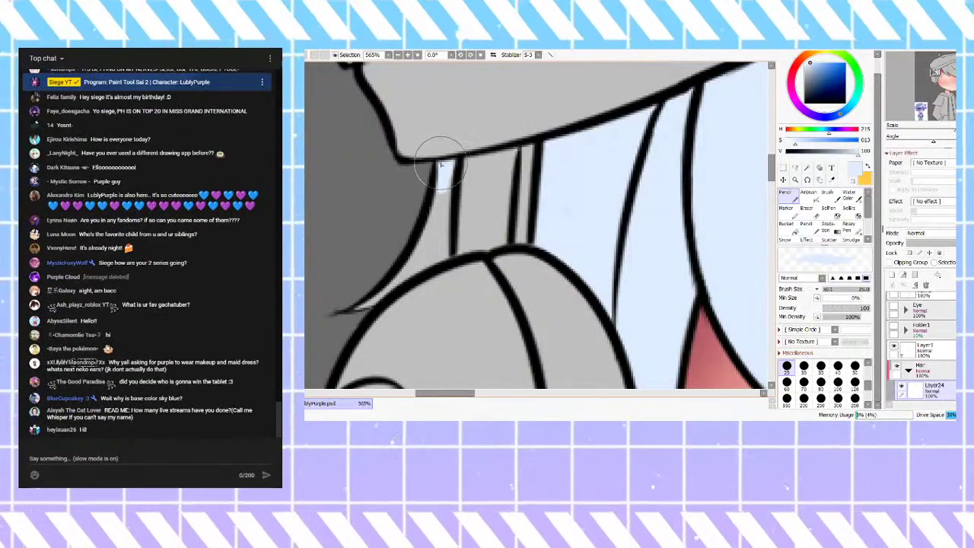
mouse_move(449, 221)
left_mouse_down()
mouse_move(433, 254)
mouse_move(440, 209)
left_mouse_up()
mouse_move(416, 261)
left_mouse_down()
mouse_move(353, 309)
mouse_move(447, 245)
left_mouse_up()
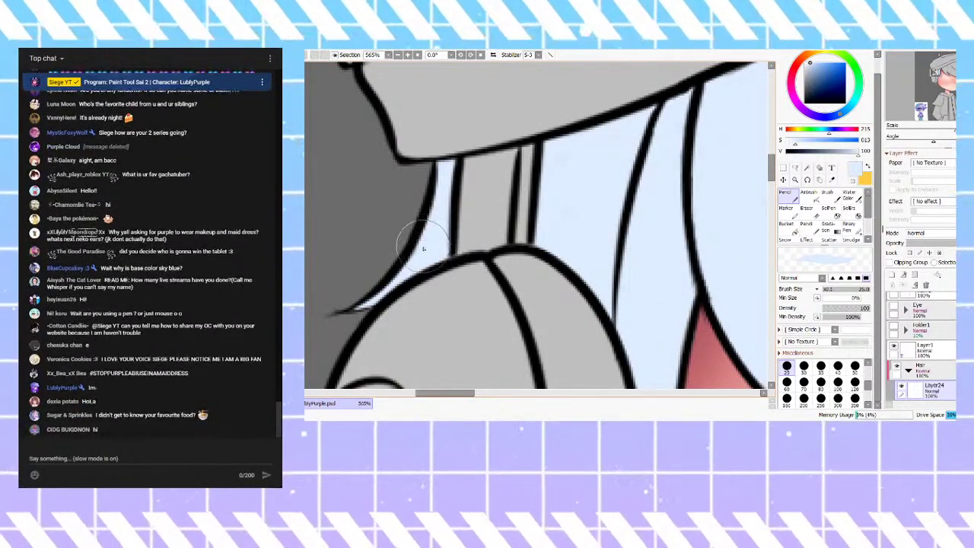
Step: Enlarge the Pencil to size 100 and then 350, and paint pale blue over the spiky hair tips and the middle of the hair
scroll(415, 203, "down", 12)
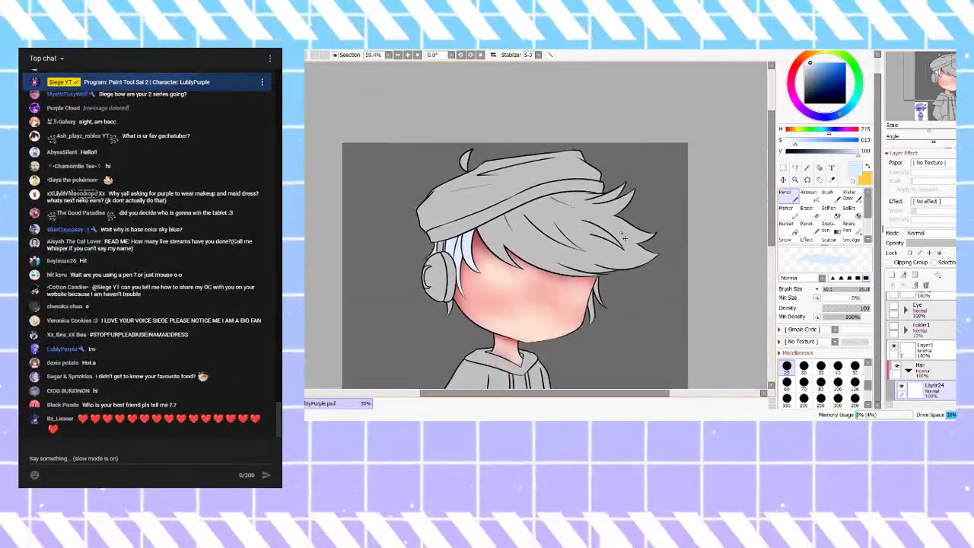
scroll(628, 231, "up", 3)
left_click(838, 384)
mouse_move(623, 160)
left_mouse_down()
mouse_move(659, 312)
mouse_move(701, 354)
left_mouse_up()
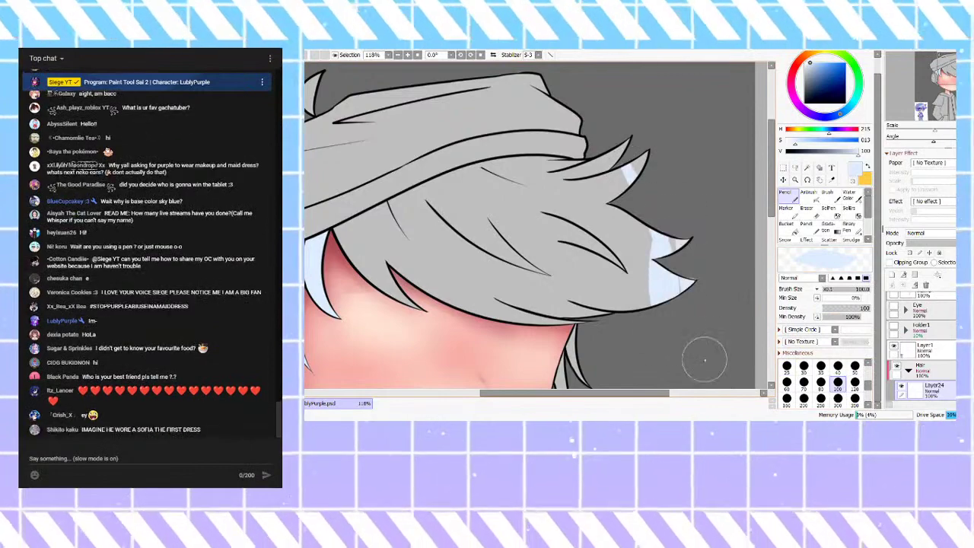
left_click(855, 398)
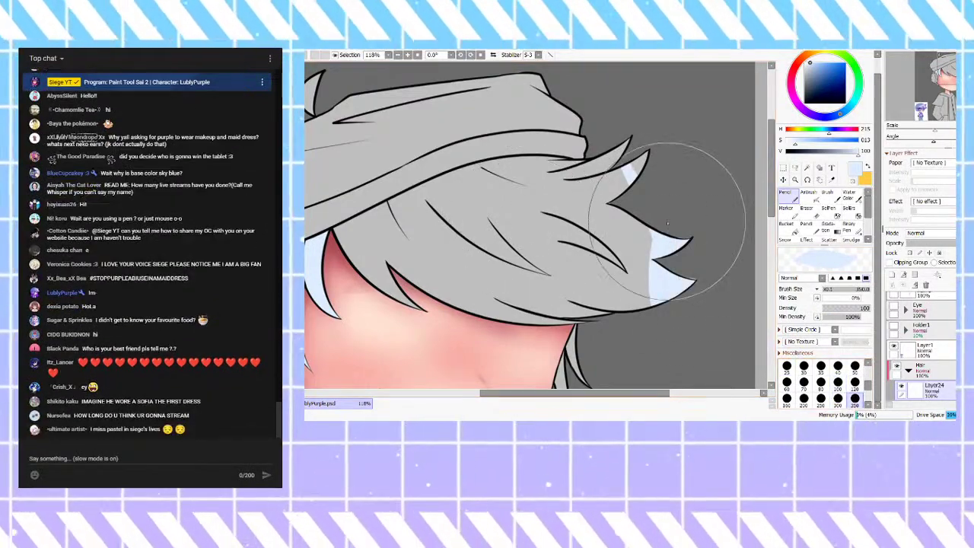
left_click_drag(648, 162, 646, 212)
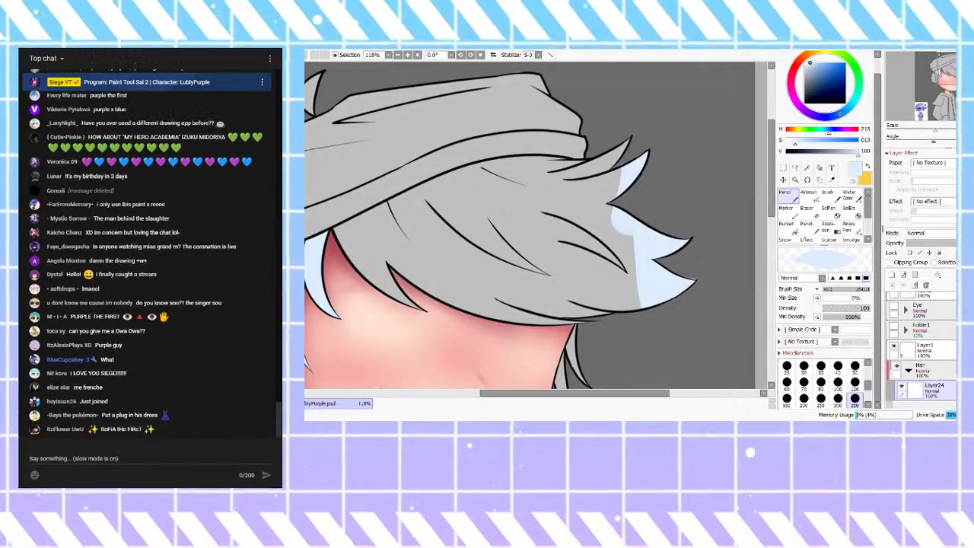
mouse_move(608, 195)
left_mouse_down()
mouse_move(539, 263)
mouse_move(485, 243)
left_mouse_up()
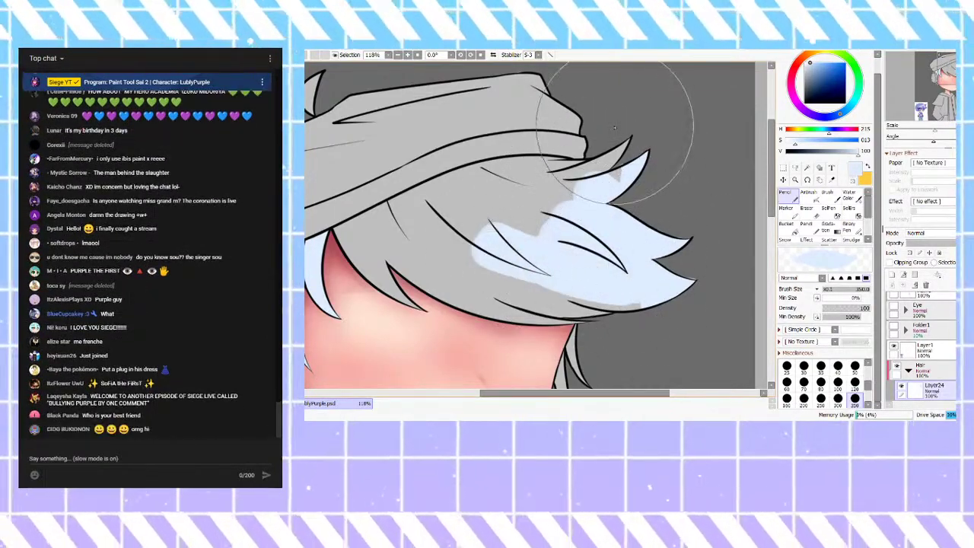
Step: Fill the two small hair strands beside the far cheek with pale blue and tidy their edges with the Eraser
scroll(609, 103, "down", 2)
scroll(601, 278, "up", 3)
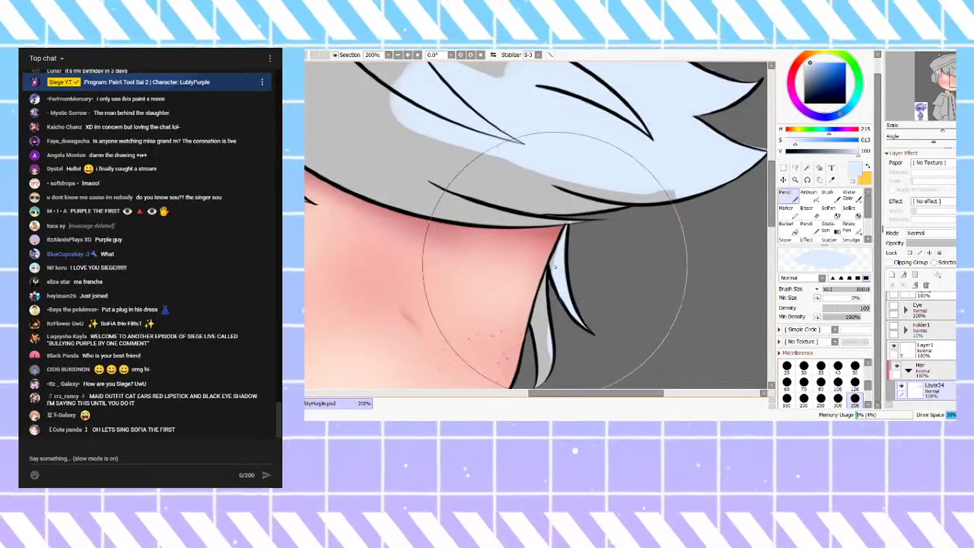
mouse_move(559, 250)
left_mouse_down()
mouse_move(532, 333)
mouse_move(542, 363)
mouse_move(517, 361)
mouse_move(555, 265)
left_mouse_up()
scroll(556, 265, "up", 4)
key("e")
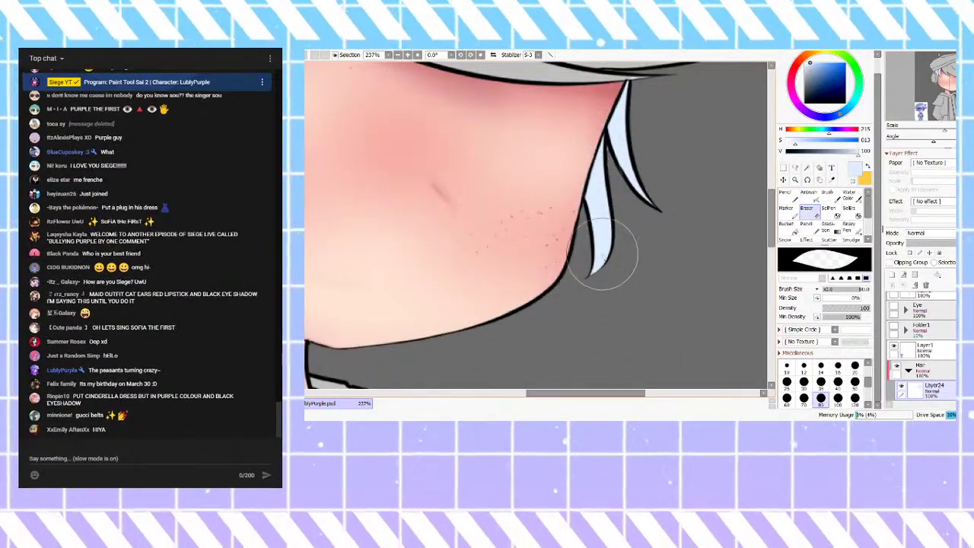
Step: Paint pale blue with the Pencil along the hair beneath the hat brim, redoing the stroke at the headphone-side corner
scroll(600, 265, "down", 5)
key("n")
mouse_move(694, 115)
left_mouse_down()
mouse_move(629, 132)
mouse_move(661, 125)
mouse_move(616, 128)
mouse_move(605, 114)
mouse_move(612, 118)
mouse_move(532, 130)
mouse_move(543, 123)
mouse_move(452, 161)
mouse_move(498, 134)
mouse_move(432, 160)
mouse_move(430, 190)
left_mouse_up()
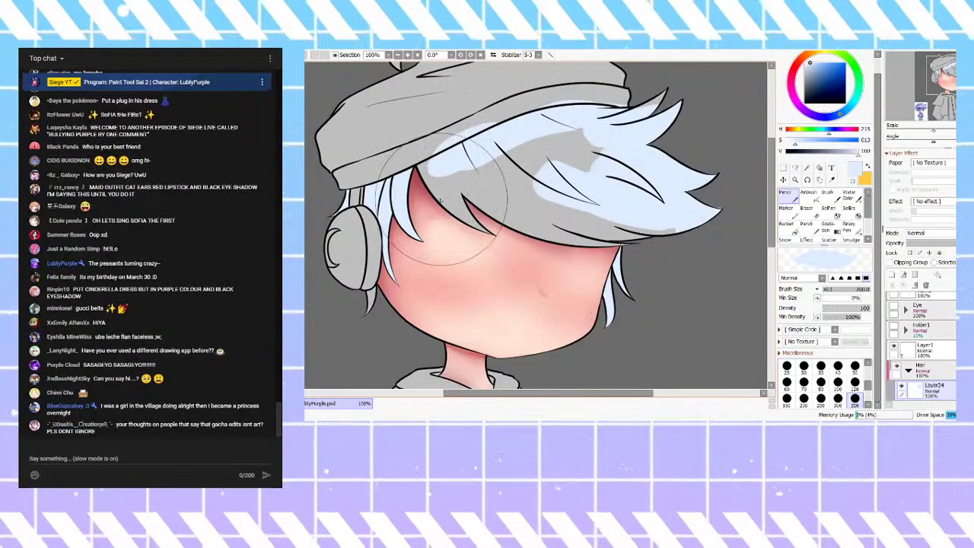
scroll(423, 148, "up", 3)
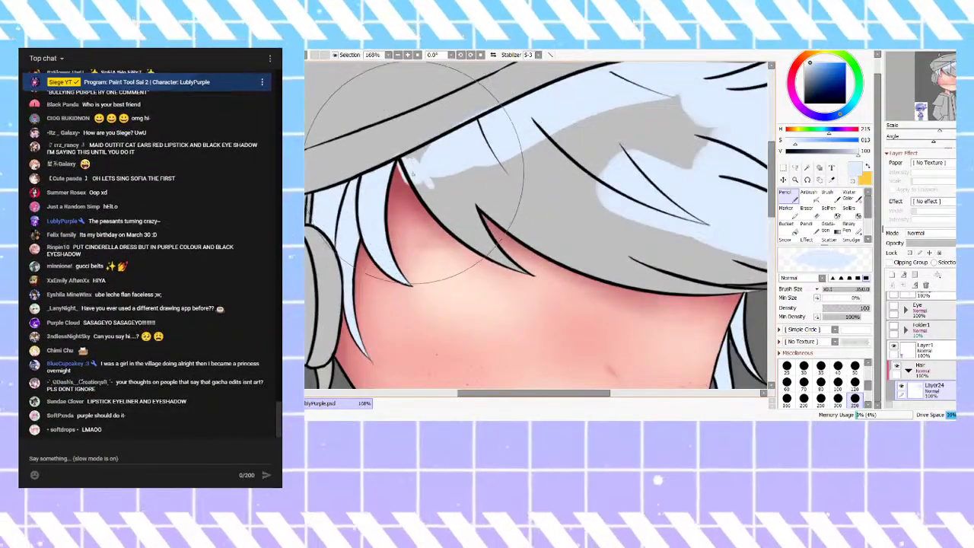
key("ctrl+z")
mouse_move(408, 165)
left_mouse_down()
mouse_move(435, 148)
mouse_move(563, 99)
left_mouse_up()
Step: Paint pale blue along the outer edge of the pointed fringe lock on the headphone side, down to its tip
mouse_move(420, 164)
left_mouse_down()
mouse_move(446, 216)
mouse_move(436, 213)
mouse_move(463, 237)
mouse_move(460, 214)
left_mouse_up()
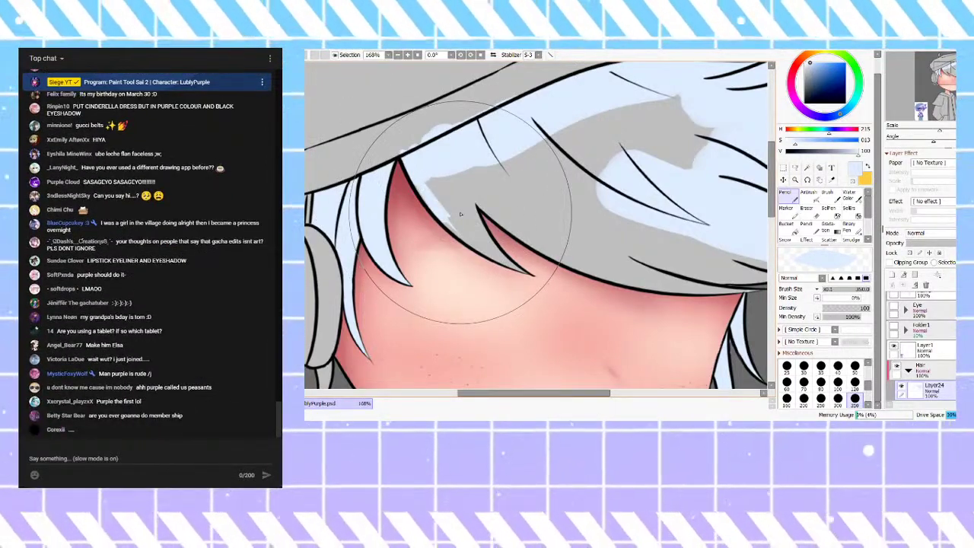
scroll(457, 217, "up", 1)
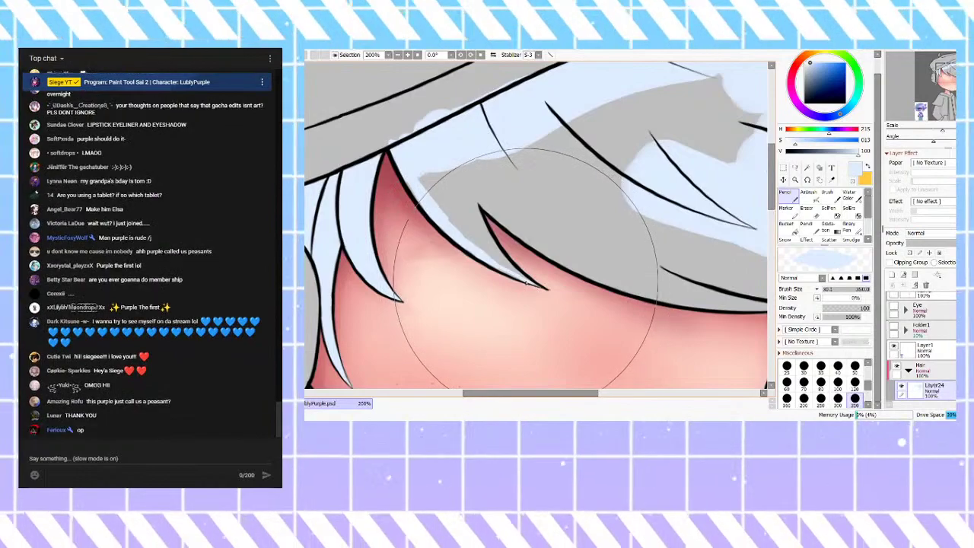
scroll(531, 286, "up", 3)
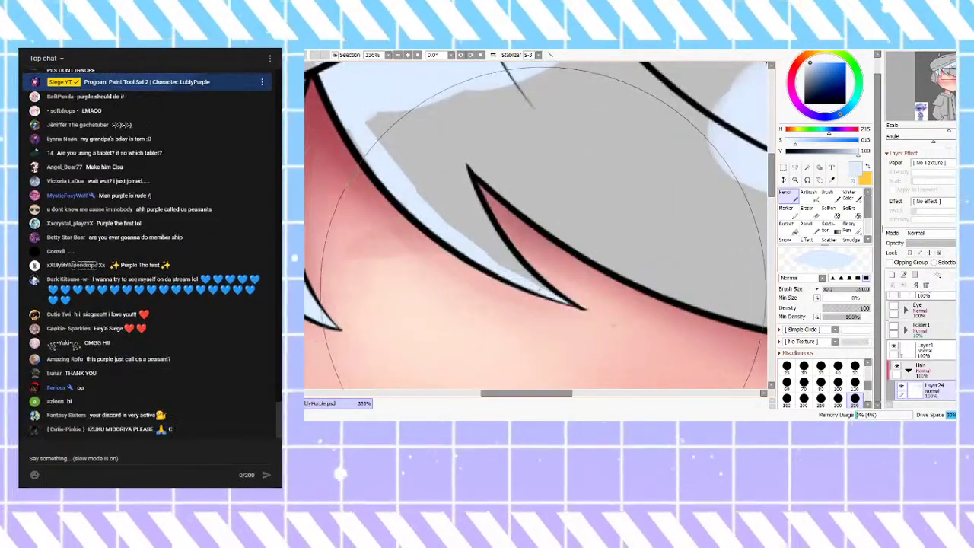
Step: Redo the pale blue stroke along the pointed fringe lock's inner edge and fill the lower half of the lock
left_click_drag(455, 152, 497, 245)
key("ctrl+z")
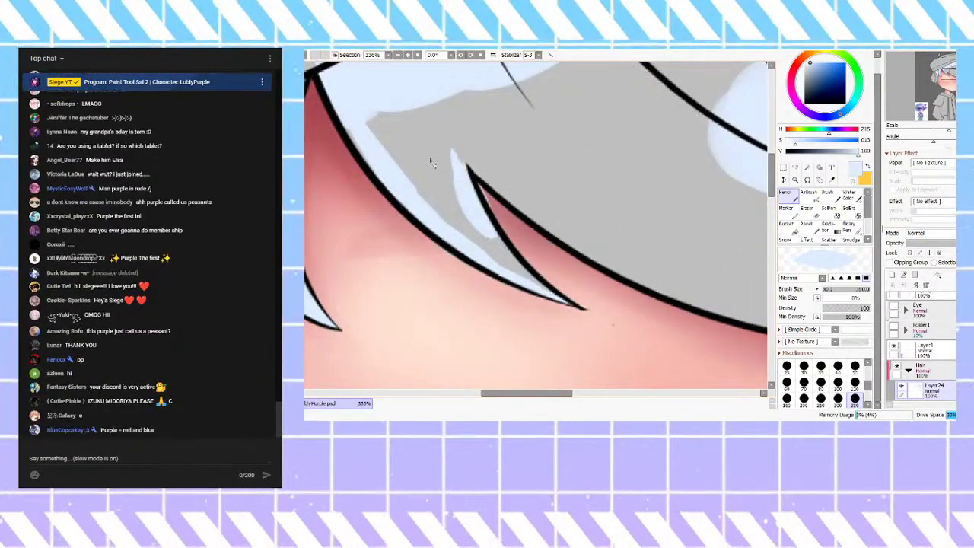
key("ctrl+z")
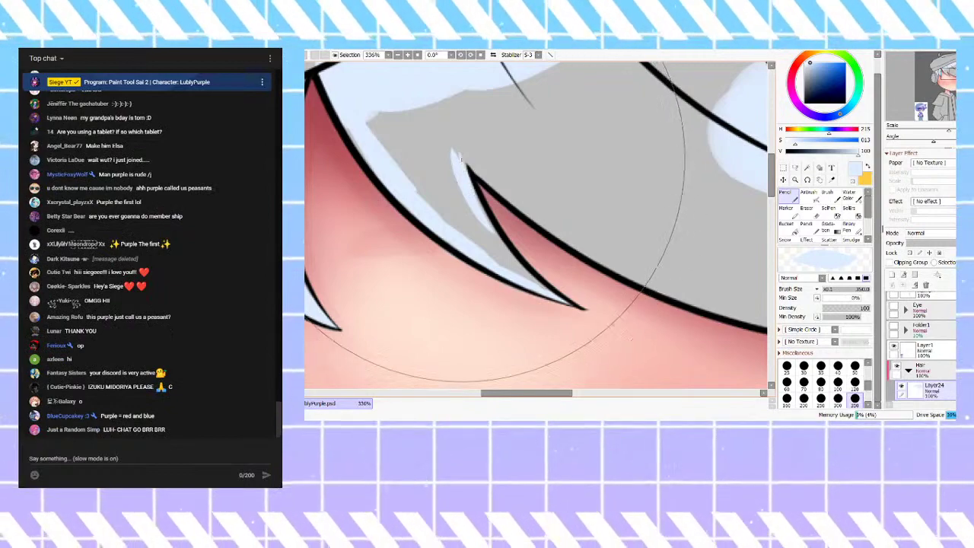
left_click_drag(474, 211, 508, 267)
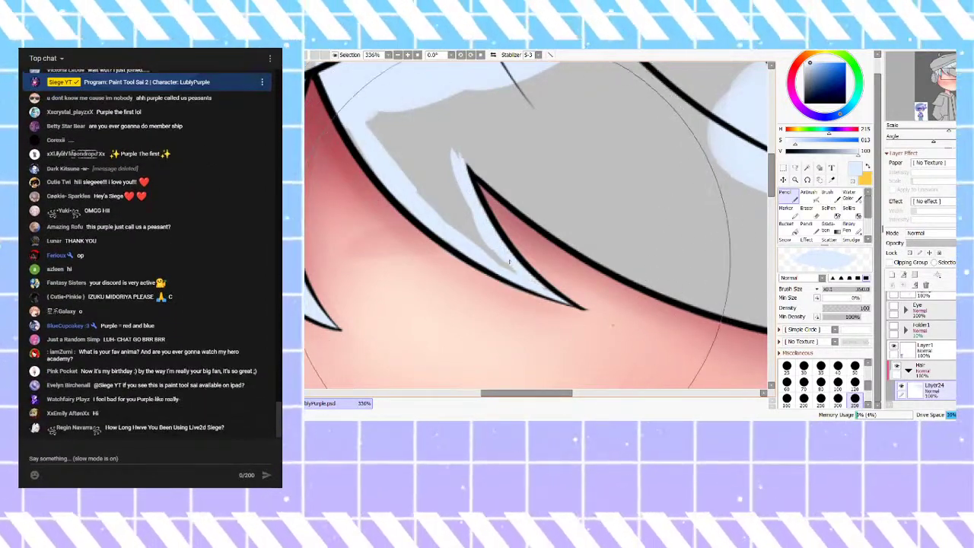
mouse_move(487, 254)
left_mouse_down()
mouse_move(428, 198)
mouse_move(445, 168)
mouse_move(435, 192)
left_mouse_up()
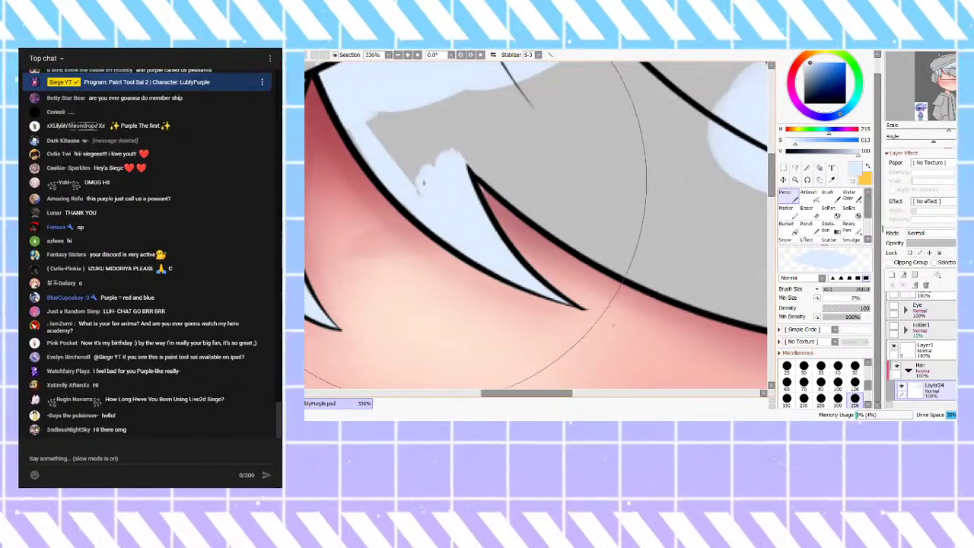
Step: Switch briefly to the Eraser, return to the Pencil, and extend the pale blue up the outer side of the fringe lock
left_click(822, 207)
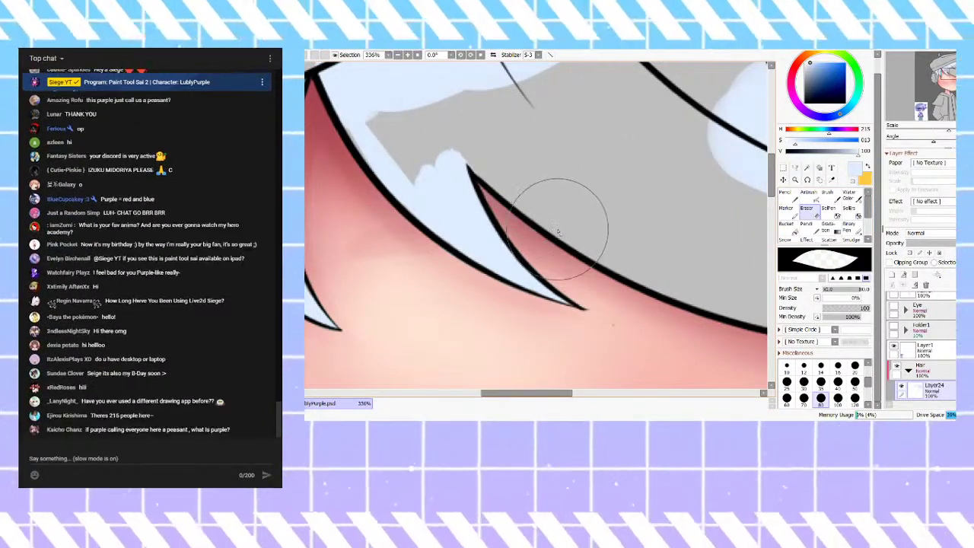
left_click(787, 197)
mouse_move(412, 169)
left_mouse_down()
mouse_move(391, 131)
mouse_move(389, 143)
left_mouse_up()
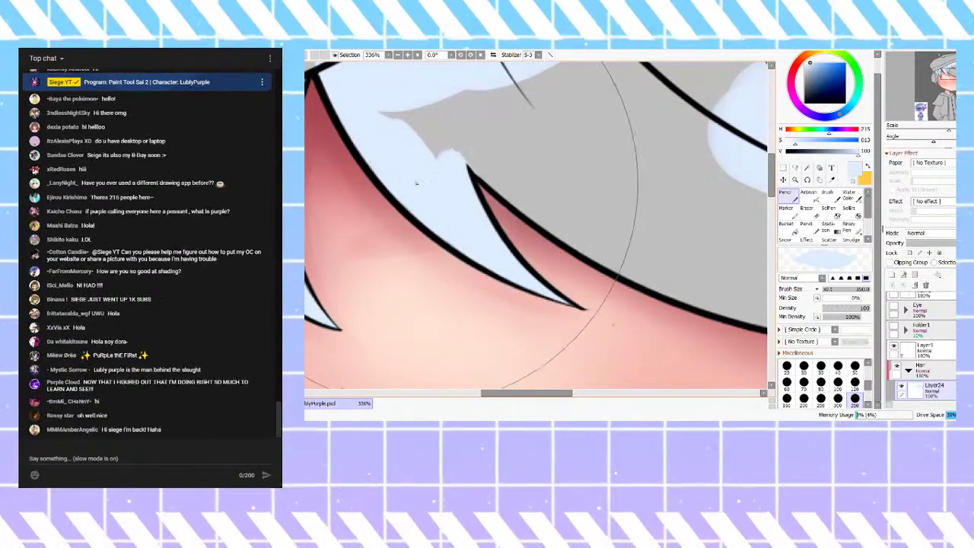
Step: Fill the remaining grey areas of the fringe with pale blue, from the pointed lock along the lower edge to the far side
mouse_move(416, 152)
left_mouse_down()
mouse_move(430, 117)
mouse_move(442, 112)
mouse_move(574, 181)
mouse_move(503, 90)
mouse_move(666, 187)
mouse_move(548, 176)
mouse_move(558, 195)
mouse_move(567, 152)
mouse_move(547, 141)
mouse_move(584, 141)
mouse_move(598, 115)
mouse_move(669, 95)
mouse_move(732, 115)
mouse_move(697, 172)
mouse_move(637, 194)
mouse_move(531, 181)
left_mouse_up()
scroll(553, 183, "down", 5)
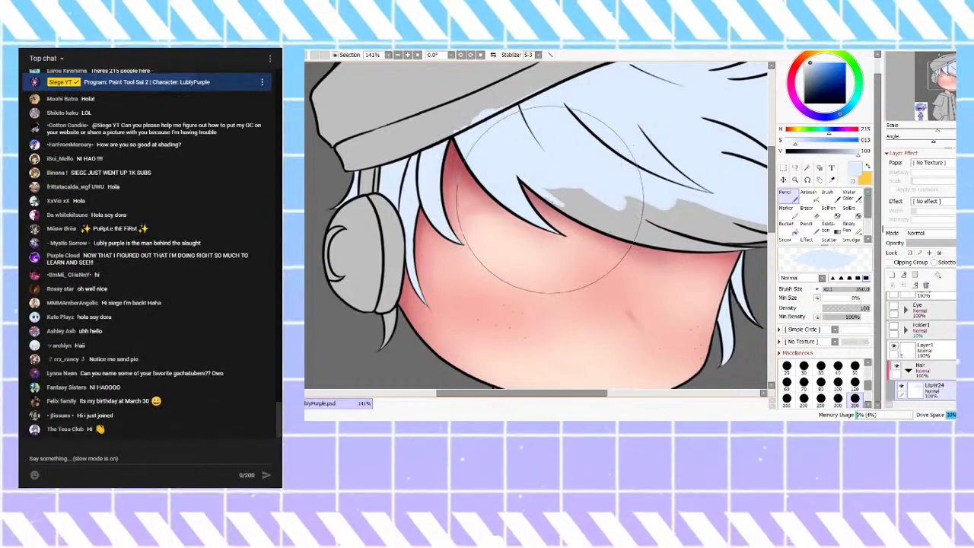
mouse_move(583, 219)
left_mouse_down()
mouse_move(615, 231)
mouse_move(574, 195)
left_mouse_up()
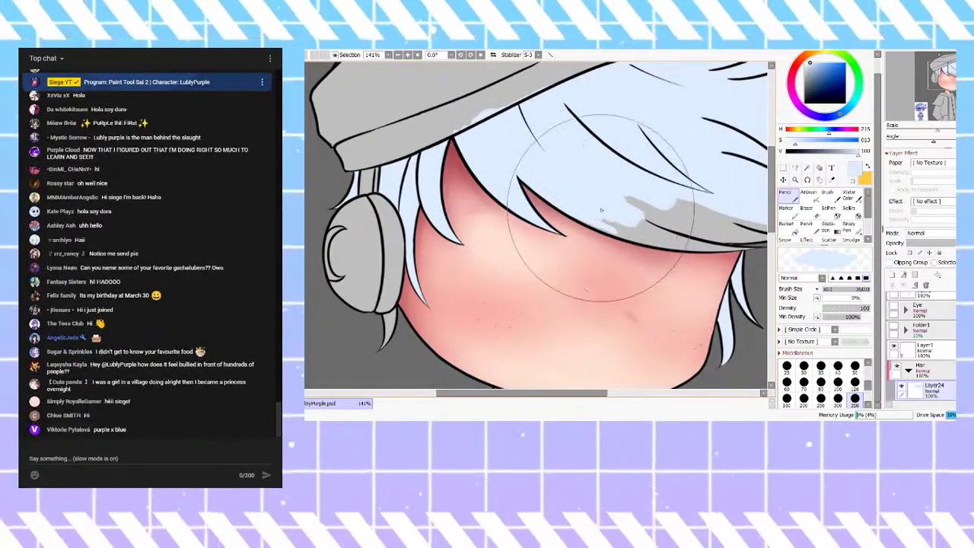
scroll(574, 194, "down", 2)
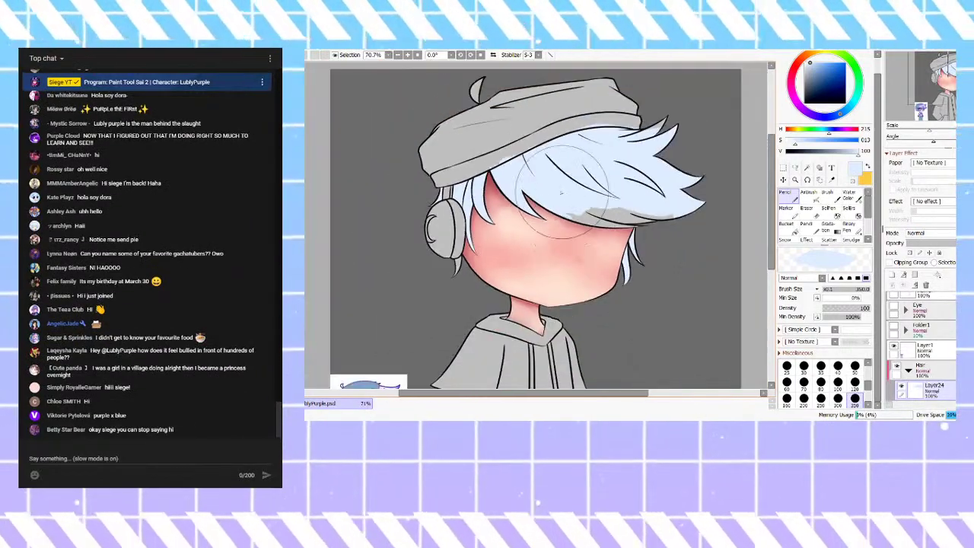
scroll(620, 205, "up", 2)
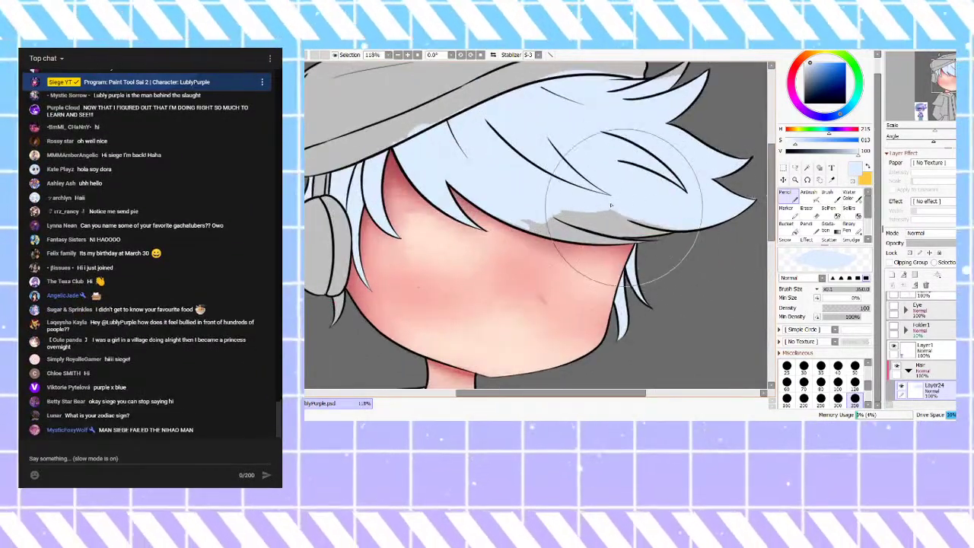
scroll(578, 227, "up", 1)
scroll(578, 226, "up", 2)
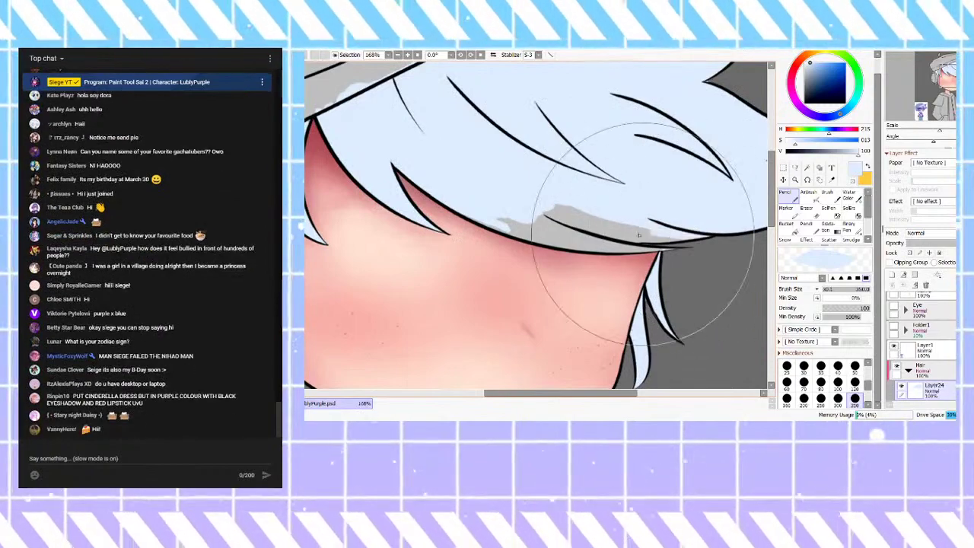
mouse_move(668, 239)
left_mouse_down()
mouse_move(640, 239)
mouse_move(683, 245)
mouse_move(614, 239)
mouse_move(542, 207)
mouse_move(583, 233)
mouse_move(484, 211)
mouse_move(506, 228)
left_mouse_up()
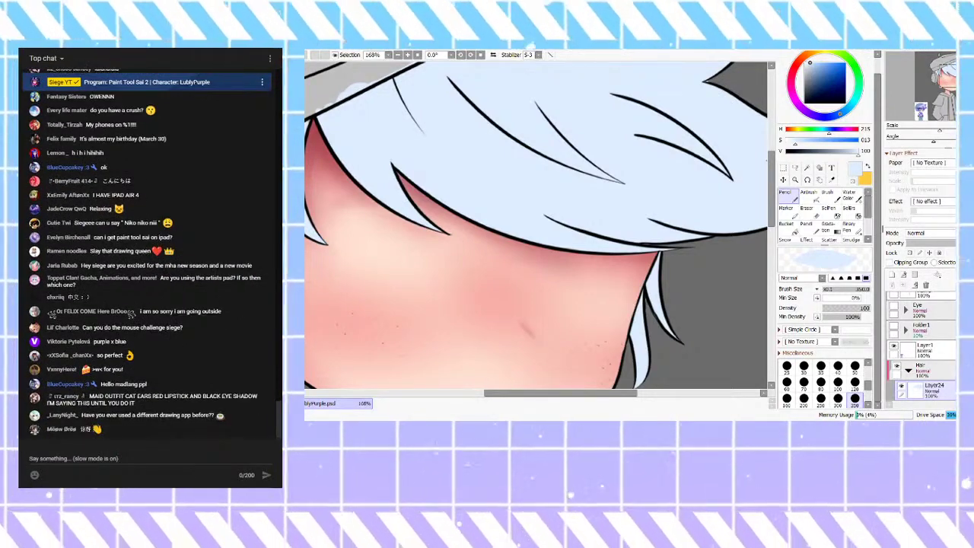
Step: Fill the small hair lock poking out beneath the headphone with the same pale blue, down to its tip
scroll(596, 232, "down", 5)
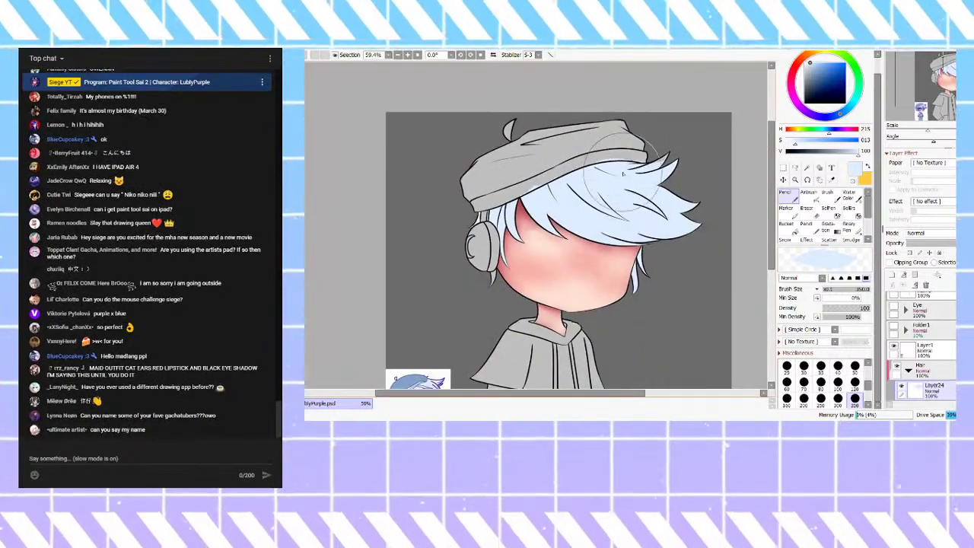
scroll(656, 163, "up", 5)
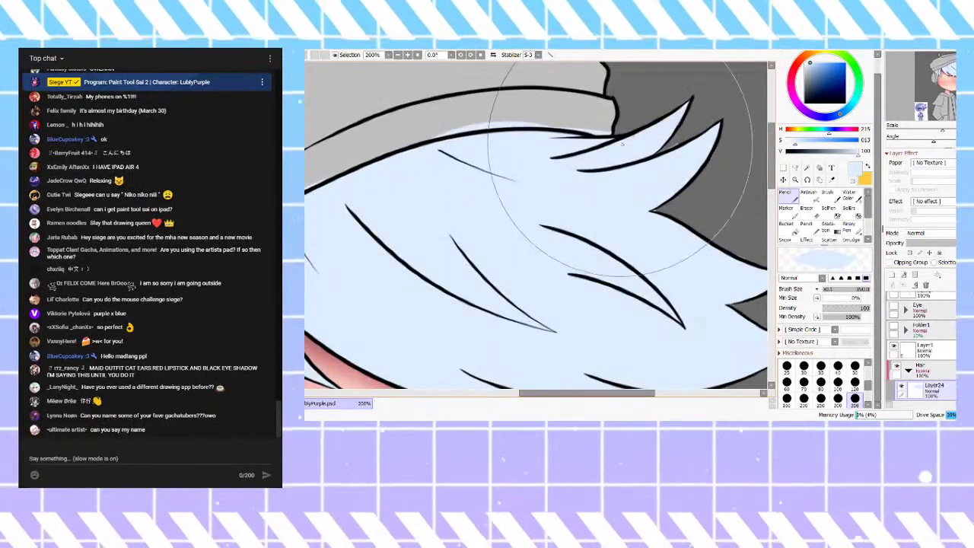
scroll(549, 153, "down", 1)
scroll(426, 214, "down", 3)
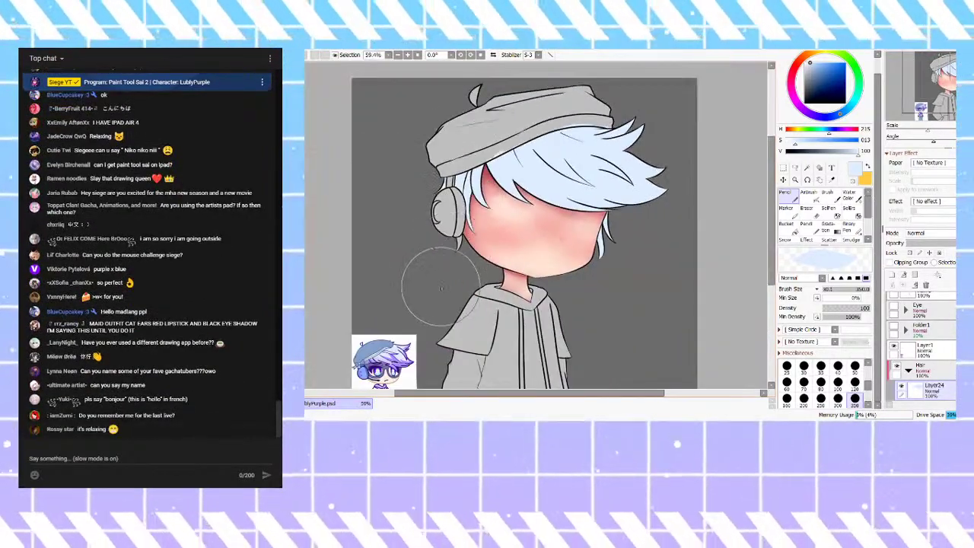
scroll(423, 206, "up", 7)
mouse_move(488, 276)
left_mouse_down()
mouse_move(525, 141)
mouse_move(494, 169)
left_mouse_up()
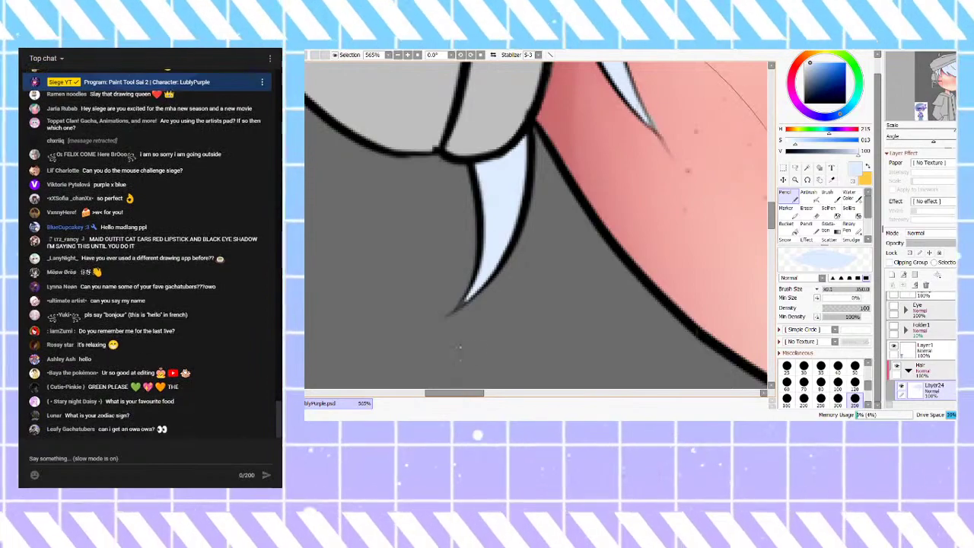
scroll(465, 304, "down", 8)
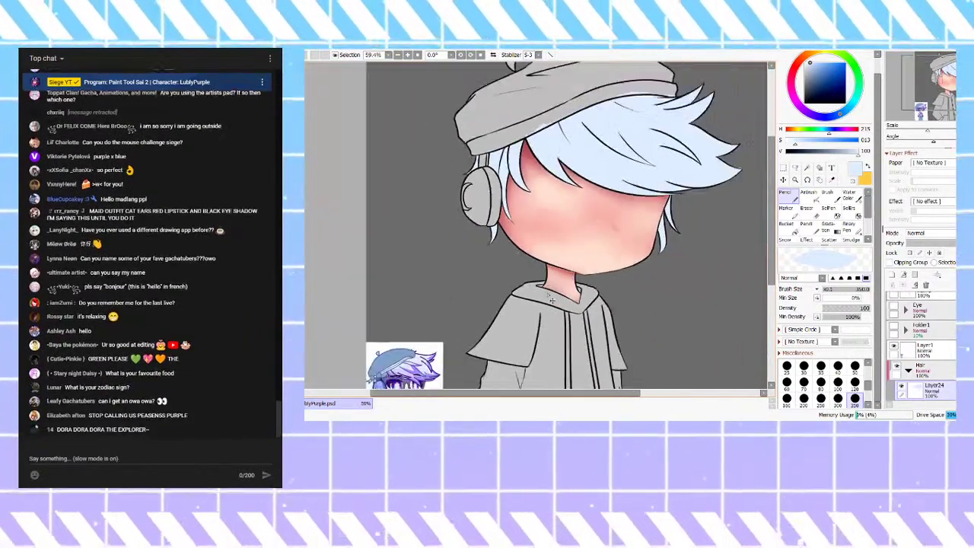
Step: Adjust the hue and saturation of the hair base layer, keeping it a light blue
scroll(533, 183, "up", 4)
scroll(525, 197, "down", 2)
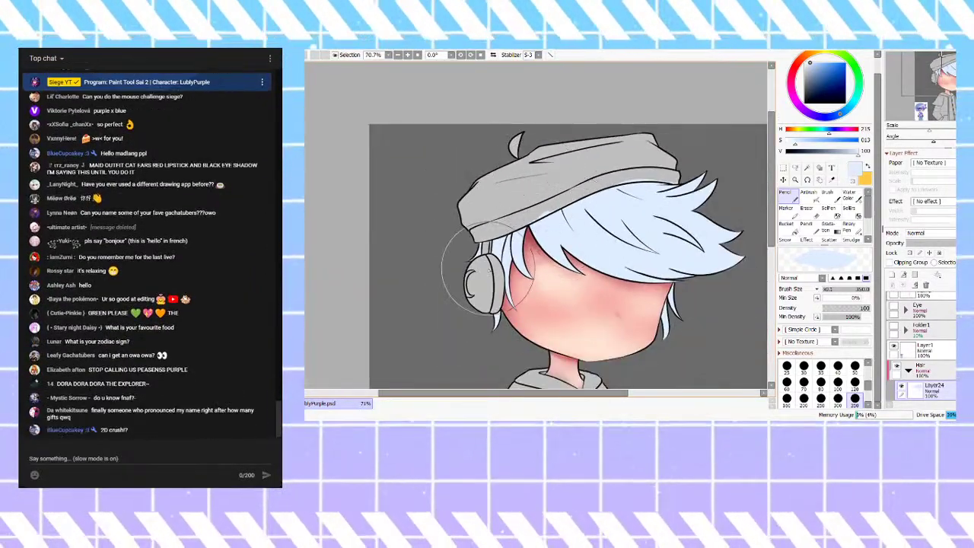
scroll(499, 251, "up", 2)
scroll(496, 248, "down", 1)
left_click(808, 212)
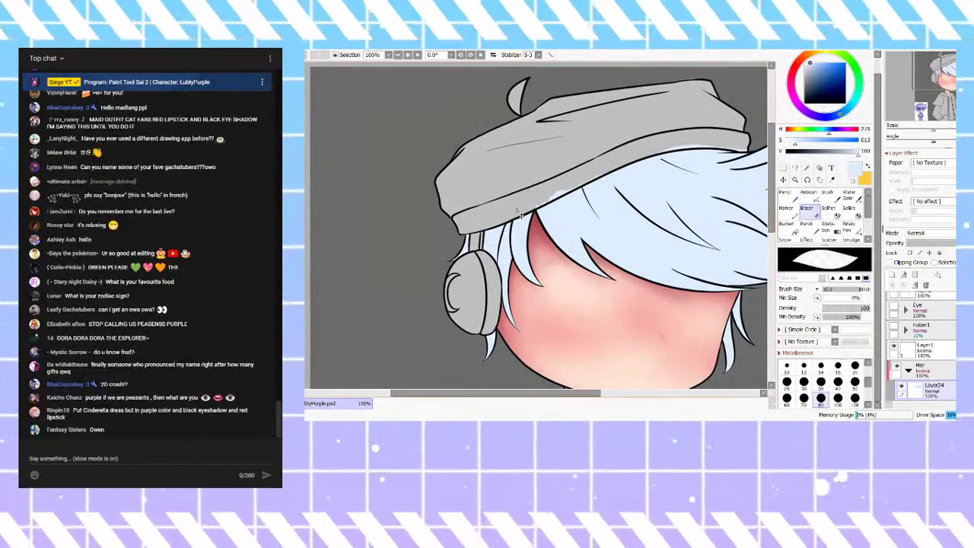
scroll(525, 204, "down", 1)
key("ctrl+u")
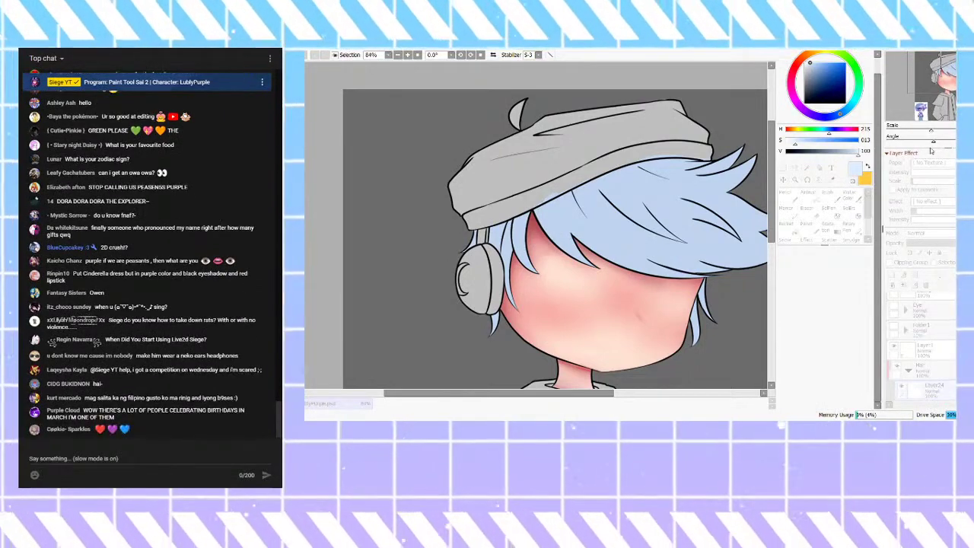
left_click_drag(886, 164, 889, 165)
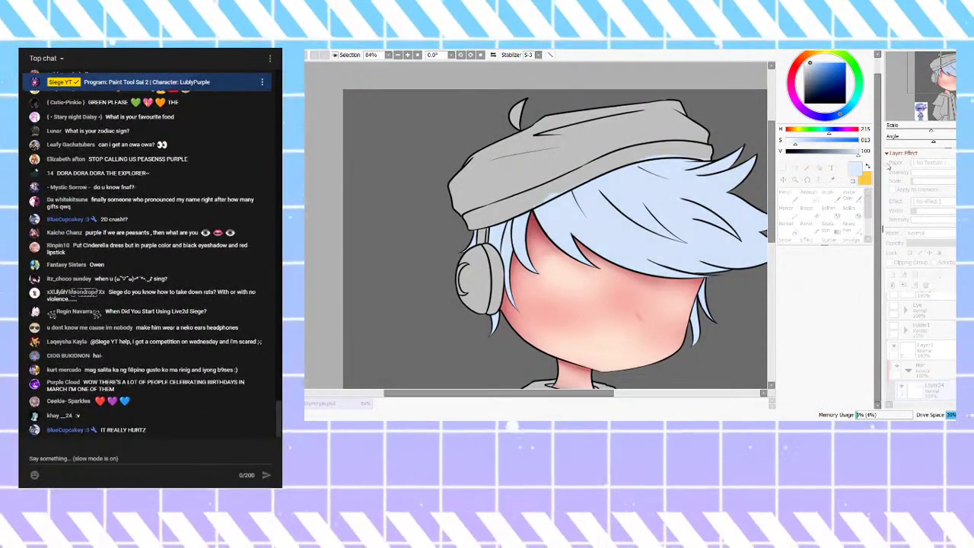
left_click(912, 187)
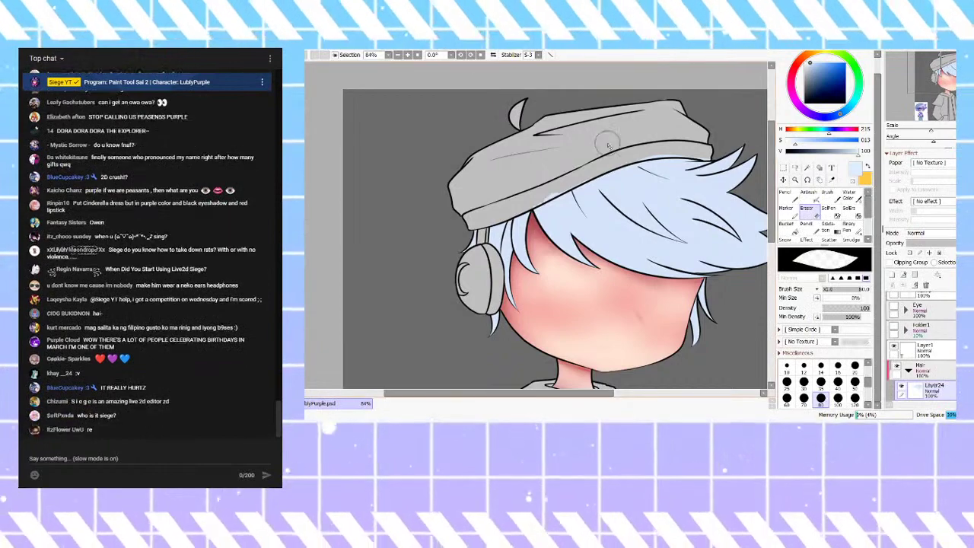
Step: Erase the pale blue overspill on the hat brim just above the fringe
scroll(675, 154, "up", 5)
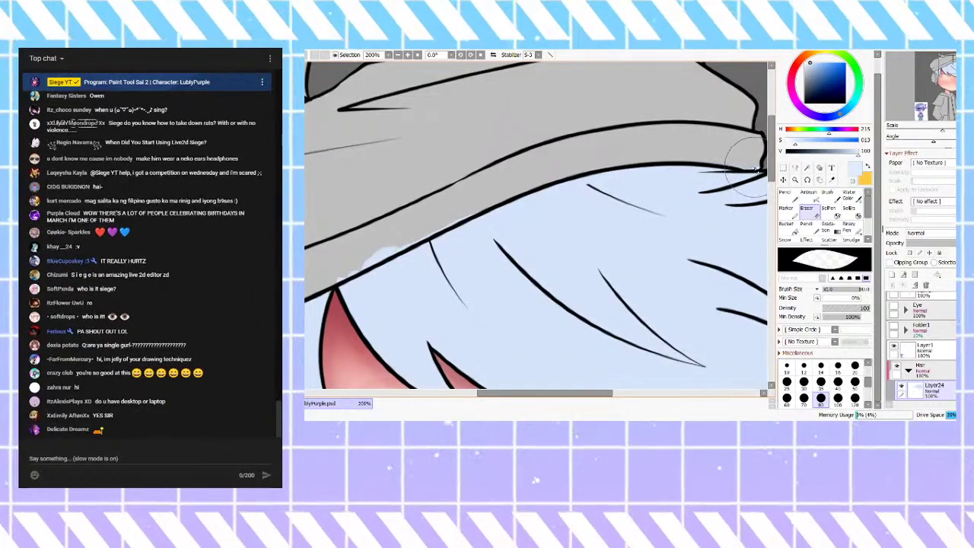
scroll(639, 148, "down", 5)
scroll(514, 179, "up", 6)
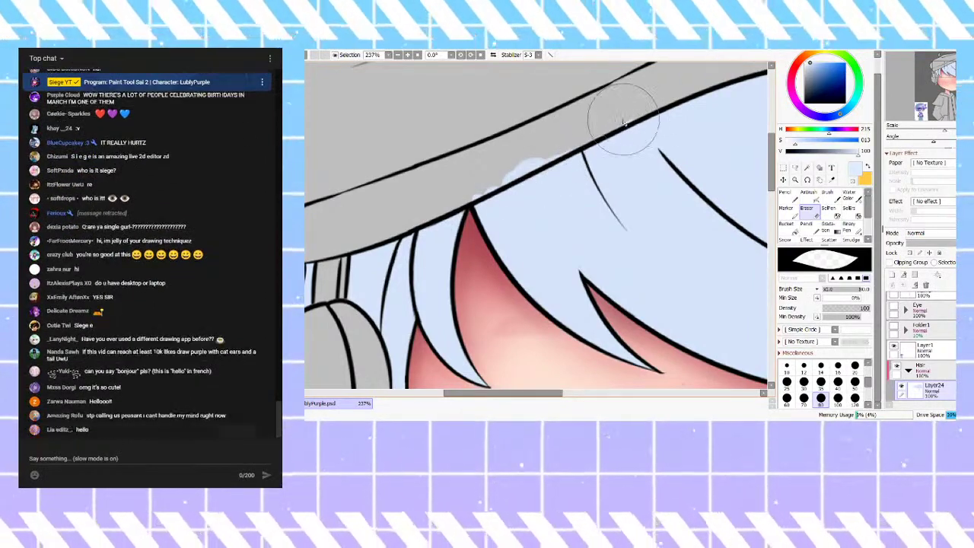
mouse_move(555, 154)
left_mouse_down()
mouse_move(494, 188)
mouse_move(540, 154)
mouse_move(548, 135)
mouse_move(473, 198)
left_mouse_up()
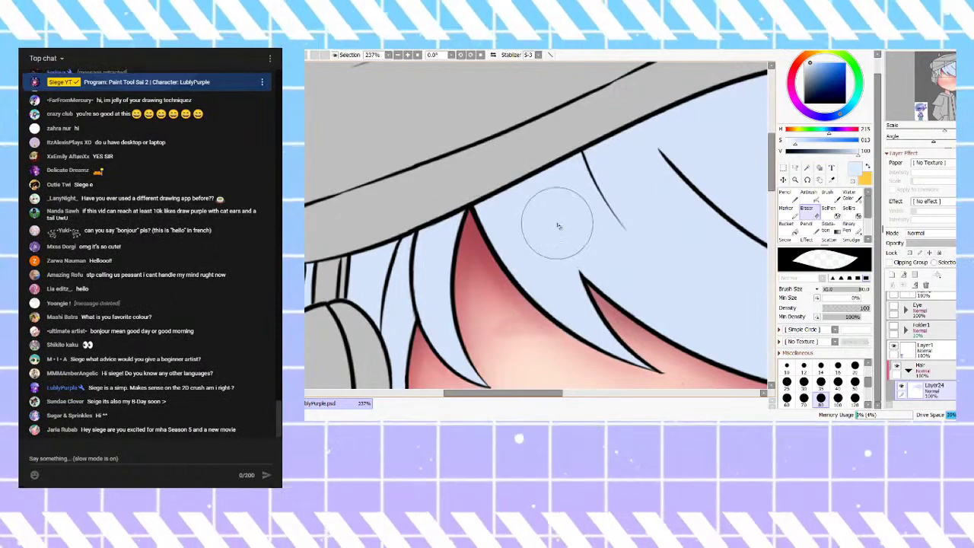
scroll(555, 218, "down", 4)
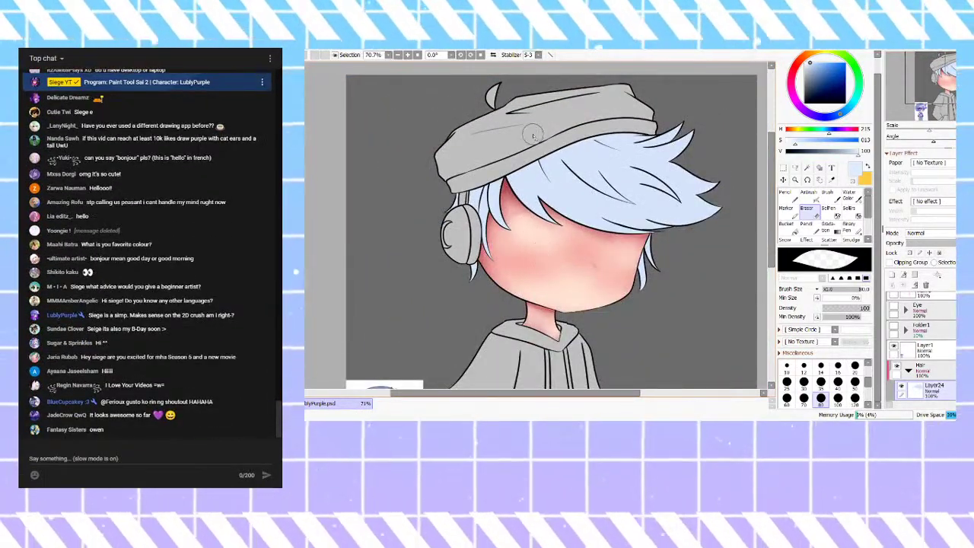
Step: Add a Multiply layer clipped to the hair base and pick a greyish blue shading colour (H 215, S 28, V 79)
scroll(468, 180, "up", 2)
scroll(465, 163, "down", 2)
scroll(464, 164, "up", 3)
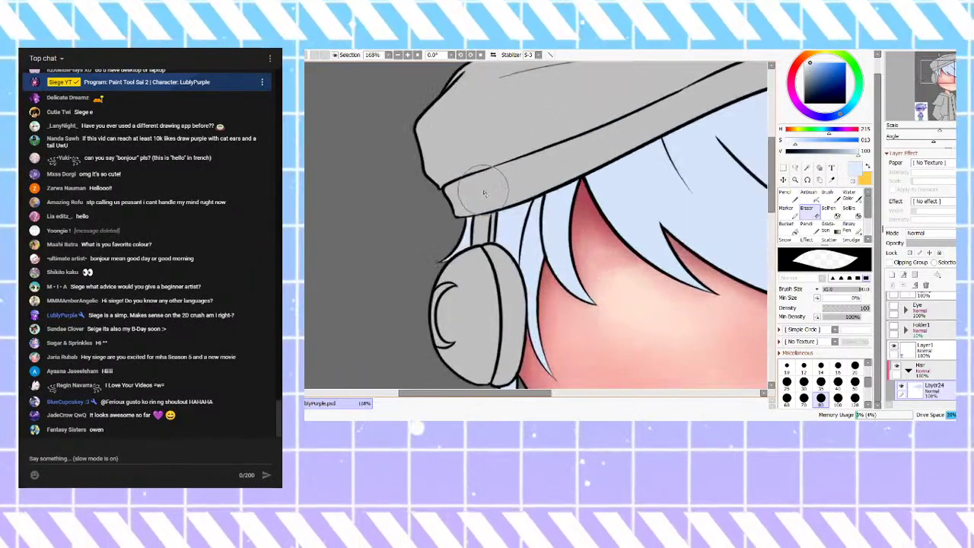
scroll(457, 221, "down", 3)
scroll(574, 183, "up", 2)
left_click(788, 193)
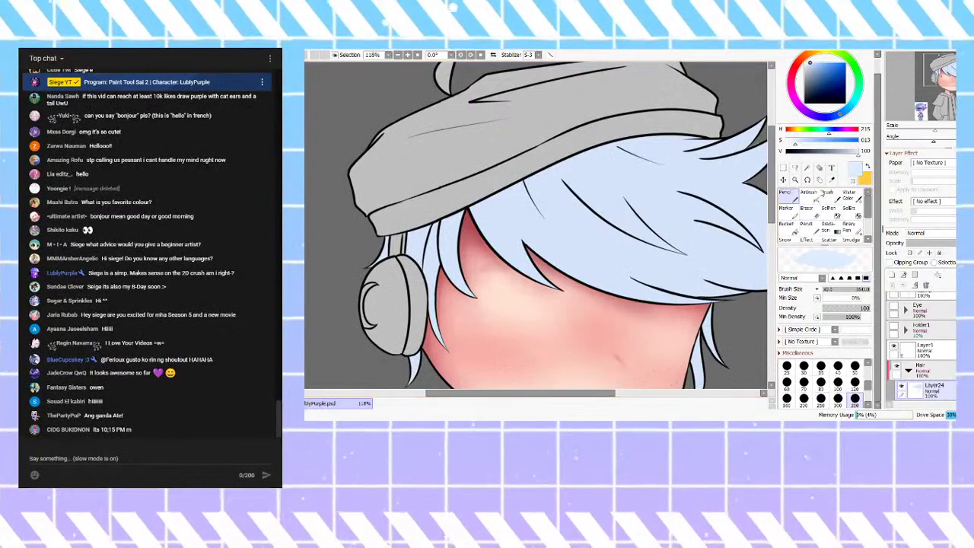
left_click(893, 275)
left_click(893, 263)
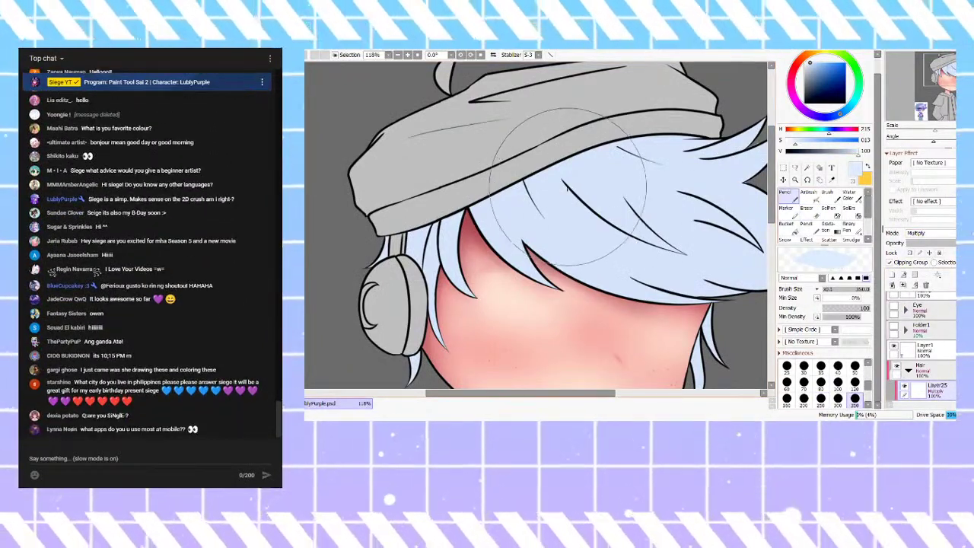
left_click(795, 214)
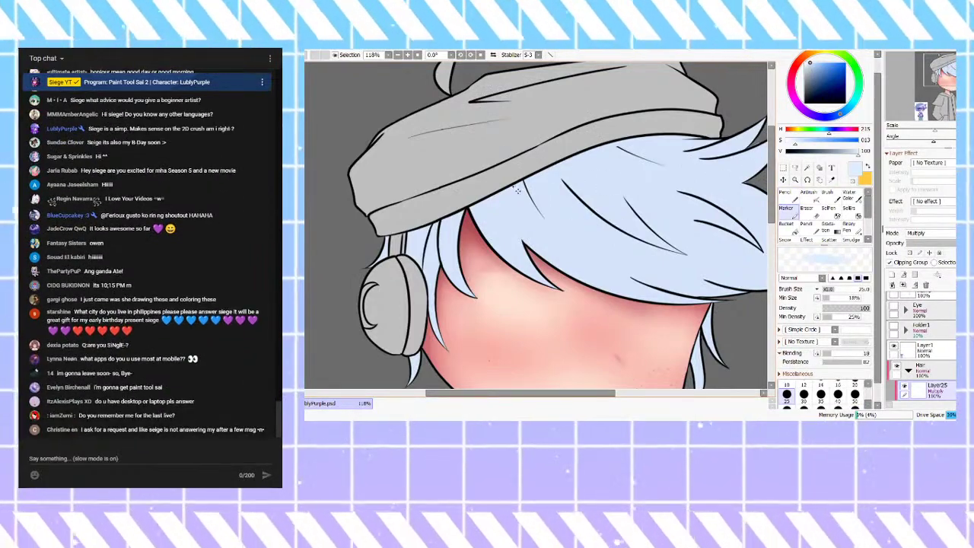
left_click_drag(811, 65, 817, 72)
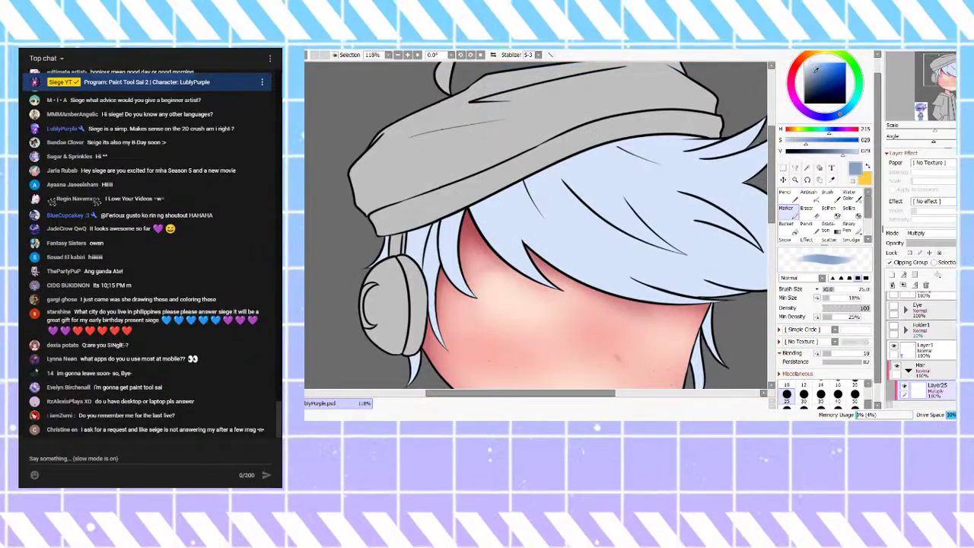
left_click_drag(546, 163, 580, 204)
left_click_drag(545, 156, 613, 229)
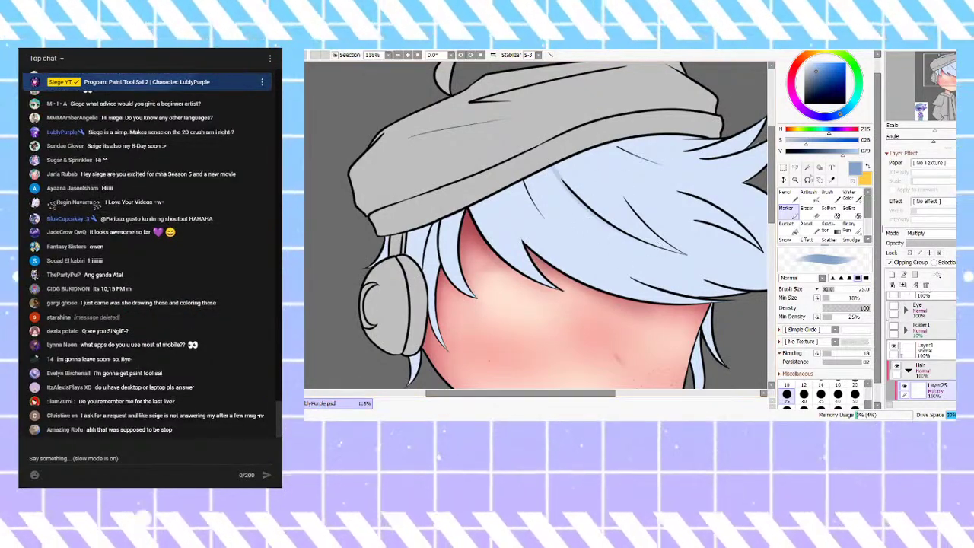
left_click(825, 195)
key("ctrl+z")
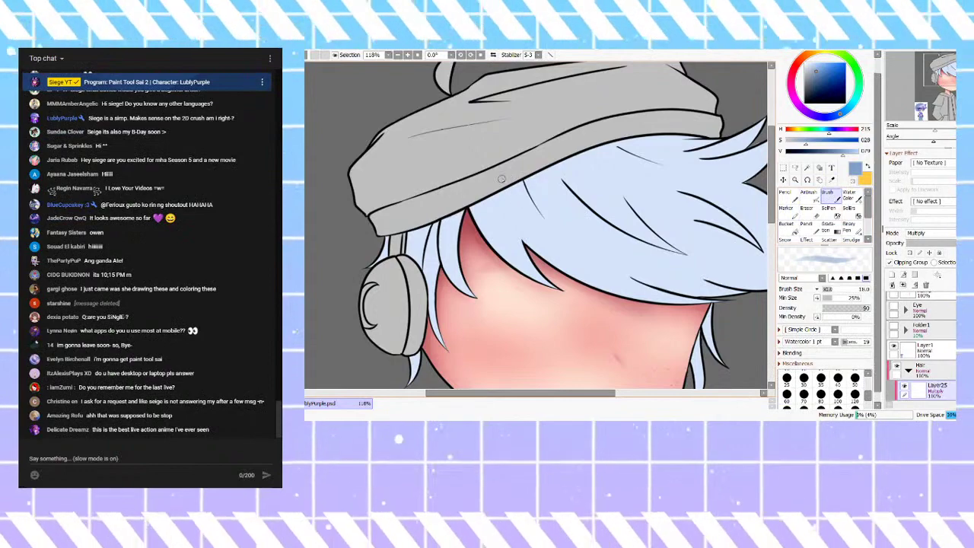
Step: Set the Brush size to 44 and paint soft shading strands from the hat brim down along the front of the fringe
left_click_drag(837, 290, 844, 289)
key("ctrl+z")
mouse_move(497, 189)
left_mouse_down()
mouse_move(536, 259)
mouse_move(583, 309)
left_mouse_up()
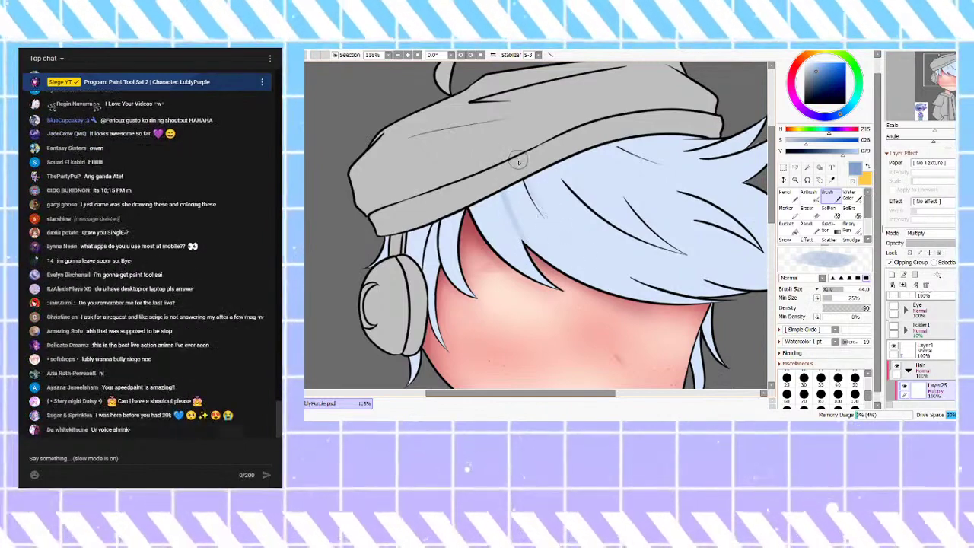
scroll(494, 204, "down", 3)
scroll(560, 190, "up", 2)
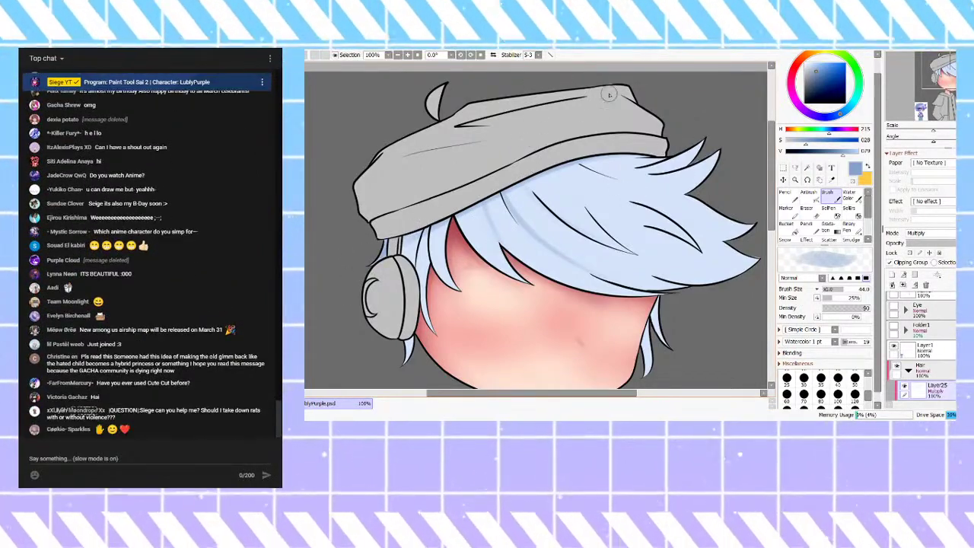
Step: Shade the hair directly beneath the hat brim towards the back spikes, redoing the stroke with soft strands following the hair flow
scroll(623, 143, "up", 2)
left_click_drag(585, 161, 738, 170)
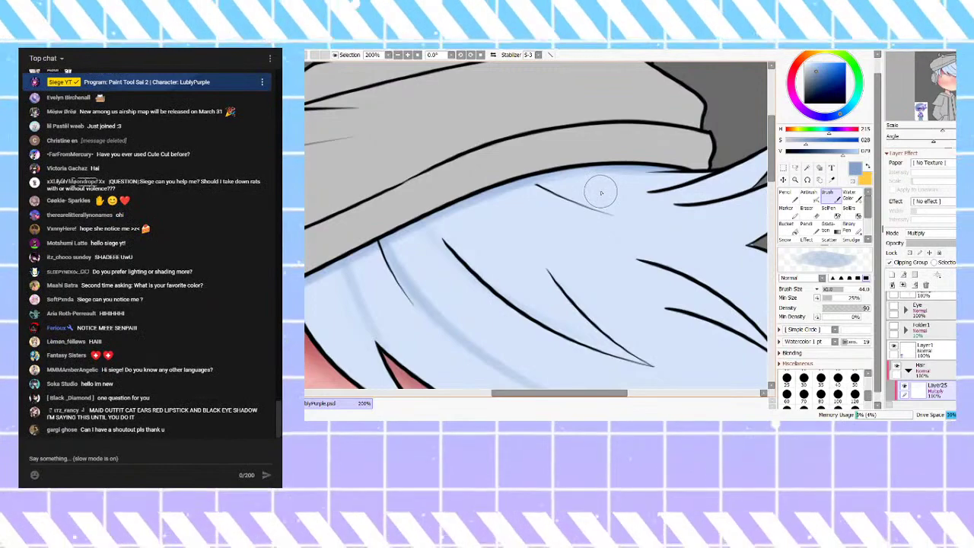
scroll(590, 183, "down", 4)
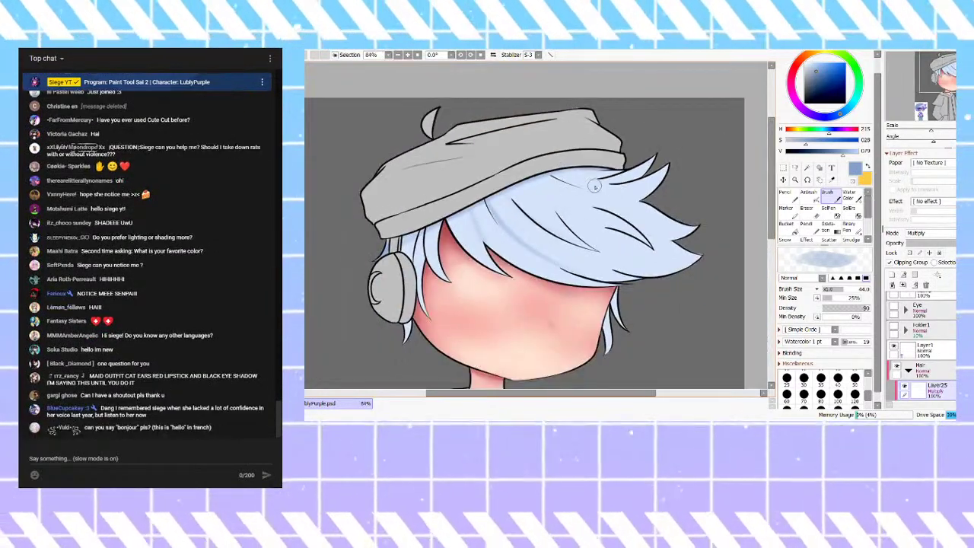
scroll(583, 180, "up", 3)
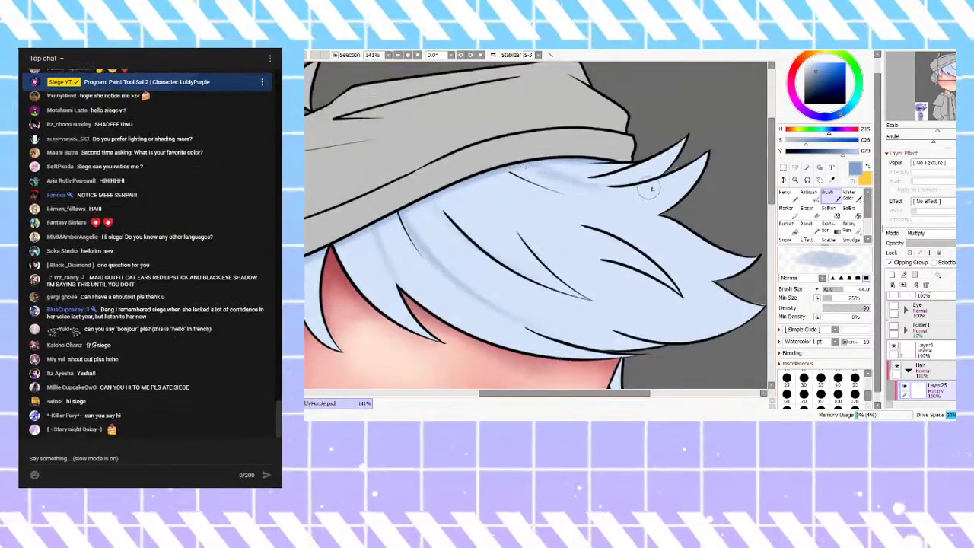
key("ctrl+z")
left_click_drag(516, 154, 644, 185)
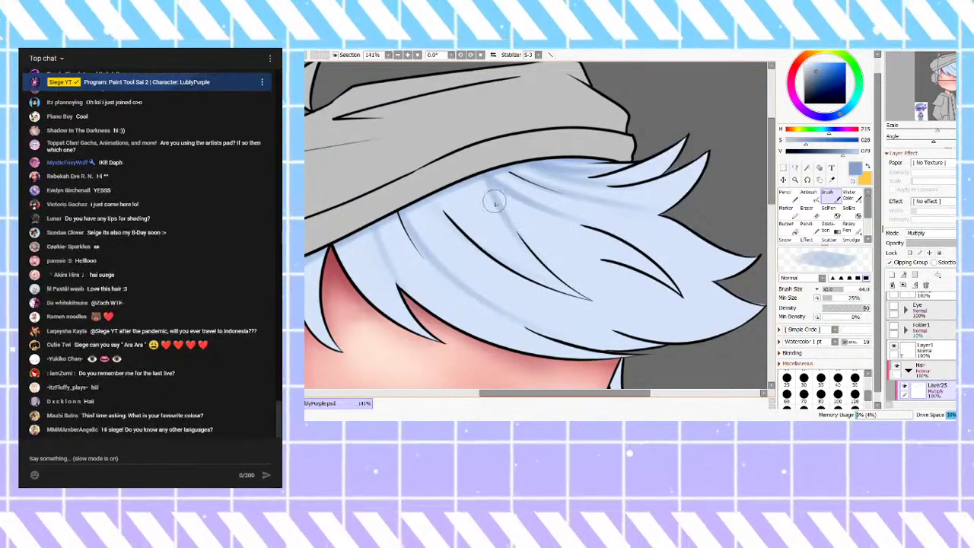
scroll(486, 175, "down", 4)
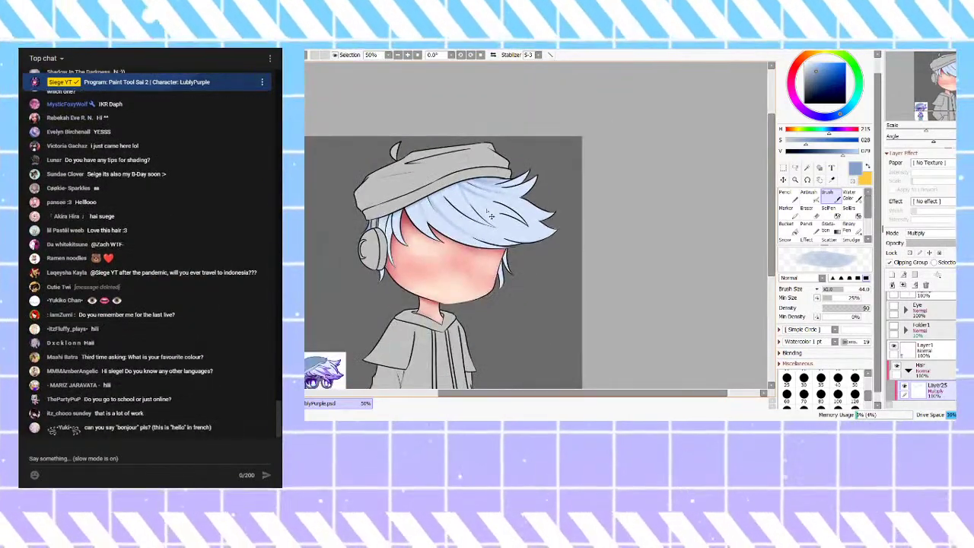
scroll(489, 206, "up", 3)
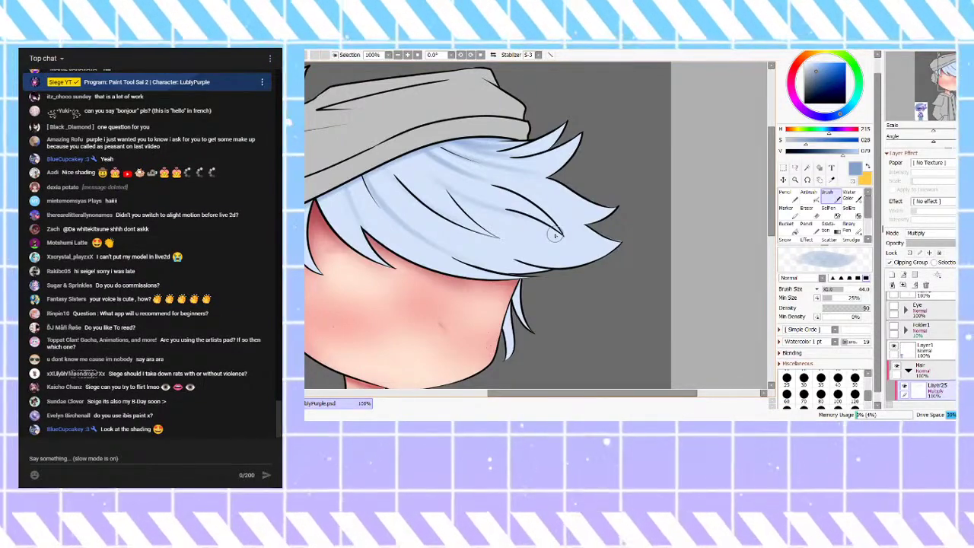
Step: Paint soft shading strands across the back spikes and the lower edge of the fringe, following the hair flow
scroll(538, 215, "up", 2)
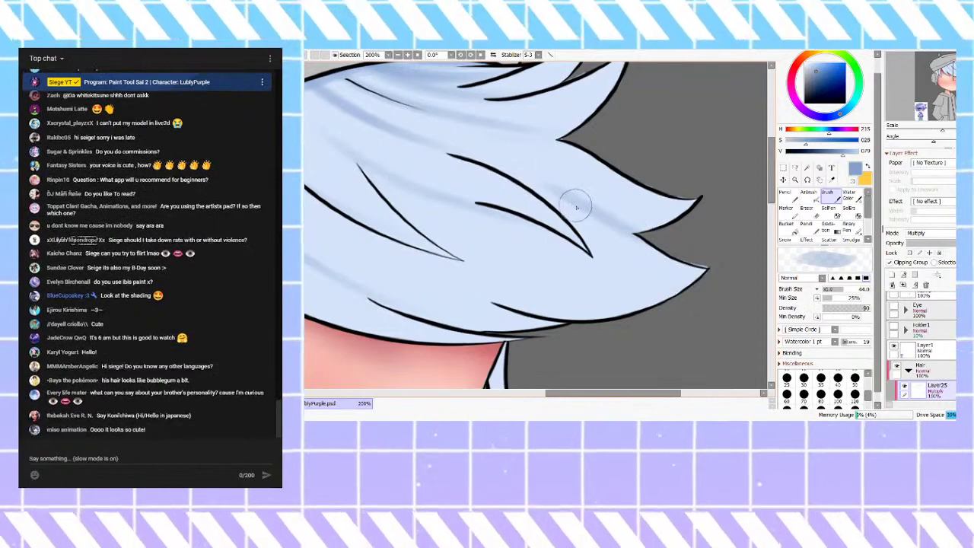
scroll(512, 164, "down", 4)
scroll(518, 202, "up", 2)
scroll(509, 205, "down", 3)
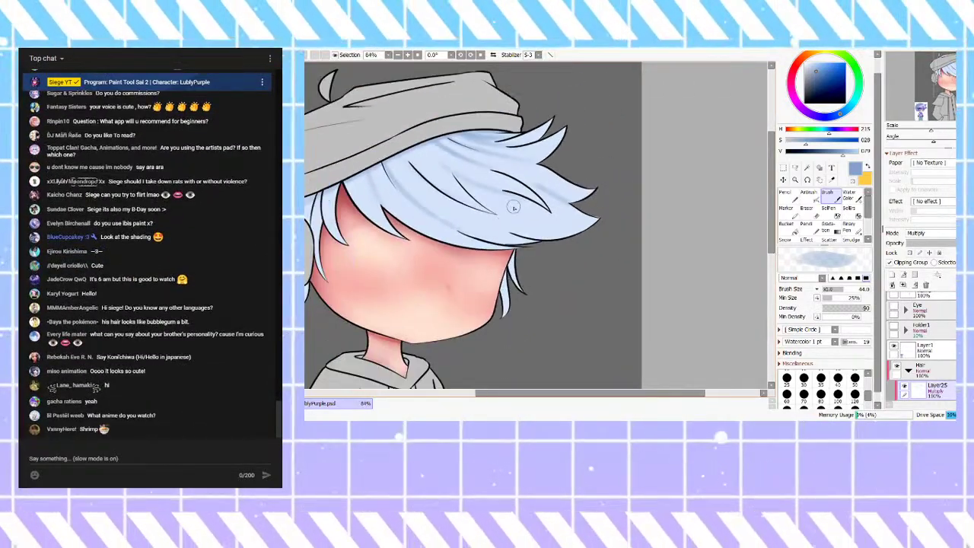
scroll(495, 207, "up", 4)
scroll(496, 209, "up", 2)
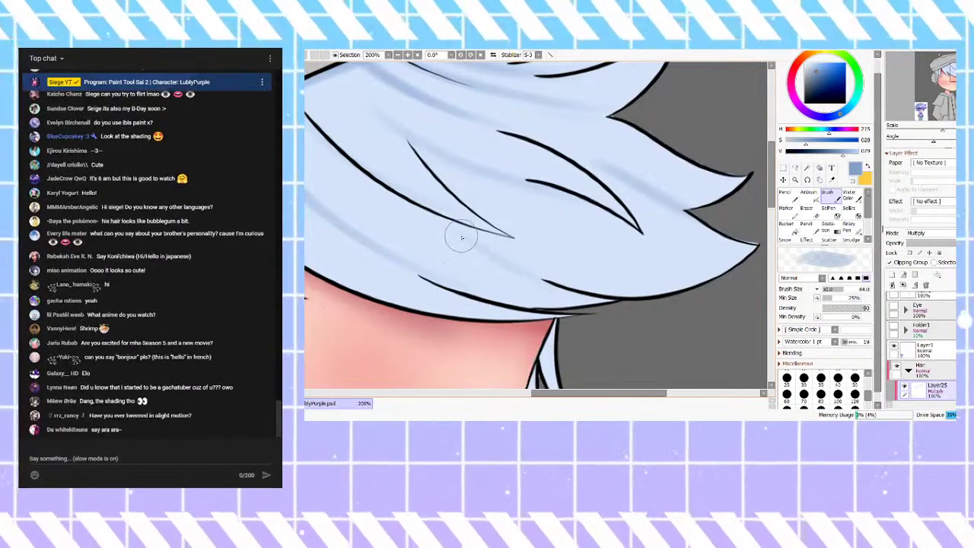
scroll(647, 312, "down", 3)
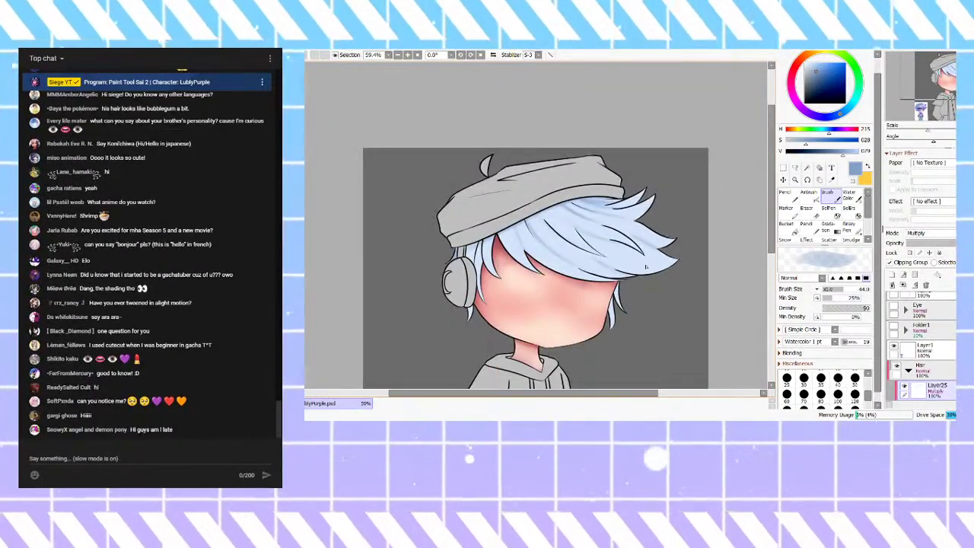
Step: Shade the front of the fringe and the side locks beside the headphones with soft strands falling from the hat brim
scroll(503, 185, "up", 4)
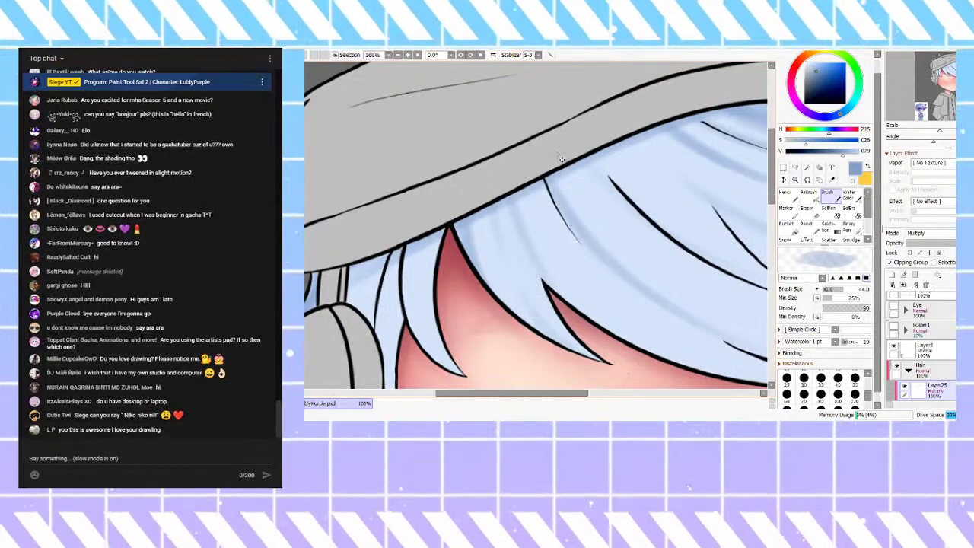
scroll(556, 156, "down", 2)
scroll(525, 146, "up", 2)
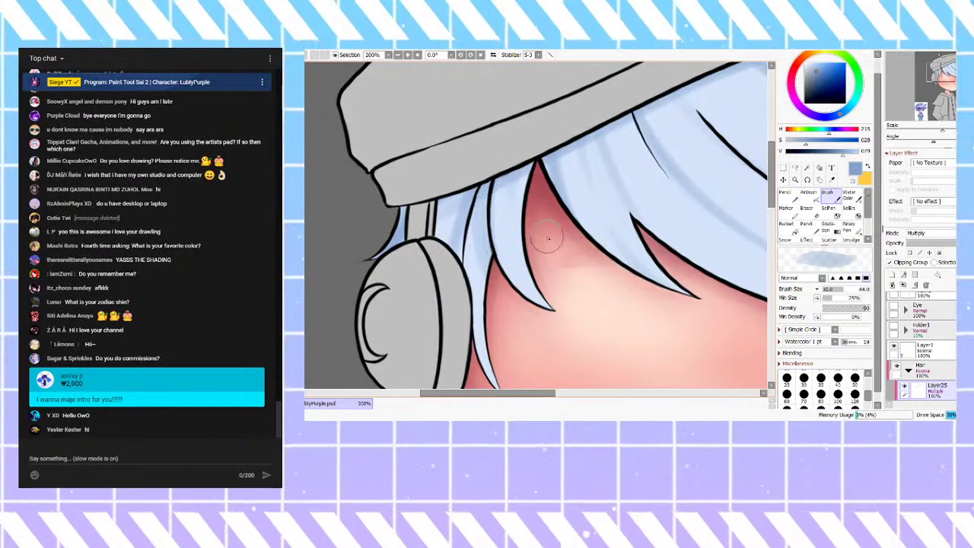
scroll(517, 180, "down", 5)
scroll(649, 159, "up", 5)
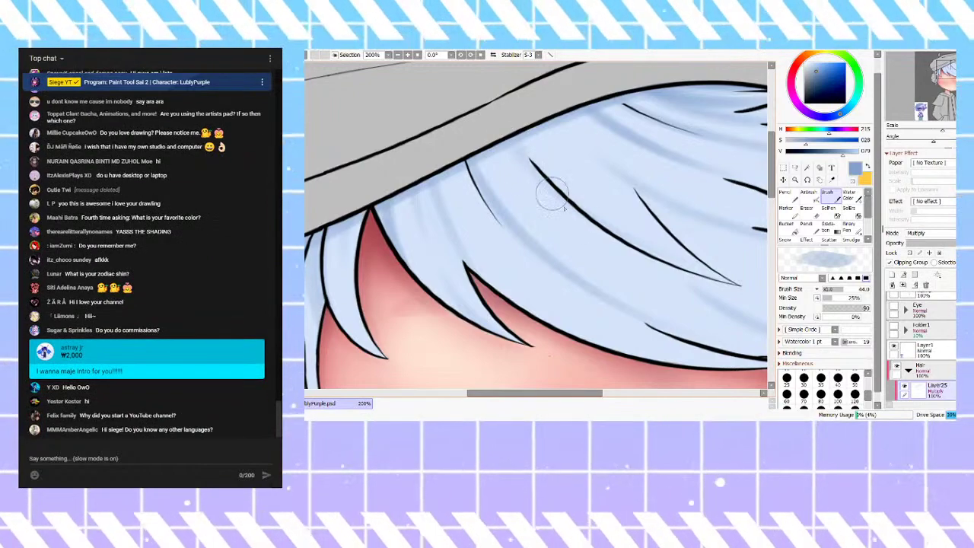
scroll(491, 165, "down", 5)
scroll(680, 226, "up", 5)
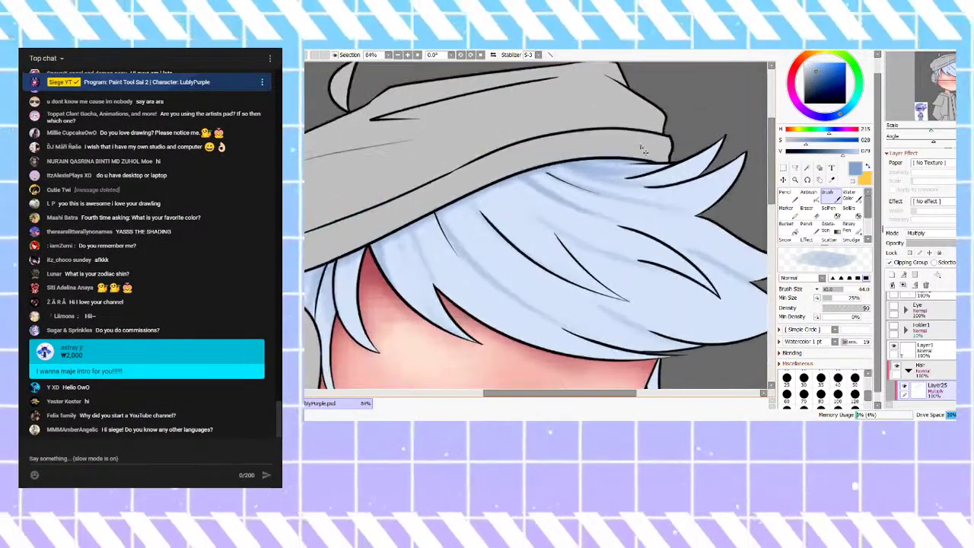
Step: Shade the small lock beneath the headphone and the loose strands at the far side of the face
scroll(460, 211, "down", 4)
scroll(449, 339, "up", 4)
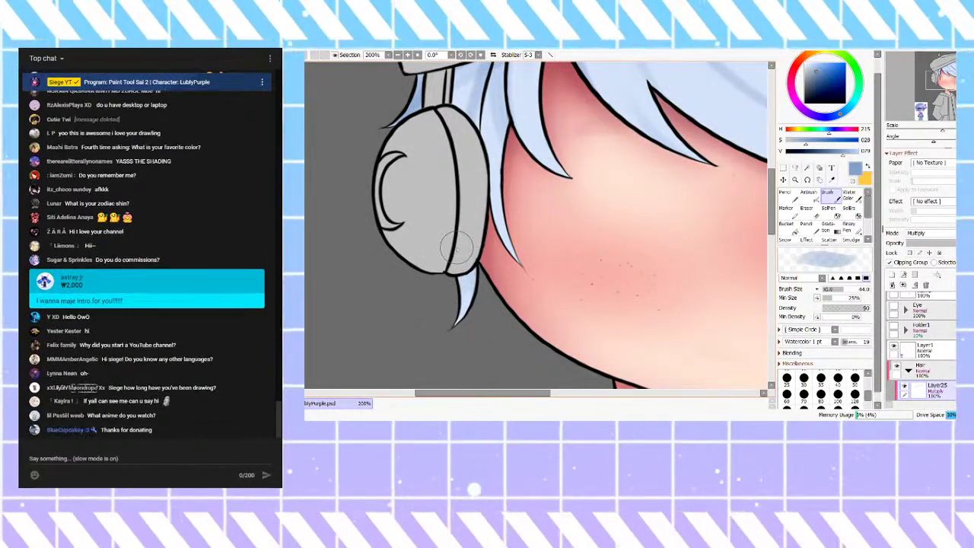
scroll(462, 285, "down", 2)
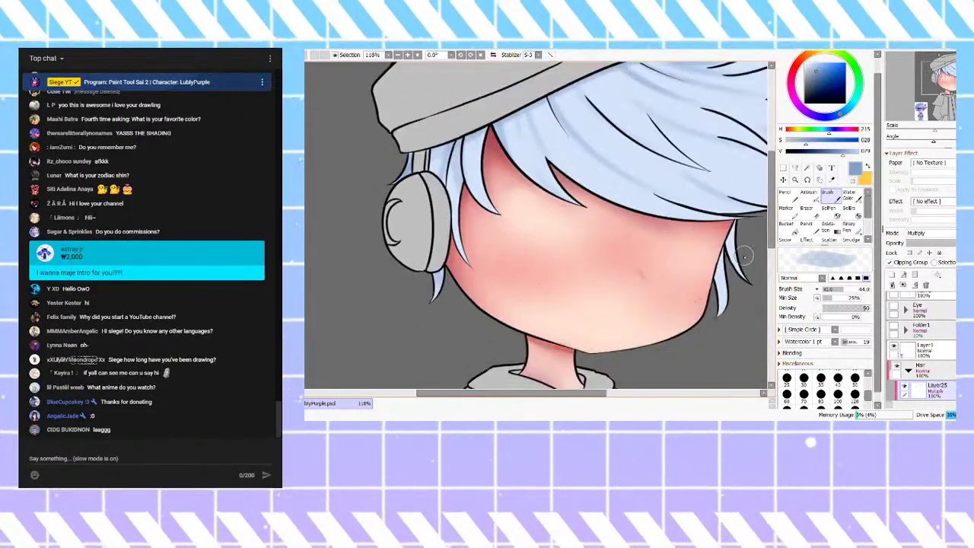
scroll(723, 236, "up", 4)
scroll(670, 220, "down", 2)
scroll(677, 210, "up", 1)
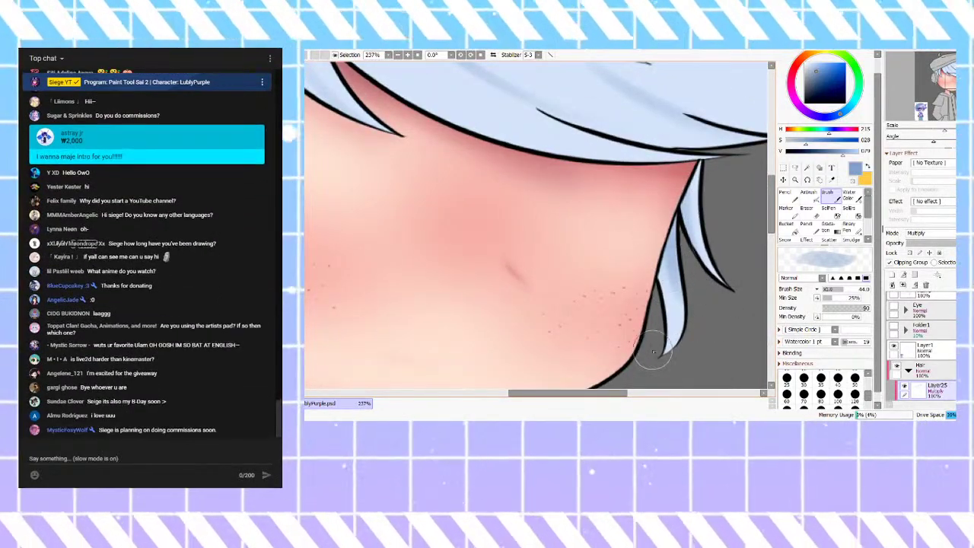
scroll(568, 244, "down", 4)
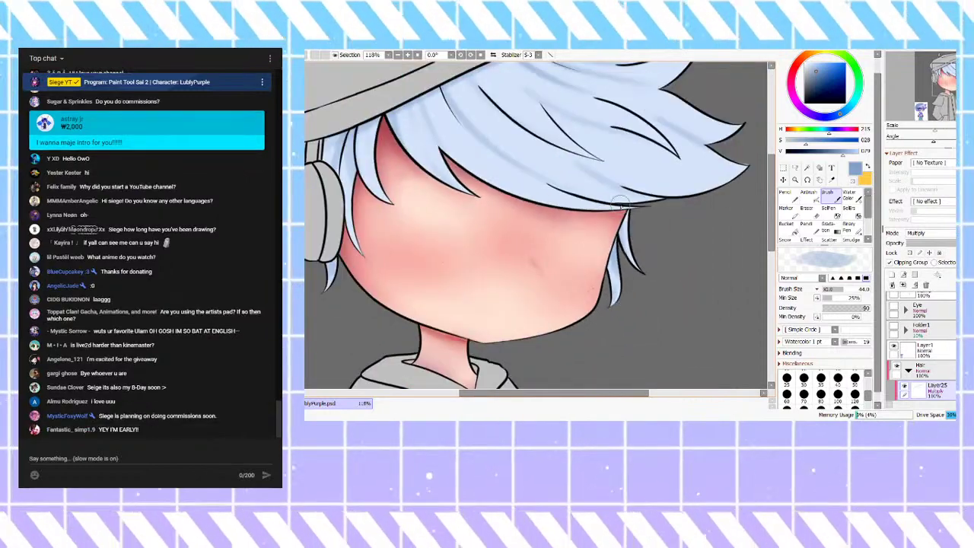
Step: Strengthen the shading strands at the front of the fringe just beneath the hat brim
scroll(622, 227, "down", 2)
scroll(551, 147, "up", 4)
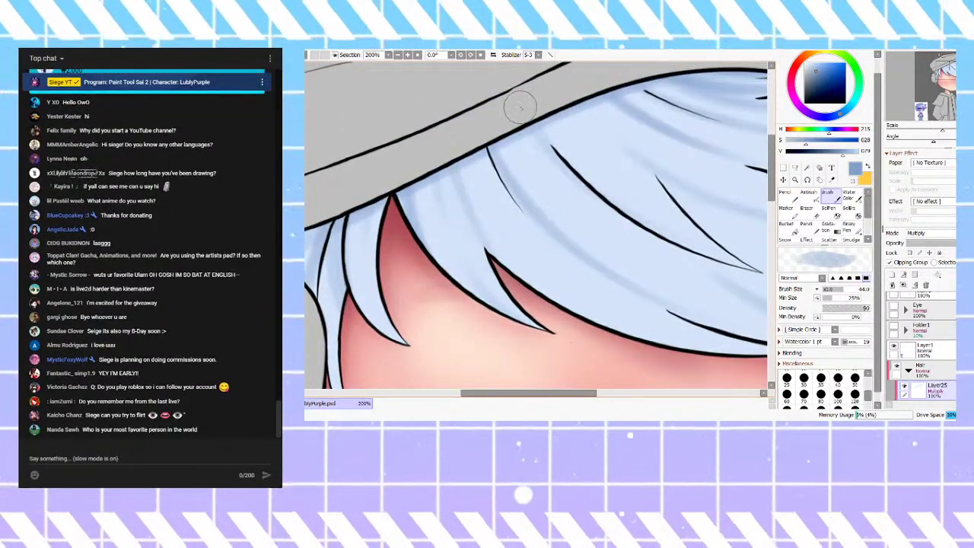
scroll(602, 215, "down", 4)
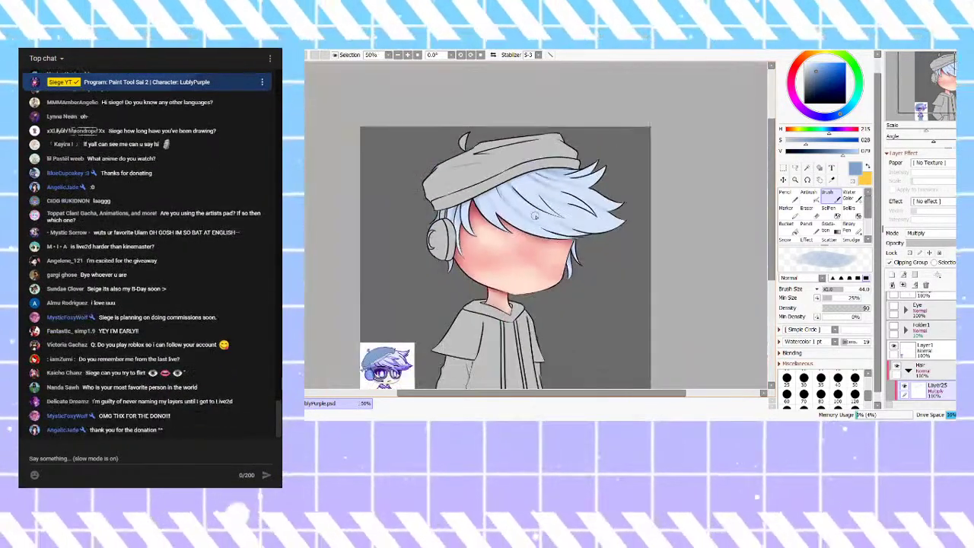
scroll(548, 234, "up", 2)
scroll(462, 162, "up", 3)
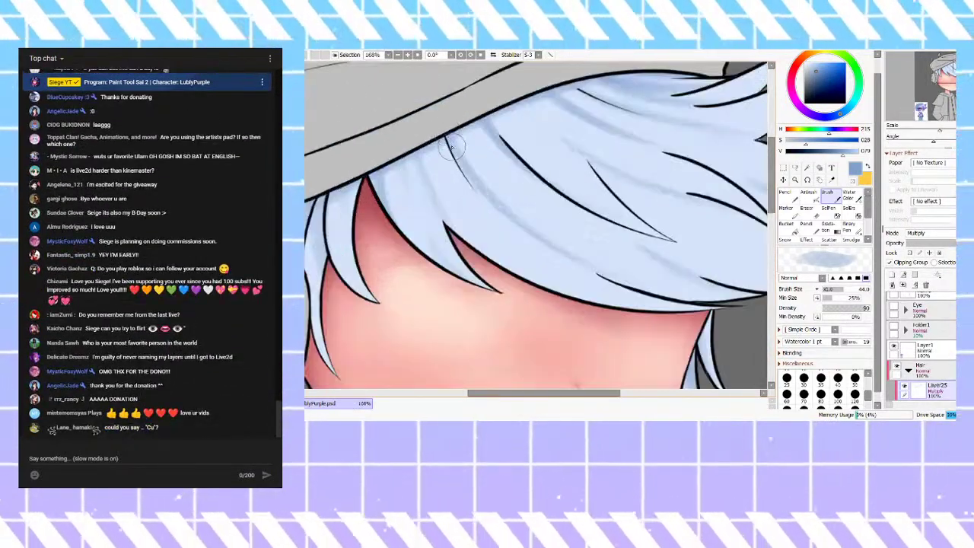
Step: Switch to the Airbrush and set its size to 350
left_click(807, 194)
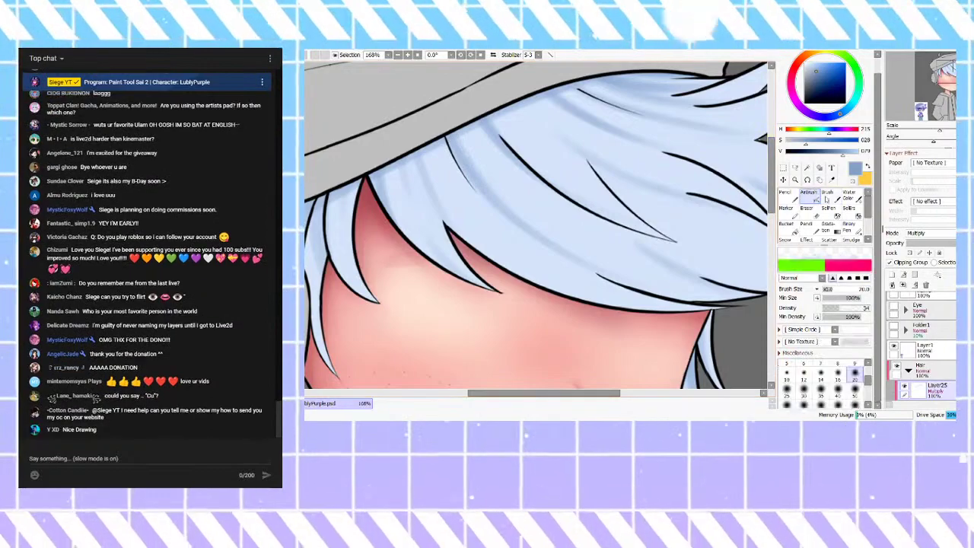
scroll(655, 230, "down", 4)
left_click(822, 389)
left_click(854, 389)
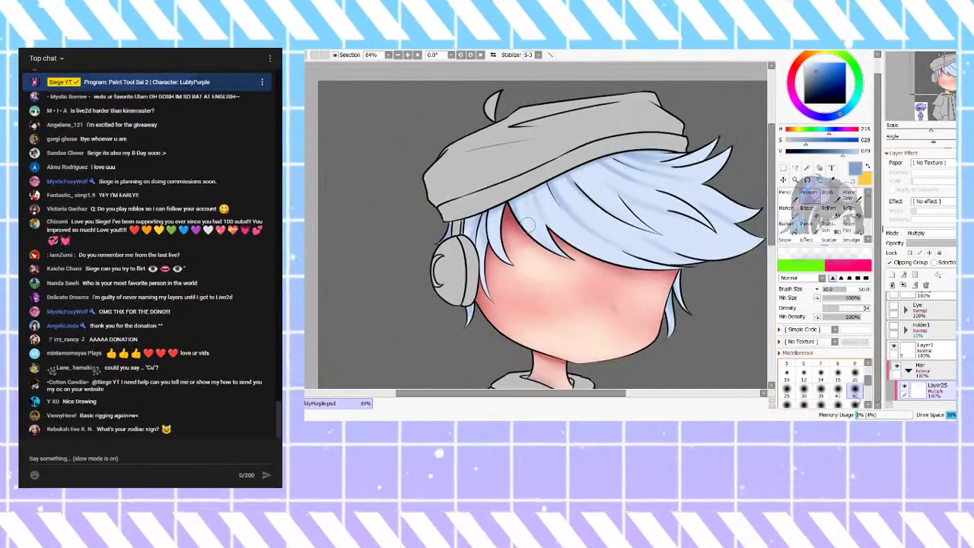
left_click_drag(868, 385, 868, 392)
left_click(854, 396)
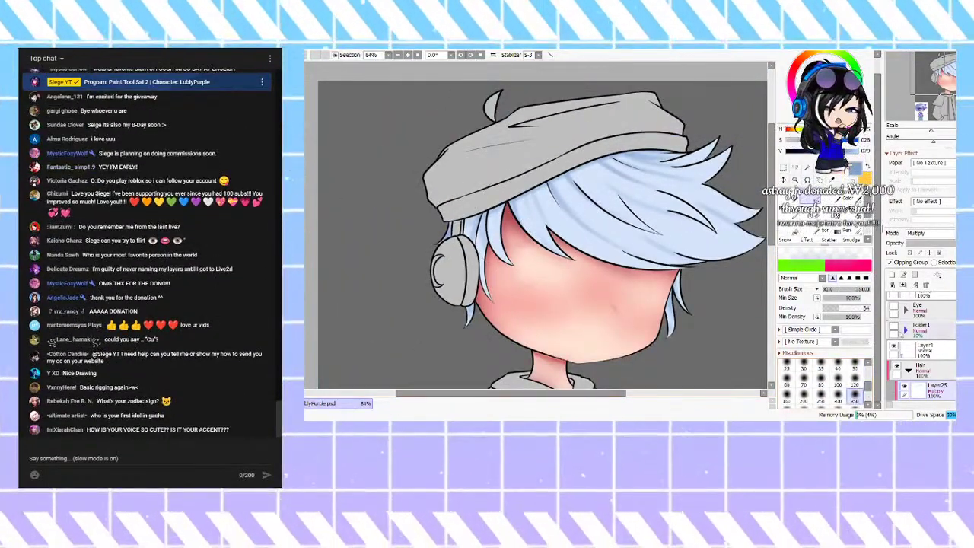
Step: Add another clipped Multiply layer and airbrush a broad soft shadow over the hair along the hat brim
left_click(893, 275)
left_click(891, 264)
left_click(917, 234)
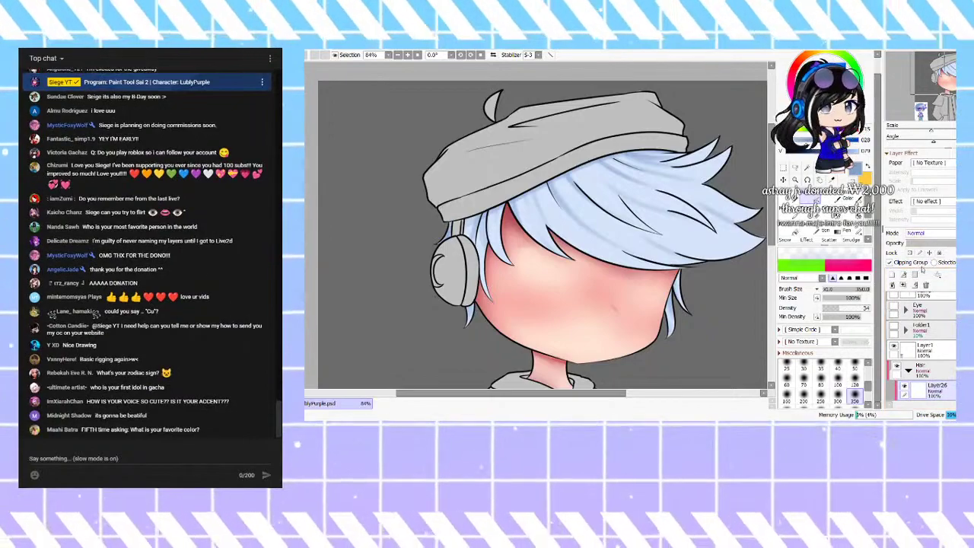
left_click(920, 267)
left_click_drag(694, 130, 472, 148)
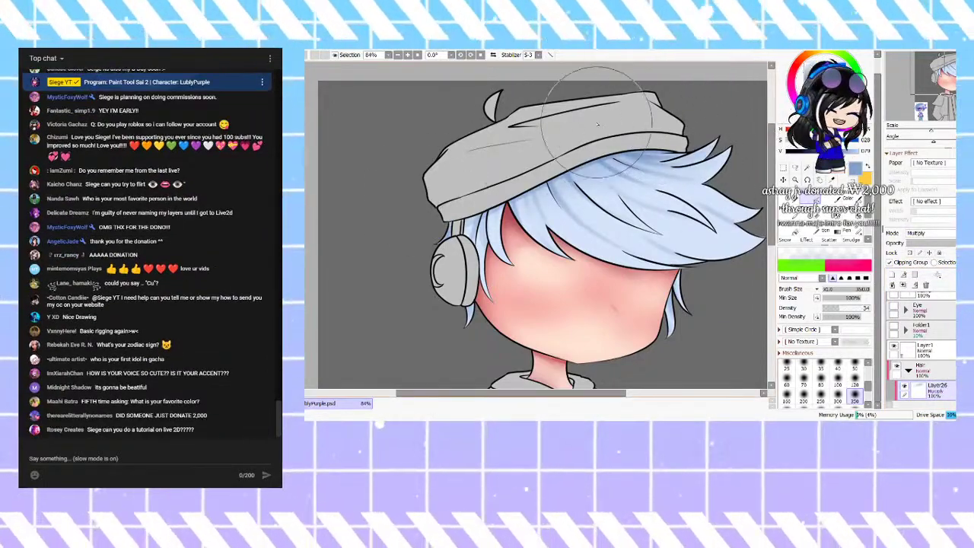
left_click_drag(618, 114, 387, 229)
Step: Compare the airbrushed hair shadow with the reference character
scroll(601, 133, "down", 2)
scroll(600, 133, "down", 3)
scroll(503, 280, "up", 6)
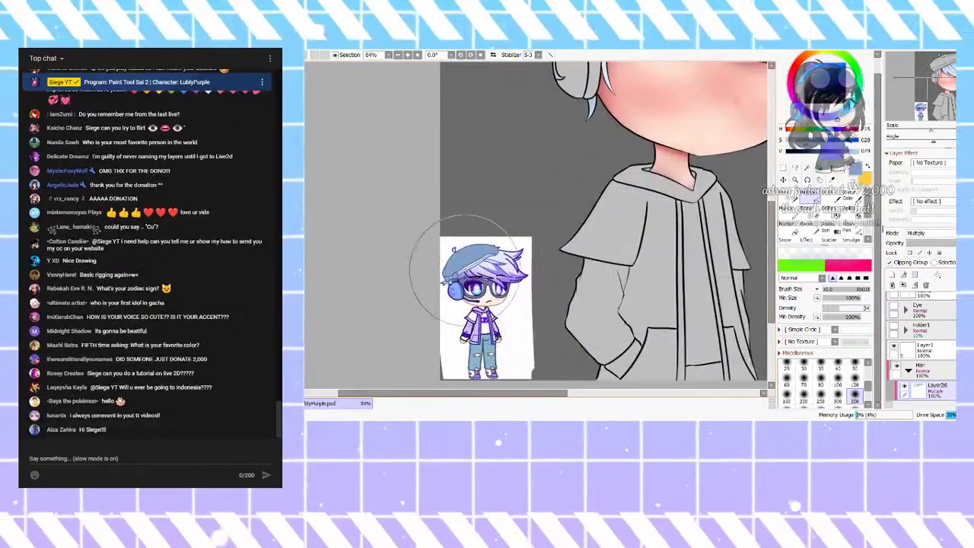
scroll(501, 296, "down", 4)
scroll(552, 225, "up", 4)
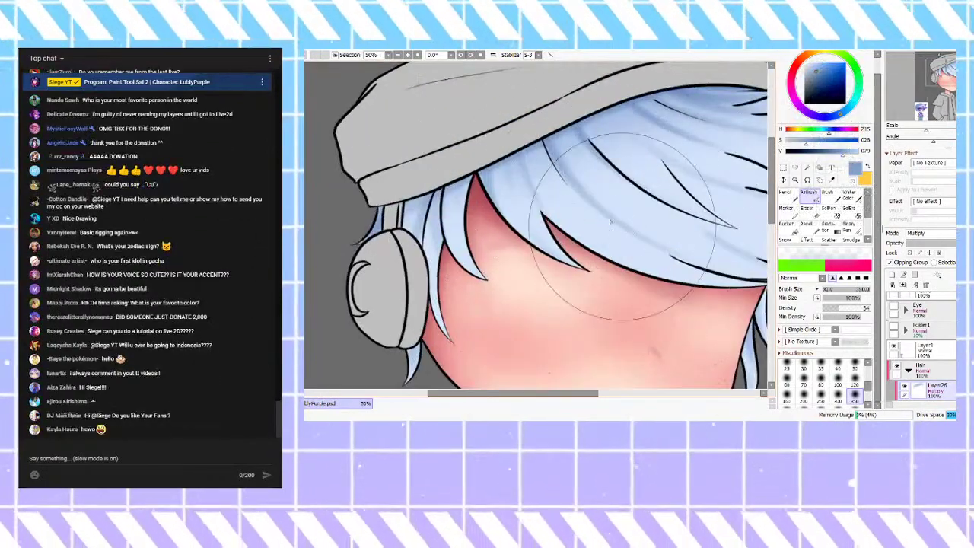
Step: Hide both Multiply shading layers and select the pale blue hair base layer
scroll(922, 353, "down", 3)
left_click(936, 361)
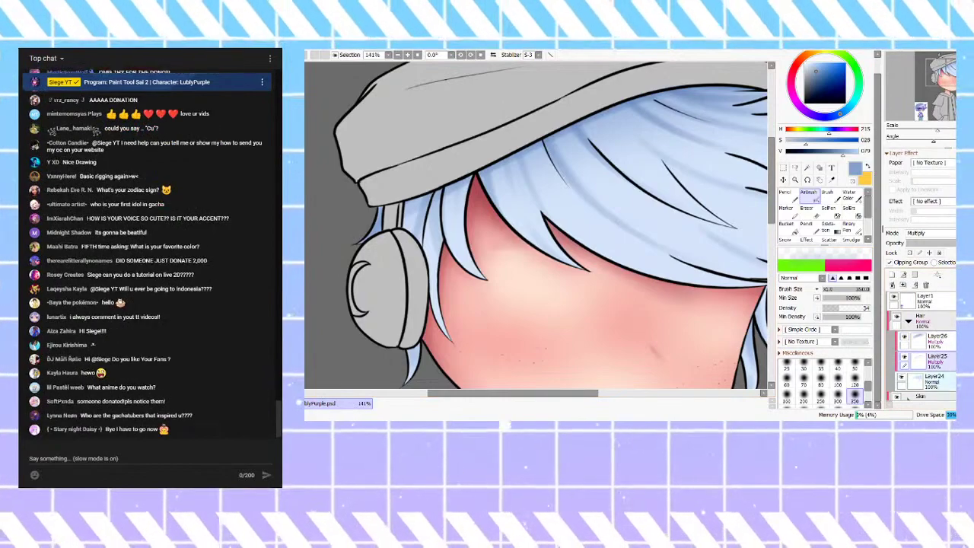
left_click(905, 339)
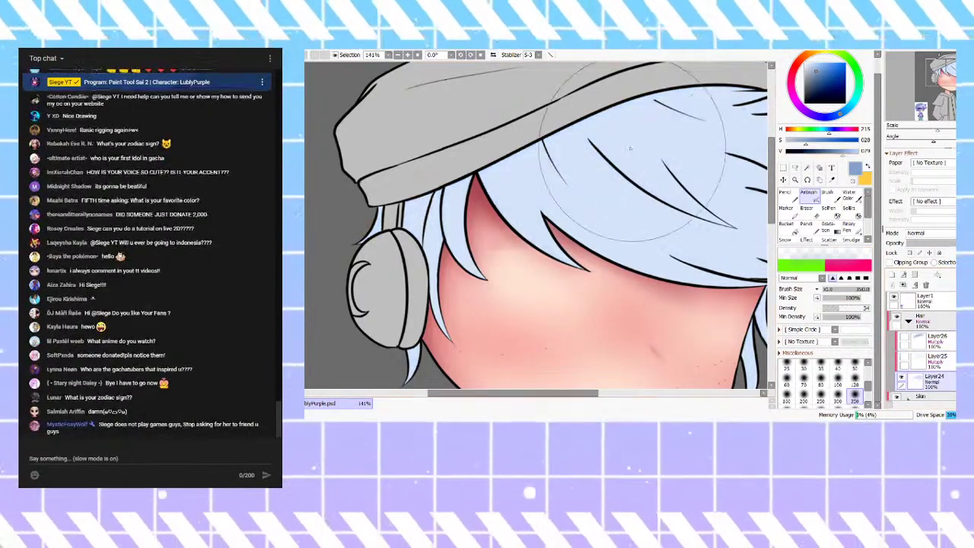
Step: Pick a purple from the reference character's hair and mute it to H 254, S 28, V 88
scroll(502, 290, "down", 4)
scroll(503, 297, "up", 4)
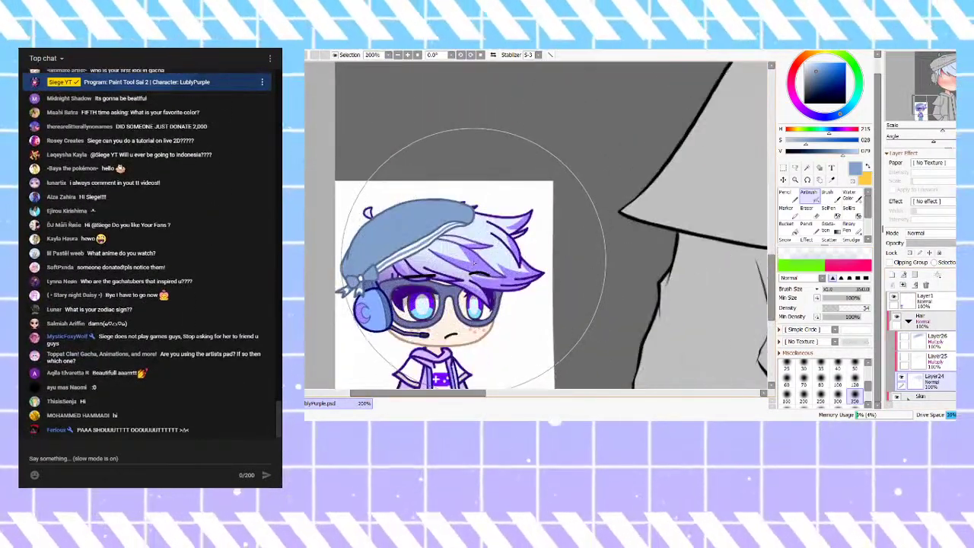
scroll(487, 263, "down", 3)
scroll(544, 204, "down", 2)
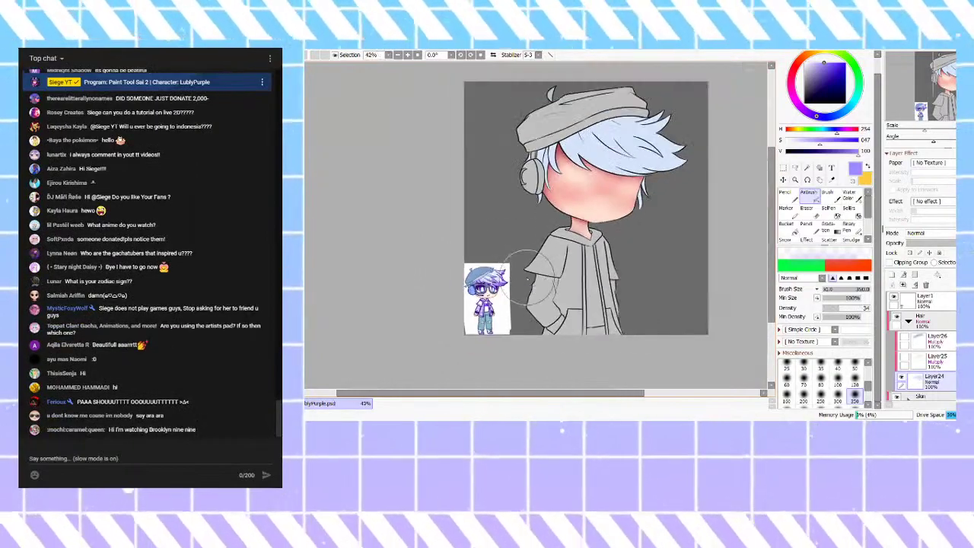
scroll(665, 246, "up", 3)
scroll(453, 298, "down", 3)
scroll(453, 298, "up", 7)
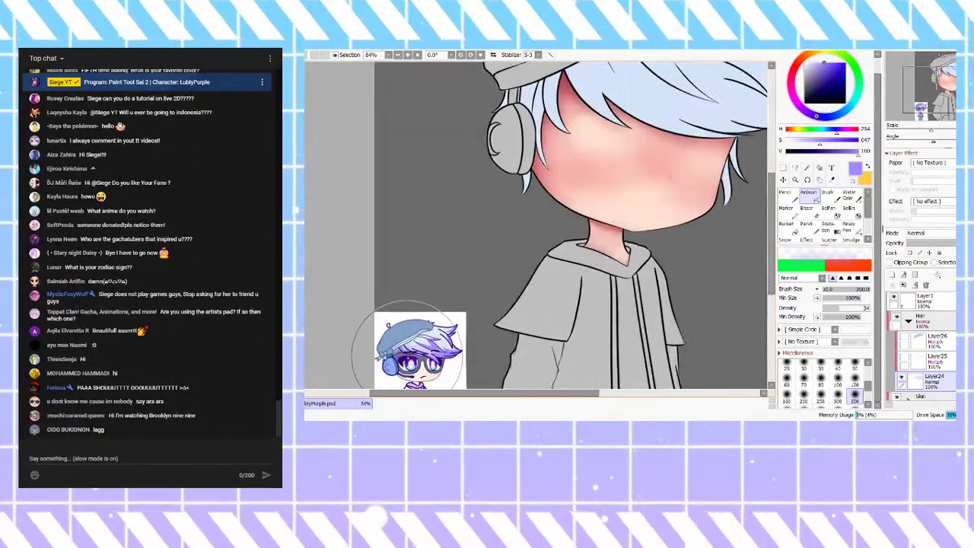
scroll(421, 303, "down", 3)
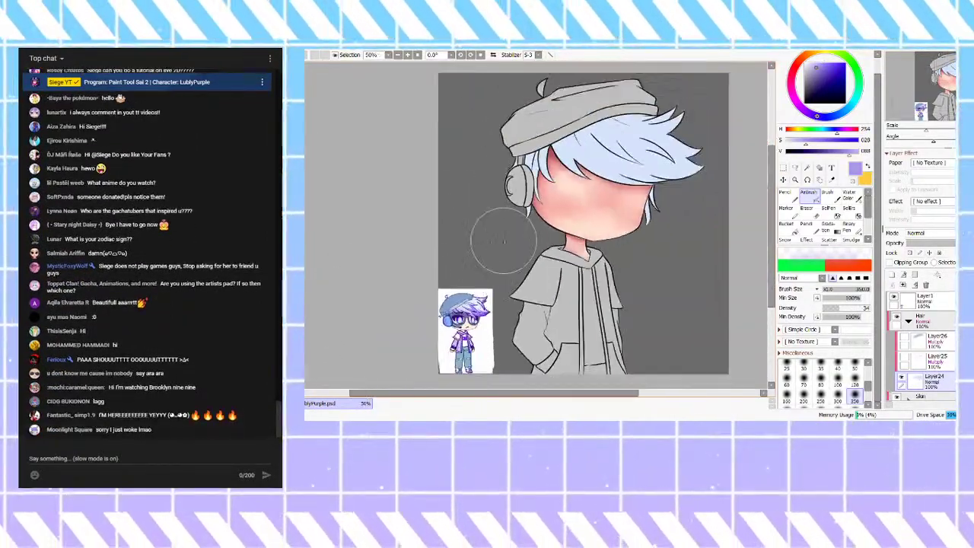
scroll(503, 185, "up", 1)
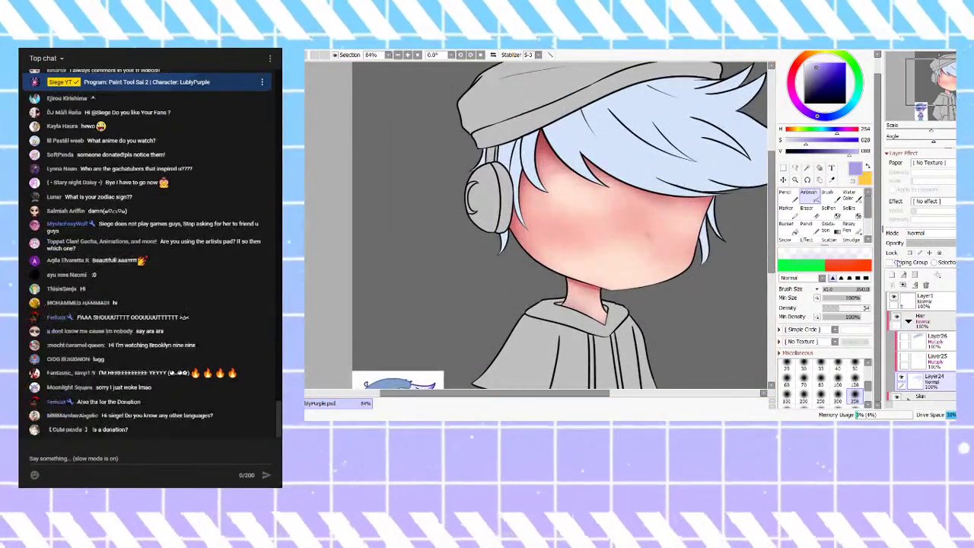
Step: Lock the hair base layer's opacity and airbrush a purple gradient over the side locks and the fringe's lower tips
left_click(910, 253)
mouse_move(528, 207)
left_mouse_down()
mouse_move(494, 192)
mouse_move(542, 206)
left_mouse_up()
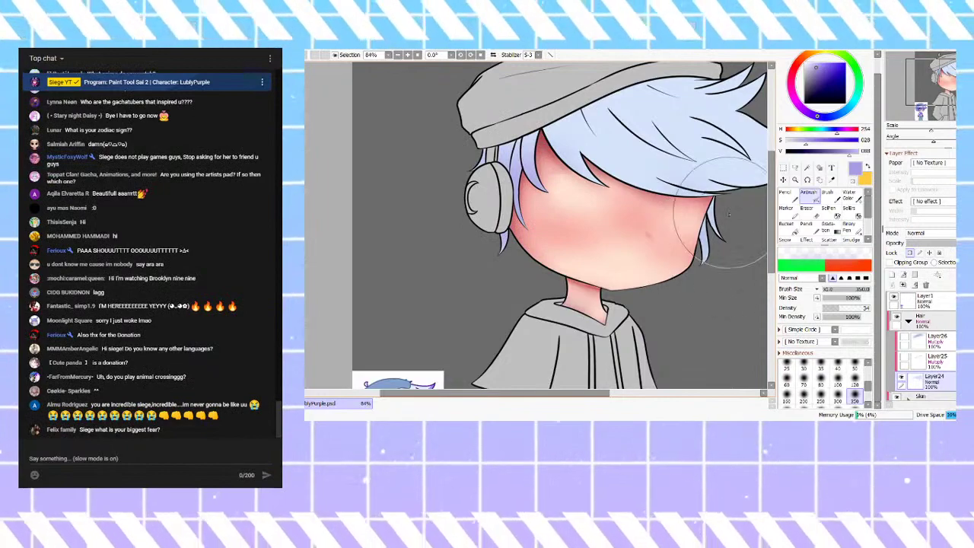
scroll(609, 205, "down", 2)
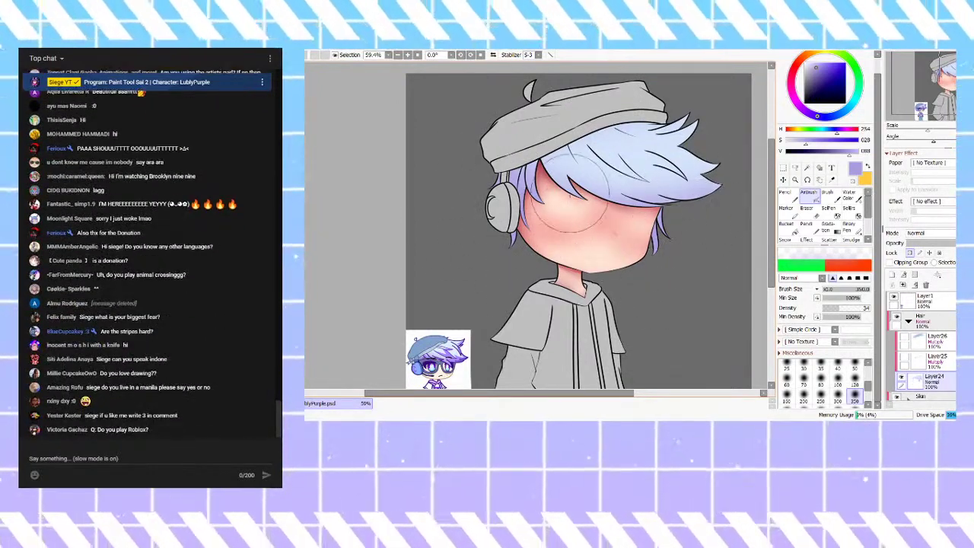
Step: Sample the brighter purple (H 254, S 47, V 100) from the reference character's hair
scroll(611, 197, "down", 2)
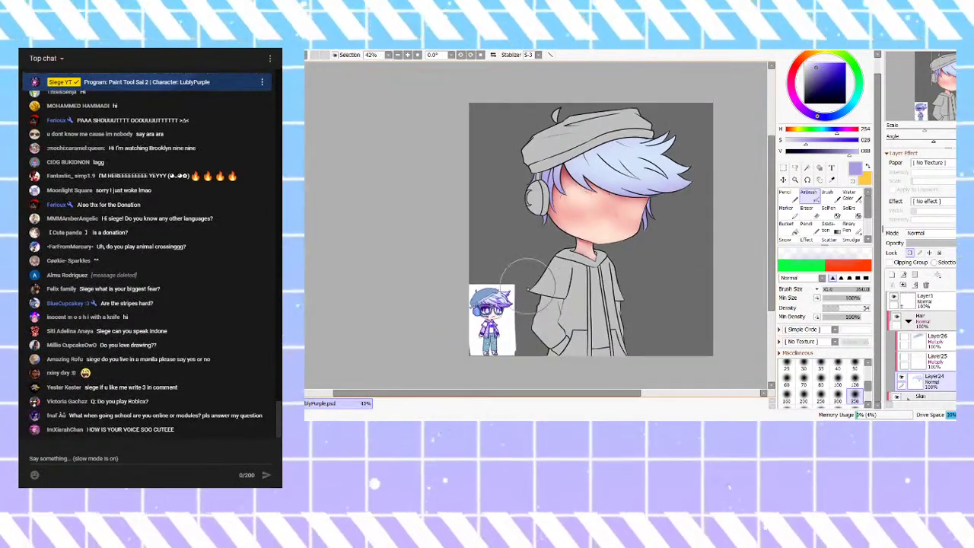
scroll(508, 300, "up", 5)
scroll(456, 265, "down", 3)
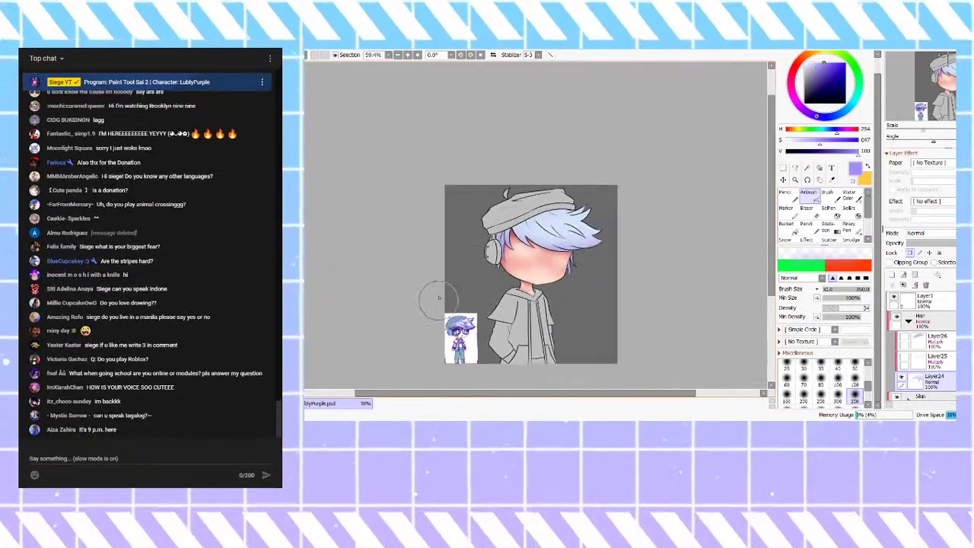
scroll(521, 260, "up", 3)
scroll(521, 261, "up", 5)
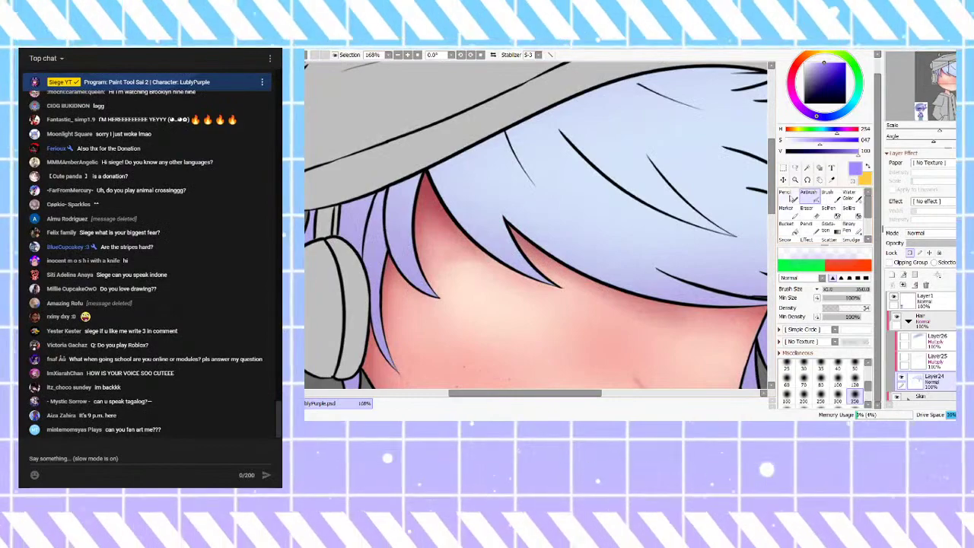
Step: With the Pencil, paint a solid purple streak along the fringe's first lock from the hat brim to its tip, with a notched upper end
left_click(793, 200)
mouse_move(434, 173)
left_mouse_down()
mouse_move(483, 248)
mouse_move(574, 290)
left_mouse_up()
key("ctrl+z")
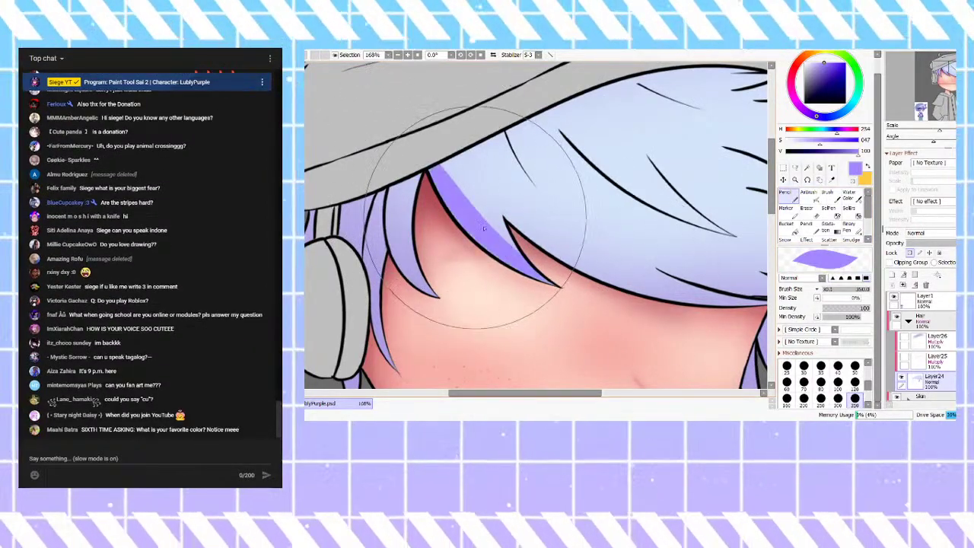
scroll(444, 163, "down", 5)
scroll(444, 163, "up", 4)
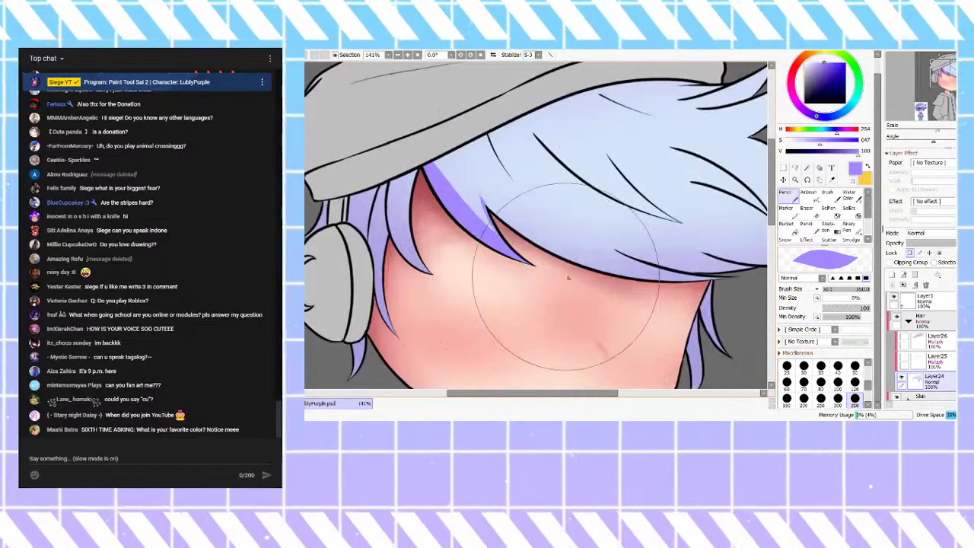
scroll(484, 210, "up", 1)
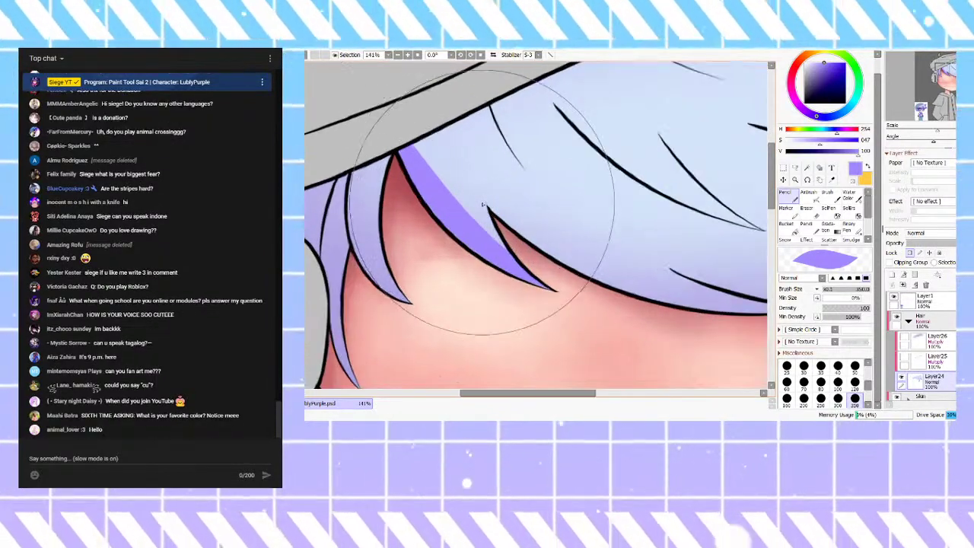
key("ctrl+z")
left_click_drag(478, 192, 501, 244)
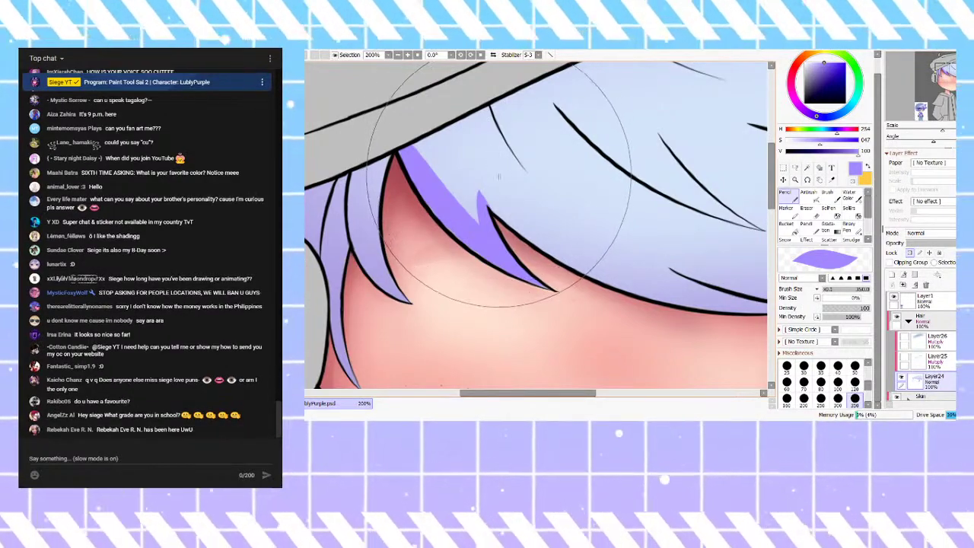
scroll(462, 233, "down", 1)
scroll(465, 236, "down", 2)
scroll(434, 223, "up", 4)
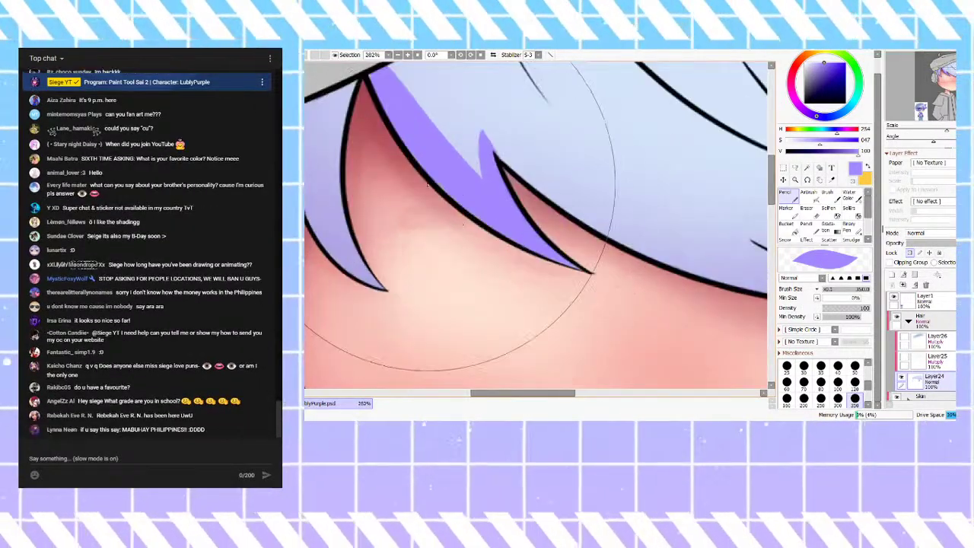
Step: Start a thin purple streak along the fringe's lower edge beside the first lock
scroll(433, 222, "down", 2)
left_click_drag(464, 172, 625, 259)
key("ctrl+z")
scroll(460, 170, "up", 2)
scroll(459, 177, "down", 2)
scroll(459, 169, "up", 2)
scroll(464, 175, "down", 2)
mouse_move(478, 191)
left_mouse_down()
mouse_move(569, 256)
mouse_move(601, 261)
left_mouse_up()
mouse_move(471, 181)
left_mouse_down()
mouse_move(577, 247)
mouse_move(648, 275)
left_mouse_up()
key("ctrl+z")
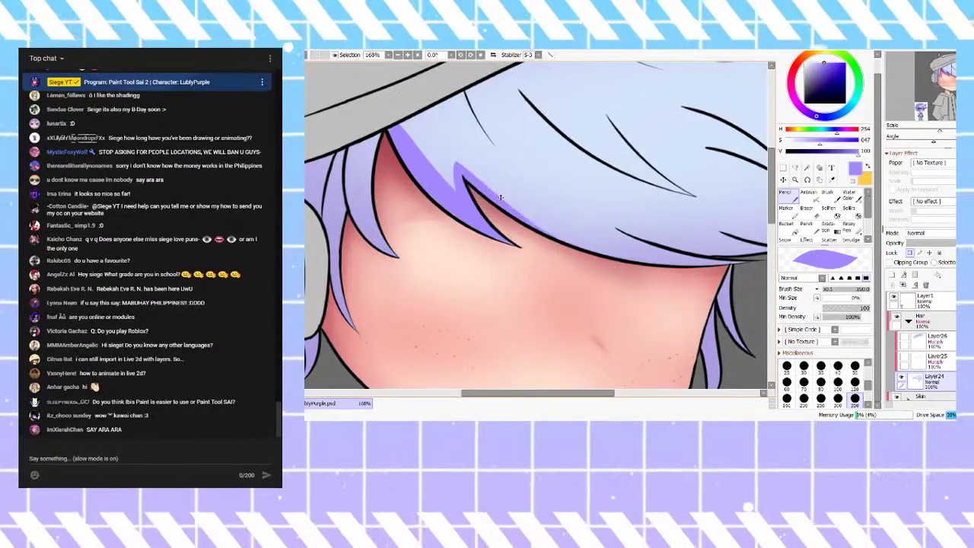
Step: Widen the purple streak and extend it along the fringe's lower edge toward the far side of the face
scroll(467, 171, "up", 2)
scroll(460, 177, "down", 2)
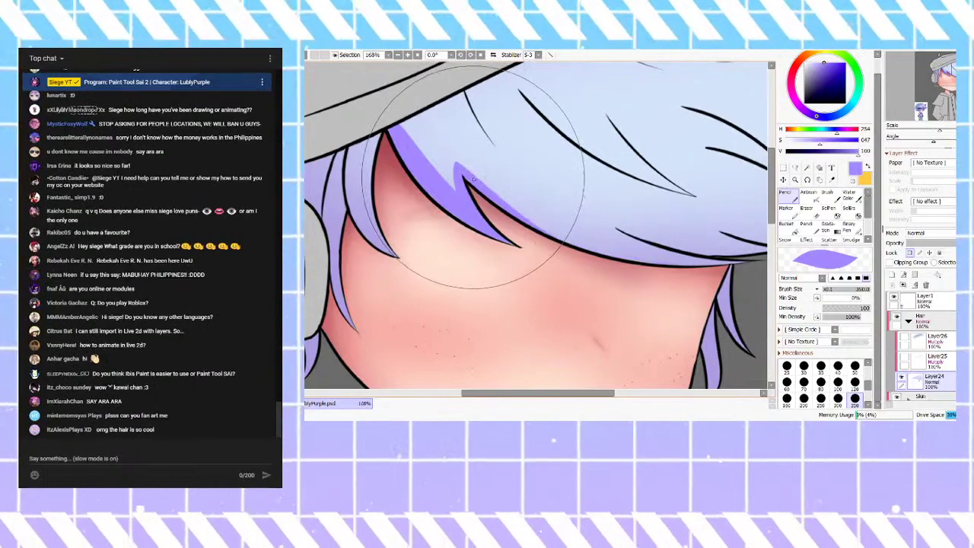
scroll(474, 177, "up", 2)
scroll(464, 172, "down", 2)
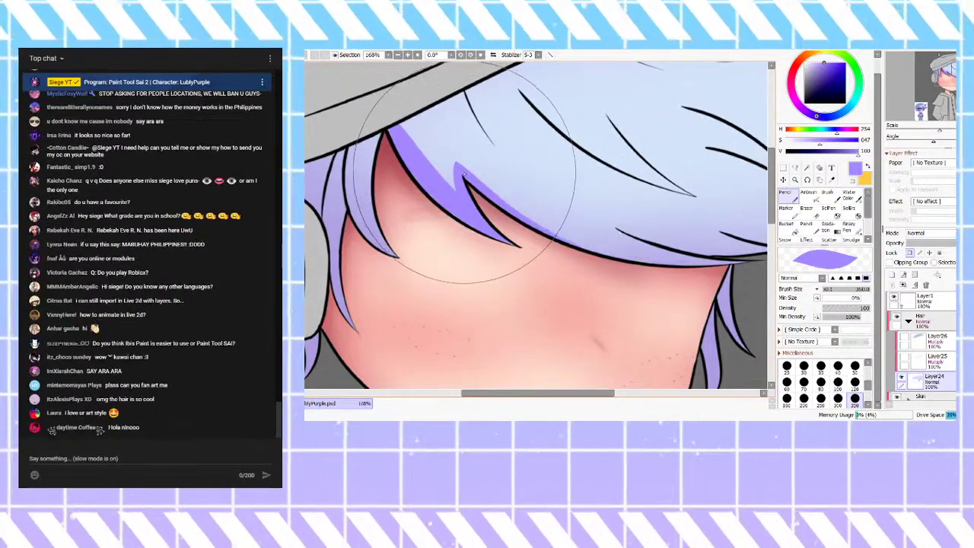
scroll(465, 176, "up", 2)
scroll(490, 207, "down", 2)
left_click_drag(458, 160, 699, 259)
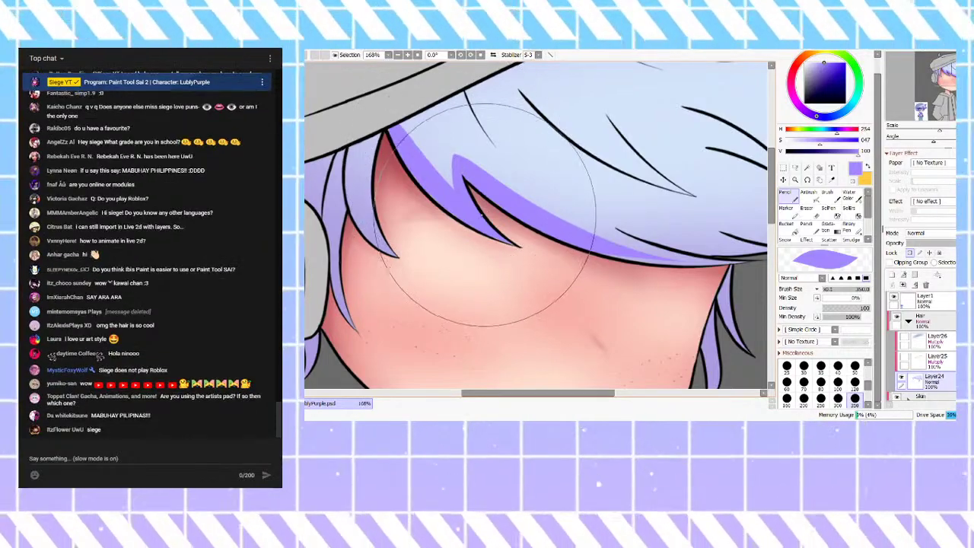
scroll(489, 218, "down", 2)
scroll(495, 164, "up", 2)
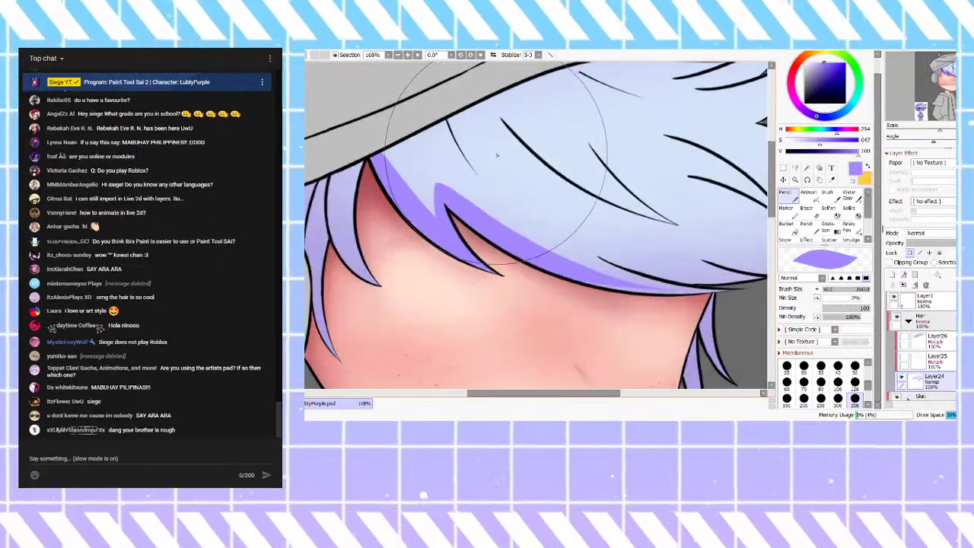
Step: Trim the streak's upper edge with the sampled pale hair colour (H 235, S 17, V 95), then resample the streak purple
right_click(495, 157)
left_click_drag(465, 176, 528, 227)
right_click(470, 202)
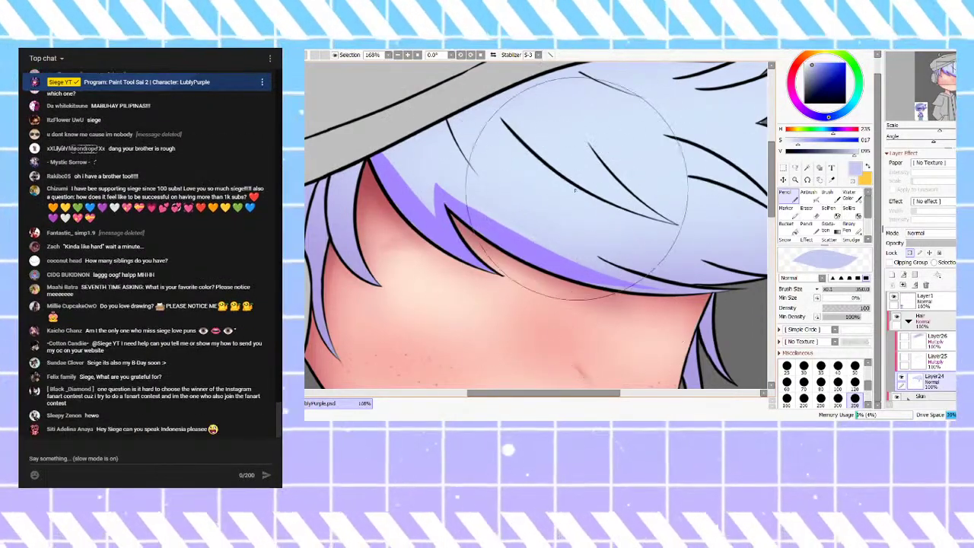
right_click(523, 248)
Step: Add pointed purple streaks around the fringe's lower strand lines and along the lowest outer lock to its tip
scroll(506, 223, "down", 4)
scroll(499, 225, "up", 4)
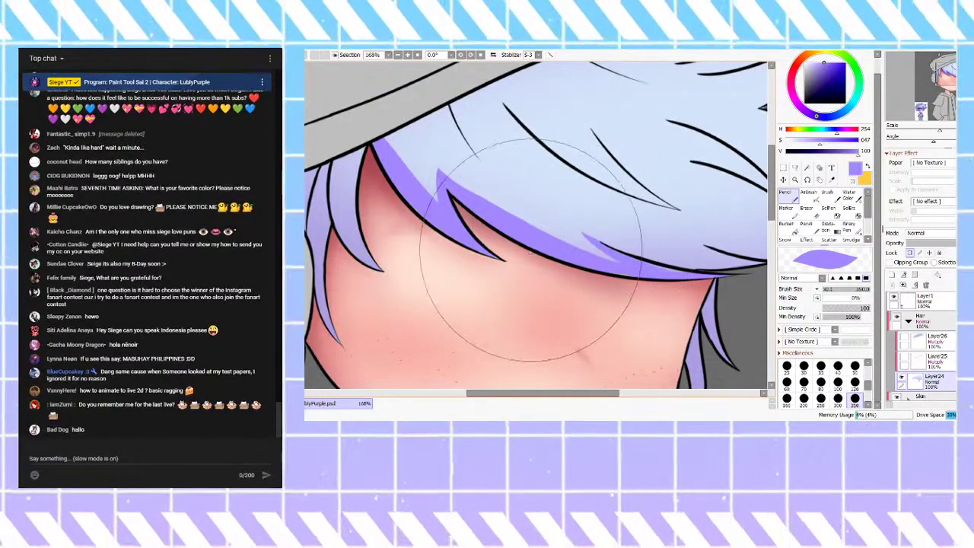
scroll(583, 234, "down", 7)
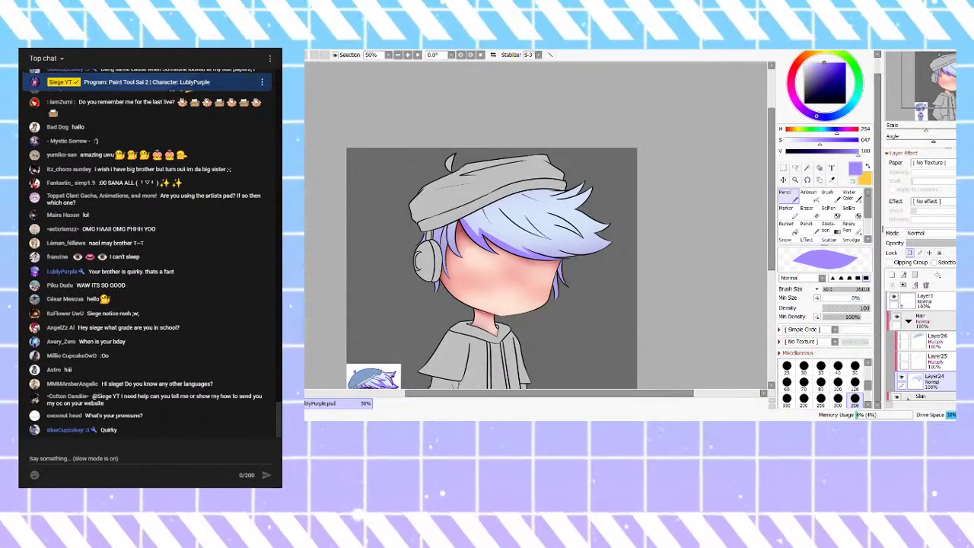
scroll(575, 282, "up", 6)
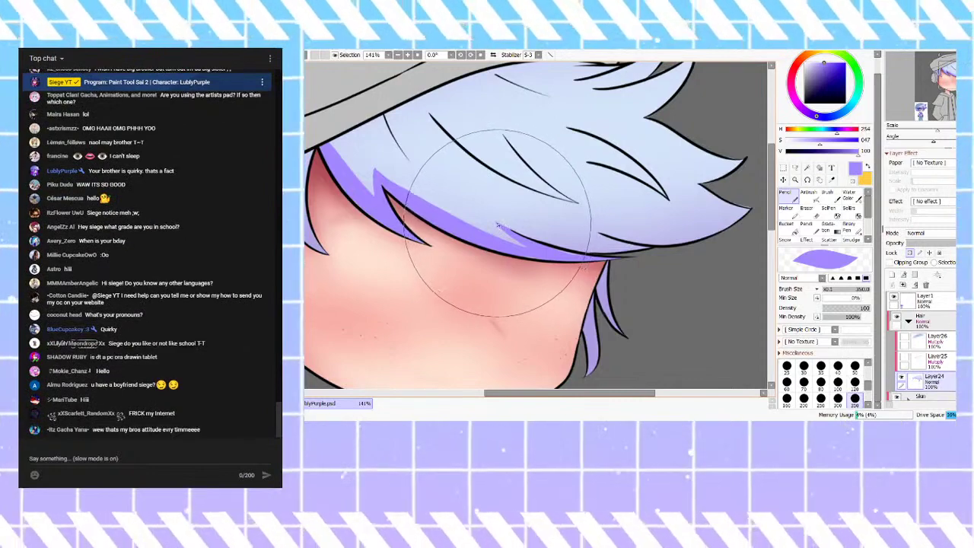
left_click_drag(498, 223, 658, 249)
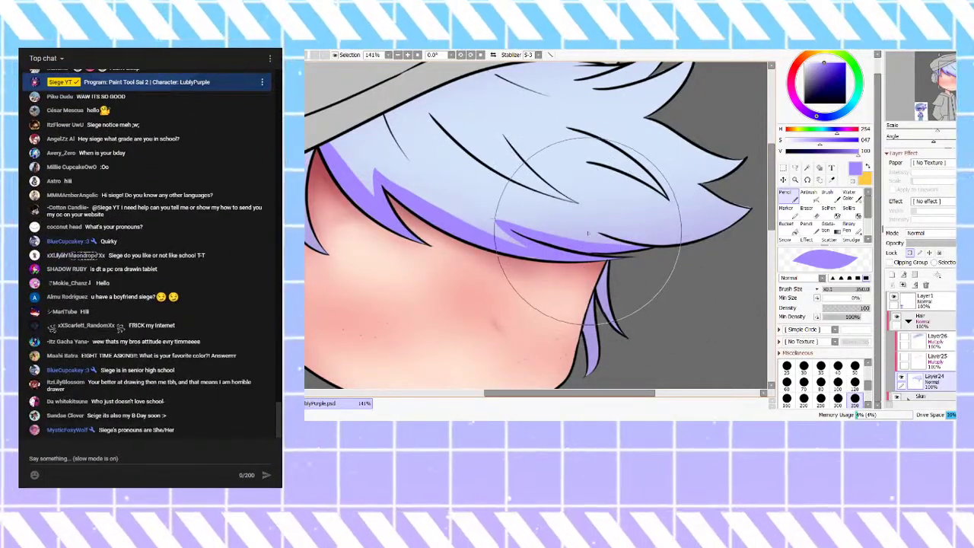
mouse_move(593, 229)
left_mouse_down()
mouse_move(642, 228)
mouse_move(599, 220)
mouse_move(595, 228)
mouse_move(767, 207)
left_mouse_up()
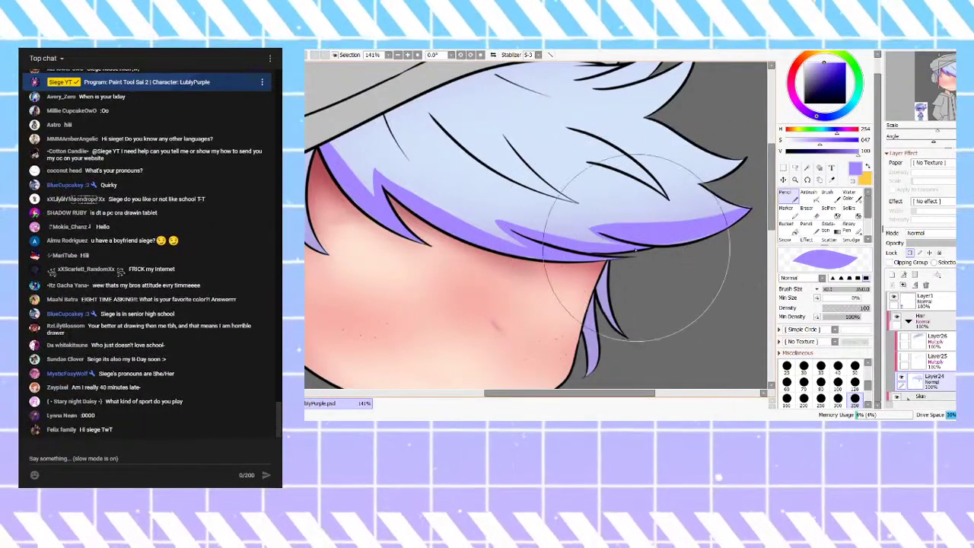
scroll(514, 217, "down", 2)
scroll(598, 205, "up", 4)
scroll(647, 173, "down", 8)
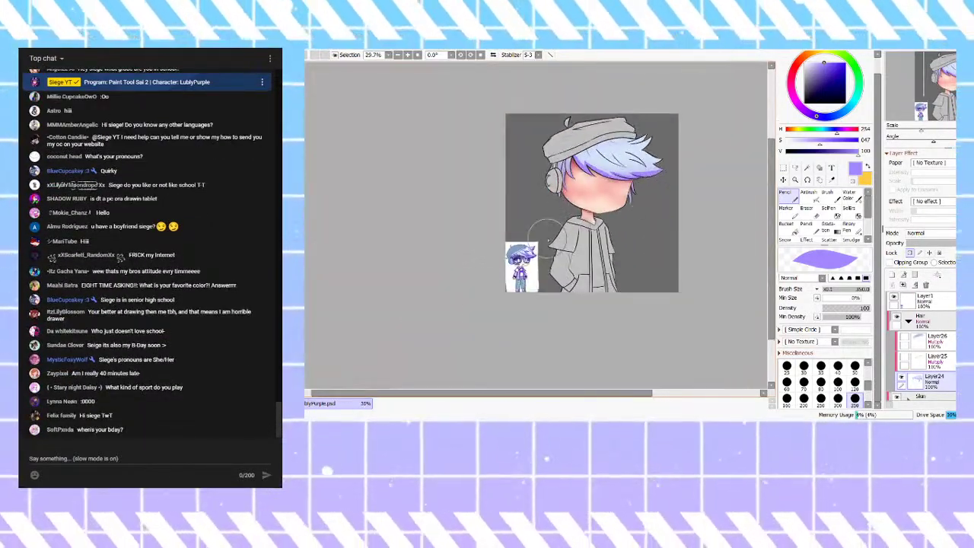
scroll(536, 263, "up", 5)
scroll(558, 215, "down", 2)
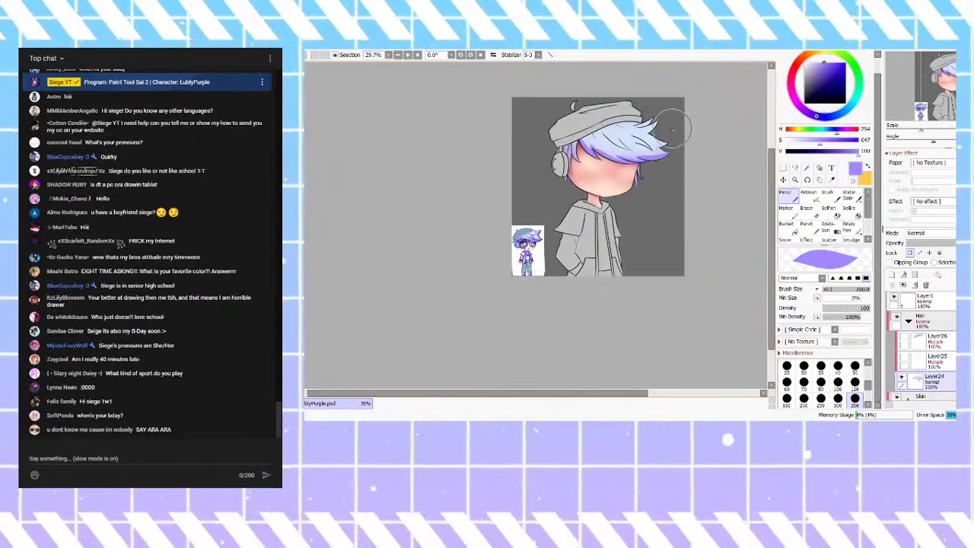
scroll(675, 134, "up", 4)
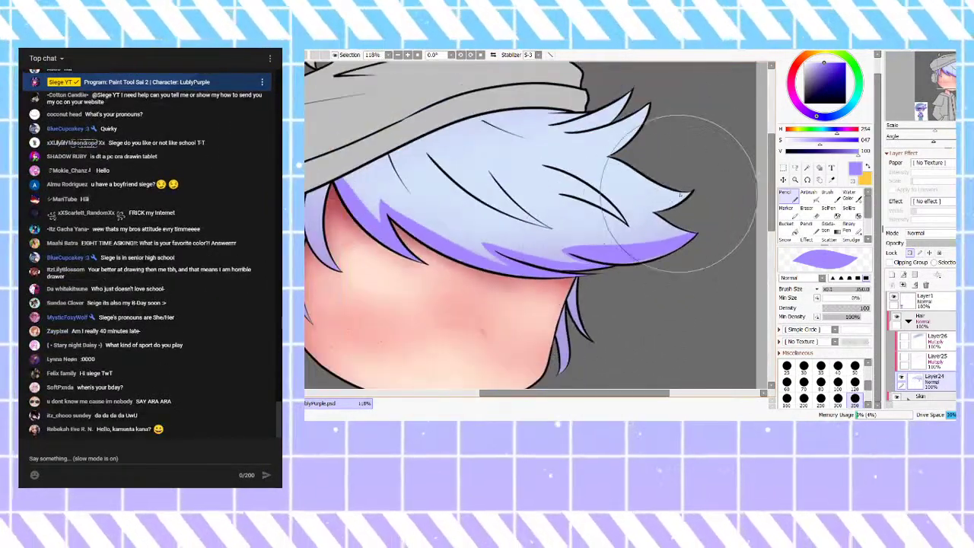
scroll(662, 204, "up", 2)
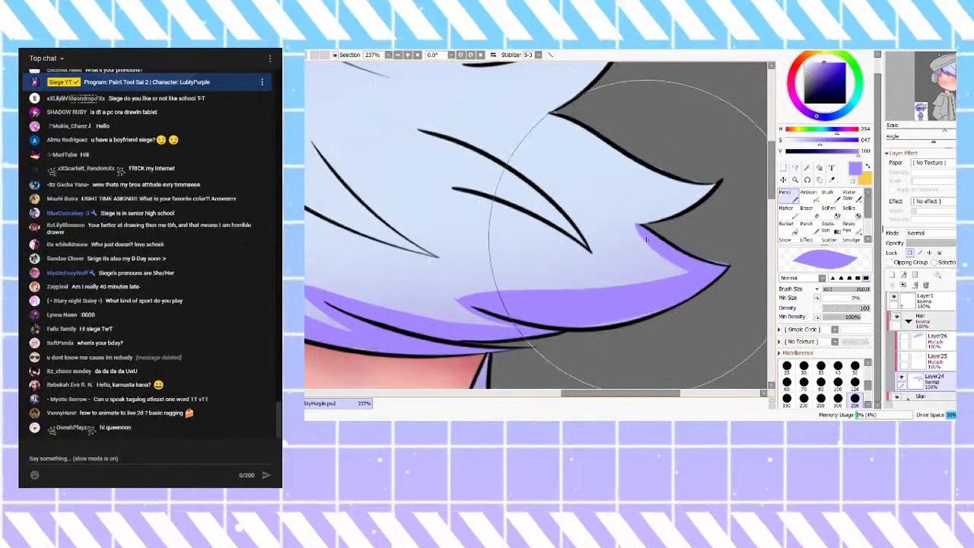
mouse_move(662, 216)
left_mouse_down()
mouse_move(715, 185)
mouse_move(628, 227)
mouse_move(708, 187)
left_mouse_up()
key("ctrl+z")
key("ctrl+z")
key("ctrl+z")
left_click_drag(643, 222, 708, 187)
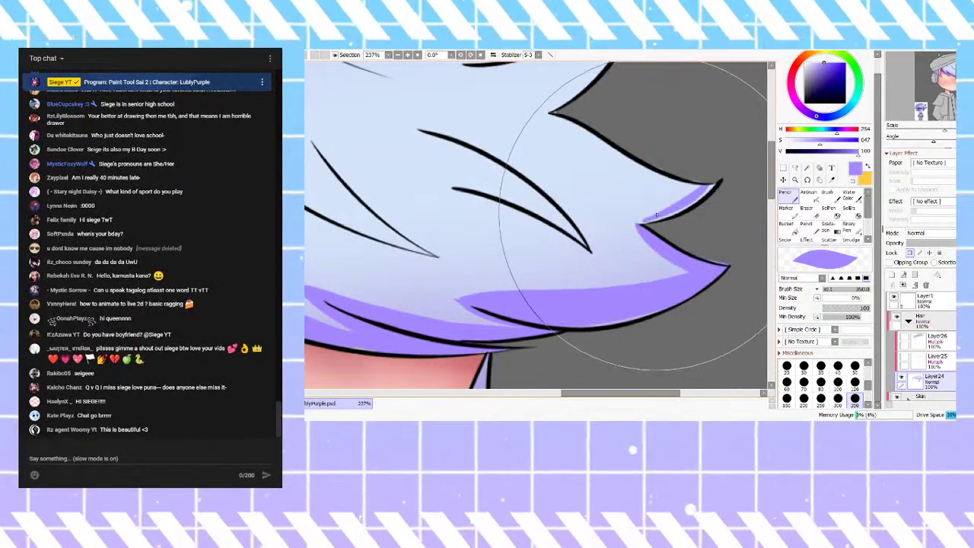
key("ctrl+z")
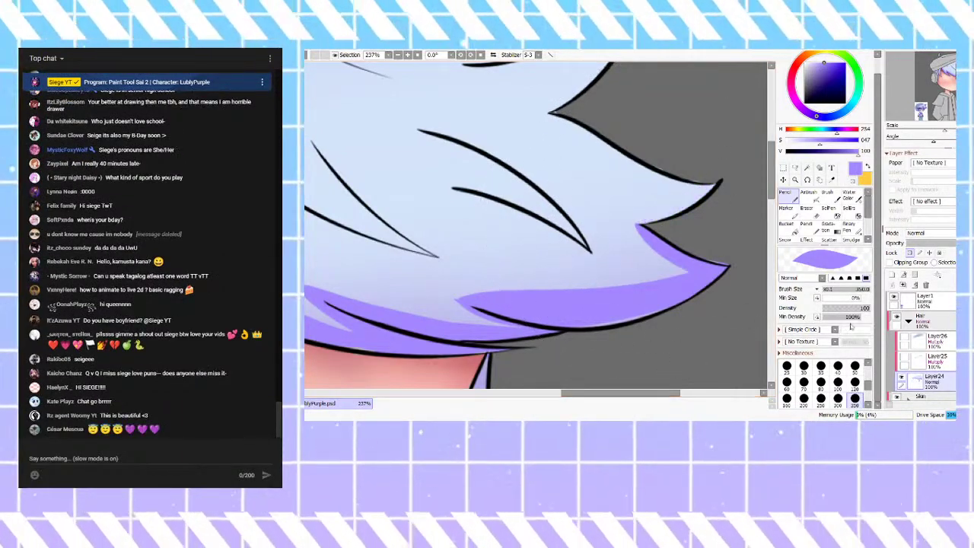
key("ctrl+z")
Step: Set the Pencil's brush size to 80 and paint a purple edge along the upper side of the lowest outer hair tip
left_click(838, 366)
left_click(821, 383)
left_click(838, 383)
left_click(821, 383)
left_click_drag(635, 225, 690, 266)
key("ctrl+z")
left_click_drag(627, 221, 739, 282)
key("ctrl+z")
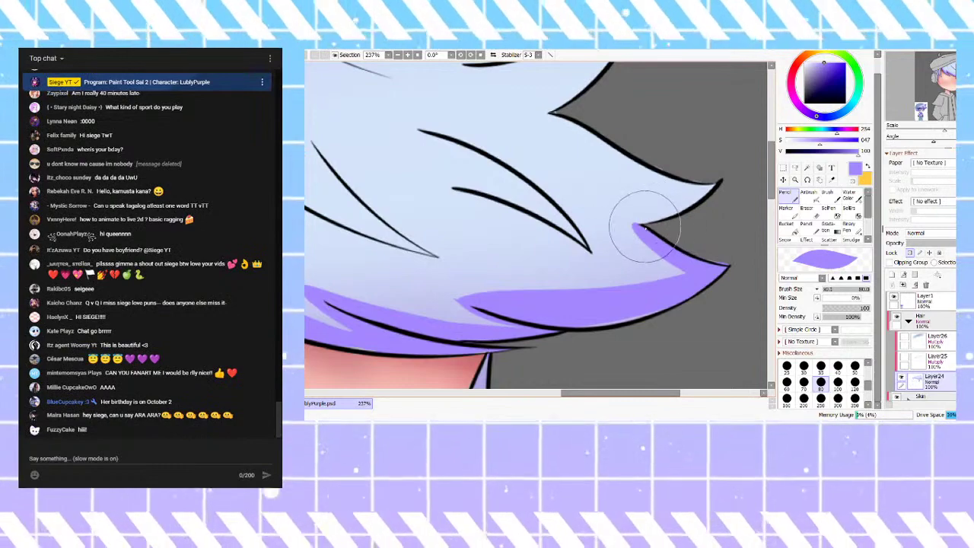
Step: Paint the underside of the next outer tip purple, joining it at the notch, and sharpen the lowest streak's inner point
mouse_move(636, 221)
left_mouse_down()
mouse_move(722, 169)
mouse_move(618, 220)
mouse_move(714, 180)
mouse_move(631, 216)
left_mouse_up()
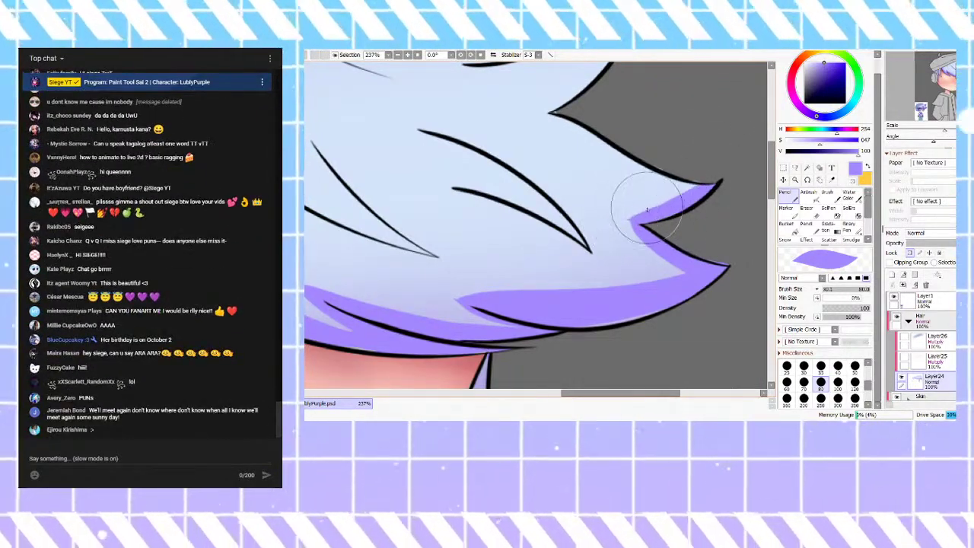
left_click_drag(711, 175, 677, 208)
mouse_move(711, 177)
left_mouse_down()
mouse_move(658, 181)
mouse_move(611, 137)
mouse_move(620, 227)
mouse_move(627, 219)
mouse_move(619, 215)
mouse_move(658, 251)
left_mouse_up()
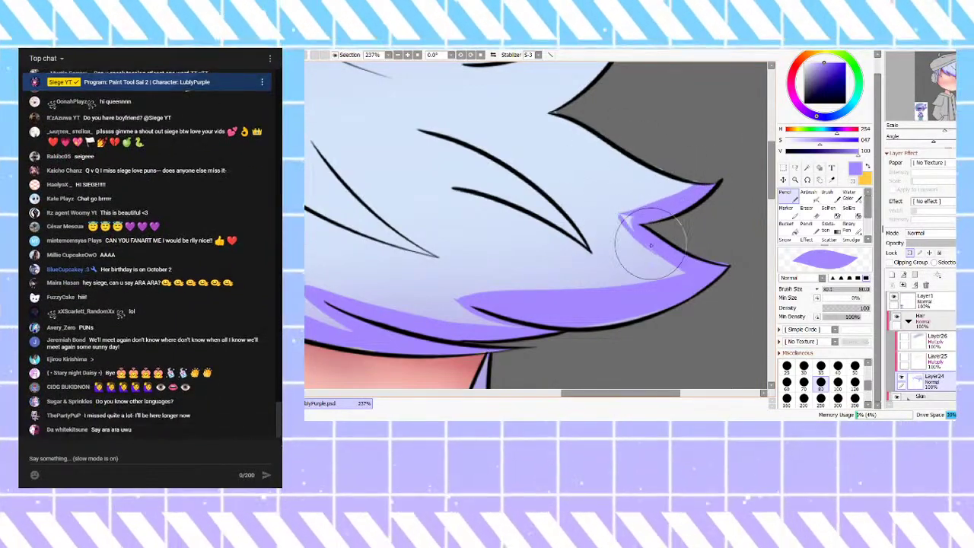
left_click_drag(618, 216, 639, 227)
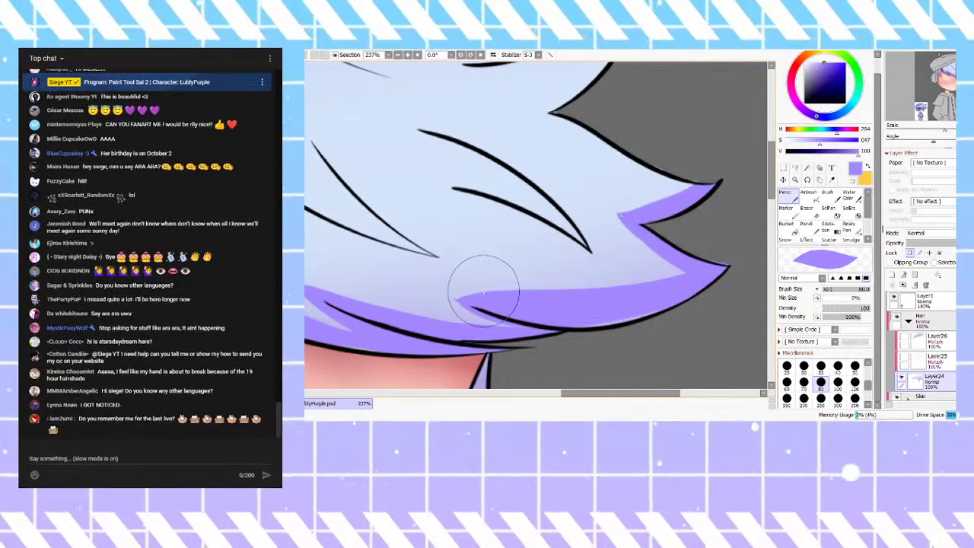
mouse_move(447, 295)
left_mouse_down()
mouse_move(506, 293)
mouse_move(447, 296)
left_mouse_up()
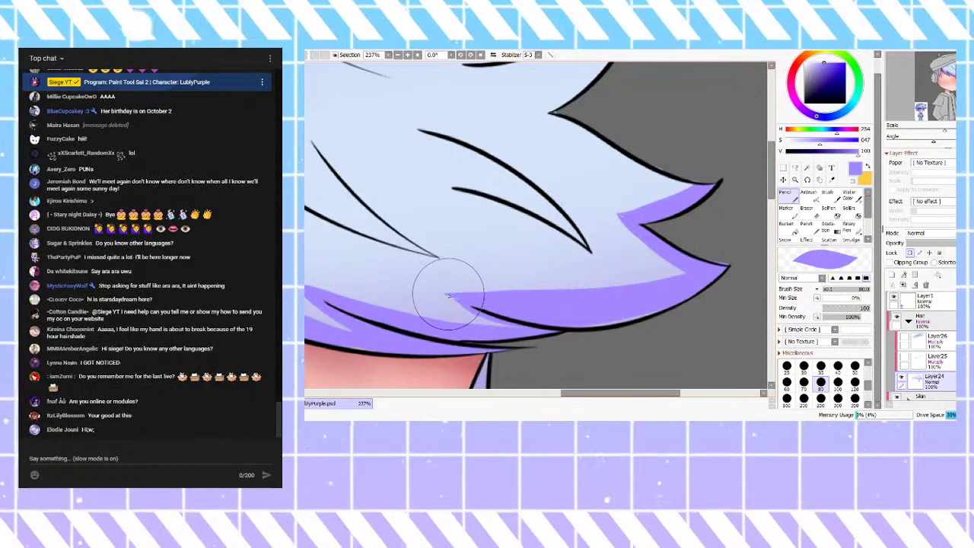
left_click_drag(446, 294, 480, 311)
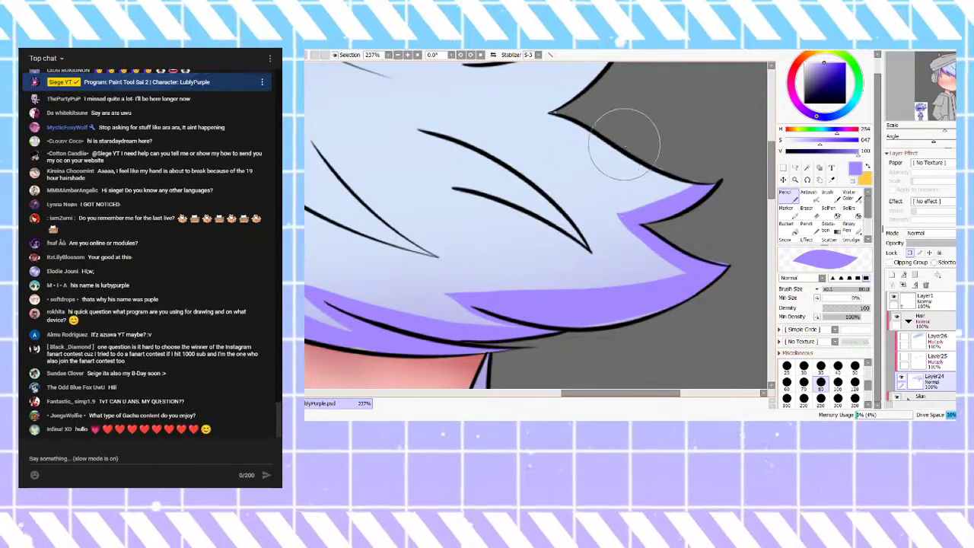
Step: Paint a purple streak along the upper edge of the middle outer tip, tapering it to a point past the notch
scroll(613, 141, "down", 3)
scroll(613, 141, "up", 3)
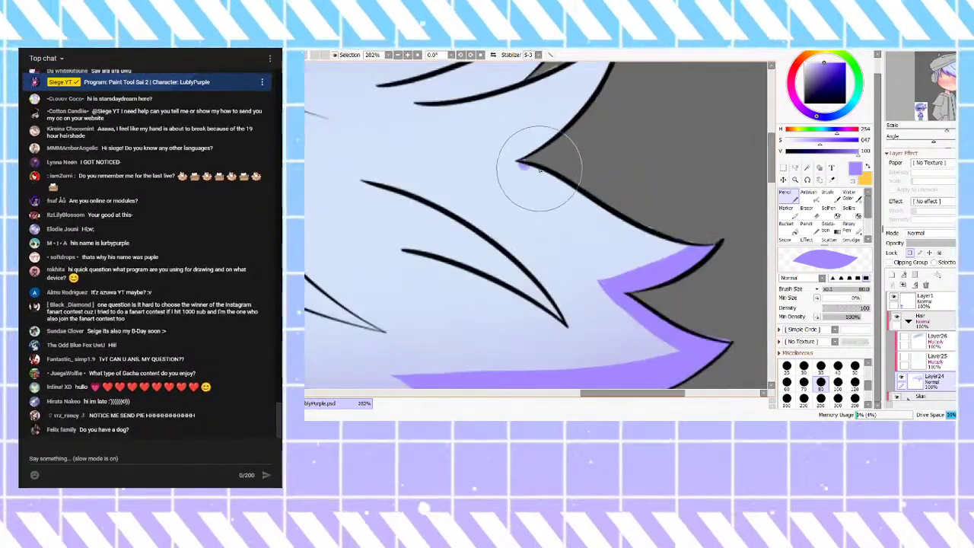
left_click_drag(512, 161, 725, 273)
key("ctrl+z")
left_click_drag(510, 161, 700, 268)
left_click_drag(607, 217, 675, 251)
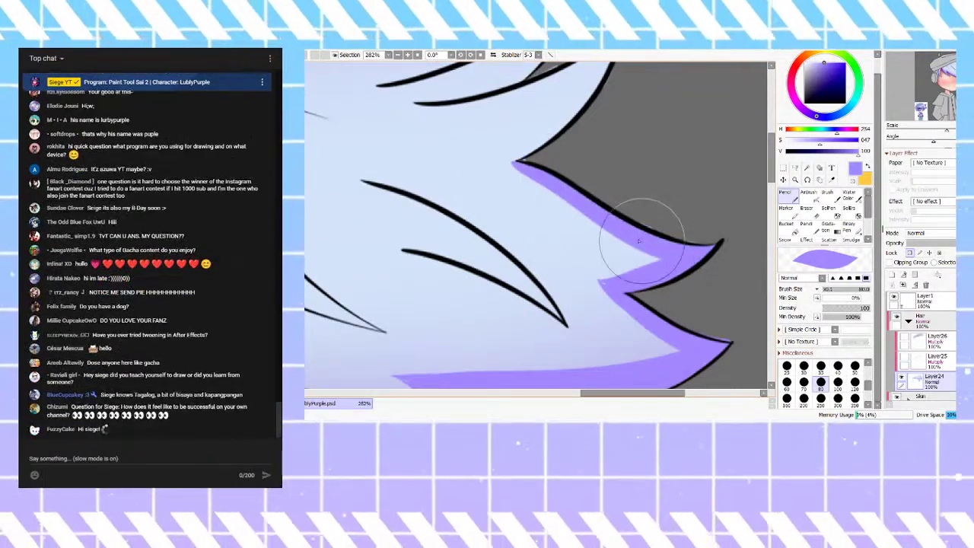
mouse_move(505, 161)
left_mouse_down()
mouse_move(536, 166)
mouse_move(535, 173)
left_mouse_up()
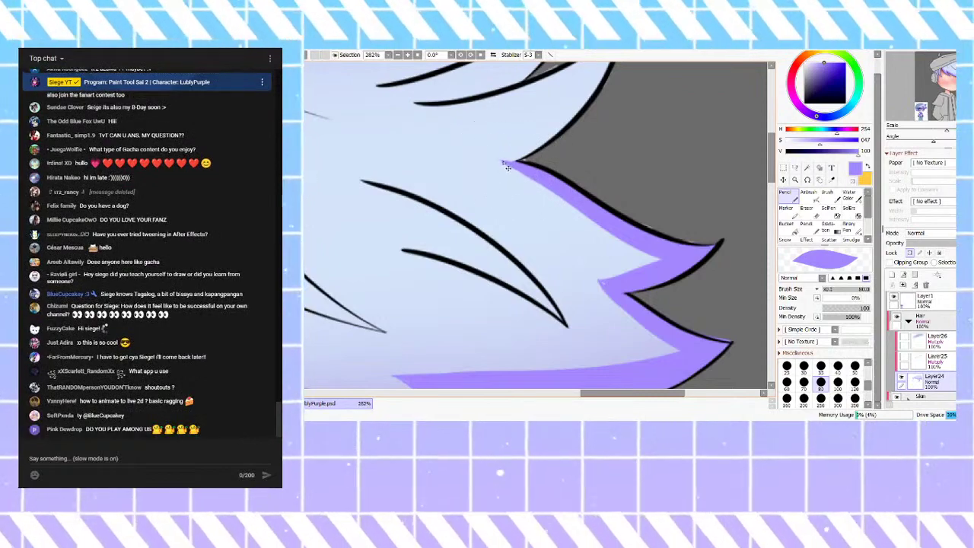
Step: Paint a purple streak along the outer edge of the upward-curving hair spike, from the notch to its tip
scroll(632, 214, "down", 3)
scroll(637, 152, "up", 3)
mouse_move(653, 119)
left_mouse_down()
mouse_move(594, 213)
mouse_move(552, 226)
mouse_move(555, 249)
mouse_move(654, 138)
left_mouse_up()
key("ctrl+z")
key("ctrl+z")
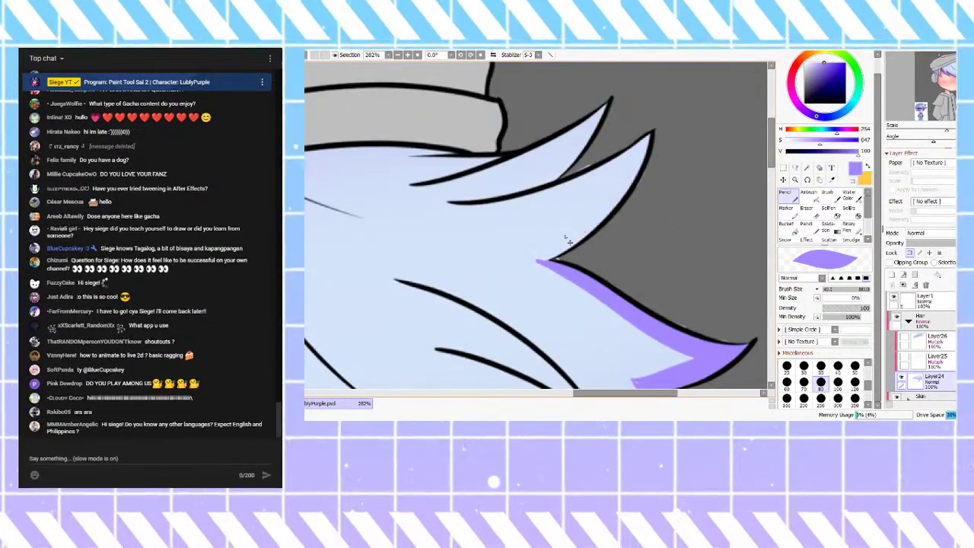
left_click_drag(535, 257, 660, 116)
key("ctrl+z")
mouse_move(536, 259)
left_mouse_down()
mouse_move(638, 180)
mouse_move(659, 132)
mouse_move(643, 162)
mouse_move(652, 130)
mouse_move(577, 232)
mouse_move(647, 152)
mouse_move(562, 245)
left_mouse_up()
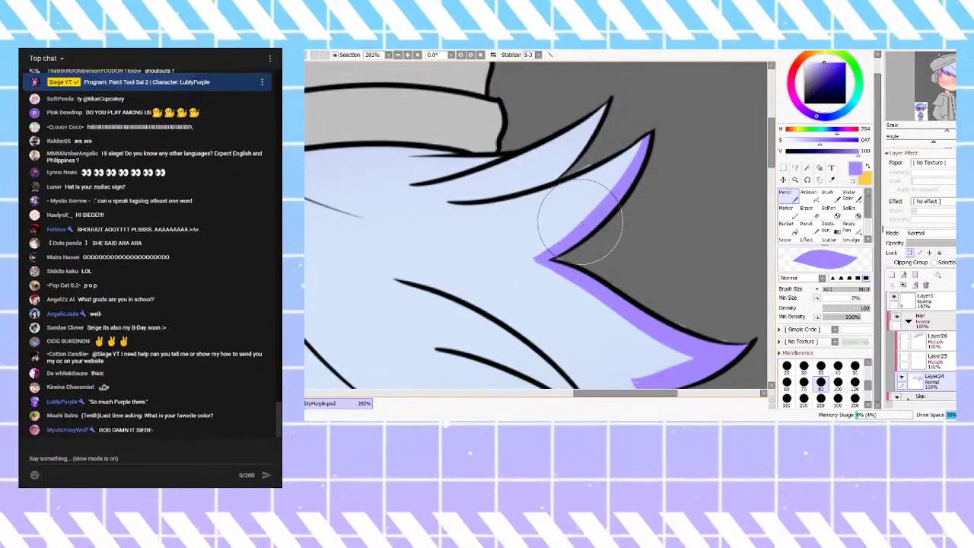
Step: Add purple streaks along the strand lines of the two upper hair spikes just below the hat
scroll(631, 163, "down", 4)
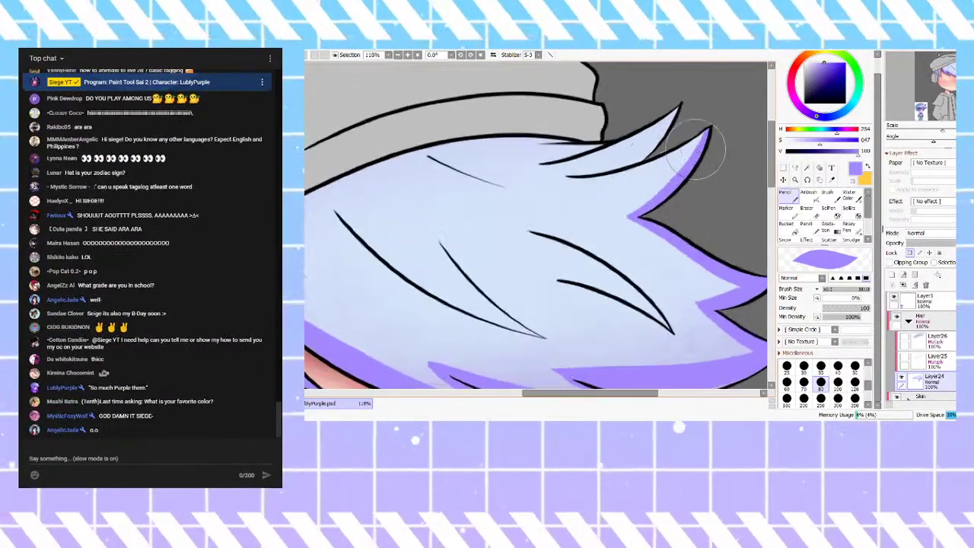
left_click_drag(569, 177, 694, 149)
key("ctrl+z")
left_click_drag(580, 176, 702, 138)
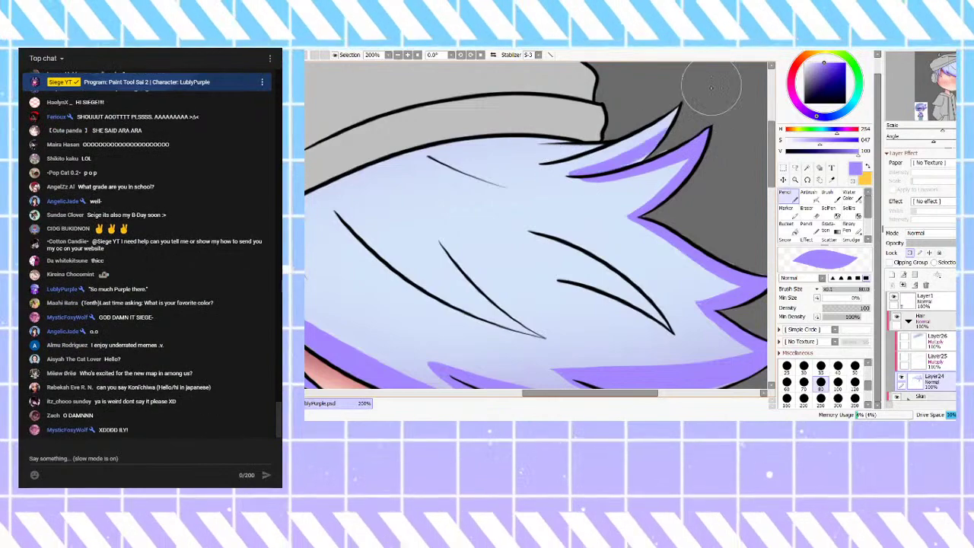
Step: Paint a purple streak along the upper edge of the topmost hair spike below the hat, leaving a pale tapered sliver in its middle
mouse_move(685, 100)
left_mouse_down()
mouse_move(665, 133)
mouse_move(620, 149)
left_mouse_up()
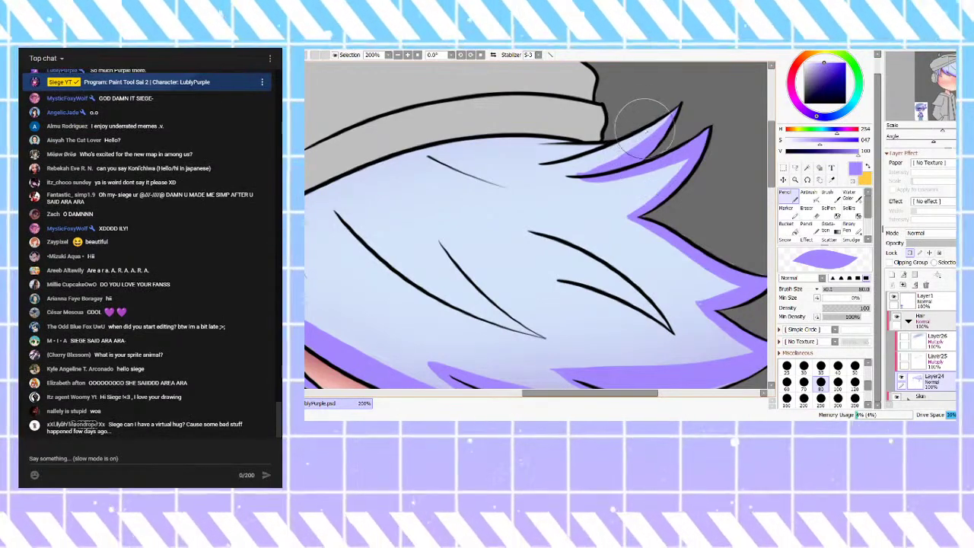
scroll(584, 183, "up", 5)
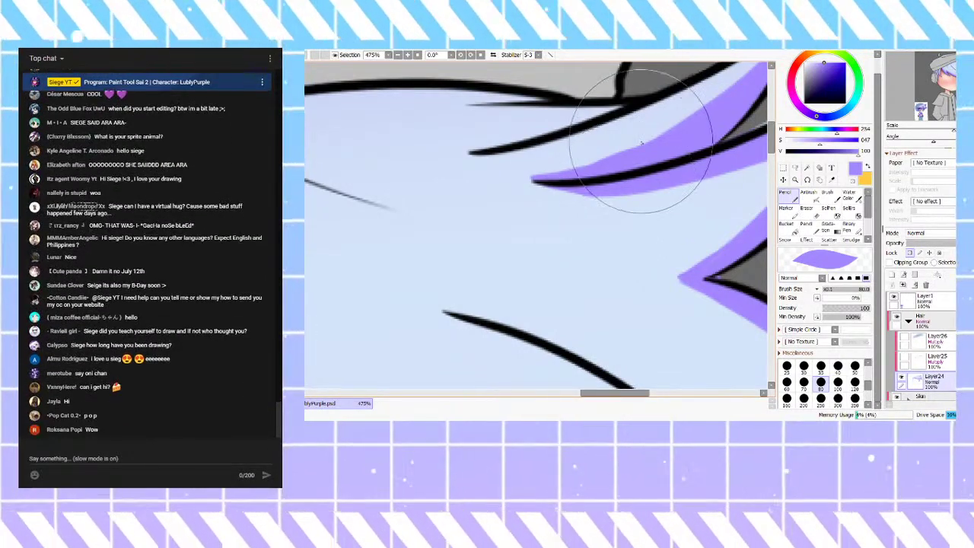
scroll(590, 201, "down", 4)
scroll(652, 138, "up", 3)
left_click_drag(463, 196, 698, 104)
key("ctrl+z")
left_click_drag(475, 198, 723, 132)
key("ctrl+z")
mouse_move(510, 187)
left_mouse_down()
mouse_move(551, 180)
mouse_move(741, 69)
left_mouse_up()
mouse_move(622, 134)
left_mouse_down()
mouse_move(701, 107)
mouse_move(698, 95)
left_mouse_up()
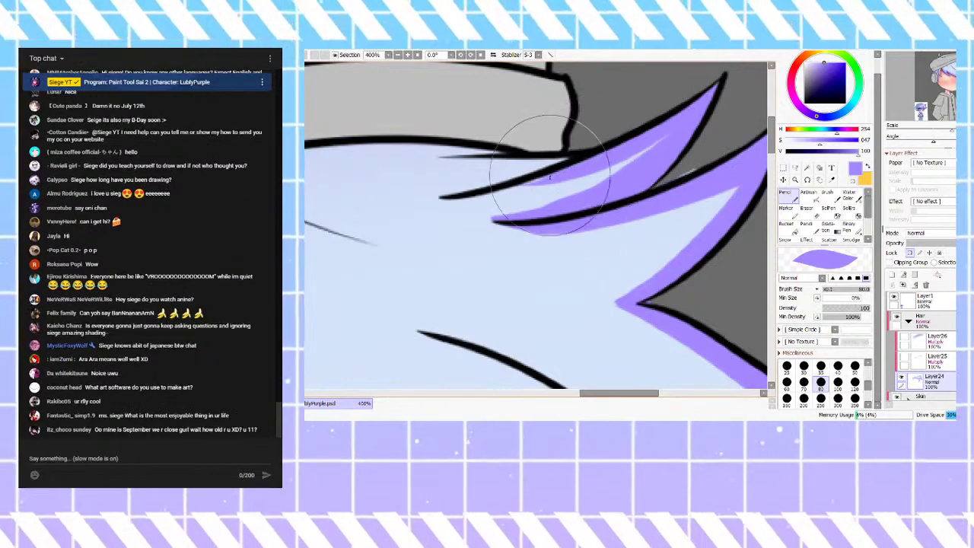
left_click_drag(525, 184, 710, 112)
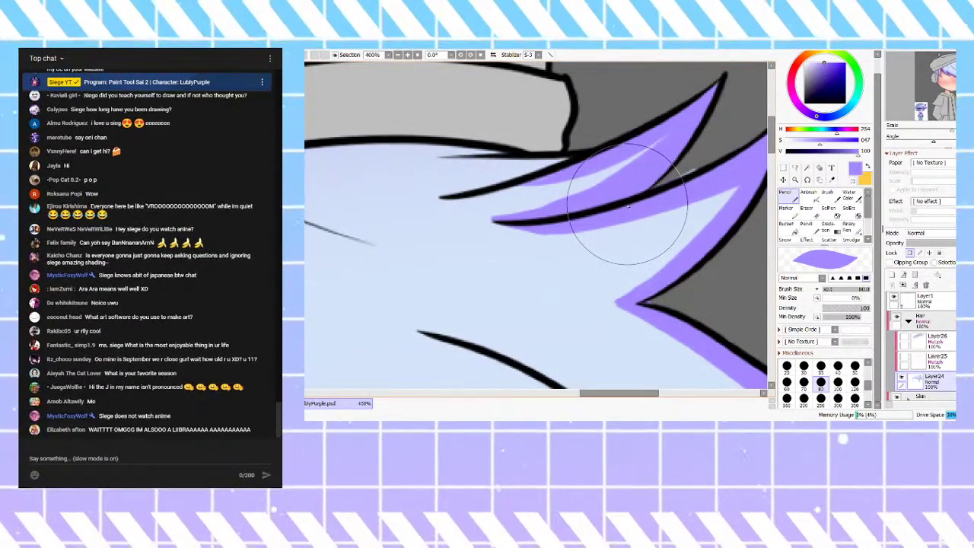
scroll(644, 174, "down", 1)
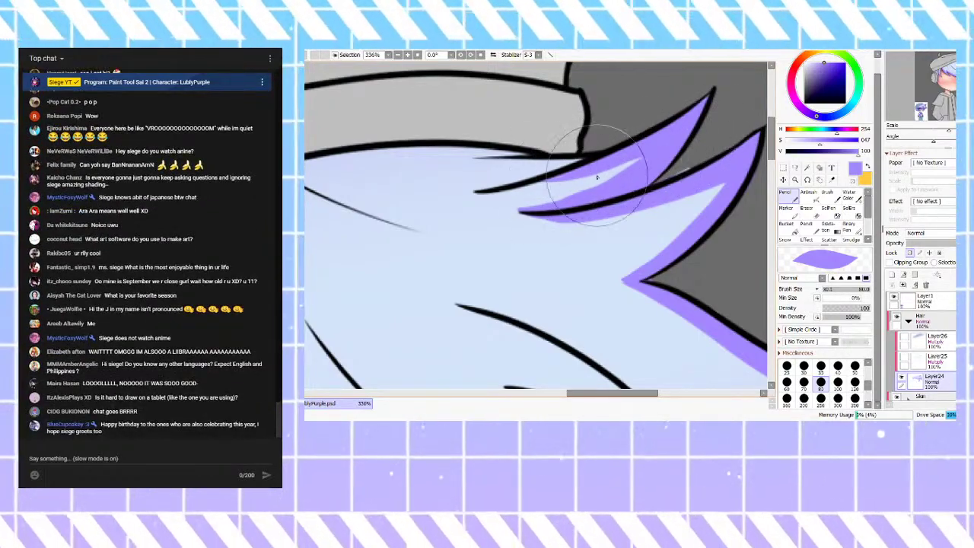
scroll(576, 179, "down", 5)
scroll(552, 252, "up", 7)
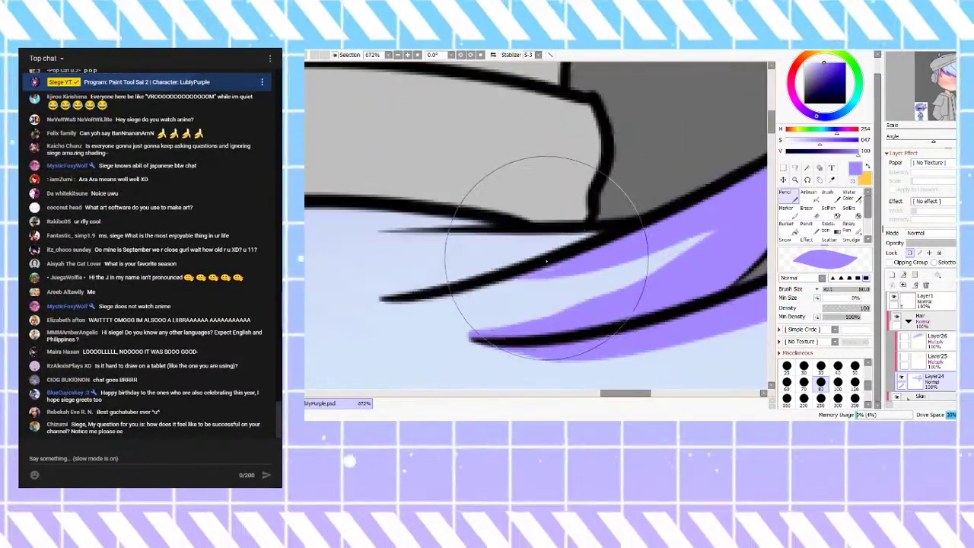
scroll(552, 252, "down", 5)
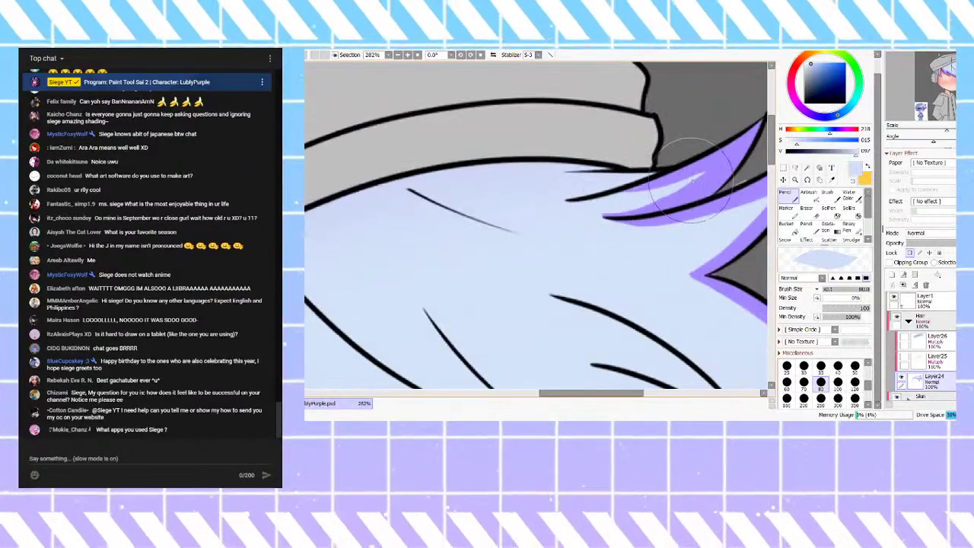
mouse_move(597, 215)
left_mouse_down()
mouse_move(717, 173)
mouse_move(543, 235)
left_mouse_up()
key("ctrl+z")
key("ctrl+z")
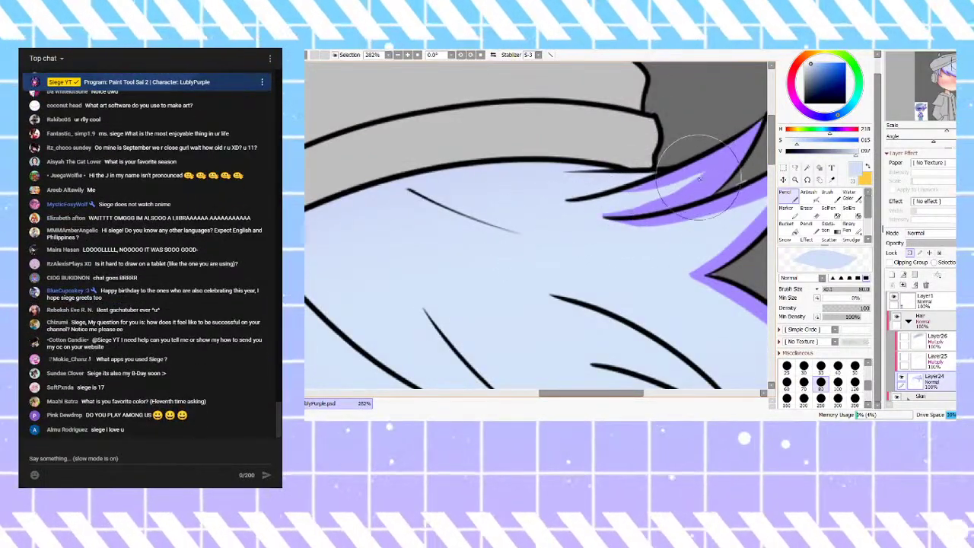
Step: Pick the streak purple from the hair as the brush colour again and check the hair on the whole figure
scroll(609, 213, "down", 1)
scroll(580, 221, "down", 2)
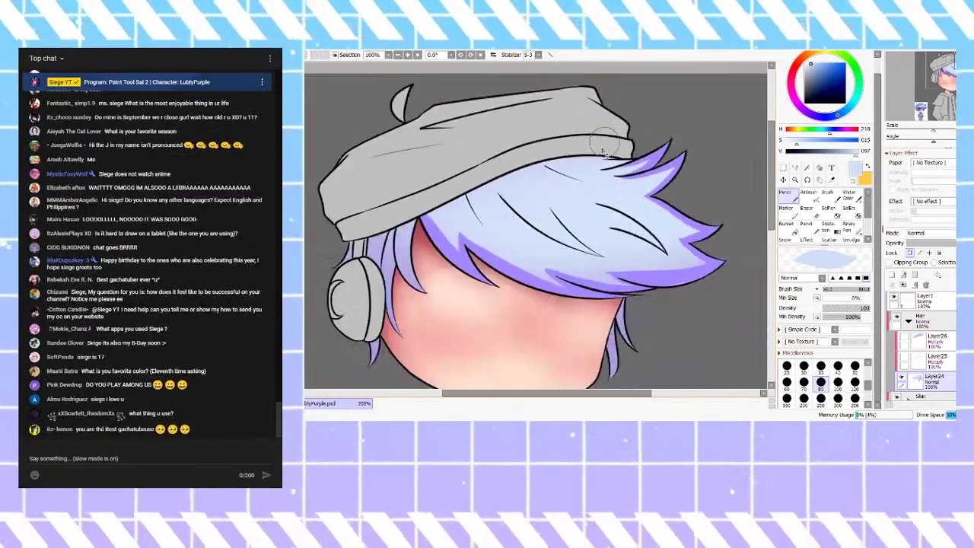
left_click(581, 252, "alt")
scroll(583, 248, "down", 4)
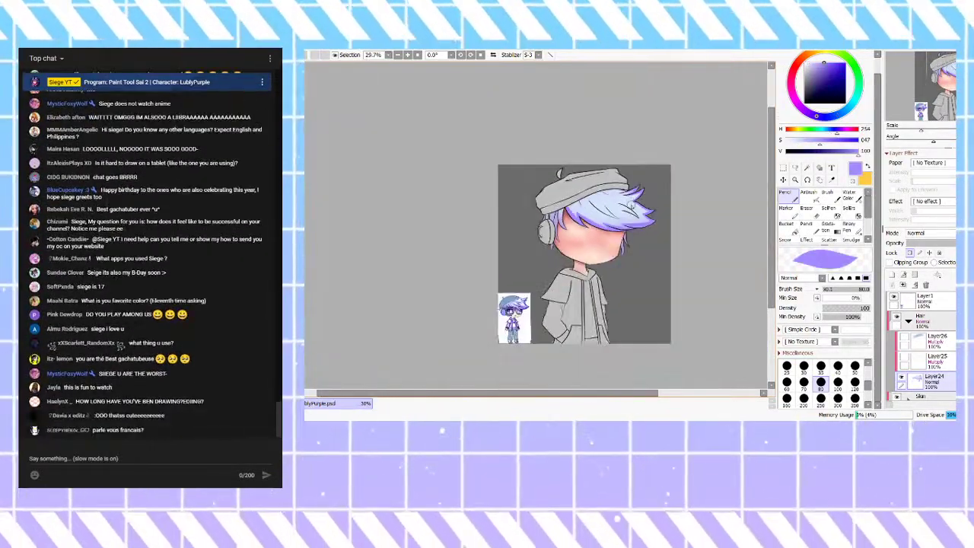
scroll(538, 320, "up", 2)
scroll(540, 332, "down", 1)
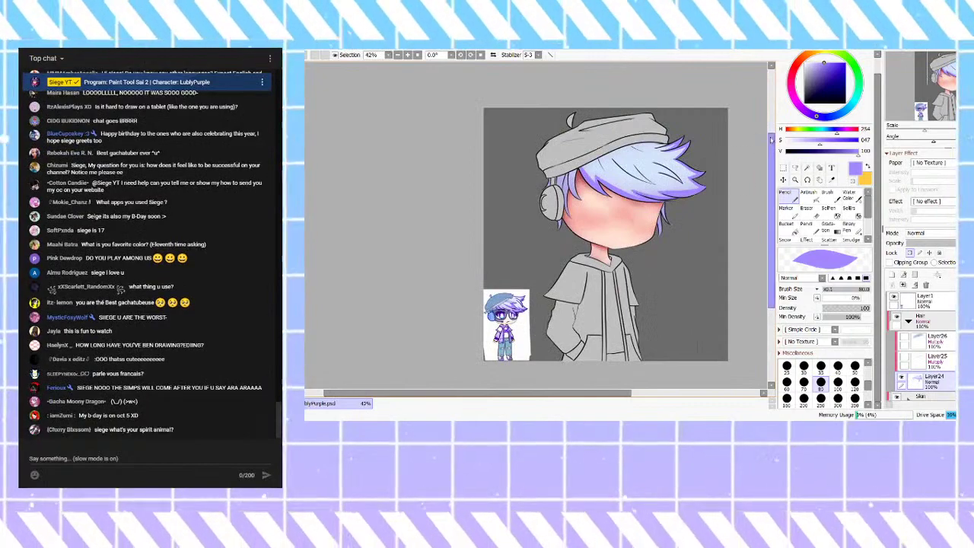
scroll(571, 185, "up", 2)
scroll(548, 217, "up", 2)
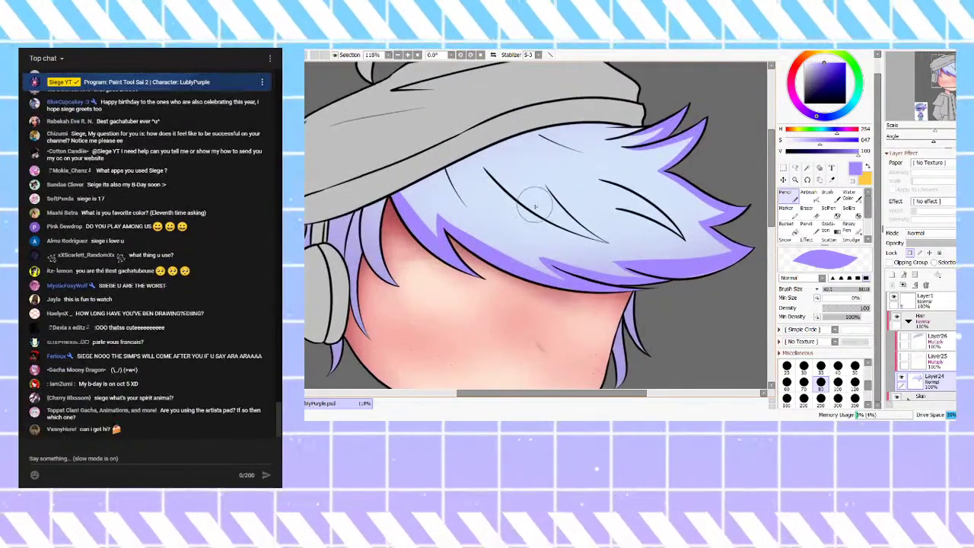
Step: Paint purple above the long middle strand line and fill the point where it meets the shorter strand line
scroll(536, 204, "up", 3)
left_click_drag(459, 146, 567, 226)
key("ctrl+z")
left_click_drag(461, 144, 592, 232)
key("ctrl+z")
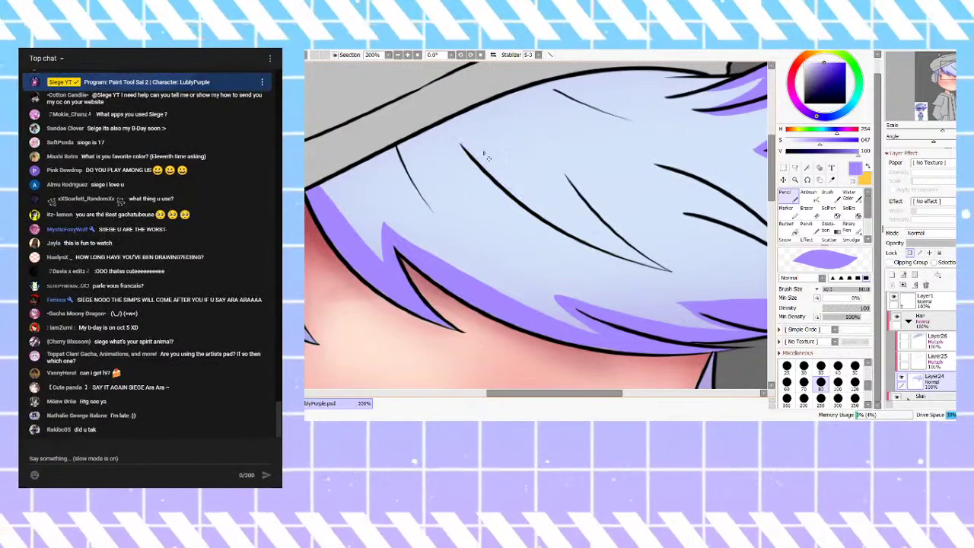
key("ctrl+z")
left_click_drag(462, 144, 600, 228)
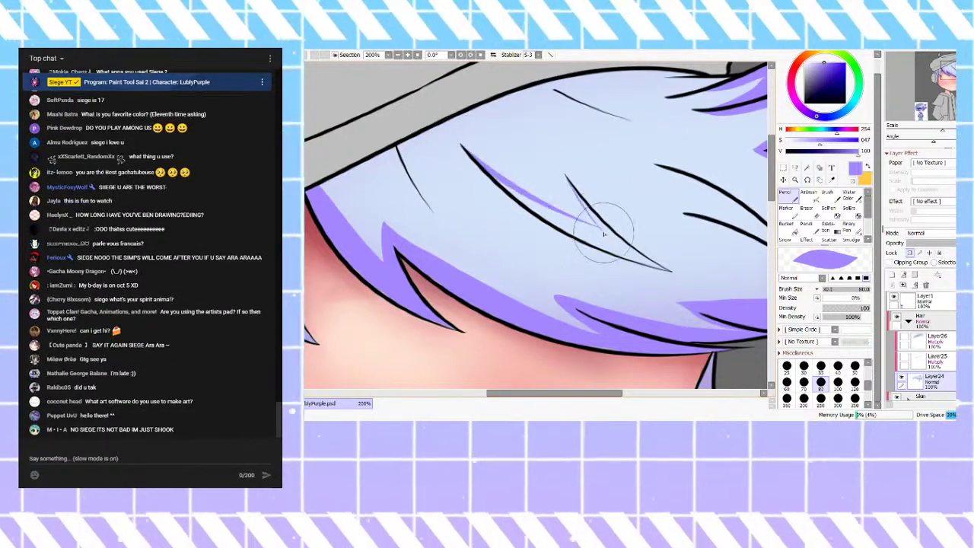
left_click_drag(515, 199, 623, 252)
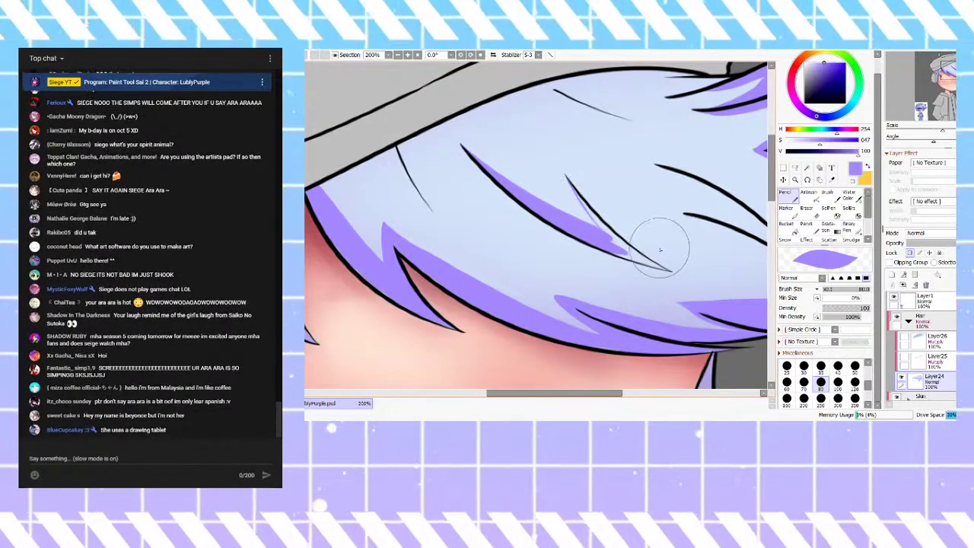
scroll(599, 209, "up", 2)
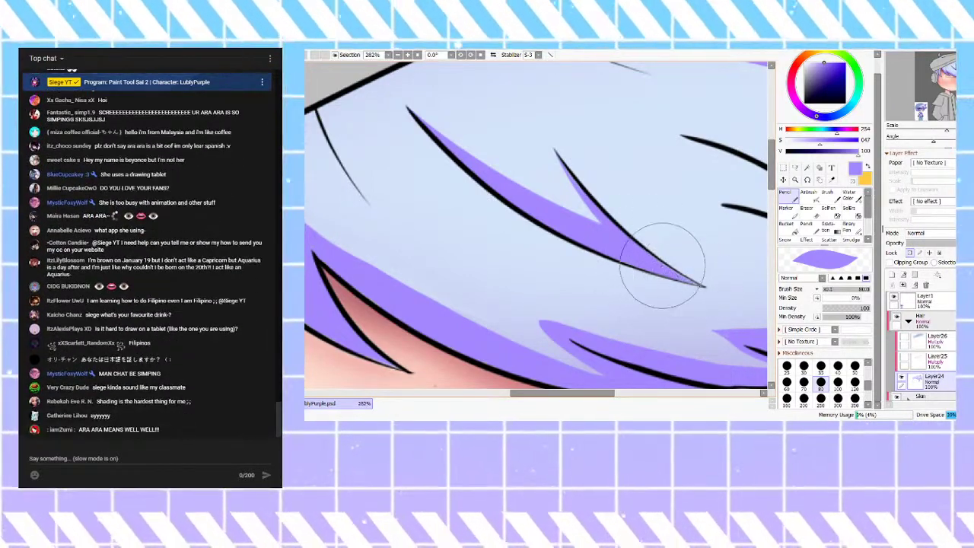
scroll(649, 260, "down", 2)
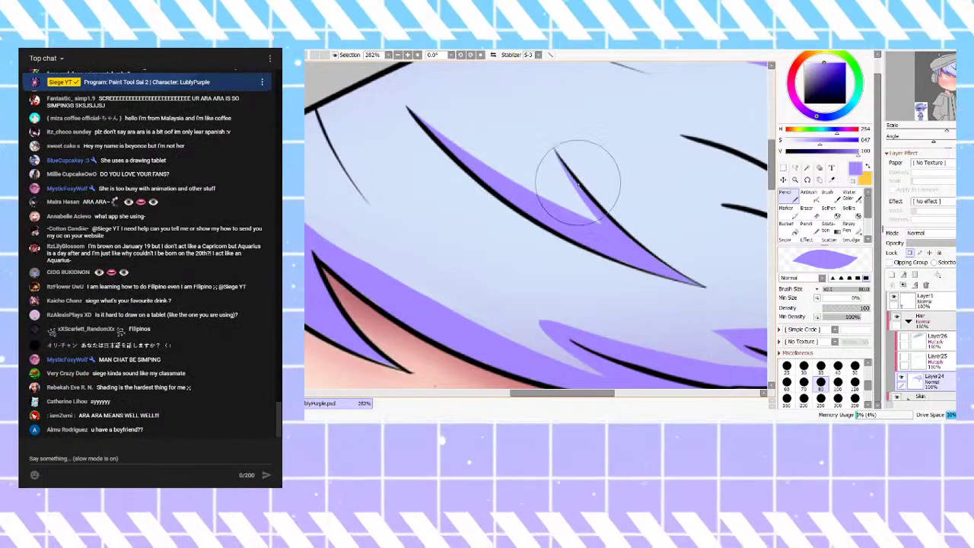
Step: Paint a tapered purple streak between the two curved strand lines nearest the outer hair tips
scroll(567, 213, "down", 2)
scroll(566, 230, "up", 3)
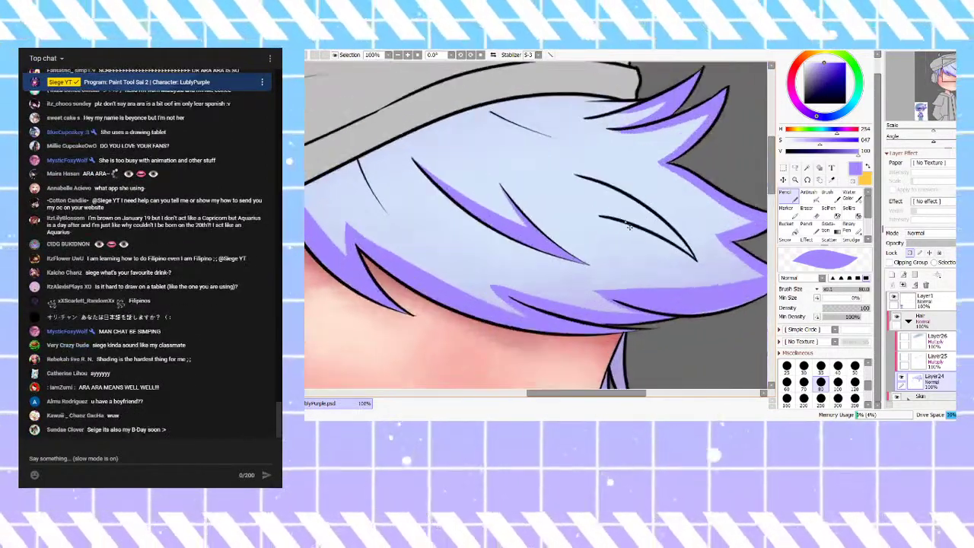
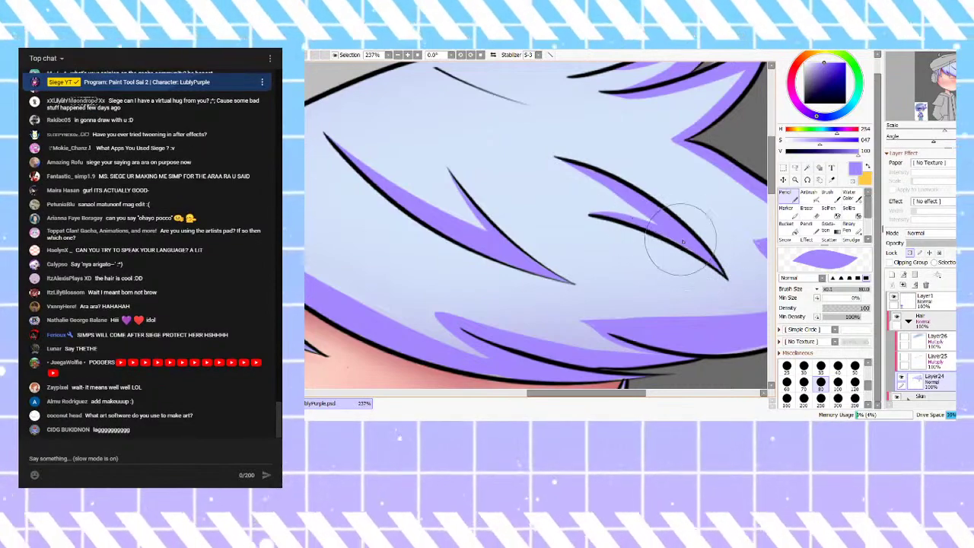
scroll(563, 234, "down", 8)
scroll(582, 243, "up", 5)
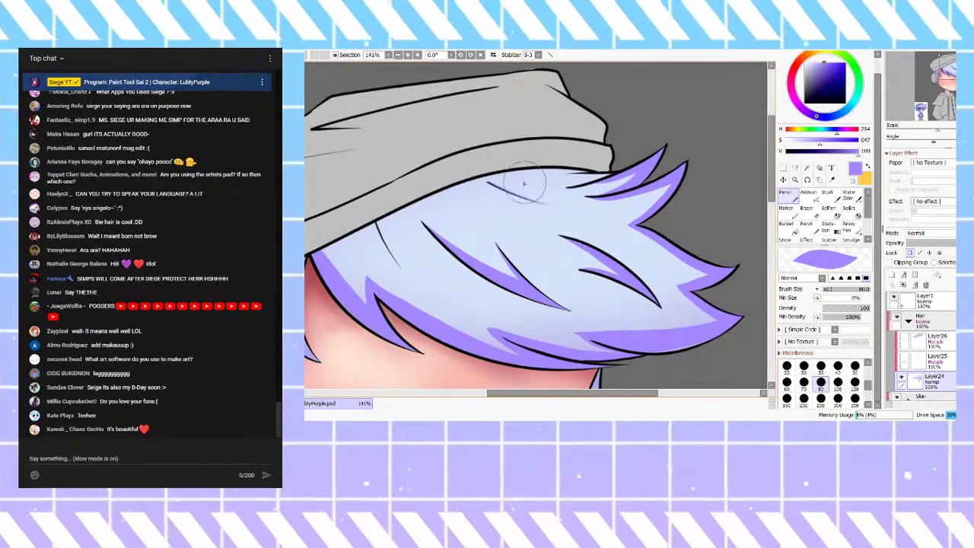
Step: Paint purple along the edges of the side lock between the headphones and the face, down to its tip
scroll(535, 185, "down", 4)
scroll(461, 148, "up", 5)
left_click_drag(461, 153, 477, 298)
key("ctrl+z")
left_click_drag(452, 168, 492, 305)
key("ctrl+z")
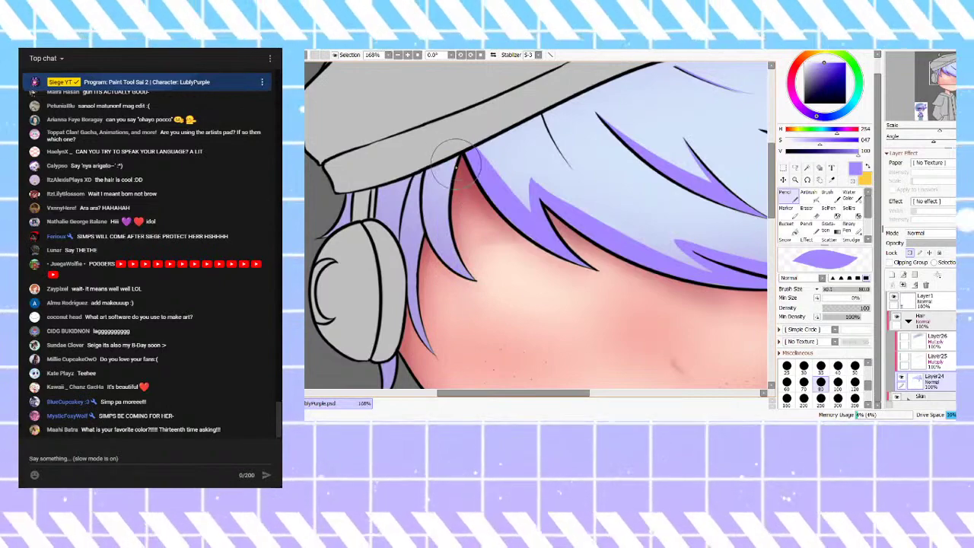
left_click_drag(458, 159, 514, 323)
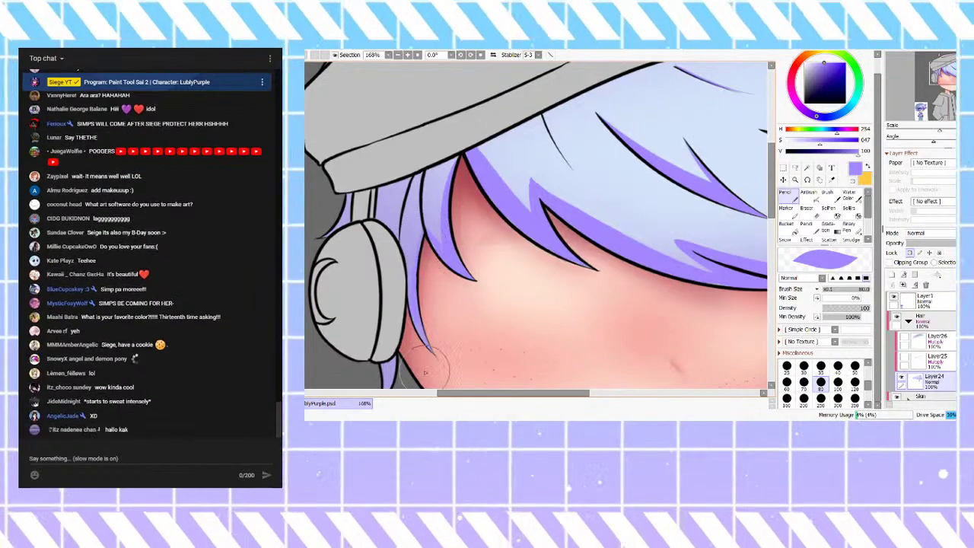
scroll(514, 173, "down", 6)
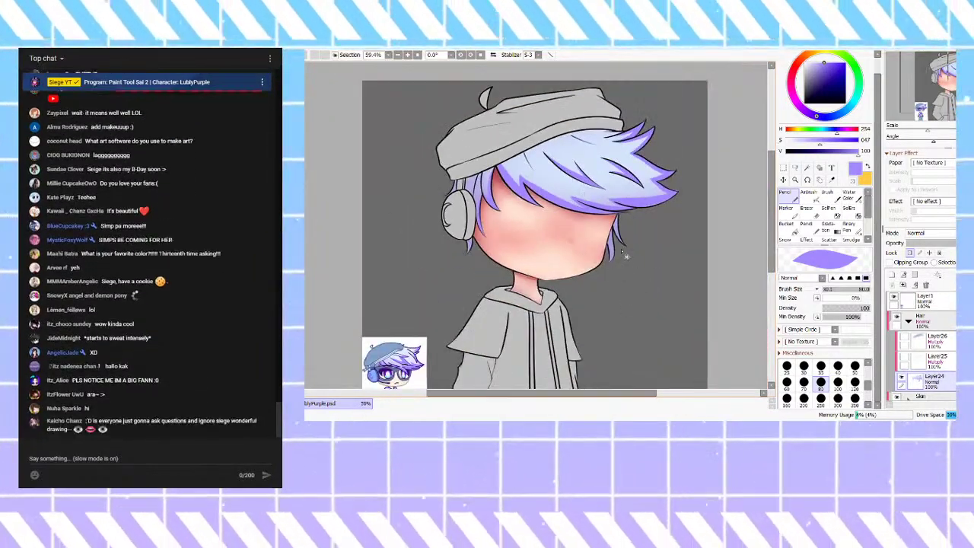
scroll(624, 261, "up", 6)
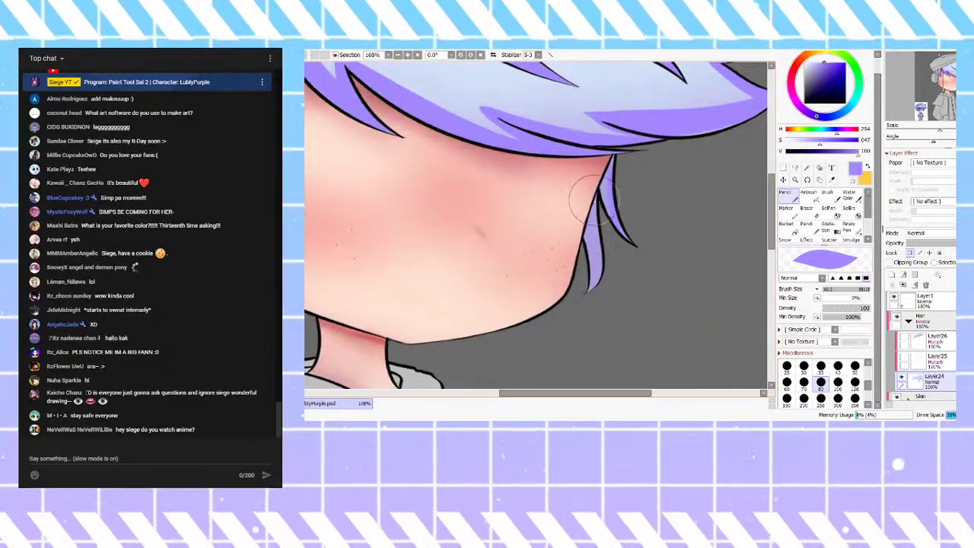
scroll(631, 292, "down", 6)
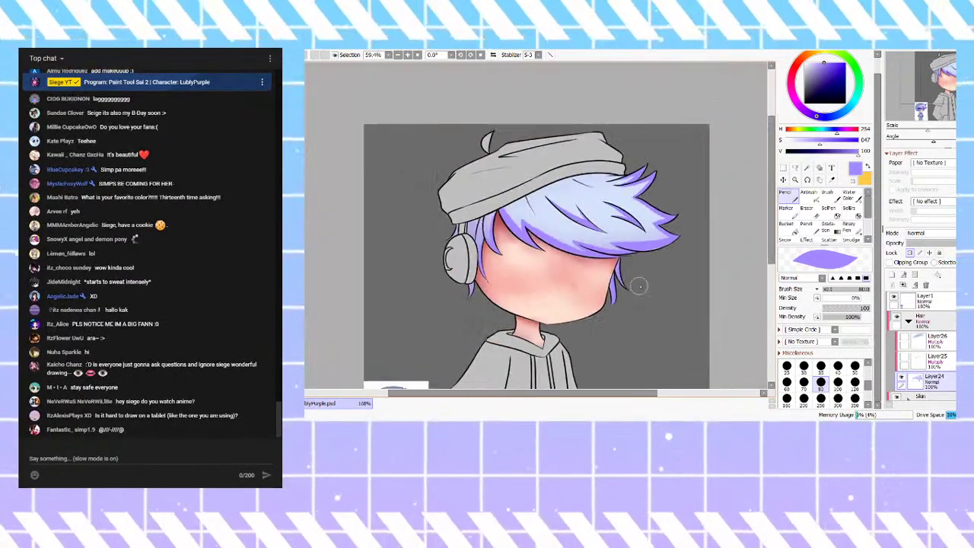
scroll(411, 251, "up", 2)
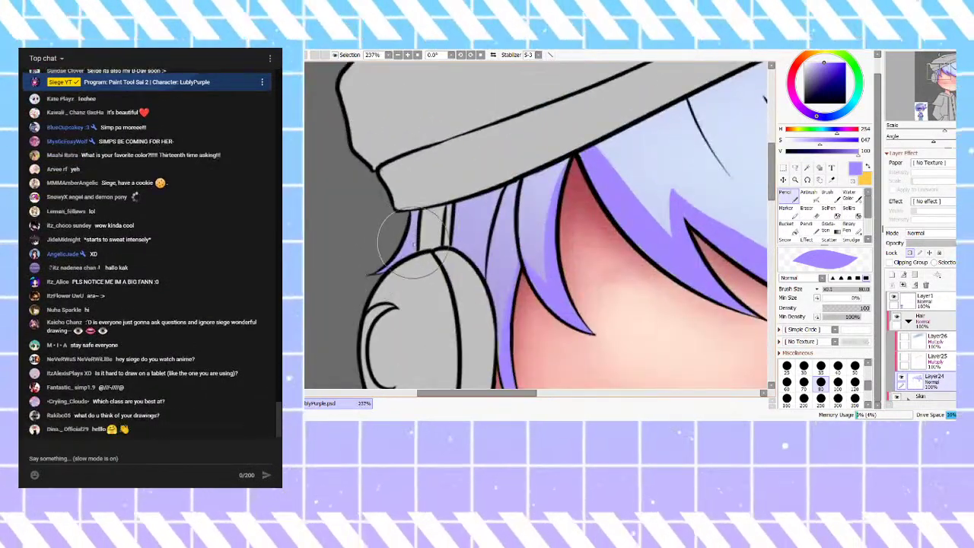
scroll(388, 251, "down", 4)
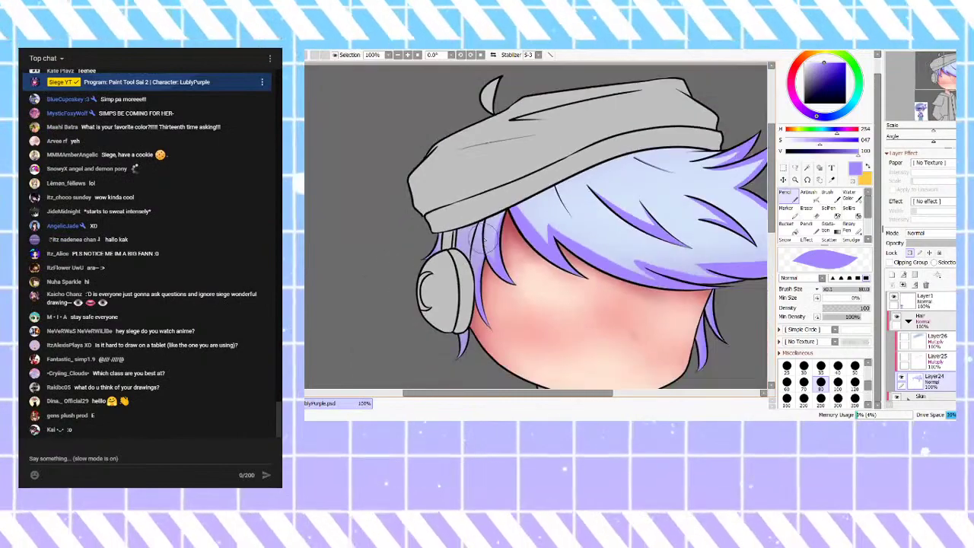
Step: Widen the purple edge streak where the bangs meet the hat brim and smooth its inner edge towards the first notch
scroll(473, 244, "down", 2)
scroll(472, 251, "up", 5)
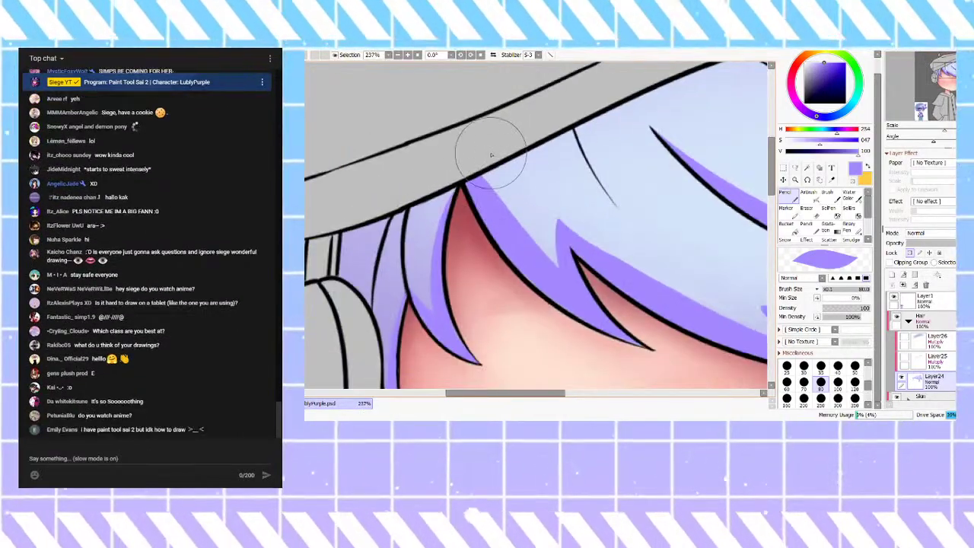
mouse_move(492, 155)
left_mouse_down()
mouse_move(556, 299)
mouse_move(578, 310)
left_mouse_up()
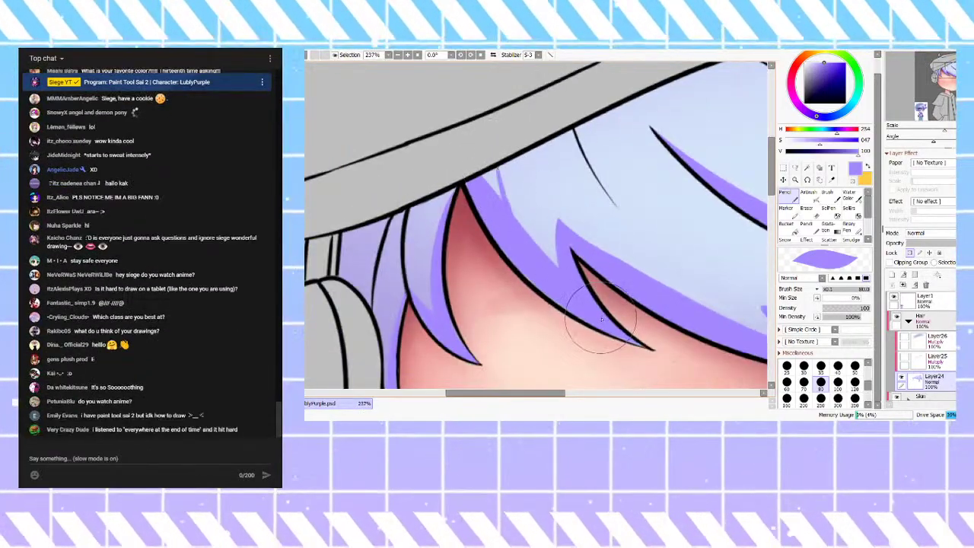
left_click_drag(498, 179, 574, 297)
mouse_move(498, 155)
left_mouse_down()
mouse_move(580, 285)
mouse_move(527, 232)
mouse_move(496, 160)
mouse_move(539, 237)
left_mouse_up()
left_click_drag(500, 175, 499, 191)
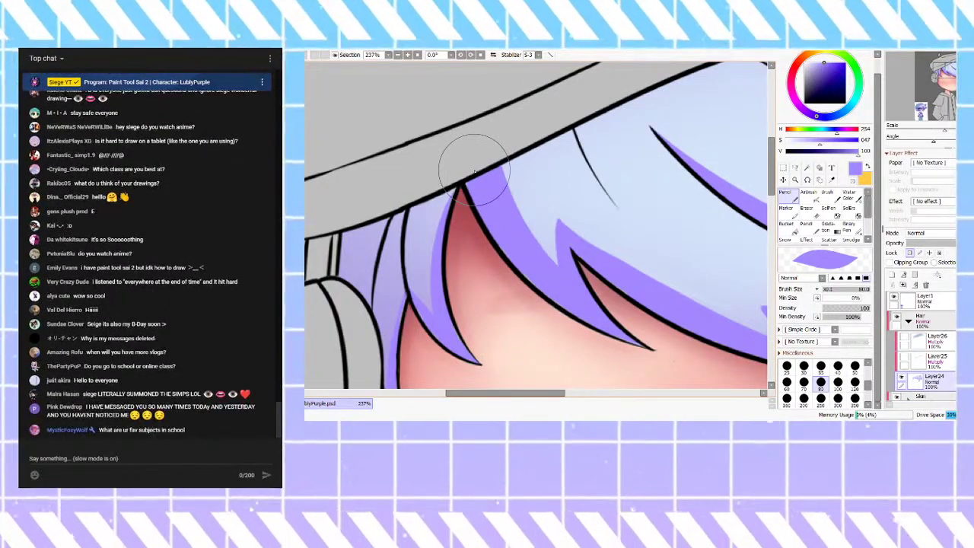
scroll(518, 204, "down", 1)
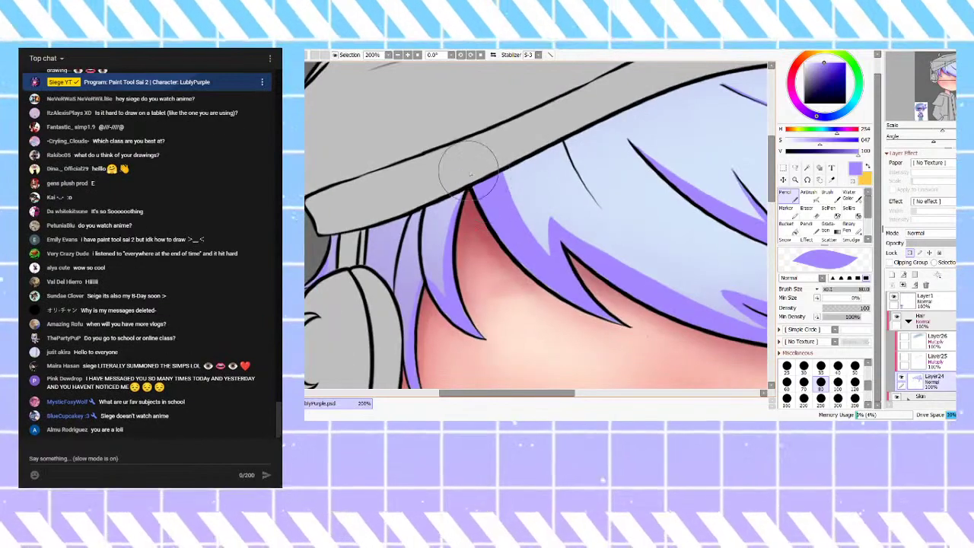
scroll(456, 152, "down", 3)
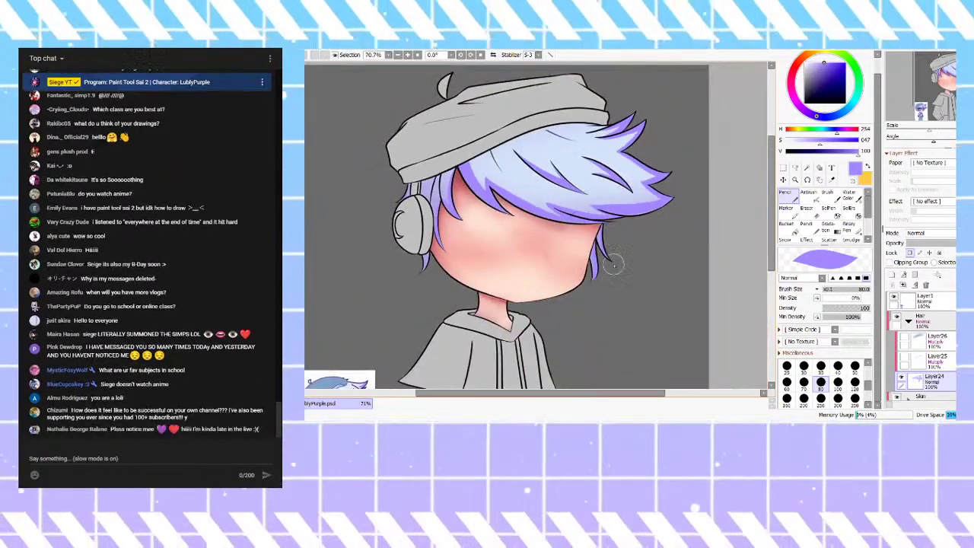
Step: Extend the rounded inner end of the purple streak around the fringe's lower strand line into a sharp point
scroll(565, 236, "up", 5)
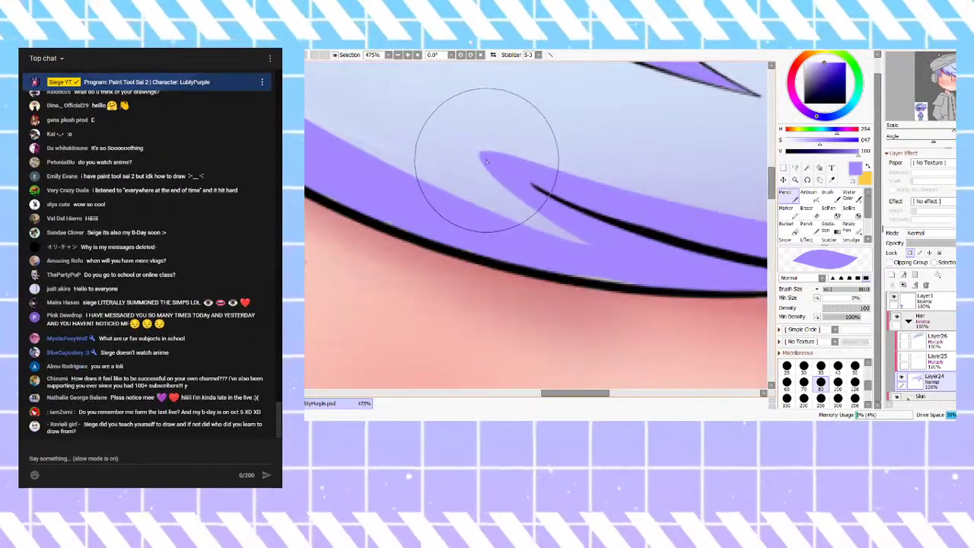
mouse_move(474, 140)
left_mouse_down()
mouse_move(539, 168)
mouse_move(470, 139)
left_mouse_up()
mouse_move(516, 168)
left_mouse_down()
mouse_move(471, 139)
mouse_move(502, 178)
left_mouse_up()
mouse_move(476, 147)
left_mouse_down()
mouse_move(483, 164)
mouse_move(470, 140)
mouse_move(531, 186)
left_mouse_up()
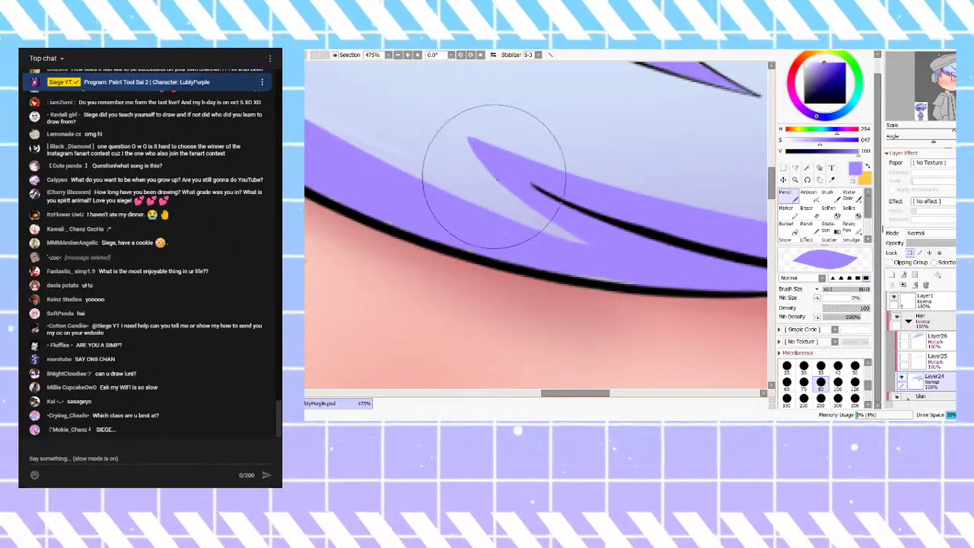
scroll(490, 229, "down", 3)
scroll(491, 236, "up", 3)
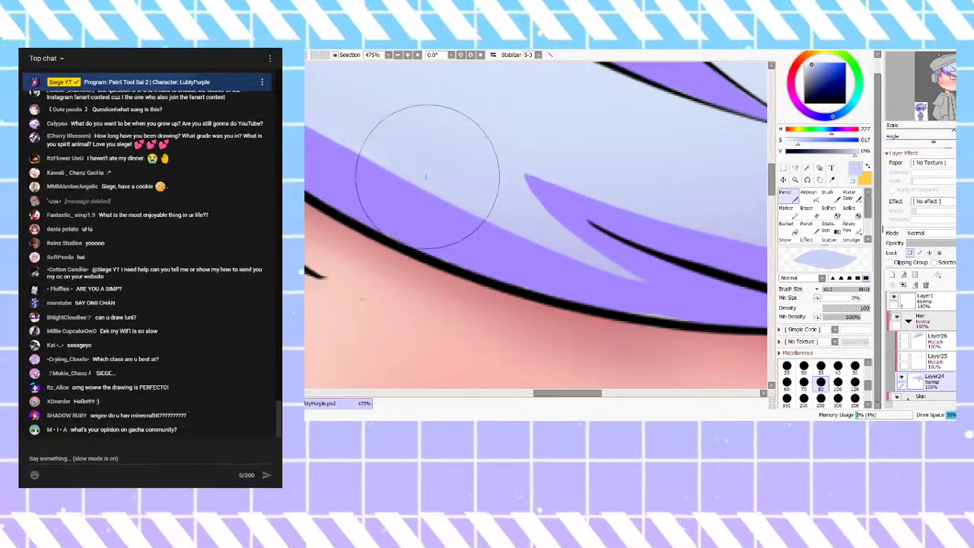
Step: Show the two hair shading layers, Layer25 and Layer26, over the finished purple streaks
scroll(413, 185, "down", 5)
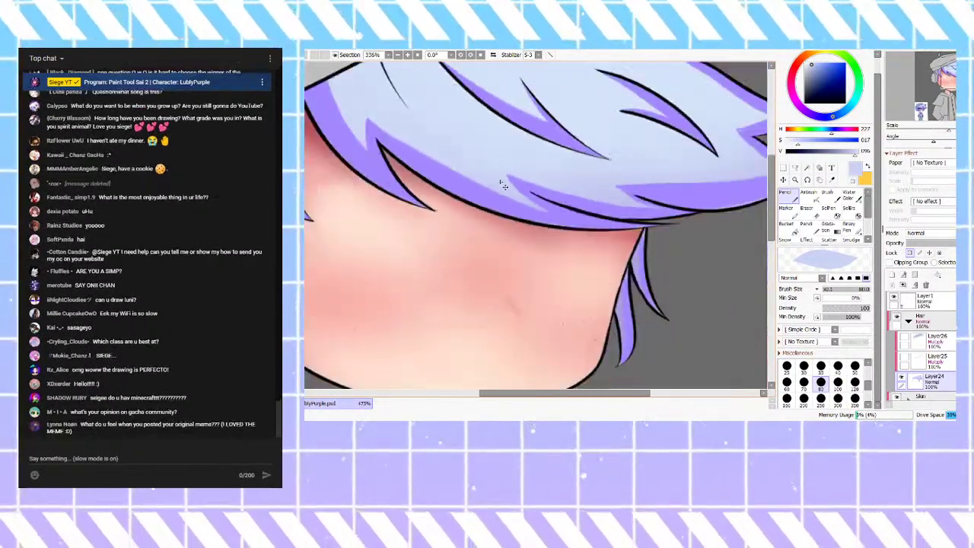
scroll(543, 232, "down", 2)
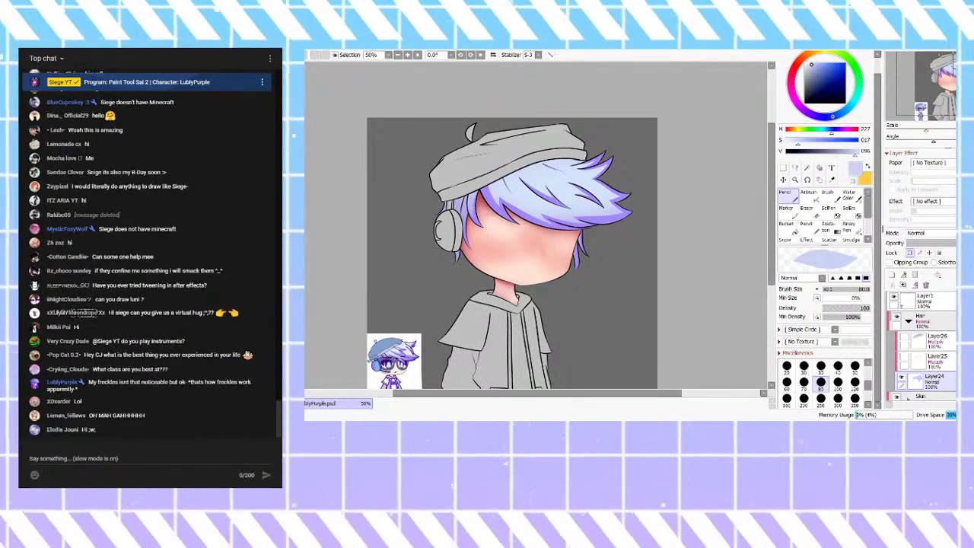
scroll(544, 204, "up", 2)
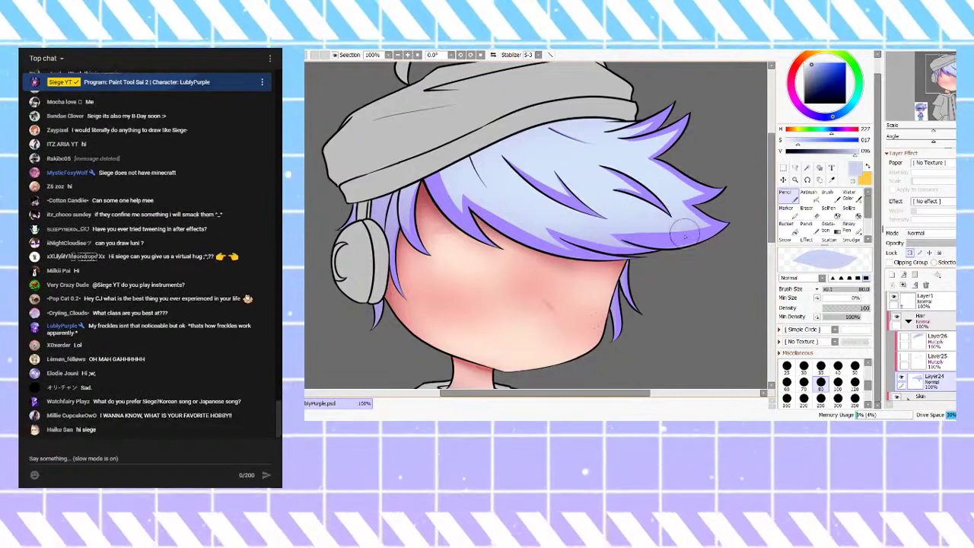
key("ctrl+minus")
key("ctrl+minus")
key("ctrl+minus")
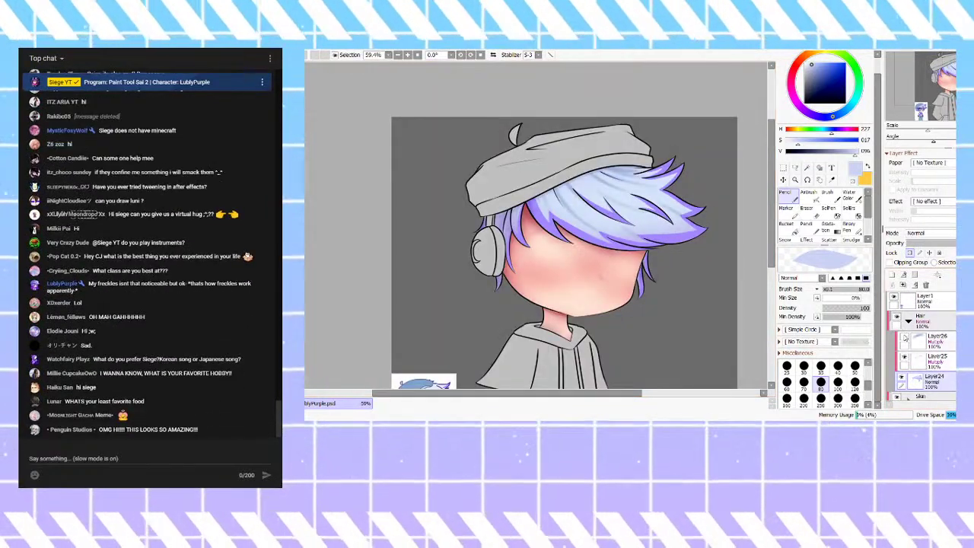
left_click(905, 337)
Step: Try to pick a shading blue from the shaded bangs as the brush colour
right_click(645, 222)
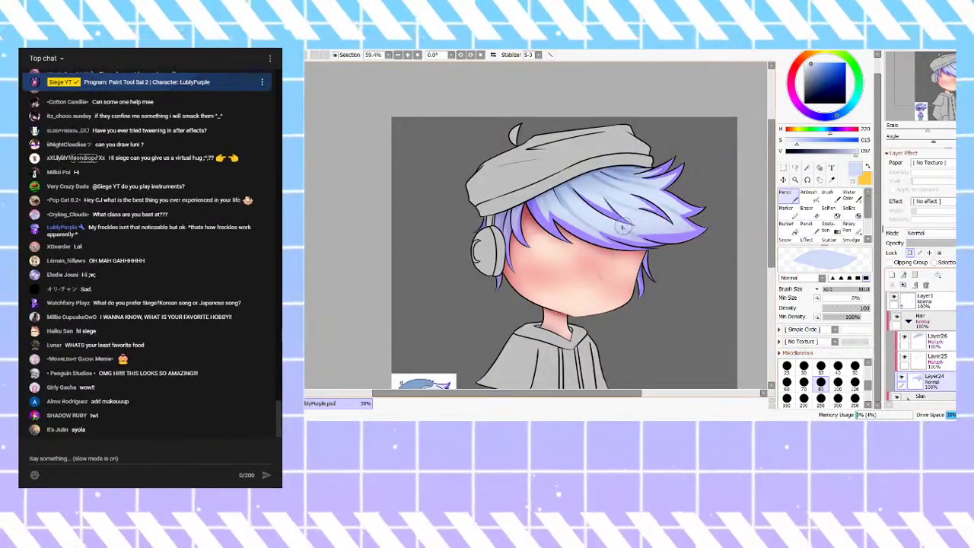
key("ctrl+plus")
key("ctrl+plus")
key("ctrl+plus")
key("ctrl+plus")
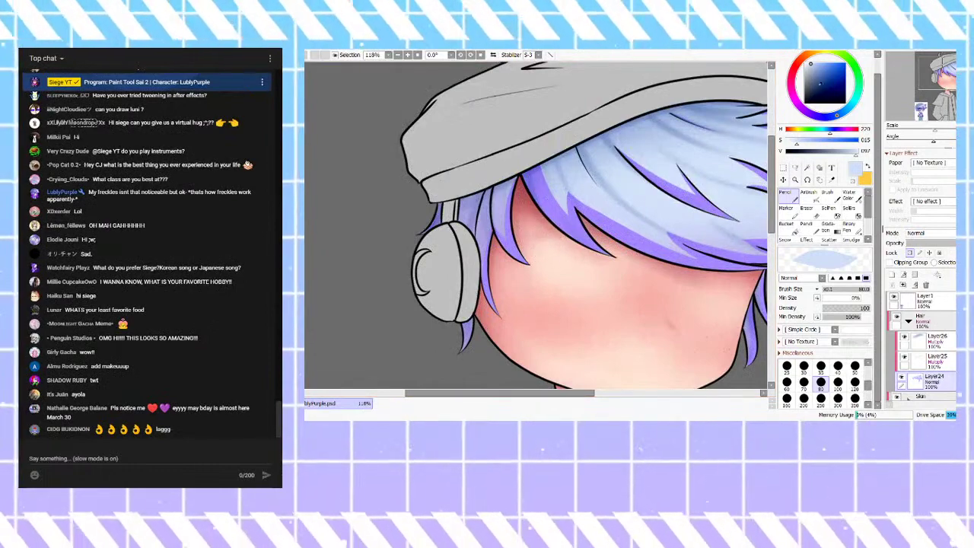
left_click_drag(812, 64, 812, 65)
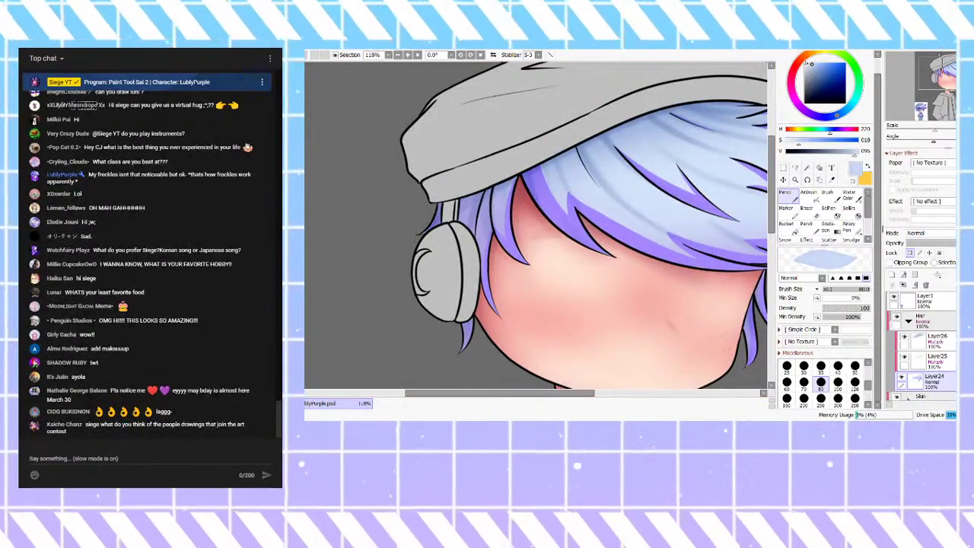
right_click(744, 208)
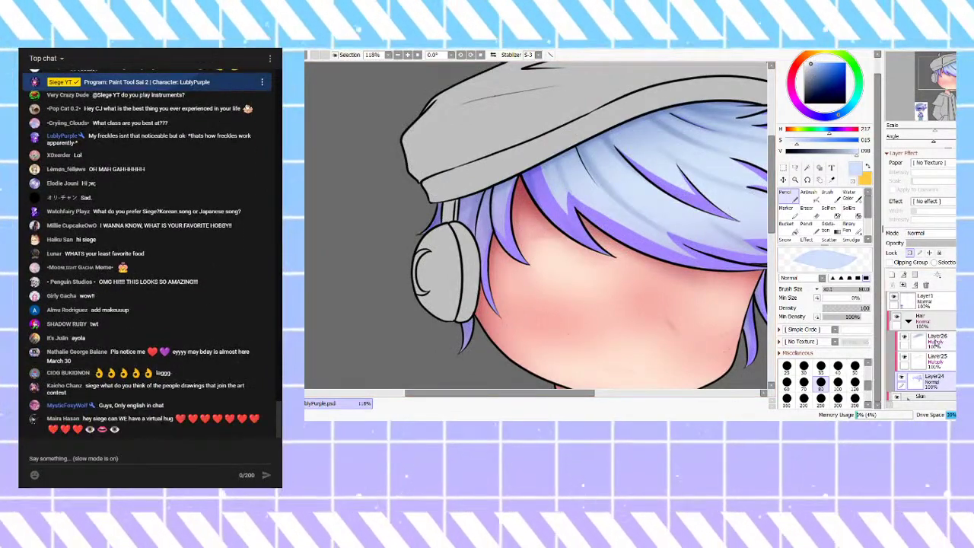
Step: Set Layer26 to Normal blending, sample its darker blue beneath the hat brim (H 216, S 25, V 83), and restore Multiply
left_click(935, 344)
left_click(920, 245)
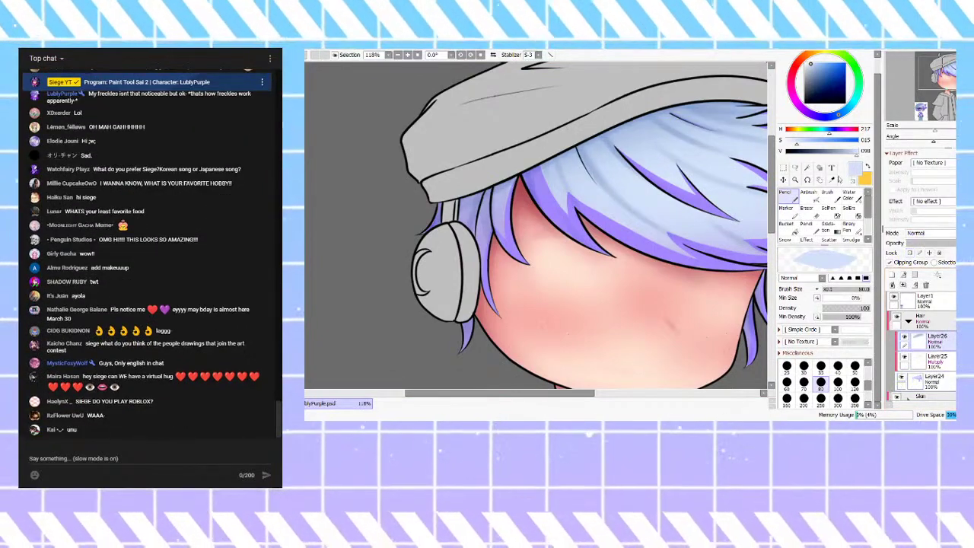
right_click(650, 135)
left_click(949, 358)
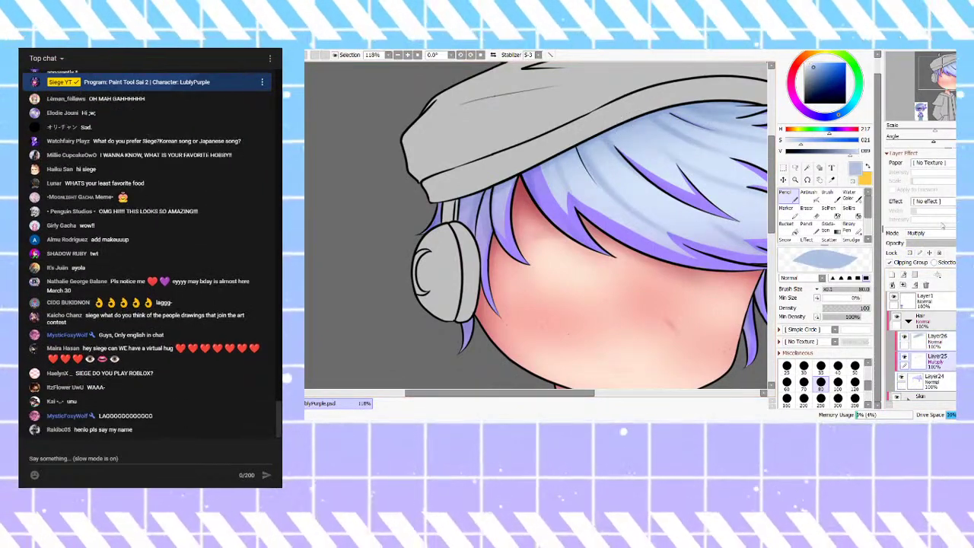
scroll(924, 238, "up", 1)
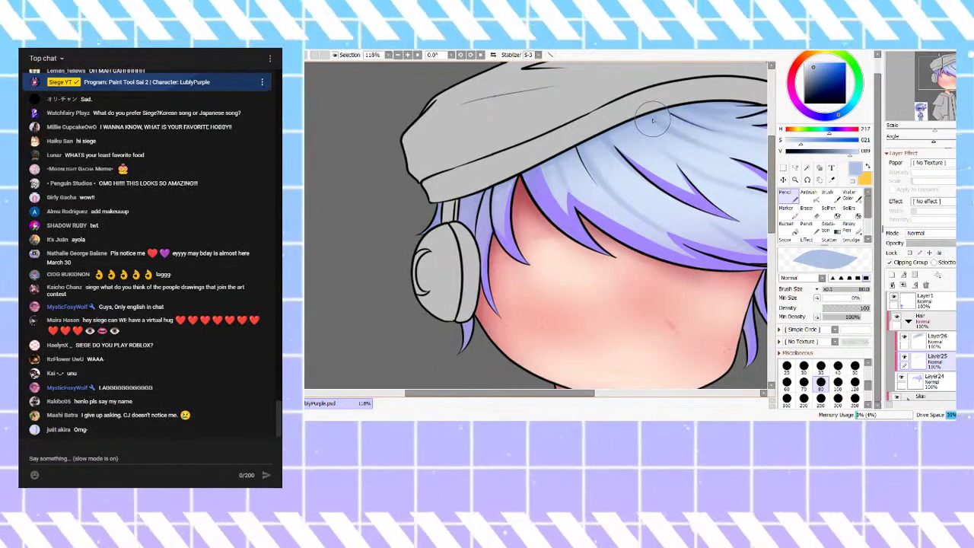
right_click(654, 118)
left_click(936, 345)
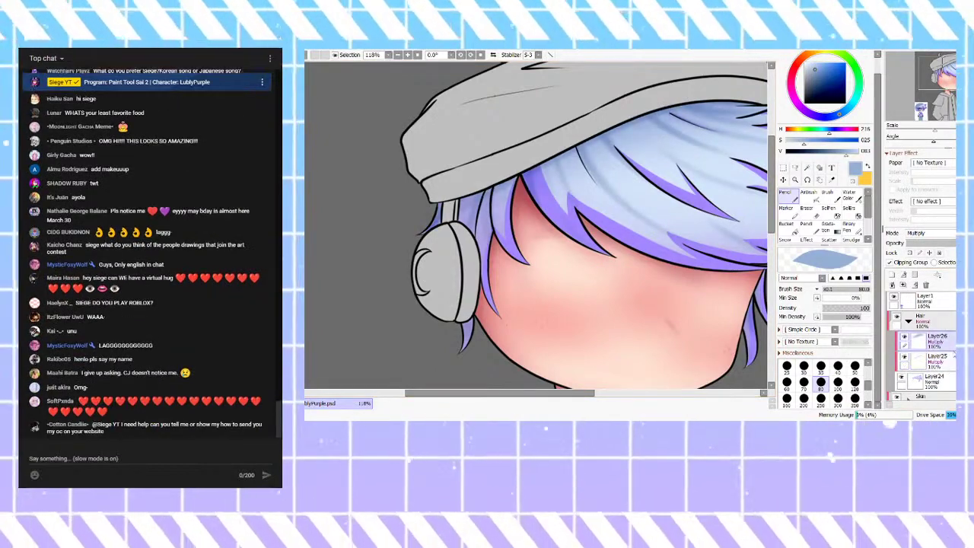
Step: Brush soft blue shading with the Brush tool on Layer25 over the bangs and side locks below the hat brim
scroll(629, 220, "down", 4)
scroll(710, 220, "up", 2)
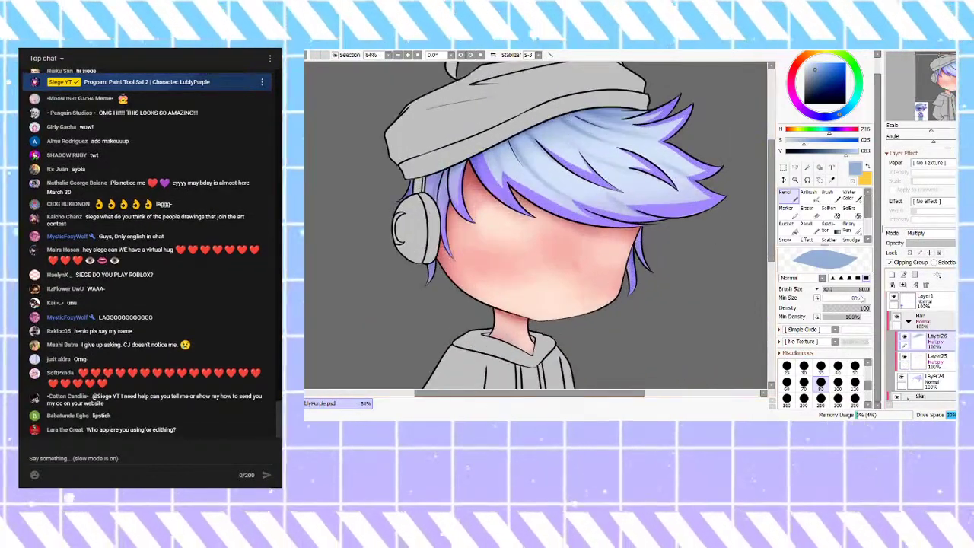
scroll(565, 159, "up", 1)
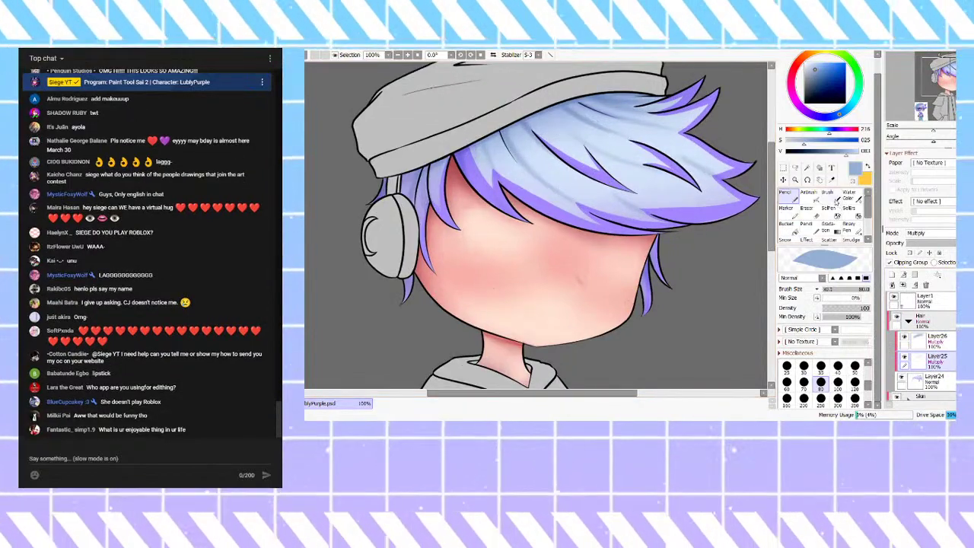
left_click(836, 199)
scroll(556, 145, "up", 2)
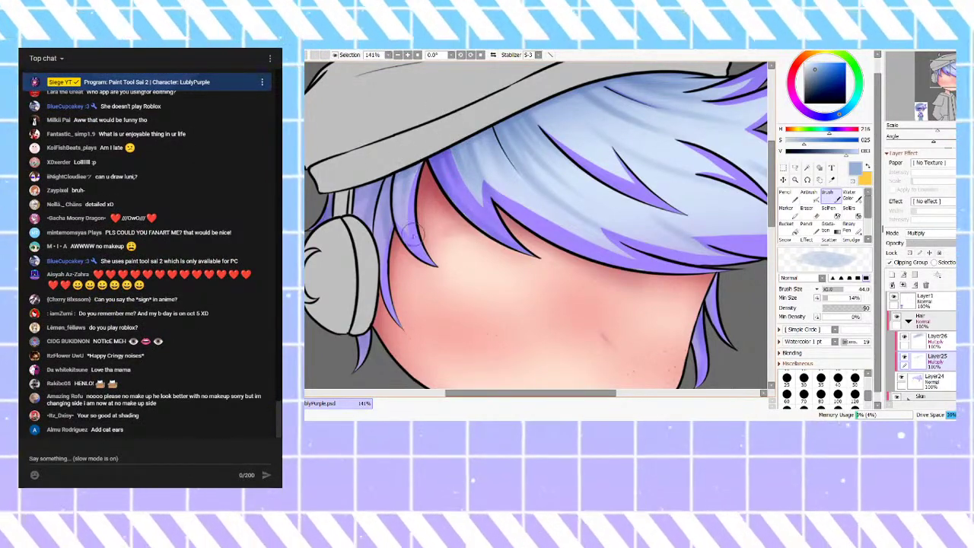
scroll(467, 196, "down", 6)
scroll(464, 197, "up", 3)
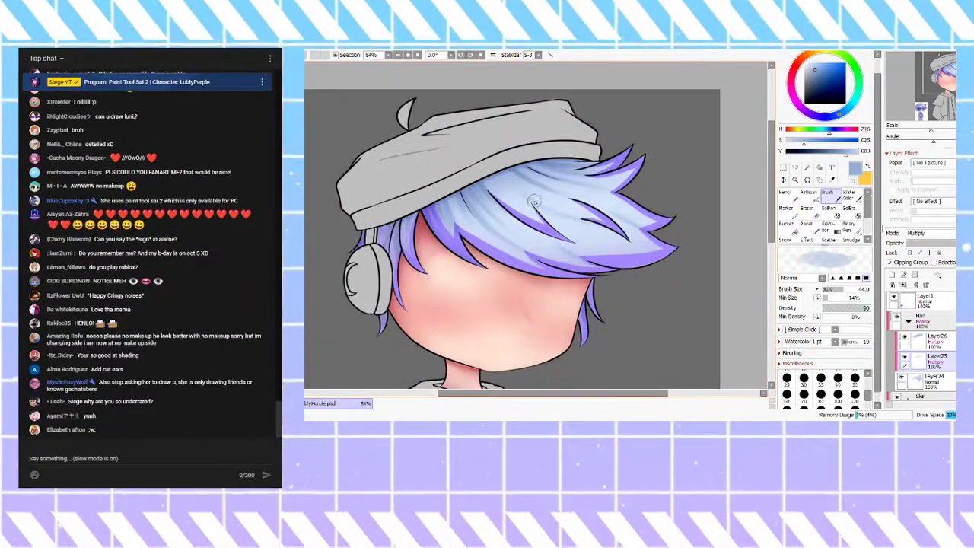
Step: Deepen the streaky blue shading beneath the hat brim around the upper strand line
scroll(514, 179, "up", 2)
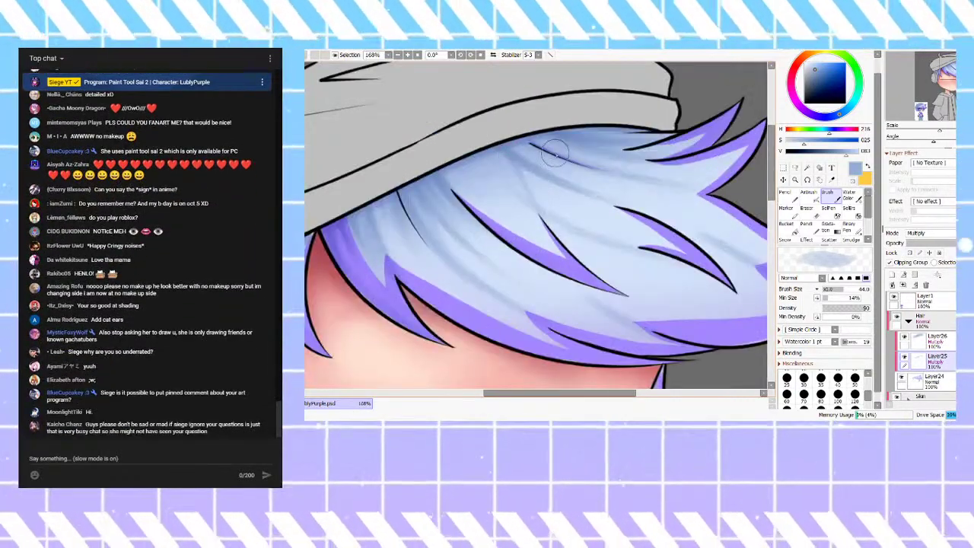
scroll(563, 190, "down", 3)
scroll(517, 132, "down", 2)
scroll(514, 290, "up", 4)
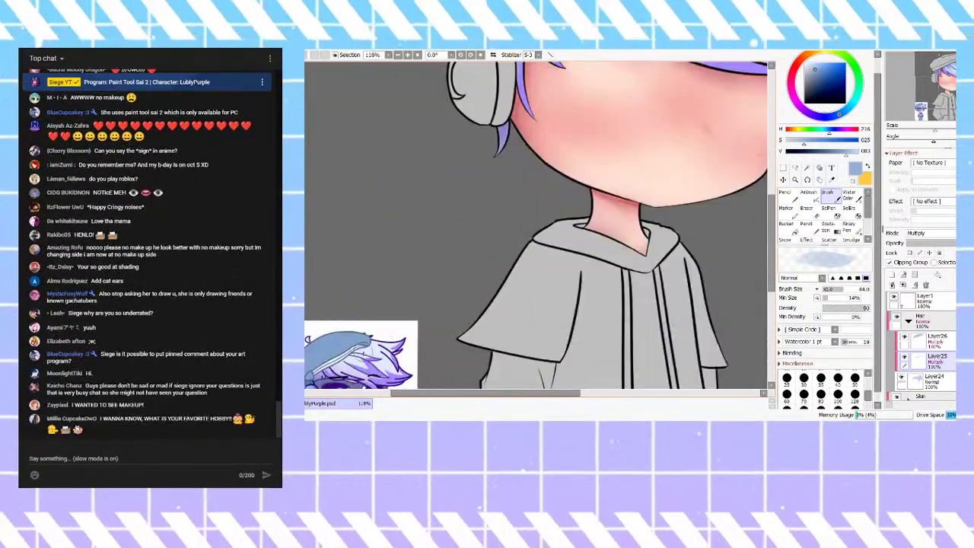
scroll(457, 228, "down", 3)
scroll(455, 225, "up", 5)
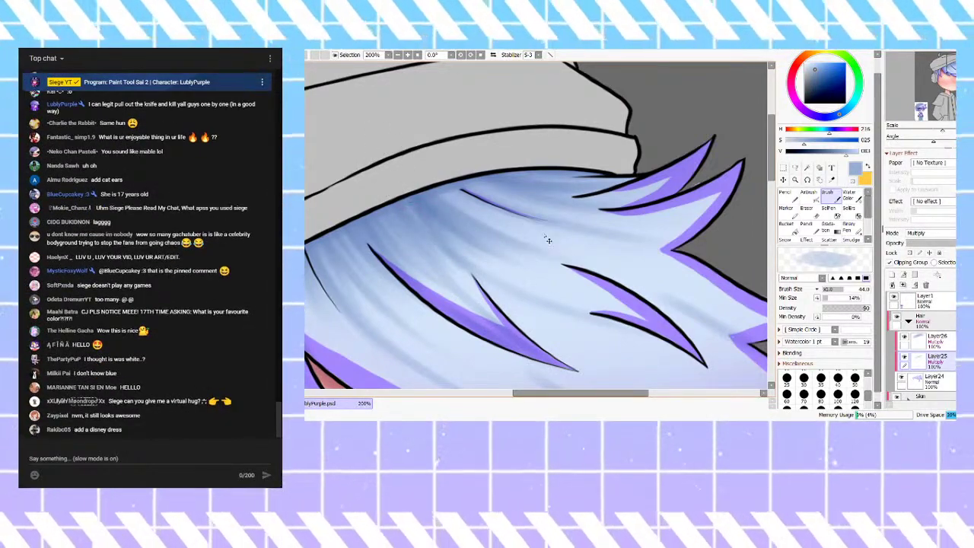
scroll(541, 235, "down", 5)
scroll(542, 197, "up", 1)
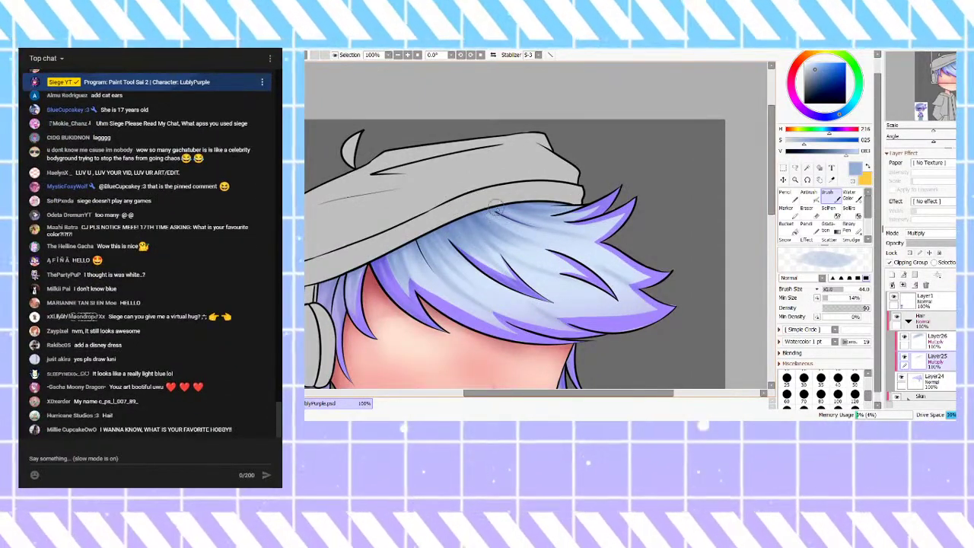
Step: Brush long blue shadow streaks from the far end of the hat brim along the upper strands towards the outer tips
scroll(491, 204, "up", 5)
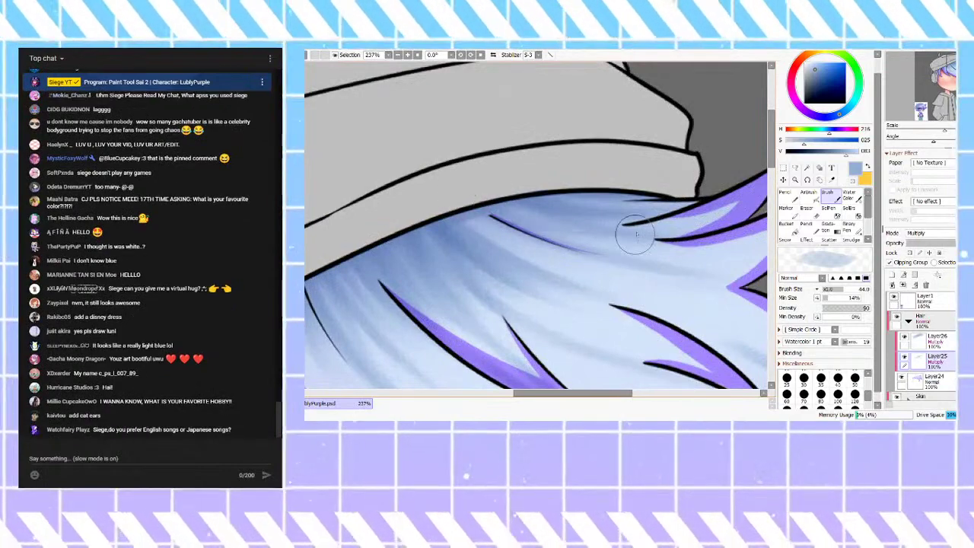
left_click_drag(460, 179, 705, 240)
mouse_move(497, 189)
left_mouse_down()
mouse_move(571, 227)
mouse_move(722, 245)
left_mouse_up()
left_click_drag(513, 193, 680, 196)
mouse_move(500, 234)
left_mouse_down()
mouse_move(550, 259)
mouse_move(463, 201)
mouse_move(615, 268)
mouse_move(730, 269)
left_mouse_up()
left_click_drag(499, 210, 819, 291)
key("ctrl+z")
left_click_drag(498, 193, 794, 284)
key("ctrl+z")
left_click_drag(504, 213, 798, 317)
scroll(498, 207, "down", 6)
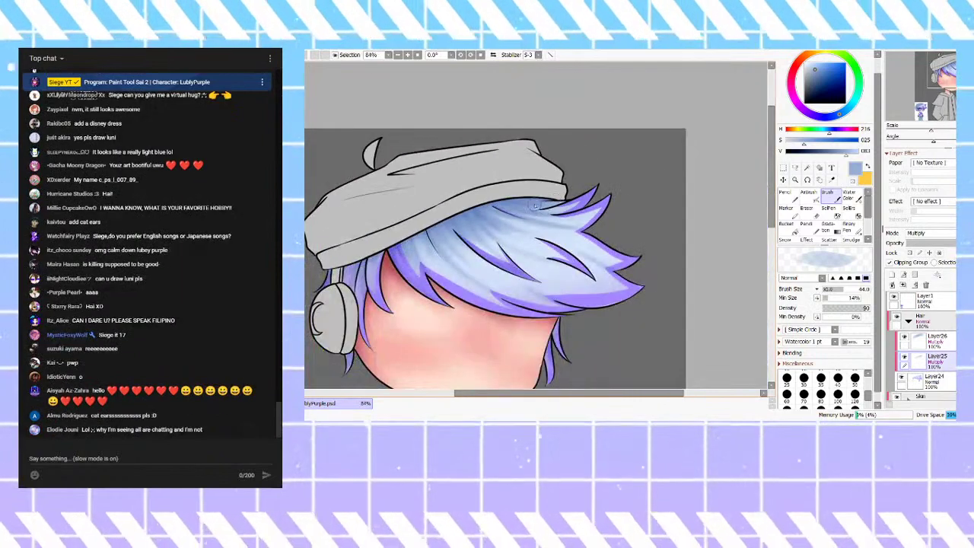
Step: Shade the purple front edge of the bangs from the hat brim down to the first notch
scroll(402, 242, "up", 4)
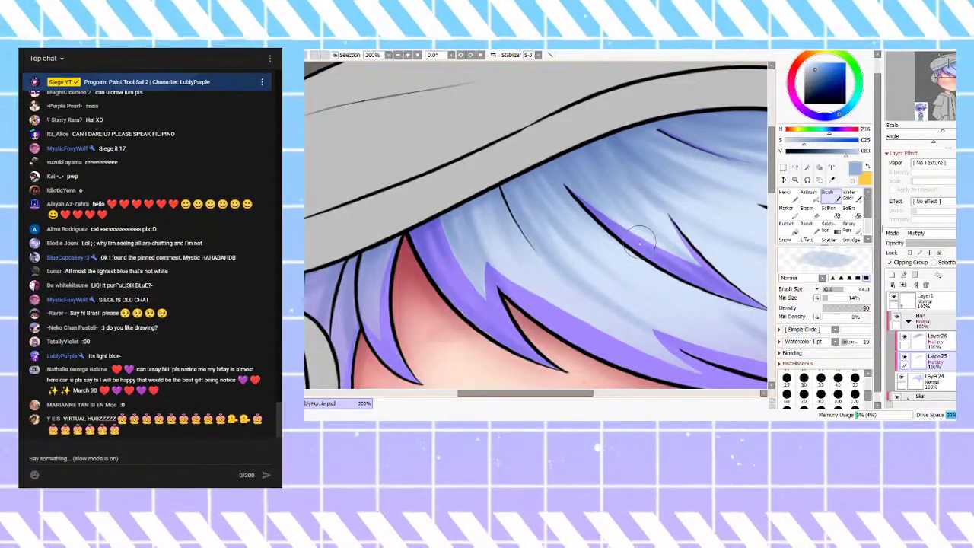
scroll(589, 167, "down", 3)
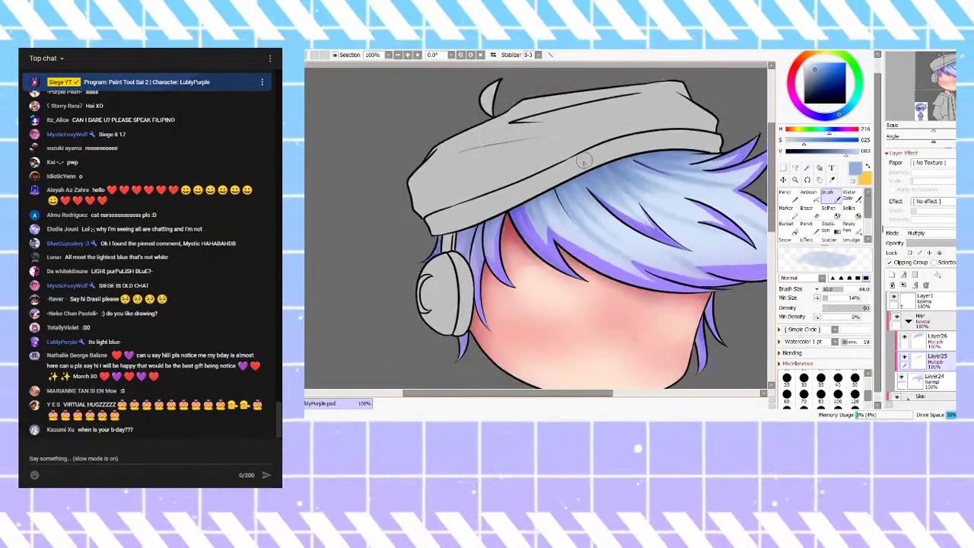
scroll(536, 210, "up", 3)
left_click_drag(532, 298, 580, 331)
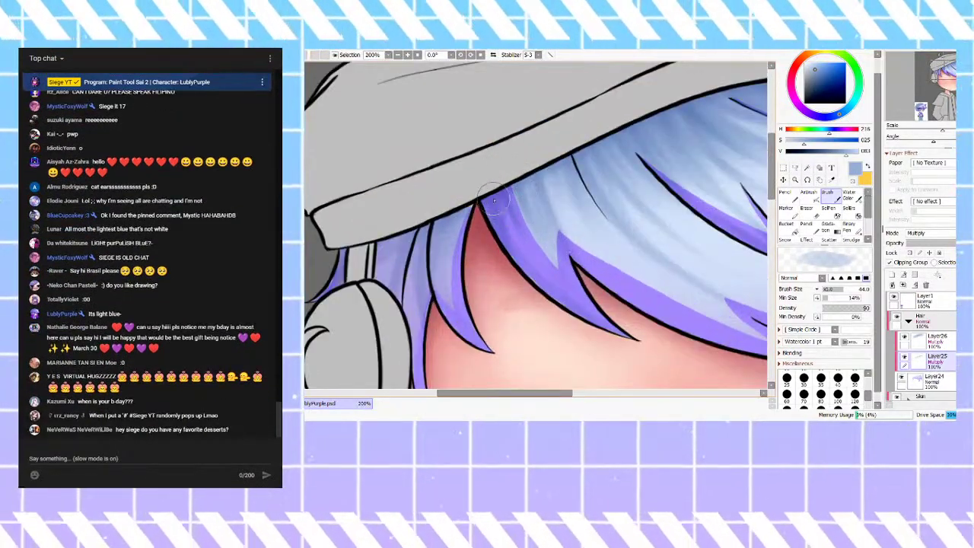
left_click_drag(501, 183, 634, 354)
scroll(483, 217, "down", 1)
scroll(481, 215, "up", 1)
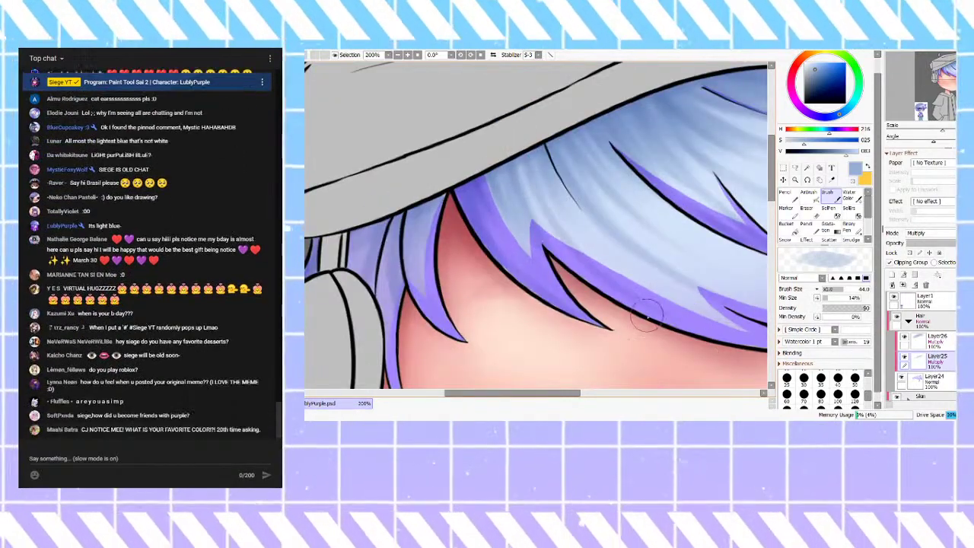
Step: Add blue shading streaks between the front notch and the central strand line of the bangs
scroll(519, 131, "down", 3)
scroll(500, 171, "up", 3)
left_click_drag(499, 169, 562, 245)
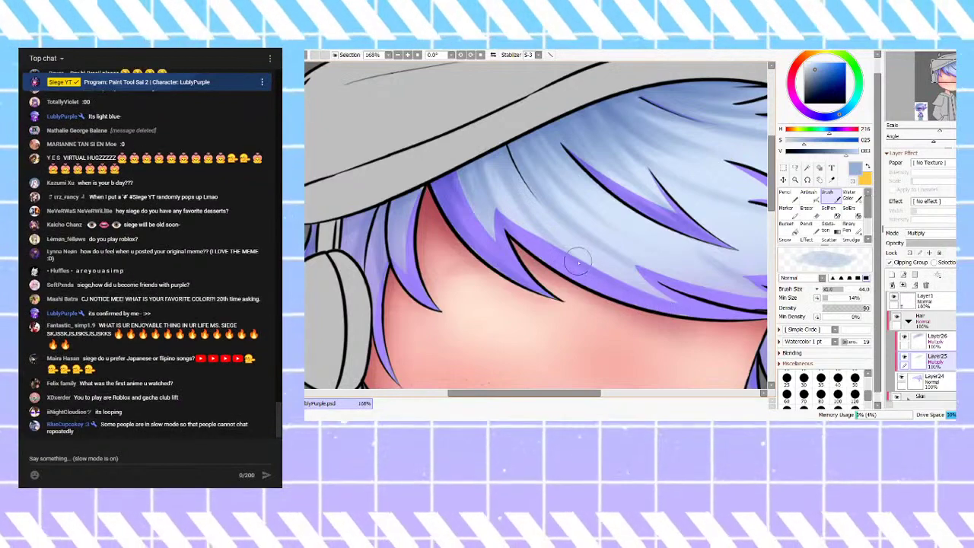
scroll(571, 286, "down", 3)
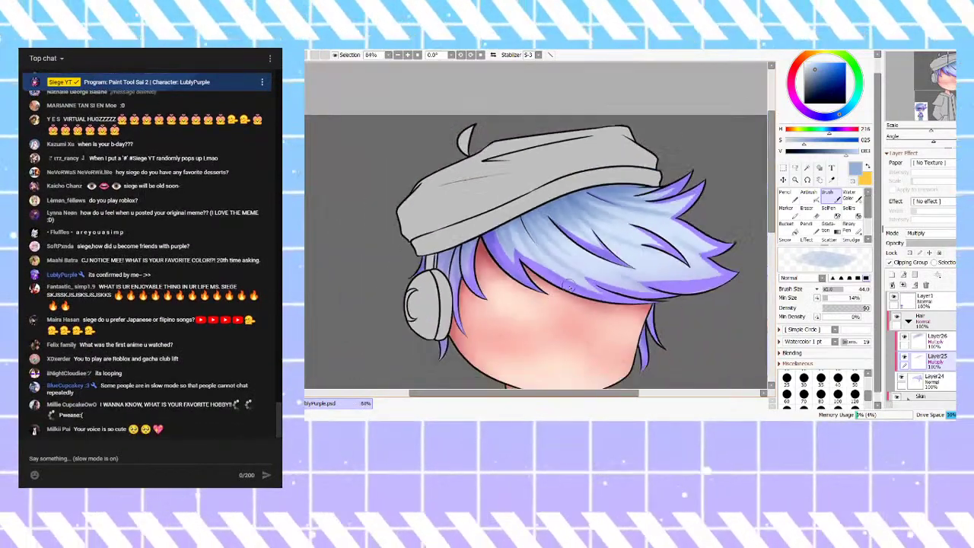
scroll(549, 265, "up", 2)
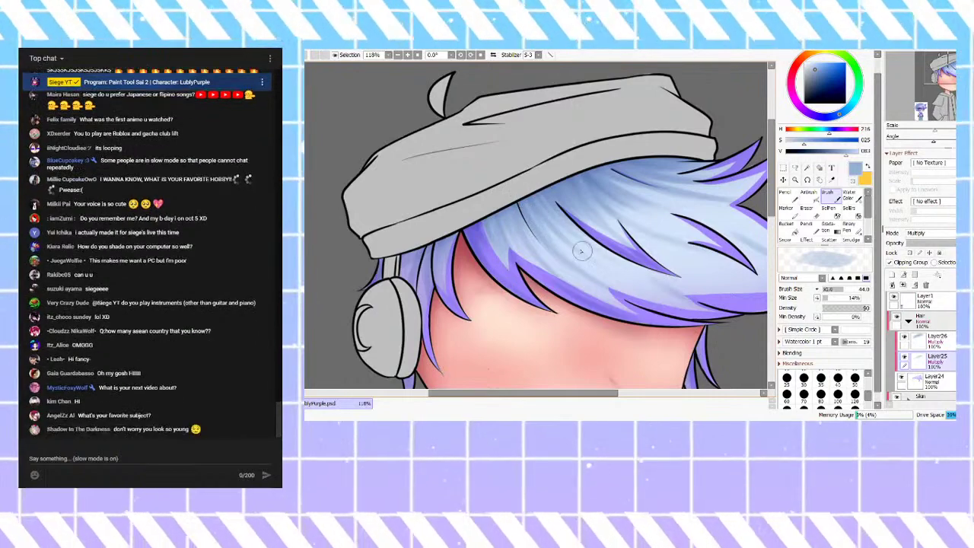
Step: Try short blue shading strokes just below the central strand line of the bangs
key("ctrl+z")
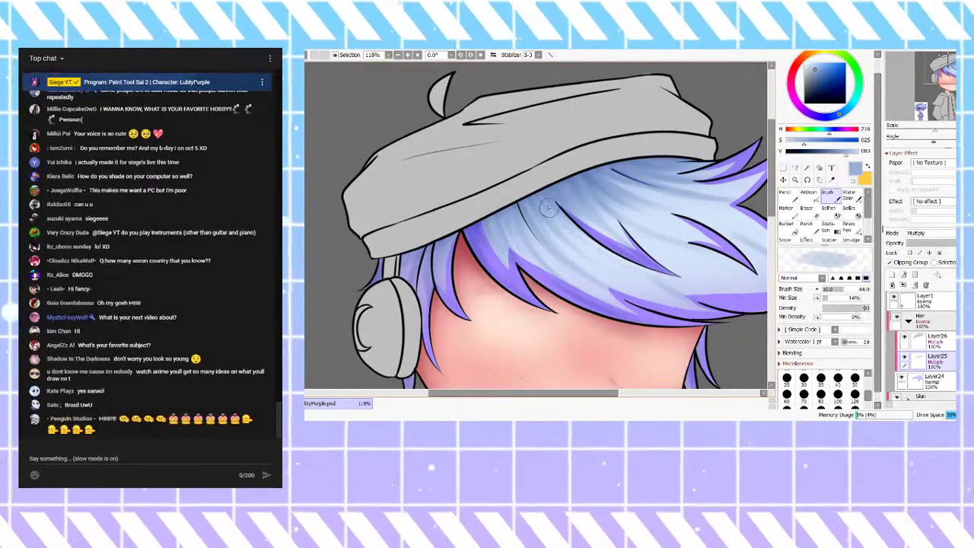
left_click_drag(583, 244, 637, 284)
key("ctrl+z")
left_click_drag(573, 243, 635, 277)
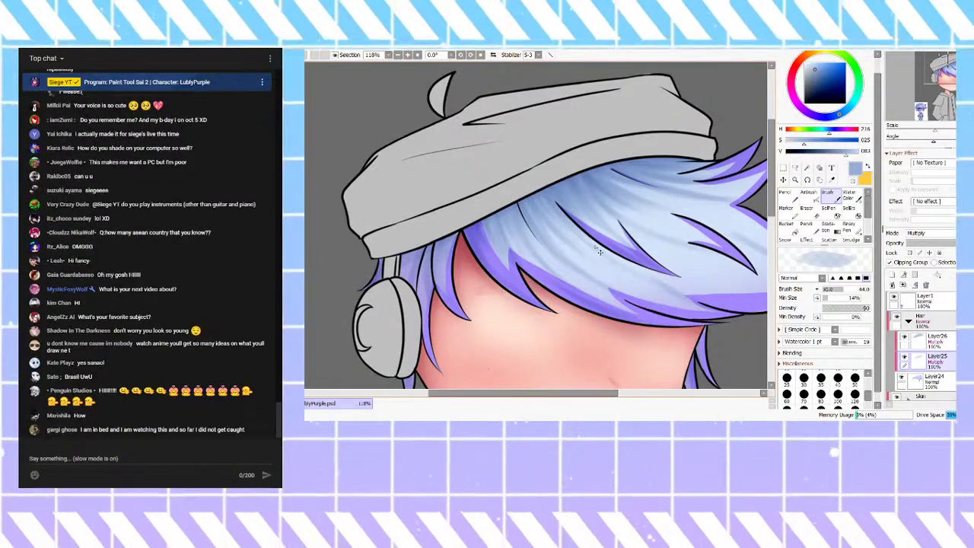
key("ctrl+z")
left_click_drag(585, 245, 651, 283)
key("ctrl+z")
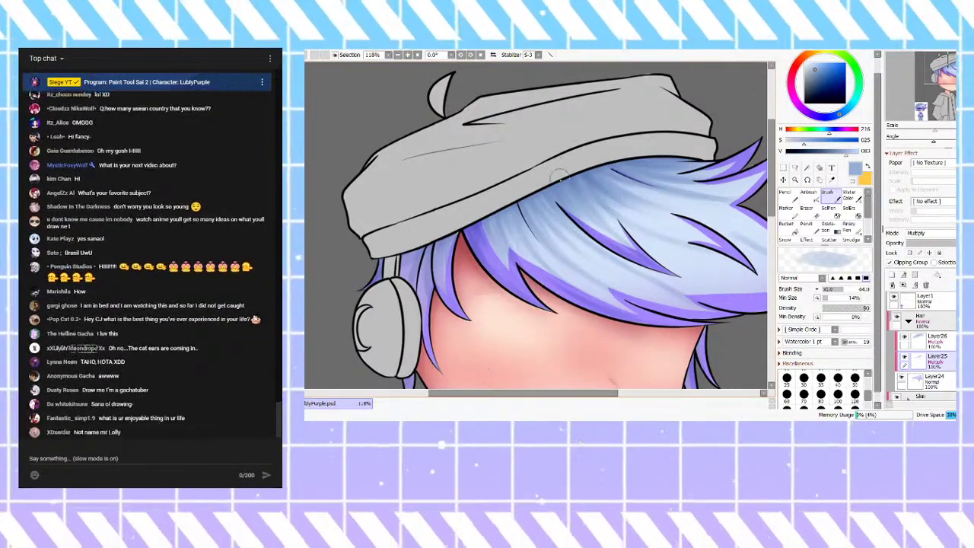
Step: Brush blue shading streaks along the strands in the outer half of the fringe towards its tips
scroll(529, 190, "down", 4)
scroll(595, 242, "up", 5)
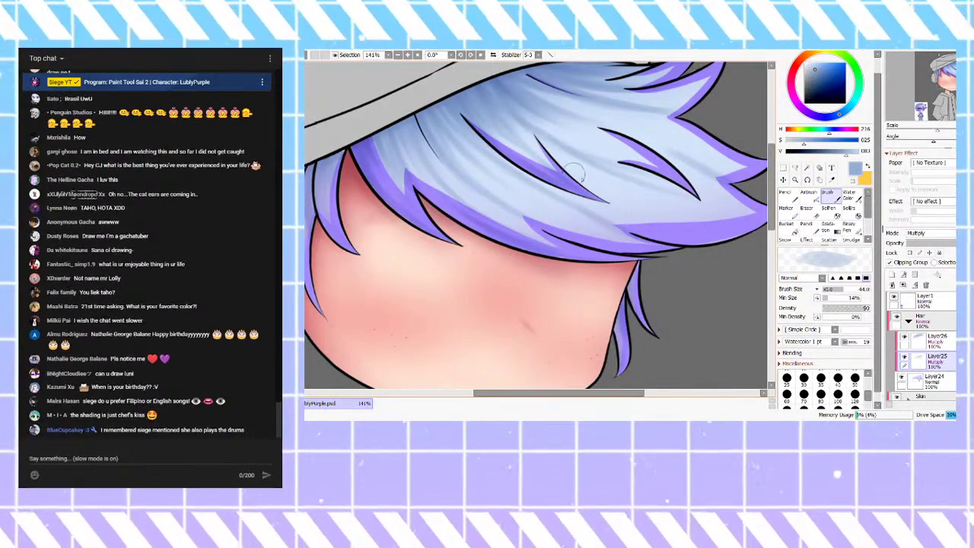
scroll(592, 185, "down", 3)
scroll(599, 133, "up", 2)
scroll(597, 218, "down", 1)
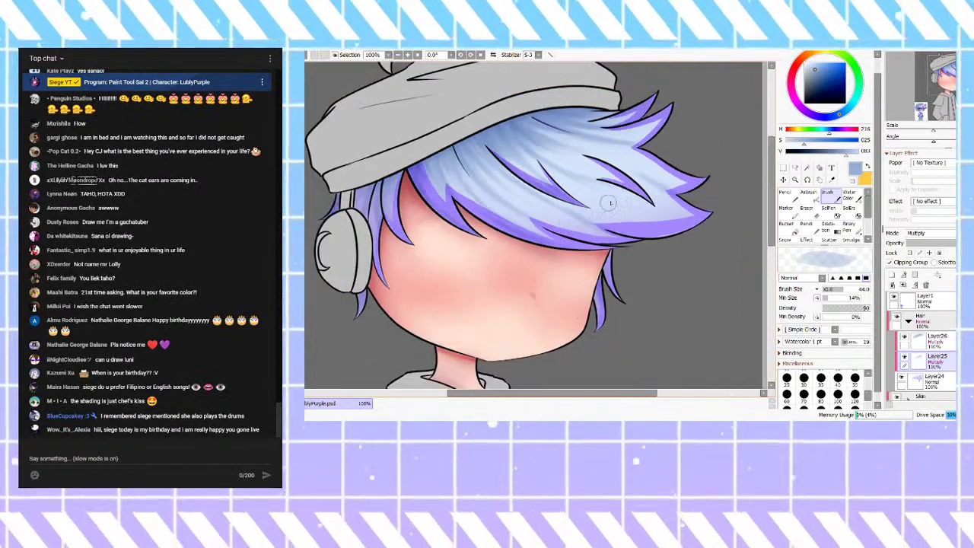
scroll(598, 218, "up", 2)
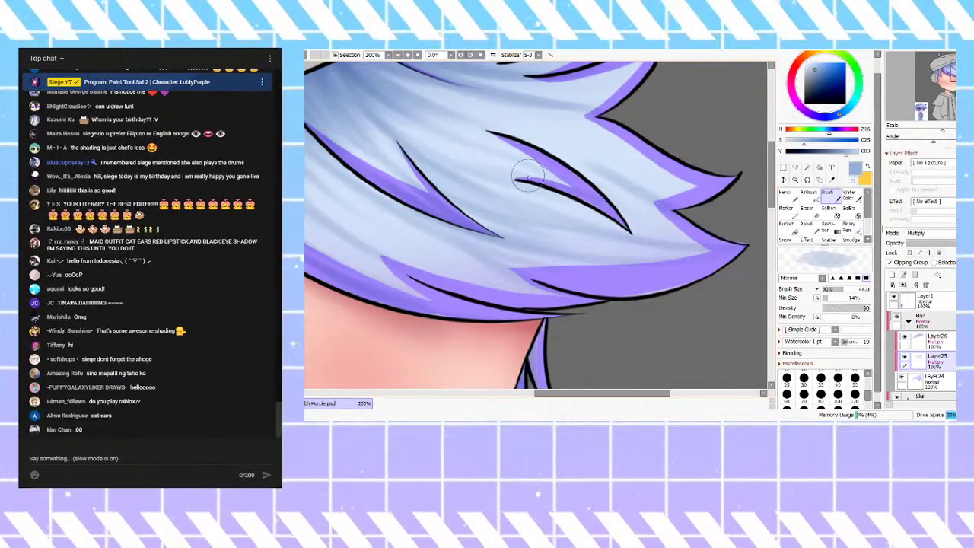
Step: Fill the loose ahoge strand above the hat with the pale blue base hair colour on Layer24 using the Pencil
scroll(620, 243, "down", 3)
scroll(626, 280, "up", 5)
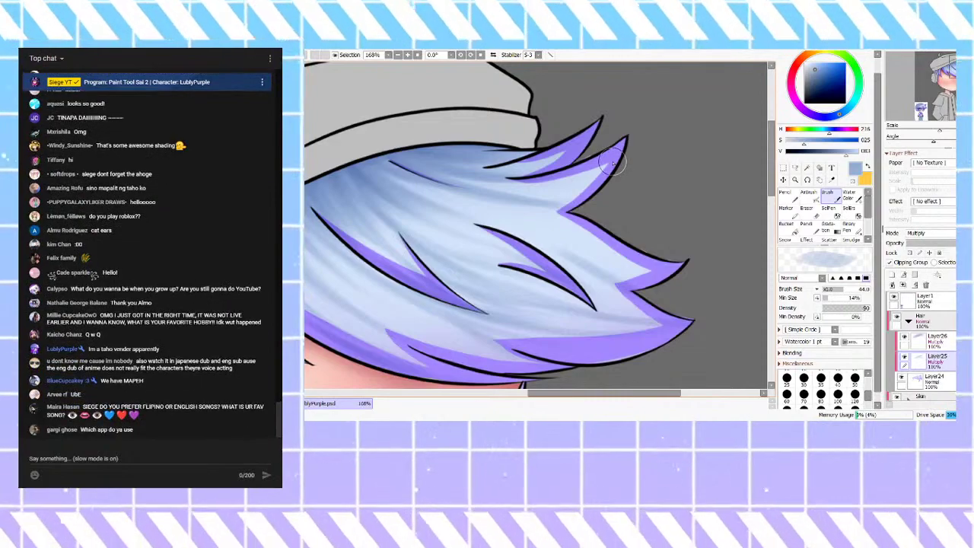
scroll(621, 156, "down", 3)
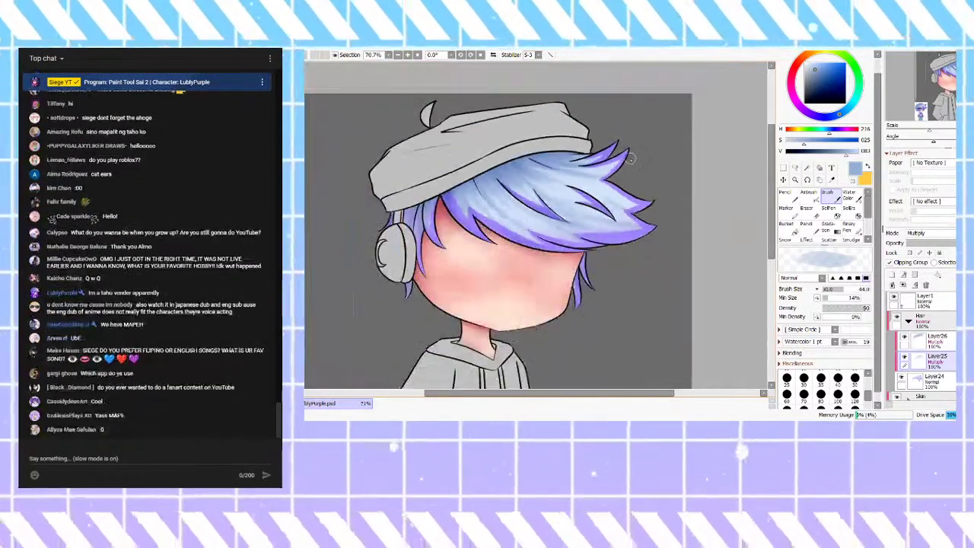
scroll(576, 197, "up", 1)
scroll(590, 210, "down", 3)
scroll(624, 196, "up", 2)
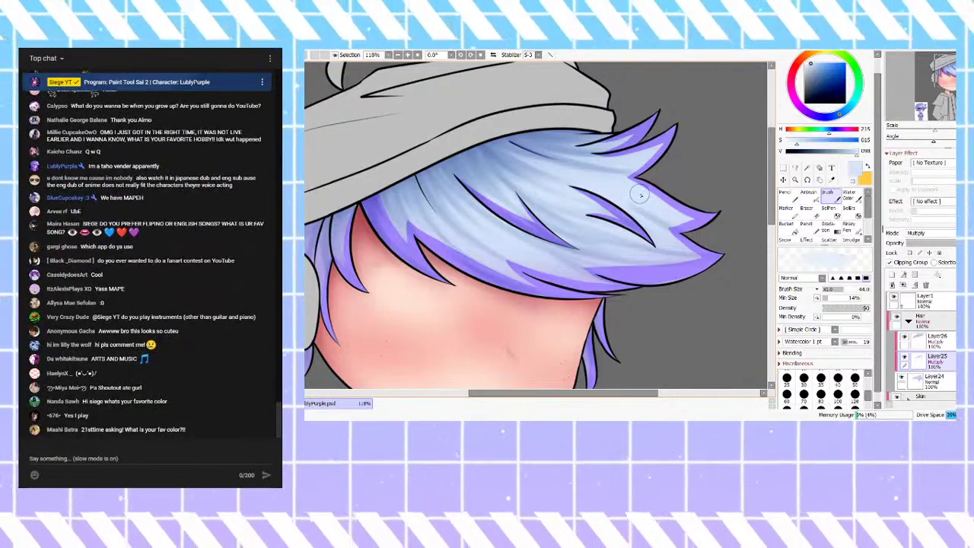
left_click(927, 379)
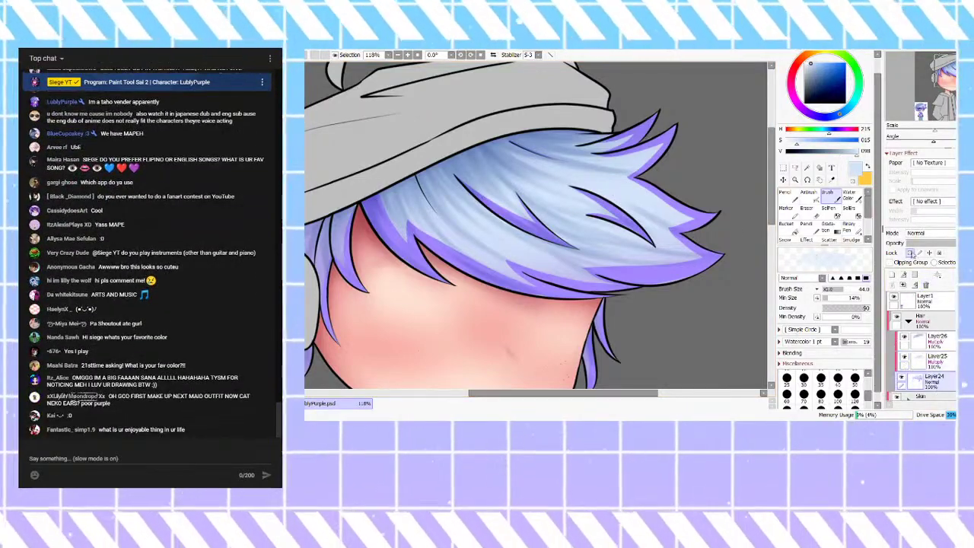
left_click(795, 200)
scroll(670, 145, "down", 5)
scroll(533, 103, "up", 11)
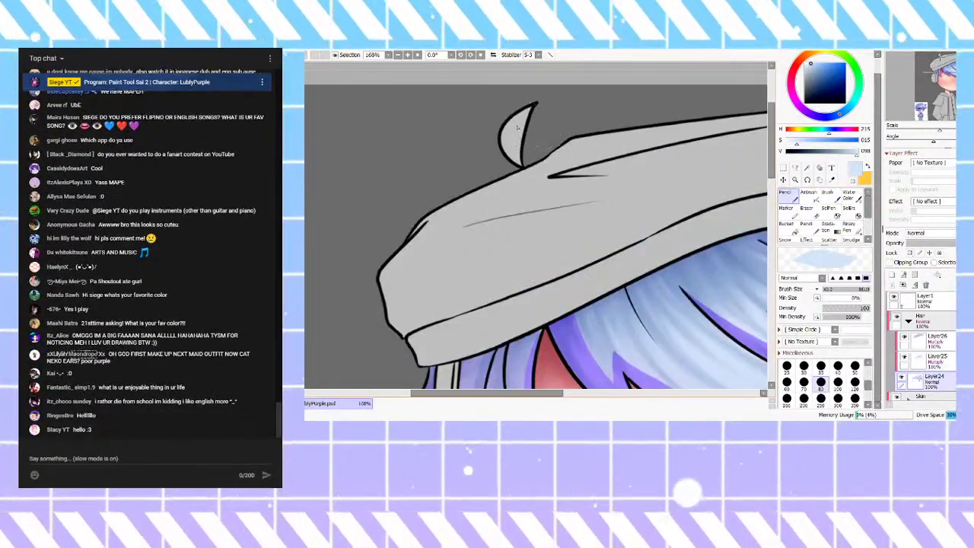
mouse_move(535, 103)
left_mouse_down()
mouse_move(509, 152)
mouse_move(536, 110)
left_mouse_up()
mouse_move(513, 157)
left_mouse_down()
mouse_move(494, 179)
mouse_move(510, 195)
mouse_move(483, 170)
mouse_move(507, 123)
mouse_move(537, 107)
left_mouse_up()
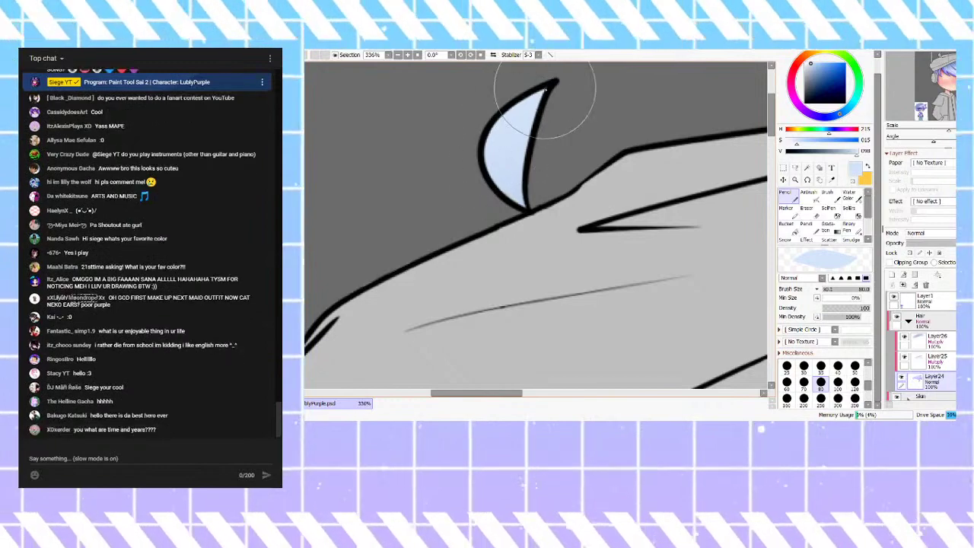
Step: Sample the blue shading colour from the hair and brush soft shading onto the ahoge on the Multiply layer Layer25
scroll(472, 138, "down", 4)
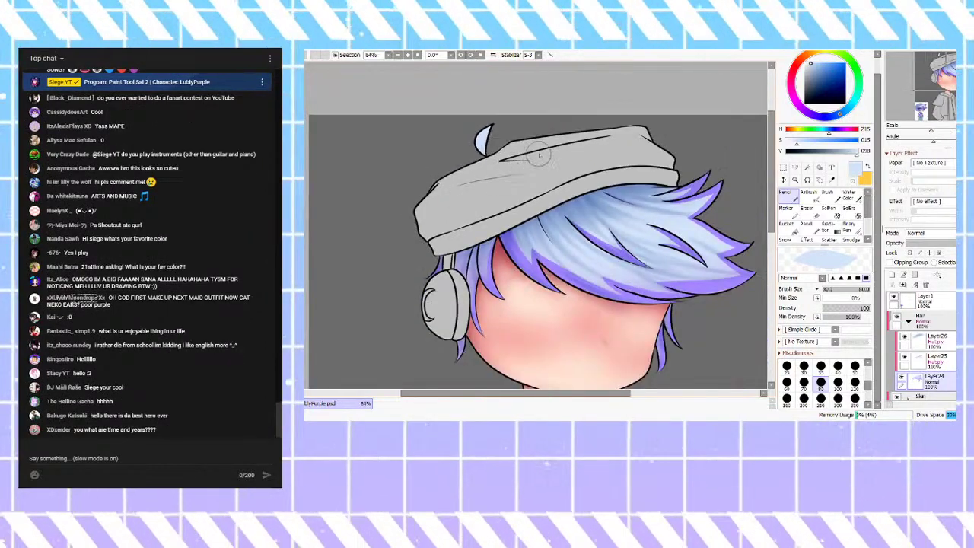
scroll(545, 131, "up", 4)
scroll(526, 152, "down", 4)
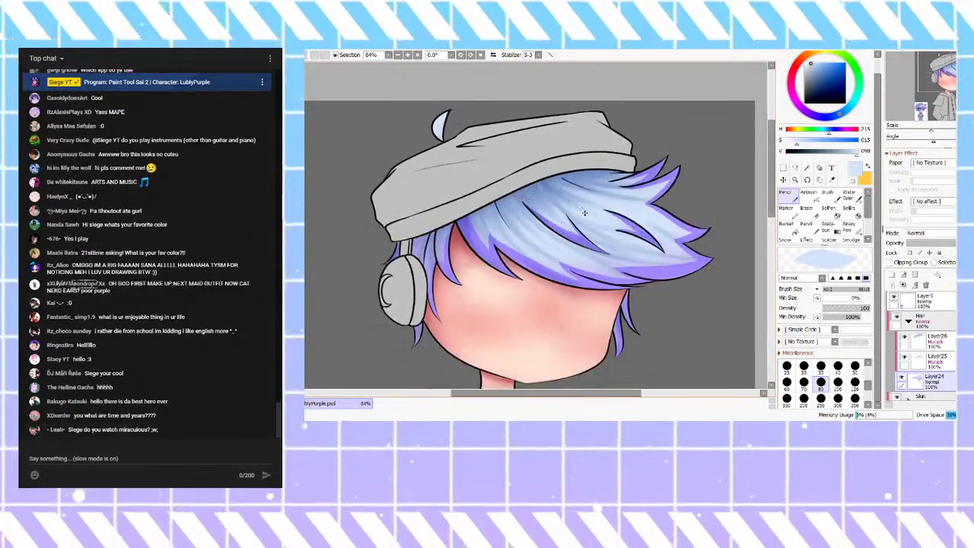
scroll(514, 166, "up", 3)
right_click(522, 169)
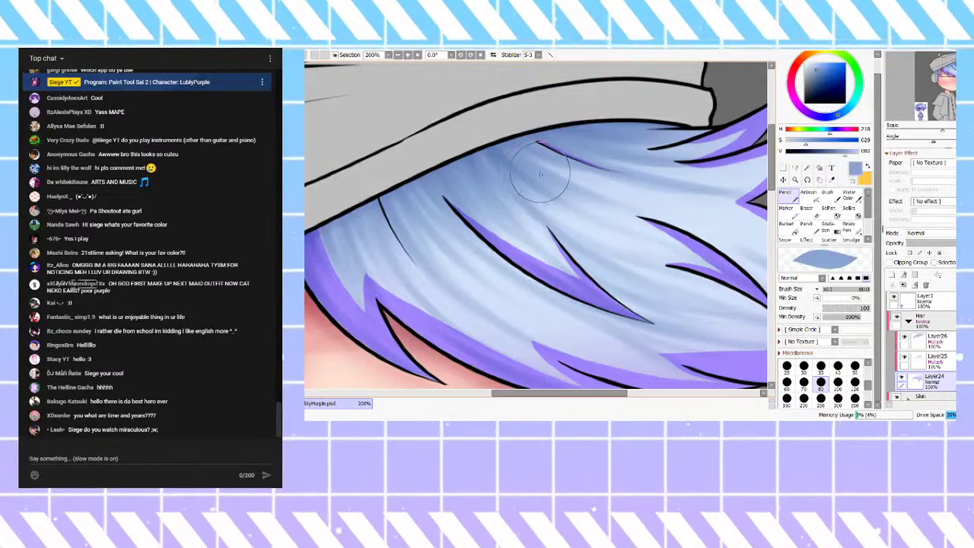
left_click(925, 359)
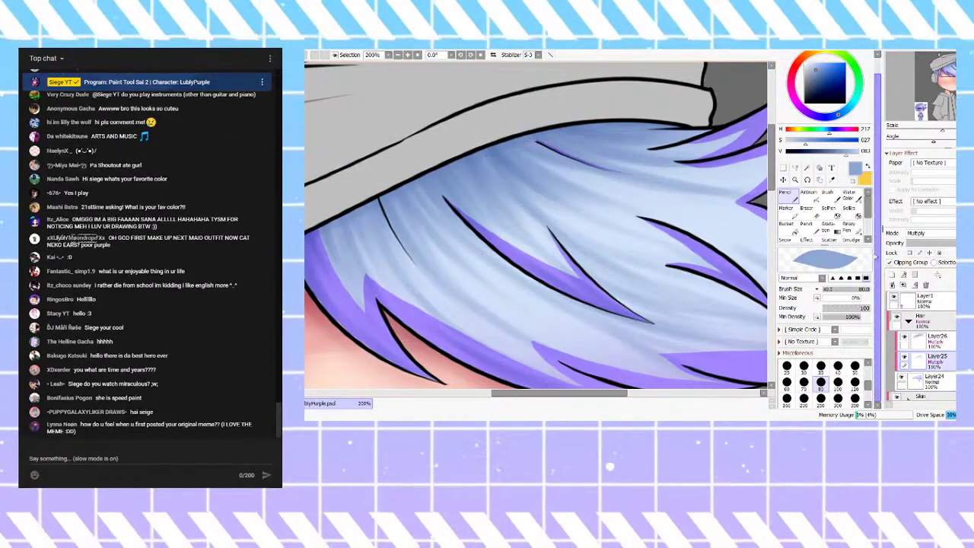
left_click(808, 193)
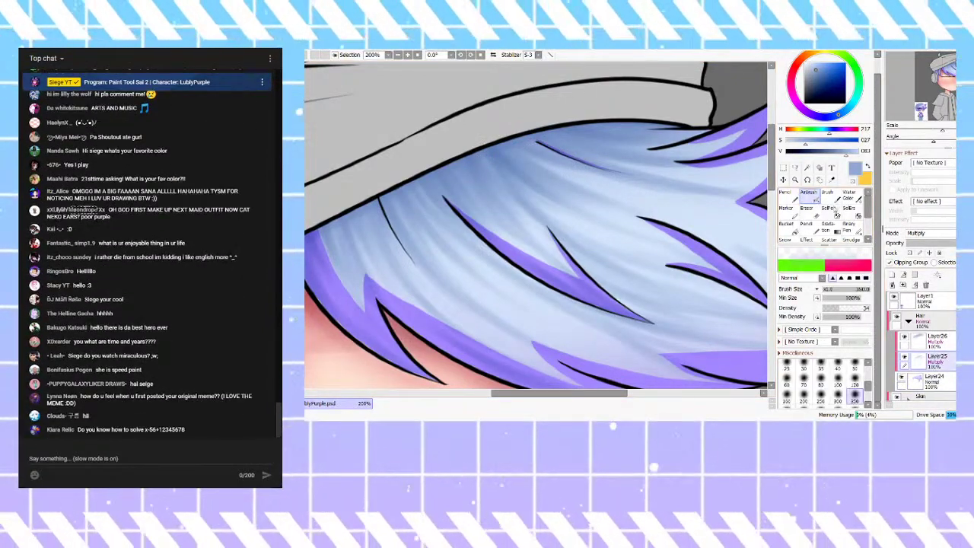
left_click(829, 197)
scroll(739, 213, "down", 6)
scroll(572, 108, "up", 9)
mouse_move(584, 97)
left_mouse_down()
mouse_move(587, 154)
mouse_move(598, 166)
mouse_move(576, 191)
mouse_move(580, 217)
left_mouse_up()
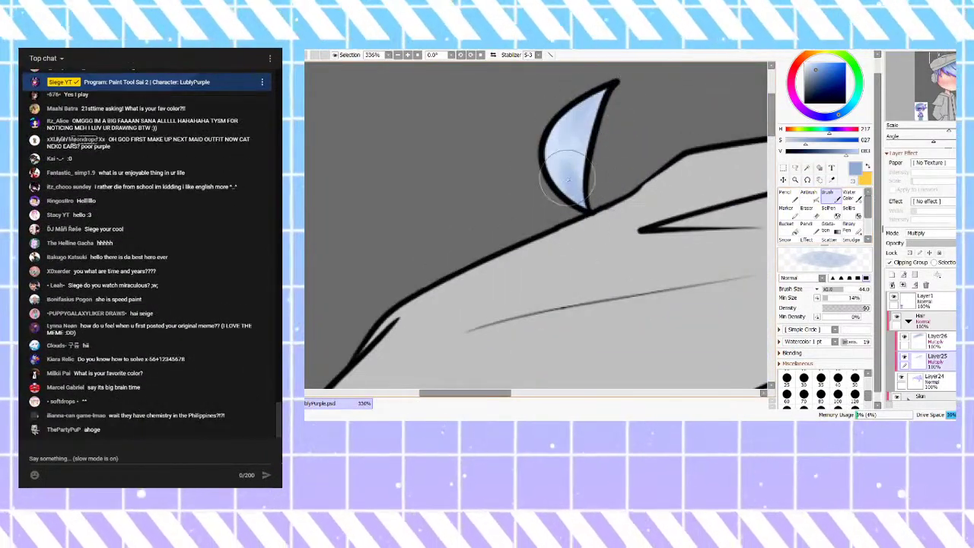
Step: Brush blue shading from the strands beneath the hat brim towards the pointed back tufts
scroll(396, 218, "down", 5)
scroll(462, 112, "up", 3)
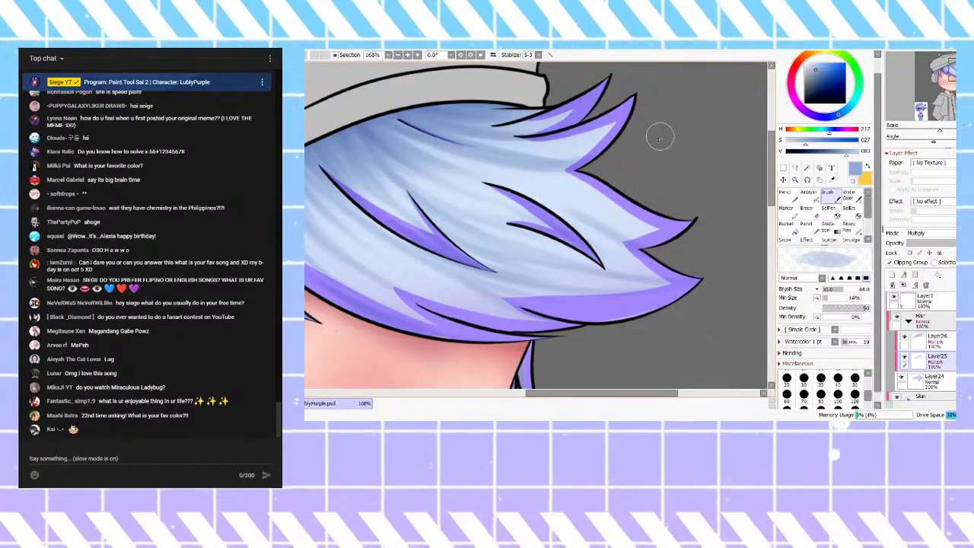
left_click_drag(448, 140, 571, 137)
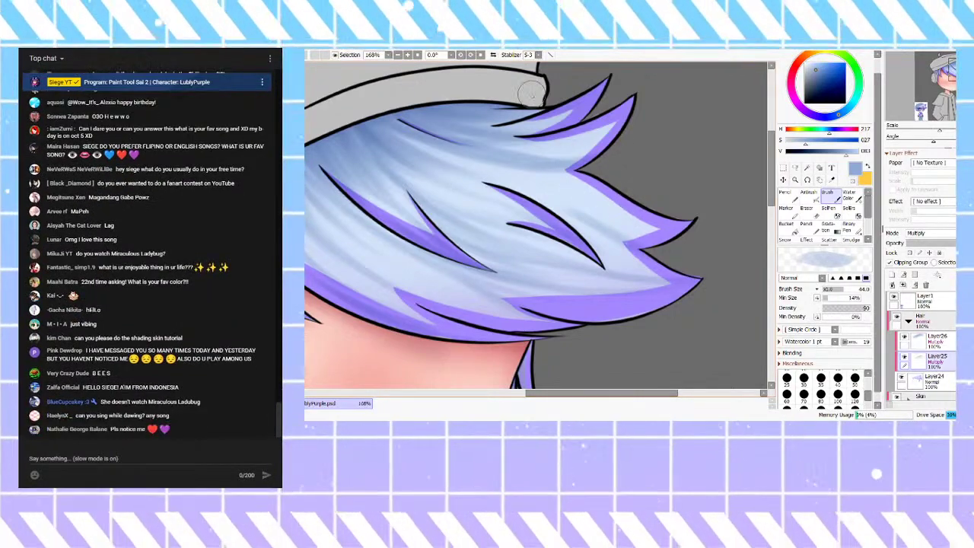
Step: Try blue shading strokes from the tip of the second back tuft inwards along its strand
left_click_drag(637, 99, 517, 140)
key("ctrl+z")
mouse_move(628, 97)
left_mouse_down()
mouse_move(566, 145)
mouse_move(617, 114)
left_mouse_up()
key("ctrl+z")
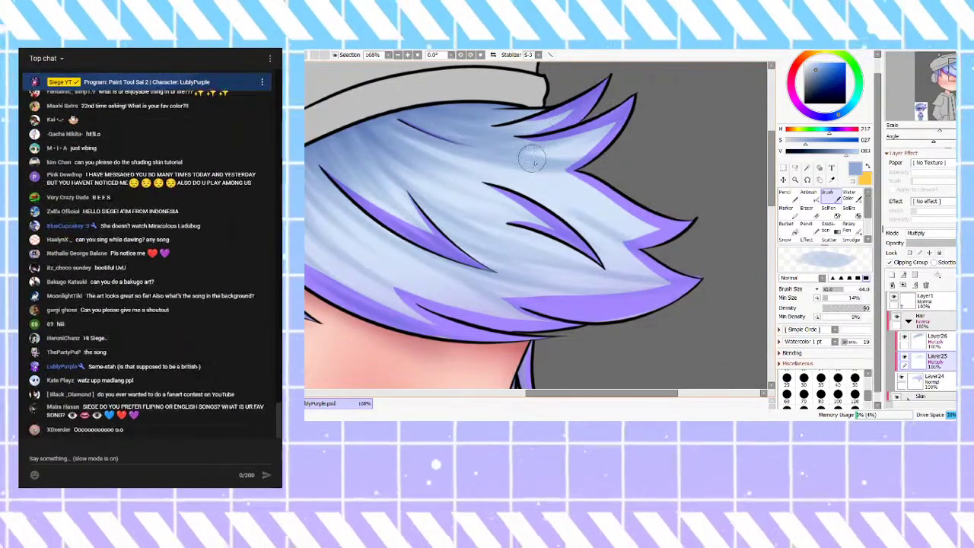
Step: Add blue shading streaks around the short strand line under the brim and through the lowest outer lock of the fringe
left_click_drag(401, 135, 464, 145)
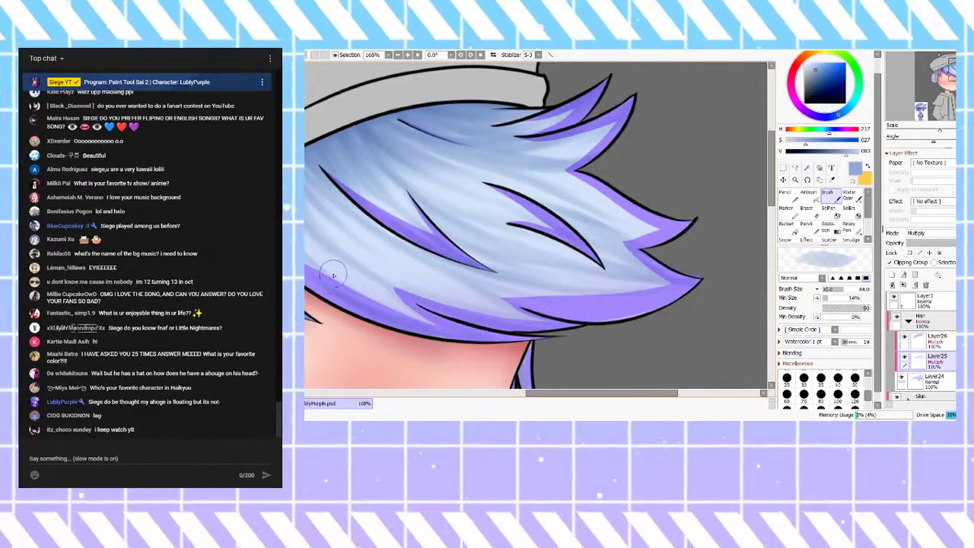
scroll(470, 344, "down", 5)
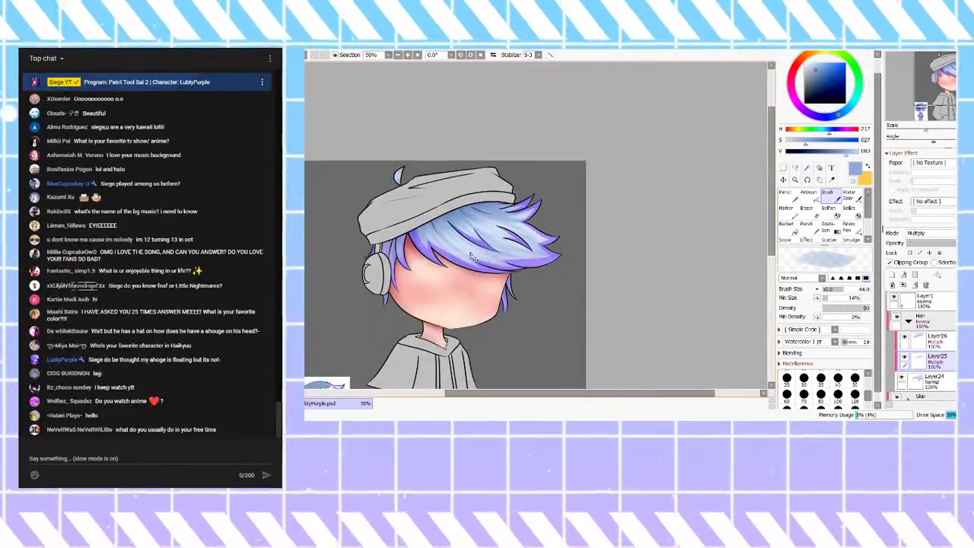
scroll(474, 253, "up", 4)
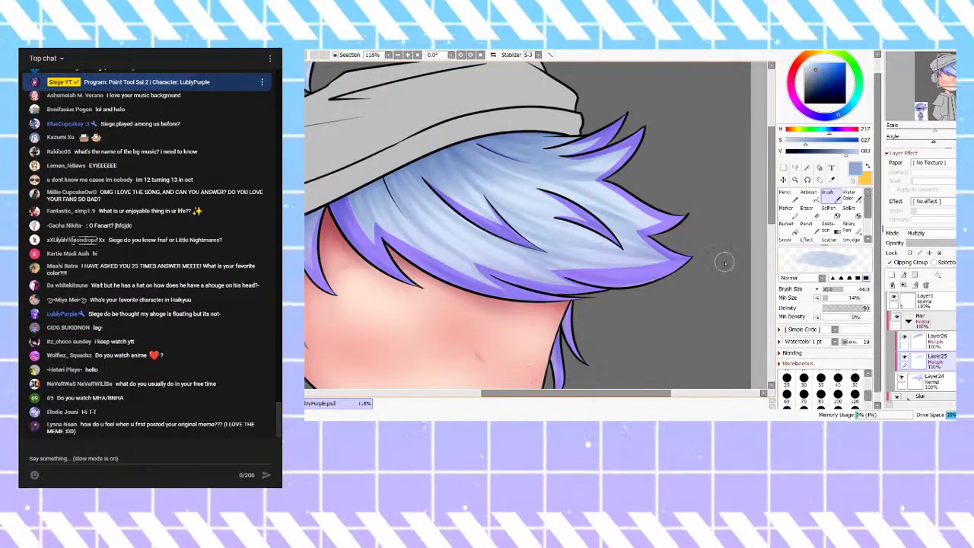
left_click_drag(677, 247, 549, 258)
mouse_move(669, 261)
left_mouse_down()
mouse_move(559, 268)
mouse_move(676, 266)
left_mouse_up()
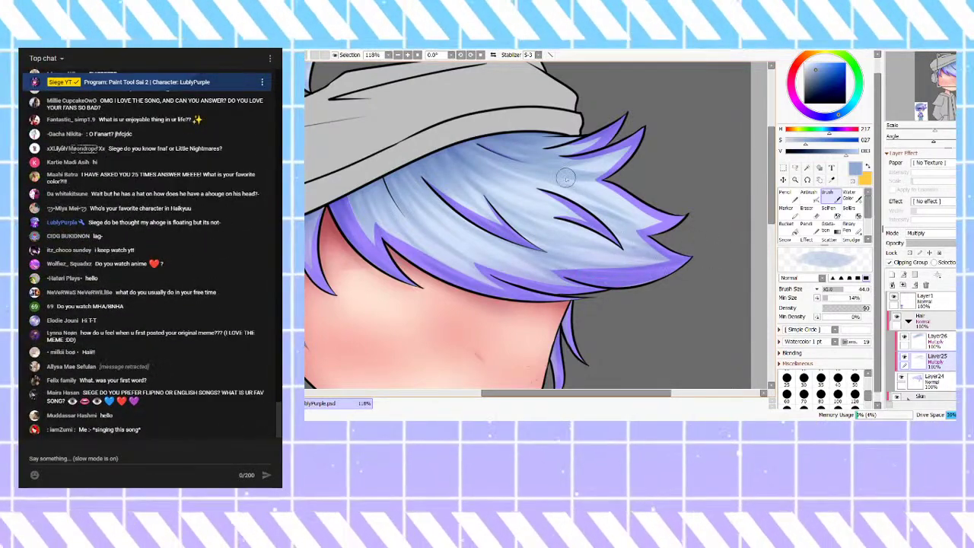
Step: Brush blue shading streaks along the middle outer lock of the fringe, above the inner strand lines, towards its tip
left_click_drag(566, 178, 661, 216)
left_click_drag(596, 207, 720, 233)
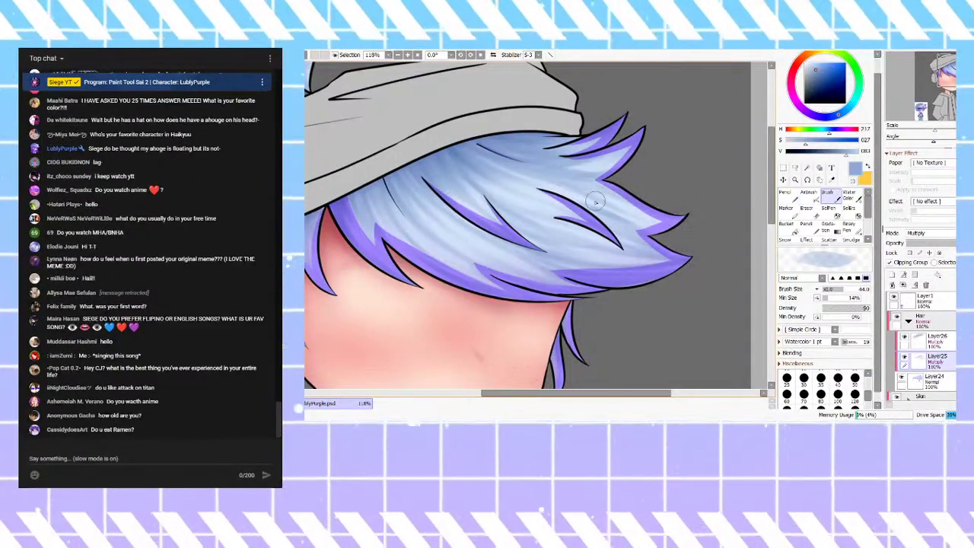
mouse_move(601, 203)
left_mouse_down()
mouse_move(630, 217)
mouse_move(703, 224)
left_mouse_up()
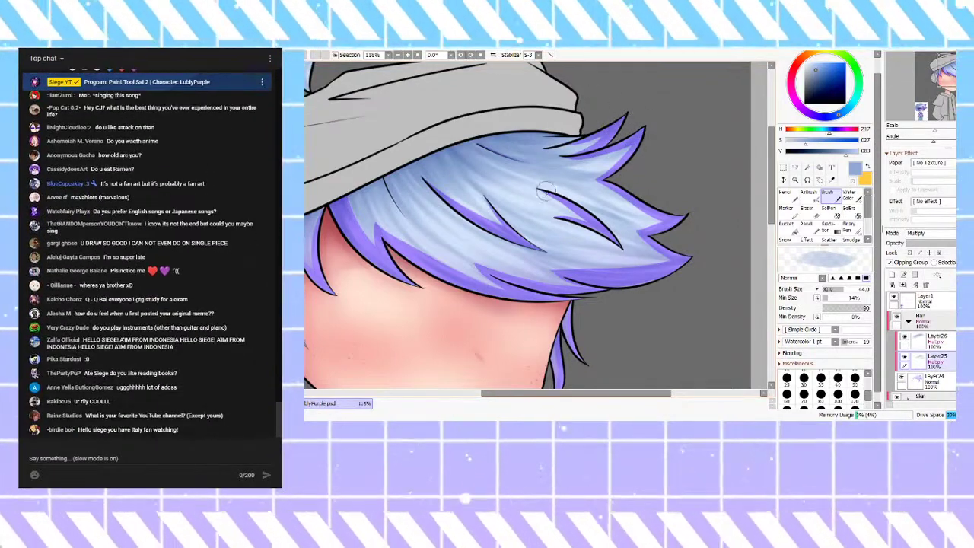
Step: Add a blue shading stroke along the hair beneath the back of the hat brim into the back tufts
scroll(534, 182, "down", 1)
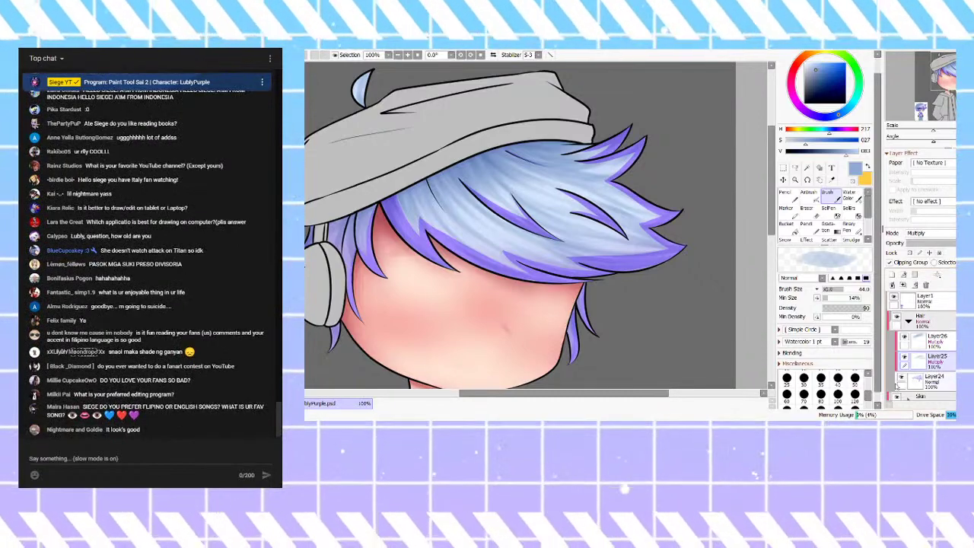
scroll(670, 158, "down", 3)
scroll(486, 206, "up", 5)
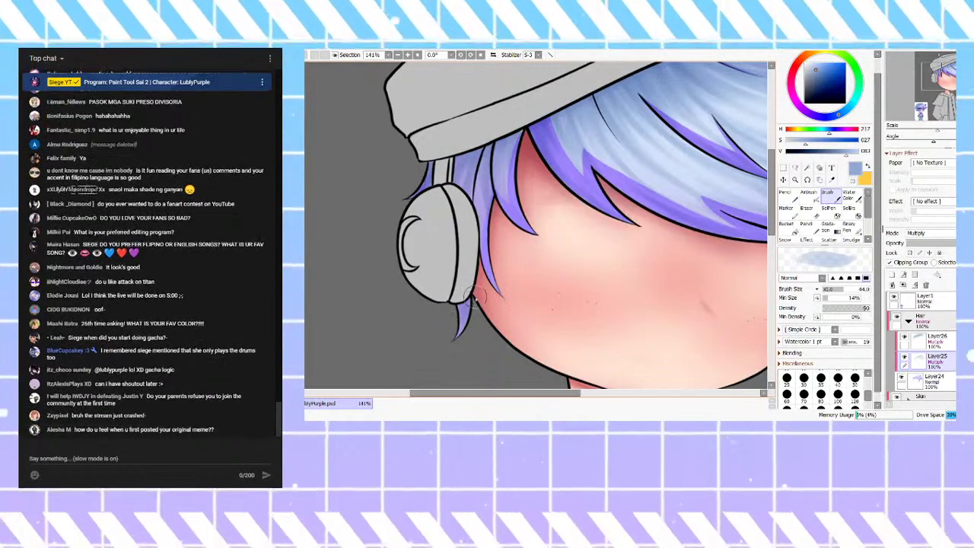
scroll(433, 187, "down", 3)
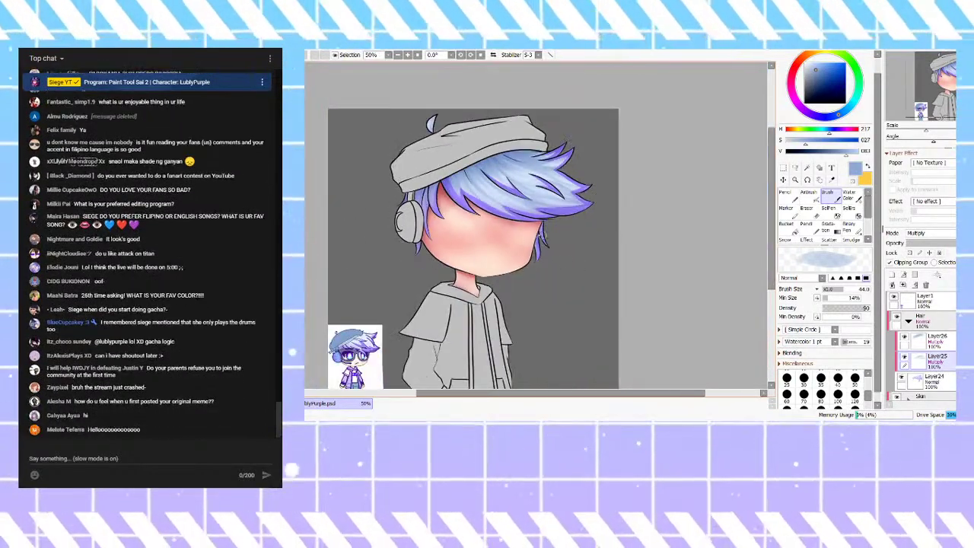
scroll(548, 238, "up", 2)
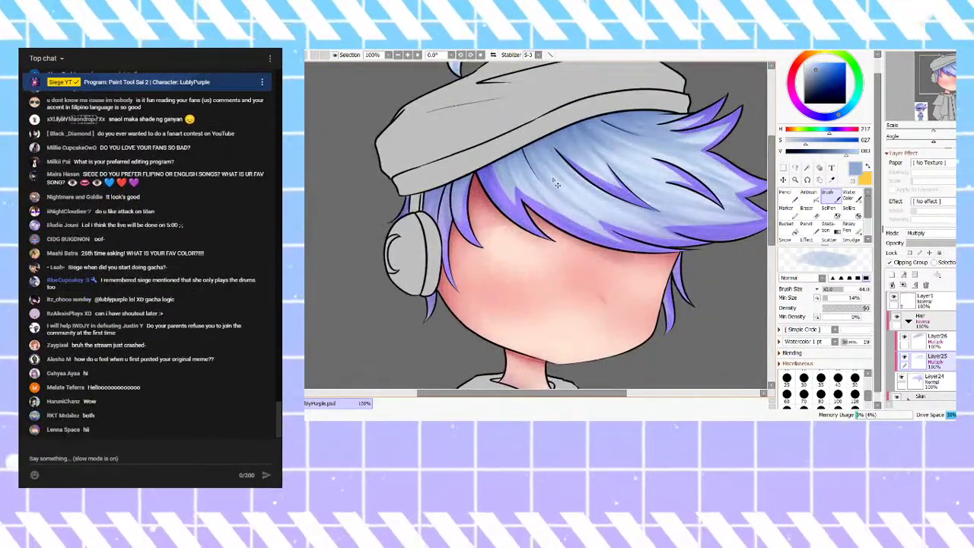
left_click_drag(658, 135, 744, 127)
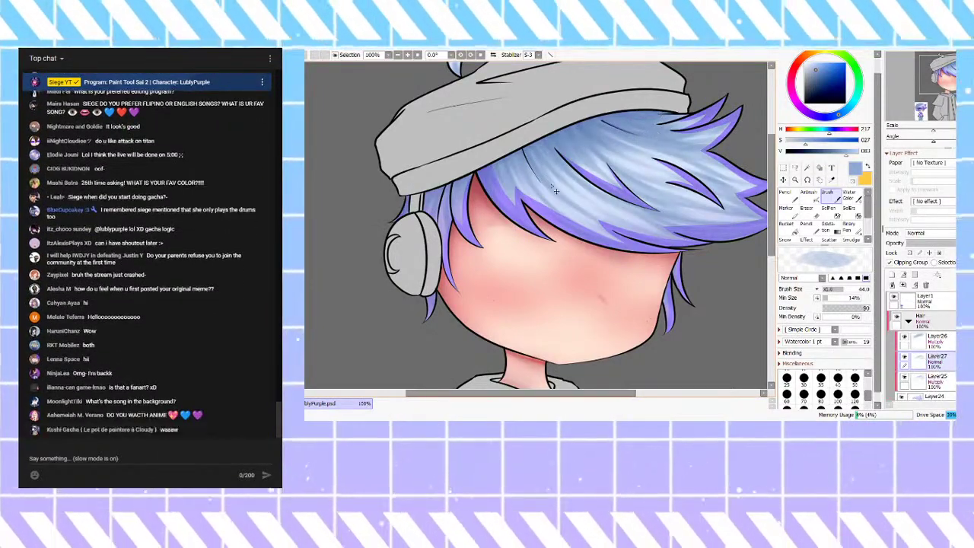
Step: Select the whole canvas and merge the extra clipped layer Layer27 down into Layer25
scroll(556, 191, "down", 1)
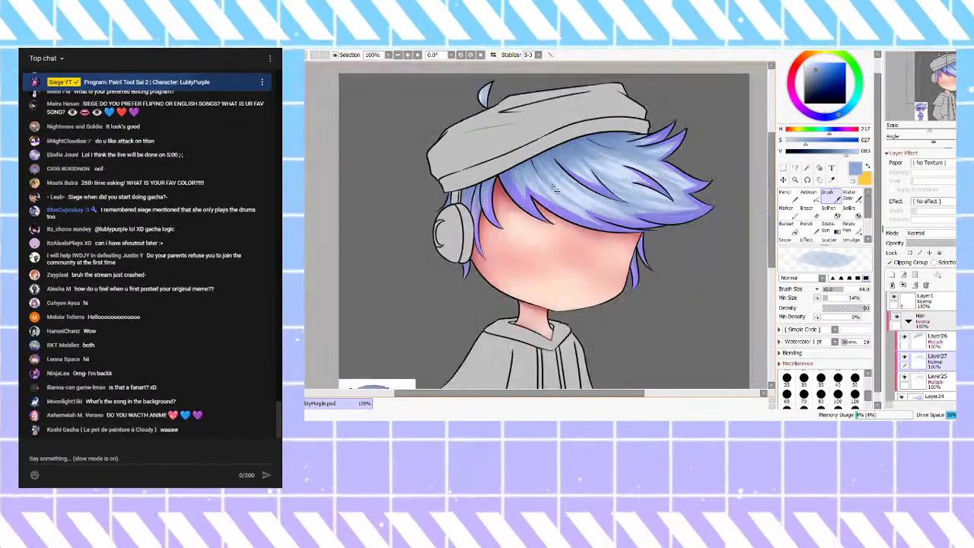
key("ctrl+a")
key("ctrl+e")
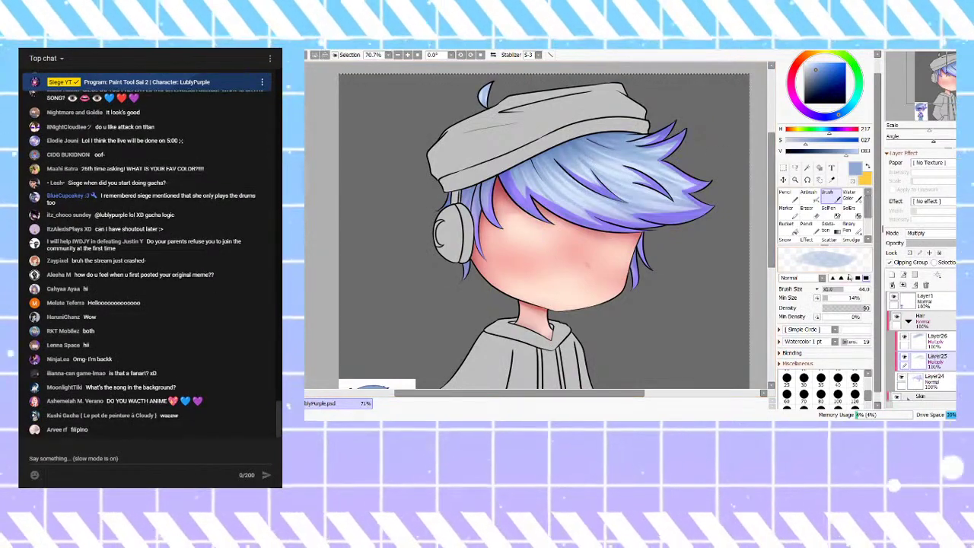
Step: Lock the transparency of Layer25 and set the painting colour to purple with H 254, S 47 and V 99
left_click(911, 254)
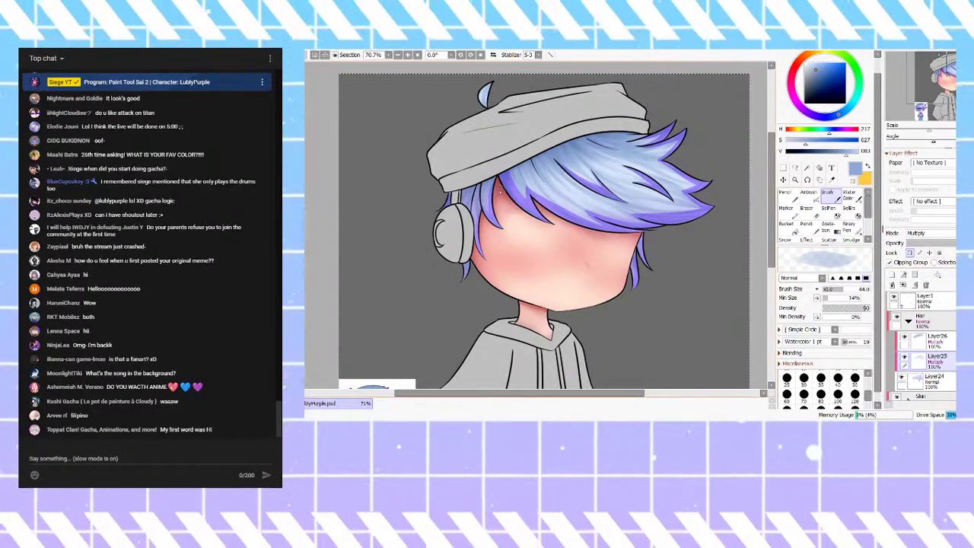
left_click(818, 116)
left_click(824, 65)
left_click_drag(823, 64, 822, 68)
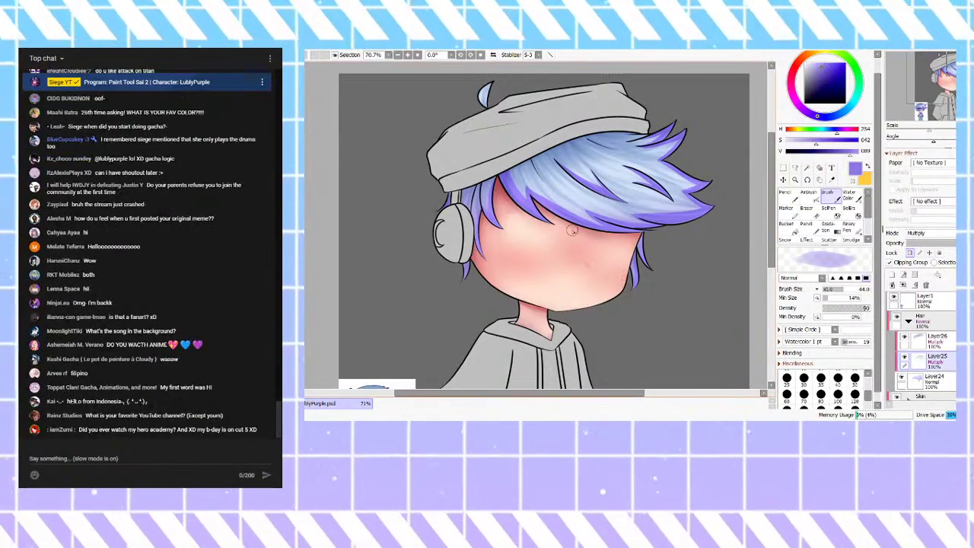
scroll(490, 223, "up", 6)
scroll(490, 223, "down", 5)
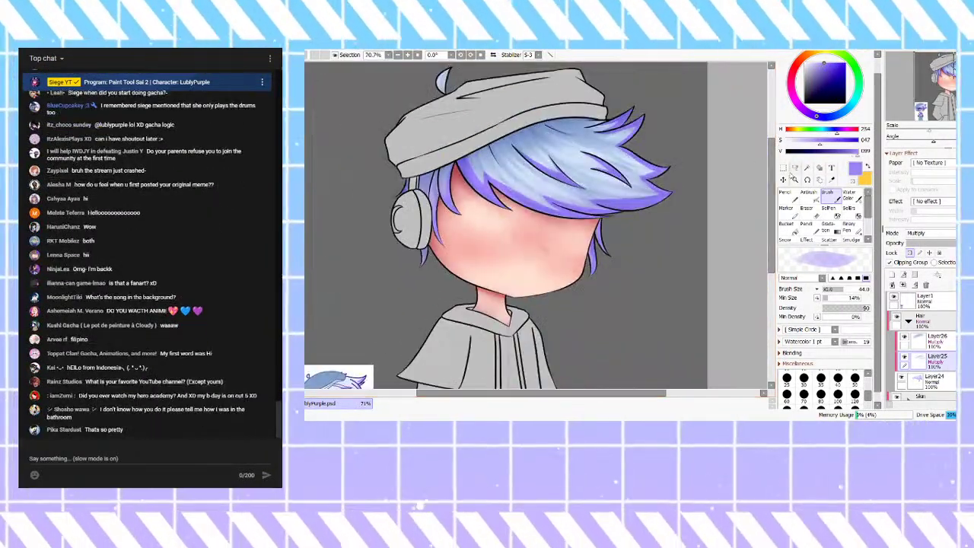
Step: Switch to the Pencil and set its colour to a deeper purple with H 269, S 45 and V 81
left_click(789, 195)
scroll(500, 218, "up", 4)
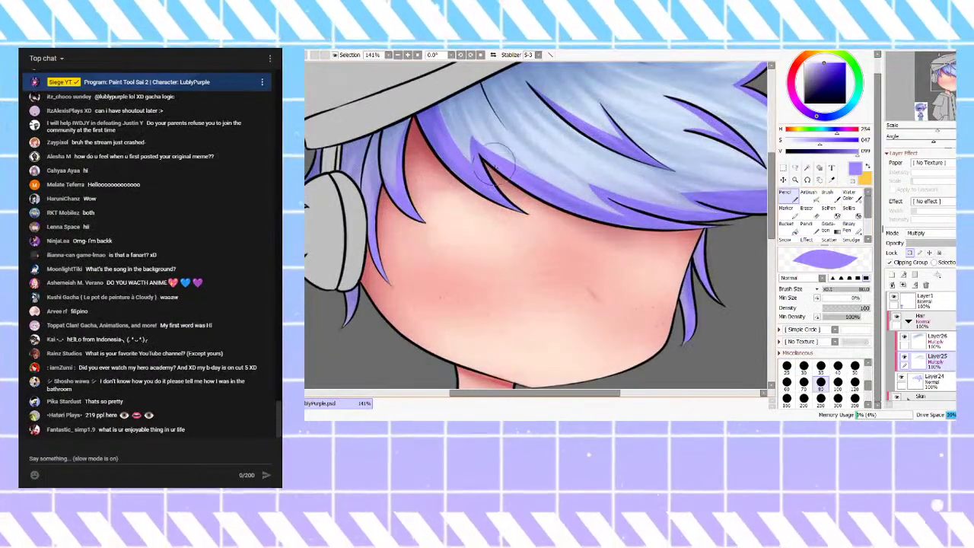
left_click_drag(831, 70, 821, 67)
left_click(793, 96)
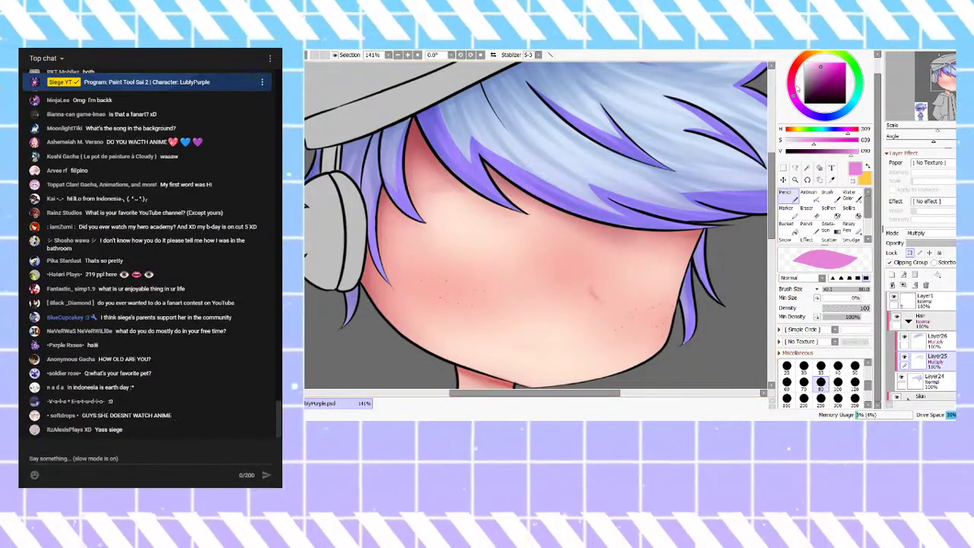
left_click_drag(845, 129, 840, 128)
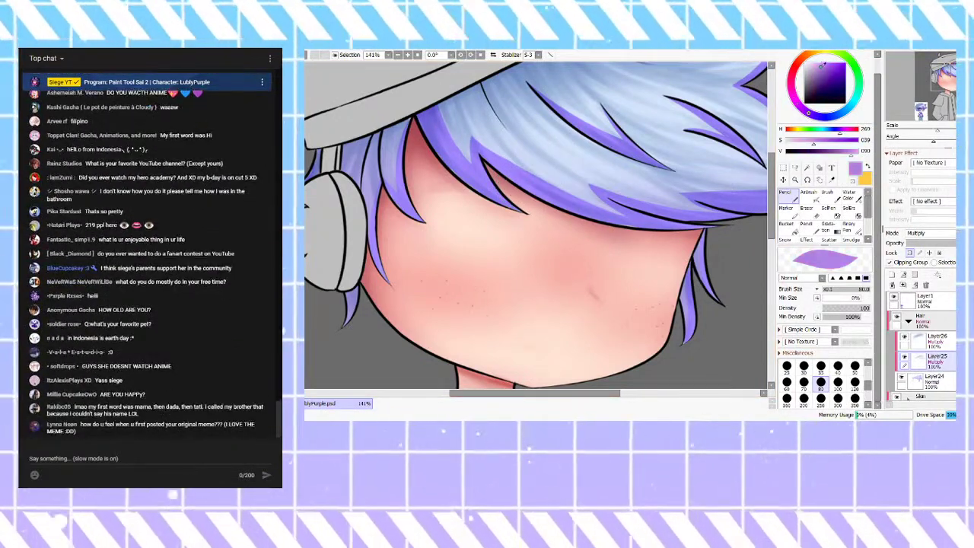
left_click_drag(821, 66, 824, 69)
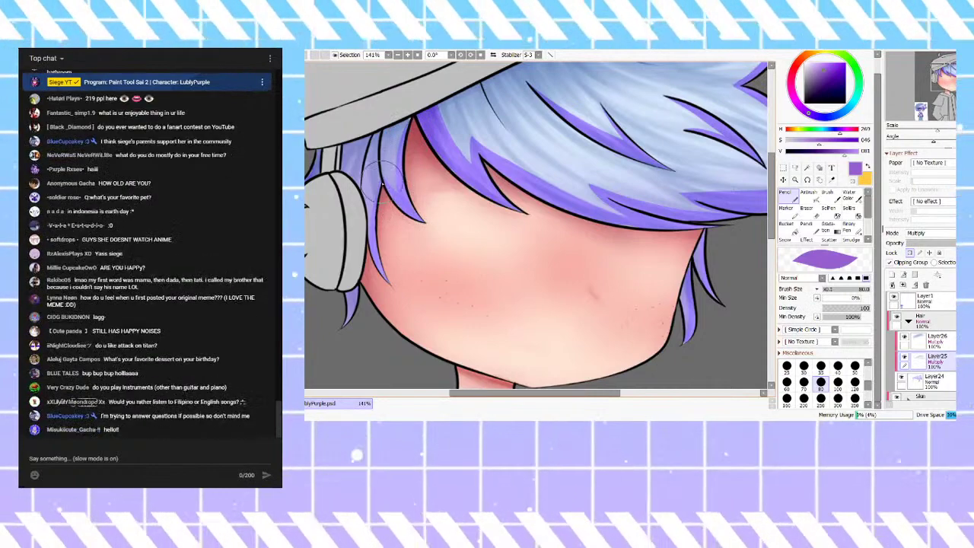
Step: Paint deeper purple shading over the strands beside the headphones and along the fringe's lower edge above the face
scroll(365, 304, "down", 1)
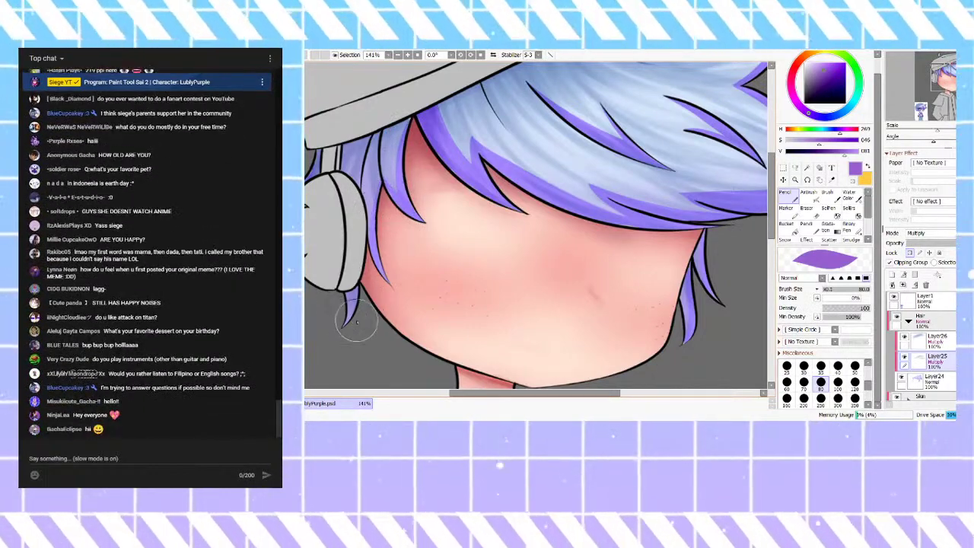
scroll(449, 296, "down", 1)
scroll(521, 244, "up", 3)
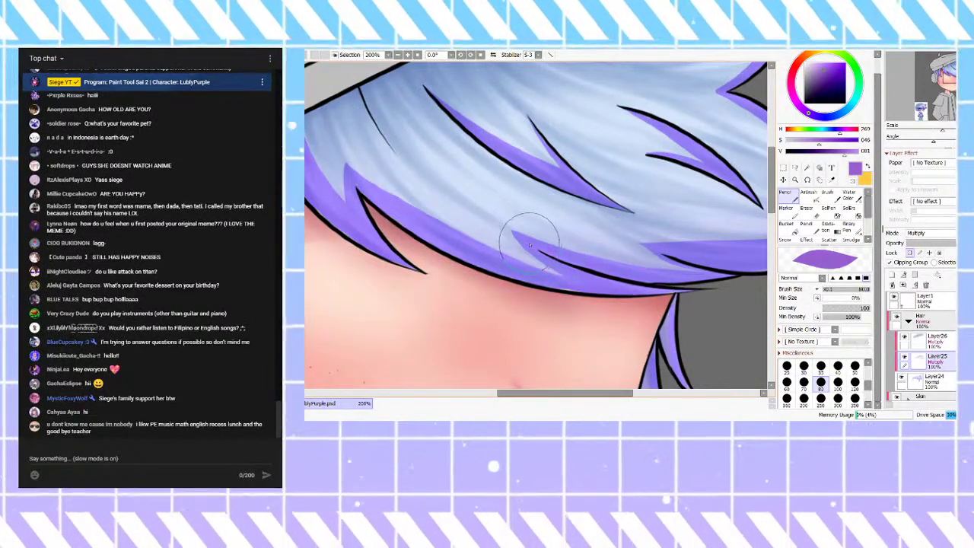
scroll(731, 286, "down", 3)
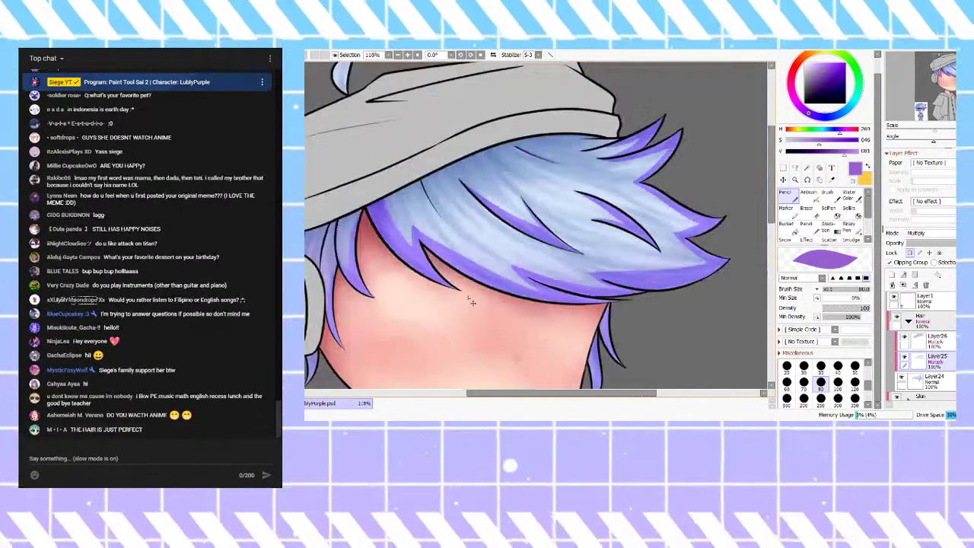
scroll(636, 255, "up", 2)
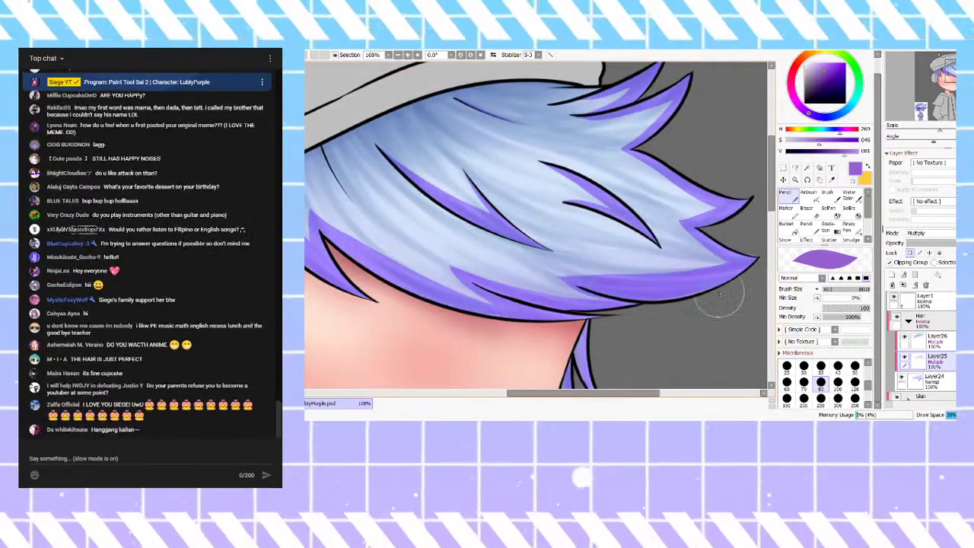
scroll(509, 222, "down", 2)
Step: Paint deeper purple shading into the fringe's lowest outer spikes and the notch between them
scroll(716, 278, "up", 3)
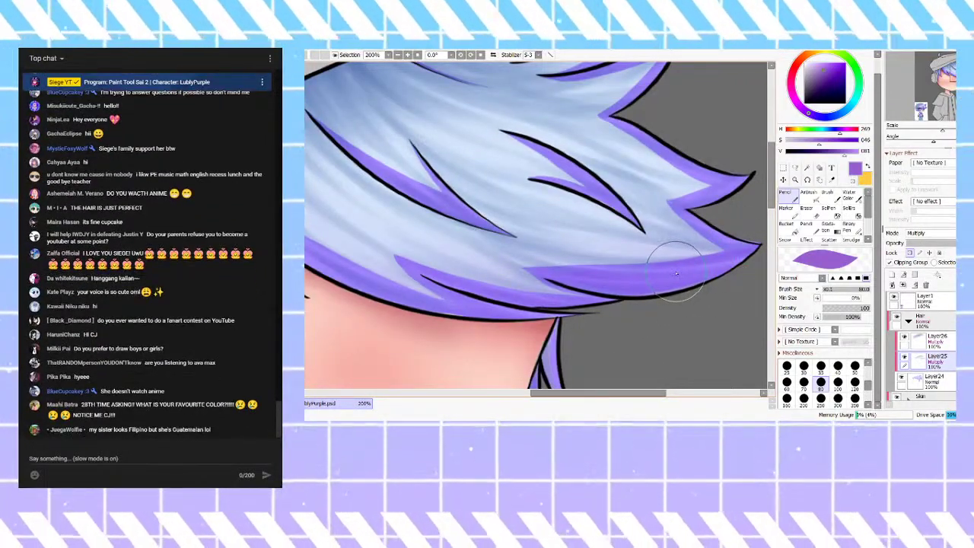
scroll(588, 268, "down", 3)
scroll(592, 227, "up", 4)
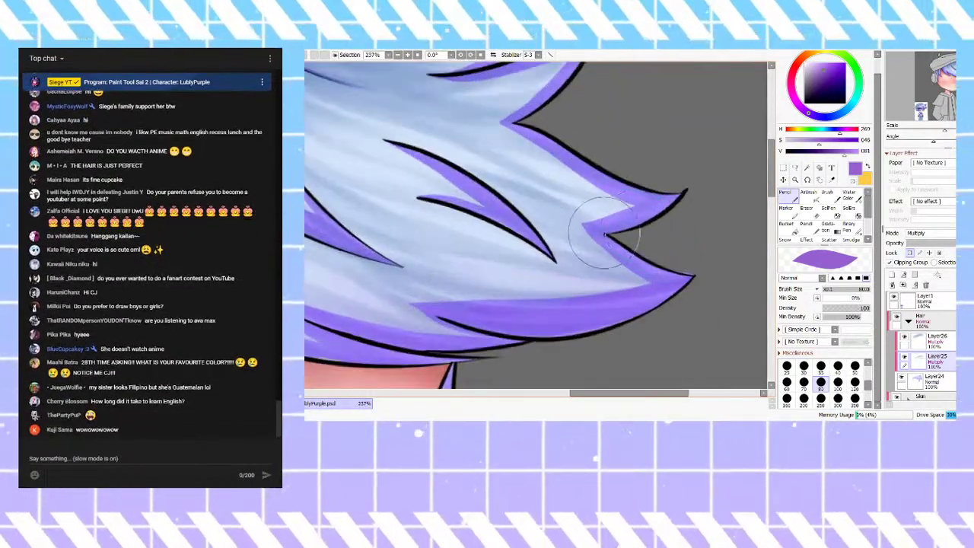
left_click_drag(591, 227, 654, 270)
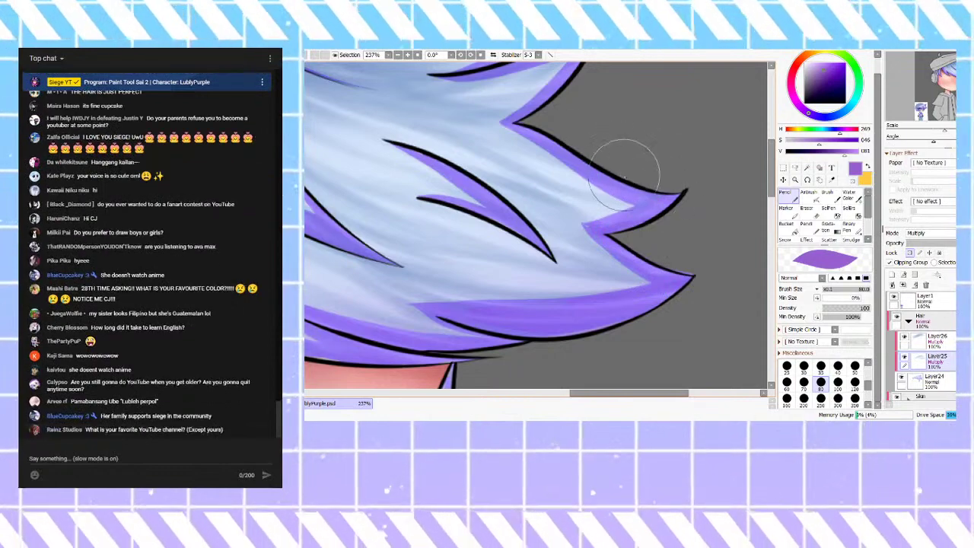
Step: Paint deeper purple shading along the upper outer hair spikes beside the hat brim
scroll(645, 222, "down", 3)
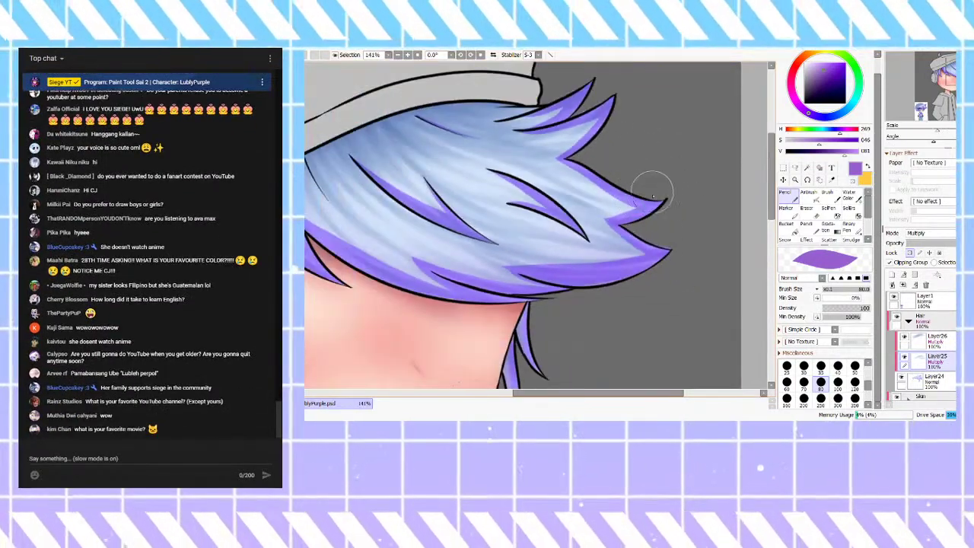
scroll(660, 186, "up", 3)
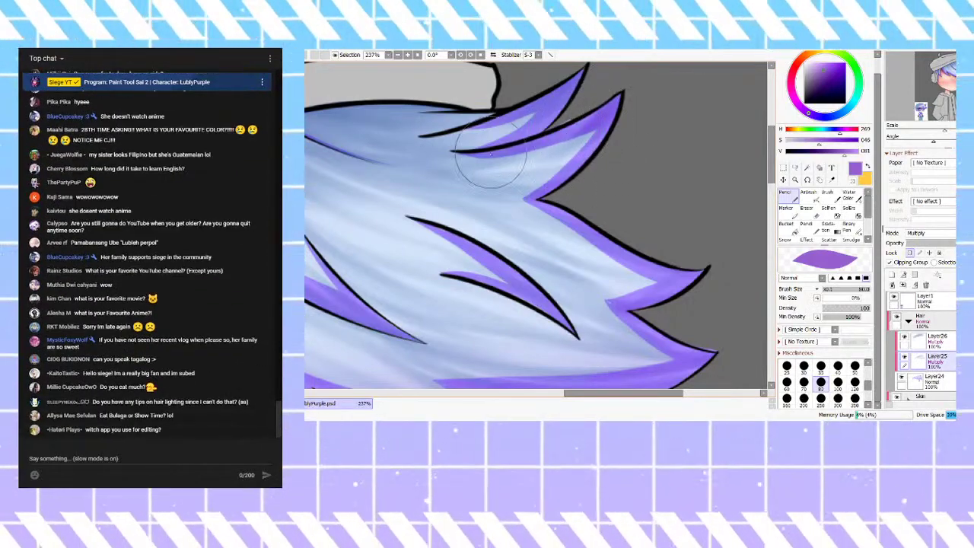
scroll(564, 121, "down", 3)
scroll(580, 103, "up", 2)
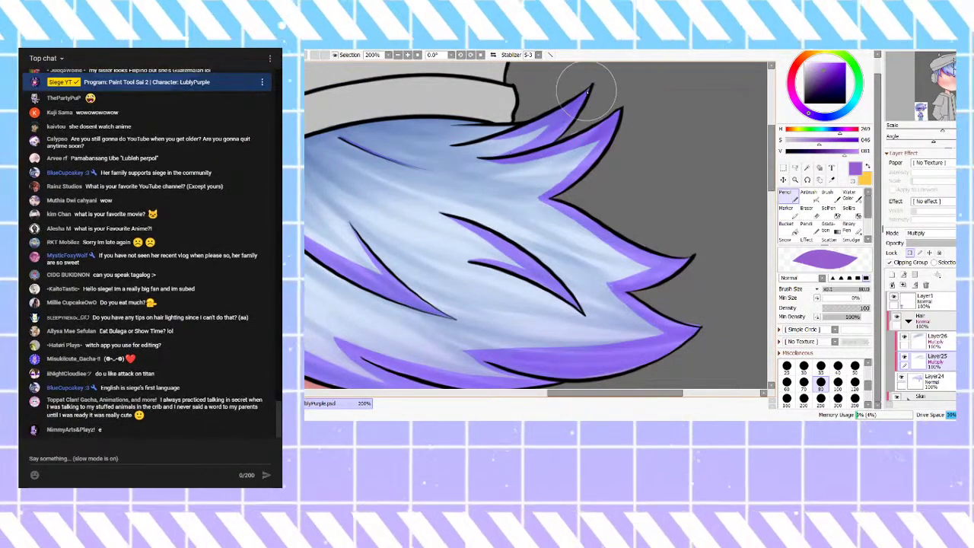
Step: Paint deeper purple along the two inner strand lines in the middle of the fringe
scroll(605, 182, "down", 3)
scroll(501, 118, "up", 2)
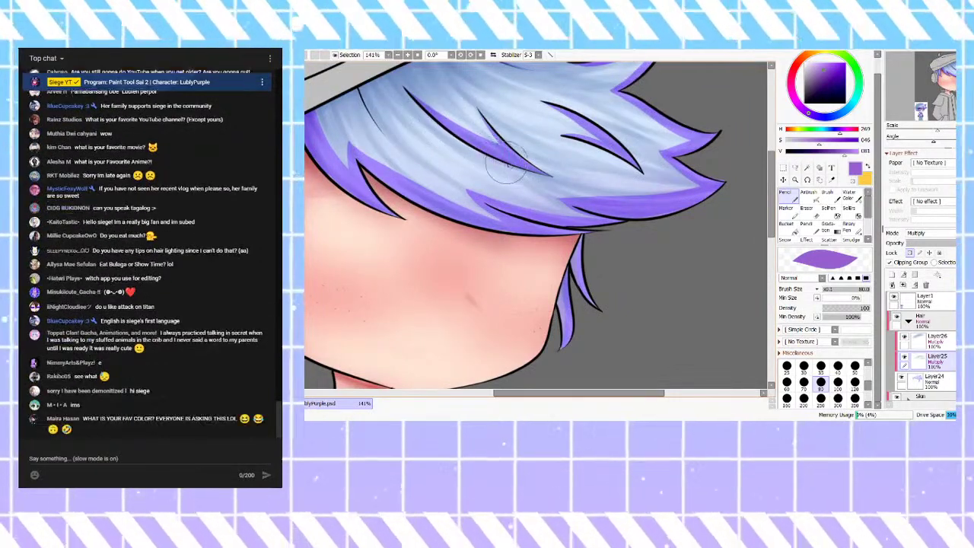
mouse_move(433, 113)
left_mouse_down()
mouse_move(531, 168)
mouse_move(492, 146)
mouse_move(513, 156)
mouse_move(491, 124)
mouse_move(508, 150)
mouse_move(554, 176)
left_mouse_up()
mouse_move(621, 147)
left_mouse_down()
mouse_move(623, 119)
mouse_move(574, 113)
mouse_move(633, 162)
mouse_move(594, 120)
mouse_move(560, 105)
mouse_move(607, 145)
left_mouse_up()
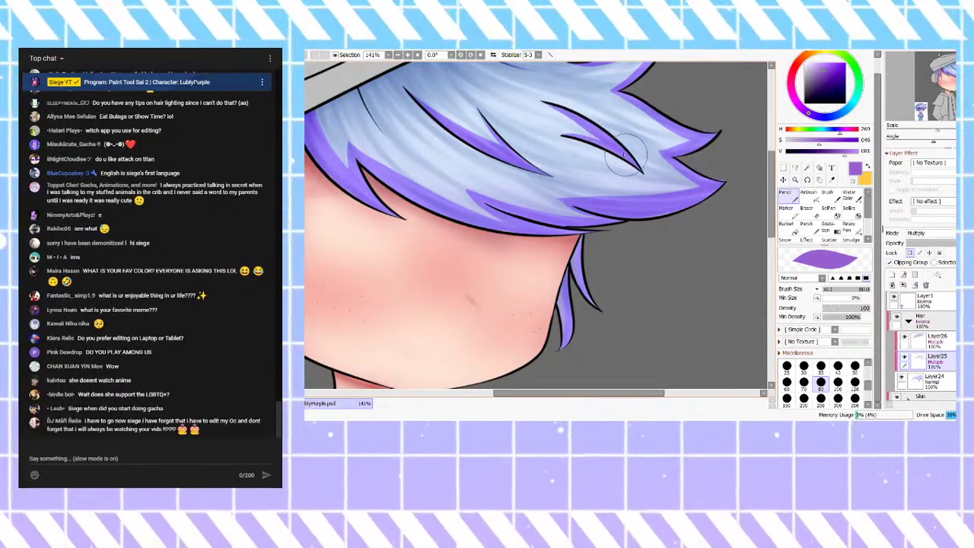
Step: Lower the opacity of the clipped Multiply layer Layer27 and merge it down into Layer25
scroll(619, 251, "down", 3)
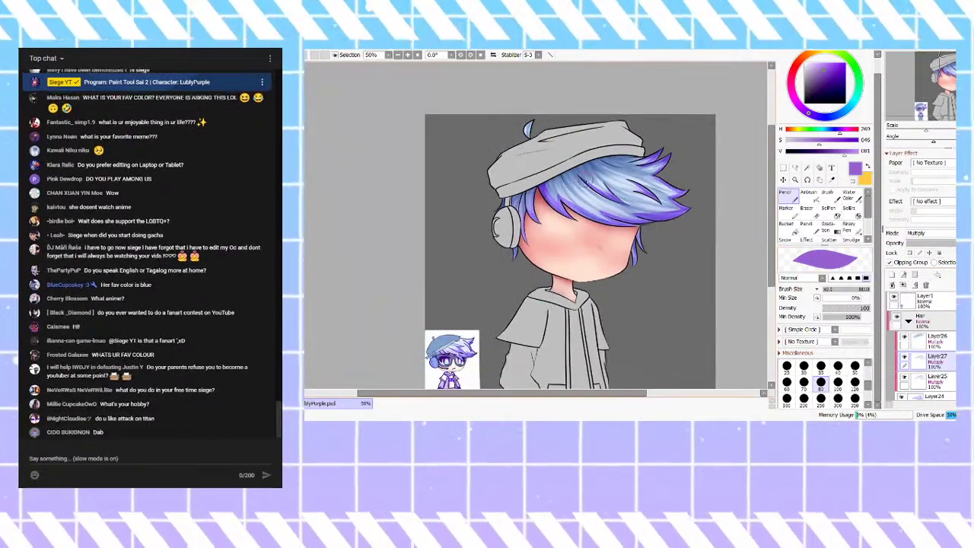
scroll(625, 195, "up", 4)
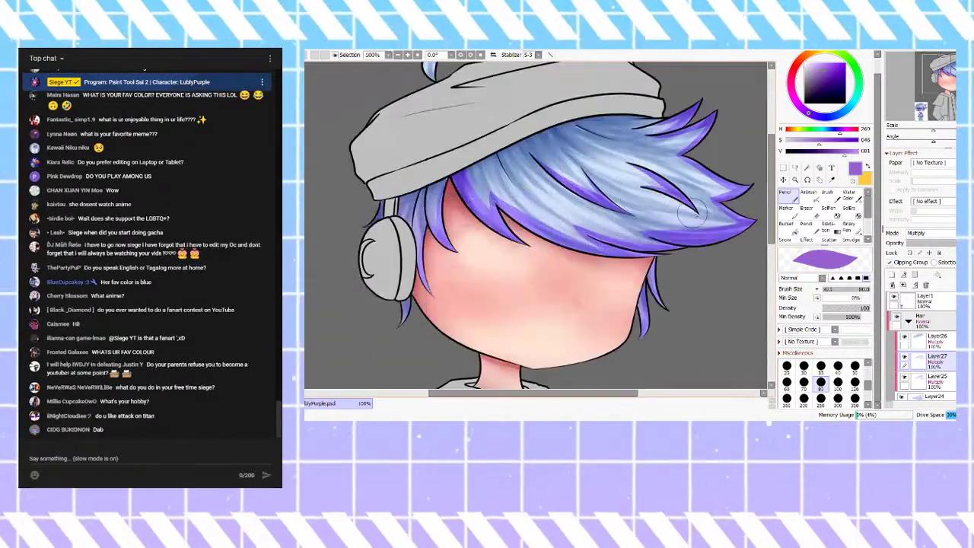
left_click_drag(954, 243, 949, 243)
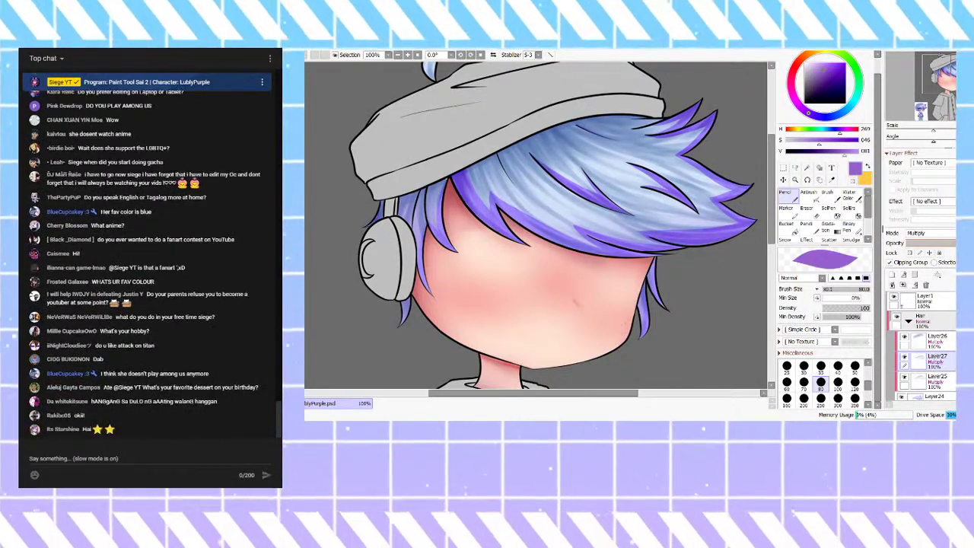
left_click(905, 287)
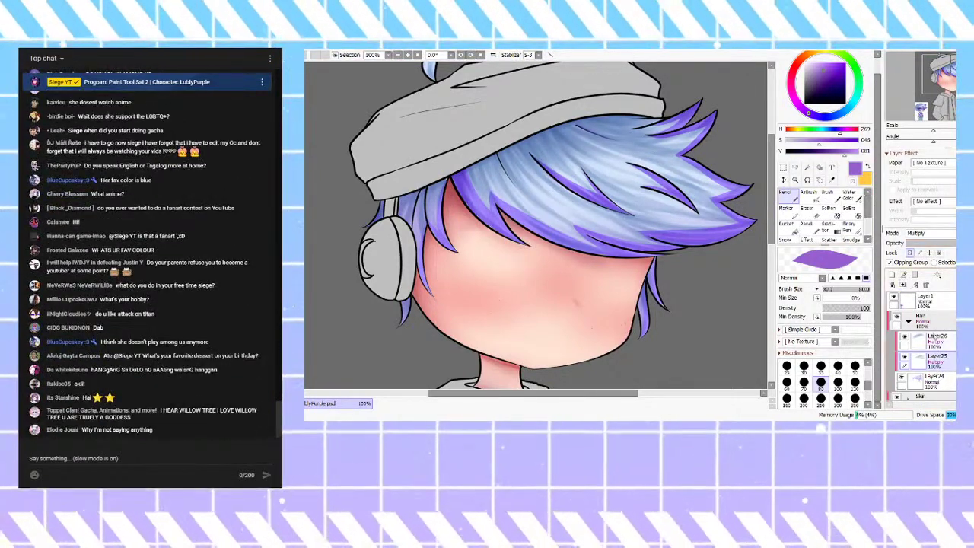
Step: On Layer26, airbrush a soft shadow over the hair beneath the hat brim with blue sampled from the hair (H 220, V 67)
left_click(924, 344)
left_click(545, 137, "alt")
left_click(813, 198)
mouse_move(666, 115)
left_mouse_down()
mouse_move(550, 104)
mouse_move(403, 126)
left_mouse_up()
key("ctrl+z")
mouse_move(647, 85)
left_mouse_down()
mouse_move(572, 77)
mouse_move(374, 154)
left_mouse_up()
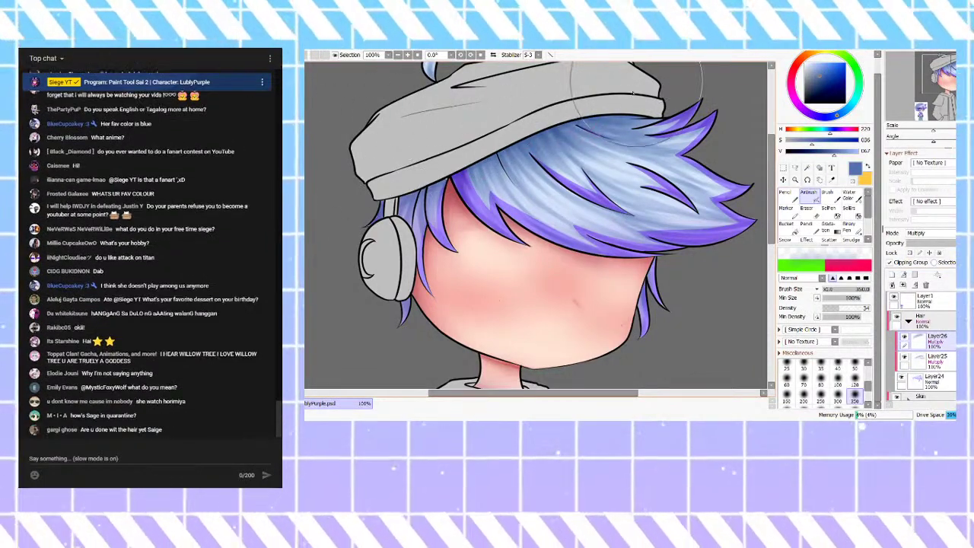
scroll(569, 217, "down", 3)
scroll(643, 145, "up", 2)
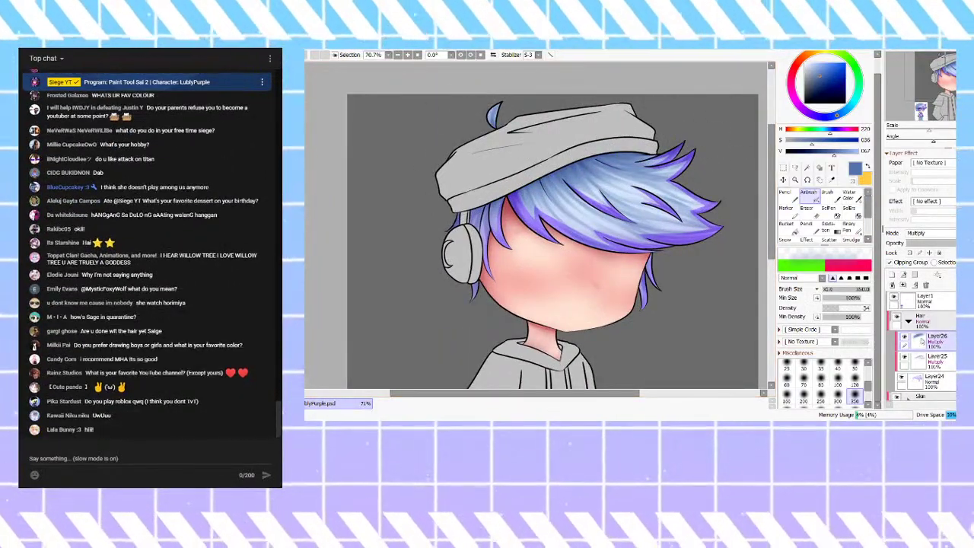
Step: Select Layer24, sample the purple H 255, S 51, V 96 from the hair and switch to the Pencil
left_click(951, 390)
right_click(543, 227)
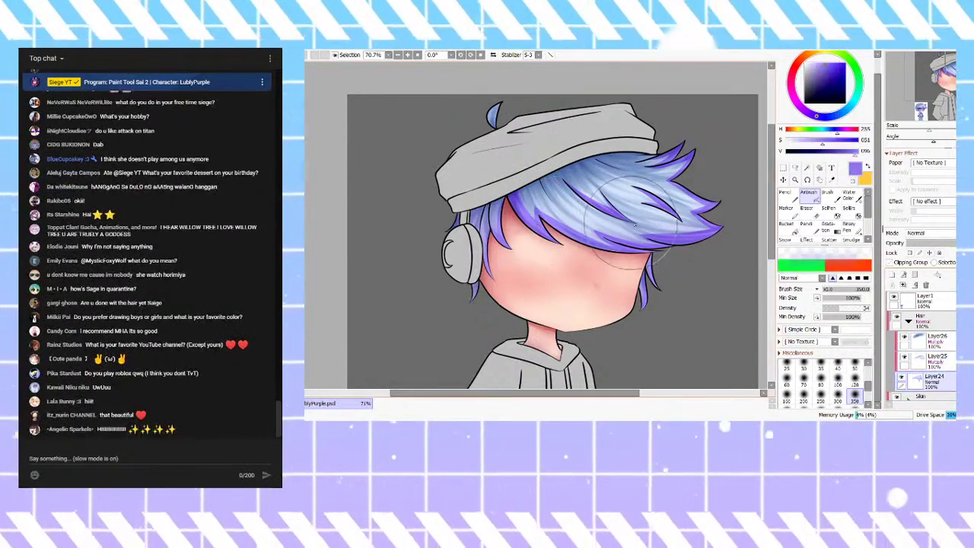
left_click(787, 197)
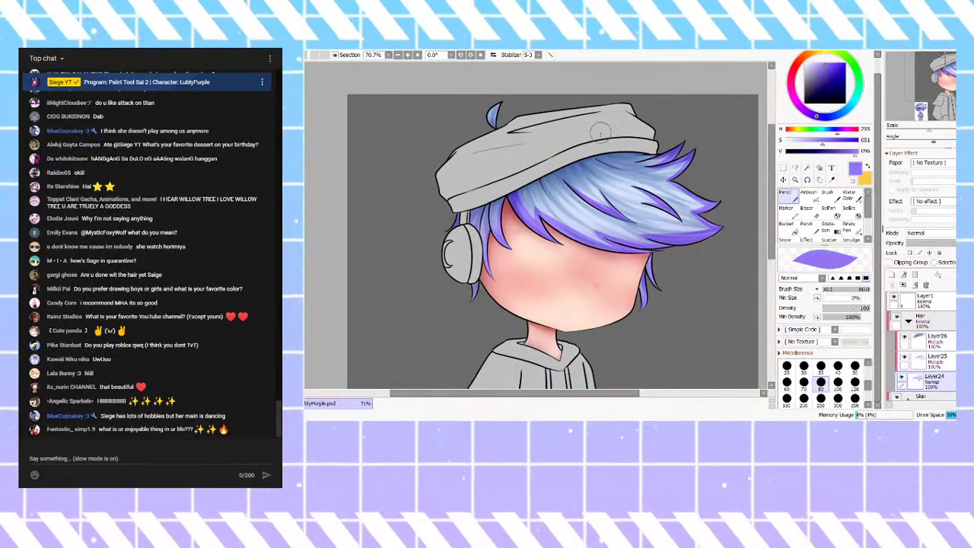
Step: Try to paint purple strokes down the ahoge above the hat, and undo them
scroll(511, 111, "up", 6)
left_click_drag(494, 94, 488, 104)
left_click_drag(463, 142, 469, 146)
left_click_drag(484, 88, 460, 134)
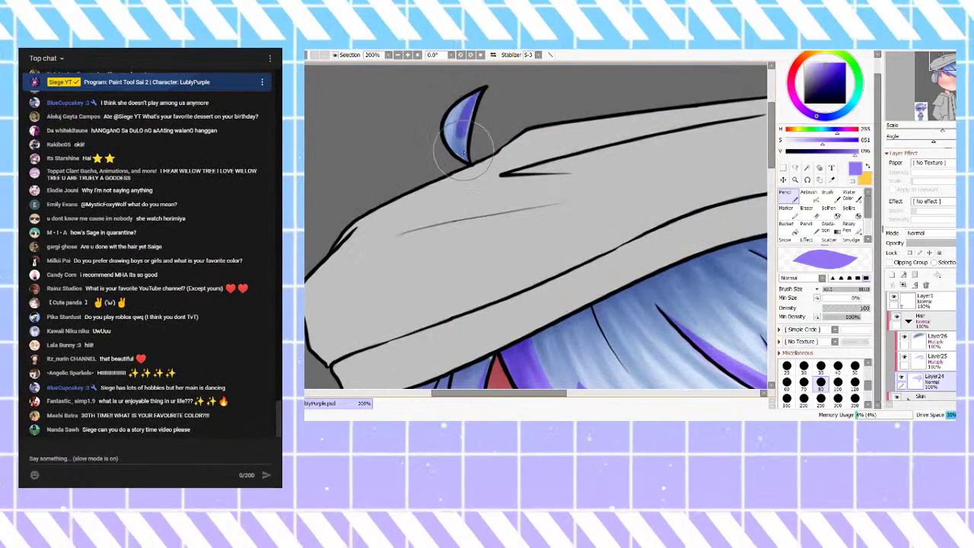
left_click_drag(477, 95, 469, 169)
key("ctrl+z")
Step: Set the Pencil colour to purple with H 275, S 51 and V 100 and paint it along the edges of the ahoge's tip
left_click_drag(834, 74, 815, 63)
left_click(805, 112)
left_click(826, 63)
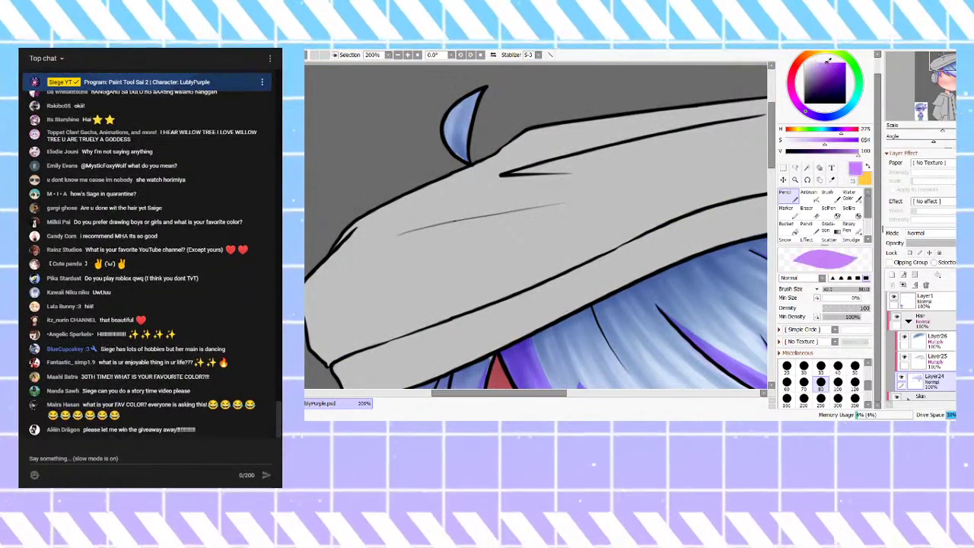
mouse_move(480, 89)
left_mouse_down()
mouse_move(457, 152)
mouse_move(476, 96)
mouse_move(466, 156)
left_mouse_up()
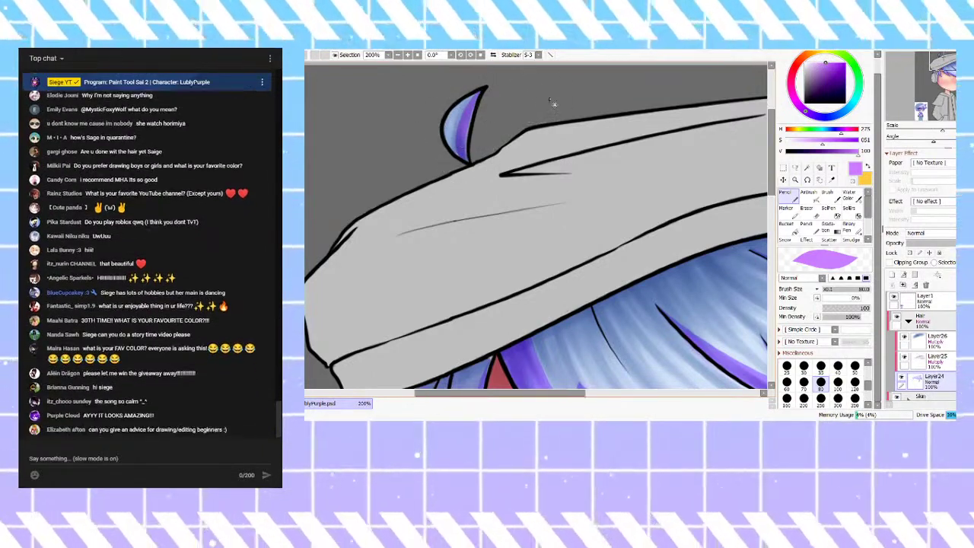
scroll(541, 91, "down", 5)
scroll(524, 94, "up", 5)
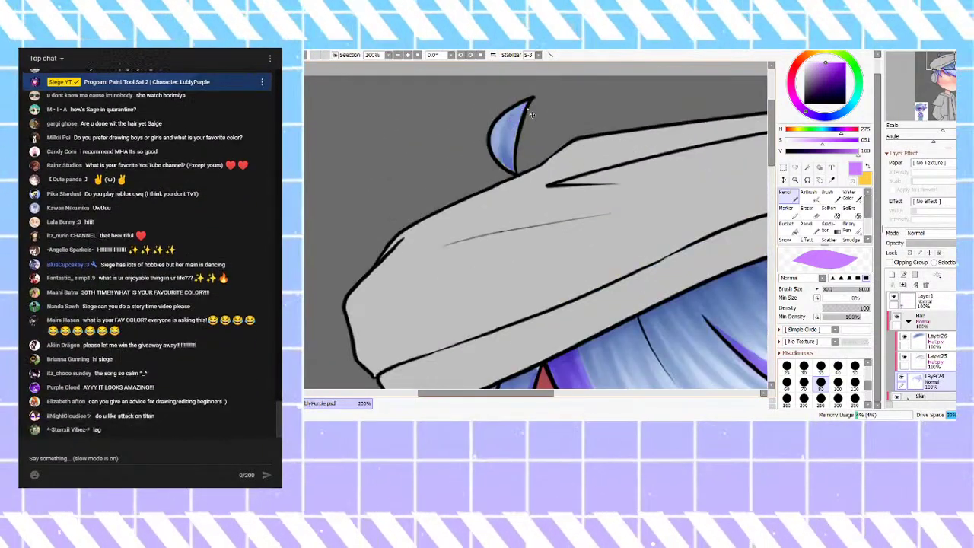
scroll(526, 106, "up", 3)
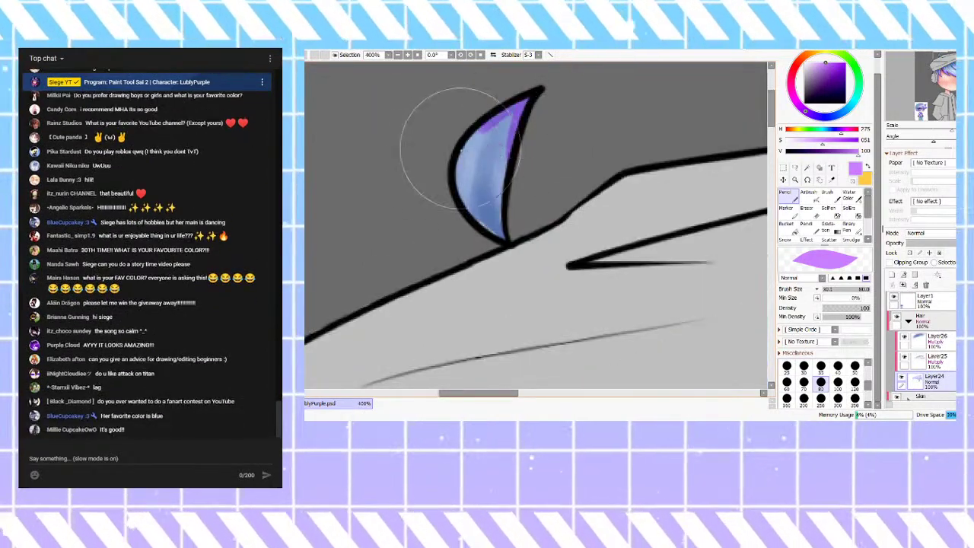
mouse_move(454, 166)
left_mouse_down()
mouse_move(495, 106)
mouse_move(526, 101)
mouse_move(453, 162)
mouse_move(537, 100)
left_mouse_up()
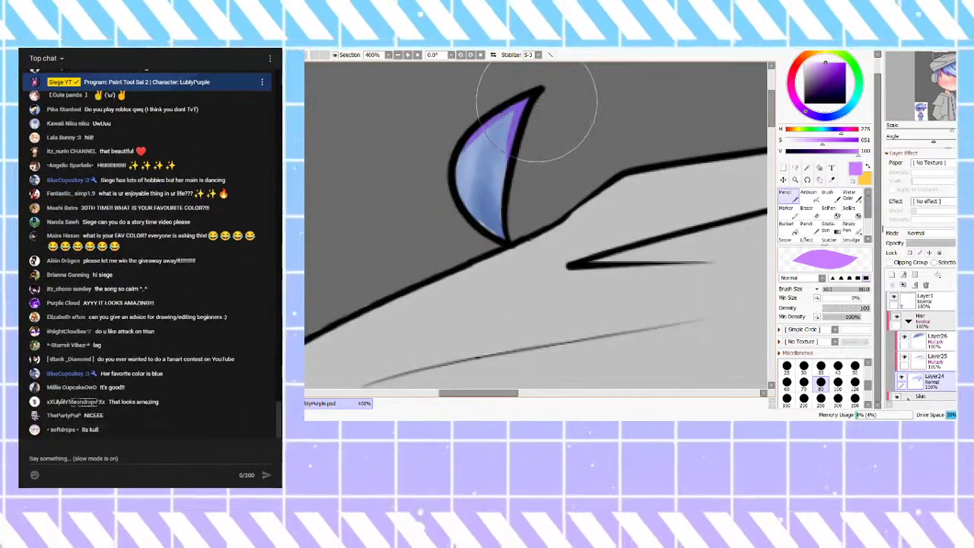
scroll(522, 164, "down", 8)
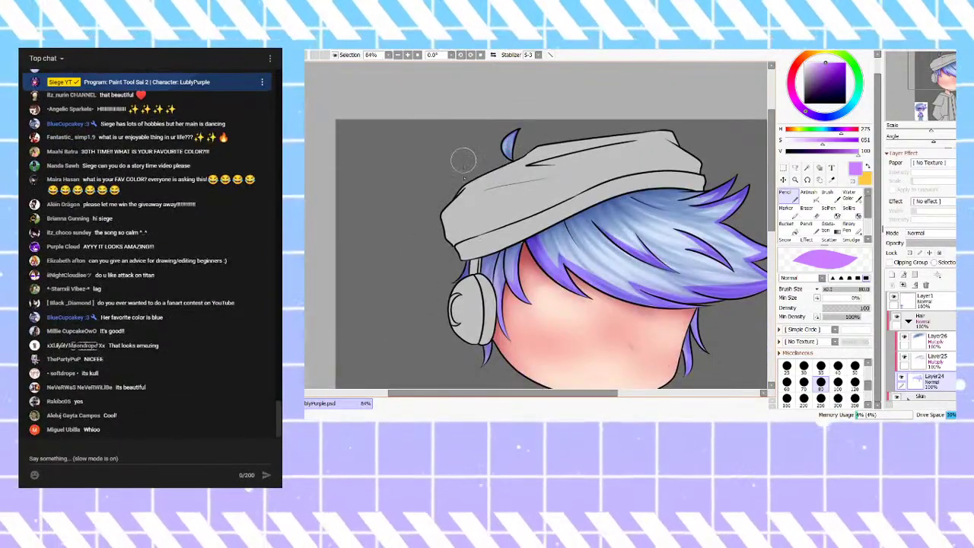
Step: Hide Layer25 temporarily to sample a muted purple with H 243, S 25 and V 85 from the hair, and show the layer again
scroll(456, 282, "up", 9)
scroll(515, 184, "down", 4)
scroll(566, 220, "down", 3)
left_click(904, 358)
right_click(730, 178)
right_click(558, 185)
left_click(904, 358)
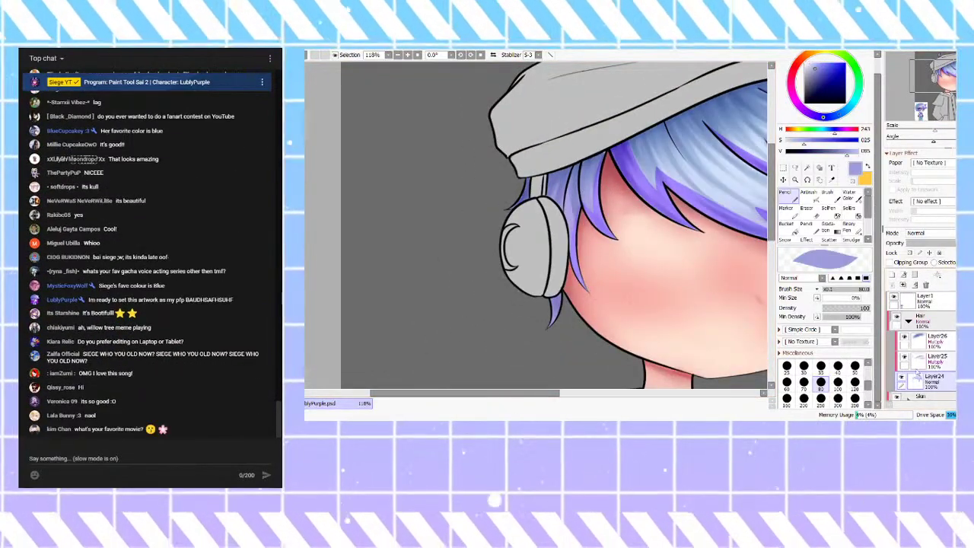
Step: Paint muted purple on the back hair tuft behind the headphones and continue at the strands beneath the hat brim
scroll(532, 199, "up", 5)
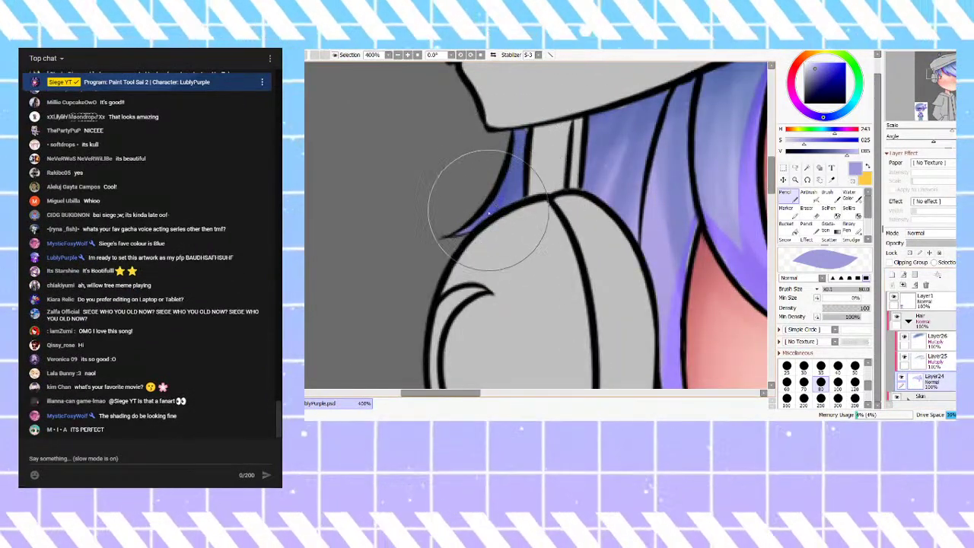
scroll(457, 236, "down", 4)
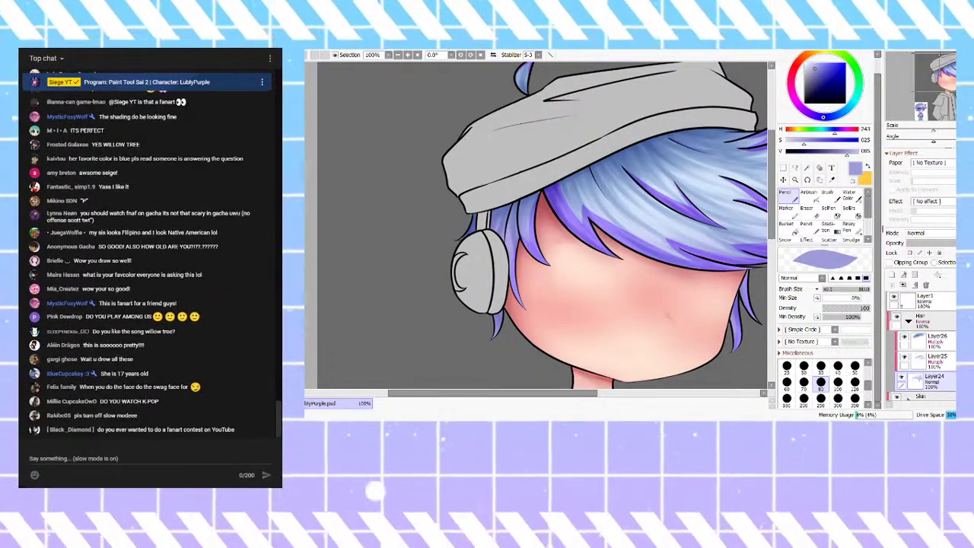
scroll(569, 213, "up", 3)
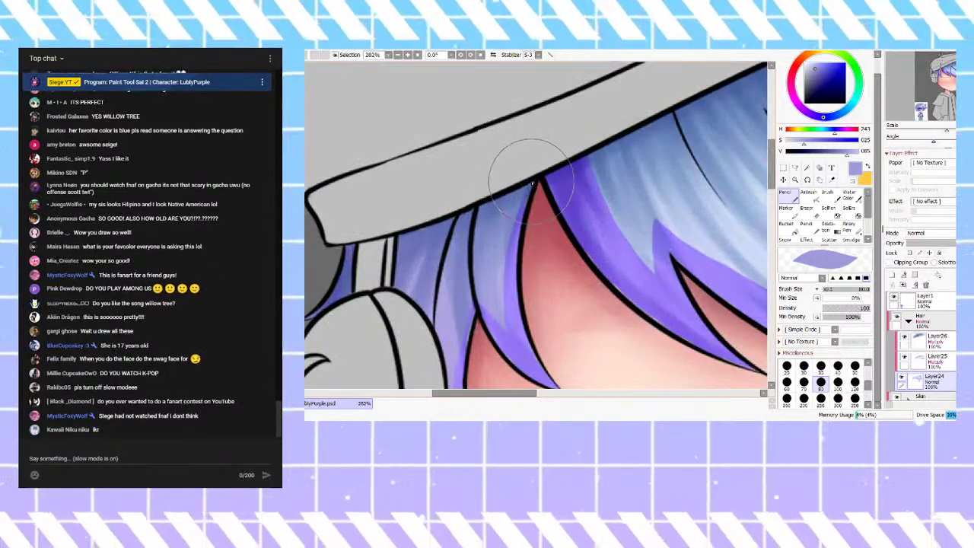
Step: Sample the light blue base colour with the Layer25 shading hidden, restore the shading, and touch up the strands under the hat brim on Layer24
scroll(648, 252, "down", 3)
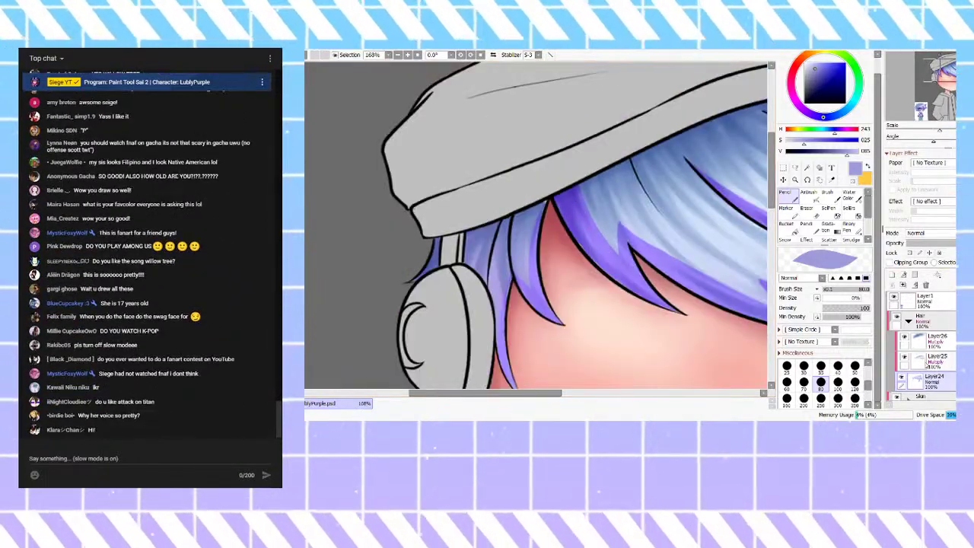
left_click(905, 357)
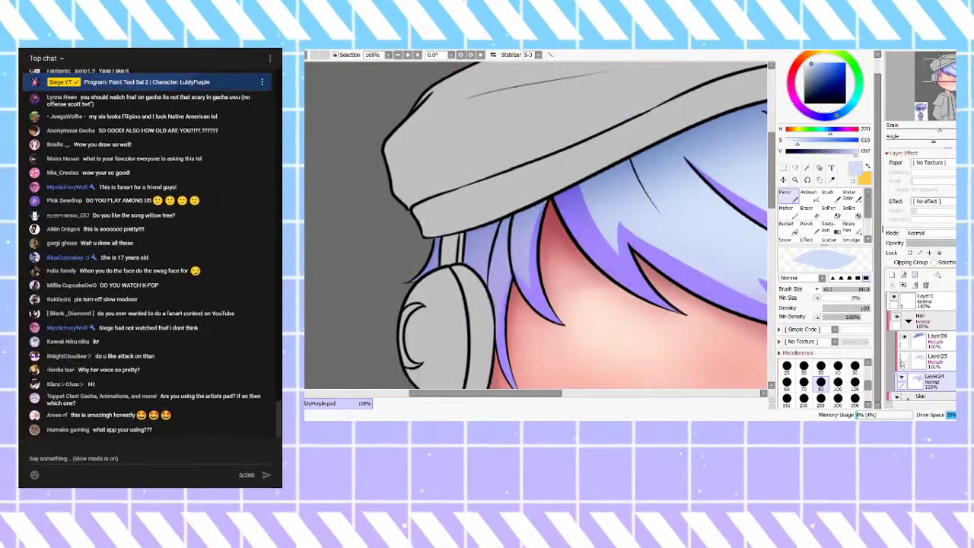
left_click(906, 357)
scroll(556, 201, "up", 3)
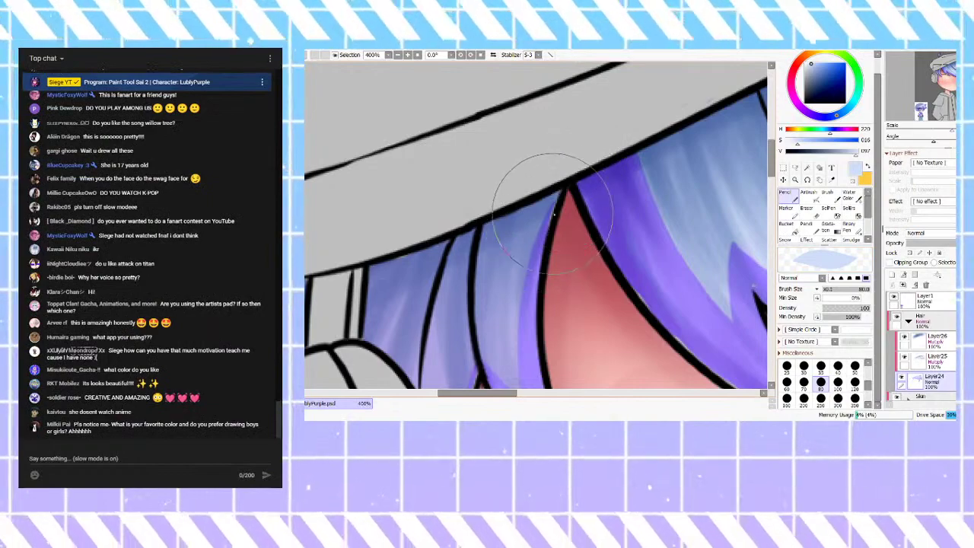
scroll(537, 163, "down", 3)
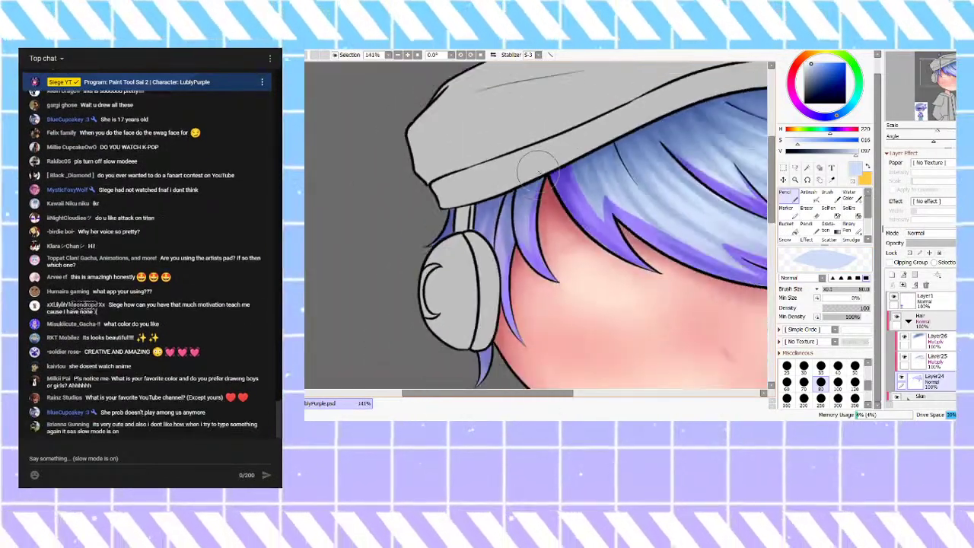
scroll(514, 211, "down", 3)
scroll(571, 187, "up", 5)
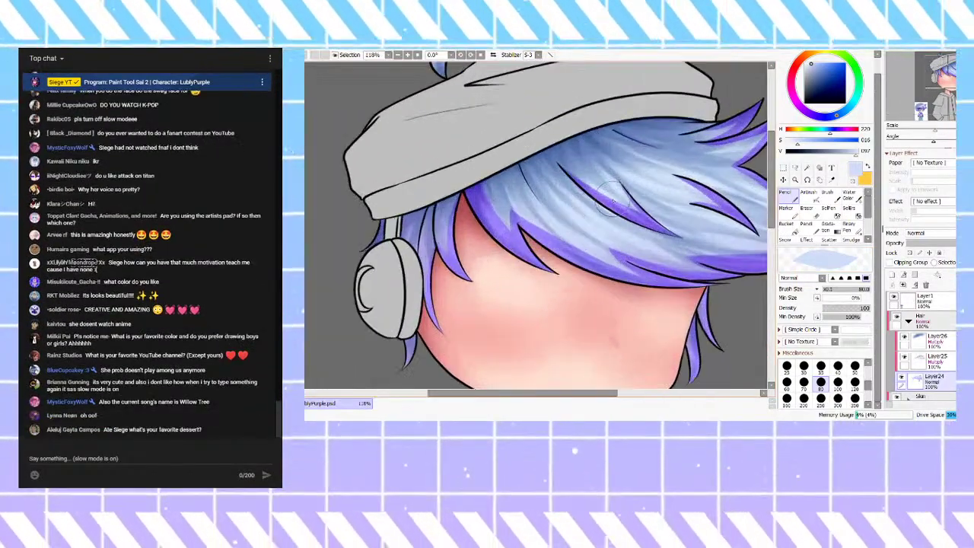
Step: Sample a light blue from the middle of the fringe and touch up its base colour with the Pencil
left_click(668, 173, "alt")
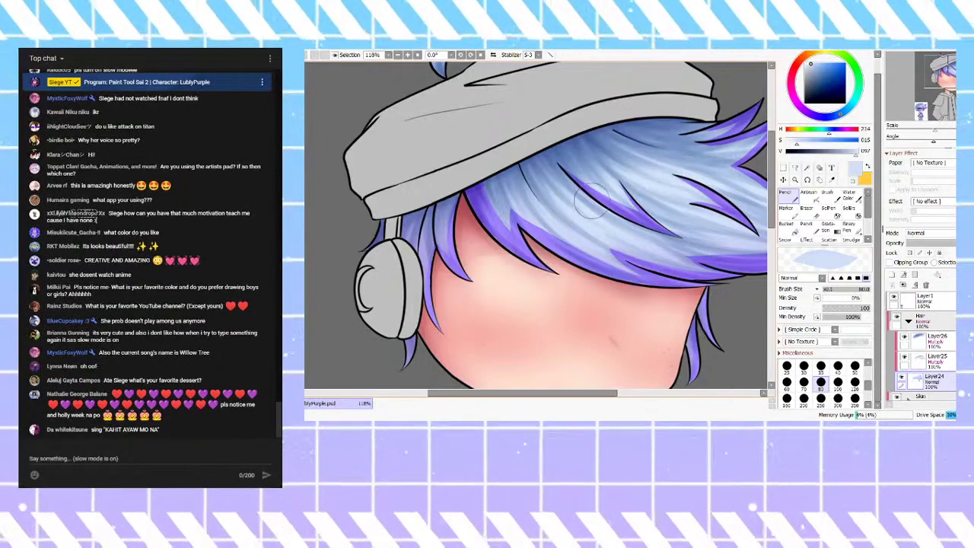
scroll(601, 194, "down", 2)
scroll(579, 179, "up", 3)
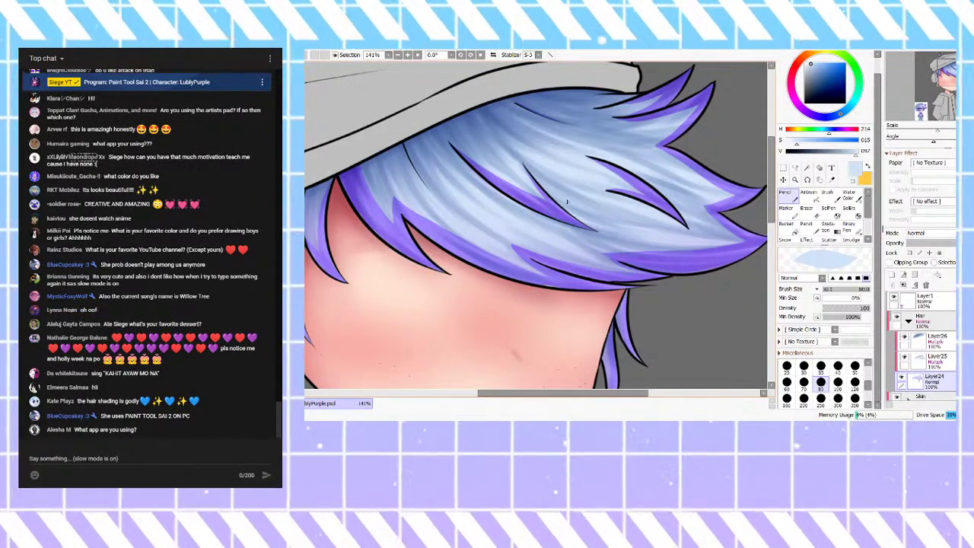
scroll(704, 169, "down", 2)
scroll(662, 164, "up", 2)
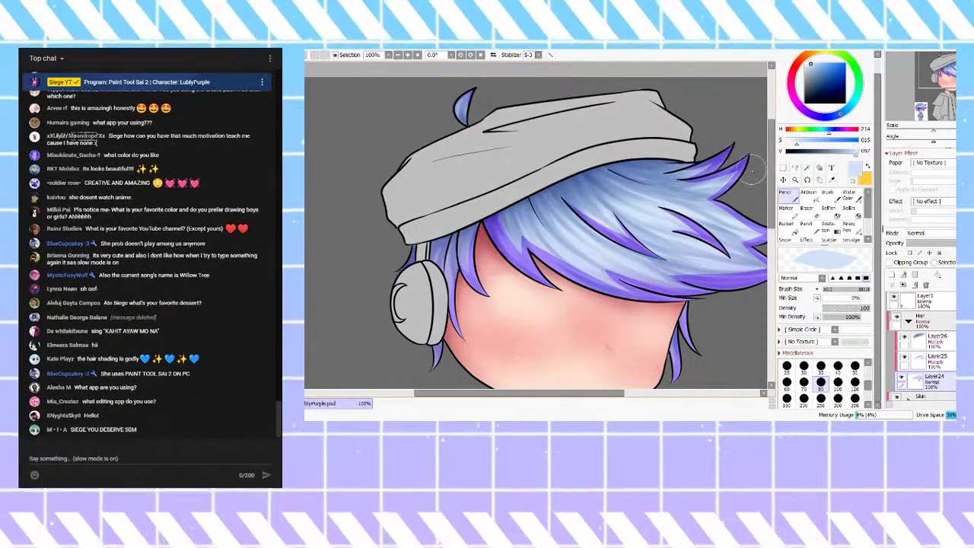
Step: Sample the purple of the hair tips beside the hat brim and touch up the tips' base colour with the Pencil
scroll(759, 168, "up", 2)
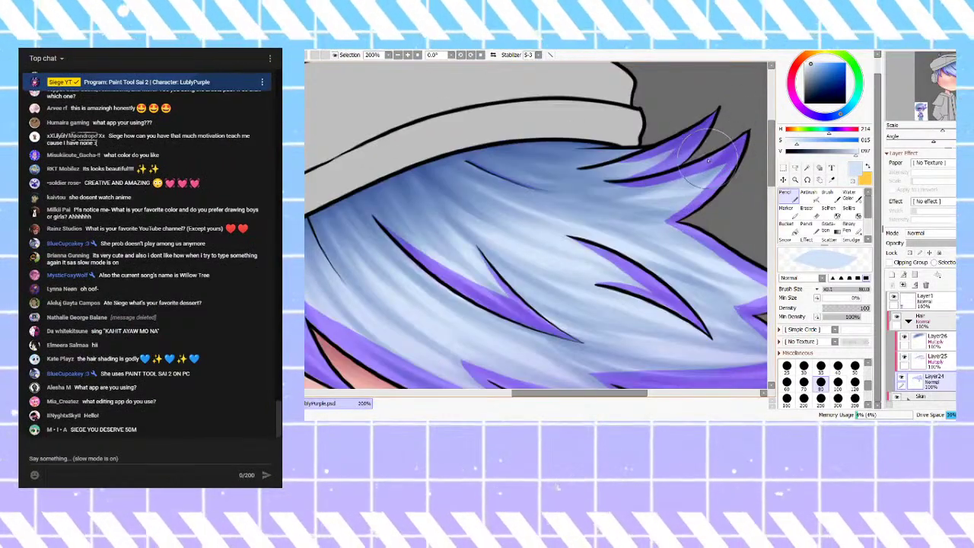
right_click(715, 159)
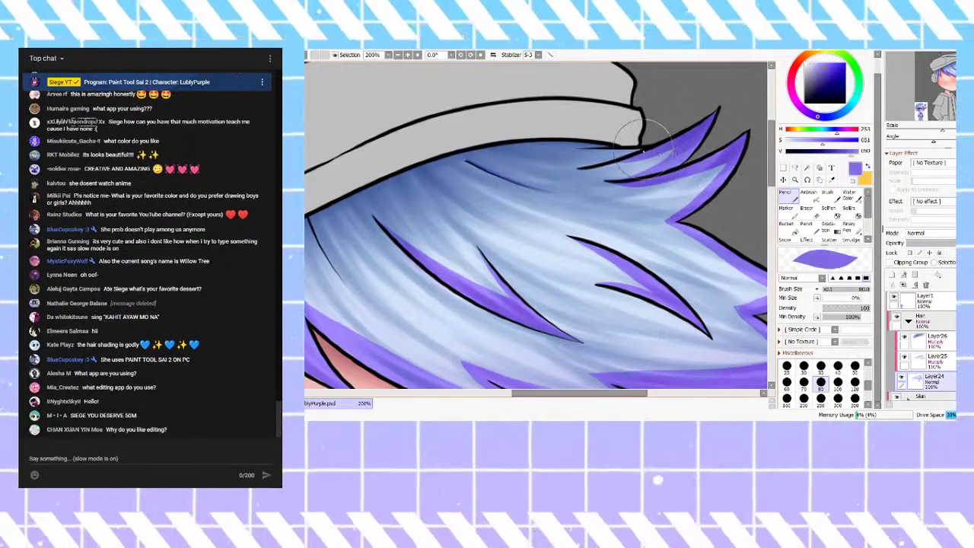
scroll(647, 143, "down", 2)
scroll(655, 175, "up", 2)
Step: Clean up the base fill on Layer8 along the outline of the fringe's outer tips with the Eraser
key("e")
scroll(660, 204, "up", 1)
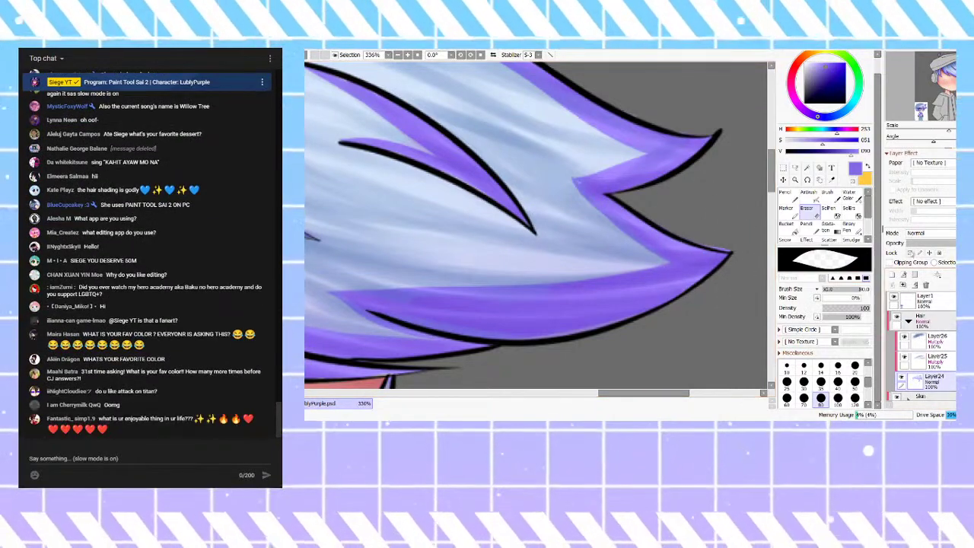
scroll(642, 177, "down", 3)
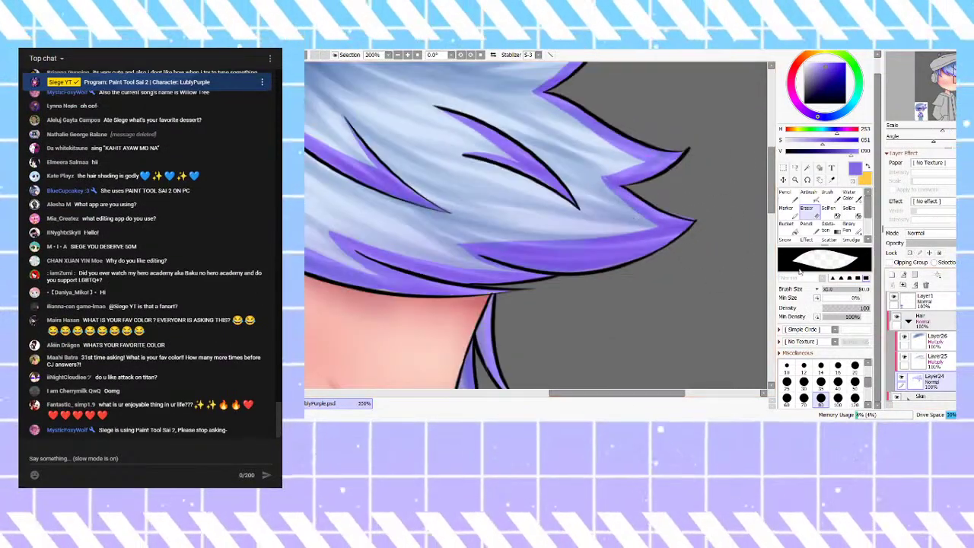
scroll(917, 342, "down", 5)
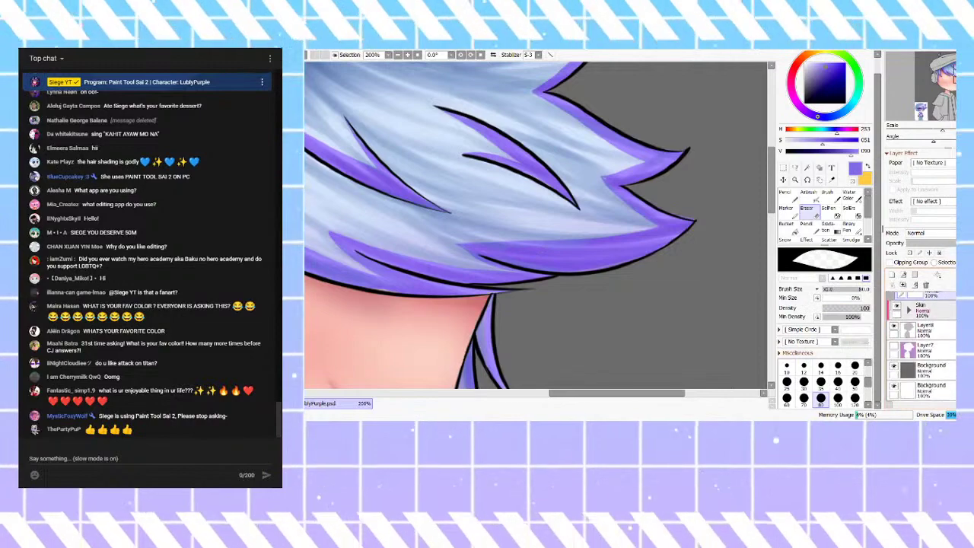
scroll(678, 114, "up", 2)
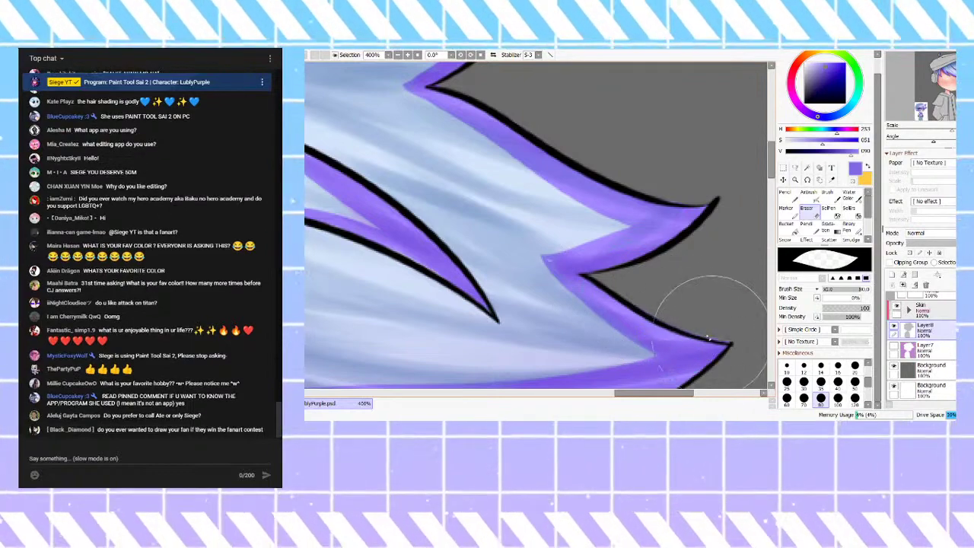
scroll(687, 302, "down", 2)
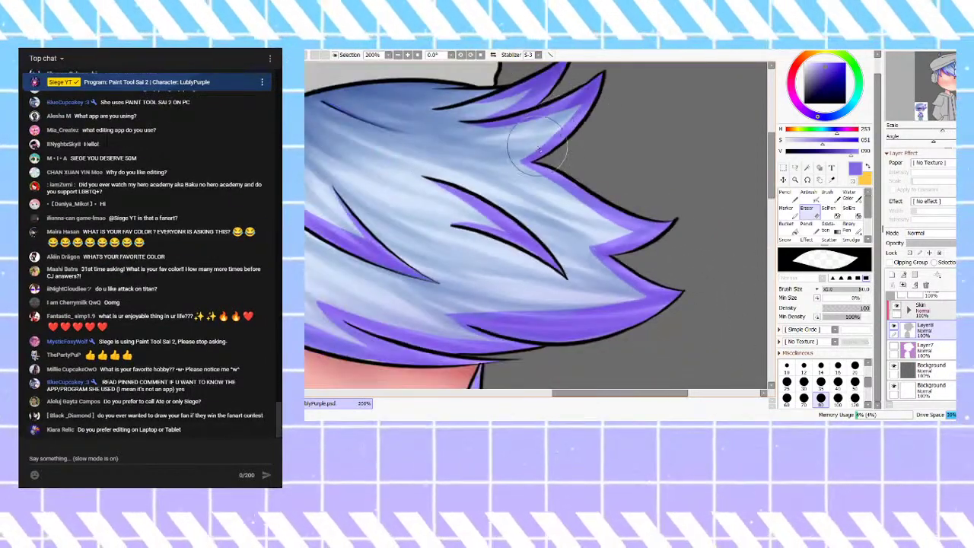
scroll(564, 133, "up", 2)
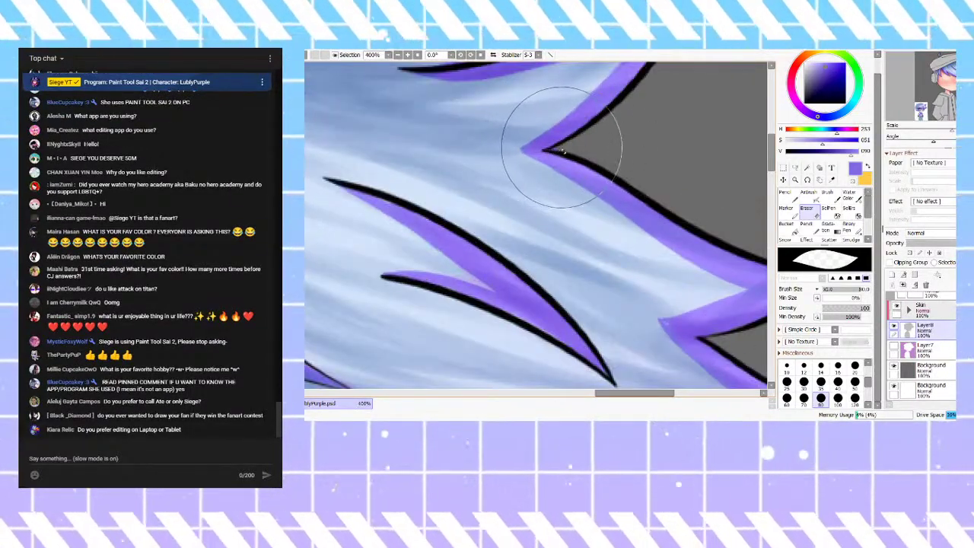
scroll(603, 193, "down", 2)
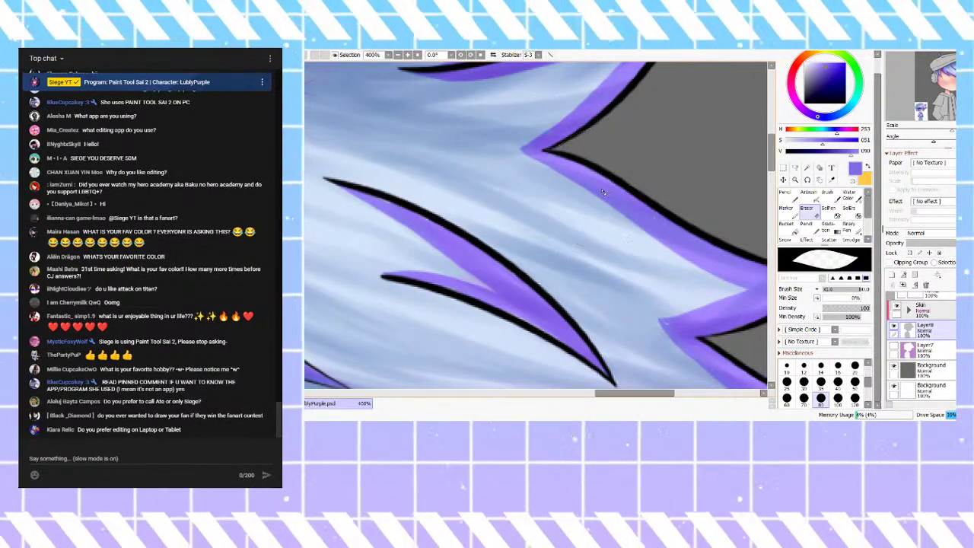
Step: Continue erasing stray base fill on Layer8 around the upper hair tips beside the hat and the middle outer tip
scroll(602, 192, "up", 2)
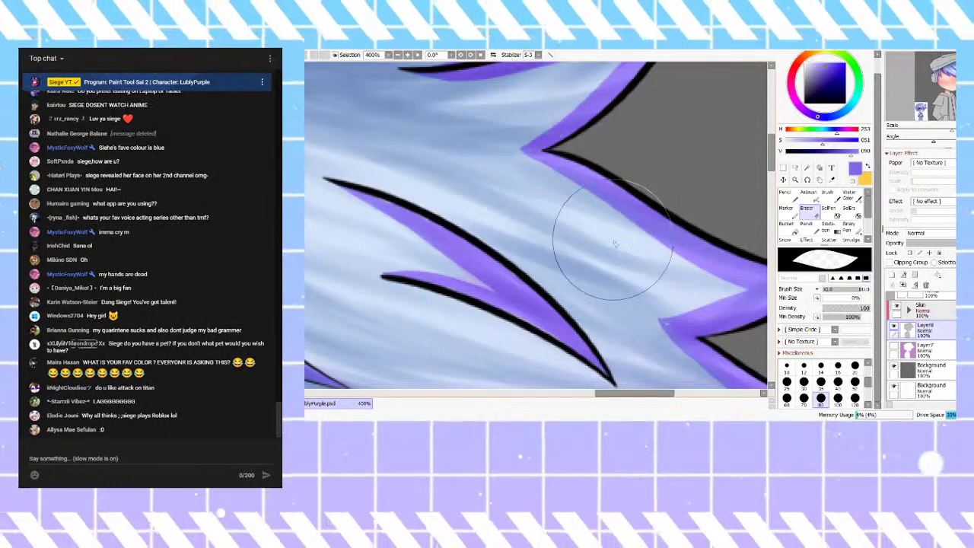
scroll(624, 234, "down", 7)
scroll(648, 144, "up", 5)
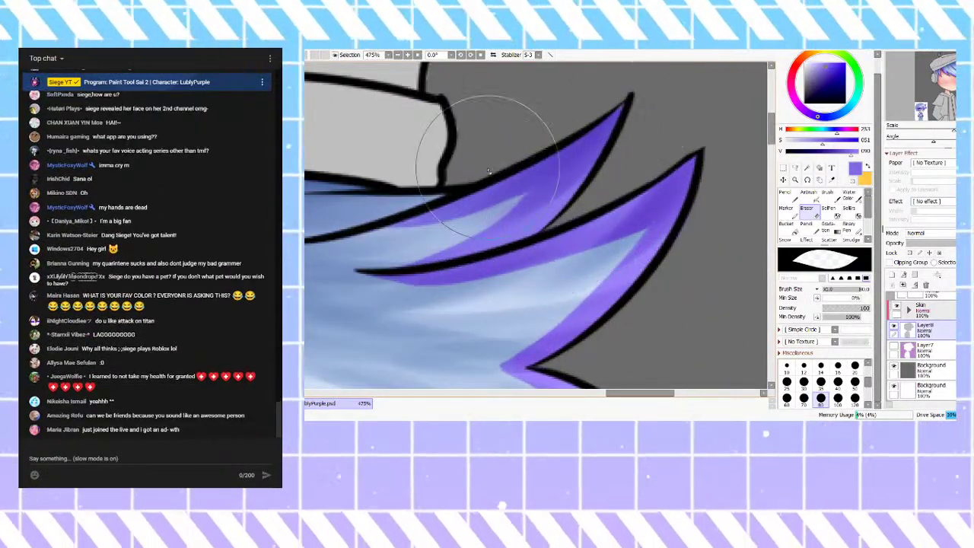
scroll(554, 162, "down", 5)
scroll(674, 283, "up", 5)
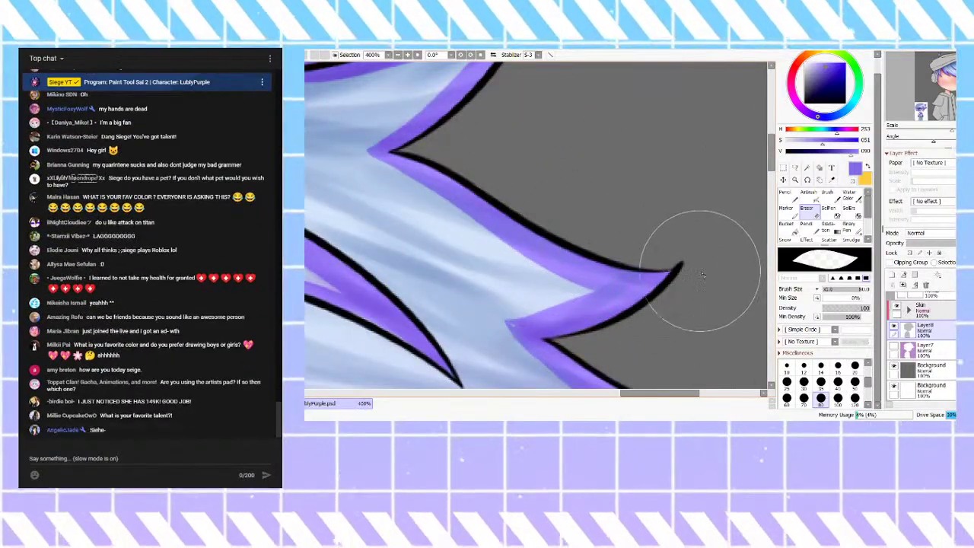
scroll(666, 270, "down", 9)
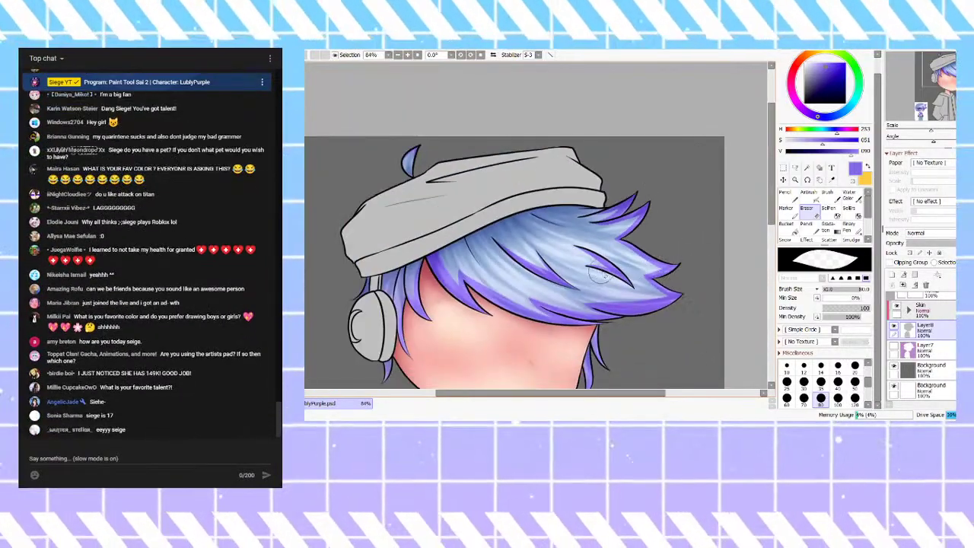
Step: Sample the unshaded purple with Layer25 temporarily hidden and repaint the fringe's purple edge above the forehead on Layer24 with the Pencil
scroll(632, 276, "down", 2)
scroll(566, 308, "up", 4)
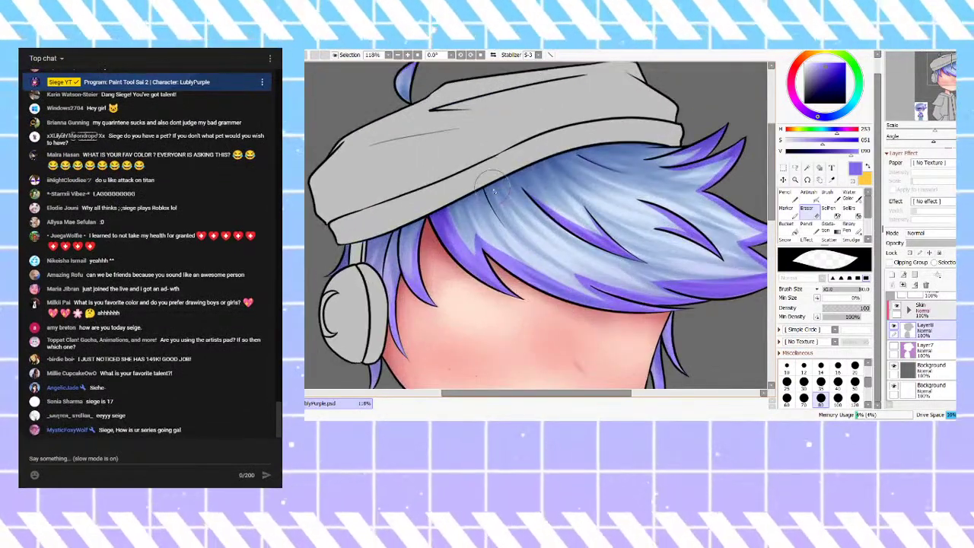
scroll(566, 308, "down", 3)
scroll(566, 273, "up", 4)
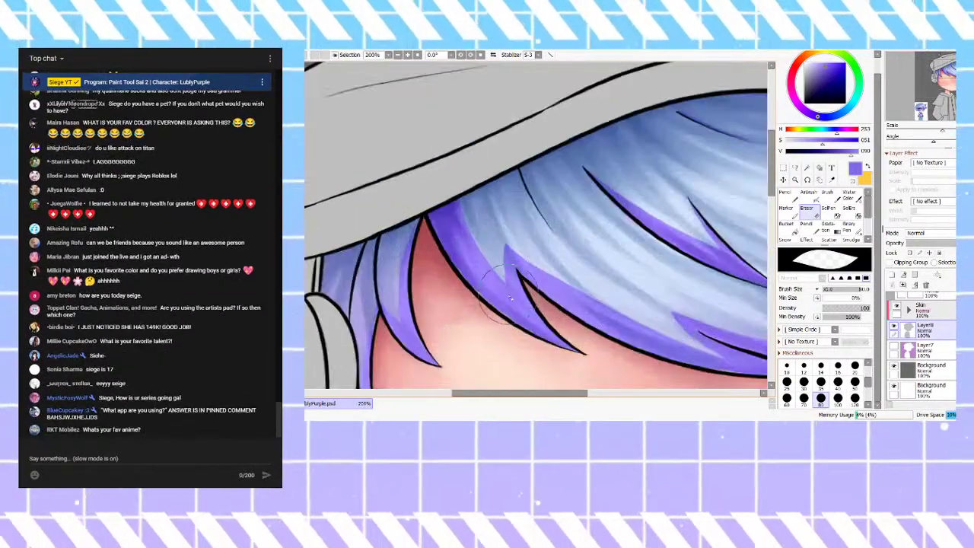
scroll(446, 283, "up", 2)
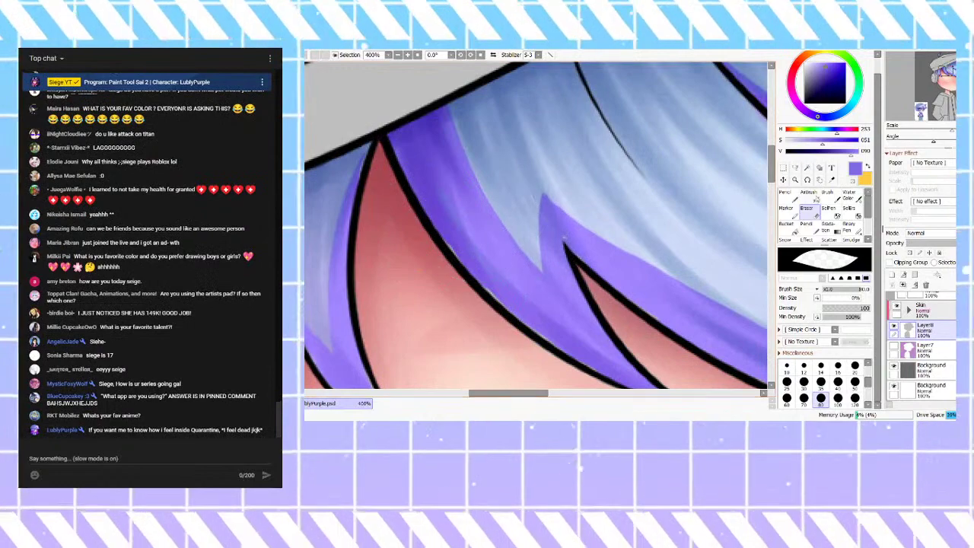
scroll(921, 343, "up", 10)
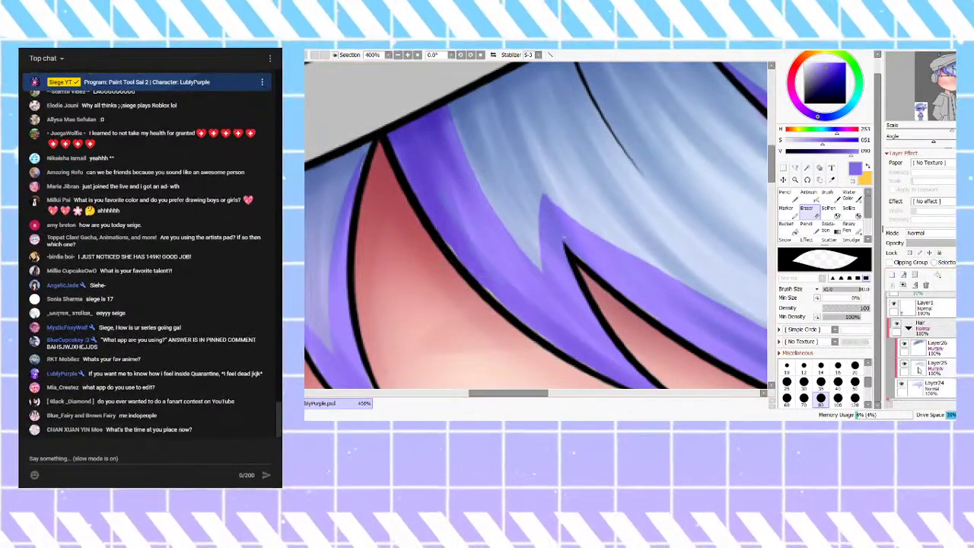
left_click(905, 364)
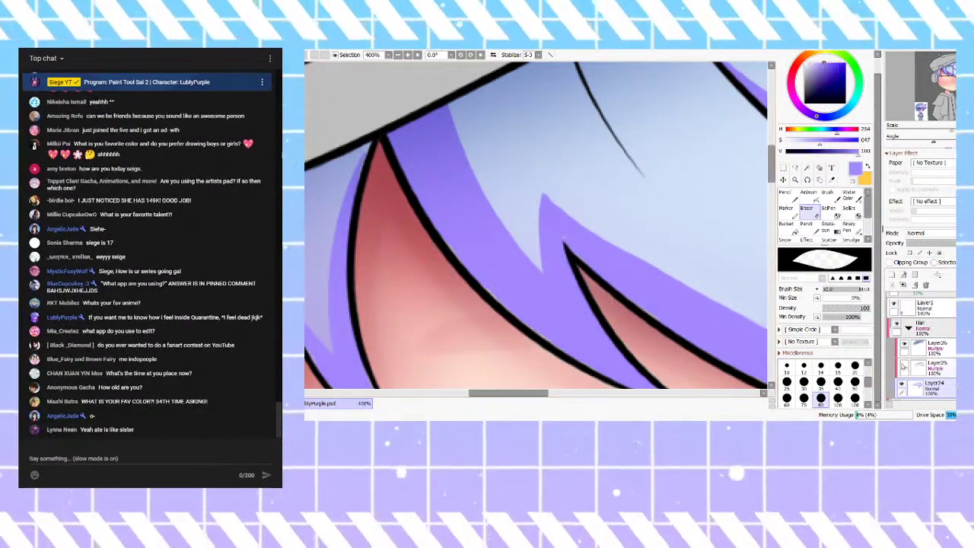
left_click(905, 367)
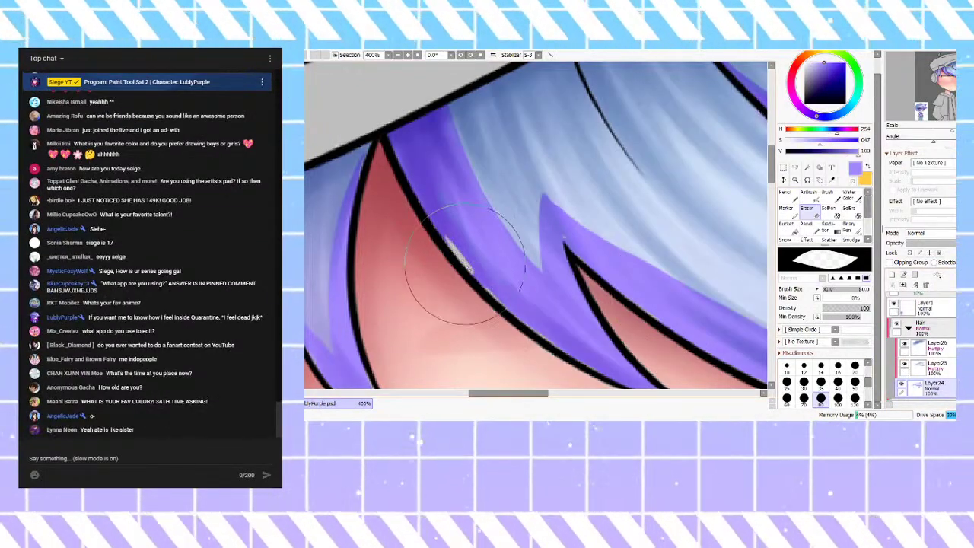
left_click(785, 193)
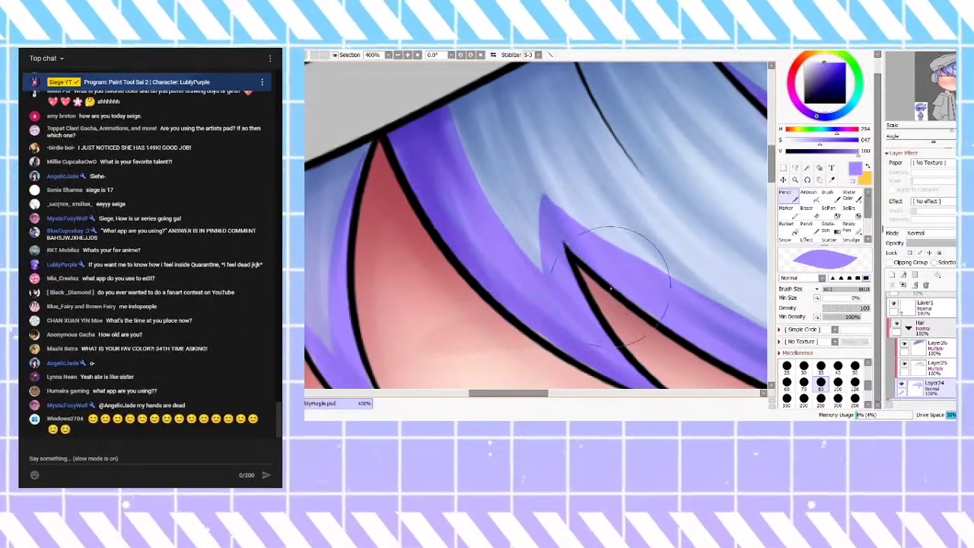
Step: Check the fringe's lower edge up close and the whole head from afar for gaps in the hair colour
scroll(583, 219, "down", 6)
scroll(593, 293, "down", 3)
scroll(633, 327, "up", 8)
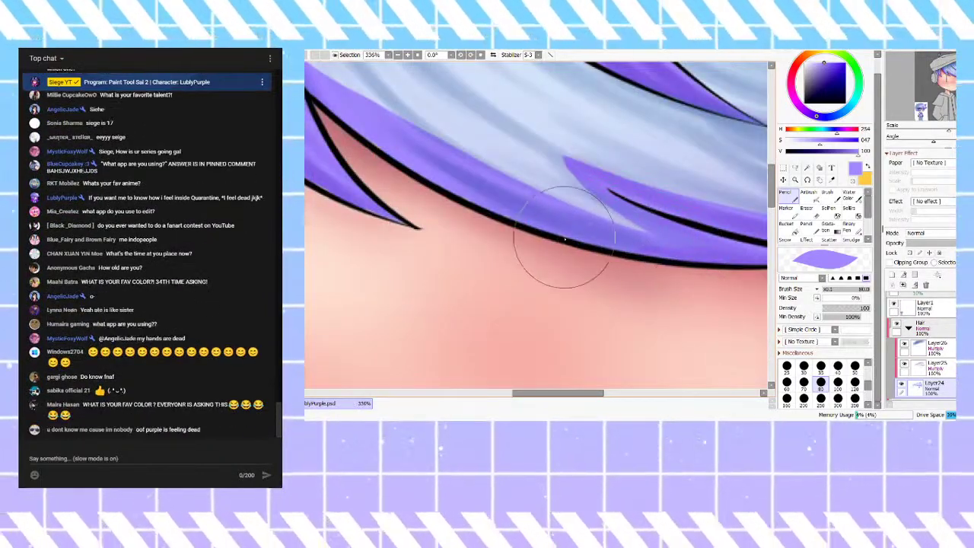
scroll(551, 188, "down", 1)
scroll(549, 189, "down", 5)
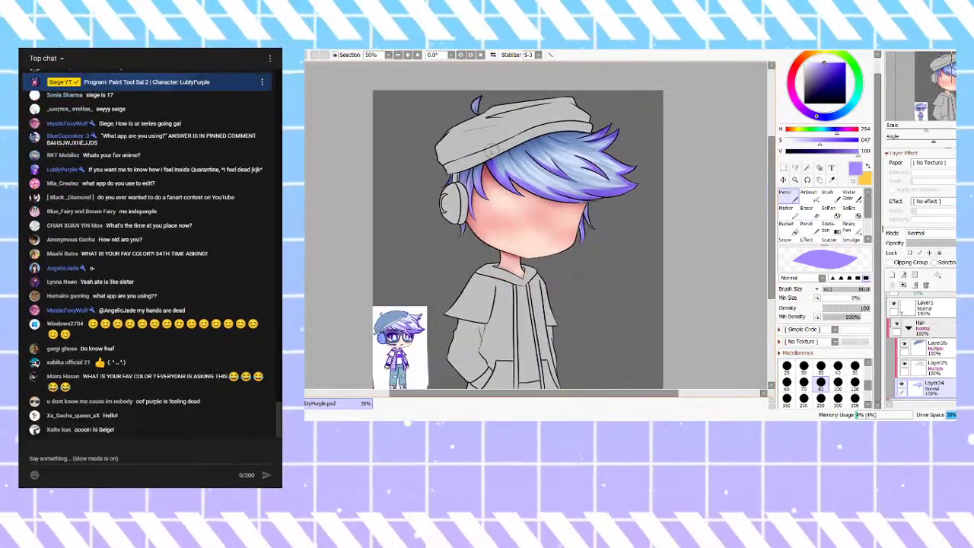
scroll(509, 152, "up", 5)
scroll(561, 203, "down", 3)
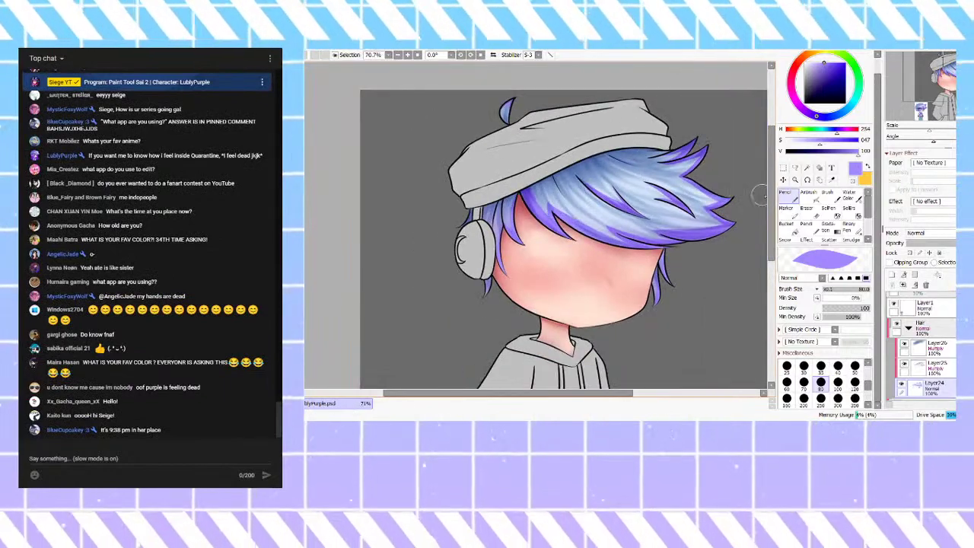
Step: Add a new layer above Layer26 in the Hair folder, clipped to the hair and set to Multiply
left_click(930, 348)
left_click(893, 275)
left_click(900, 263)
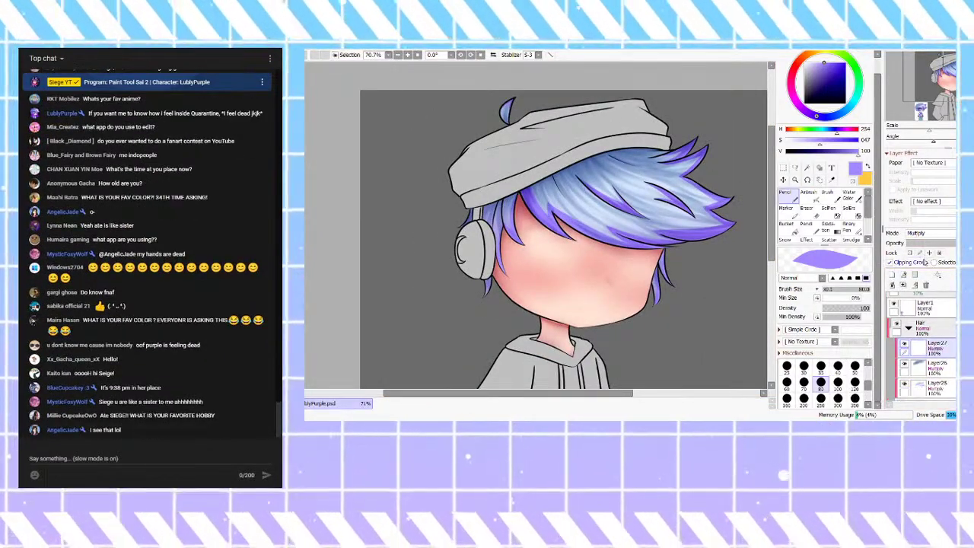
Step: Try a broad Airbrush stroke of size 350 on Layer27, undo it and reduce the brush size to 80
left_click(810, 192)
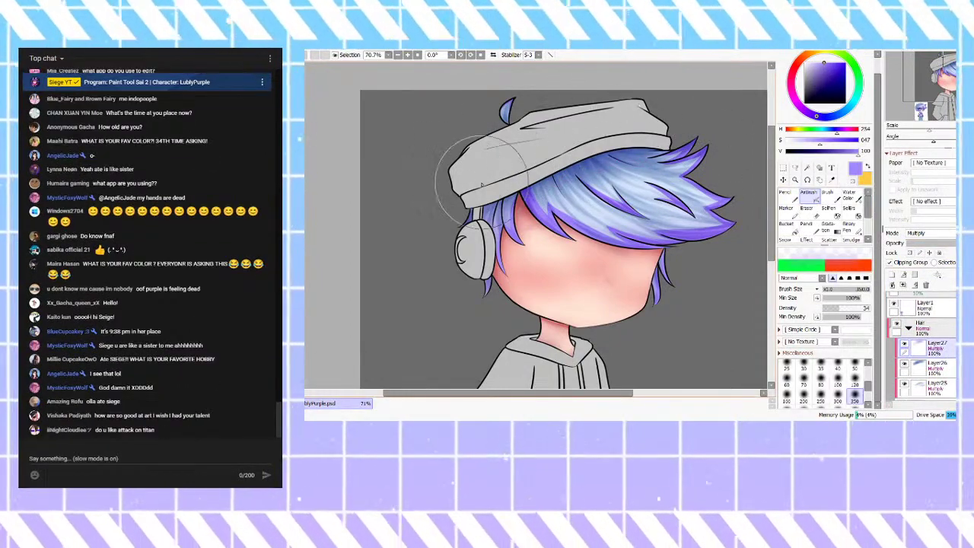
scroll(559, 125, "down", 1)
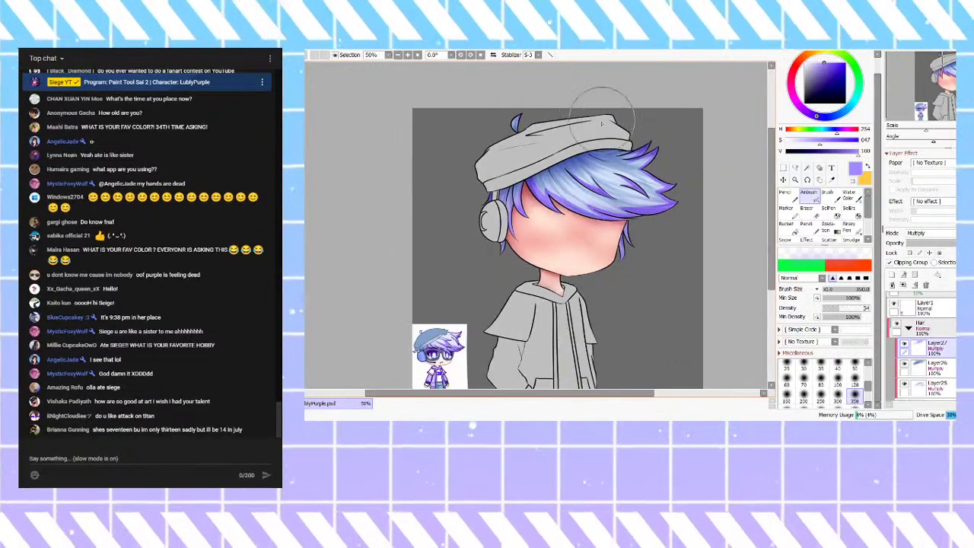
scroll(582, 128, "up", 1)
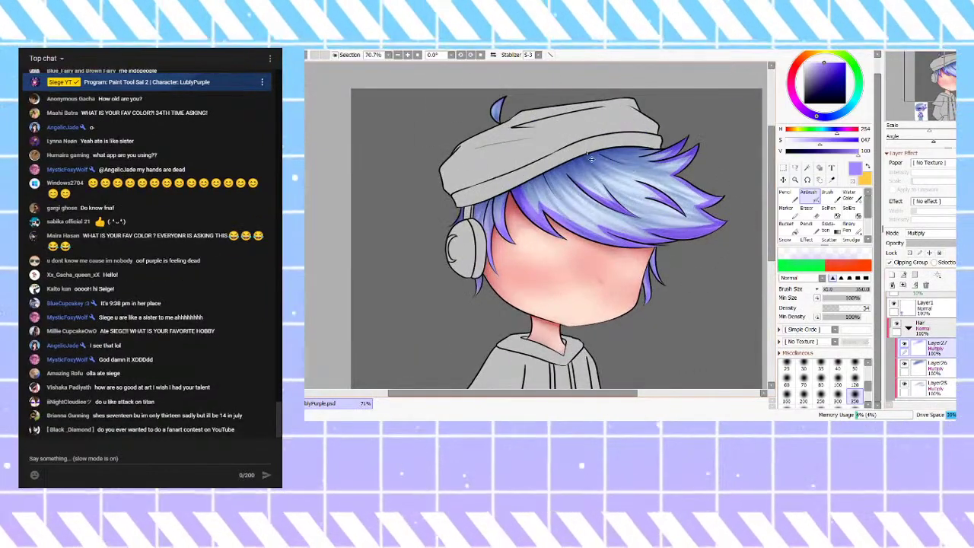
key("ctrl+z")
left_click(803, 379)
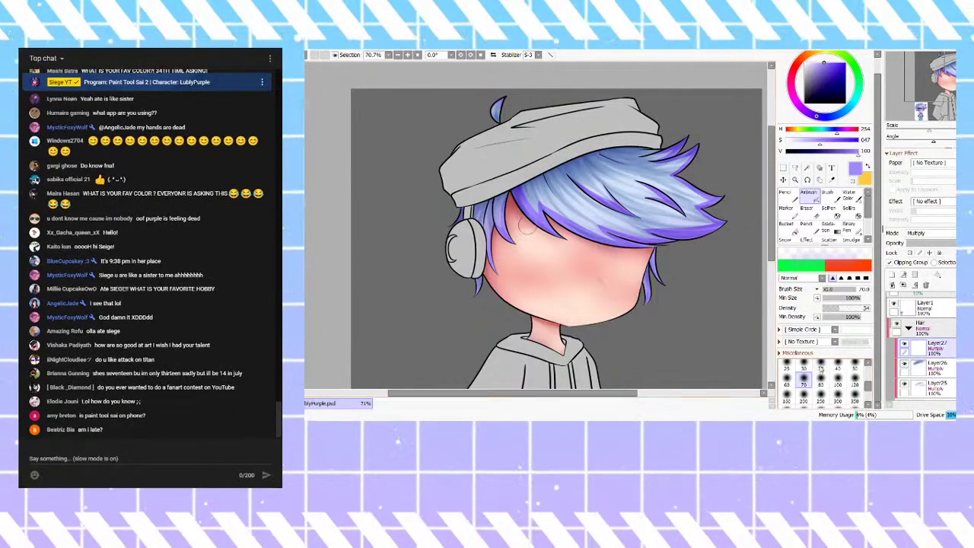
key("bracketright")
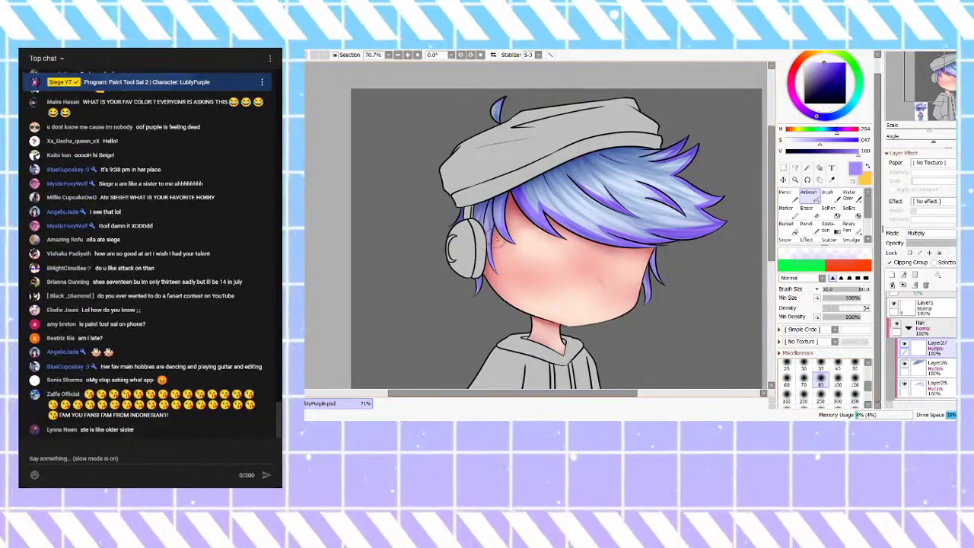
Step: Airbrush soft purple shading over the fringe's purple edge above the forehead on Layer27, checking it up close and from afar
scroll(497, 242, "down", 2)
scroll(495, 186, "up", 5)
scroll(546, 183, "down", 6)
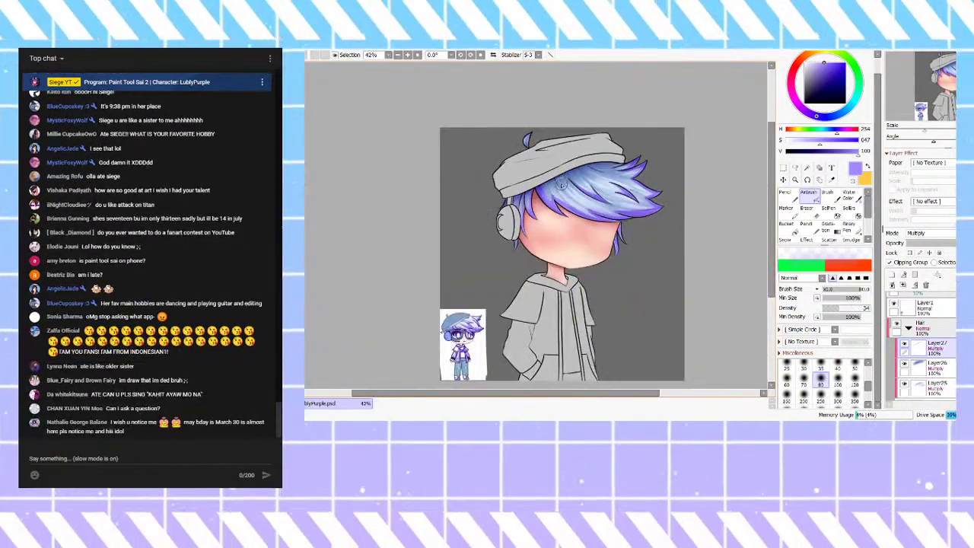
scroll(561, 185, "up", 3)
scroll(552, 182, "down", 3)
scroll(542, 179, "up", 1)
scroll(542, 179, "down", 2)
scroll(620, 179, "up", 3)
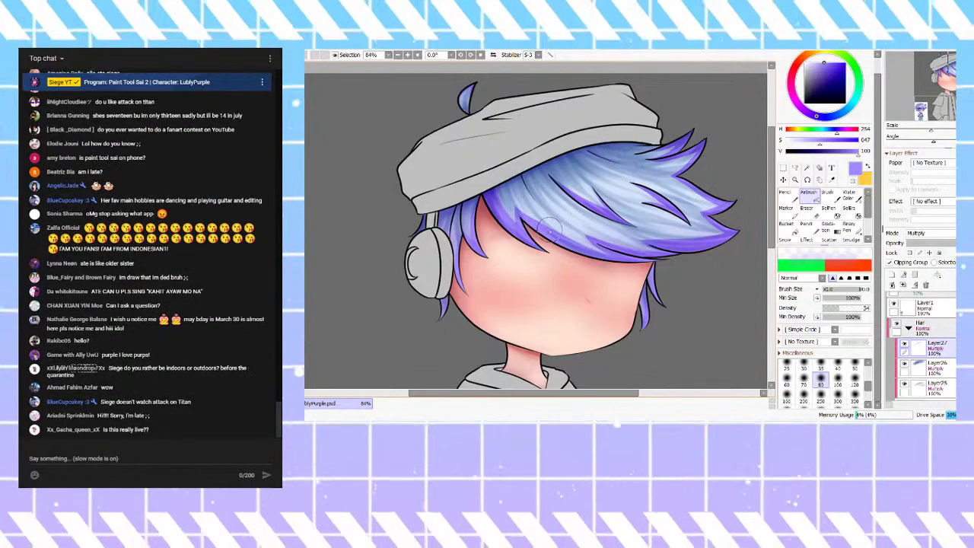
scroll(519, 166, "down", 1)
scroll(391, 233, "down", 1)
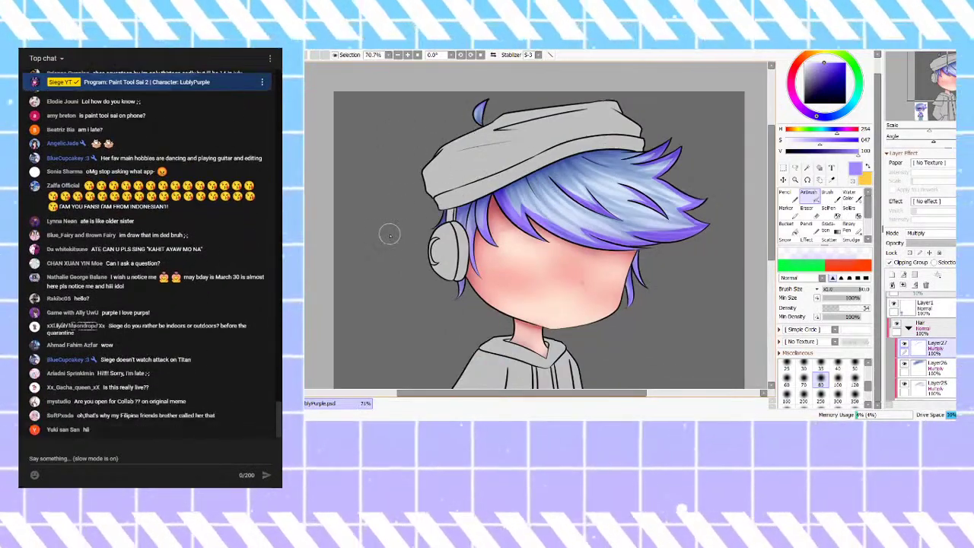
scroll(525, 206, "up", 5)
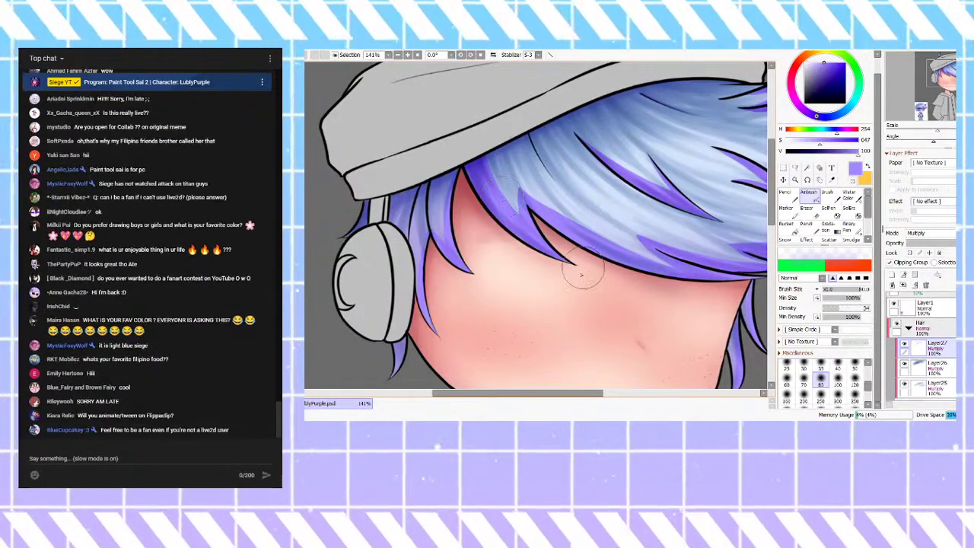
scroll(347, 206, "up", 5)
scroll(348, 207, "down", 3)
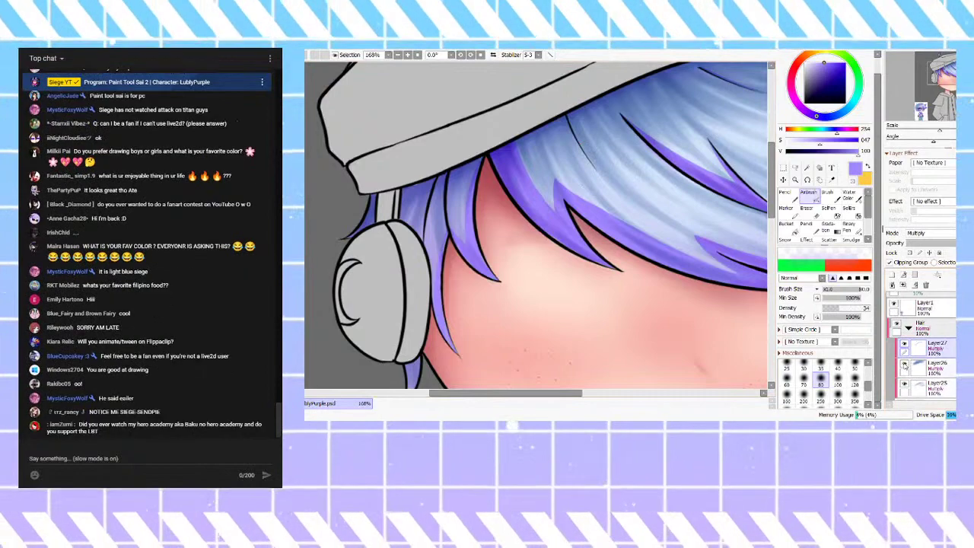
Step: Sample the unshaded lavender of the strands beside the headphone with Layer25, Layer26 and Layer27 temporarily hidden
left_click(904, 366)
left_click(904, 347)
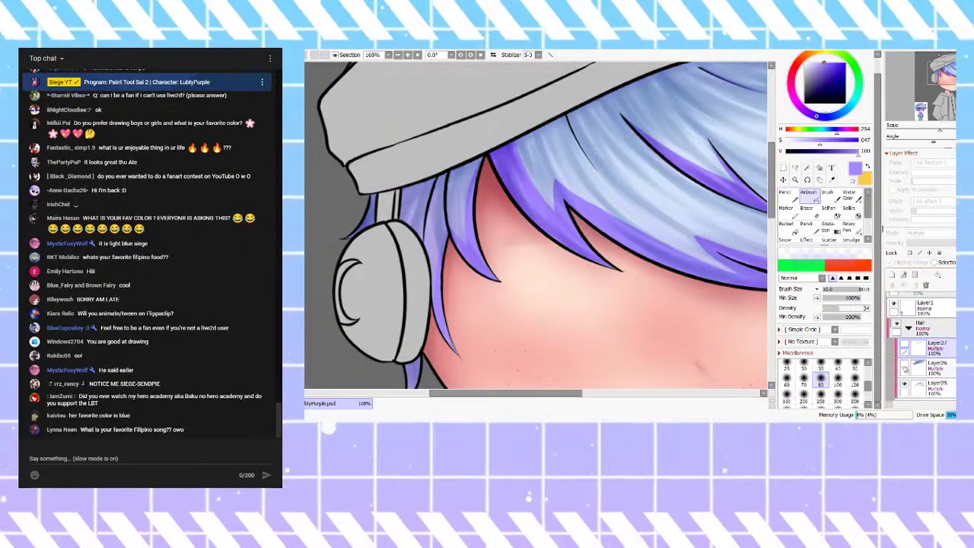
left_click(905, 385)
right_click(466, 175)
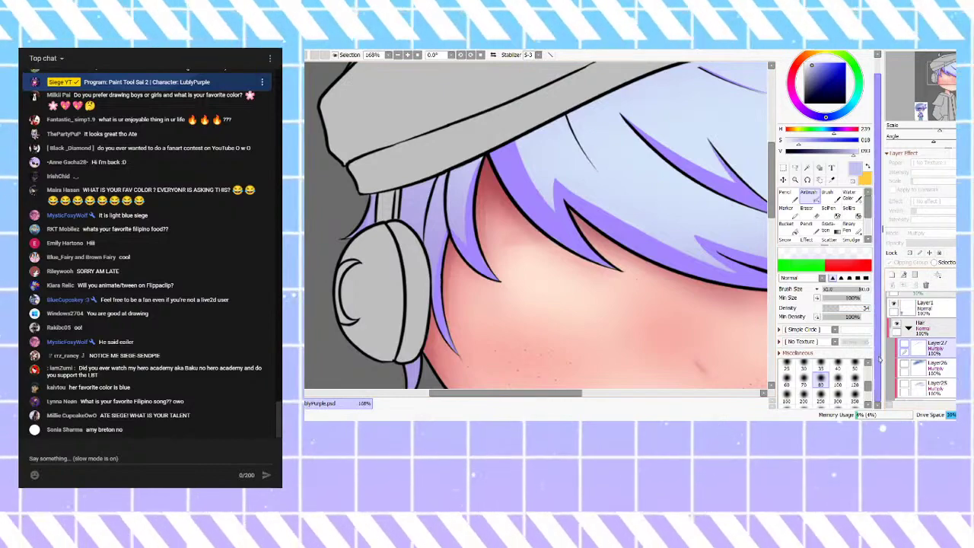
left_click(905, 385)
left_click(905, 365)
left_click(905, 346)
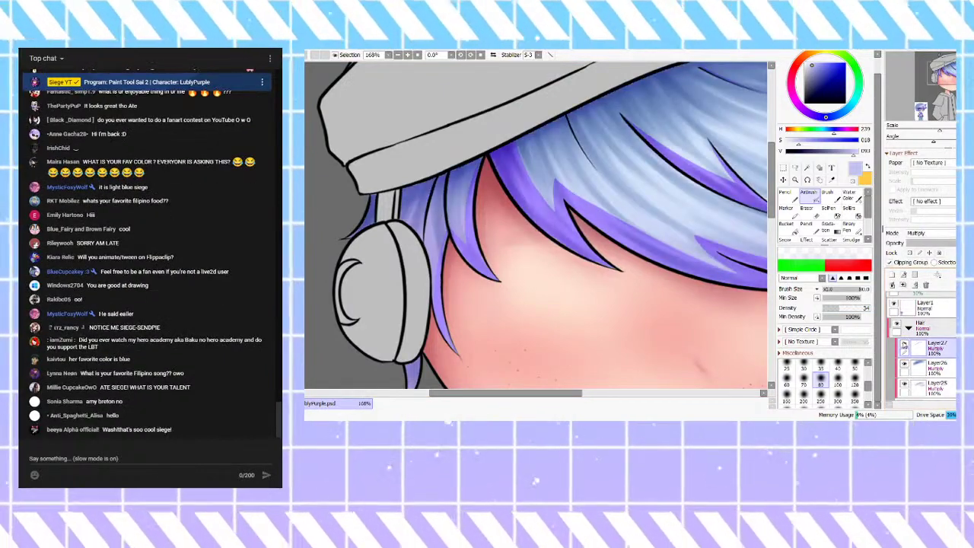
Step: Airbrush a slightly more saturated lavender (S 24, V 96) over the loose strands beside the right cheek on Layer26
scroll(531, 162, "down", 6)
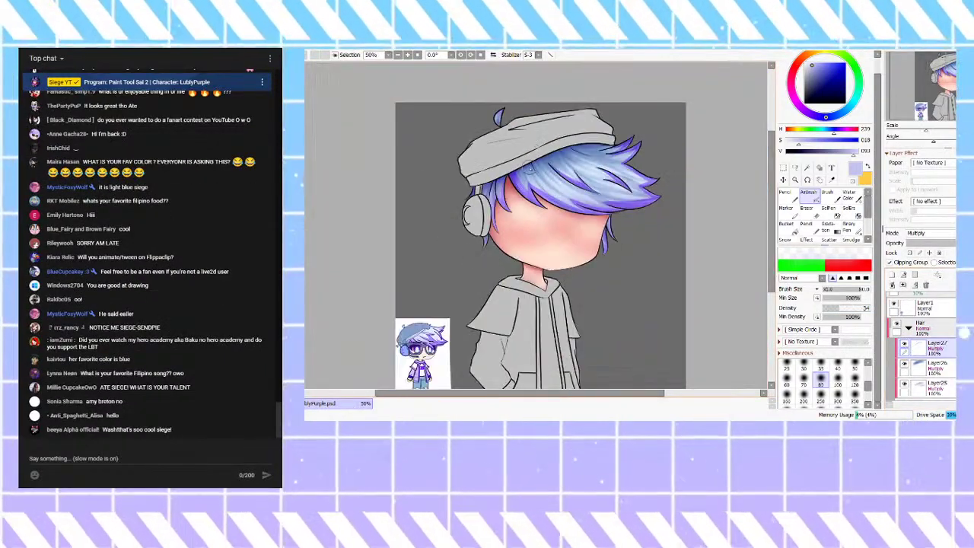
scroll(487, 110, "up", 5)
scroll(508, 133, "down", 4)
scroll(635, 250, "up", 5)
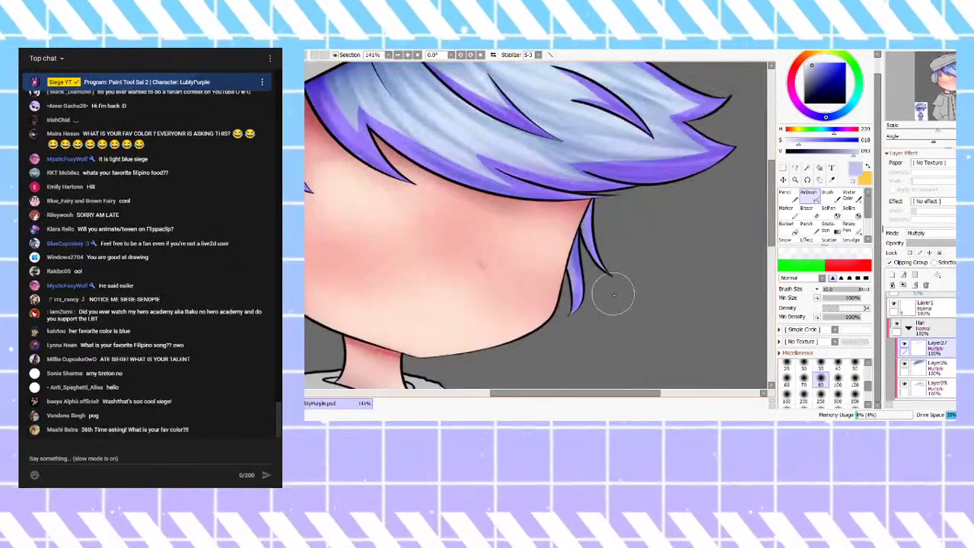
scroll(617, 257, "up", 1)
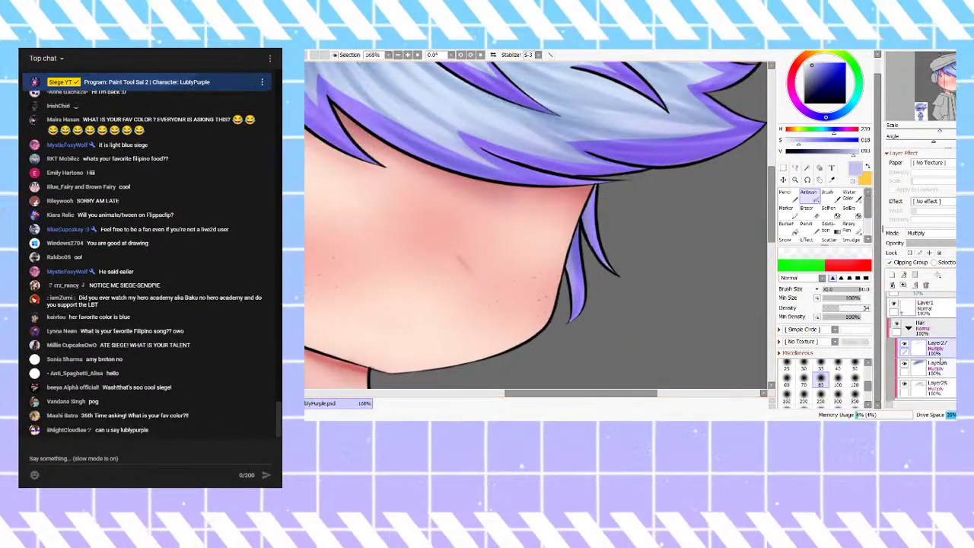
left_click(814, 64)
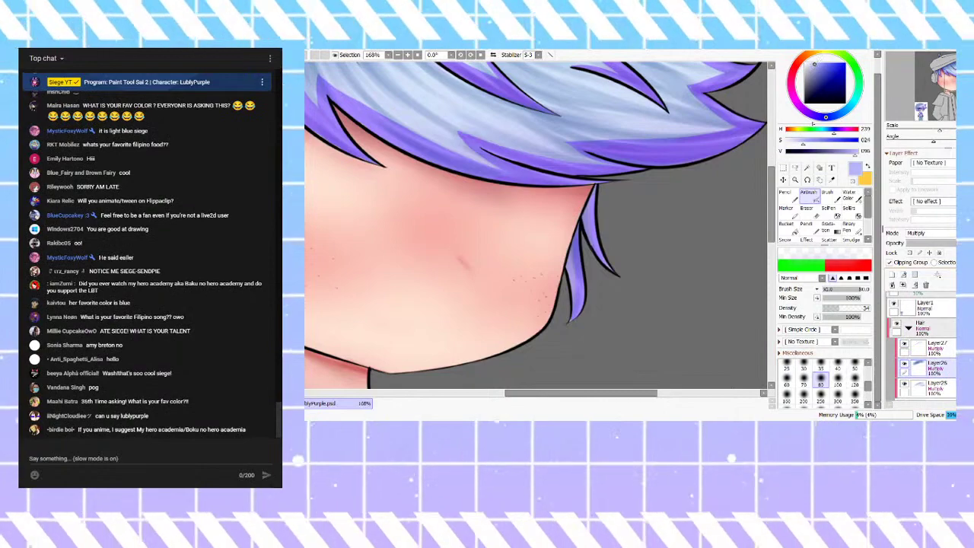
mouse_move(556, 251)
left_mouse_down()
mouse_move(564, 274)
mouse_move(572, 219)
mouse_move(590, 201)
mouse_move(575, 284)
left_mouse_up()
scroll(575, 283, "down", 3)
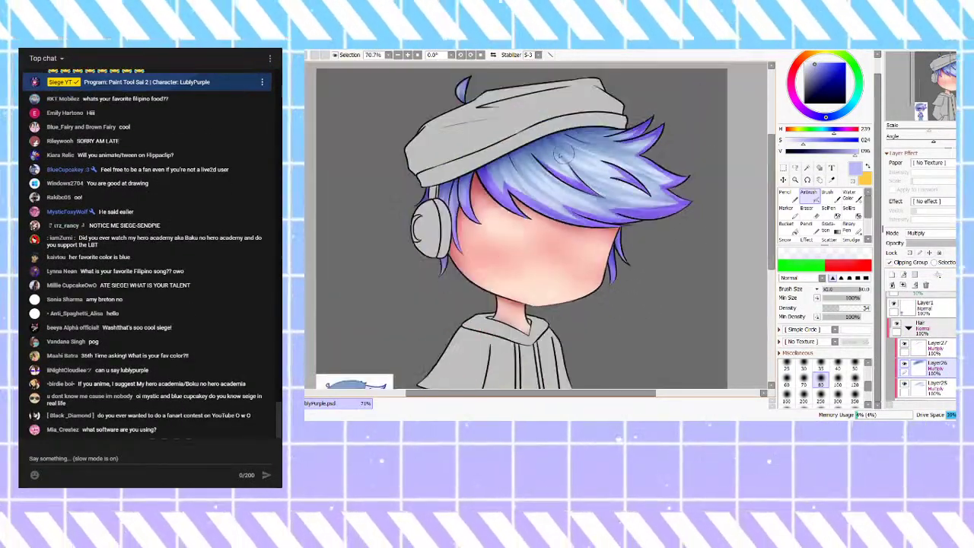
Step: Shade the hair strands around the headphone on Layer26 with the same lavender Airbrush
scroll(420, 266, "up", 2)
mouse_move(476, 249)
left_mouse_down()
mouse_move(474, 156)
mouse_move(483, 239)
mouse_move(478, 114)
mouse_move(439, 149)
left_mouse_up()
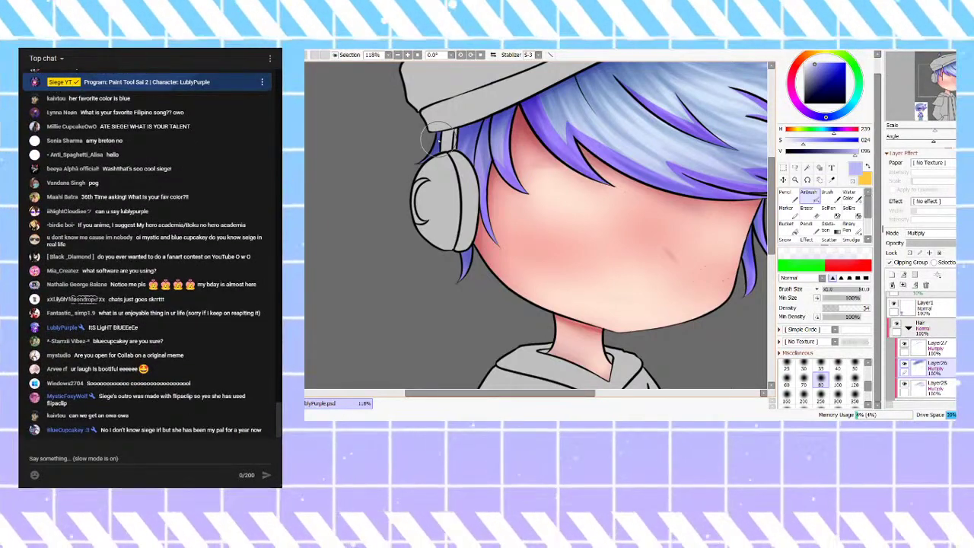
scroll(438, 141, "down", 4)
scroll(578, 285, "up", 3)
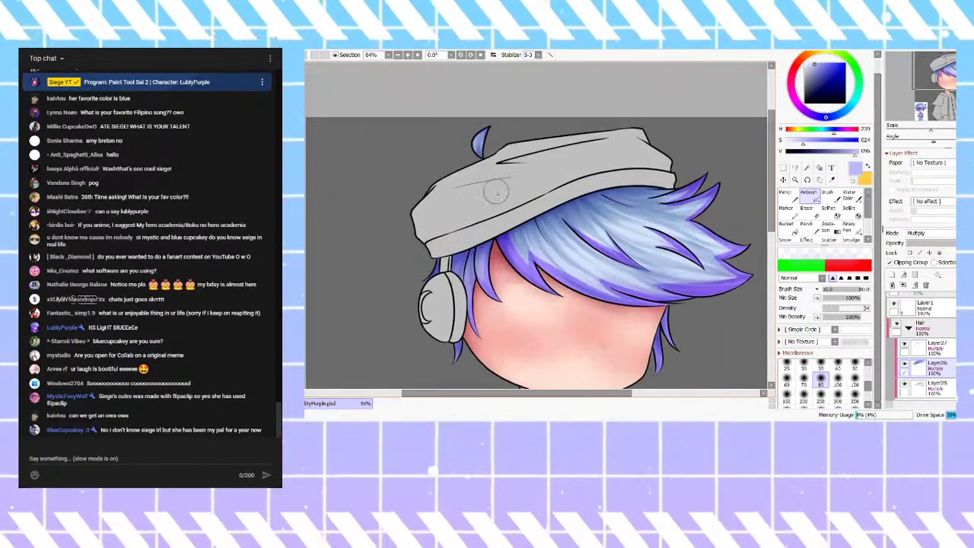
scroll(589, 186, "down", 1)
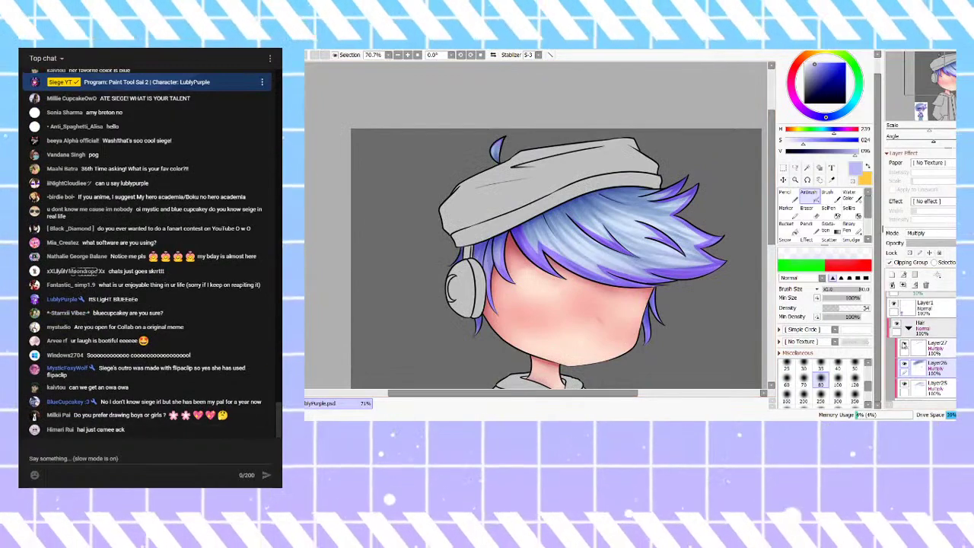
Step: Add a new layer above Layer27, clipped to the hair and set to Overlay, and choose a light purple (H 278, S 33)
left_click(913, 344)
left_click(893, 274)
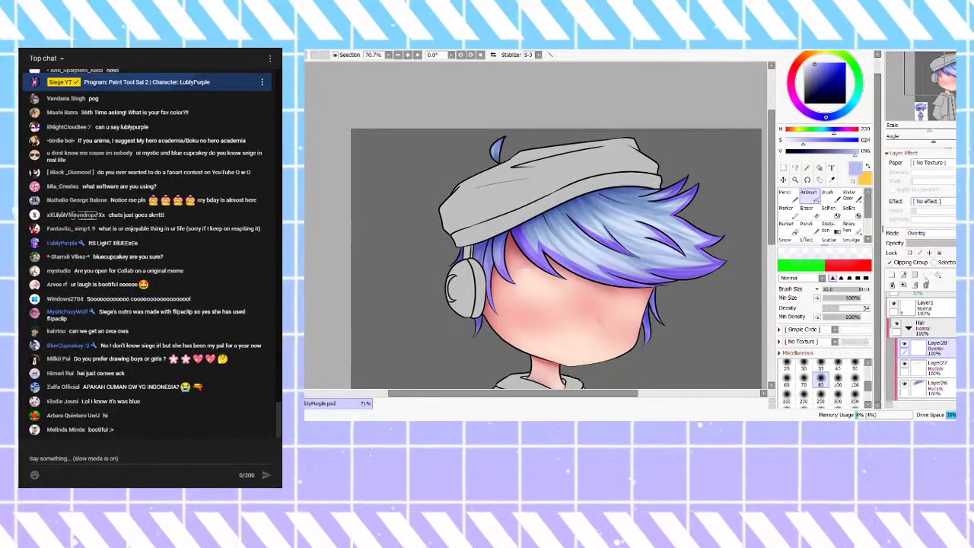
left_click_drag(795, 88, 804, 111)
left_click_drag(820, 68, 818, 62)
Step: Airbrush a vivid purple (S 76, V 94) at size 350 over the fringe's lower edge on Layer28, undoing the paler first stroke
left_click(791, 193)
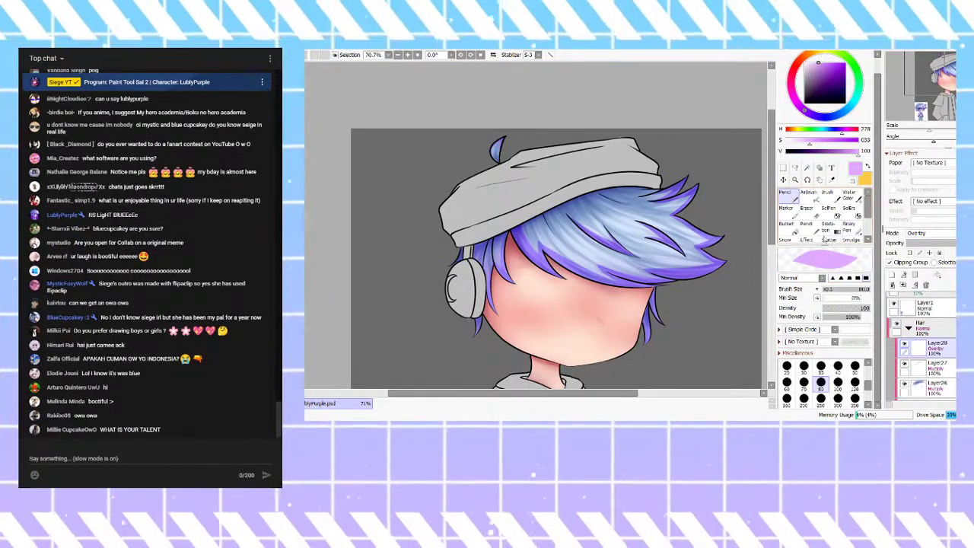
left_click(807, 194)
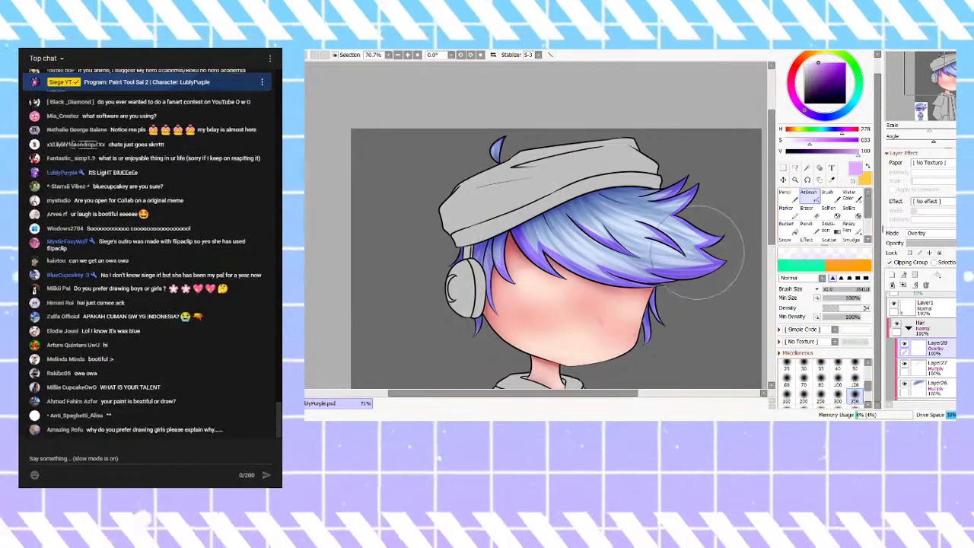
left_click_drag(702, 276, 719, 272)
key("ctrl+z")
left_click_drag(822, 68, 836, 66)
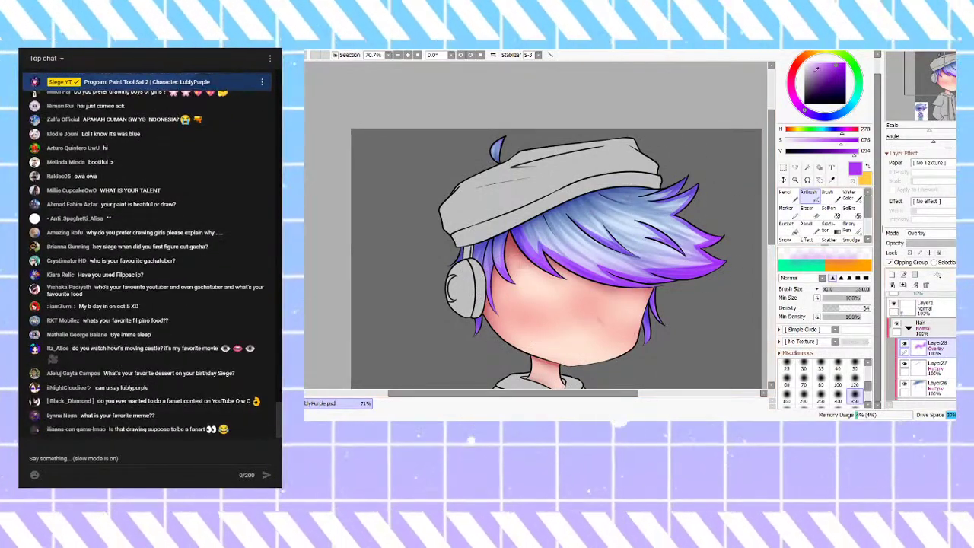
Step: Choose white and the Pencil, and try highlight strokes on the fringe's purple points above the forehead on Layer28
left_click_drag(816, 72, 805, 62)
left_click(788, 196)
scroll(537, 253, "up", 5)
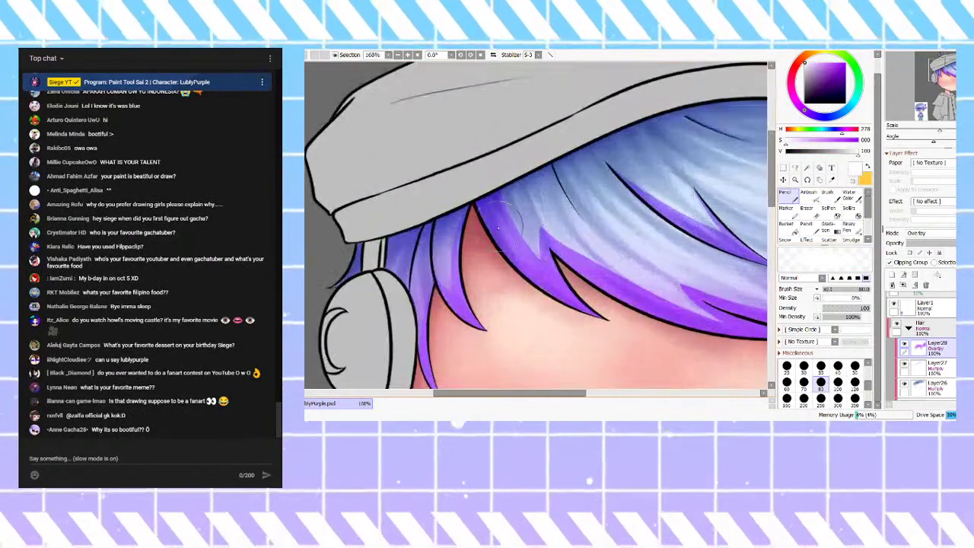
left_click_drag(560, 234, 672, 283)
key("ctrl+z")
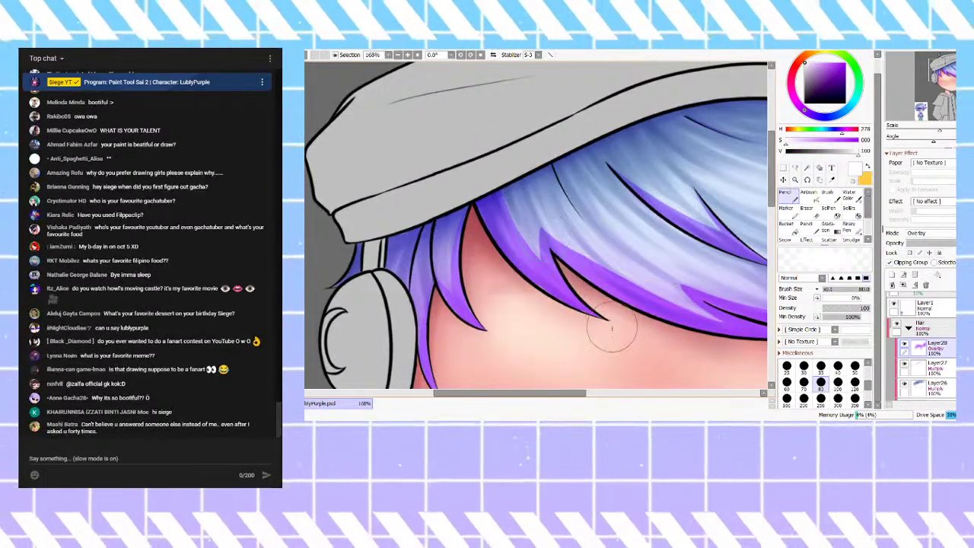
left_click_drag(547, 242, 586, 309)
key("ctrl+z")
Step: Try a thin white rim highlight under the fringe's first purple point and along the neighbouring edge, undoing the strokes
left_click_drag(489, 228, 585, 304)
key("ctrl+z")
left_click_drag(489, 229, 580, 306)
scroll(482, 248, "down", 5)
scroll(582, 264, "up", 4)
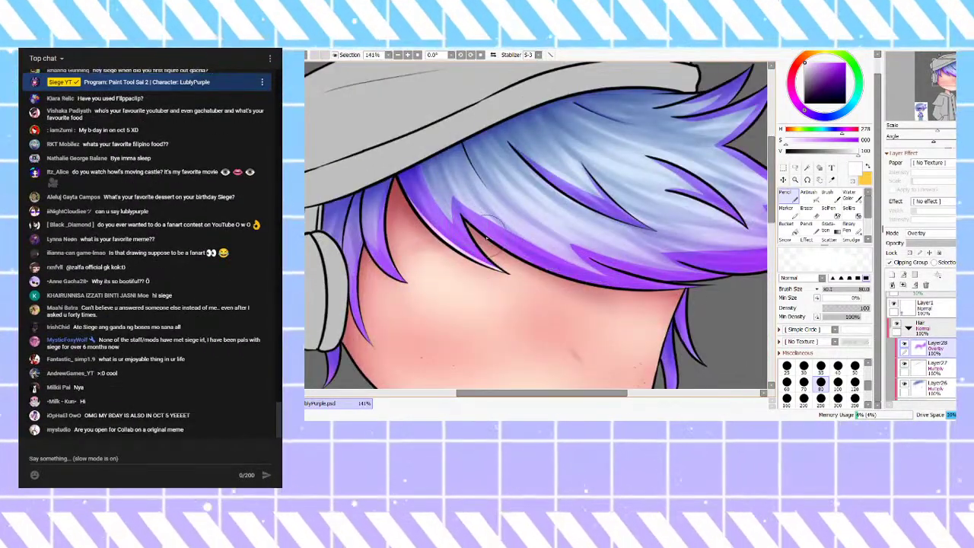
left_click_drag(472, 225, 624, 288)
key("ctrl+z")
key("ctrl+z")
Step: Retry the white rim highlight from the hat brim down to the fringe's first tip, undoing each stroke
left_click_drag(396, 178, 466, 242)
key("ctrl+z")
mouse_move(394, 169)
left_mouse_down()
mouse_move(449, 249)
mouse_move(465, 206)
mouse_move(394, 175)
mouse_move(472, 252)
left_mouse_up()
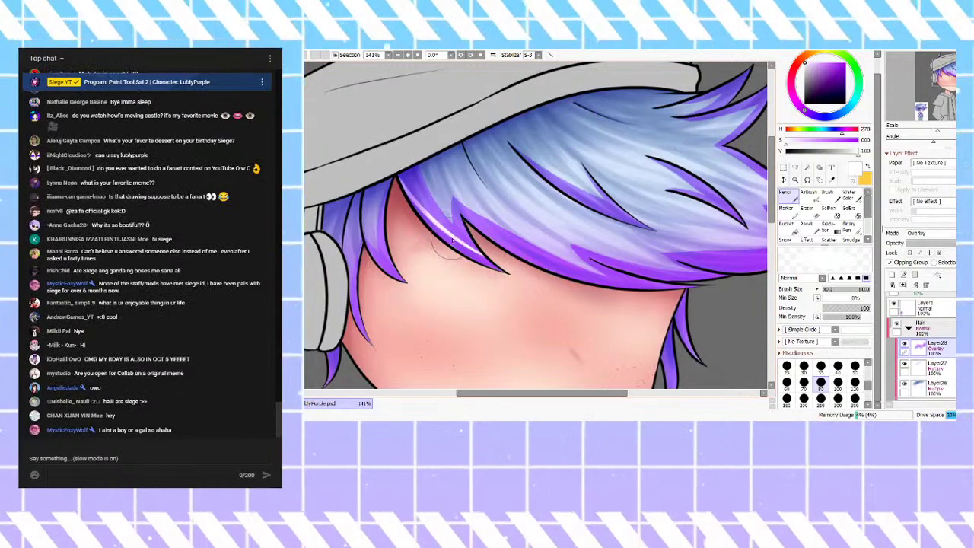
key("ctrl+z")
left_click_drag(393, 166, 536, 287)
key("ctrl+z")
left_click_drag(396, 178, 534, 277)
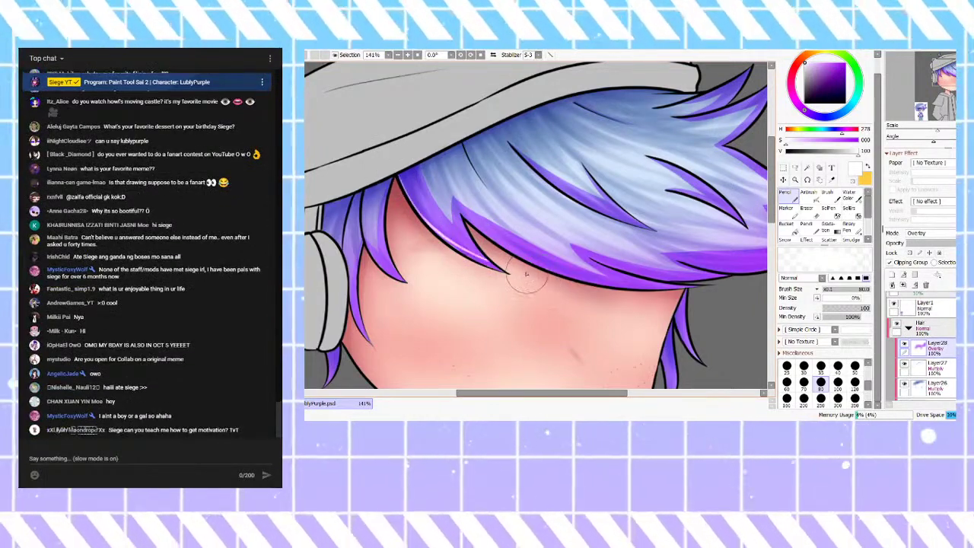
key("ctrl+z")
Step: Draw the white rim highlight along the fringe's lower edge just past its first tip, undoing the unsuitable strokes
left_click_drag(394, 174, 500, 277)
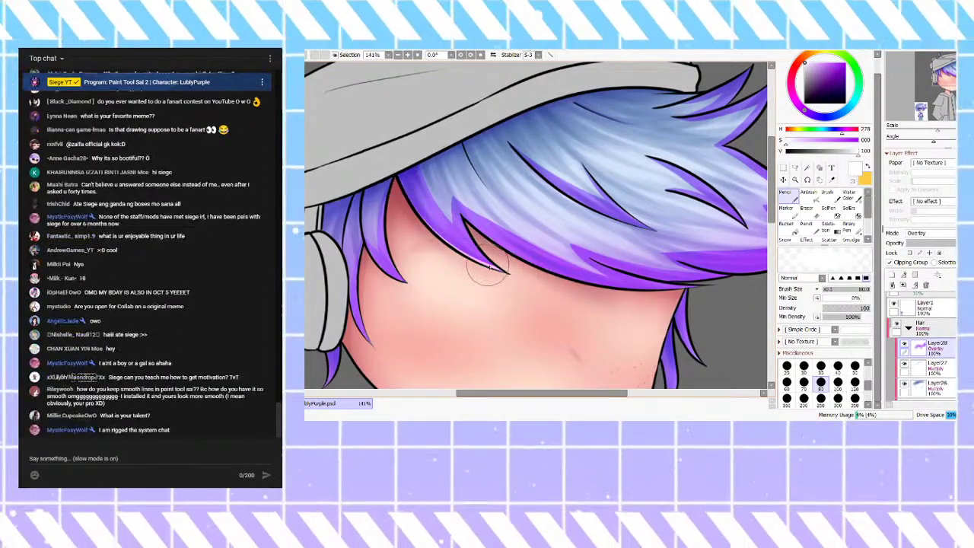
mouse_move(473, 216)
left_mouse_down()
mouse_move(530, 261)
mouse_move(631, 295)
mouse_move(522, 253)
mouse_move(560, 268)
mouse_move(539, 271)
mouse_move(518, 254)
mouse_move(602, 284)
left_mouse_up()
key("ctrl+z")
key("ctrl+z")
left_click_drag(532, 264, 594, 285)
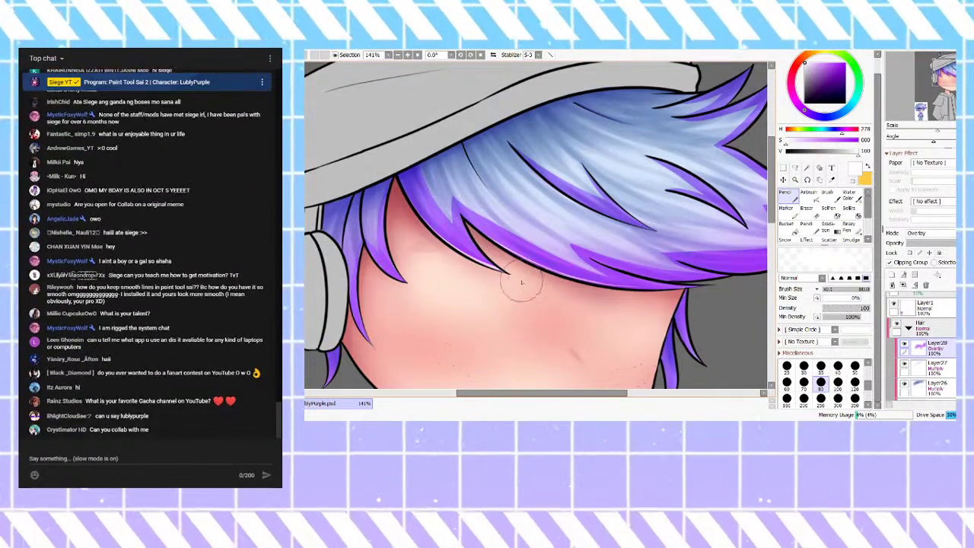
scroll(488, 285, "down", 2)
scroll(559, 263, "up", 3)
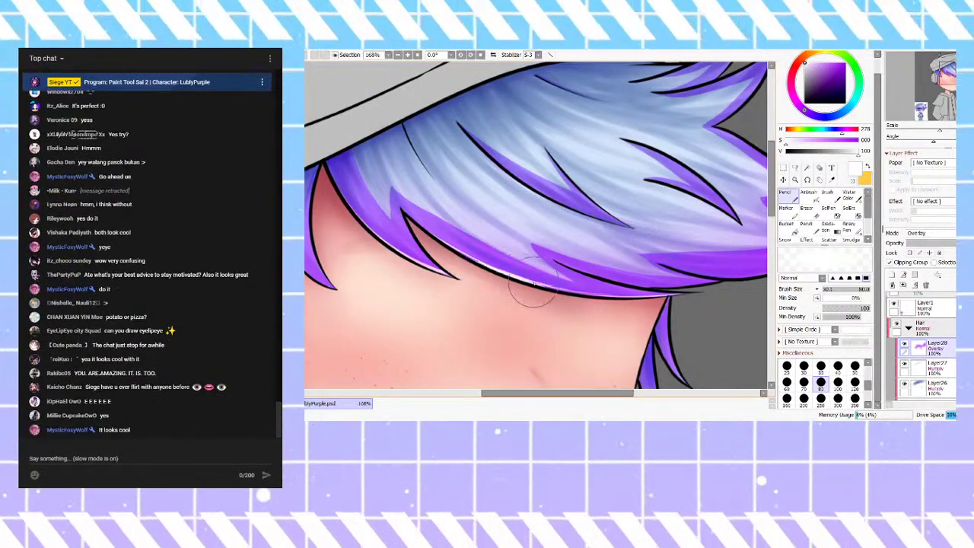
Step: Extend the white highlight along the fringe's lower edge to the right side of the face and redraw it under the first purple point
mouse_move(468, 259)
left_mouse_down()
mouse_move(648, 299)
mouse_move(545, 290)
mouse_move(664, 294)
left_mouse_up()
left_click_drag(589, 294, 673, 294)
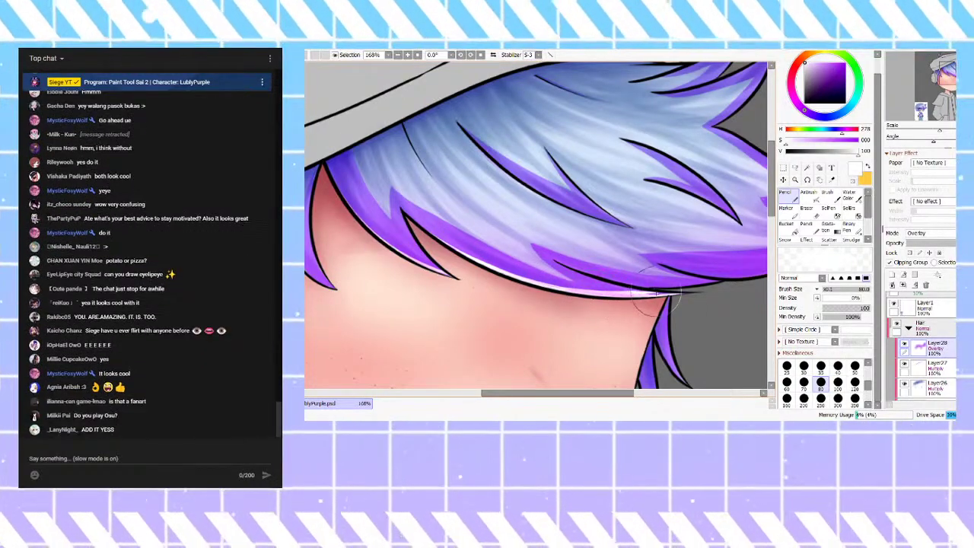
left_click_drag(353, 207, 420, 268)
key("ctrl+z")
left_click_drag(334, 172, 418, 264)
scroll(493, 254, "down", 5)
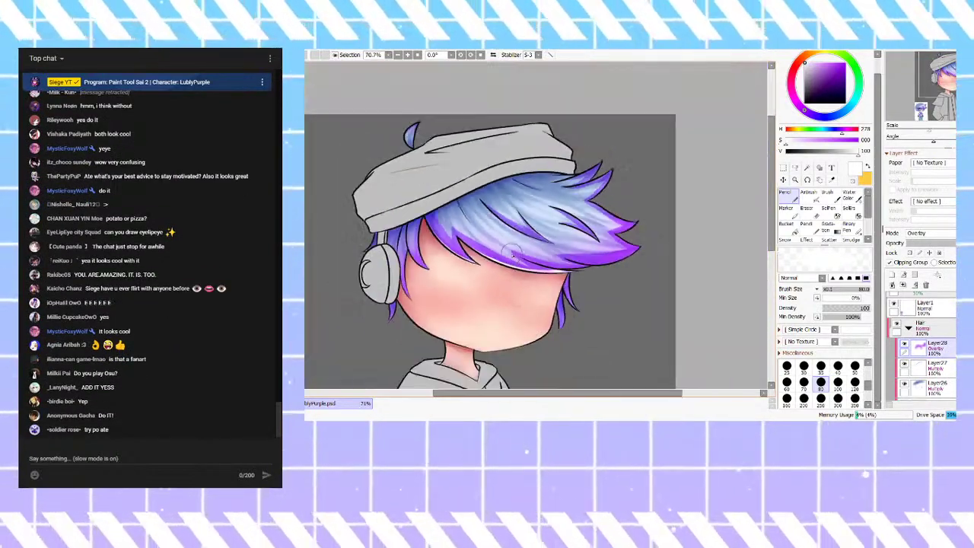
Step: Try a lower opacity on the purple Overlay layer, Layer28, and return it to 100%
scroll(594, 255, "up", 4)
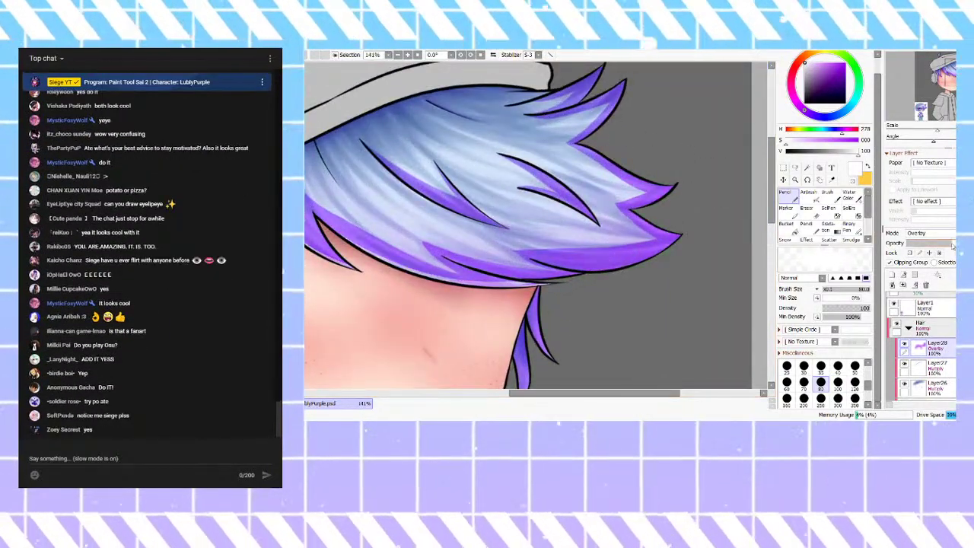
left_click_drag(908, 242, 955, 242)
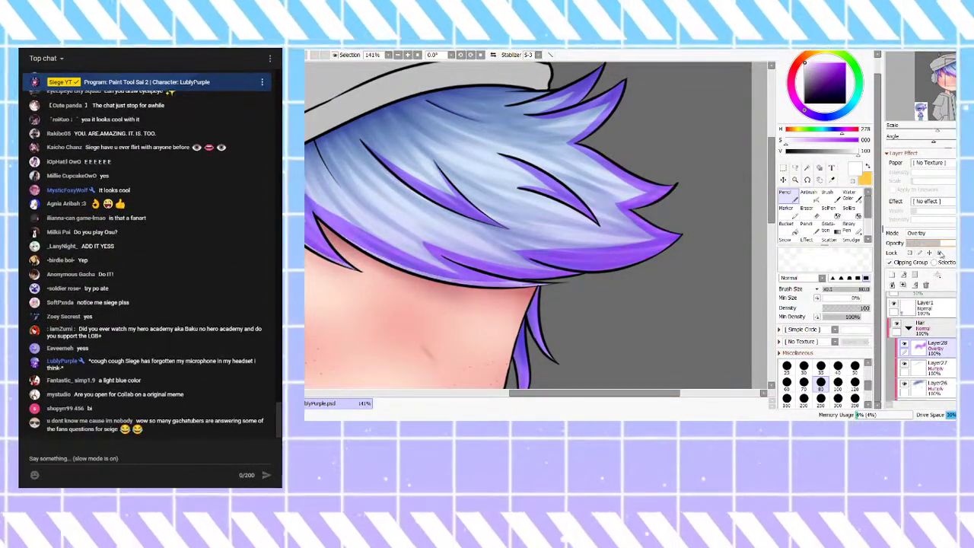
scroll(611, 222, "down", 5)
scroll(611, 222, "up", 3)
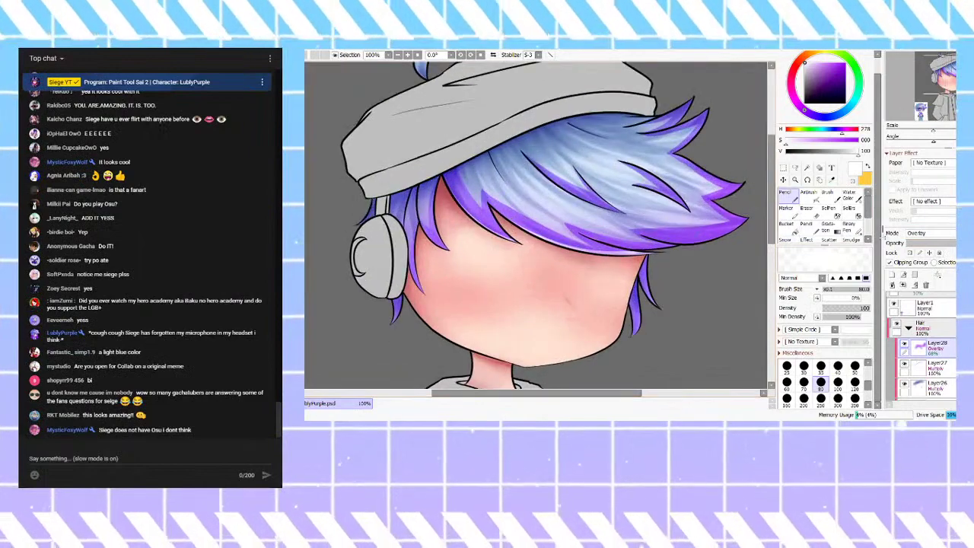
left_click_drag(942, 243, 956, 243)
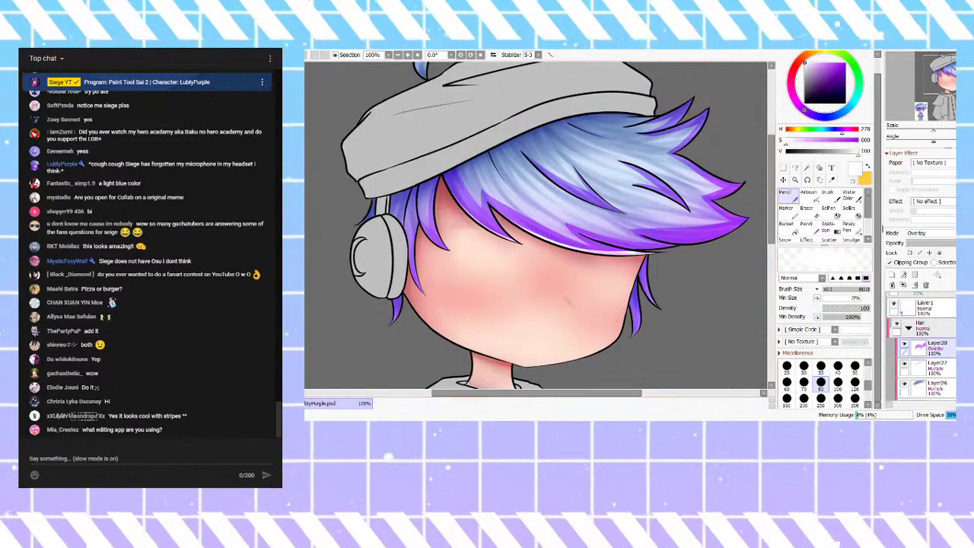
Step: Create a new layer above Layer5, pick black from the line art as the colour, and show the Eye folder
scroll(546, 199, "down", 2)
scroll(445, 240, "up", 2)
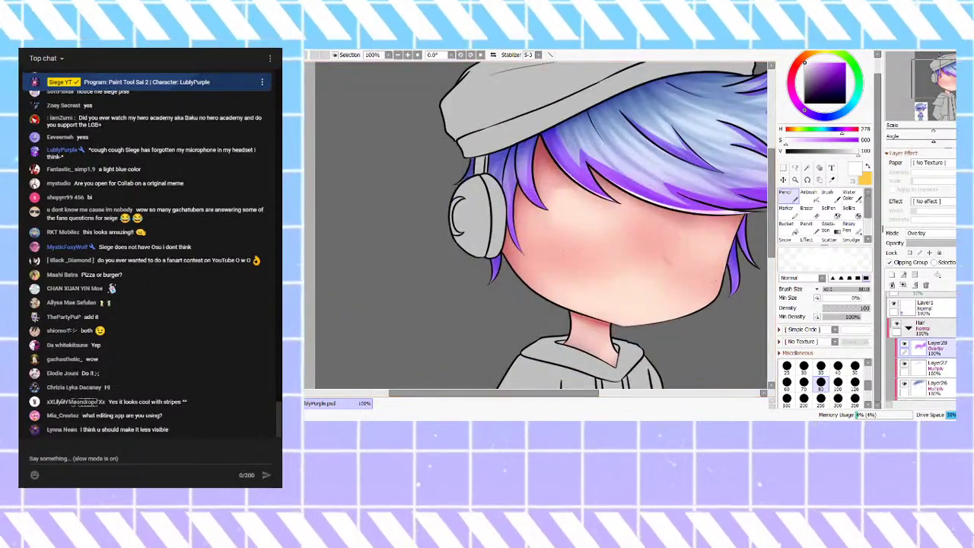
scroll(946, 303, "up", 3)
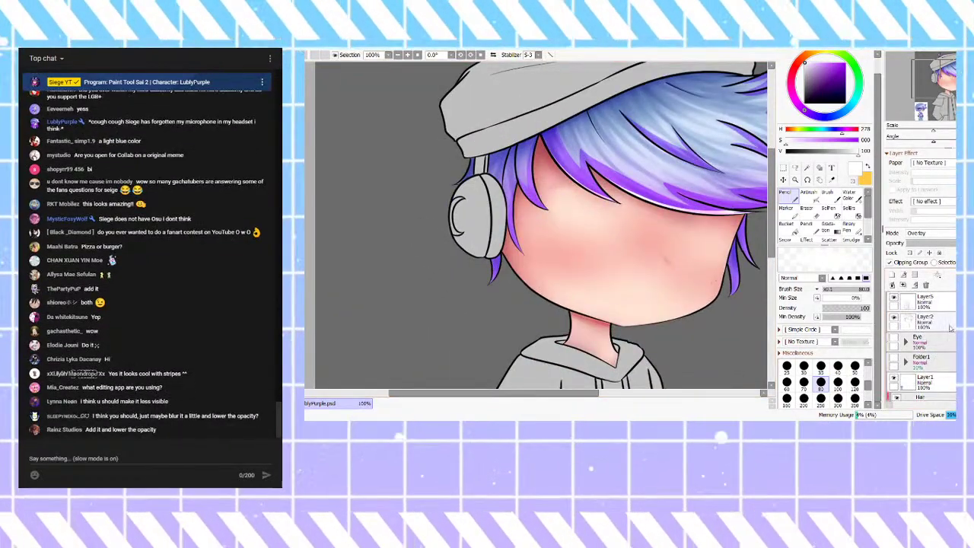
left_click(950, 319)
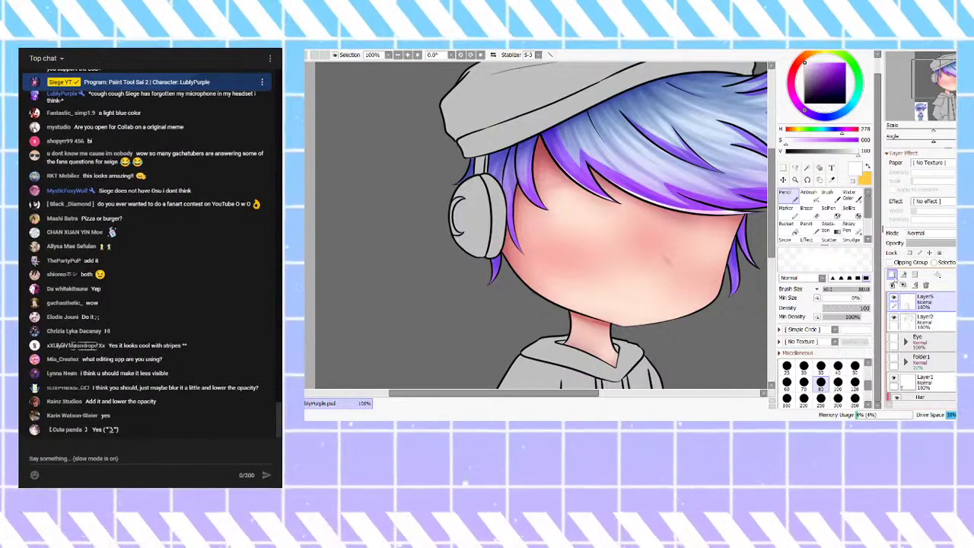
left_click(892, 276)
right_click(542, 143)
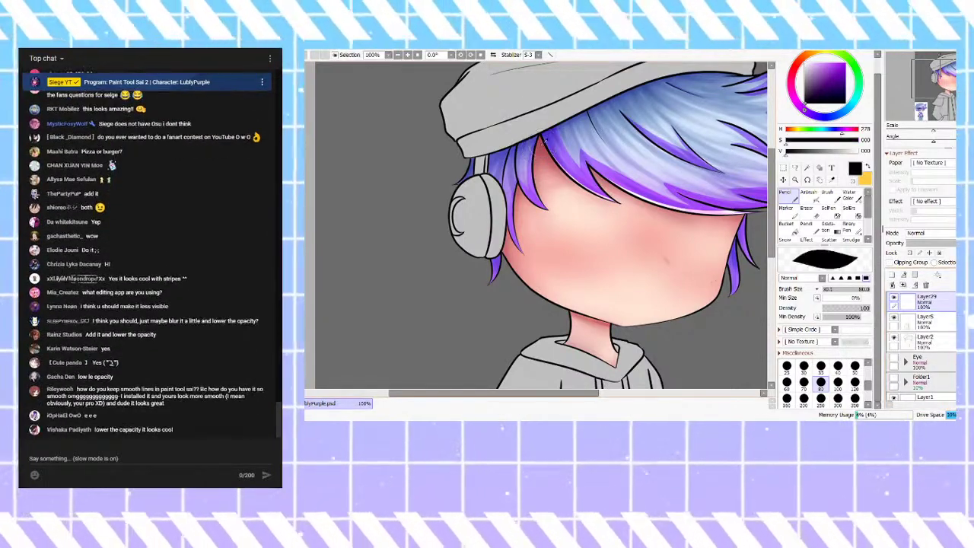
scroll(919, 346, "down", 1)
left_click(897, 338)
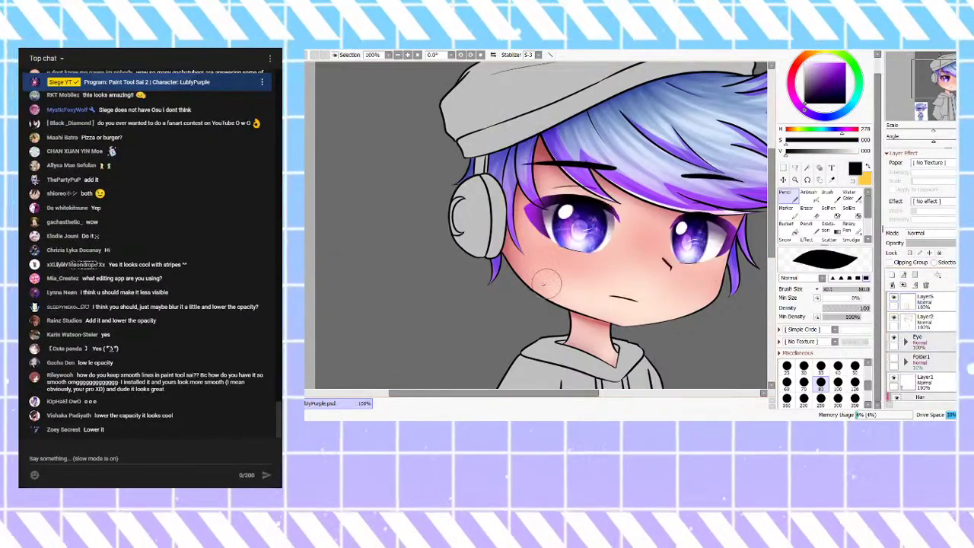
Step: Try a thin black line from the jaw across the lower cheek on Layer29
scroll(518, 285, "up", 3)
scroll(943, 339, "up", 1)
left_click(948, 327)
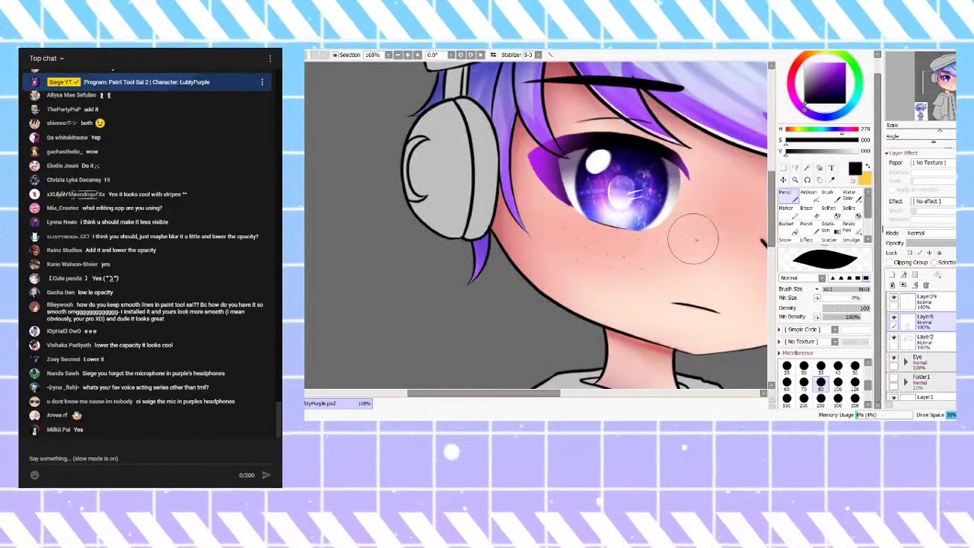
left_click(923, 300)
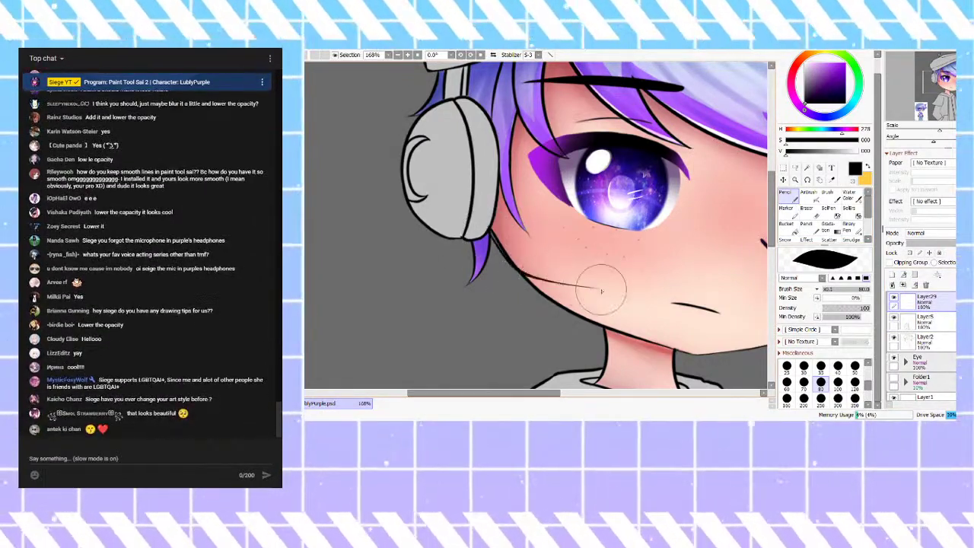
Step: Group Layer5 and Layer2 into a new folder, lower its opacity to about half, and make Layer29 the active layer
left_click(932, 324)
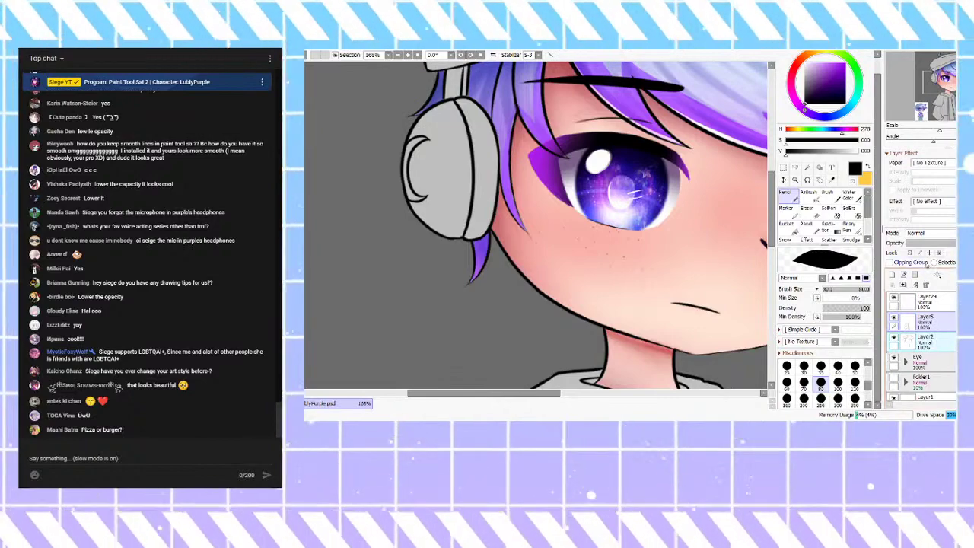
left_click(915, 275)
left_click(906, 322)
left_click(937, 322)
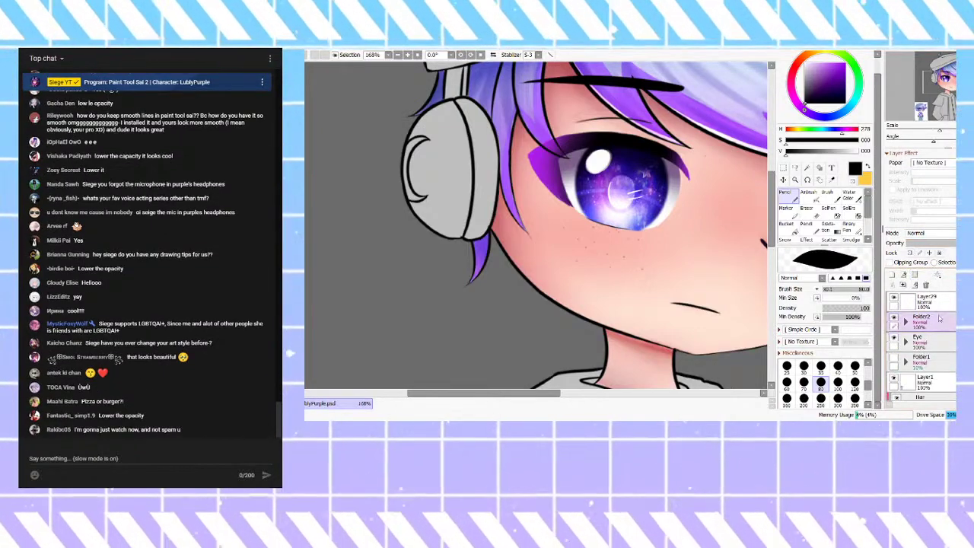
mouse_move(939, 243)
left_mouse_down()
mouse_move(930, 242)
mouse_move(953, 243)
mouse_move(935, 242)
left_mouse_up()
left_click(929, 302)
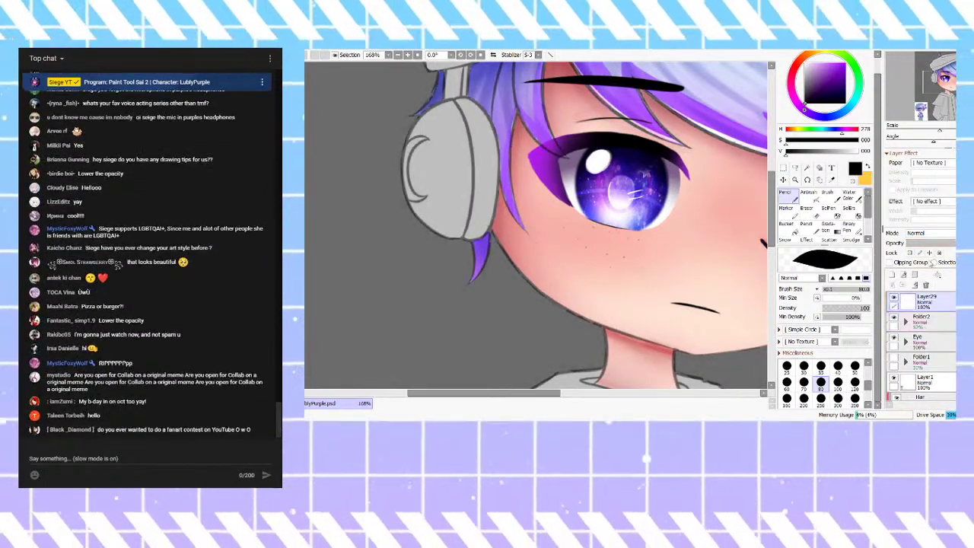
Step: Set the Pencil size to 40 and try a black microphone arm line from the headphone along the jaw, undoing each stroke
scroll(497, 244, "up", 5)
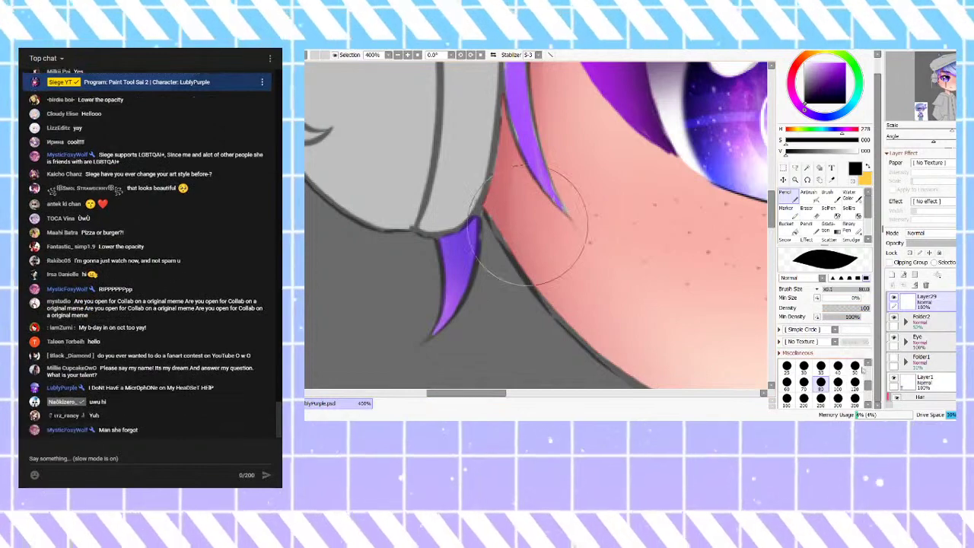
left_click(838, 365)
scroll(609, 187, "down", 4)
scroll(609, 186, "down", 4)
scroll(549, 271, "up", 4)
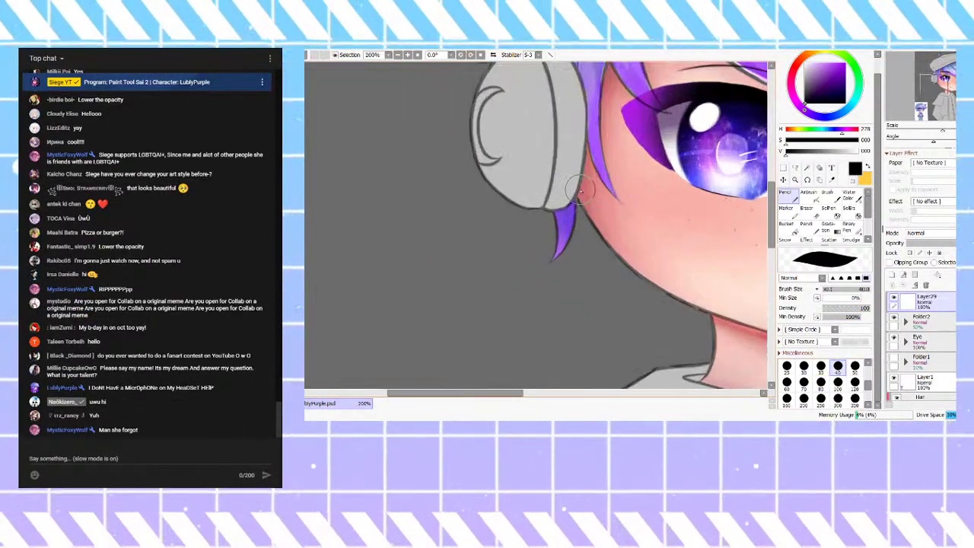
left_click_drag(581, 215, 689, 274)
key("ctrl+z")
left_click_drag(580, 198, 687, 279)
key("ctrl+z")
left_click_drag(579, 195, 690, 277)
key("ctrl+z")
mouse_move(577, 196)
left_mouse_down()
mouse_move(631, 261)
mouse_move(707, 303)
left_mouse_up()
key("ctrl+z")
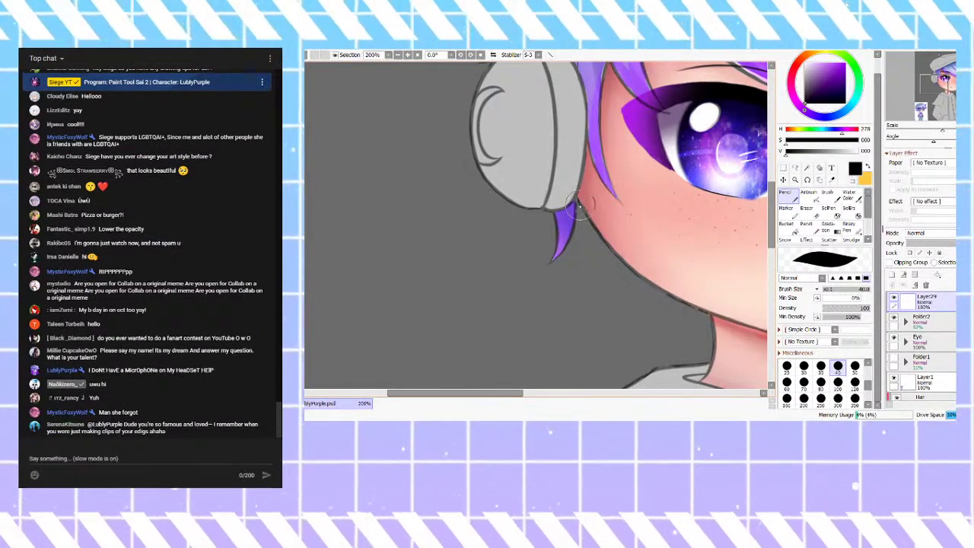
Step: Retry the microphone arm line from beneath the ear cup down the jawline, undoing both strokes
mouse_move(570, 201)
left_mouse_down()
mouse_move(629, 271)
mouse_move(708, 308)
left_mouse_up()
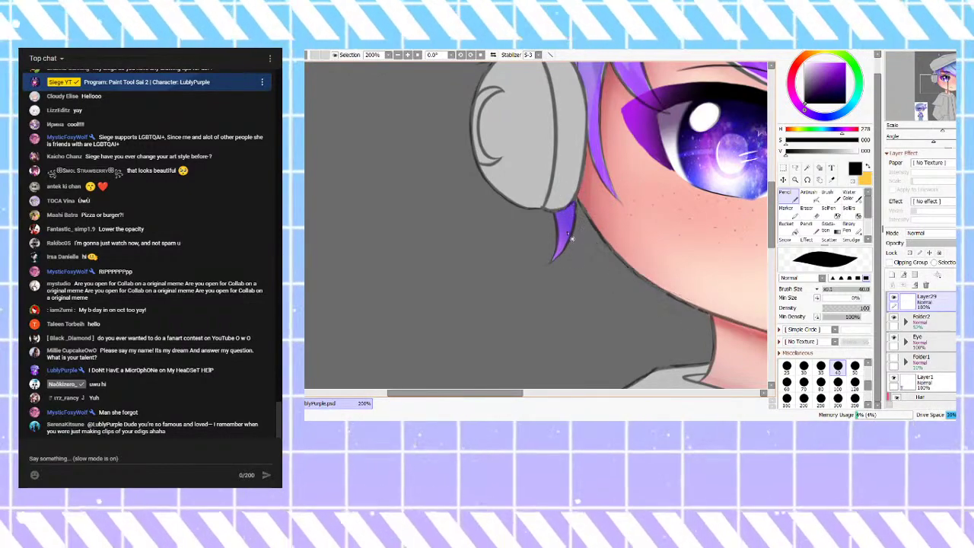
key("ctrl+z")
mouse_move(572, 200)
left_mouse_down()
mouse_move(602, 251)
mouse_move(698, 297)
left_mouse_up()
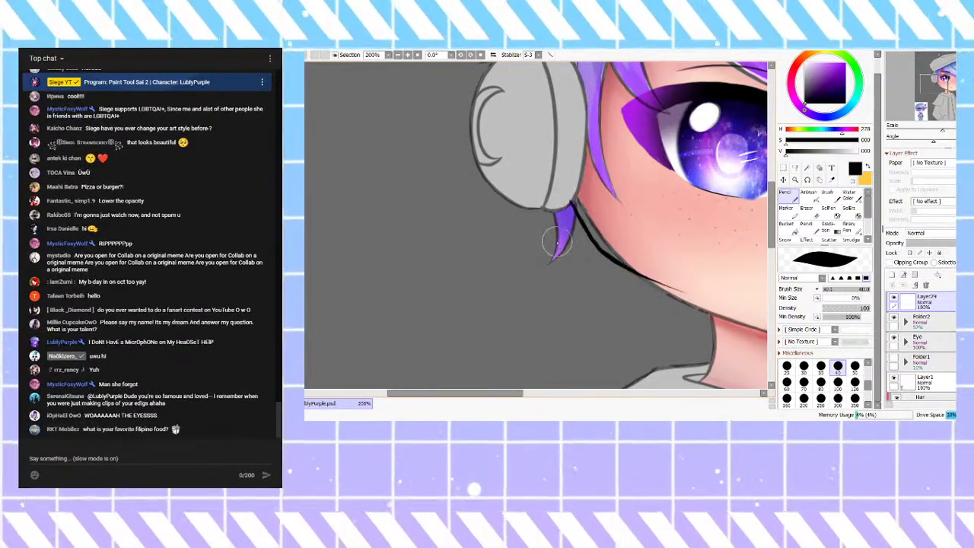
scroll(558, 242, "down", 2)
scroll(624, 255, "up", 3)
key("ctrl+z")
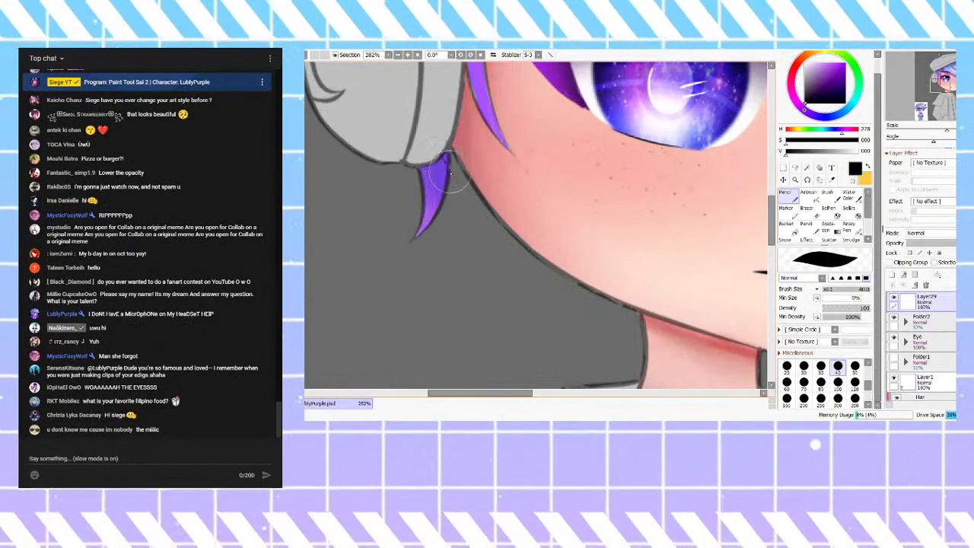
Step: Draw the thick black lower line of the microphone arm from under the ear cup along the jaw, undoing unsuitable strokes
left_click_drag(445, 156, 567, 250)
key("ctrl+z")
mouse_move(448, 159)
left_mouse_down()
mouse_move(493, 223)
mouse_move(609, 257)
left_mouse_up()
key("ctrl+z")
mouse_move(448, 156)
left_mouse_down()
mouse_move(480, 194)
mouse_move(620, 290)
mouse_move(643, 323)
left_mouse_up()
key("ctrl+z")
mouse_move(449, 157)
left_mouse_down()
mouse_move(464, 200)
mouse_move(570, 279)
mouse_move(626, 279)
left_mouse_up()
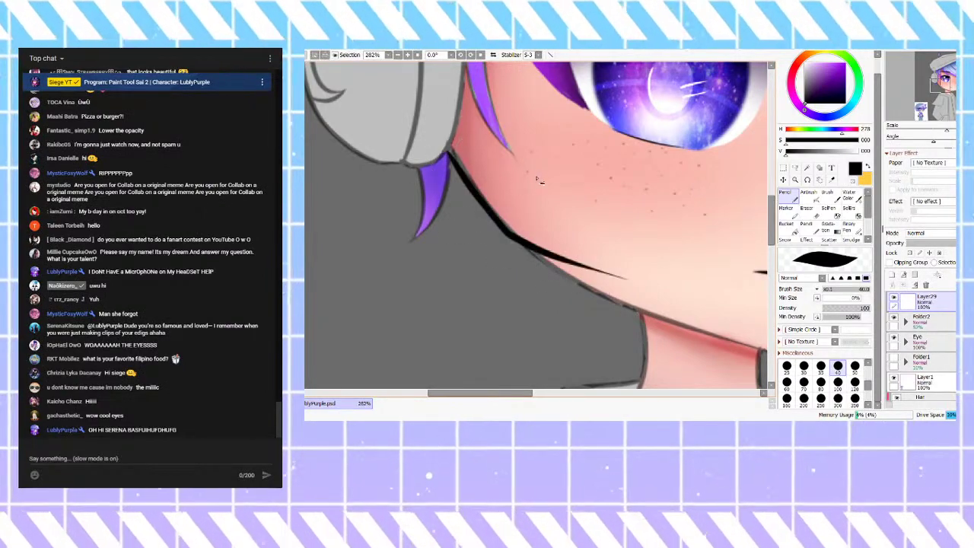
Step: Duplicate the arm line onto its own layer, shift the copy slightly up onto the cheek, and adjust its end with a freeform transform
key("ctrl+shift+n")
key("ctrl+t")
left_click_drag(526, 216, 536, 204)
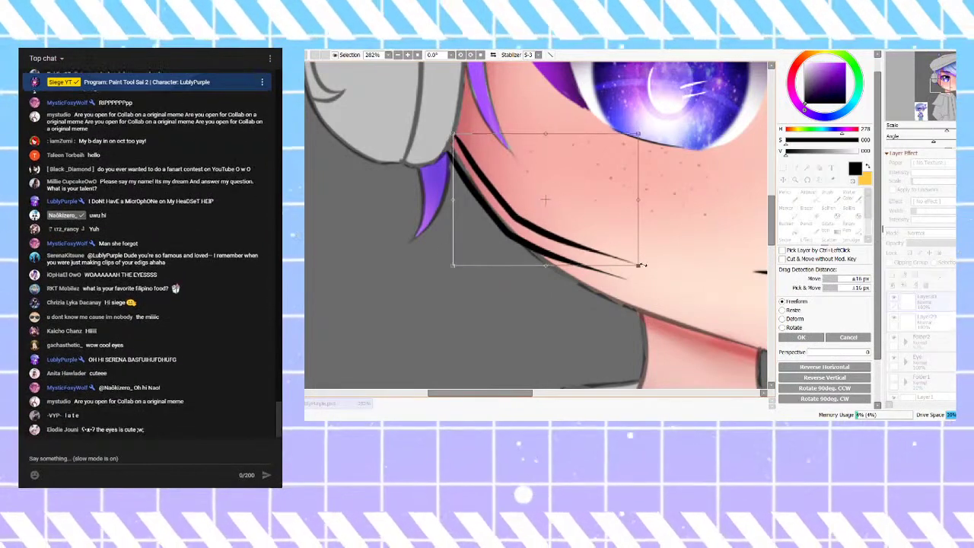
left_click_drag(647, 272, 649, 279)
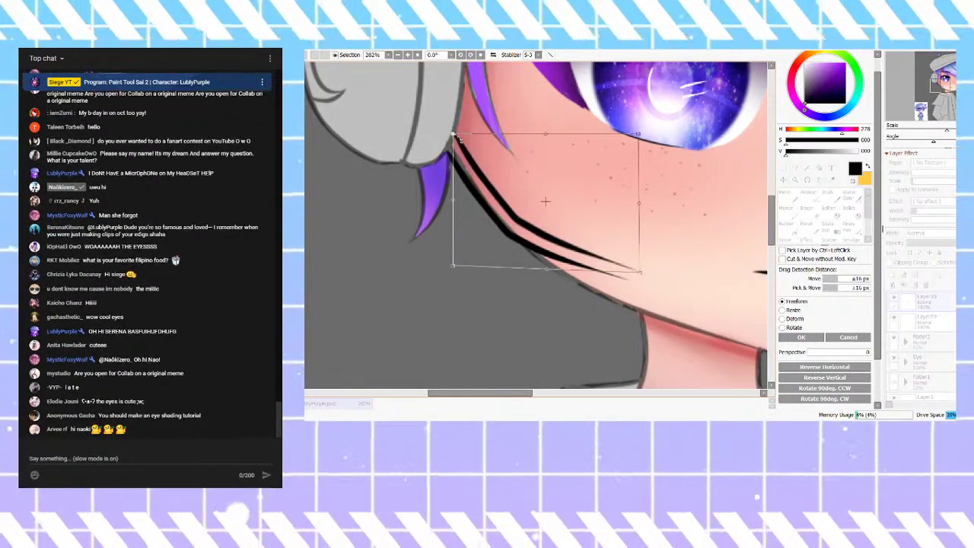
key("Return")
Step: Merge the duplicated arm line down into Layer29 and trim the lower line's tip with the Eraser
key("e")
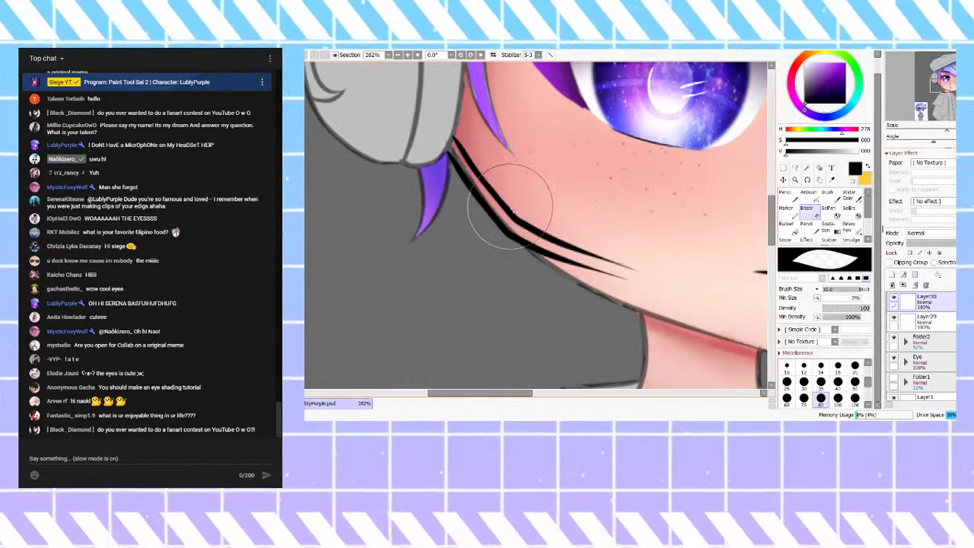
scroll(559, 232, "down", 6)
scroll(564, 224, "up", 4)
scroll(487, 190, "up", 3)
scroll(522, 156, "down", 4)
scroll(573, 251, "up", 4)
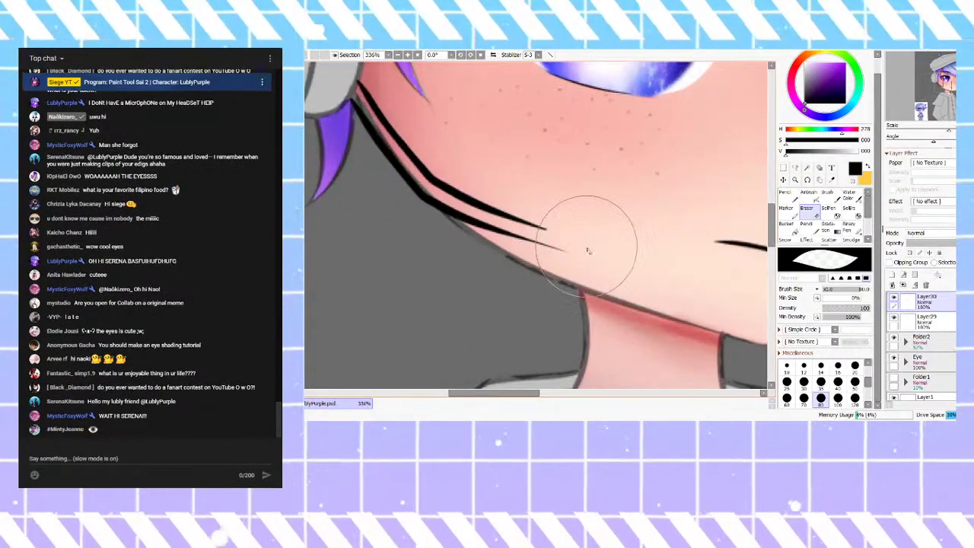
left_click(905, 284)
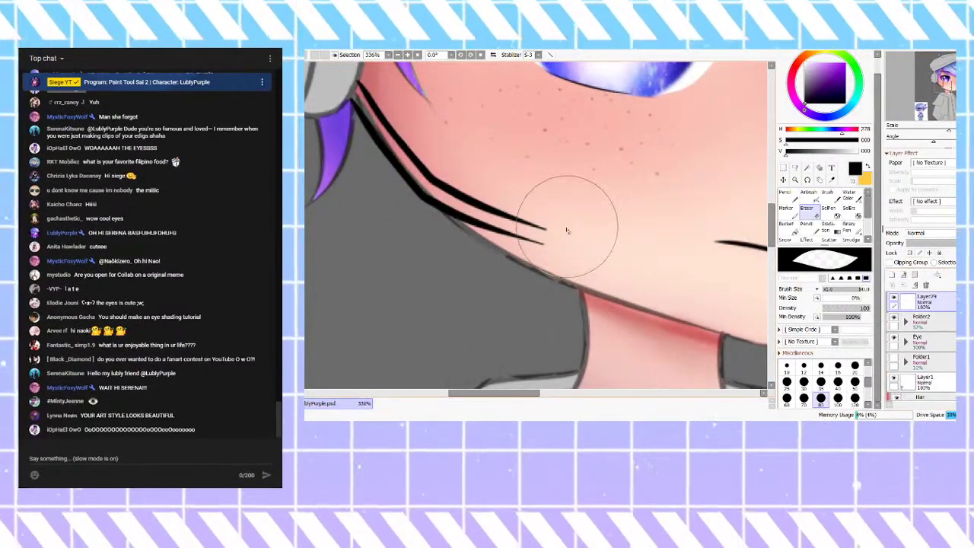
left_click_drag(561, 255, 557, 266)
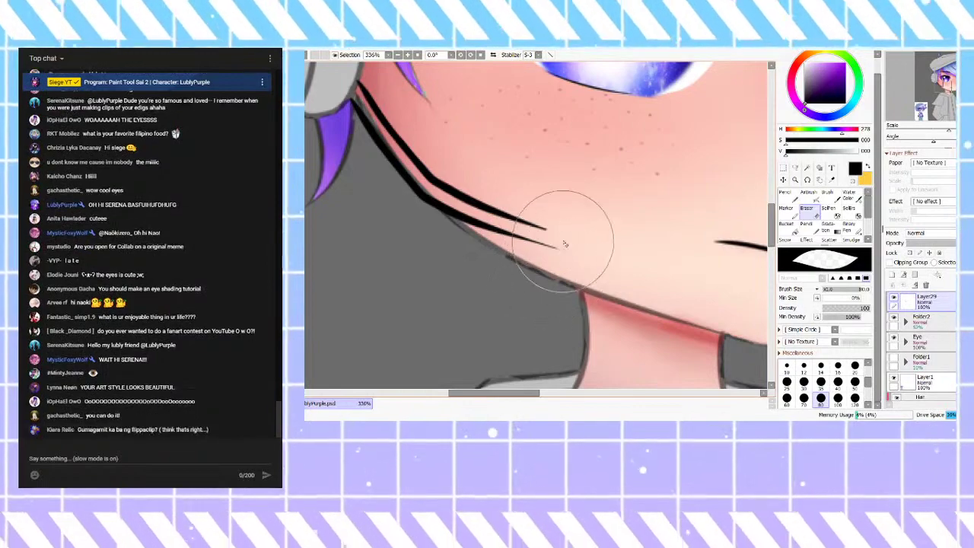
Step: Close the open end of the microphone arm with a short black Pencil line and erase the excess below it
left_click(790, 198)
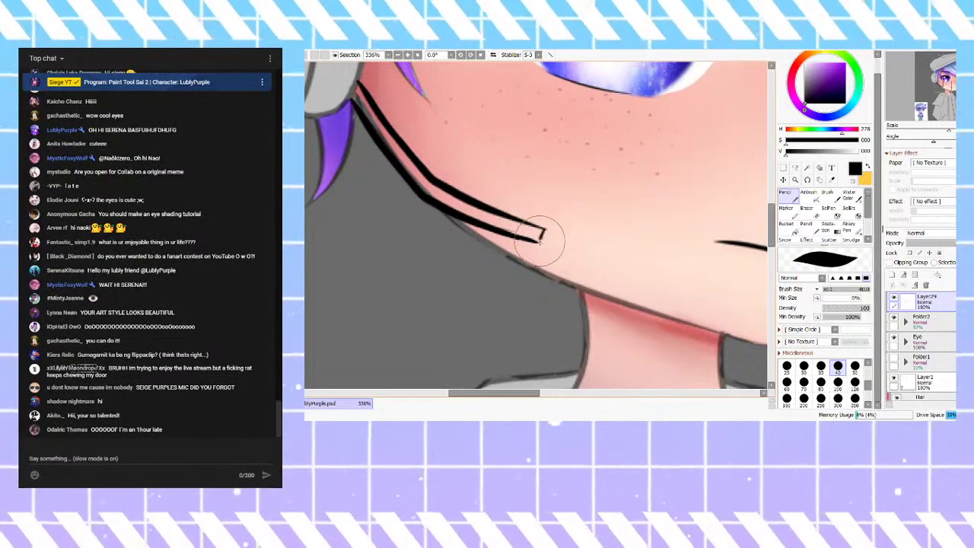
scroll(577, 204, "down", 9)
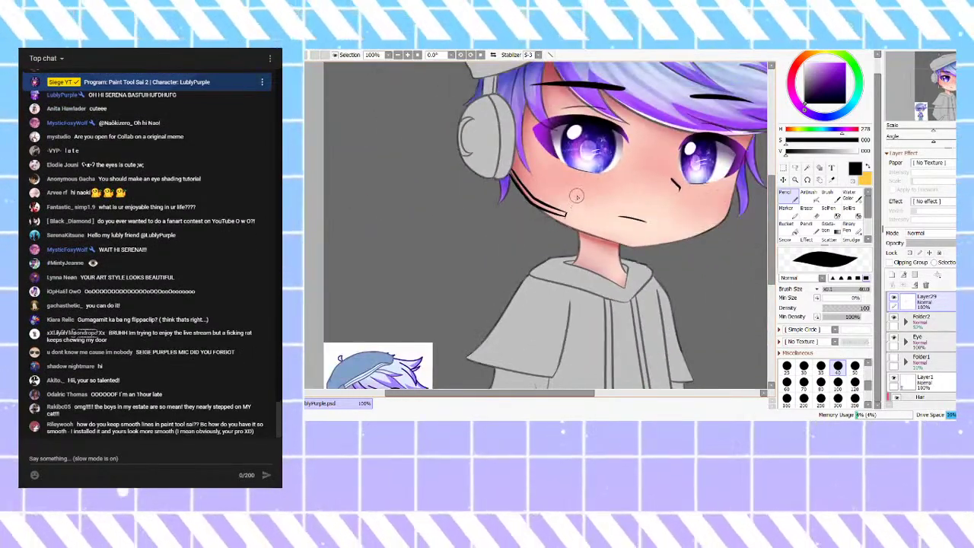
scroll(589, 213, "up", 6)
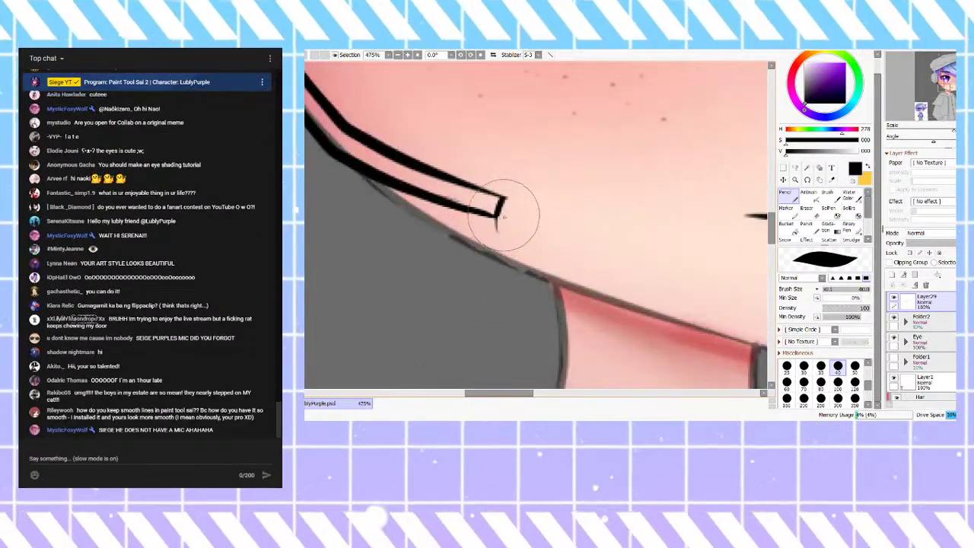
left_click(810, 212)
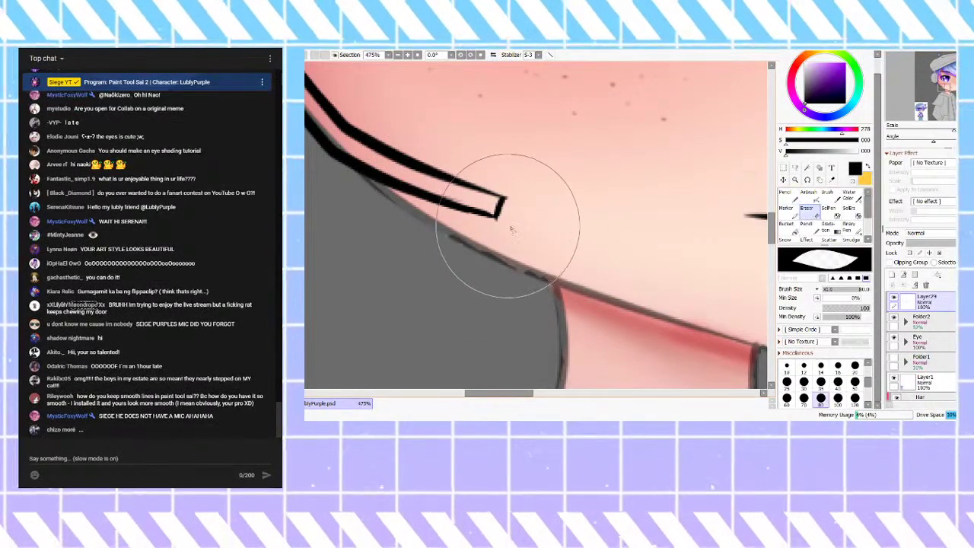
Step: Outline a small rounded microphone capsule in black at the end of the arm, beside the mouth
left_click(785, 193)
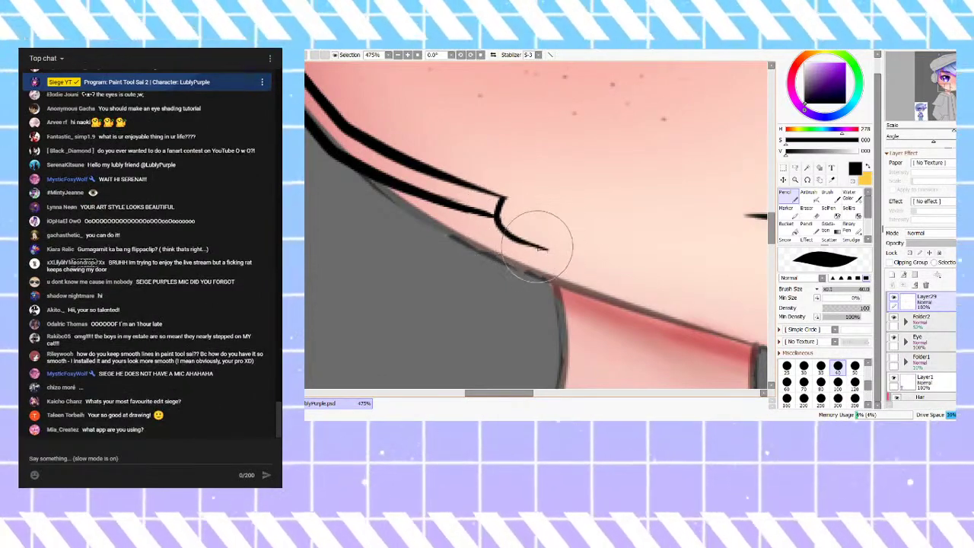
mouse_move(507, 198)
left_mouse_down()
mouse_move(568, 208)
mouse_move(575, 236)
mouse_move(592, 226)
mouse_move(585, 223)
mouse_move(566, 253)
left_mouse_up()
scroll(566, 253, "down", 6)
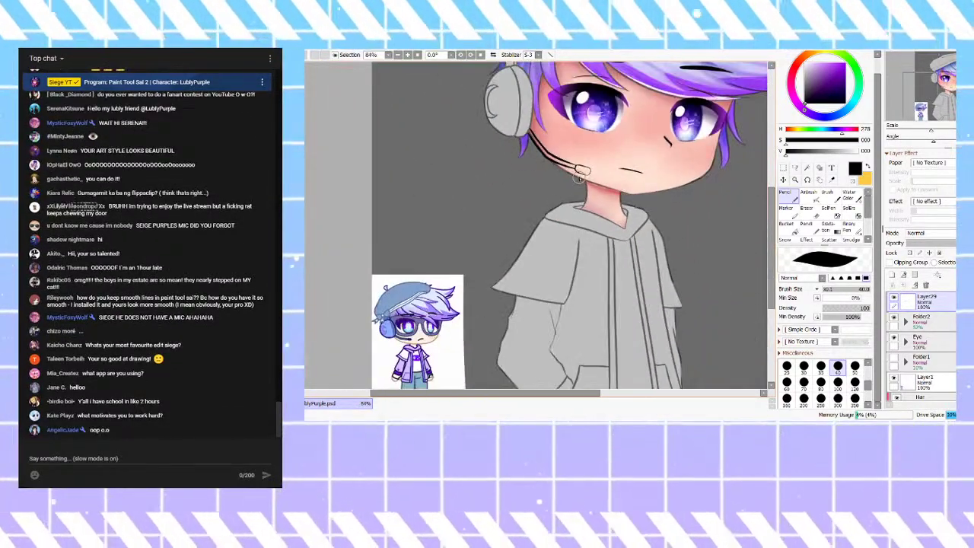
scroll(588, 153, "up", 3)
scroll(582, 215, "down", 2)
scroll(575, 217, "up", 2)
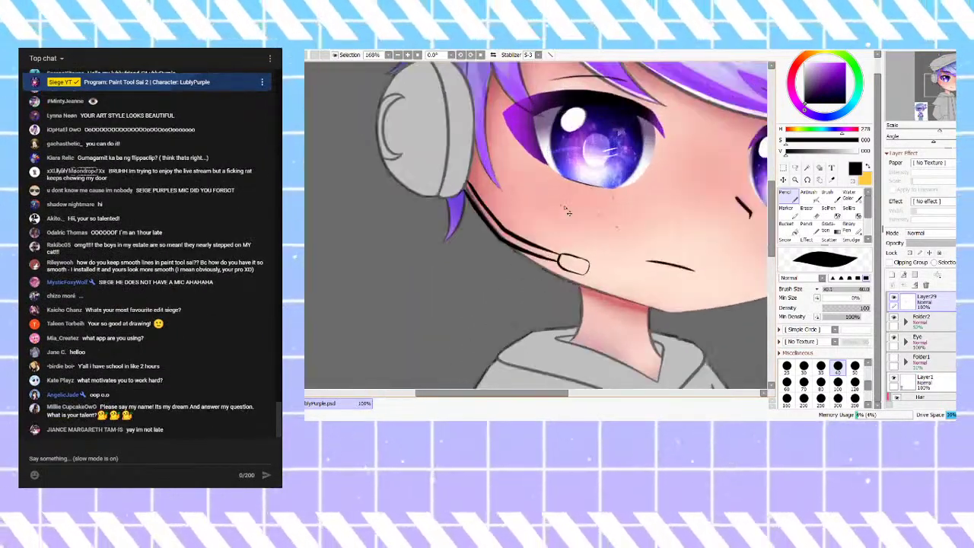
scroll(449, 221, "up", 2)
scroll(724, 217, "down", 1)
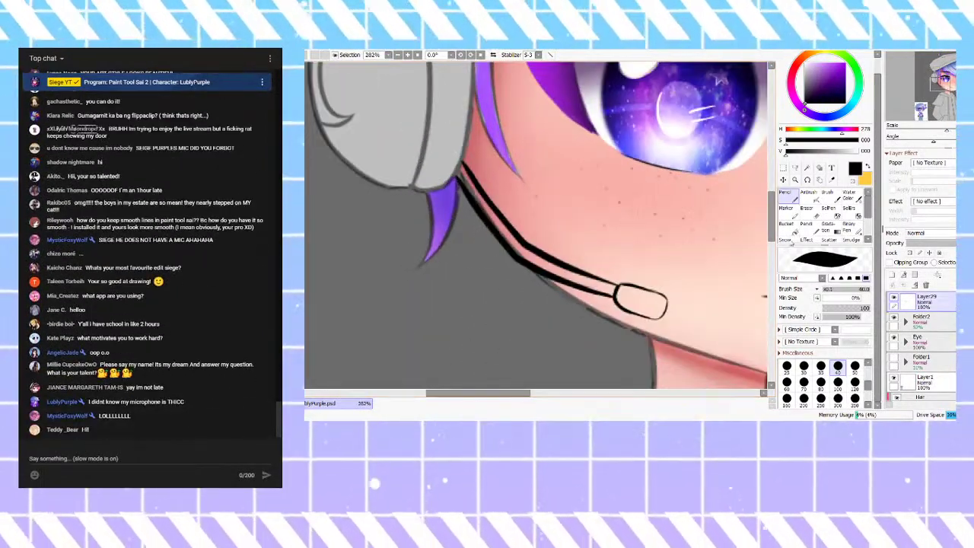
Step: Raise the line-art folder Folder2 to 100% opacity and move the microphone line layer Layer29 into it
left_click(925, 321)
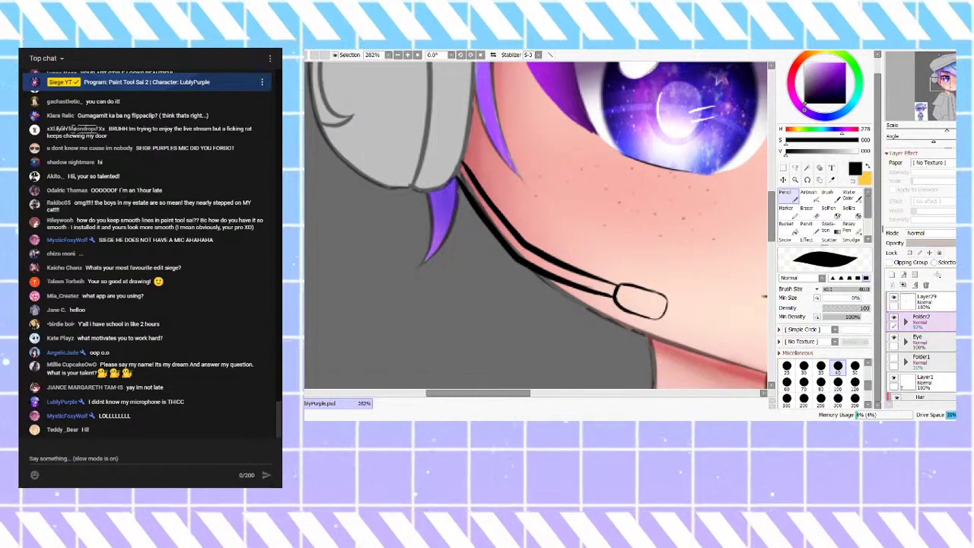
left_click_drag(954, 242, 973, 243)
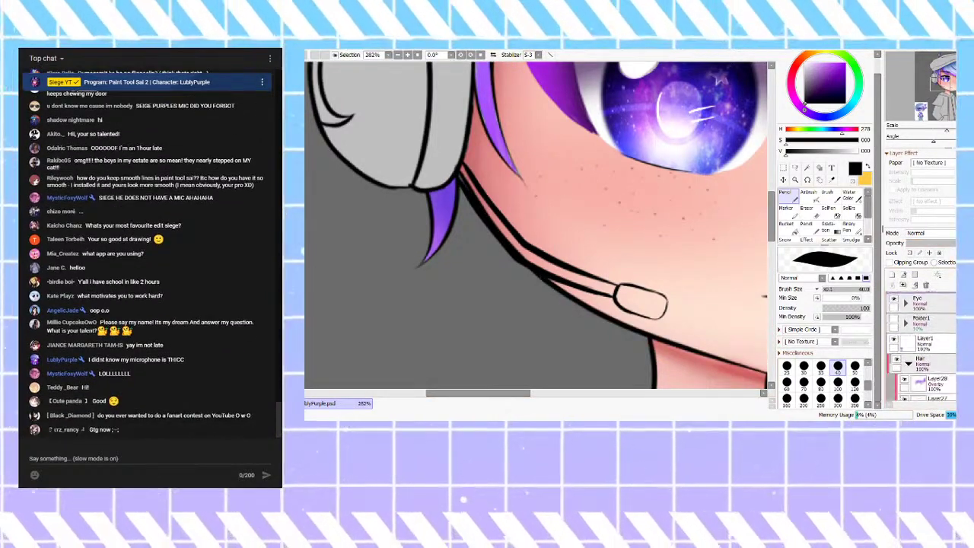
left_click(906, 325)
left_click_drag(933, 302, 952, 327)
left_click(903, 286)
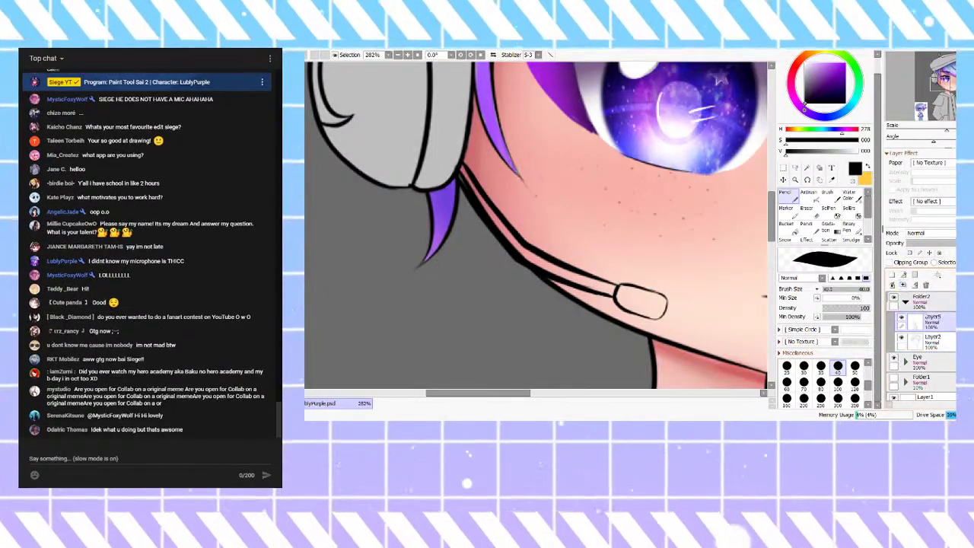
left_click(906, 302)
scroll(492, 196, "down", 4)
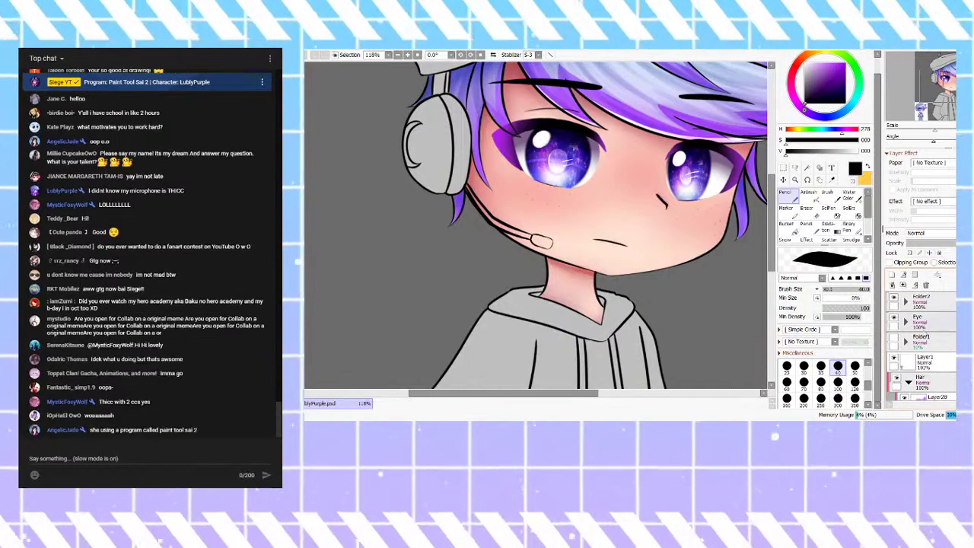
left_click(906, 302)
scroll(463, 183, "up", 4)
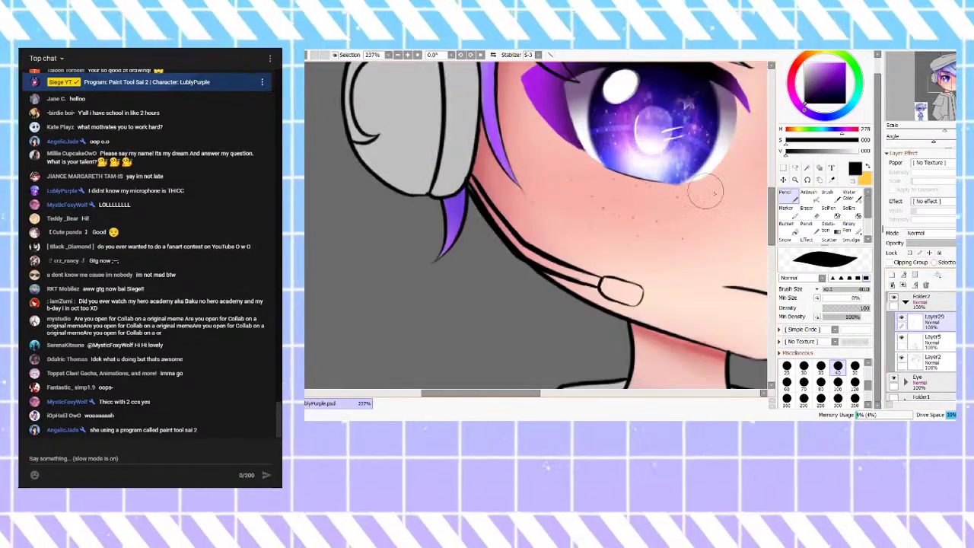
Step: Erase the face outline on Layer2 where it runs between the two lines of the microphone arm
left_click(922, 363)
scroll(562, 200, "up", 2)
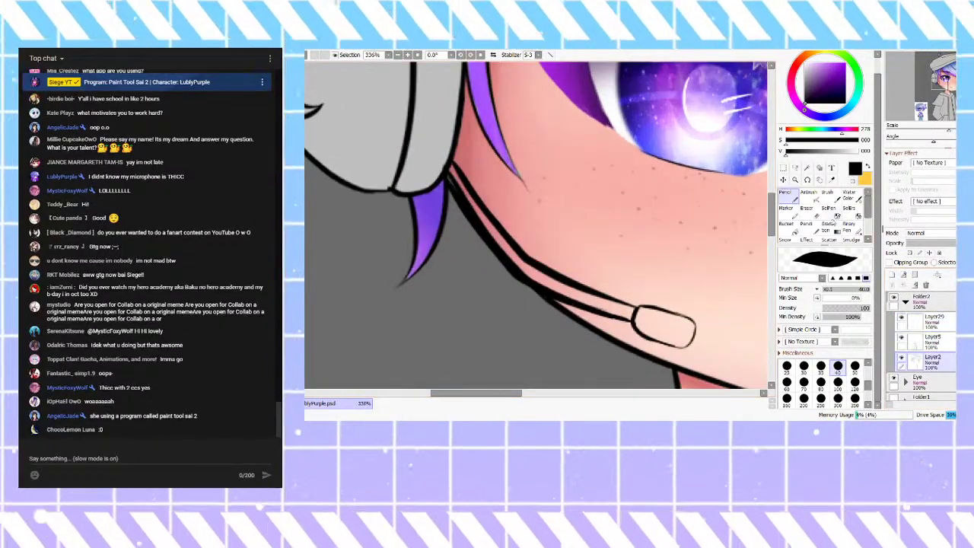
key("e")
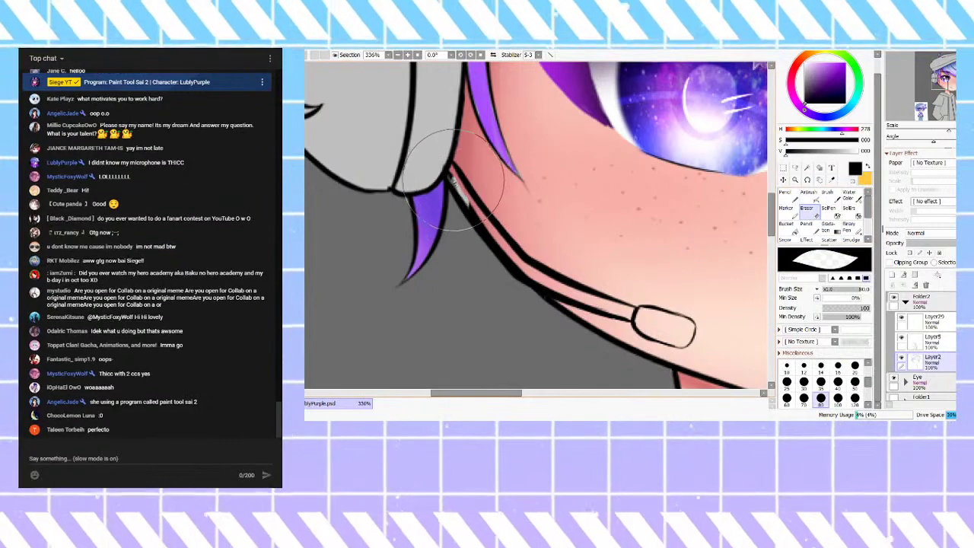
mouse_move(464, 201)
left_mouse_down()
mouse_move(451, 179)
mouse_move(500, 219)
mouse_move(537, 278)
left_mouse_up()
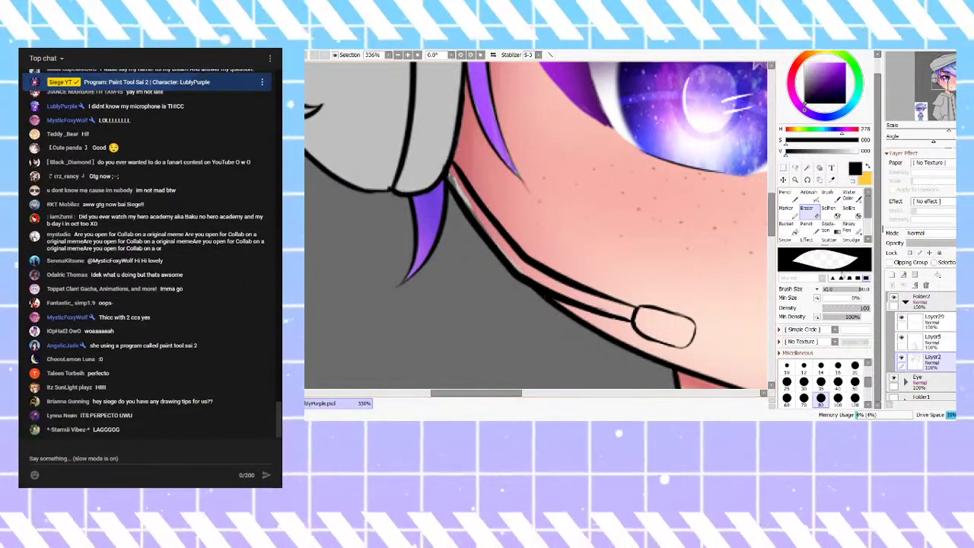
Step: Sample the light grey base colour and touch up Layer8 along the upper microphone arm with the Pencil
scroll(917, 343, "down", 5)
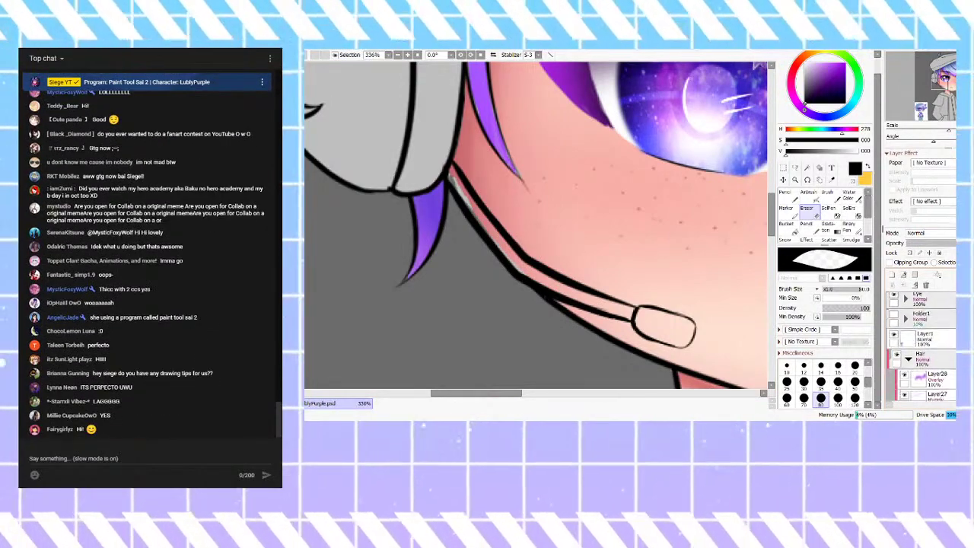
left_click(924, 330)
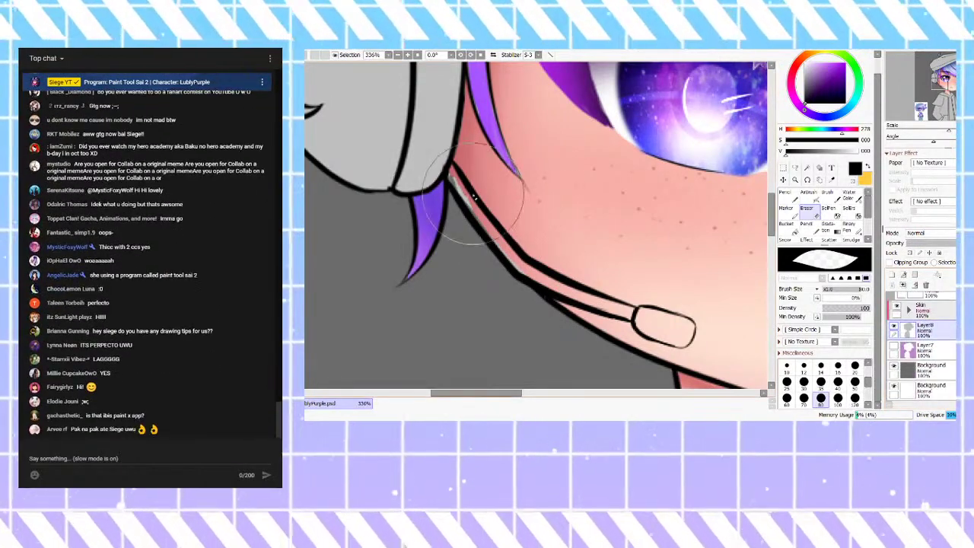
right_click(460, 192)
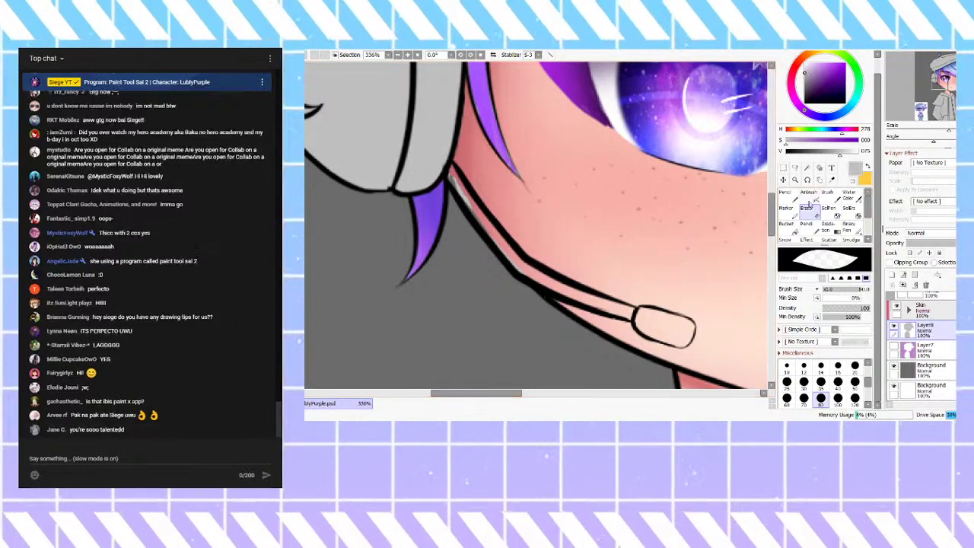
key("n")
mouse_move(454, 180)
left_mouse_down()
mouse_move(501, 248)
mouse_move(542, 286)
left_mouse_up()
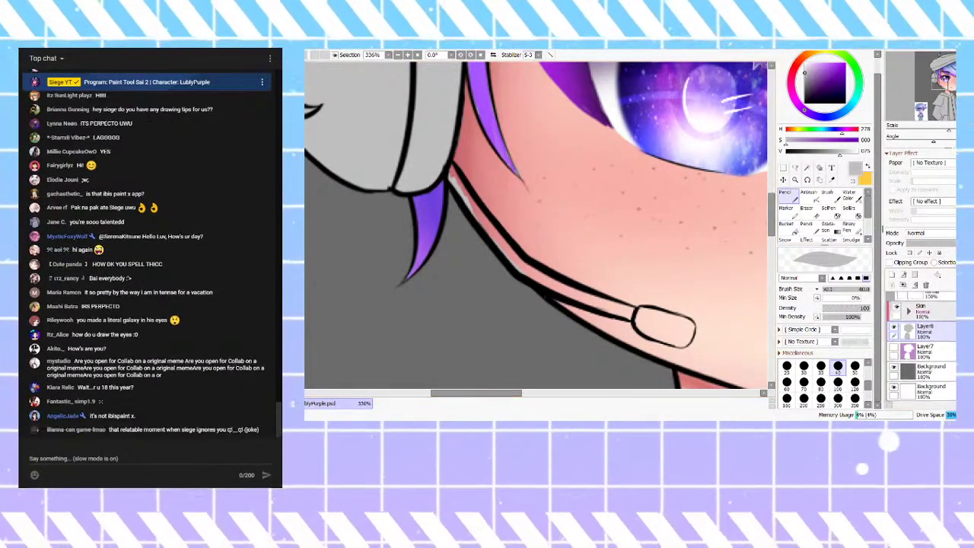
Step: Add a new layer at the top of the Skin folder for the microphone colour
scroll(925, 350, "up", 2)
left_click(909, 356)
left_click(904, 276)
Step: Fill the microphone arm with Pencil in the dark grey sampled from the reference character's microphone arm
key("ctrl+0")
scroll(549, 202, "down", 2)
scroll(437, 349, "up", 13)
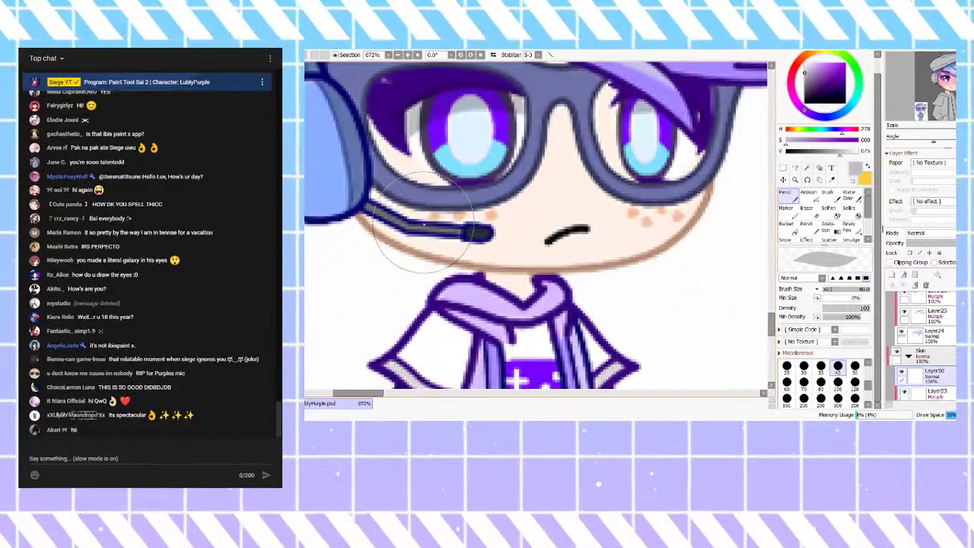
right_click(427, 230)
right_click(427, 229)
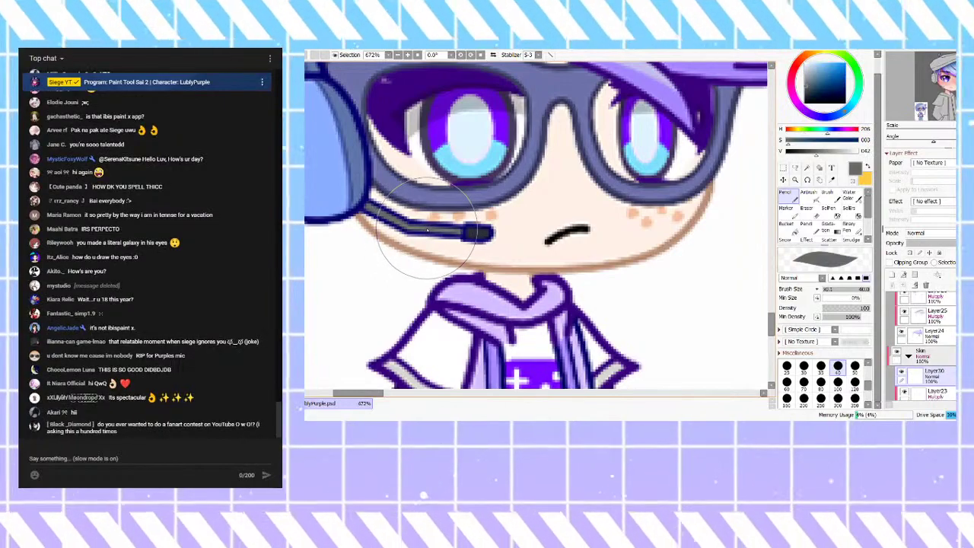
scroll(387, 286, "down", 9)
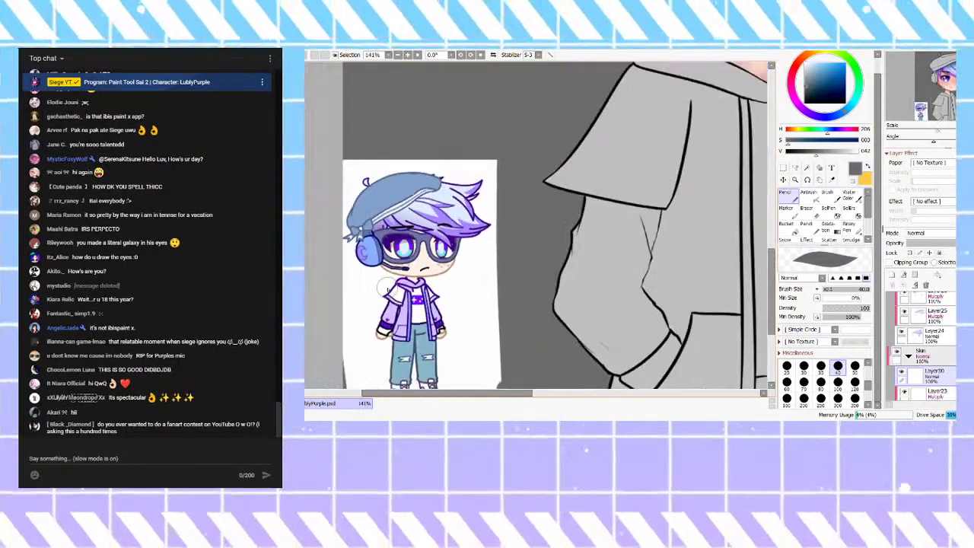
scroll(386, 286, "down", 6)
scroll(470, 169, "up", 10)
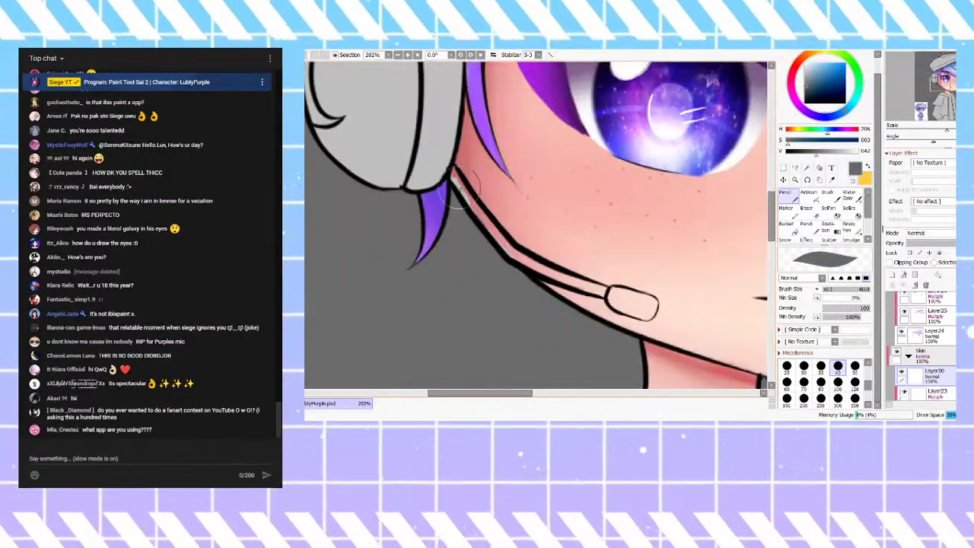
mouse_move(473, 202)
left_mouse_down()
mouse_move(517, 259)
mouse_move(572, 279)
mouse_move(513, 249)
mouse_move(587, 284)
mouse_move(541, 278)
mouse_move(562, 282)
mouse_move(528, 263)
mouse_move(574, 280)
left_mouse_up()
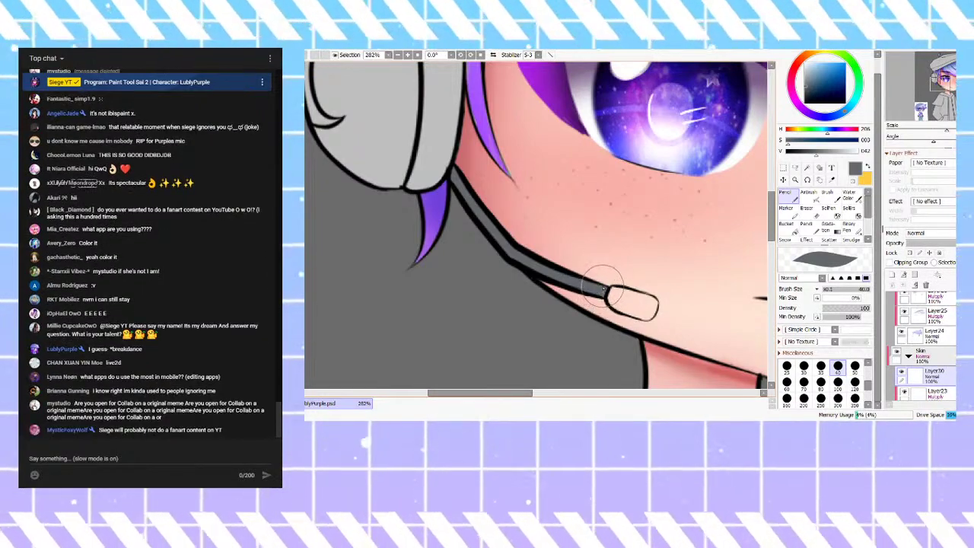
Step: Fill the microphone capsule with the near-black blue sampled from the reference microphone and erase the colour spilling past its outline
scroll(561, 228, "down", 9)
scroll(424, 325, "up", 10)
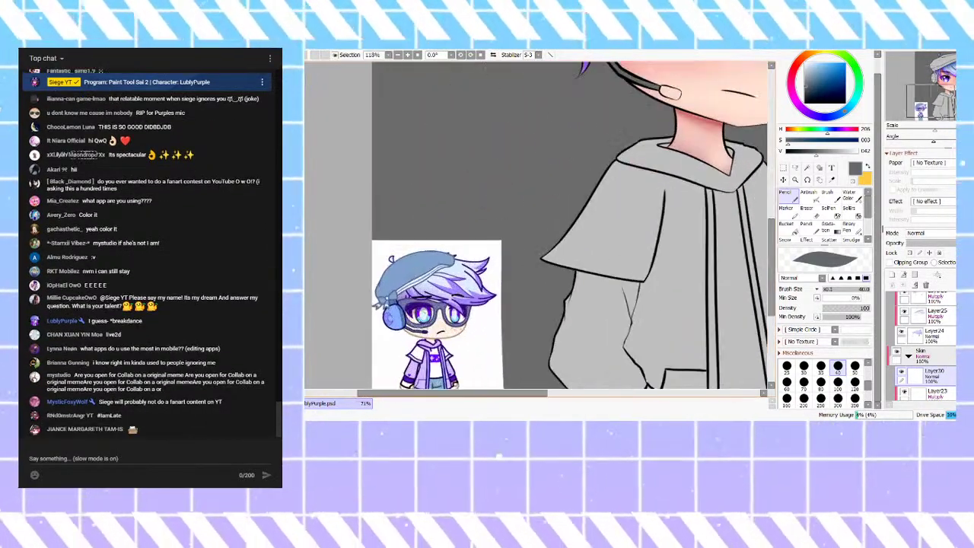
scroll(426, 312, "down", 5)
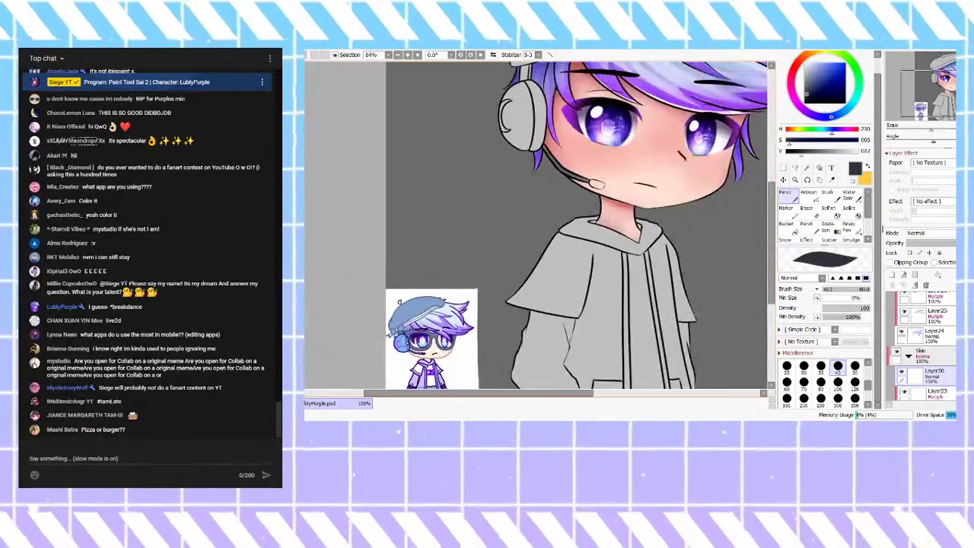
scroll(596, 201, "up", 6)
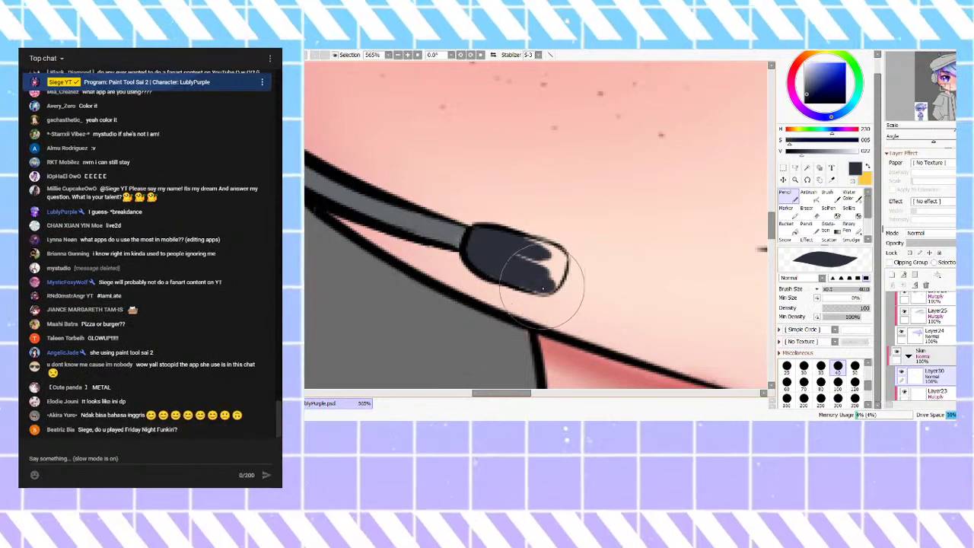
mouse_move(544, 244)
left_mouse_down()
mouse_move(562, 278)
mouse_move(528, 288)
left_mouse_up()
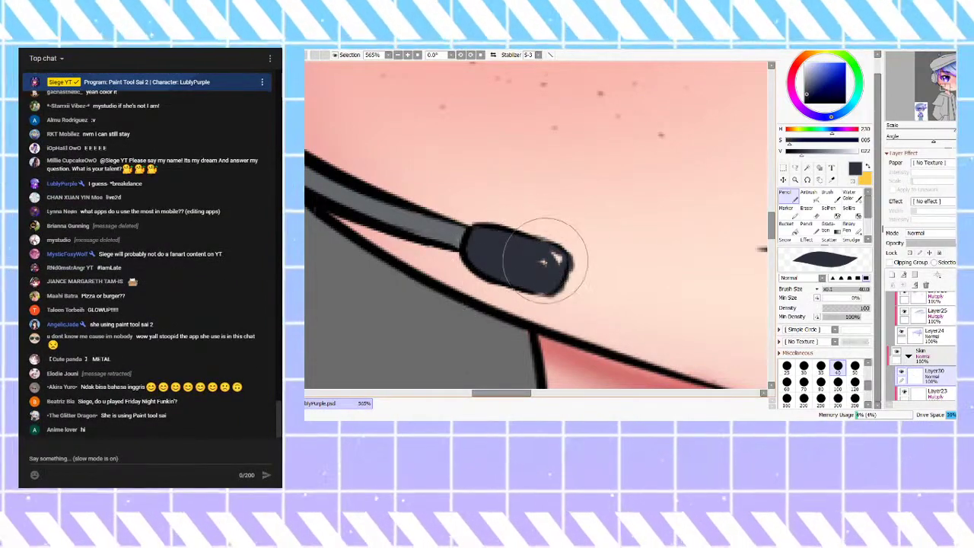
left_click(805, 215)
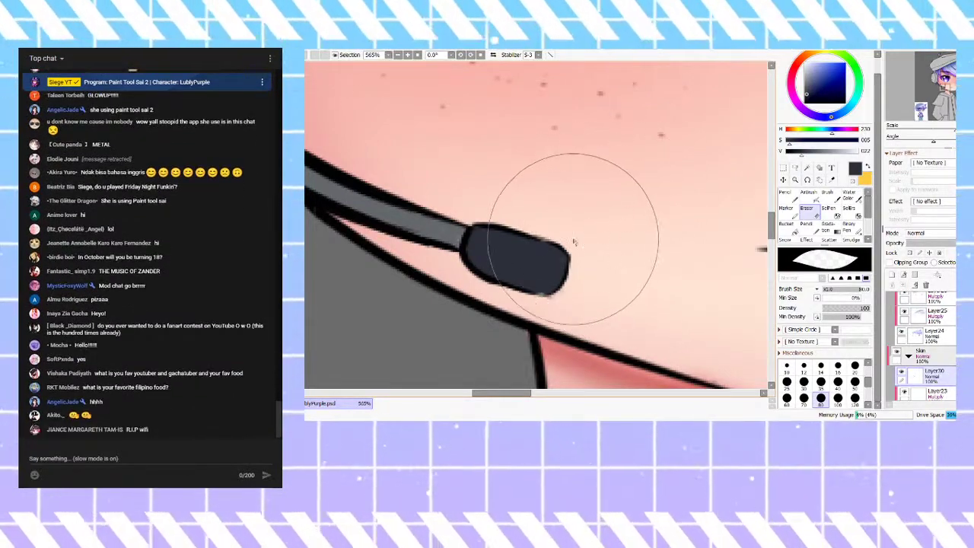
key("n")
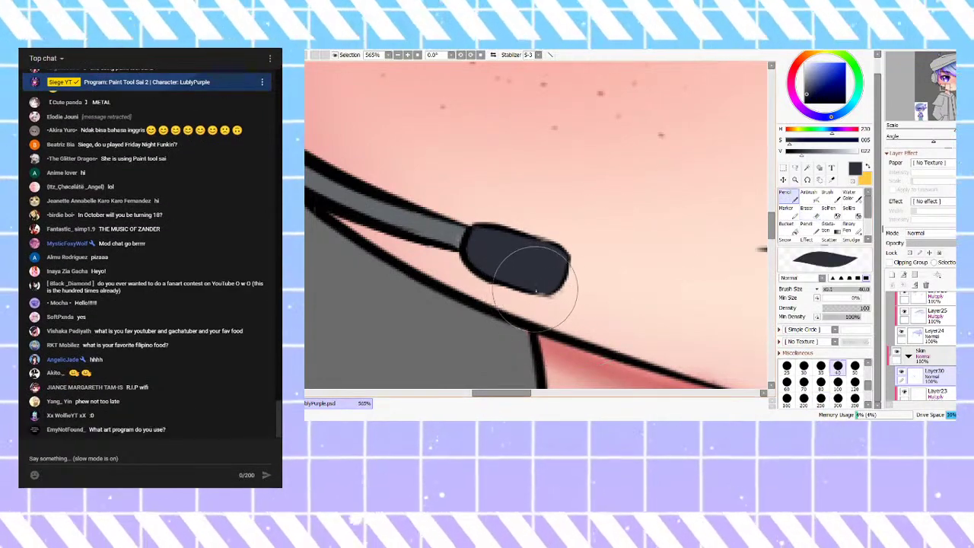
Step: Shade the microphone arm in grey and the capsule in dark blue-grey with a size 25 Airbrush on a new clipped Multiply layer
scroll(583, 263, "down", 1)
scroll(583, 264, "down", 5)
scroll(529, 222, "up", 2)
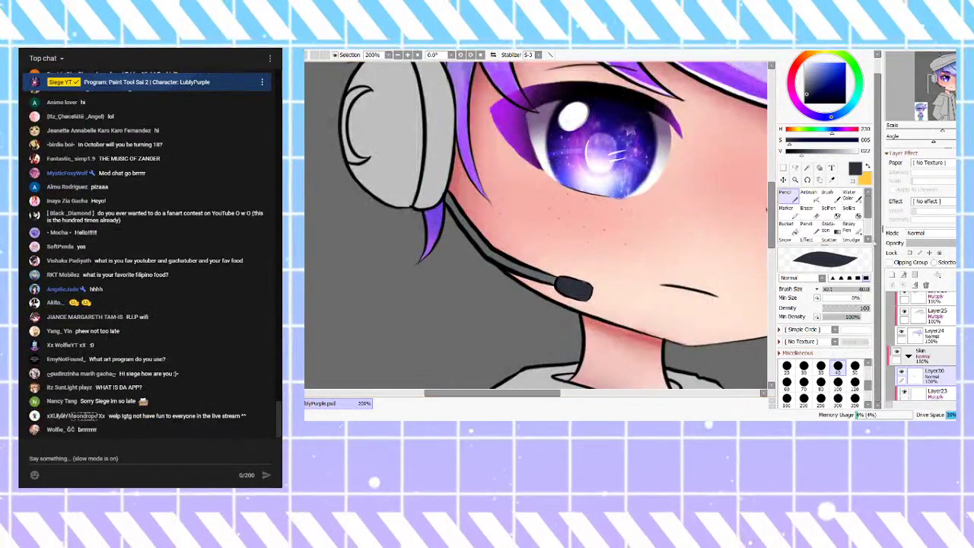
left_click(903, 274)
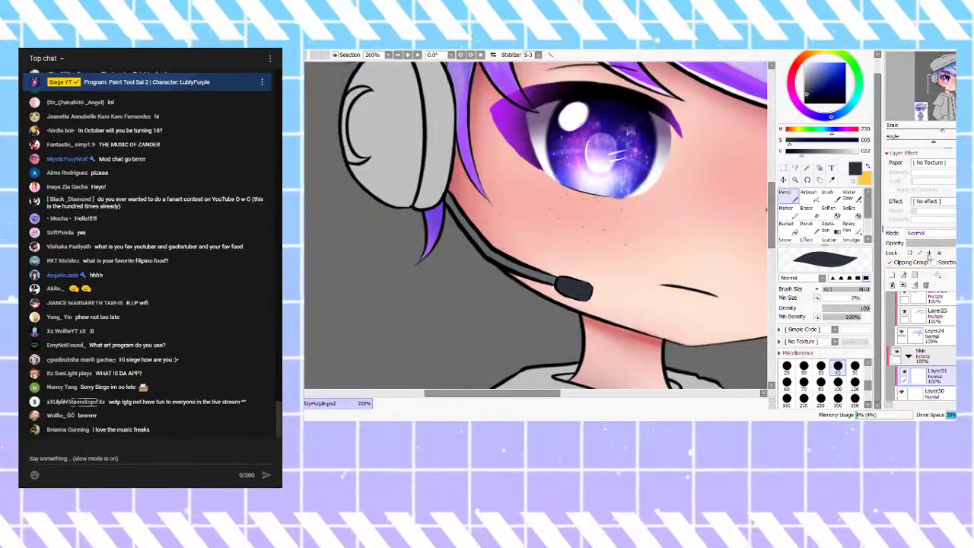
left_click(805, 77)
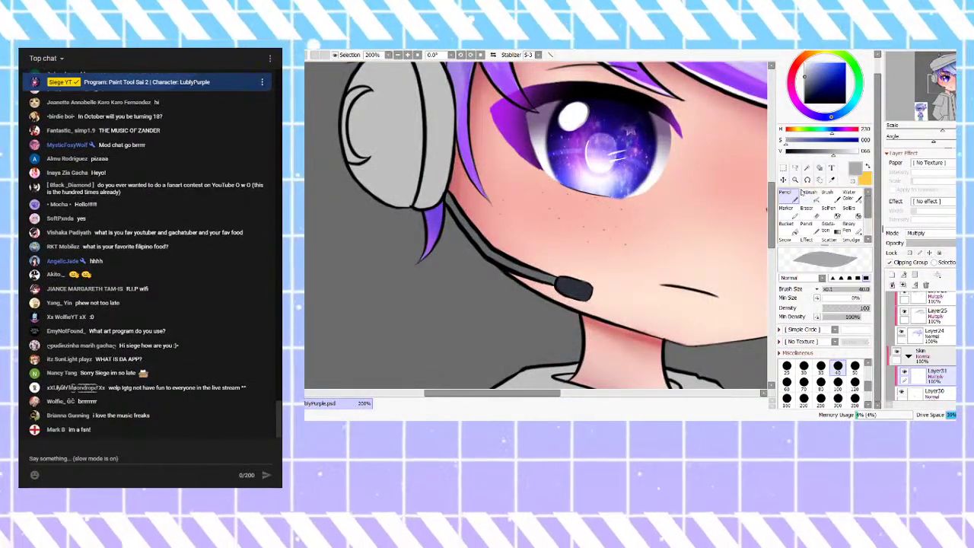
left_click(808, 192)
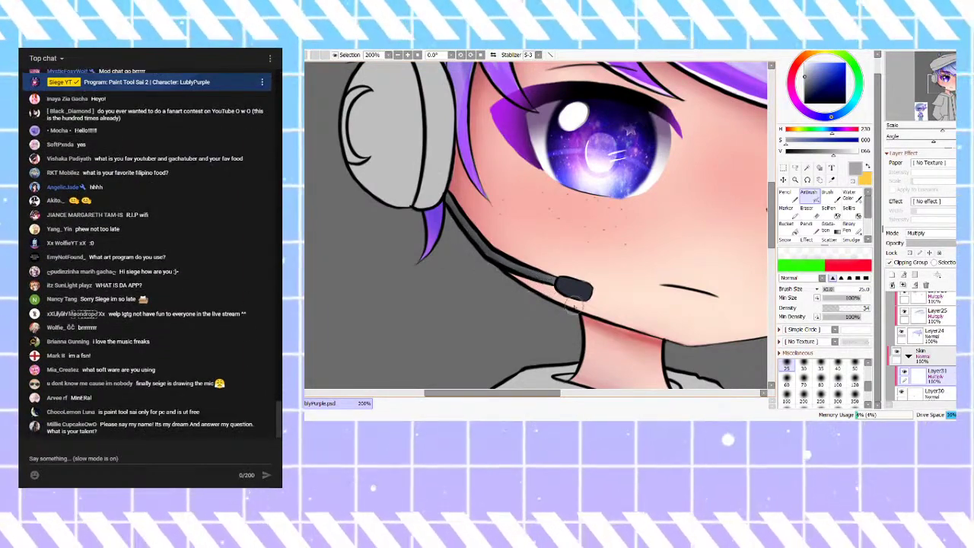
scroll(564, 298, "up", 2)
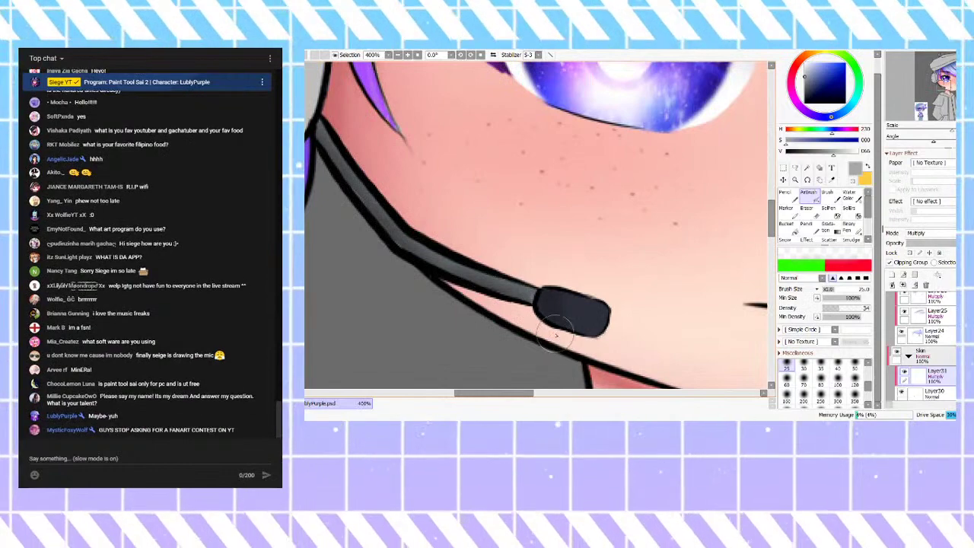
left_click(811, 88)
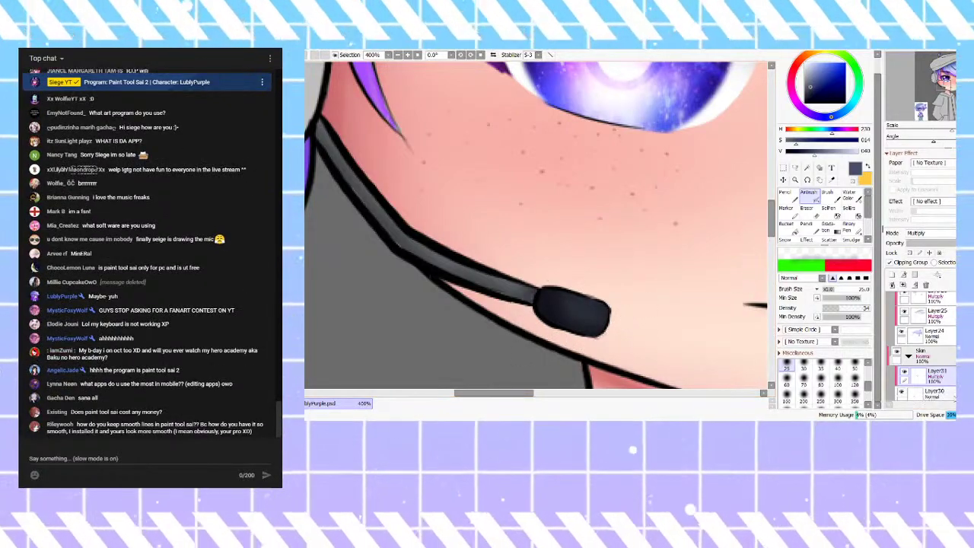
Step: Sample the microphone arm's base grey from Layer30 with the shading layer temporarily hidden, and switch to the Pencil
left_click(494, 278, "alt")
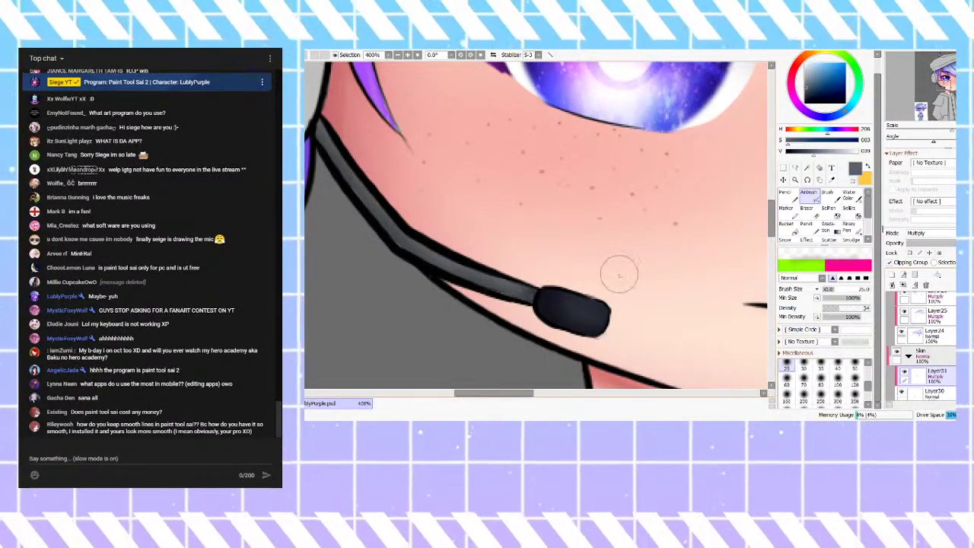
left_click(934, 391)
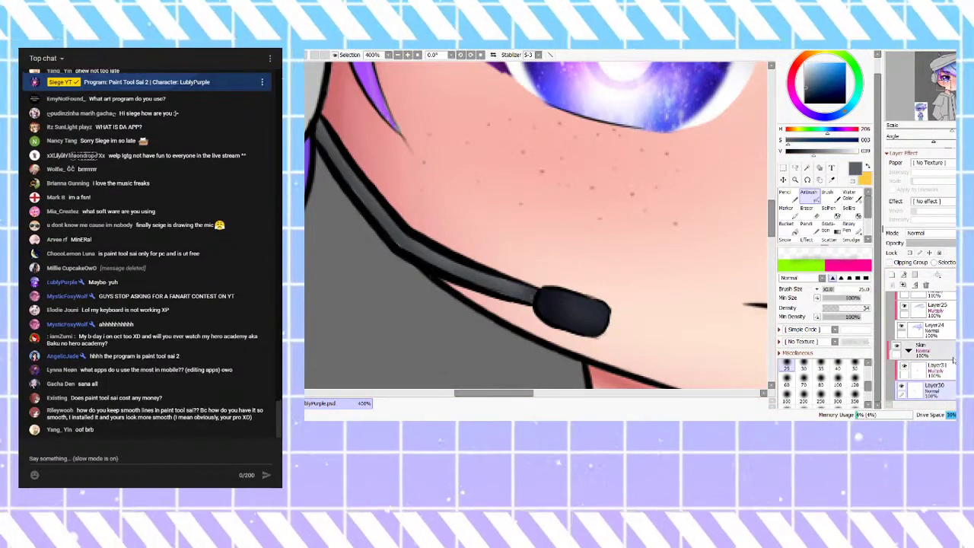
left_click(904, 368)
left_click(478, 278, "alt")
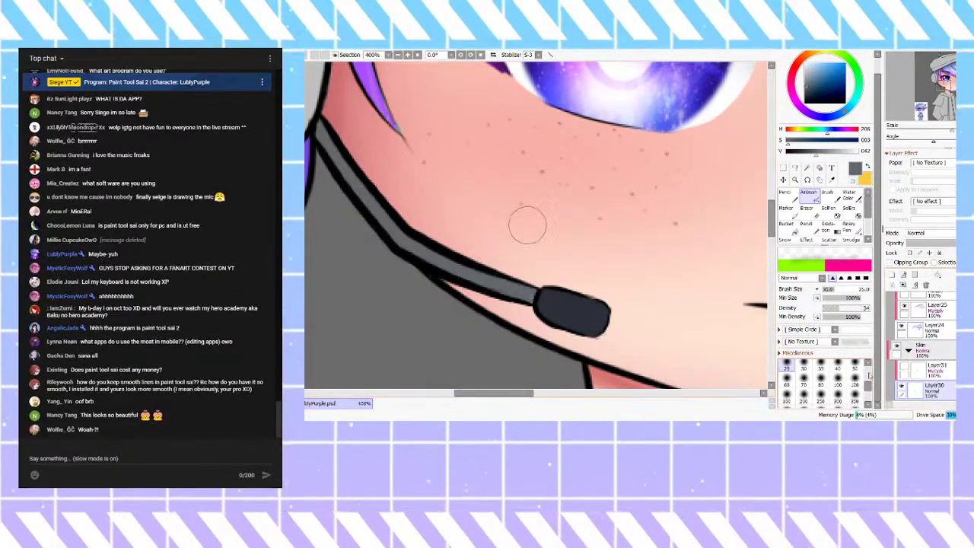
left_click(904, 368)
left_click(785, 192)
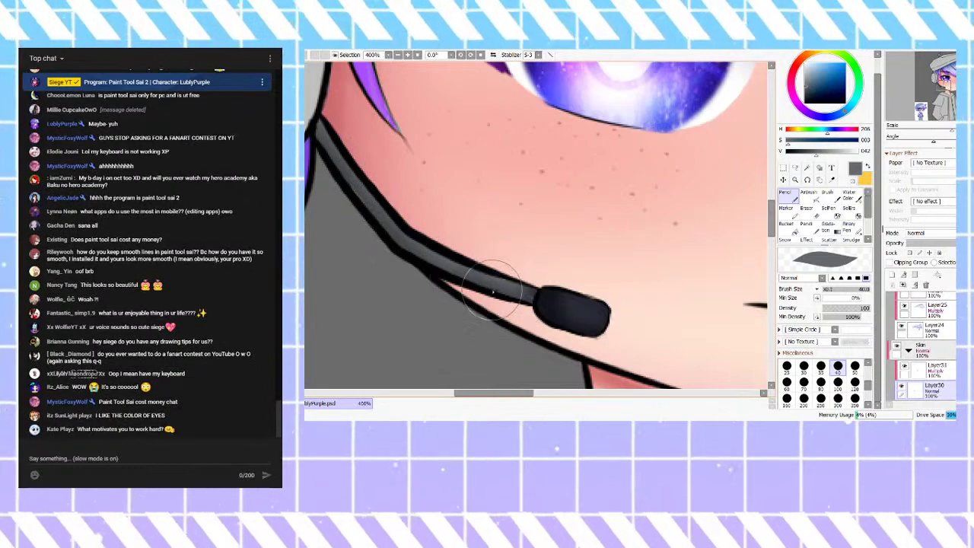
Step: Add a new clipping layer above the microphone's shading layer and set its mode to Screen
scroll(615, 216, "down", 5)
scroll(534, 158, "up", 3)
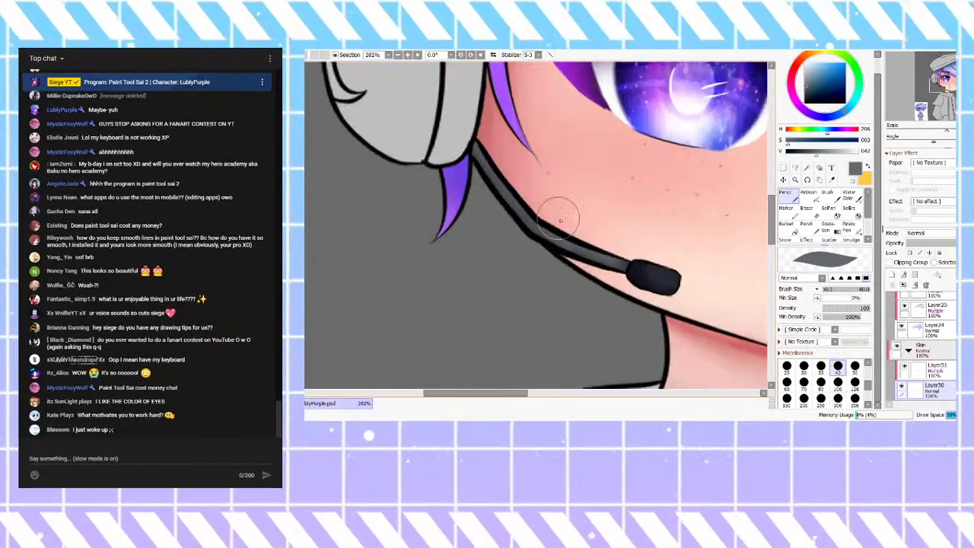
left_click(892, 276)
left_click(890, 262)
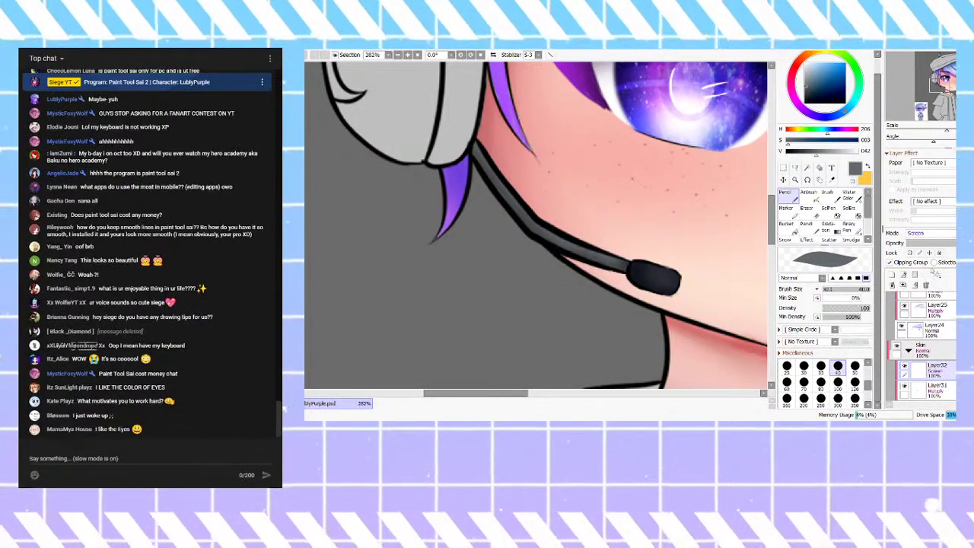
Step: Paint white Pencil highlights along the microphone arm and capsule with the highlight layer set to Overlay
left_click_drag(824, 64, 803, 61)
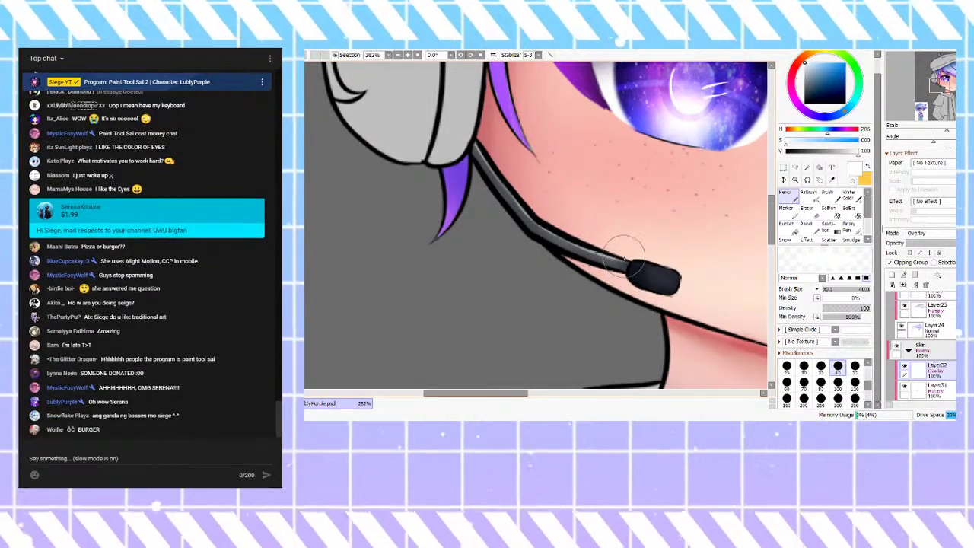
scroll(555, 277, "down", 3)
scroll(559, 272, "up", 4)
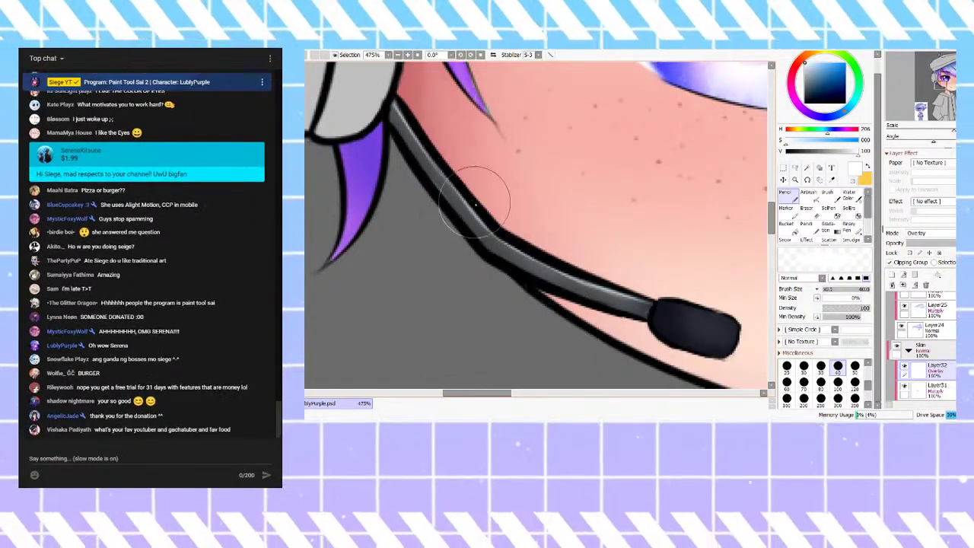
scroll(487, 215, "down", 1)
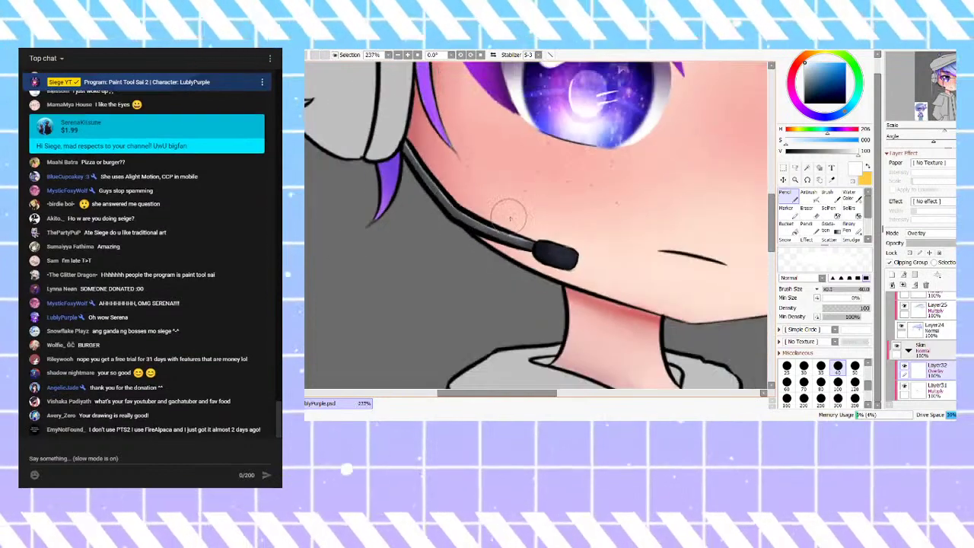
scroll(491, 217, "up", 2)
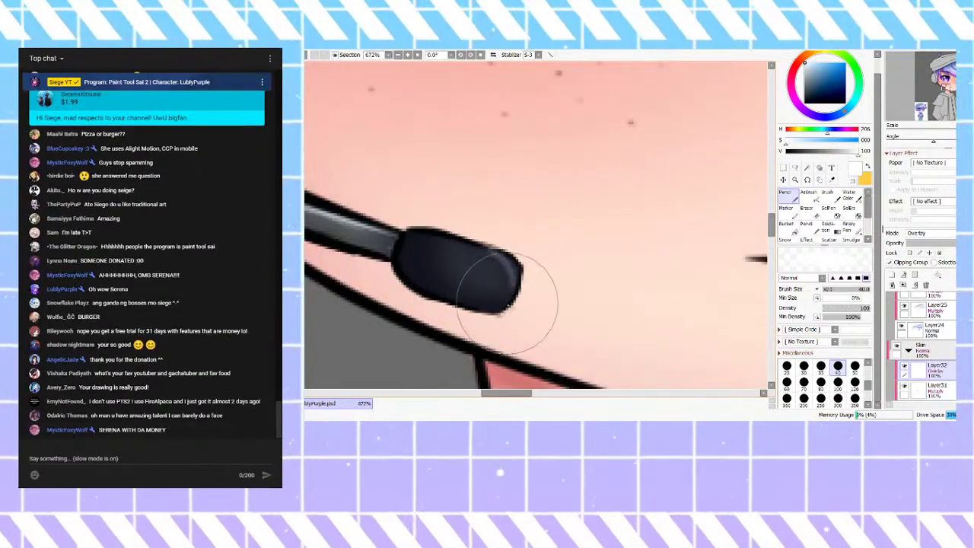
scroll(555, 237, "down", 3)
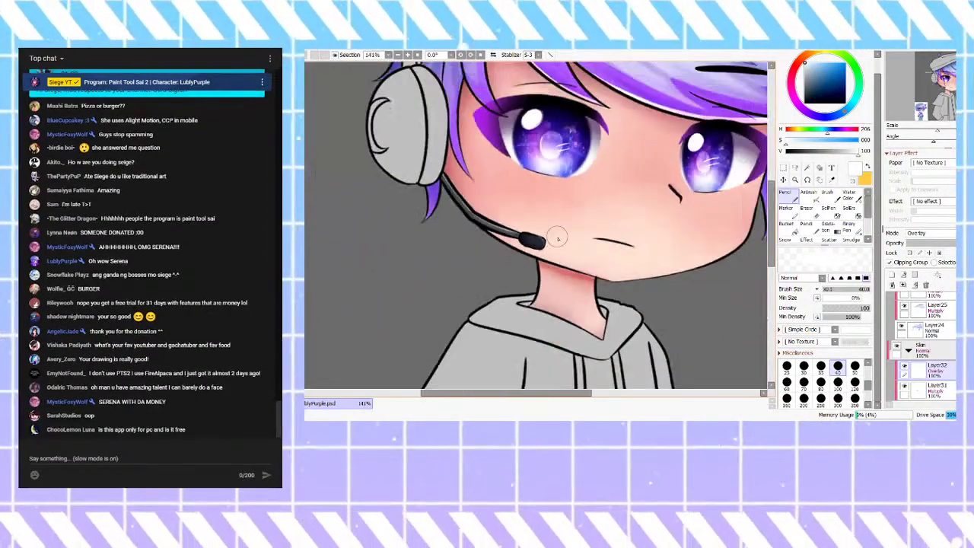
scroll(556, 236, "down", 2)
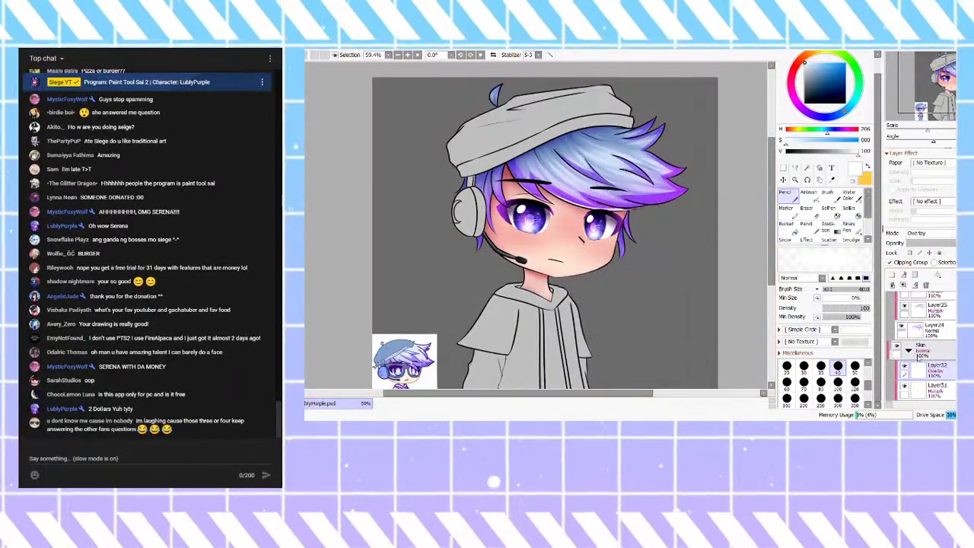
Step: Collapse the Skin folder and clear the purple painting from the hair's Overlay layer, Layer28
left_click(909, 351)
scroll(951, 330, "up", 3)
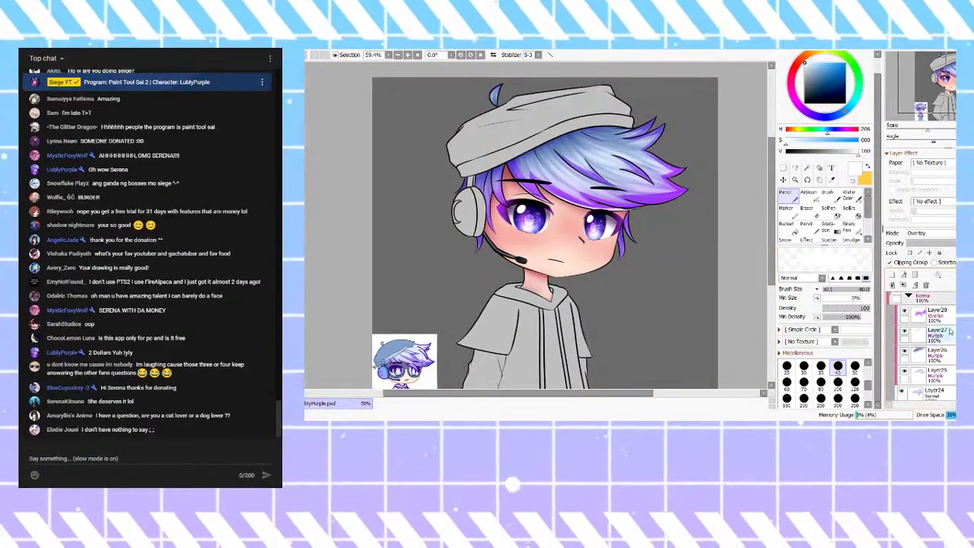
scroll(548, 237, "up", 3)
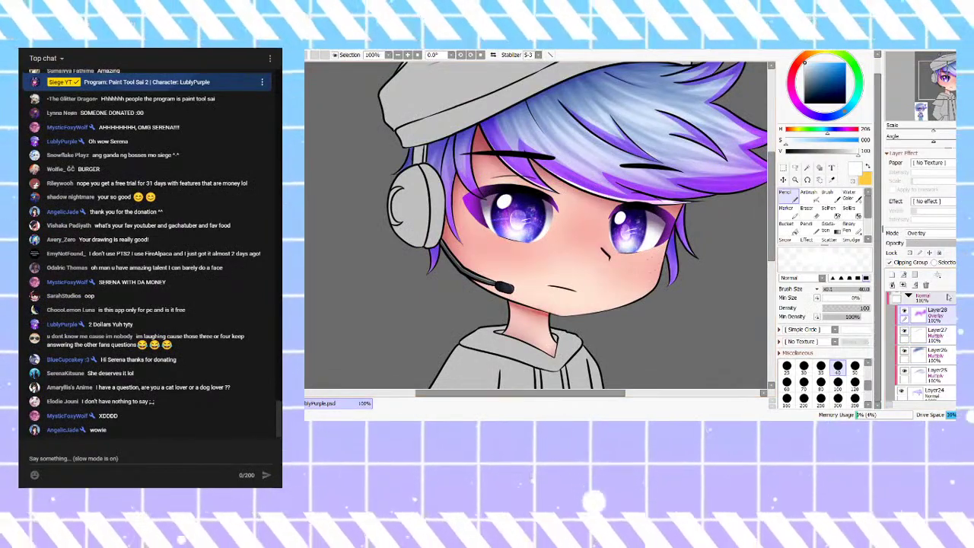
scroll(572, 278, "down", 1)
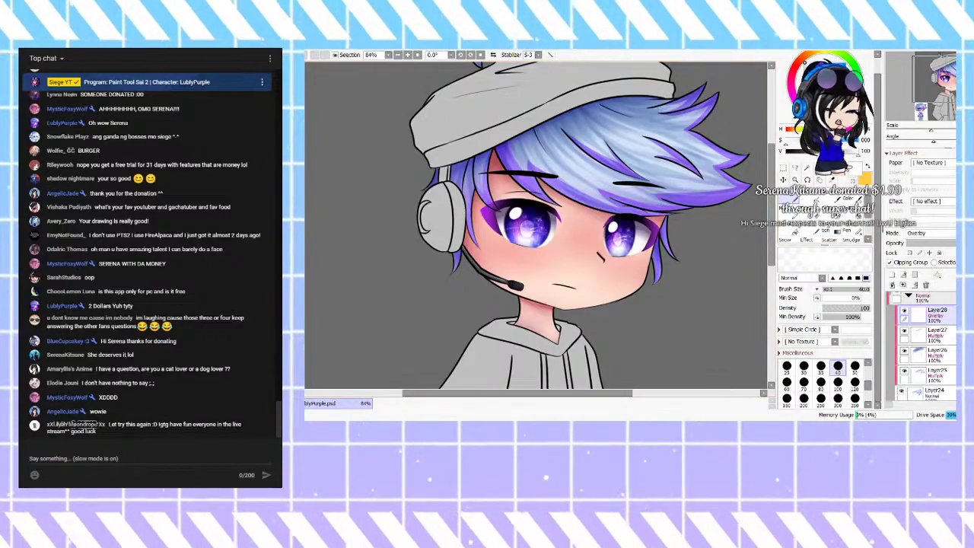
Step: Switch to the Airbrush at size 350, try a strong violet on the hair's lower tips, and undo the stroke
left_click(860, 83)
left_click_drag(839, 74, 833, 70)
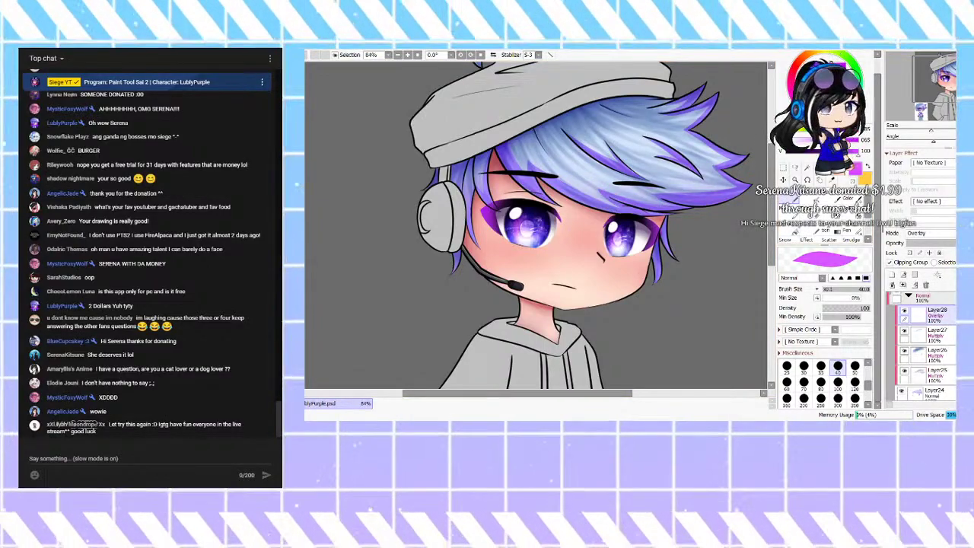
left_click(814, 200)
left_click(855, 395)
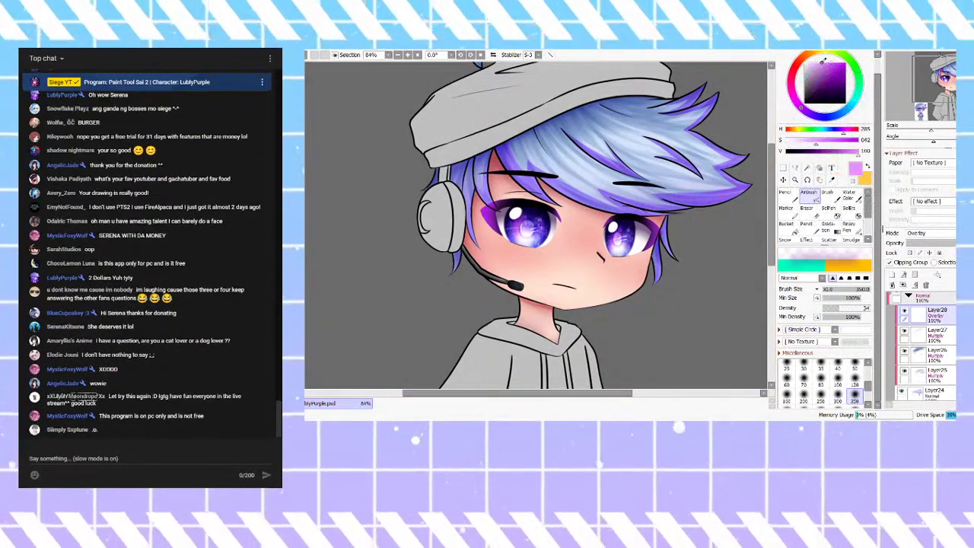
left_click(809, 114)
left_click(835, 67)
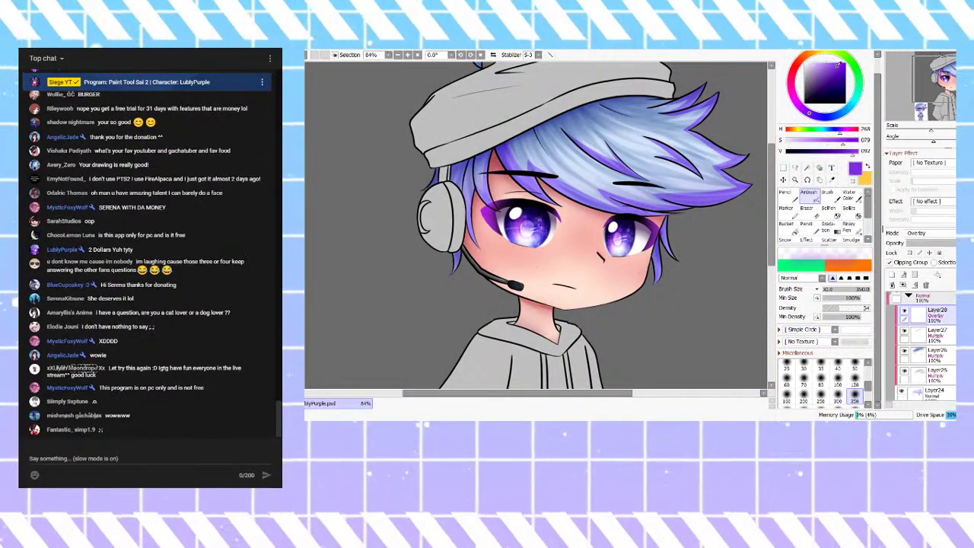
mouse_move(729, 189)
left_mouse_down()
mouse_move(733, 202)
mouse_move(741, 188)
mouse_move(637, 228)
mouse_move(670, 217)
left_mouse_up()
key("ctrl+z")
Step: Airbrush a pinkish purple (H 283, S 53, V 94) over the hair's fringe edge and pointed tips on Layer28
left_click_drag(831, 68, 829, 64)
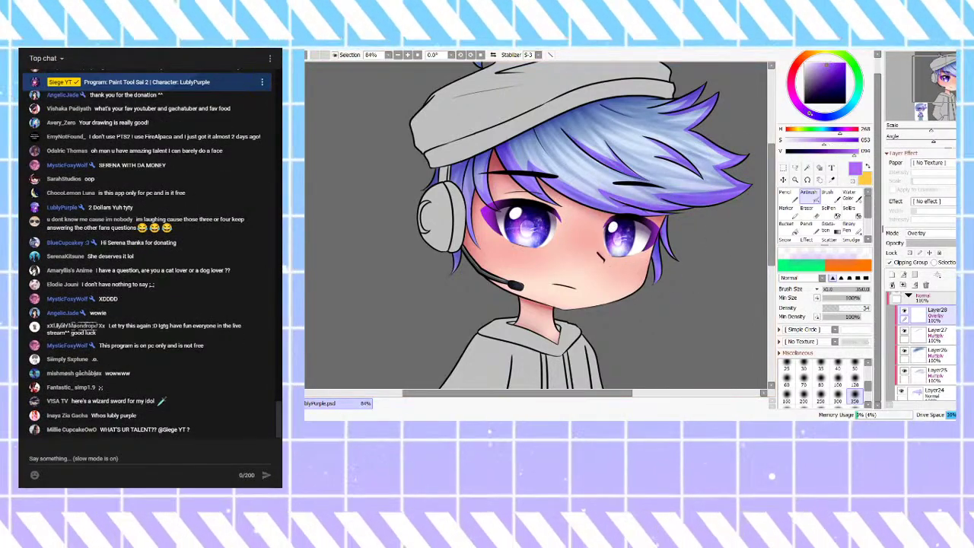
left_click(802, 108)
mouse_move(702, 201)
left_mouse_down()
mouse_move(749, 193)
mouse_move(605, 236)
mouse_move(569, 201)
mouse_move(561, 232)
mouse_move(529, 205)
mouse_move(491, 219)
mouse_move(497, 234)
left_mouse_up()
mouse_move(714, 190)
left_mouse_down()
mouse_move(744, 138)
mouse_move(753, 155)
mouse_move(719, 97)
left_mouse_up()
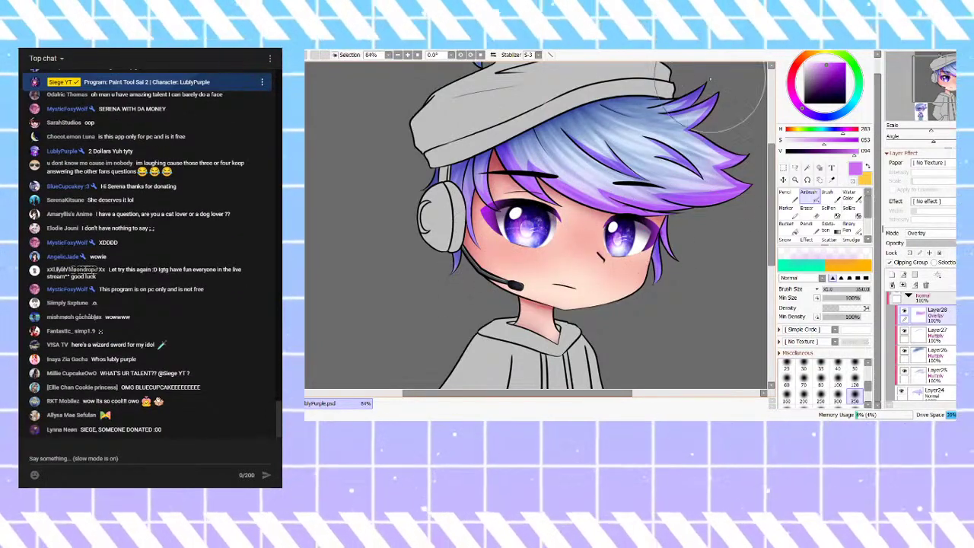
scroll(708, 103, "down", 1)
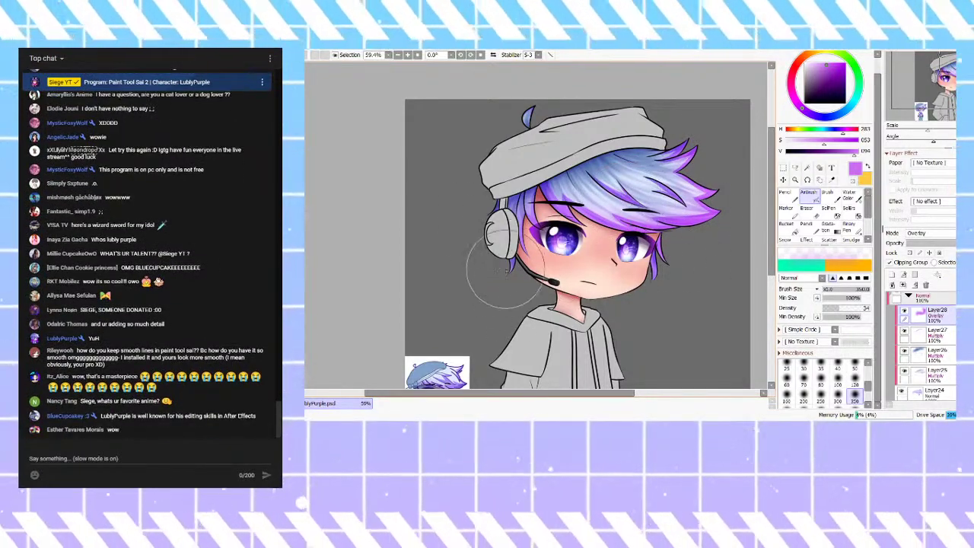
scroll(499, 251, "up", 1)
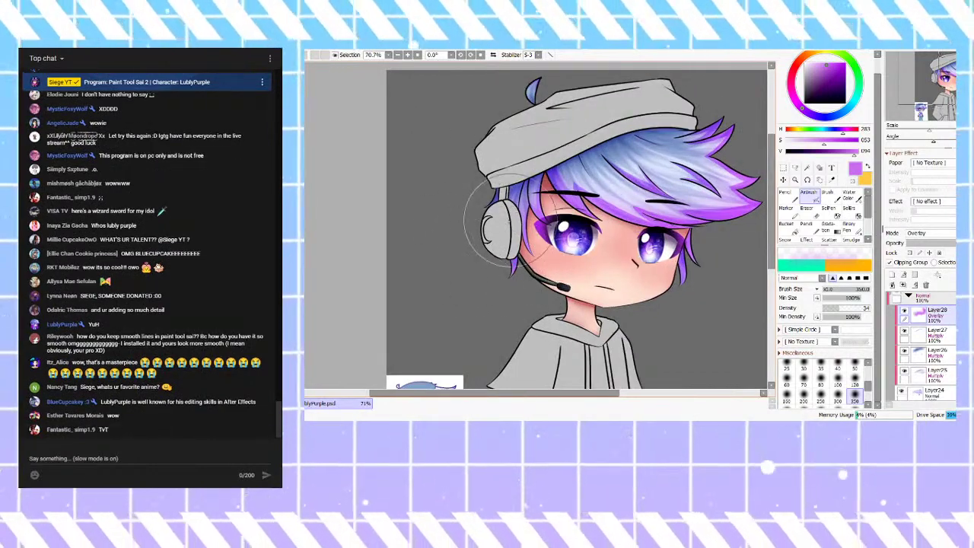
scroll(503, 274, "down", 2)
scroll(645, 286, "up", 2)
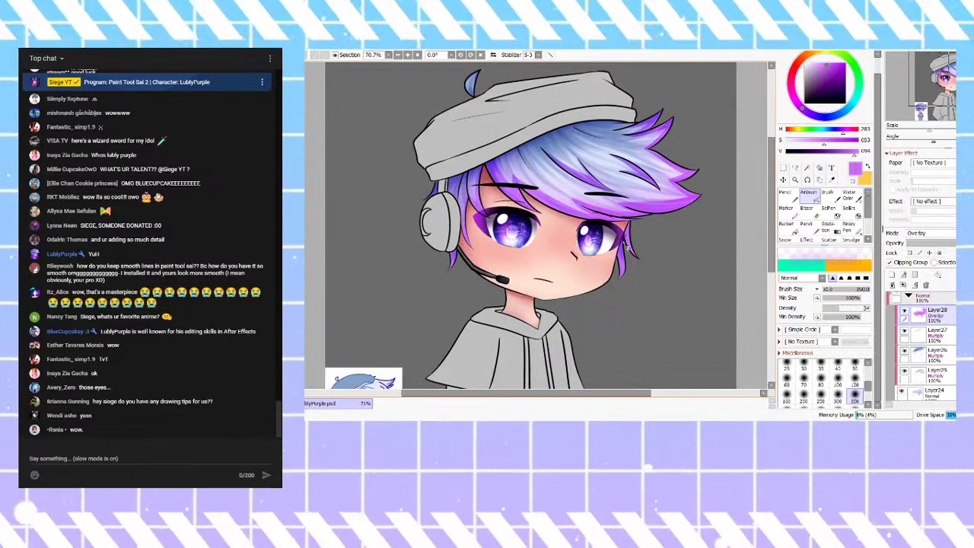
Step: Adjust the hue of the purple Overlay colouring on Layer28
key("ctrl+u")
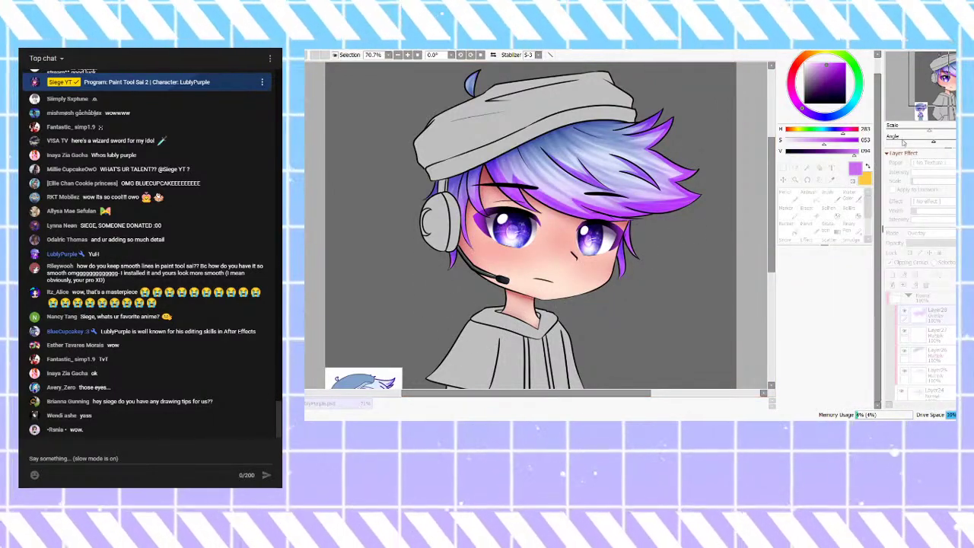
left_click_drag(896, 141, 876, 141)
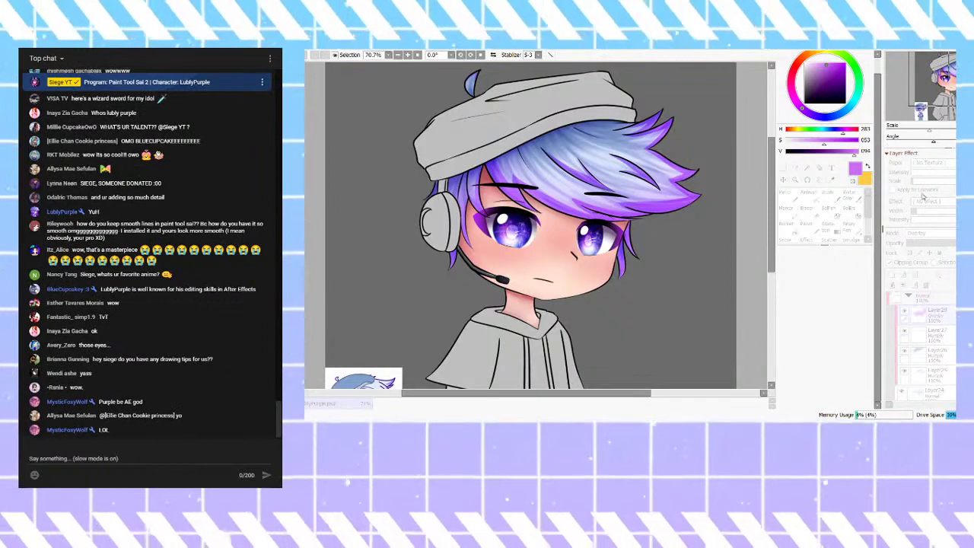
left_click(923, 196)
Step: Add a clipped Overlay layer above Layer28 and set up the Pencil with white
left_click(893, 274)
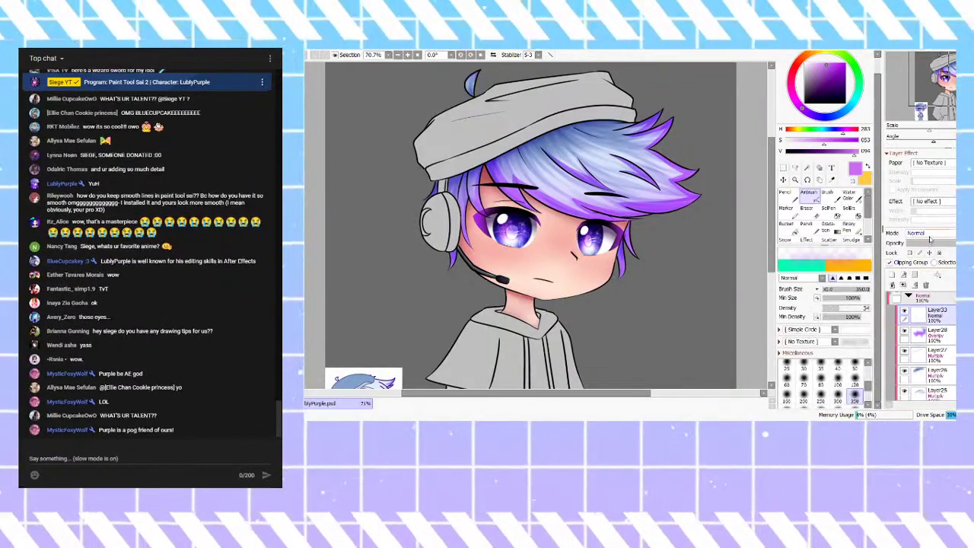
left_click(805, 64)
left_click(794, 198)
left_click_drag(658, 115, 524, 162)
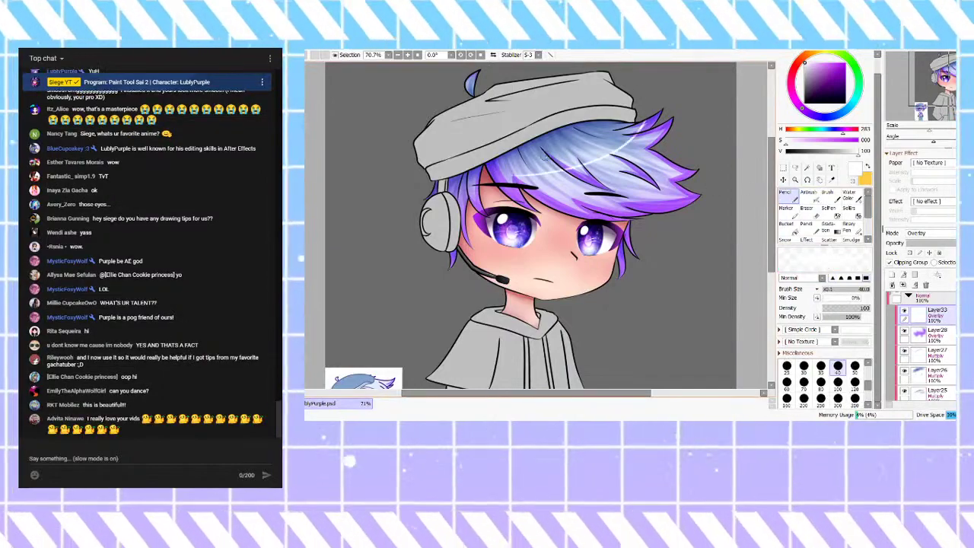
scroll(653, 161, "up", 4)
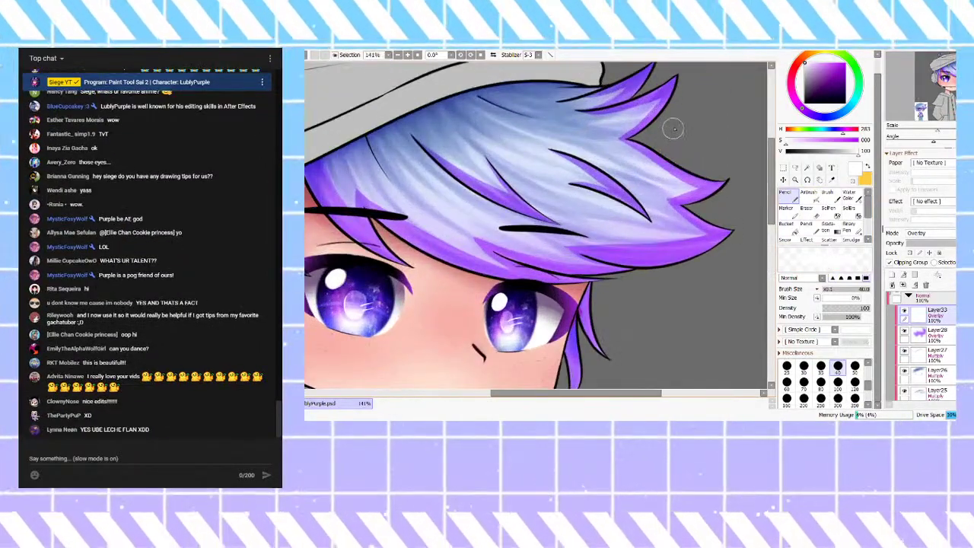
left_click_drag(673, 133, 366, 201)
scroll(746, 137, "down", 5)
scroll(688, 158, "up", 2)
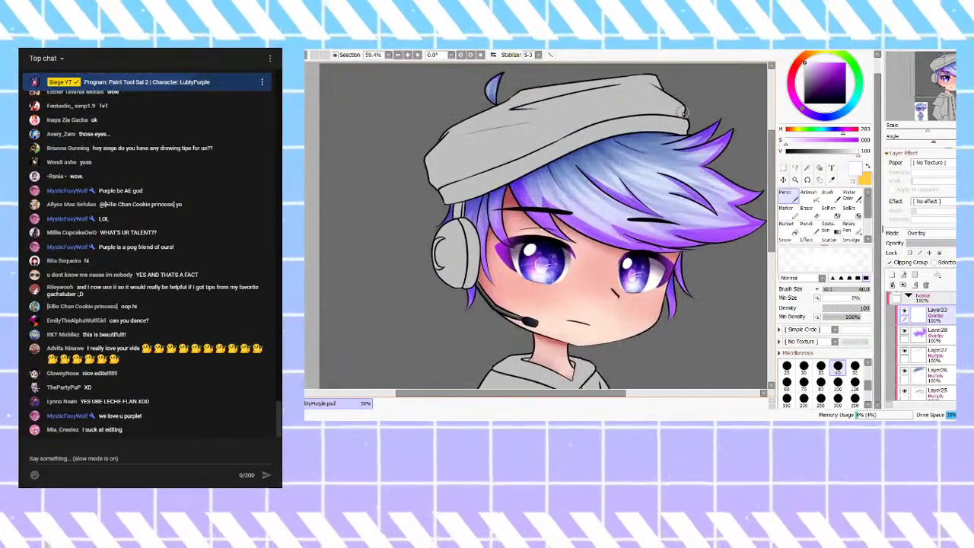
left_click_drag(618, 206, 561, 219)
key("ctrl+z")
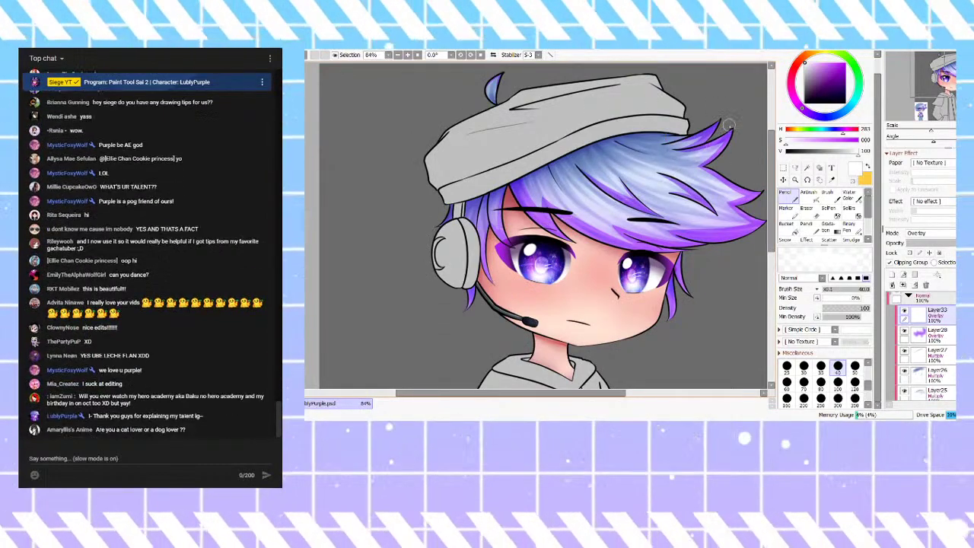
scroll(696, 110, "down", 2)
scroll(720, 131, "up", 2)
key("ctrl+z")
scroll(742, 159, "down", 2)
scroll(474, 123, "up", 2)
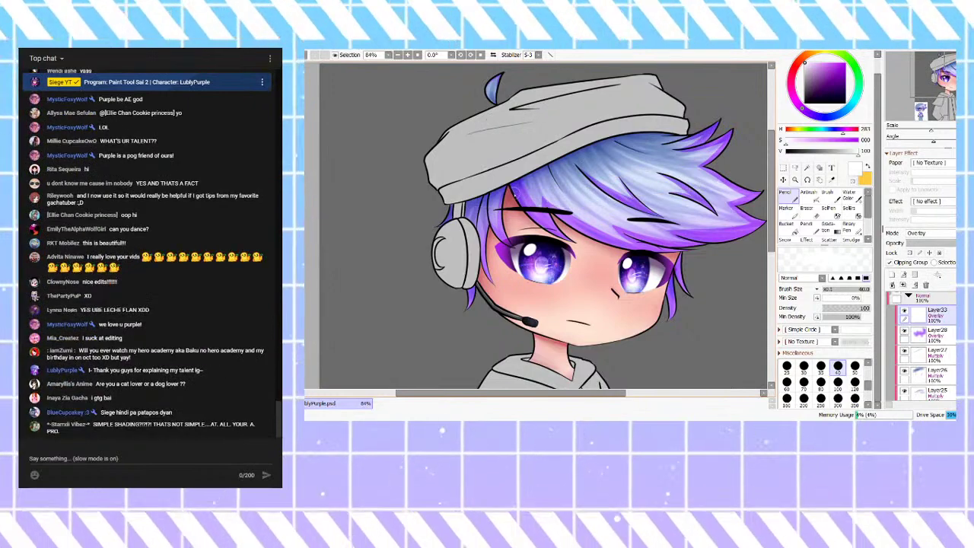
scroll(451, 180, "down", 2)
scroll(471, 194, "up", 2)
mouse_move(438, 186)
left_mouse_down()
mouse_move(627, 190)
mouse_move(736, 127)
left_mouse_up()
key("ctrl+z")
Step: Draw a thin curved white highlight line across the whole fringe and nudge its shape with a free transform
left_click_drag(463, 191, 756, 123)
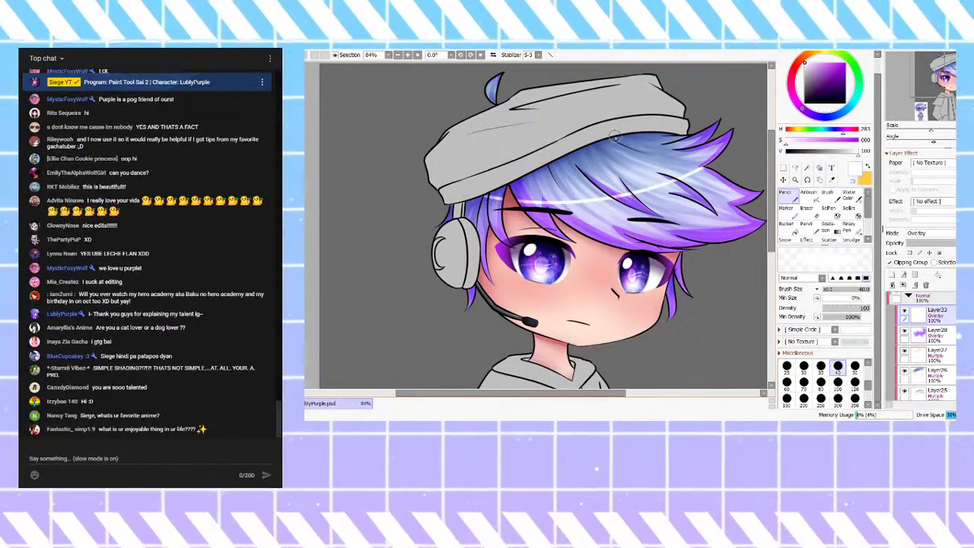
key("ctrl+t")
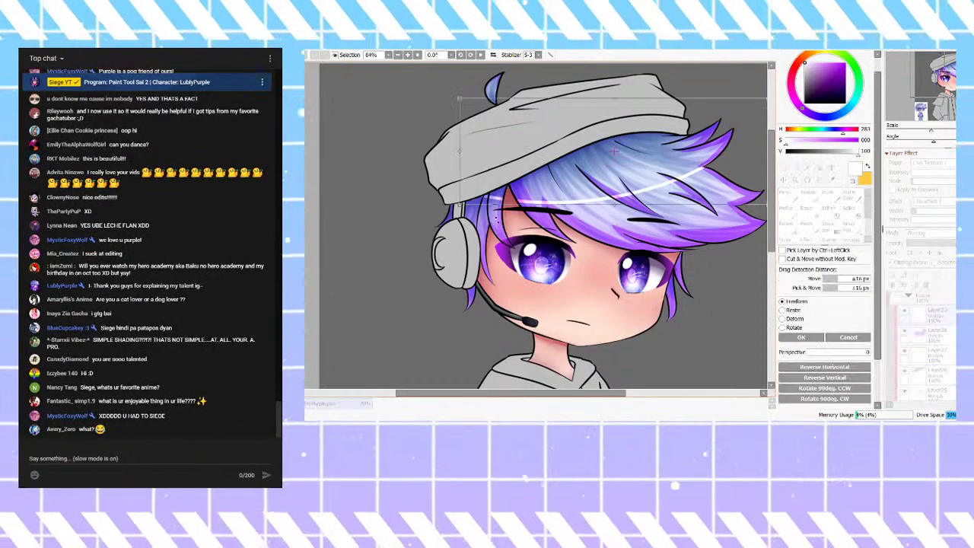
mouse_move(460, 206)
left_mouse_down()
mouse_move(459, 217)
mouse_move(458, 203)
left_mouse_up()
key("Return")
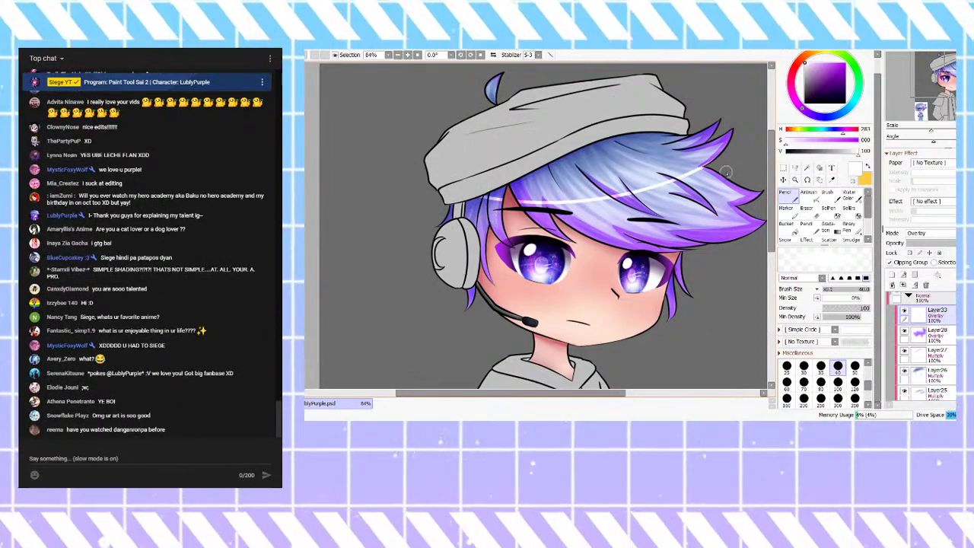
Step: Draw a second white curve below the first and fill the band between them with a size 200 Pencil
left_click_drag(658, 204, 470, 200)
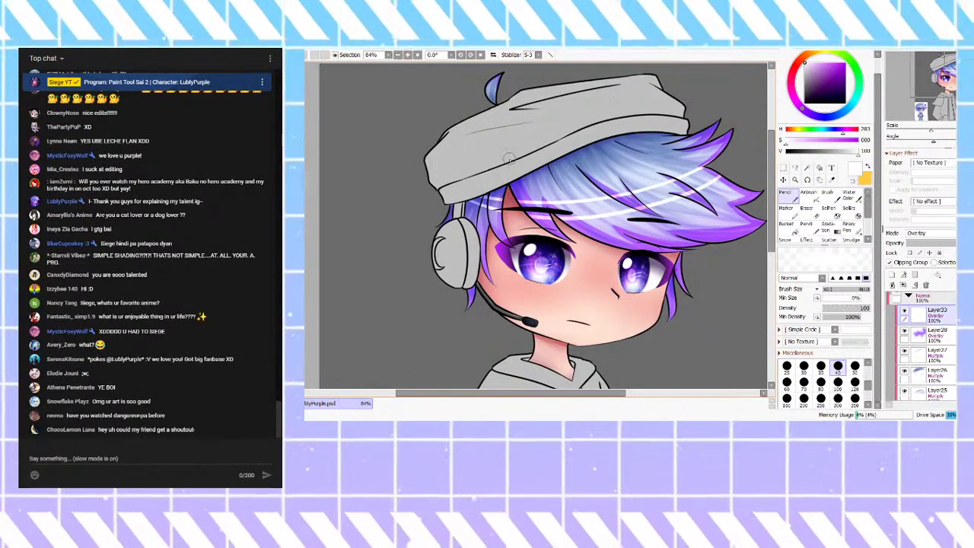
left_click(822, 381)
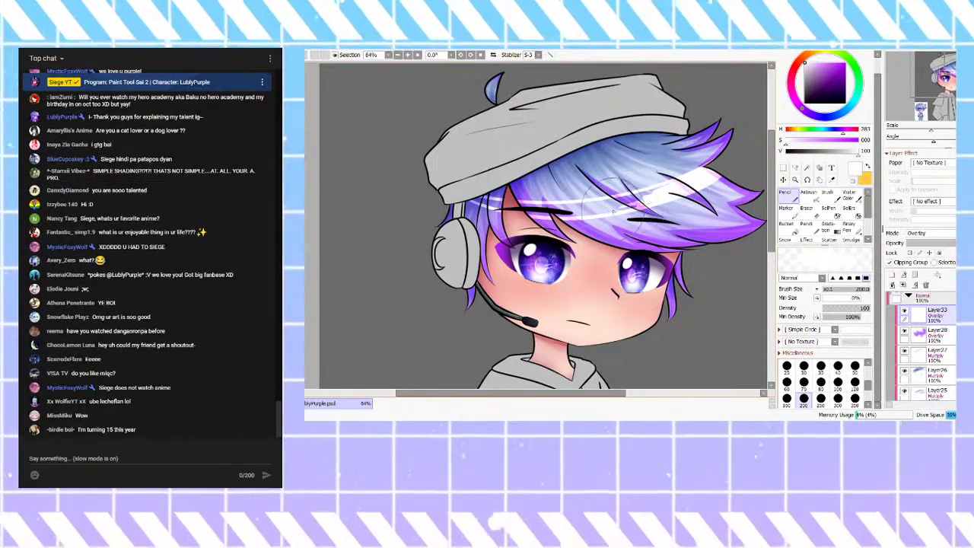
scroll(656, 185, "down", 2)
scroll(659, 207, "up", 5)
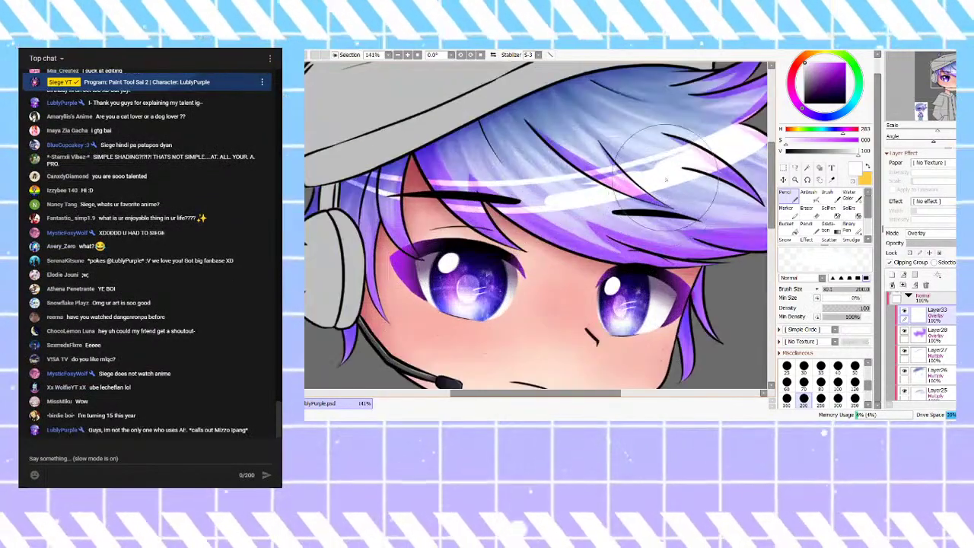
left_click_drag(666, 165, 563, 187)
mouse_move(629, 178)
left_mouse_down()
mouse_move(493, 195)
mouse_move(504, 204)
left_mouse_up()
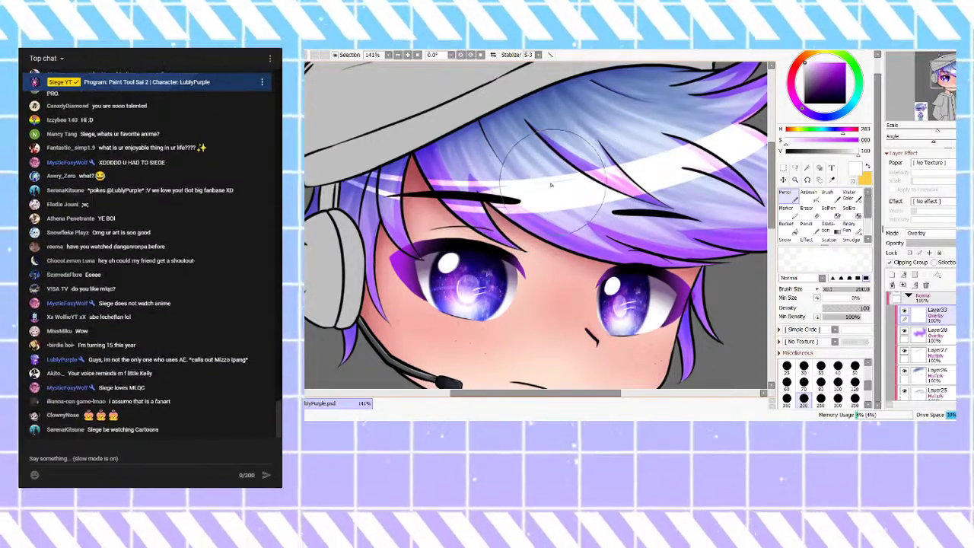
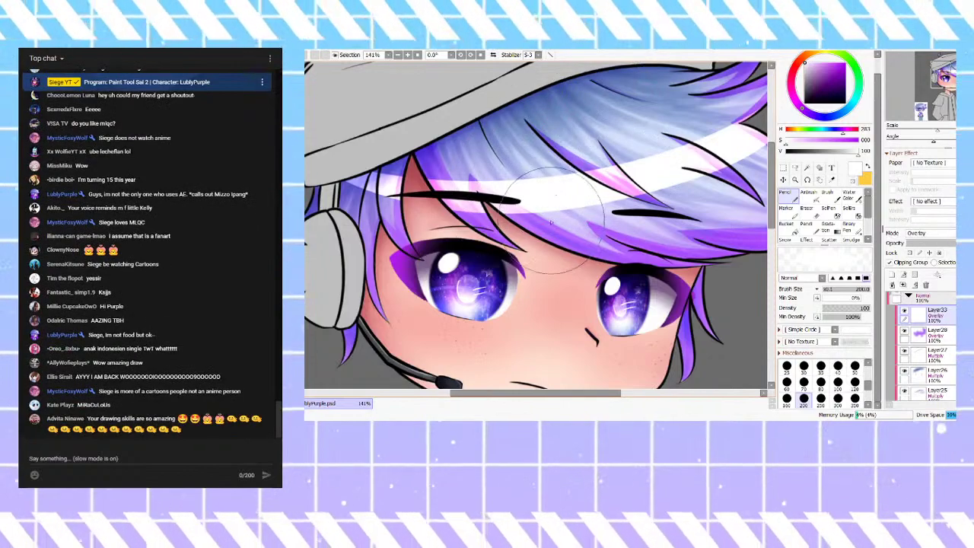
scroll(519, 184, "down", 3)
scroll(595, 182, "up", 2)
Step: Erase strand-like notches into the upper edge of the white highlight band at the fringe's right side, using the Eraser at size 80
left_click(848, 197)
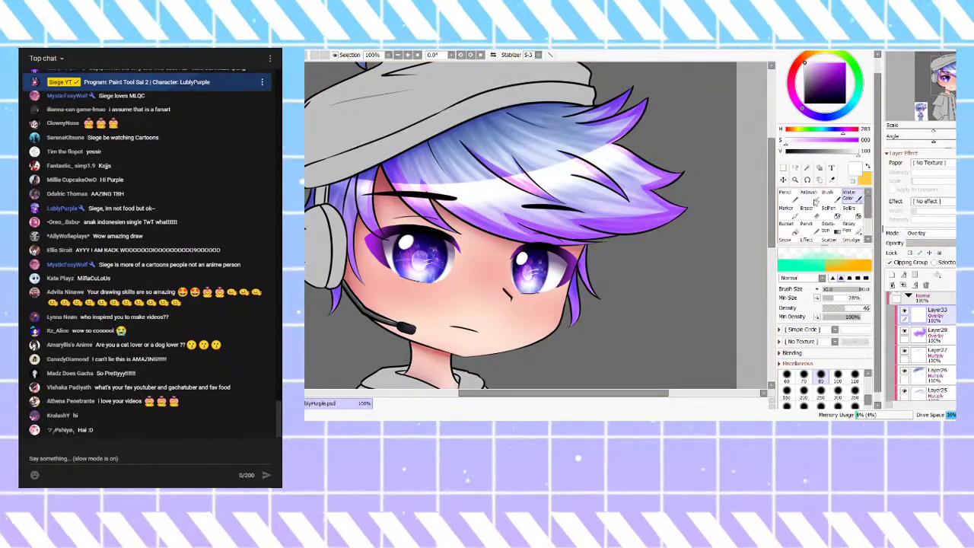
left_click(811, 214)
scroll(579, 140, "up", 2)
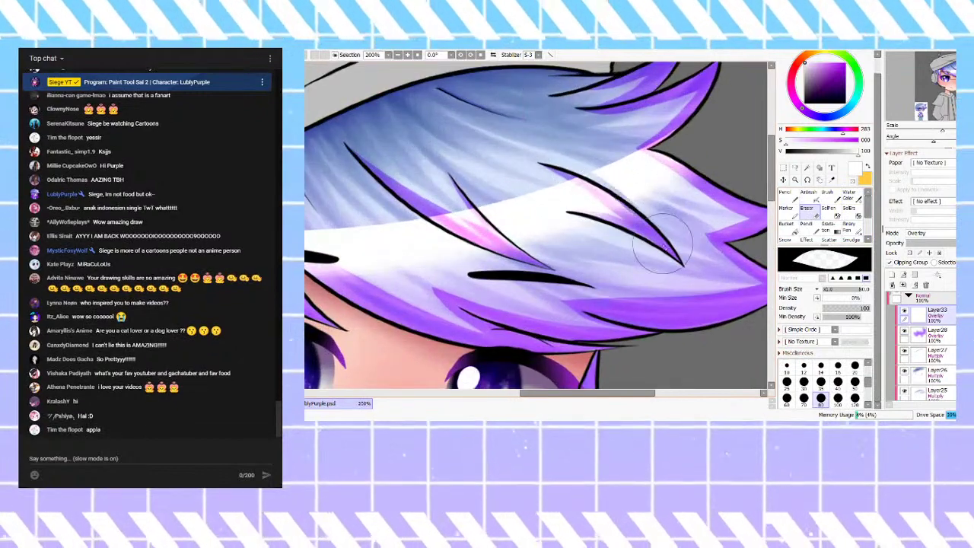
key("n")
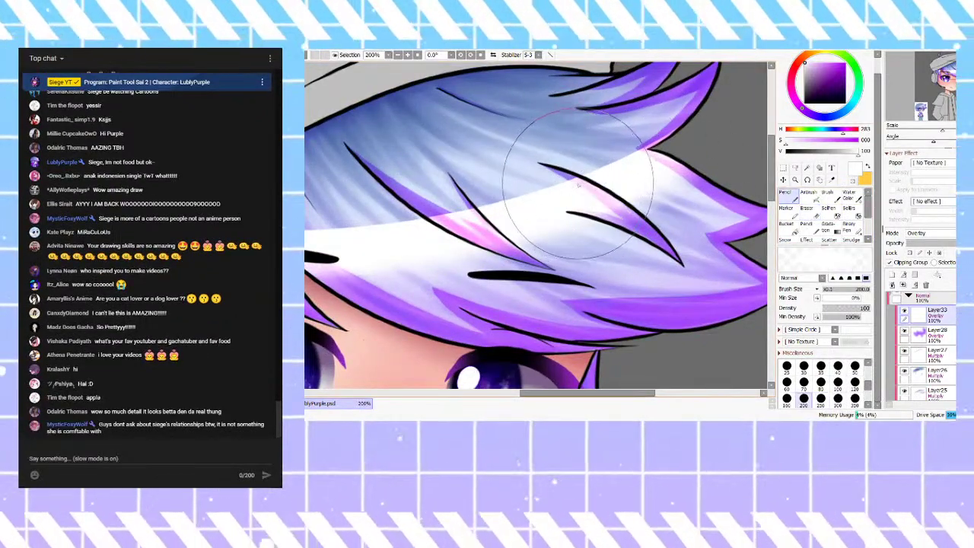
key("e")
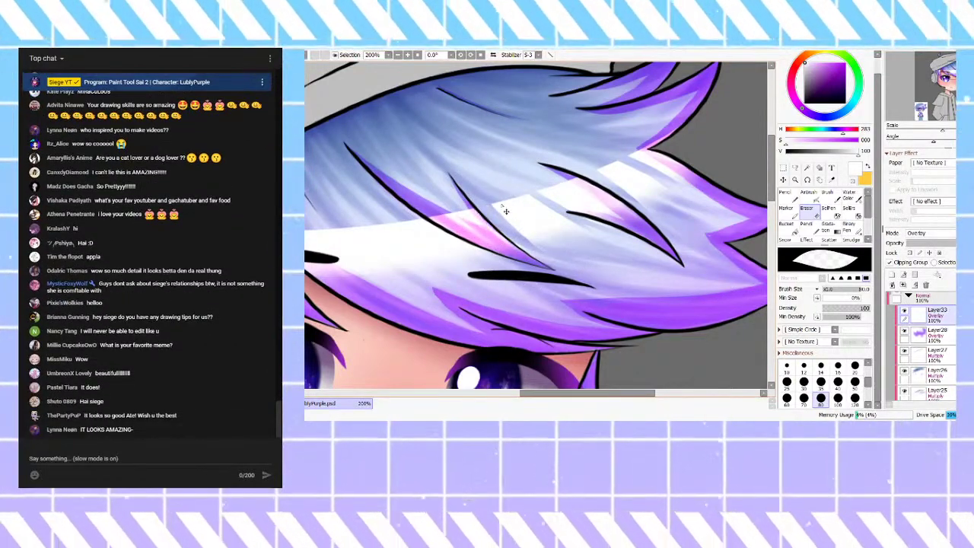
scroll(548, 162, "down", 3)
scroll(508, 192, "up", 4)
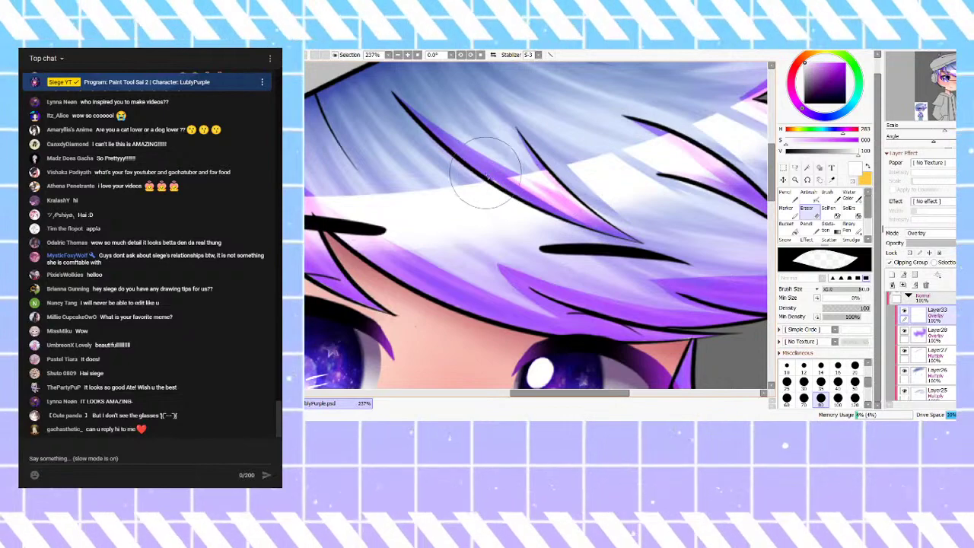
Step: Continue erasing notches into the highlight band along the middle strands of the fringe
scroll(481, 183, "down", 2)
scroll(605, 228, "up", 2)
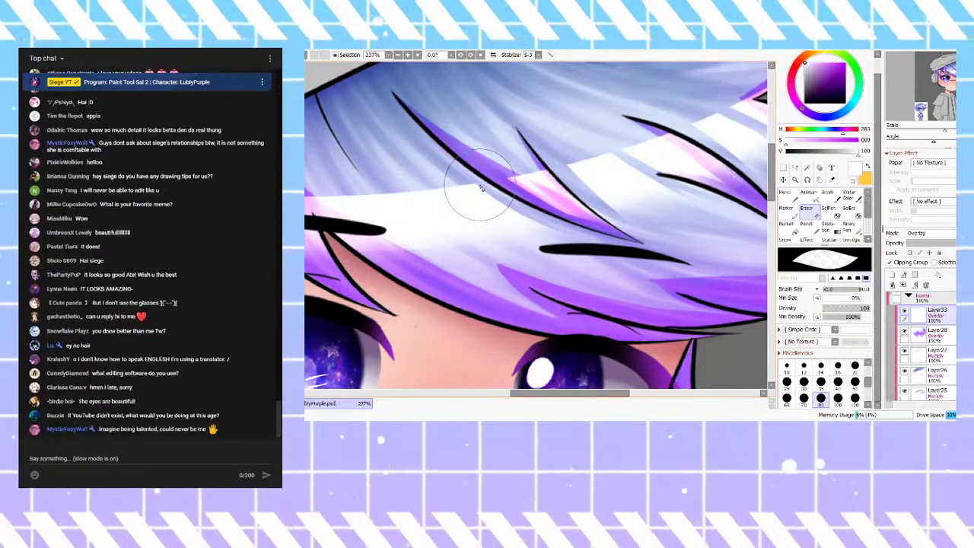
scroll(508, 118, "down", 2)
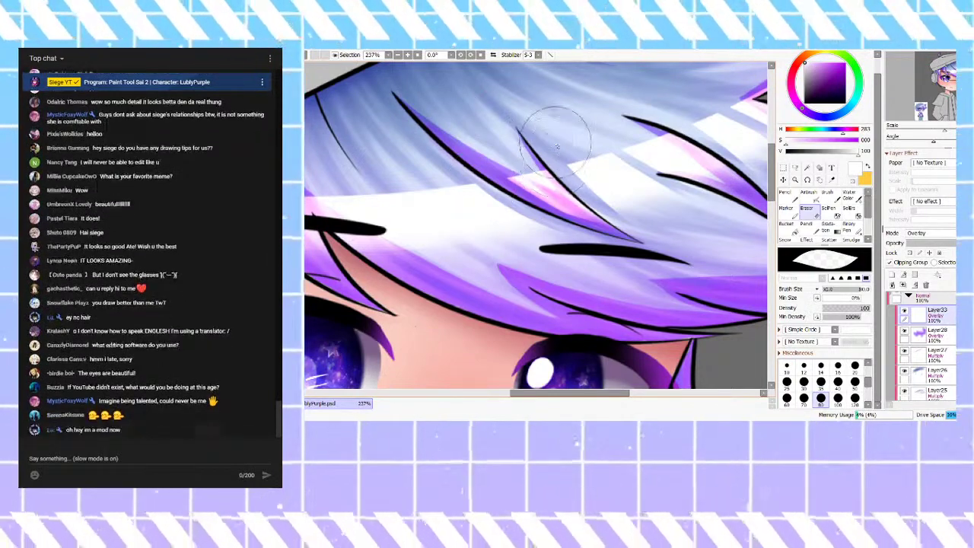
scroll(396, 153, "up", 2)
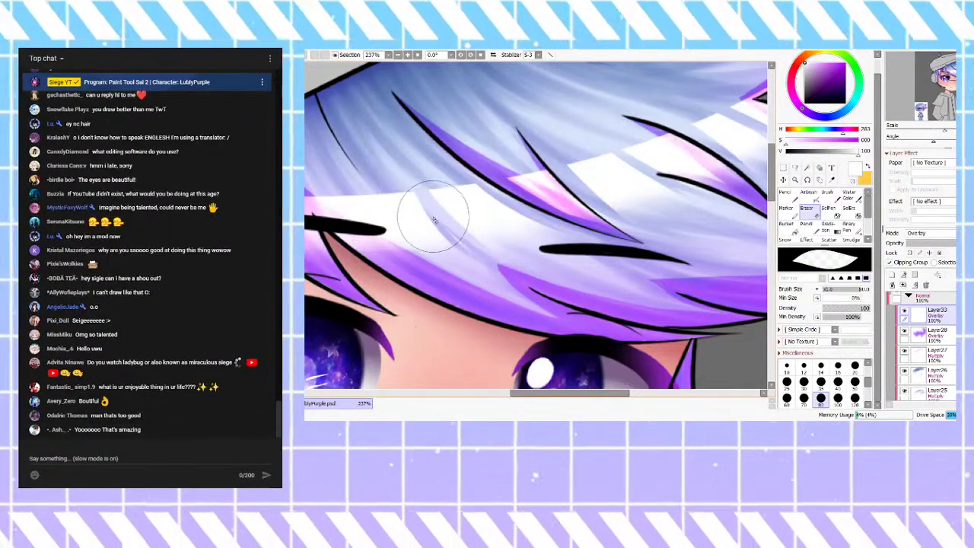
scroll(601, 273, "down", 3)
scroll(432, 237, "up", 3)
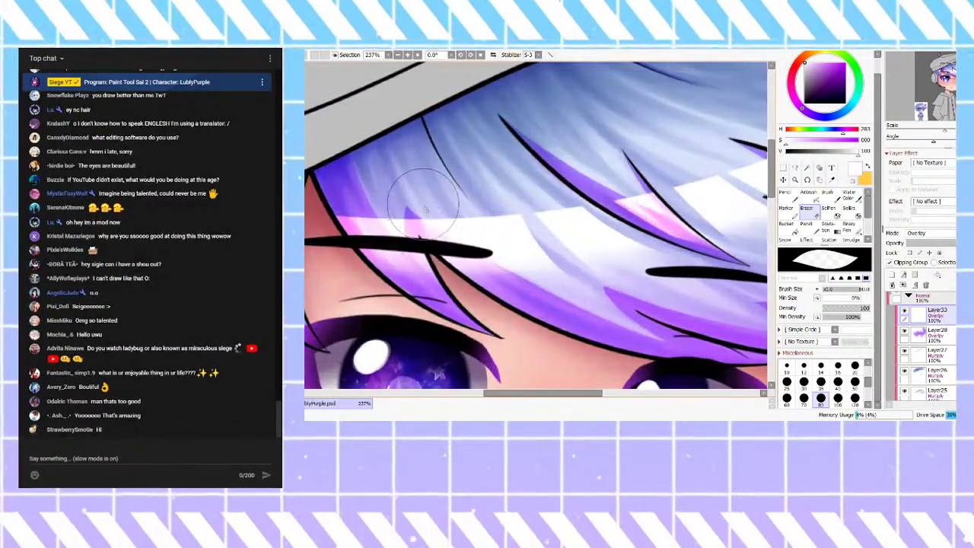
Step: Trim the highlight band into separate strands over the left part of the fringe and the side locks beside the headphones
scroll(423, 213, "up", 3)
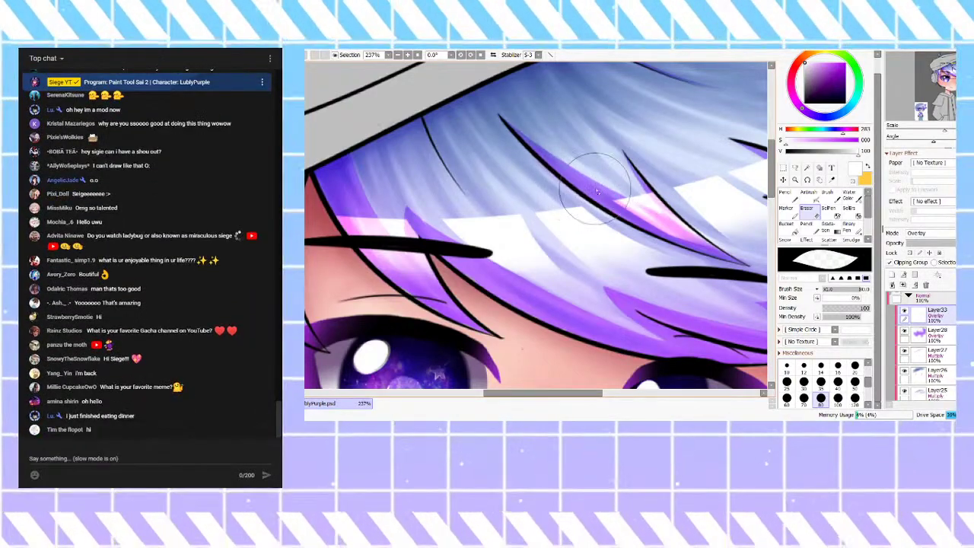
scroll(589, 171, "down", 3)
scroll(510, 191, "up", 4)
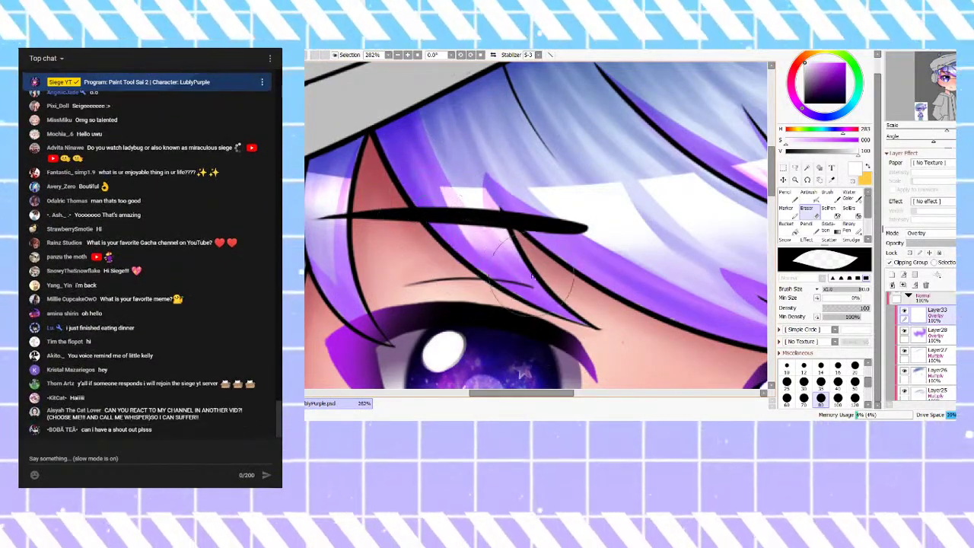
scroll(521, 274, "down", 4)
scroll(427, 220, "up", 3)
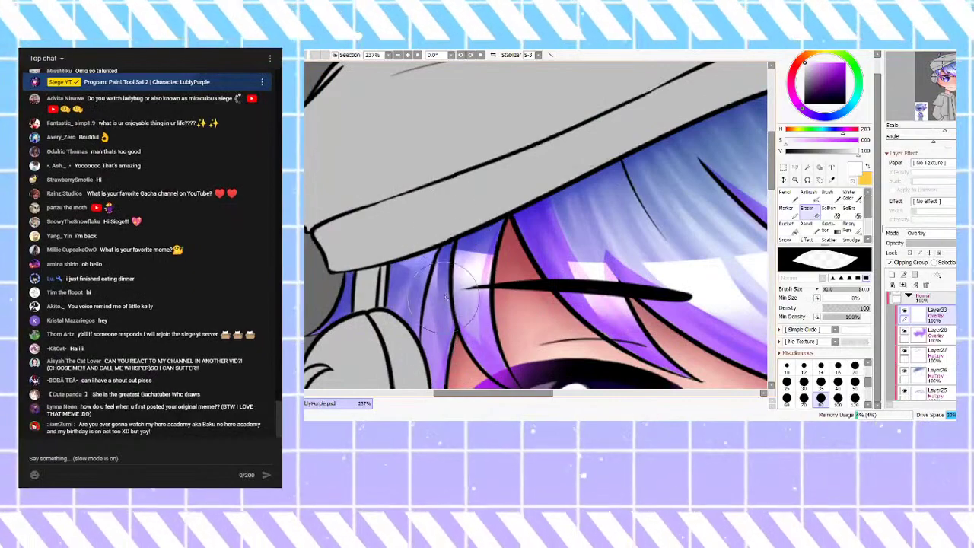
mouse_move(478, 229)
left_mouse_down()
mouse_move(484, 373)
mouse_move(462, 303)
mouse_move(469, 233)
mouse_move(465, 323)
mouse_move(465, 238)
mouse_move(458, 310)
mouse_move(457, 253)
mouse_move(457, 301)
mouse_move(467, 299)
mouse_move(472, 230)
mouse_move(449, 239)
mouse_move(428, 297)
mouse_move(445, 237)
mouse_move(390, 266)
left_mouse_up()
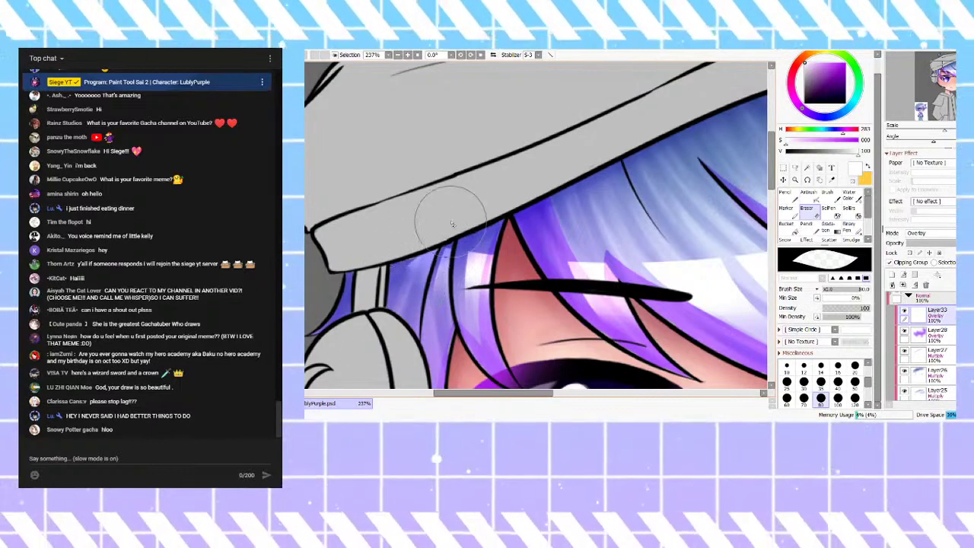
Step: Lower the opacity of highlight layer Layer33 slightly and switch back to the Pencil
scroll(488, 190, "down", 4)
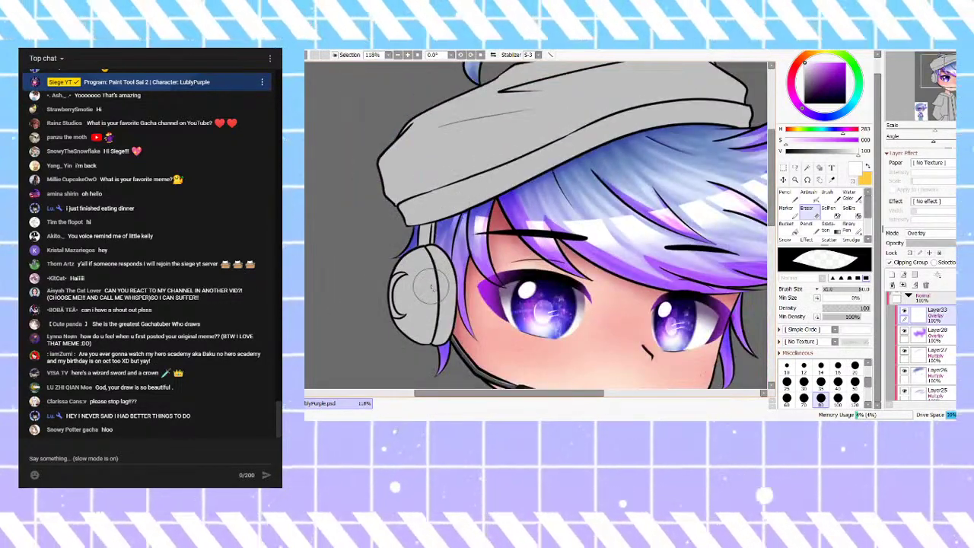
scroll(440, 260, "down", 2)
scroll(532, 199, "up", 1)
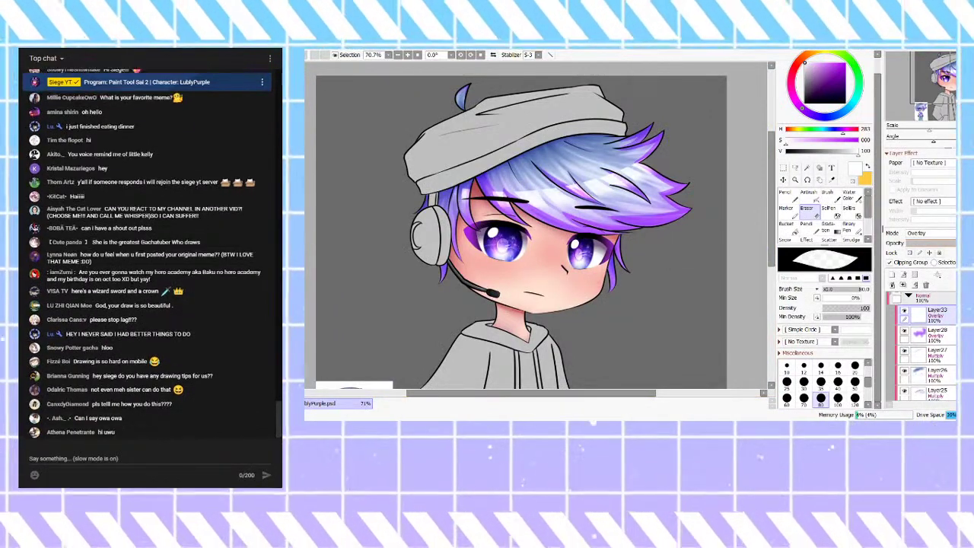
left_click(797, 200)
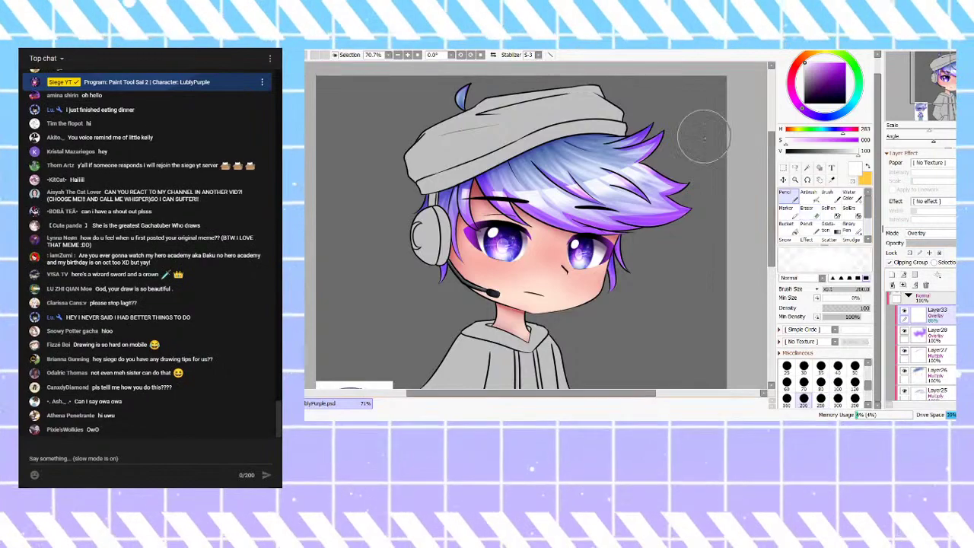
Step: Draw thin white highlight strokes with the Pencil along the strand edges at the right of the fringe
scroll(637, 139, "up", 8)
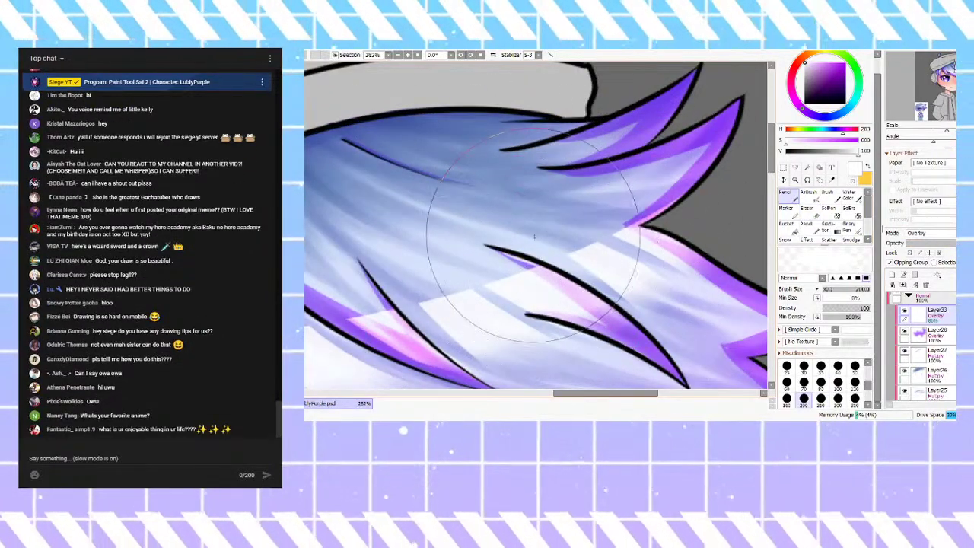
scroll(506, 255, "down", 1)
scroll(412, 282, "up", 1)
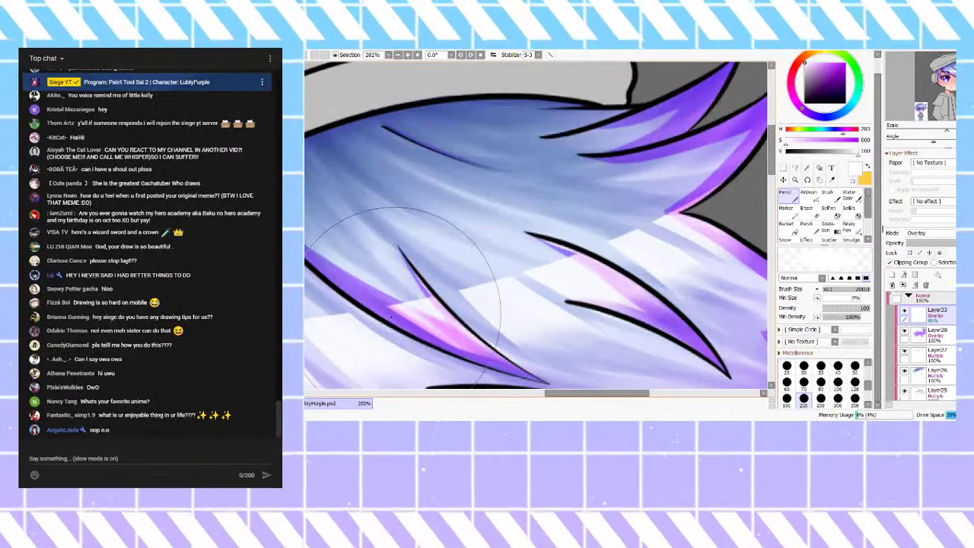
scroll(485, 240, "down", 3)
scroll(430, 282, "up", 4)
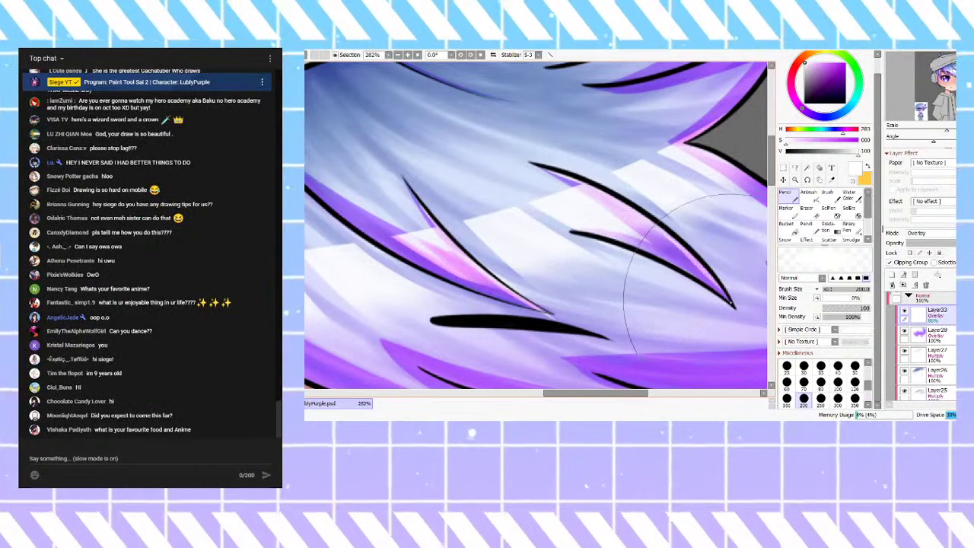
key("ctrl+0")
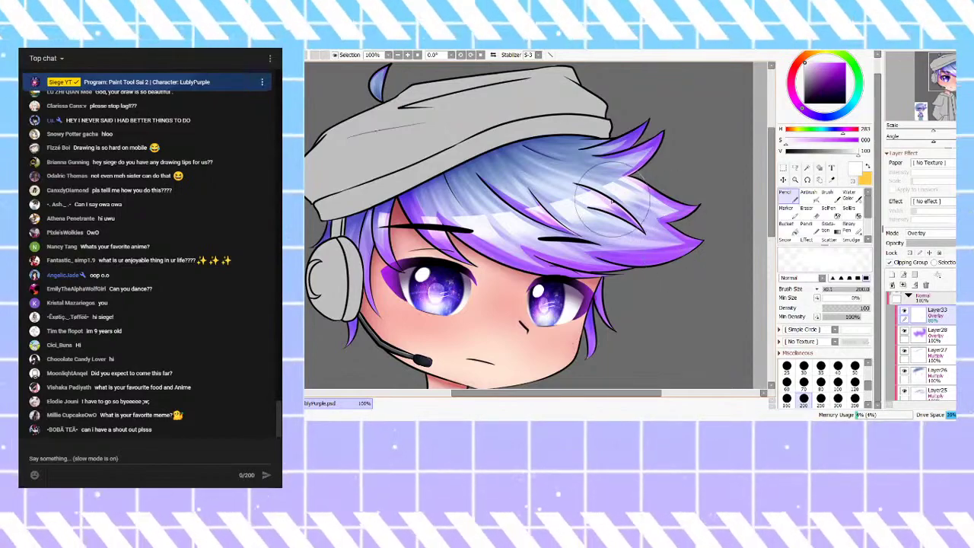
Step: Add thin white edge highlights to the middle and left strands of the fringe
scroll(618, 207, "down", 4)
scroll(598, 213, "up", 5)
scroll(599, 215, "up", 3)
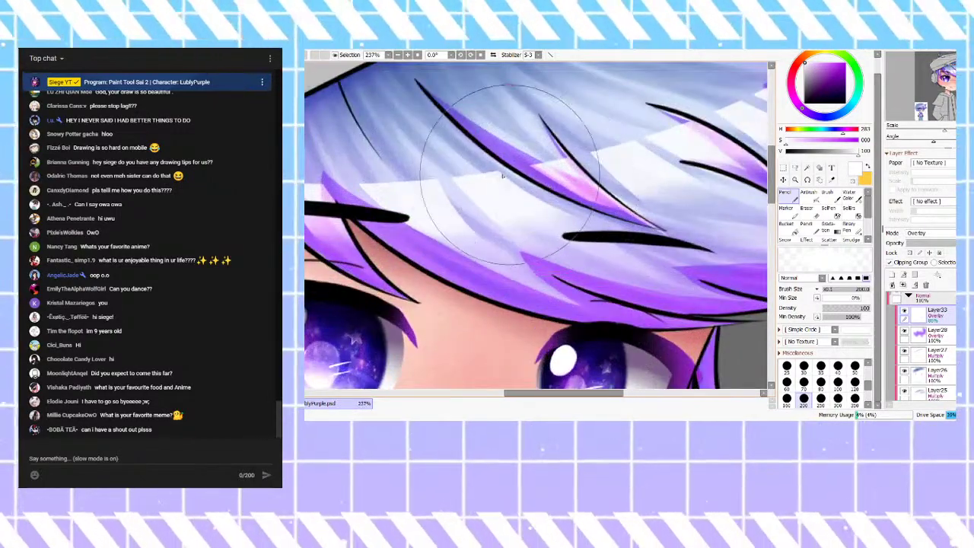
scroll(555, 229, "down", 2)
scroll(433, 236, "up", 4)
scroll(374, 210, "up", 1)
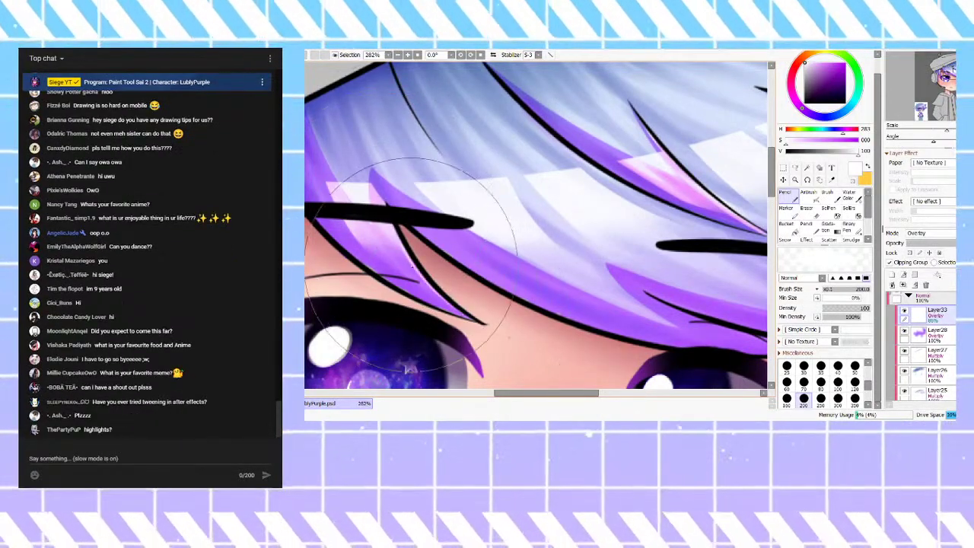
Step: Add fine white highlights to the side locks by the headphones and to the pointed hair tips beside the hat
scroll(386, 201, "down", 3)
scroll(454, 245, "up", 2)
scroll(453, 246, "up", 2)
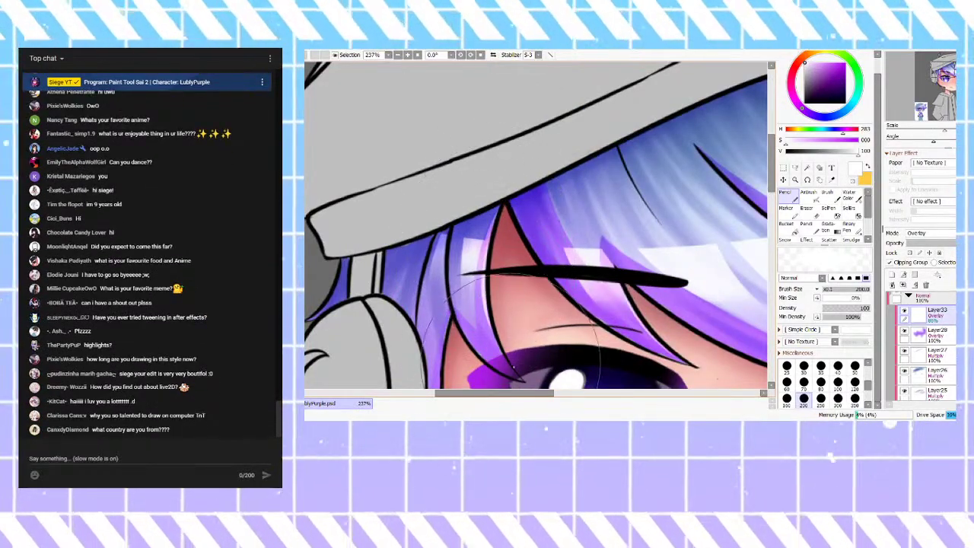
scroll(487, 312, "down", 3)
scroll(727, 214, "up", 3)
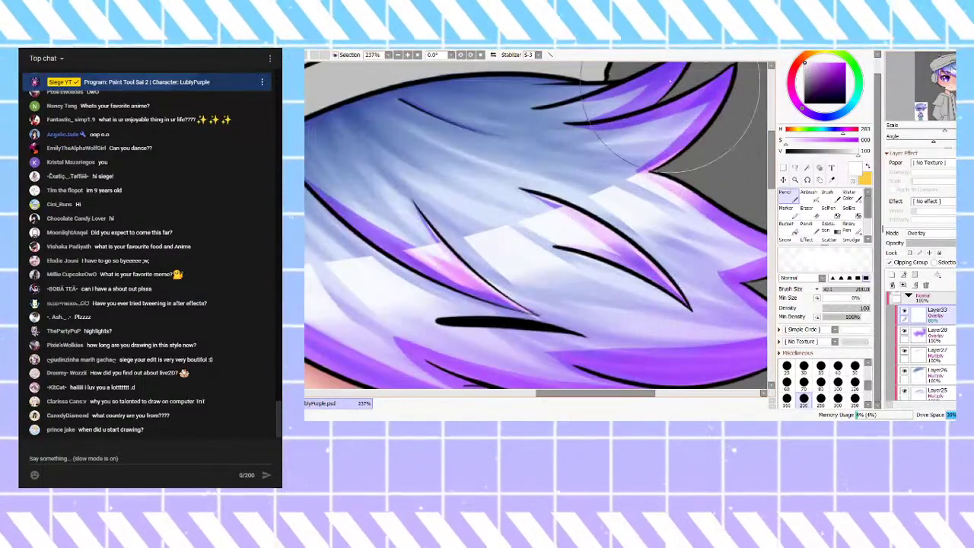
scroll(700, 186, "down", 3)
scroll(666, 263, "up", 3)
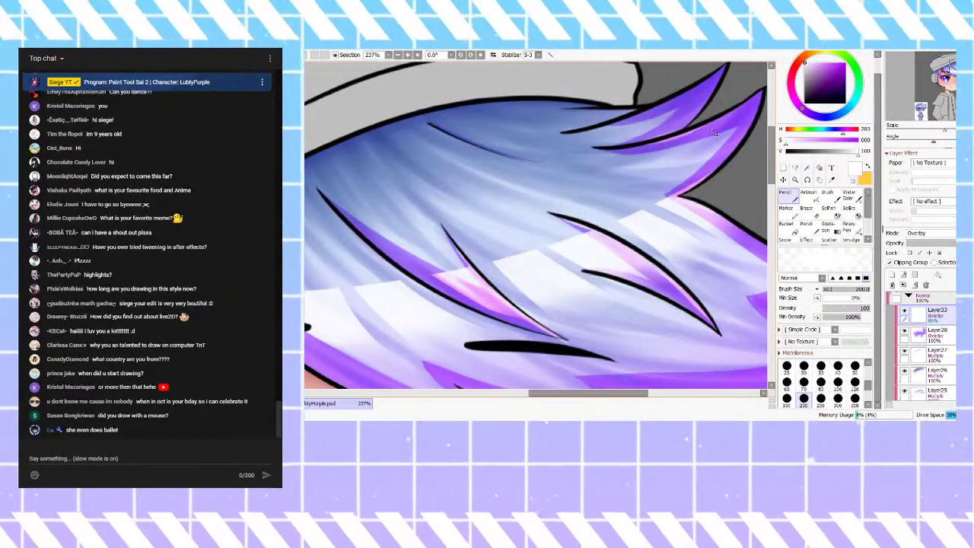
Step: Draw a thin white highlight along the edge of the small hair tuft above the hat
scroll(622, 225, "down", 4)
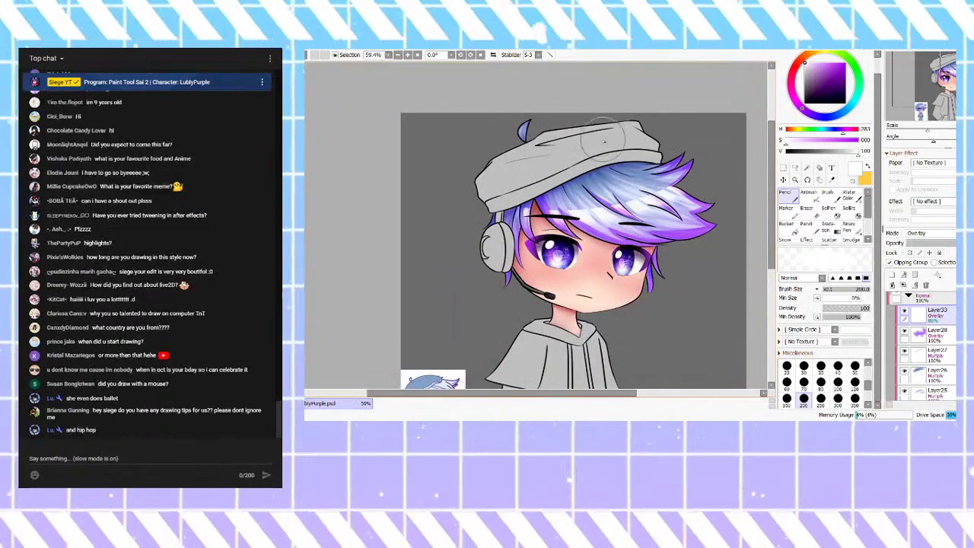
scroll(601, 137, "up", 2)
scroll(578, 152, "down", 1)
scroll(483, 107, "up", 3)
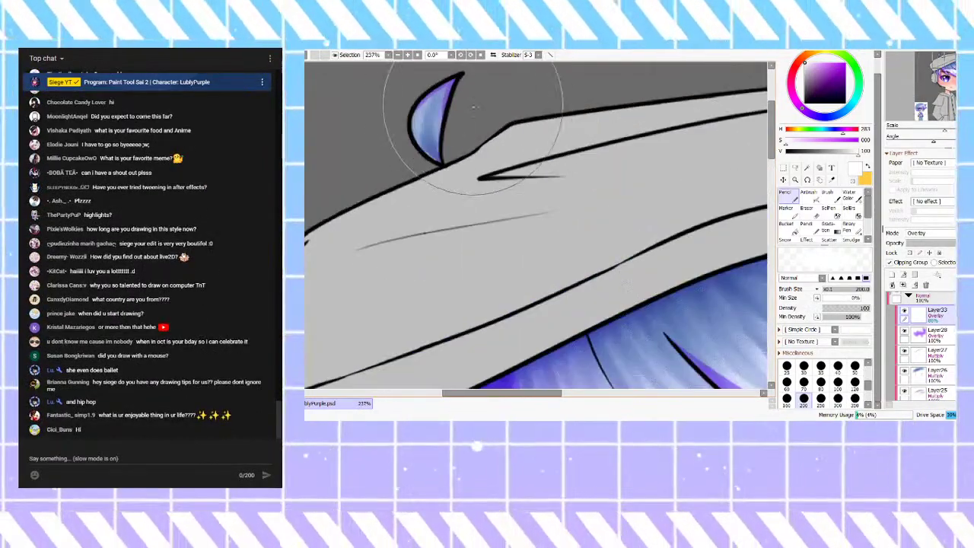
scroll(482, 107, "up", 2)
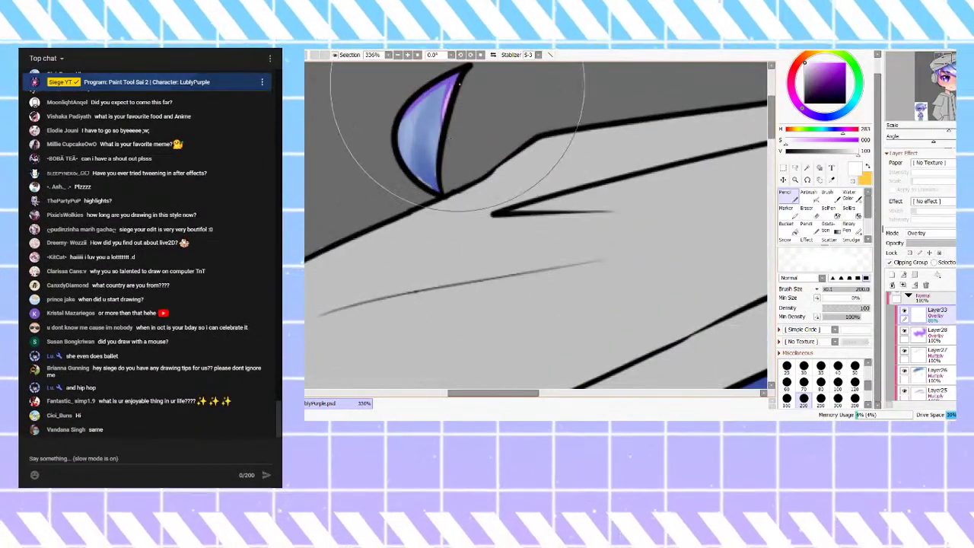
scroll(453, 93, "down", 7)
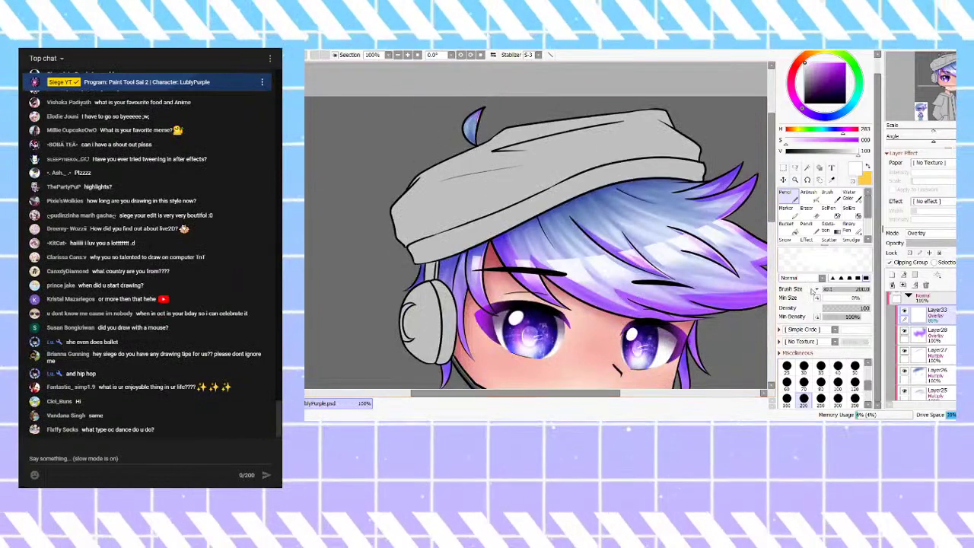
Step: Select Layer24 and sample its light blue hair colour with Layer25 temporarily hidden
scroll(925, 350, "down", 4)
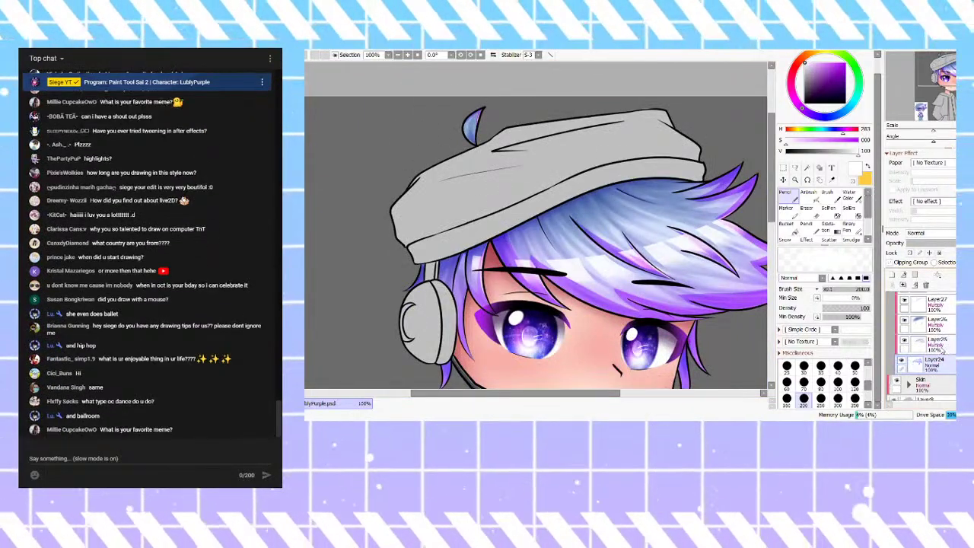
left_click(905, 340)
right_click(646, 227)
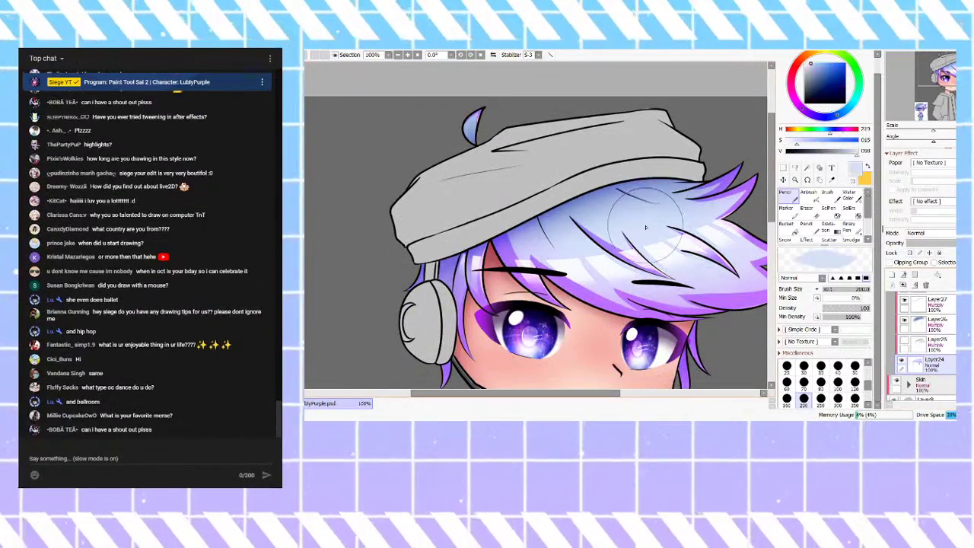
left_click(905, 342)
Step: Inspect the colouring of the hair tuft above the hat and the pointed hair tips beside it
scroll(495, 122, "up", 5)
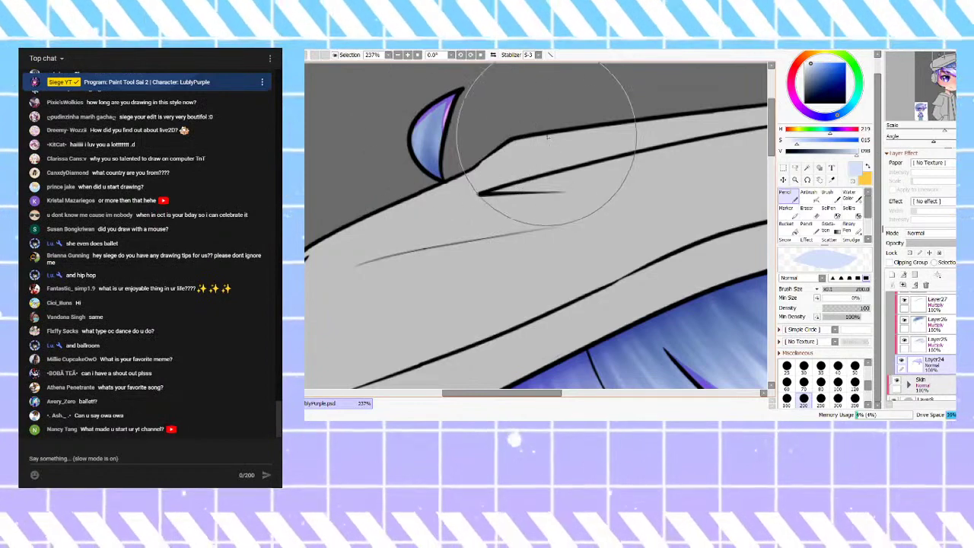
scroll(533, 133, "down", 4)
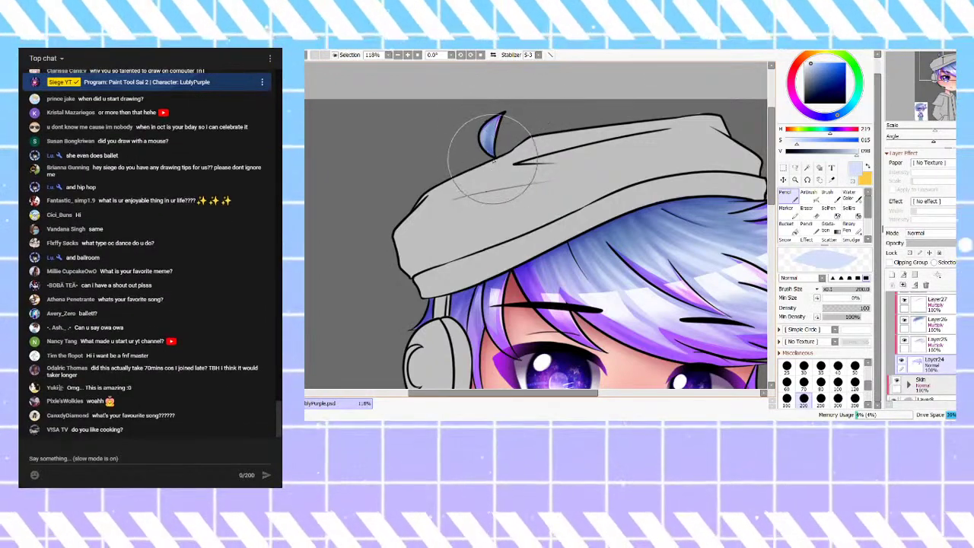
scroll(472, 147, "up", 3)
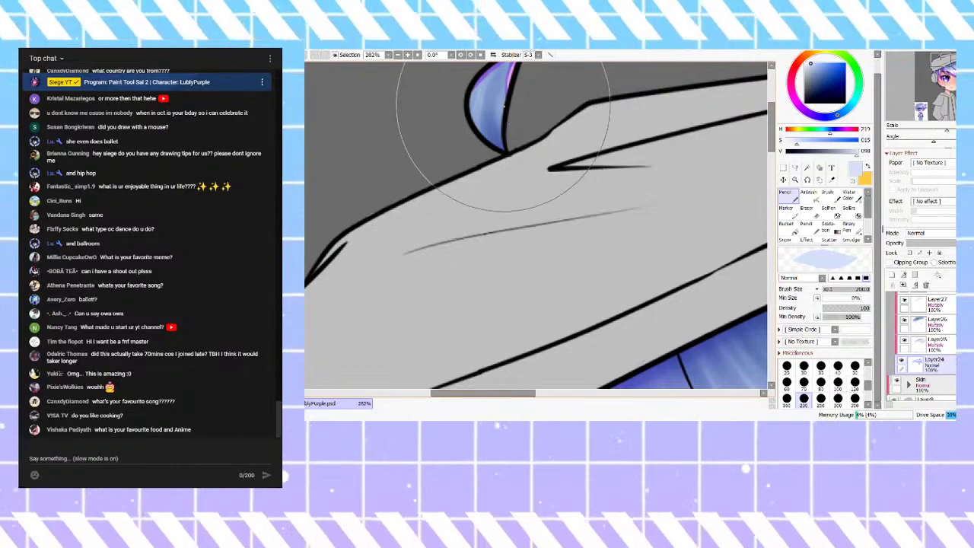
scroll(508, 110, "down", 3)
scroll(509, 107, "down", 2)
scroll(712, 92, "up", 3)
scroll(712, 92, "up", 3)
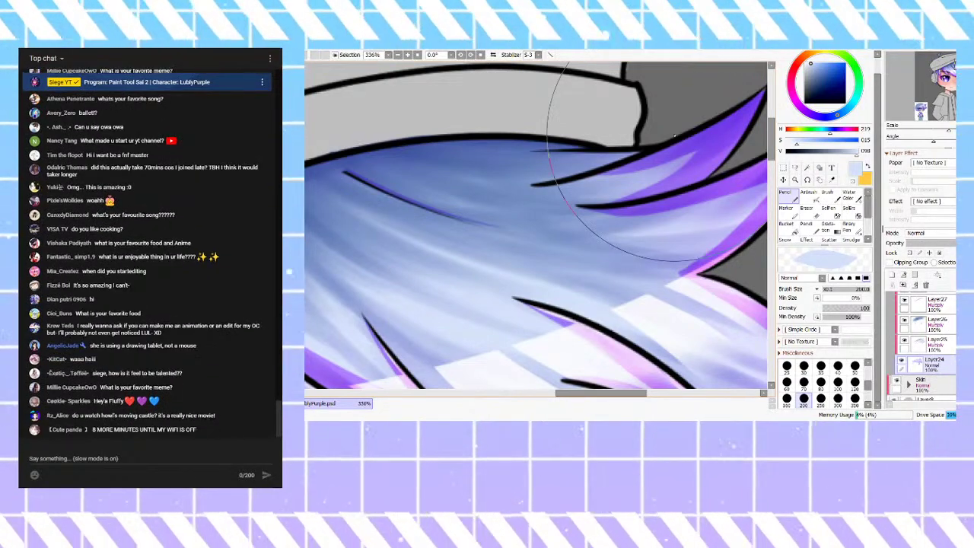
scroll(655, 175, "down", 4)
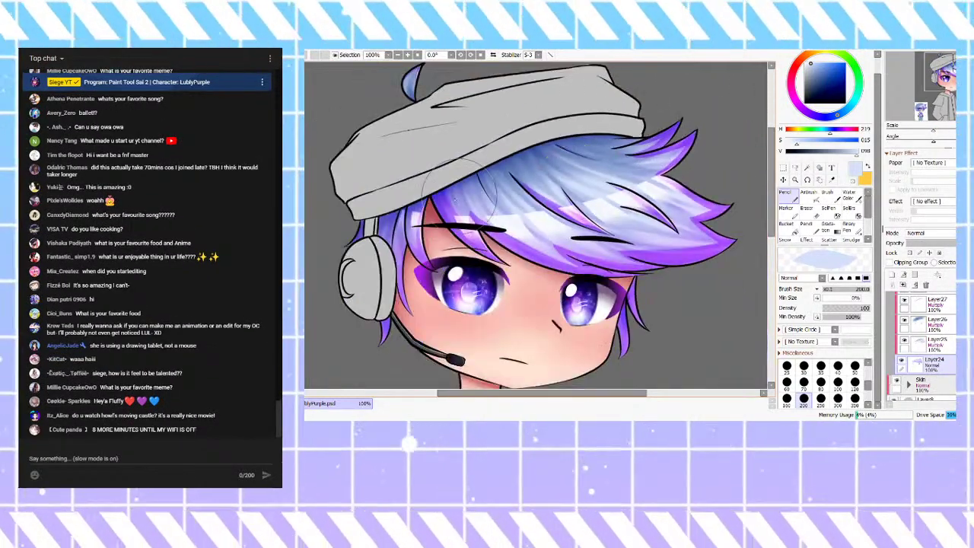
Step: Inspect the side locks next to both eyes and compare the coloured hair with the whole figure
scroll(464, 255, "down", 1)
scroll(662, 251, "up", 2)
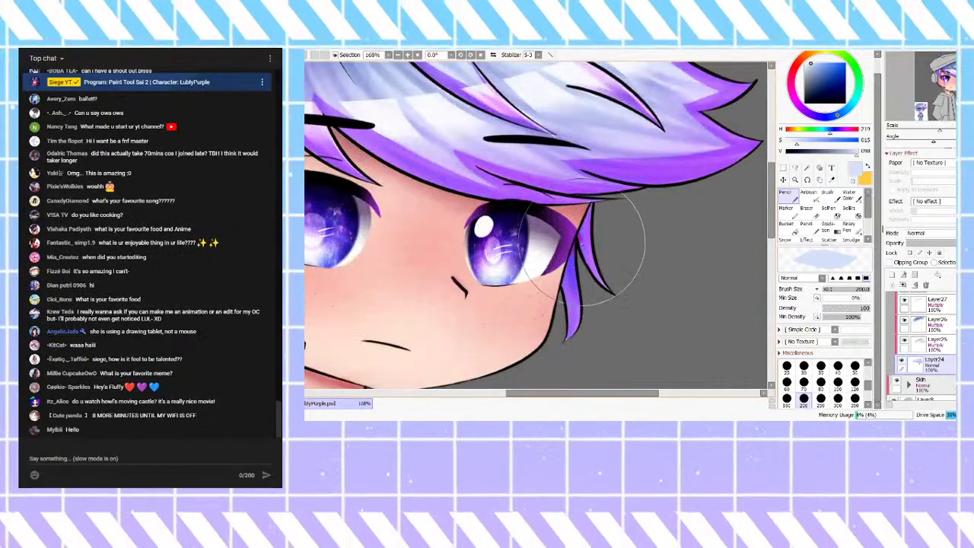
scroll(628, 304, "up", 1)
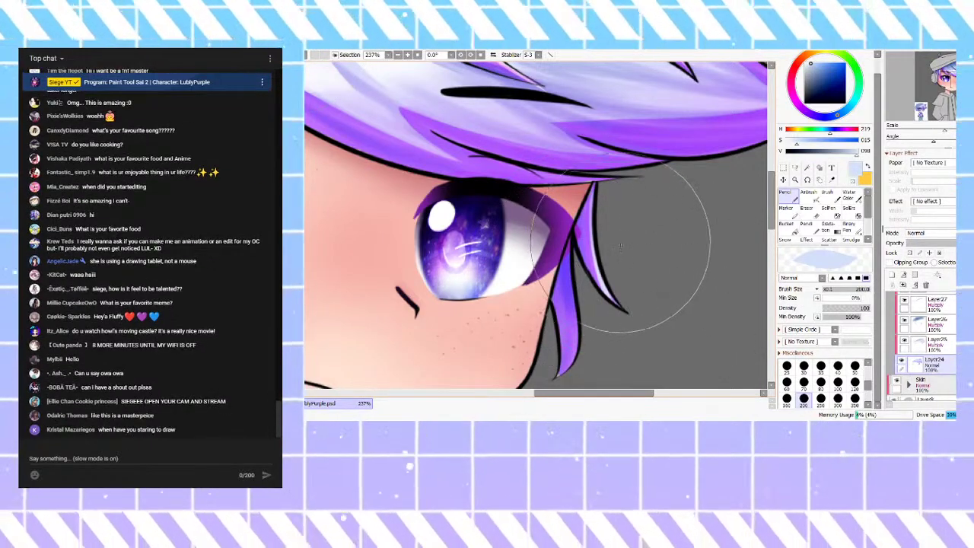
scroll(605, 199, "down", 4)
scroll(394, 160, "up", 4)
left_click(426, 334)
left_click(468, 340)
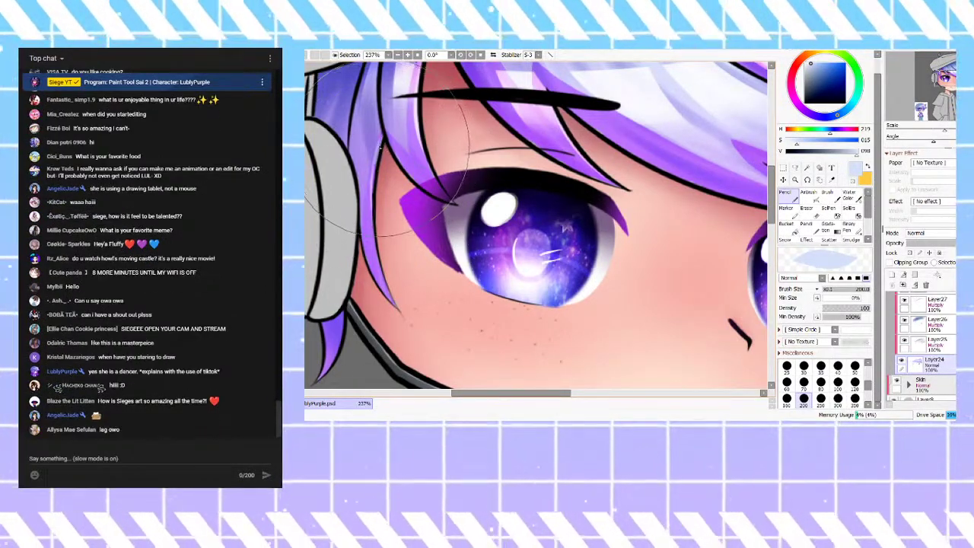
scroll(557, 242, "down", 5)
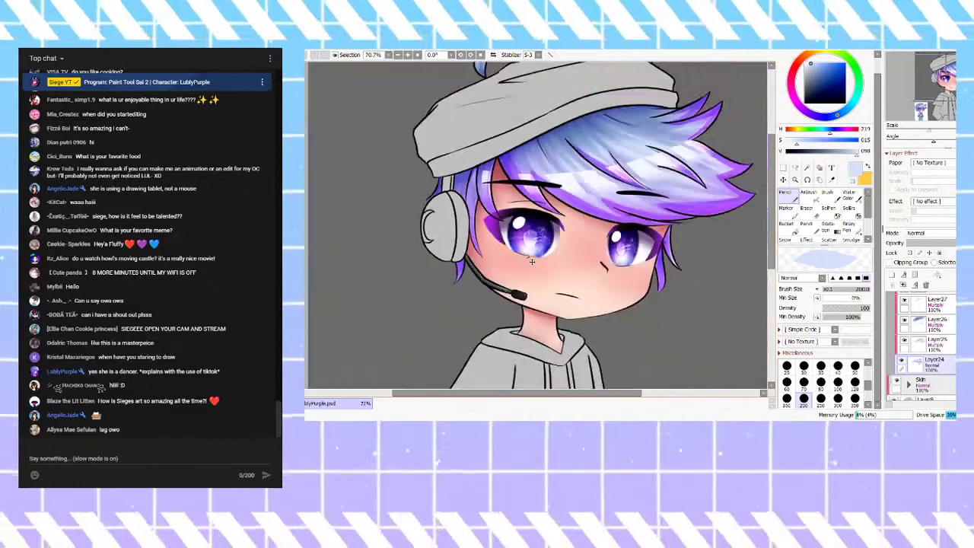
scroll(556, 243, "down", 2)
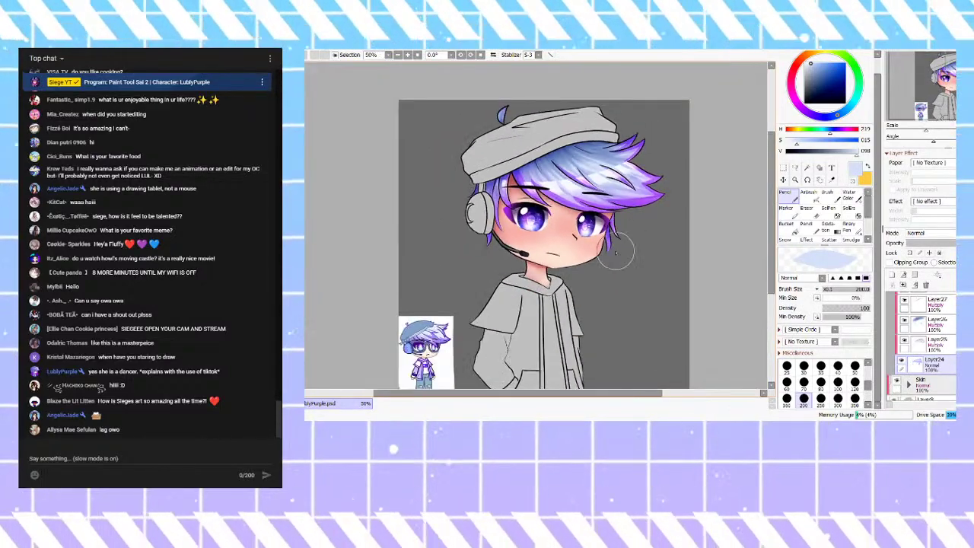
scroll(572, 251, "up", 2)
Step: Collapse the Hair folder, open the Eye folder and show the glasses line art on Layer6
scroll(918, 341, "up", 3)
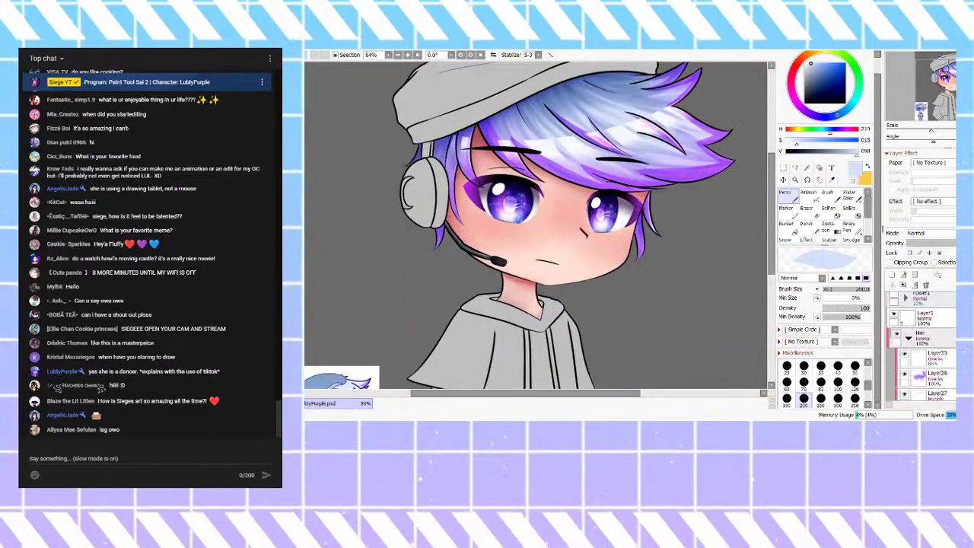
left_click(909, 345)
scroll(898, 329, "up", 1)
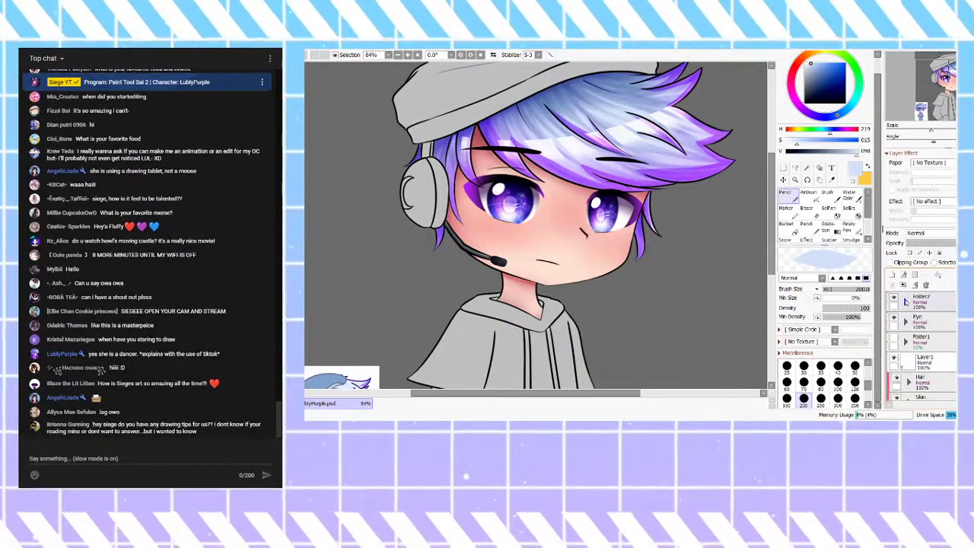
left_click(905, 301)
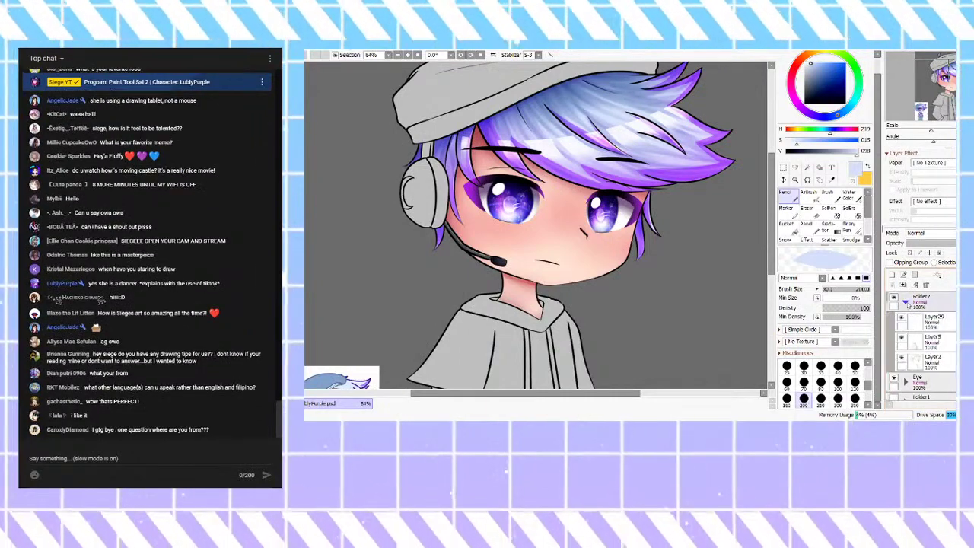
left_click(905, 301)
left_click(905, 322)
left_click(903, 359)
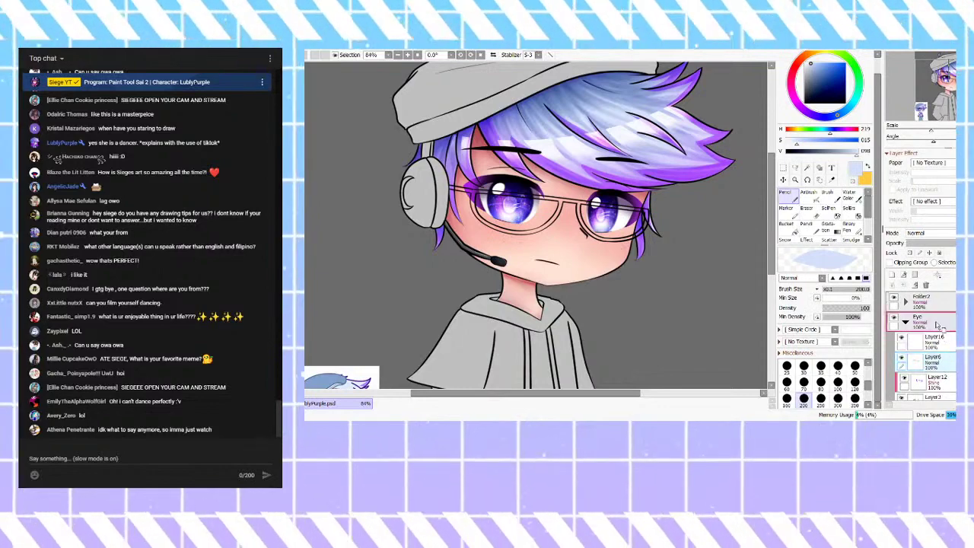
Step: Move Layer6 out of the Eye folder to just above it and add a new layer between them
left_click_drag(934, 316, 933, 314)
left_click(906, 342)
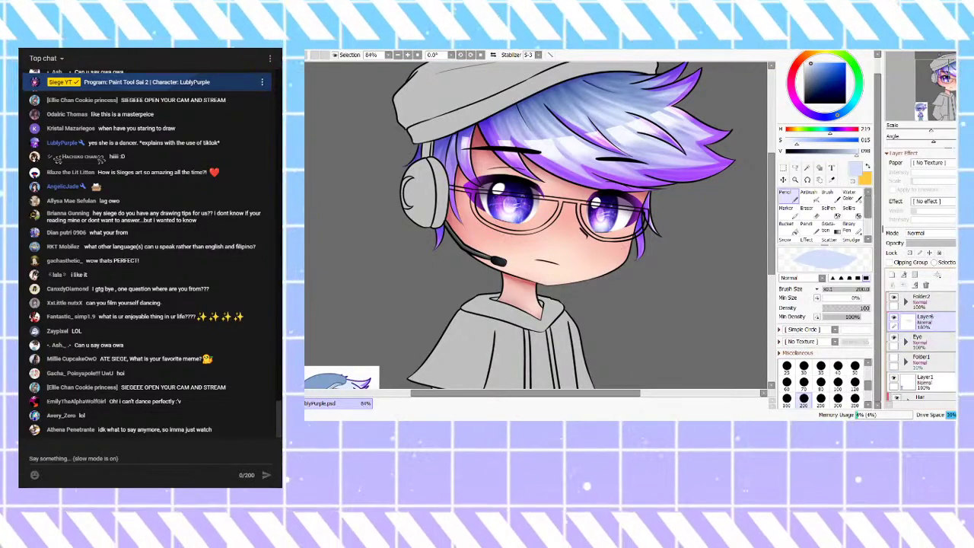
scroll(921, 343, "down", 1)
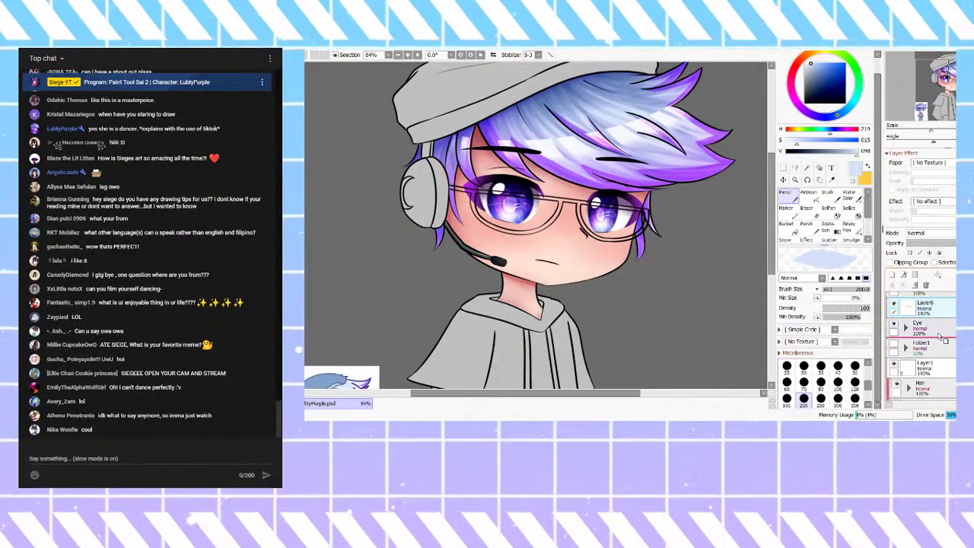
scroll(920, 342, "up", 1)
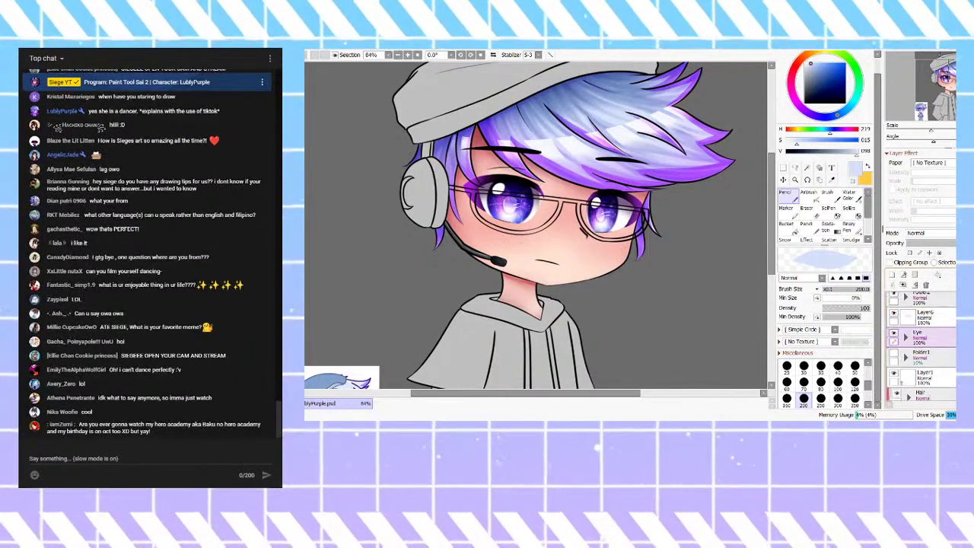
left_click(893, 275)
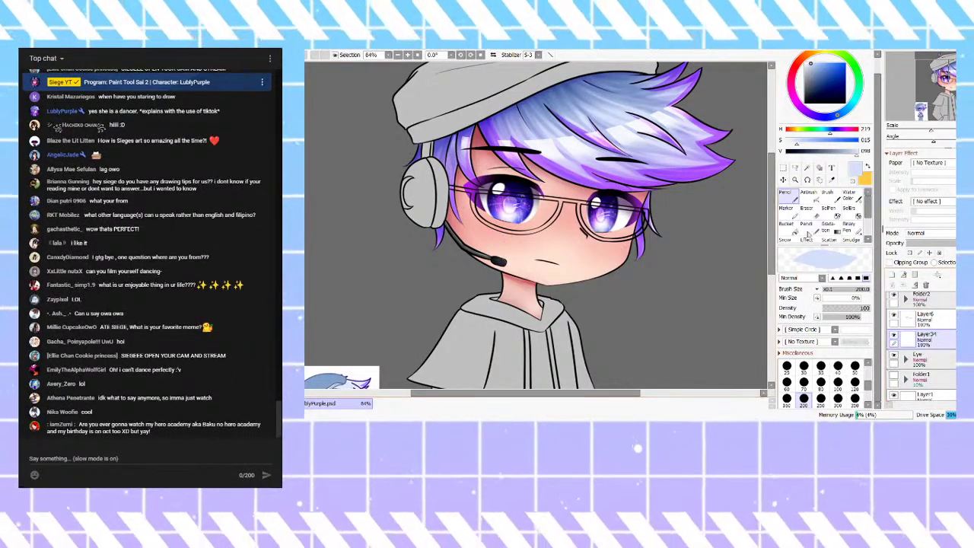
Step: Select Layer34 and sample the slate blue of the glasses frame from the reference picture
scroll(921, 342, "up", 1)
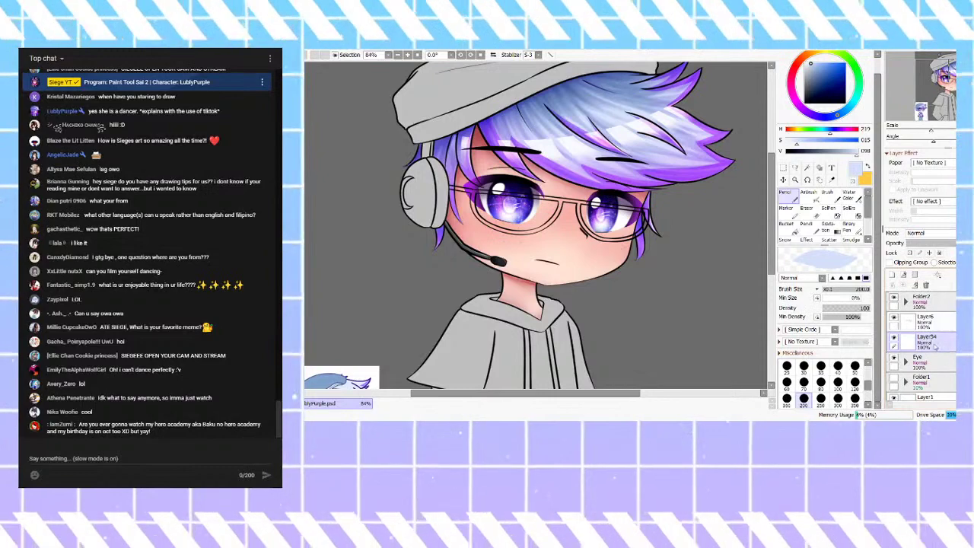
left_click(930, 364)
left_click(894, 359)
left_click(894, 359)
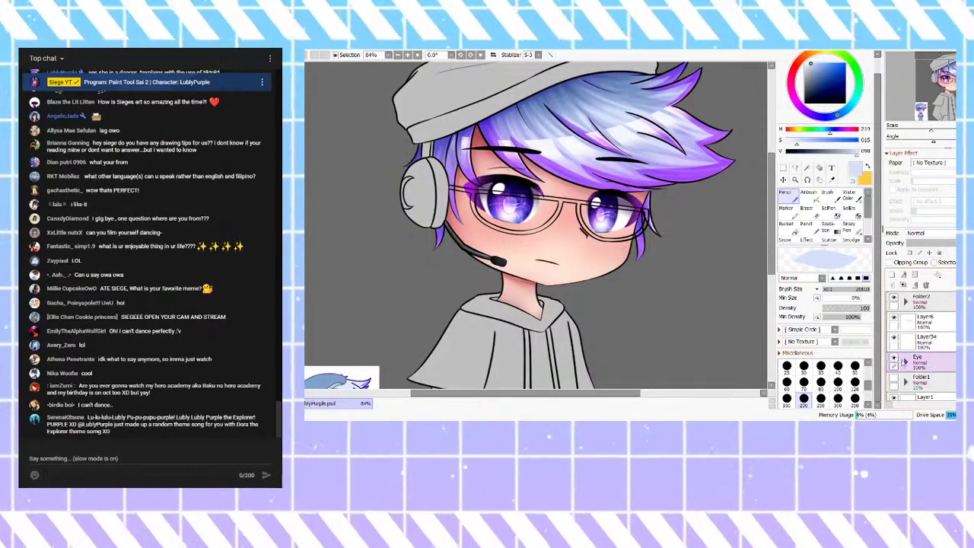
scroll(925, 350, "down", 2)
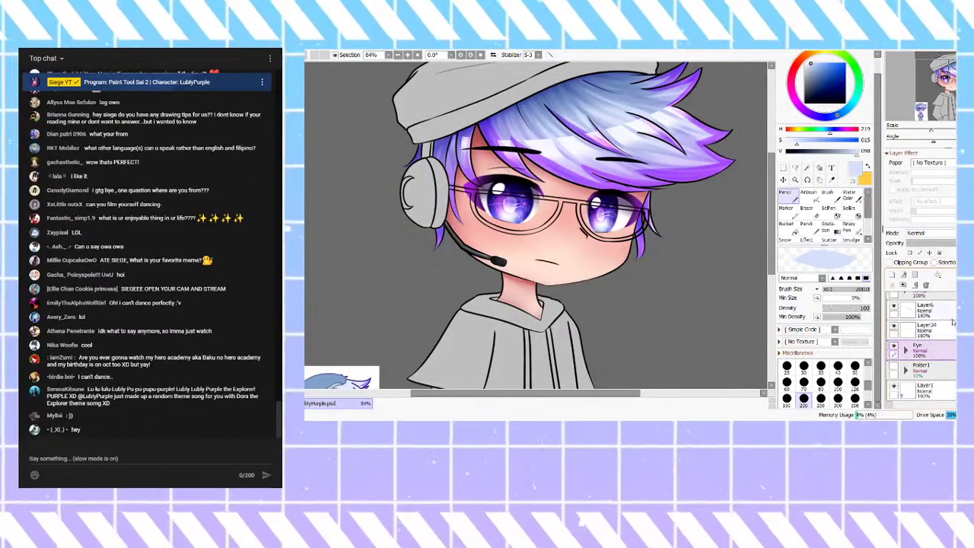
left_click(924, 309)
left_click(924, 330)
scroll(416, 185, "up", 3)
scroll(495, 213, "down", 4)
scroll(540, 243, "up", 3)
scroll(543, 241, "up", 1)
scroll(543, 241, "down", 5)
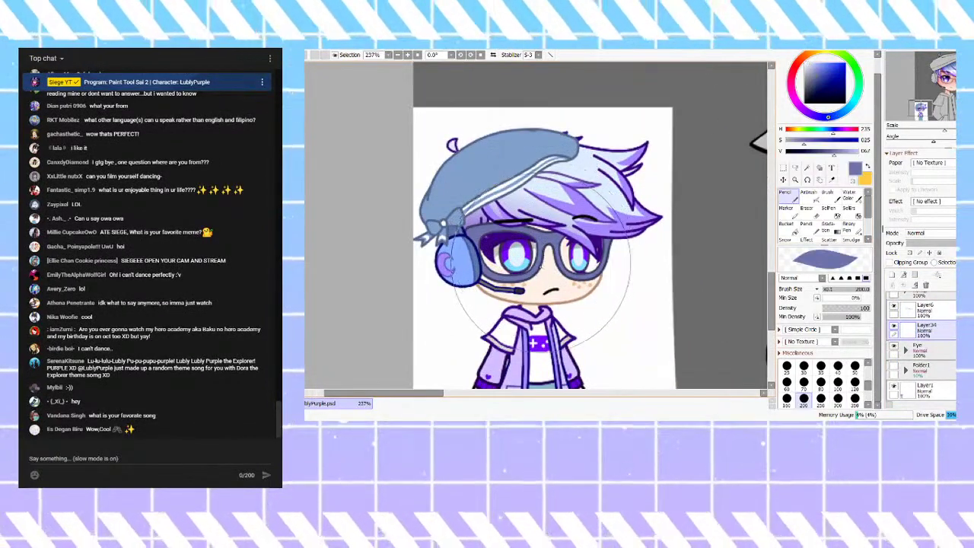
Step: Paint the glasses' temple arm and outer rim beside the headphones slate blue with the Pencil at size 30
scroll(602, 160, "up", 2)
scroll(594, 145, "up", 5)
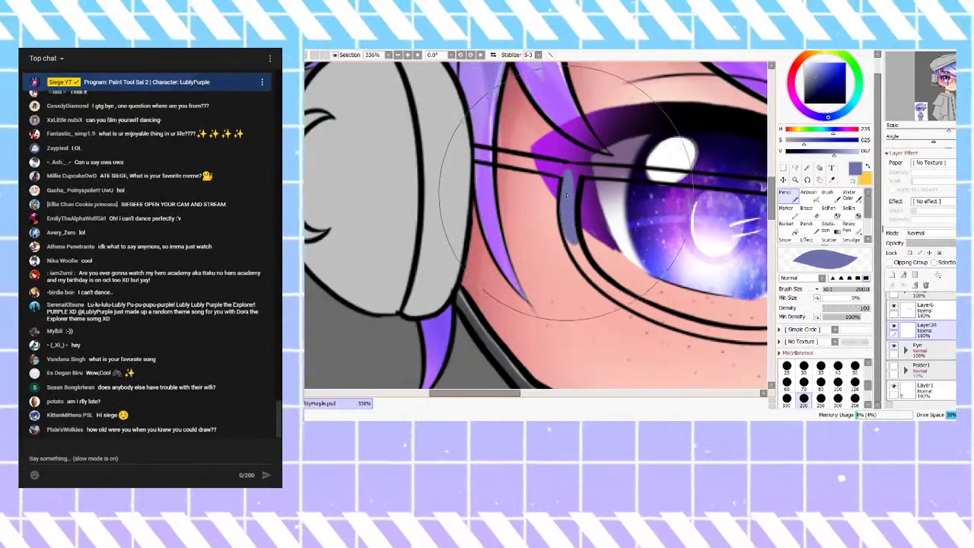
mouse_move(590, 271)
left_mouse_down()
mouse_move(565, 230)
mouse_move(604, 289)
mouse_move(662, 322)
left_mouse_up()
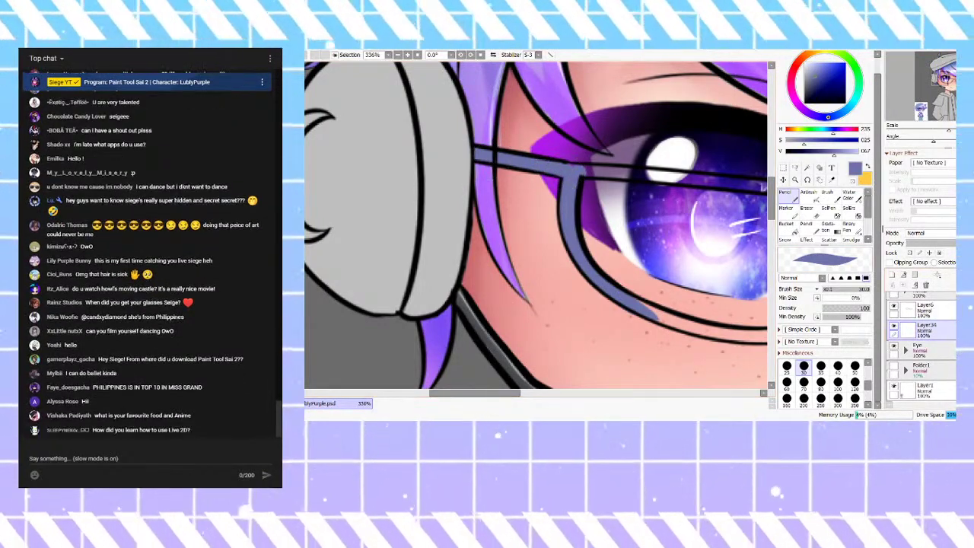
Step: Move Layer6 and Layer34 together into Folder2, placing them directly above Layer2
scroll(921, 346, "up", 1)
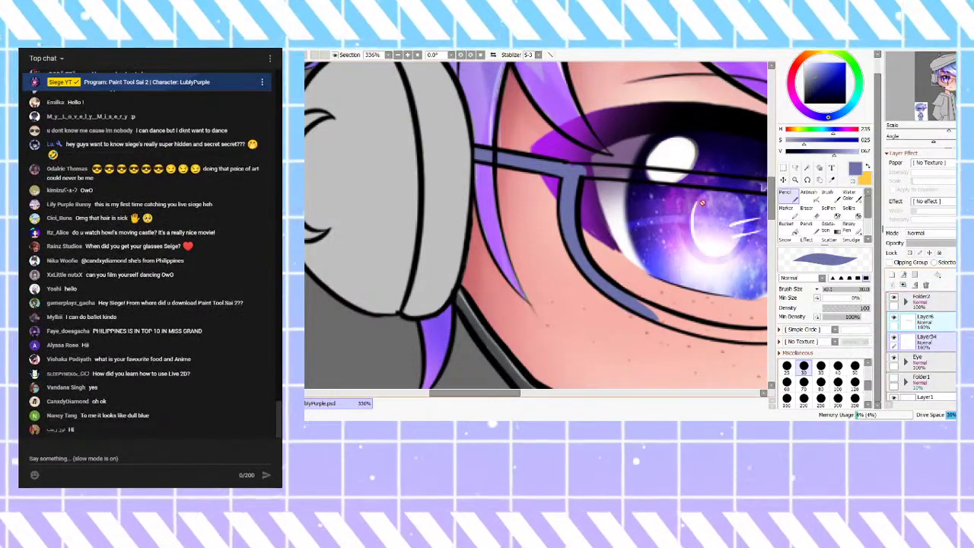
left_click_drag(946, 298, 944, 295)
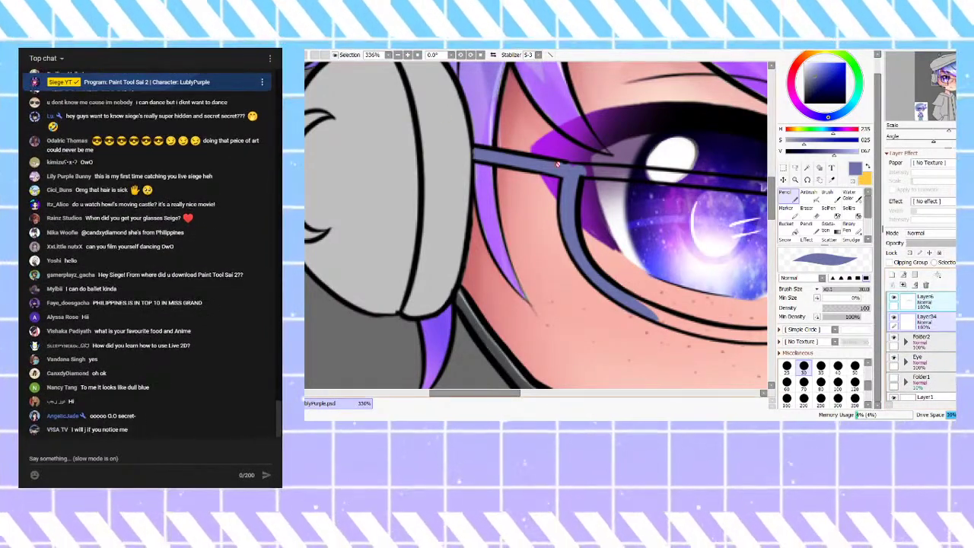
left_click(944, 304)
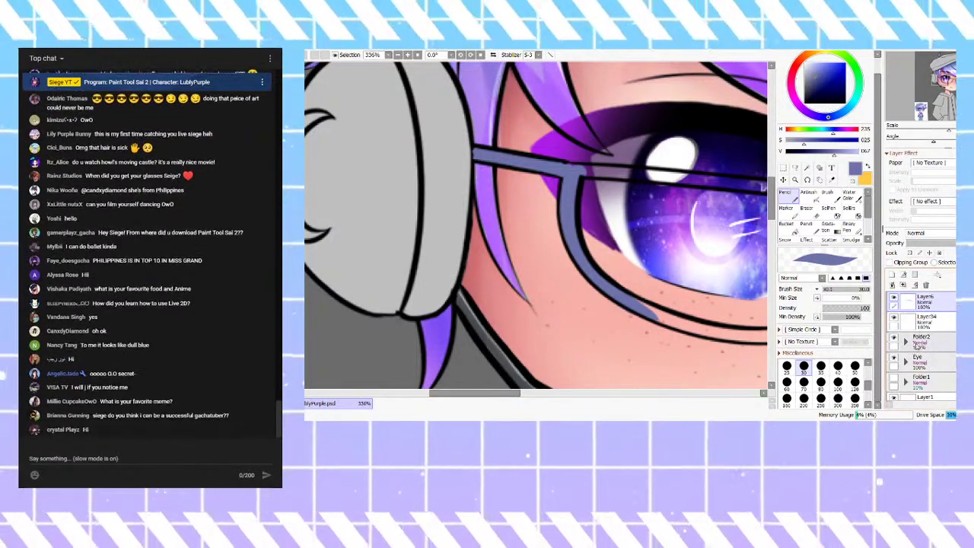
left_click(905, 341)
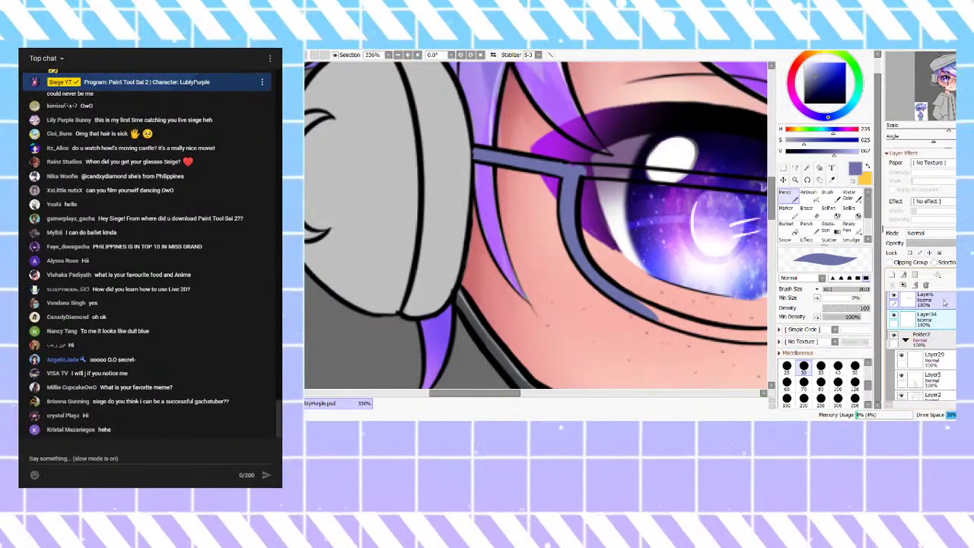
left_click_drag(938, 388, 944, 378)
scroll(921, 343, "down", 3)
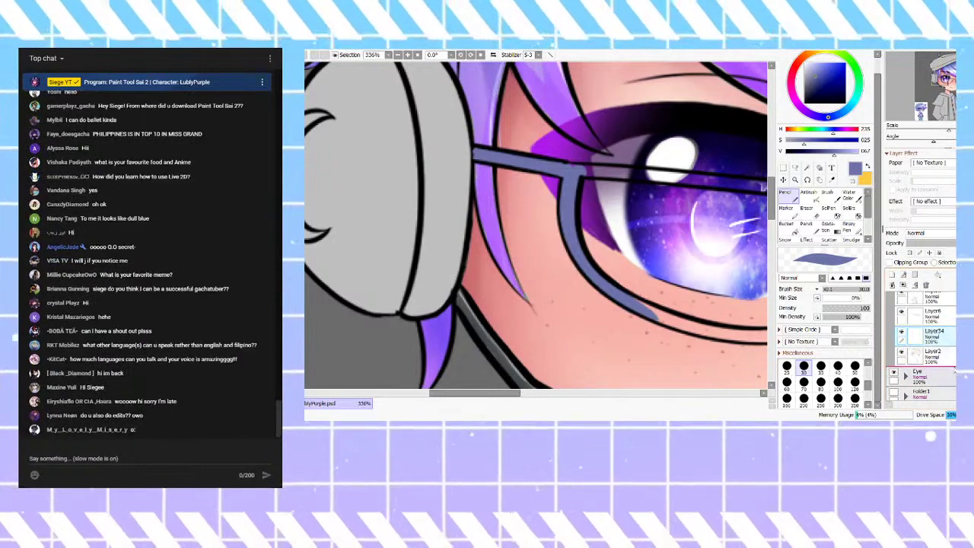
Step: Move Layer34 below Layer2 and extend the slate blue fill along the upper glasses rim across the eye near the headphones
left_click_drag(955, 371, 954, 369)
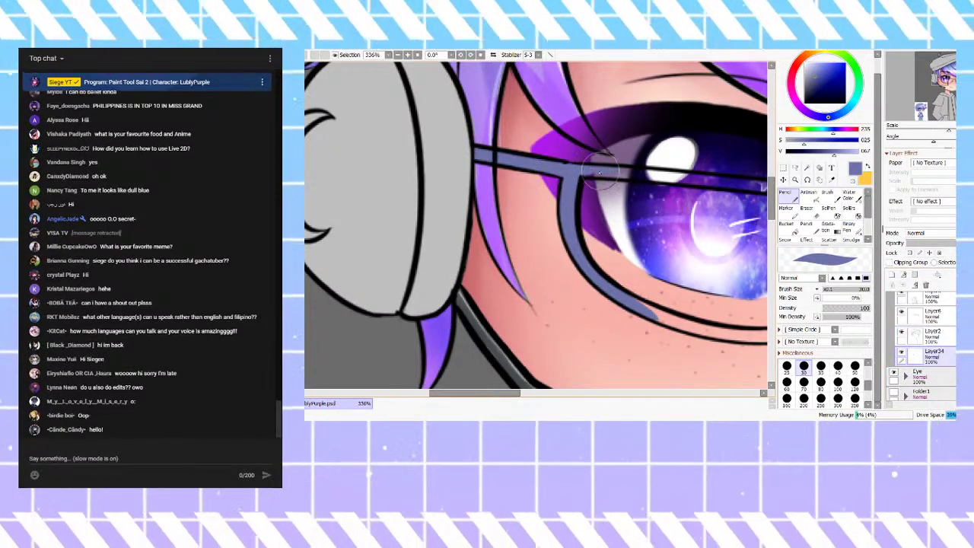
scroll(556, 165, "down", 3)
scroll(601, 156, "up", 3)
left_click_drag(560, 179, 590, 188)
scroll(592, 187, "down", 3)
scroll(646, 183, "up", 3)
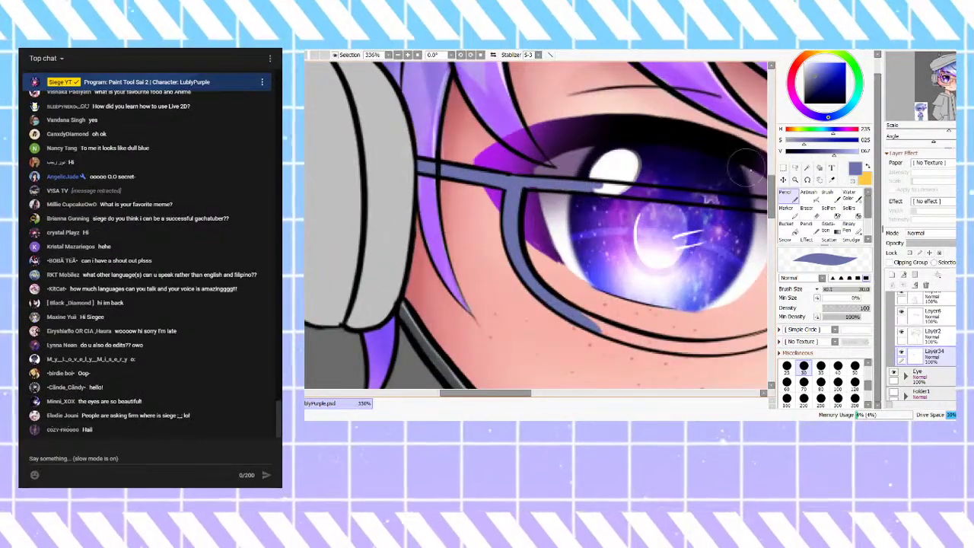
Step: Move Layer34 back above Layer2 and return to the Pencil after switching to the Eraser
left_click_drag(950, 337, 950, 335)
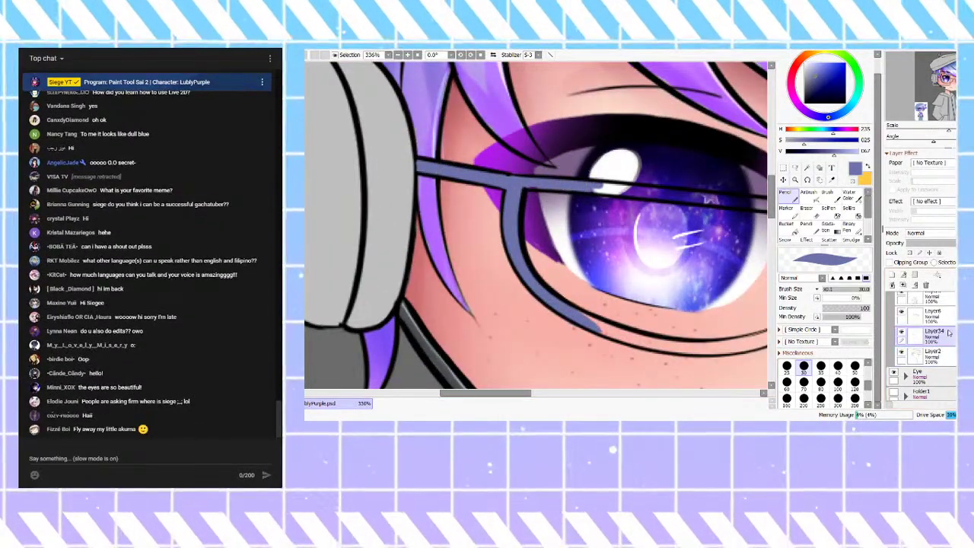
key("e")
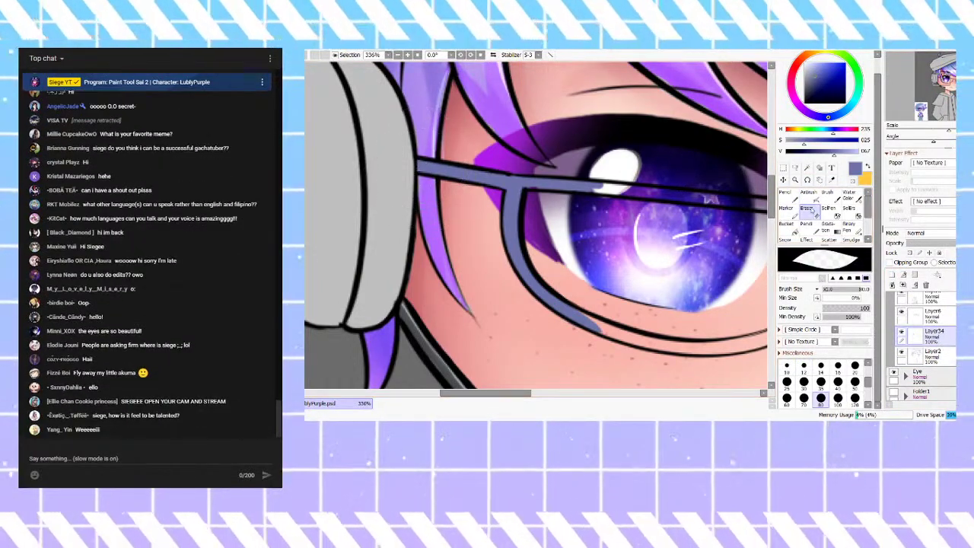
left_click(785, 191)
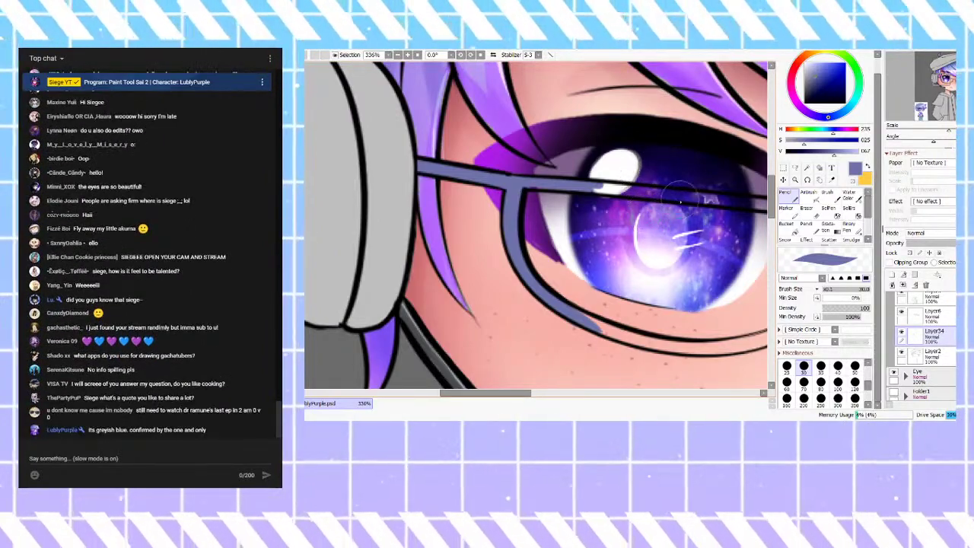
Step: Extend the slate blue Pencil fill along the lower rim of the lens nearest the headphones
scroll(605, 183, "down", 2)
scroll(612, 244, "up", 1)
scroll(536, 241, "up", 3)
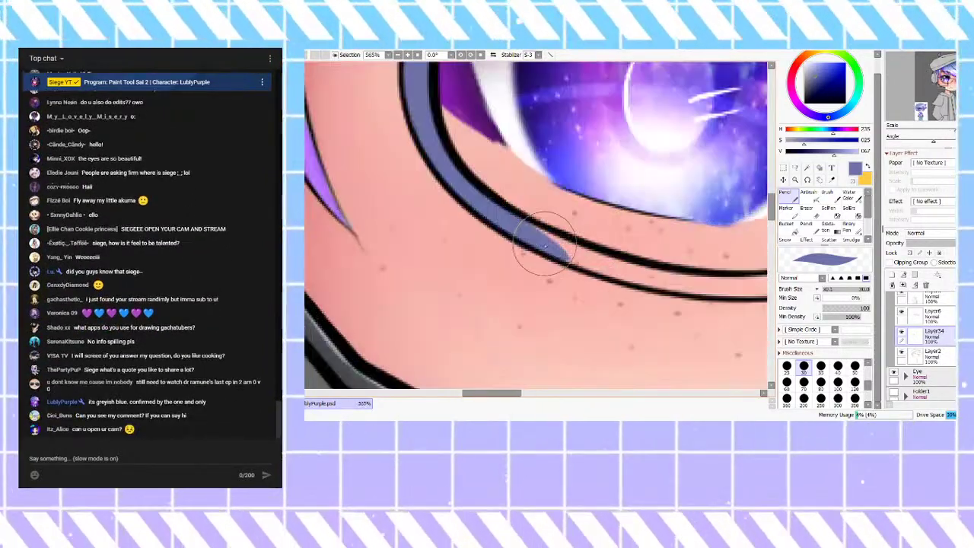
mouse_move(604, 267)
left_mouse_down()
mouse_move(539, 241)
mouse_move(627, 277)
mouse_move(536, 232)
mouse_move(618, 265)
mouse_move(564, 242)
left_mouse_up()
mouse_move(615, 268)
left_mouse_down()
mouse_move(599, 264)
mouse_move(663, 282)
left_mouse_up()
scroll(520, 255, "down", 1)
scroll(533, 255, "down", 5)
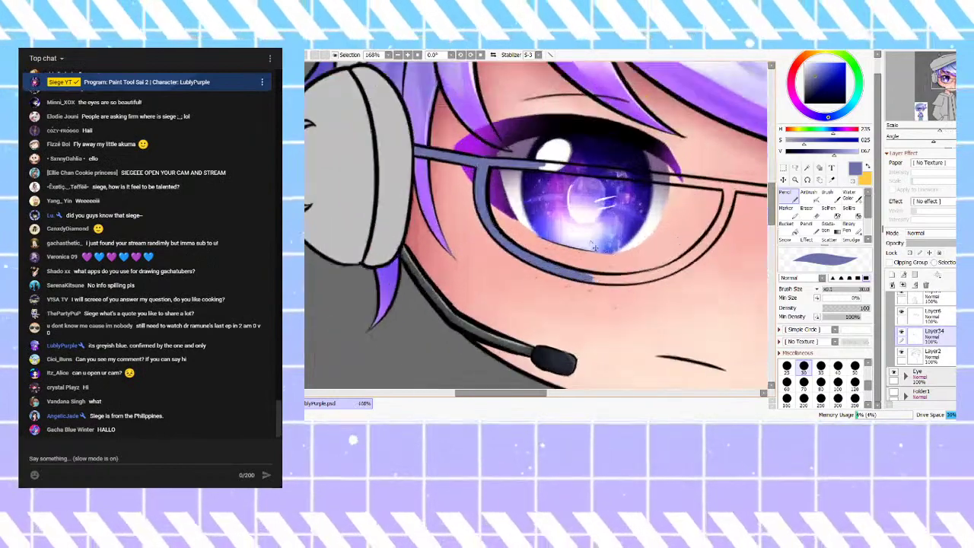
scroll(609, 231, "up", 3)
scroll(536, 149, "down", 4)
scroll(609, 145, "up", 4)
mouse_move(444, 140)
left_mouse_down()
mouse_move(430, 137)
mouse_move(452, 139)
left_mouse_up()
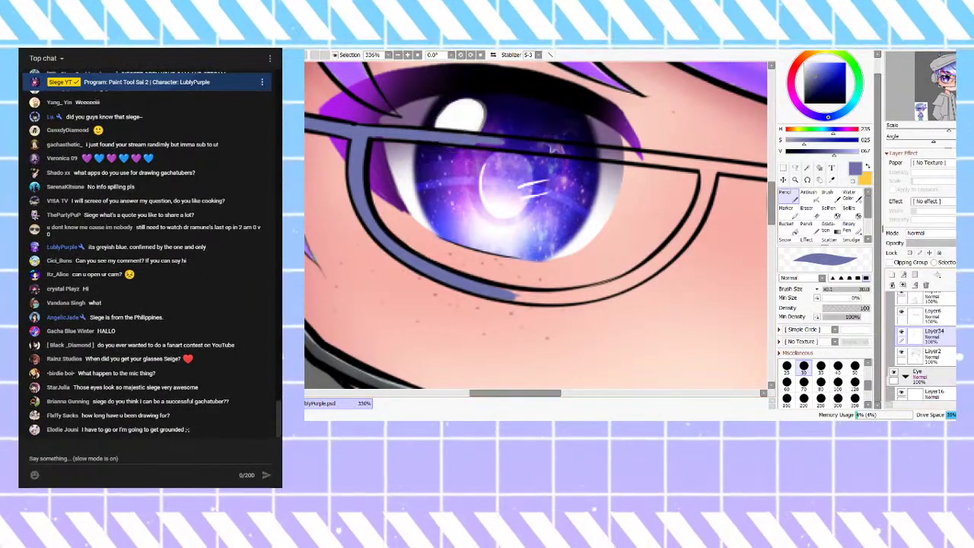
Step: Switch to the Multiply layer Layer15 and erase its shading around the white highlight of the eye near the headphones
scroll(921, 345, "down", 5)
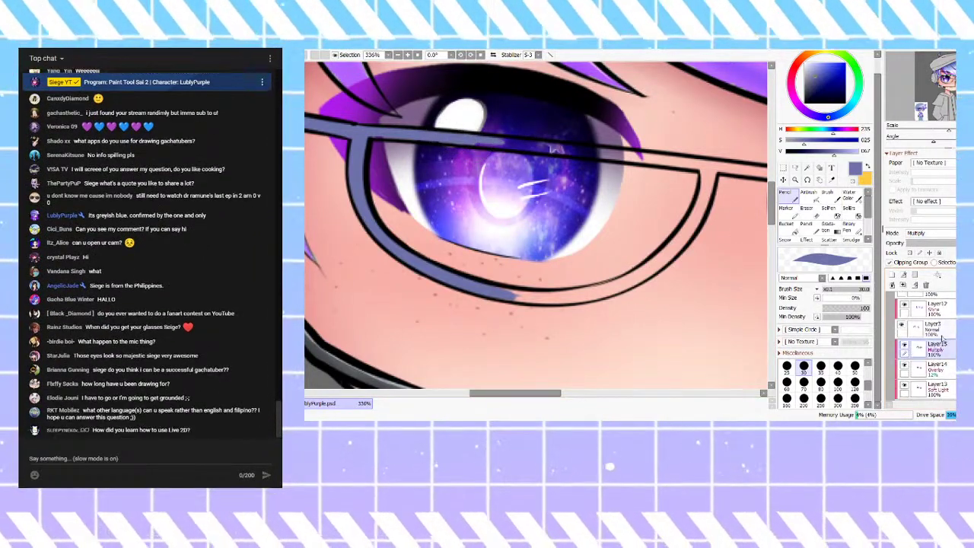
key("e")
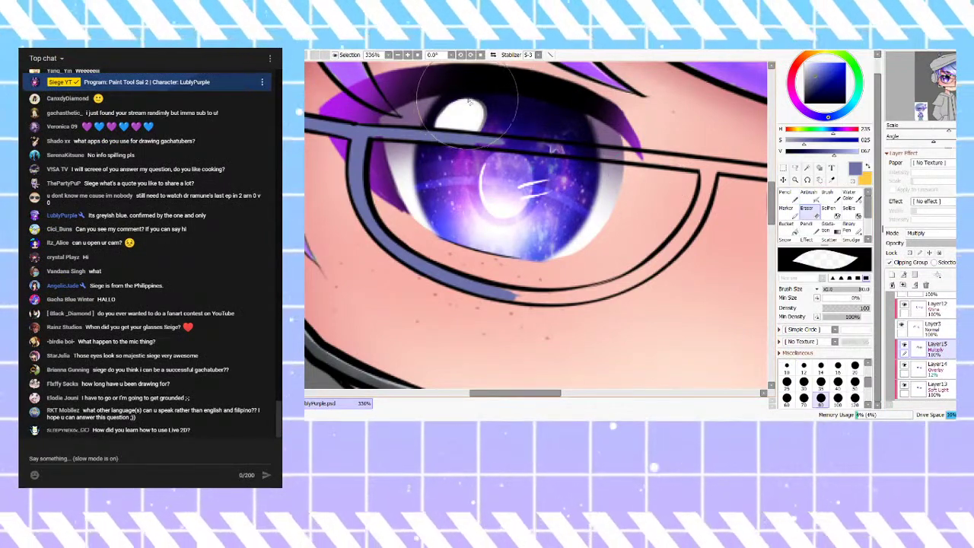
left_click_drag(485, 120, 477, 126)
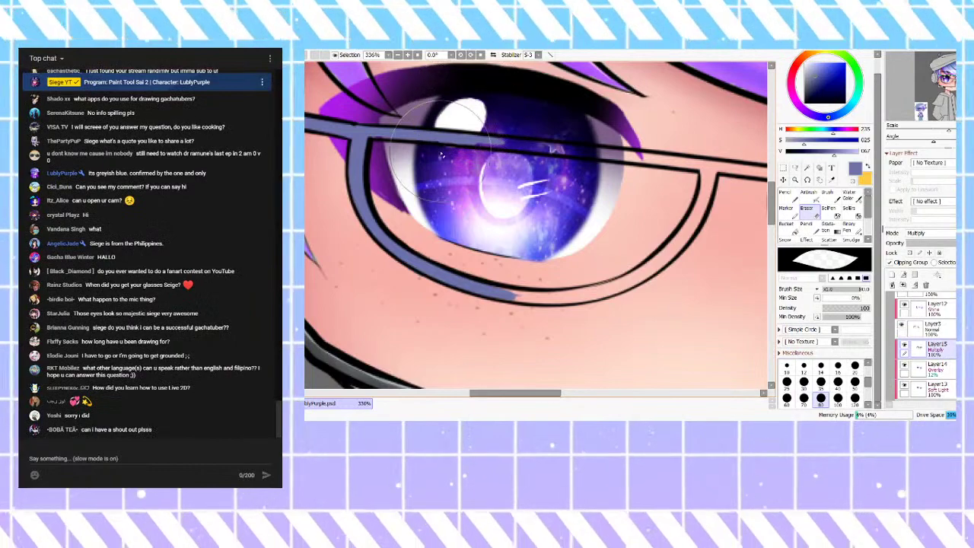
Step: Return to Layer34 and continue the slate blue Pencil fill along the first lens's upper rim towards the nose bridge
scroll(917, 348, "down", 5)
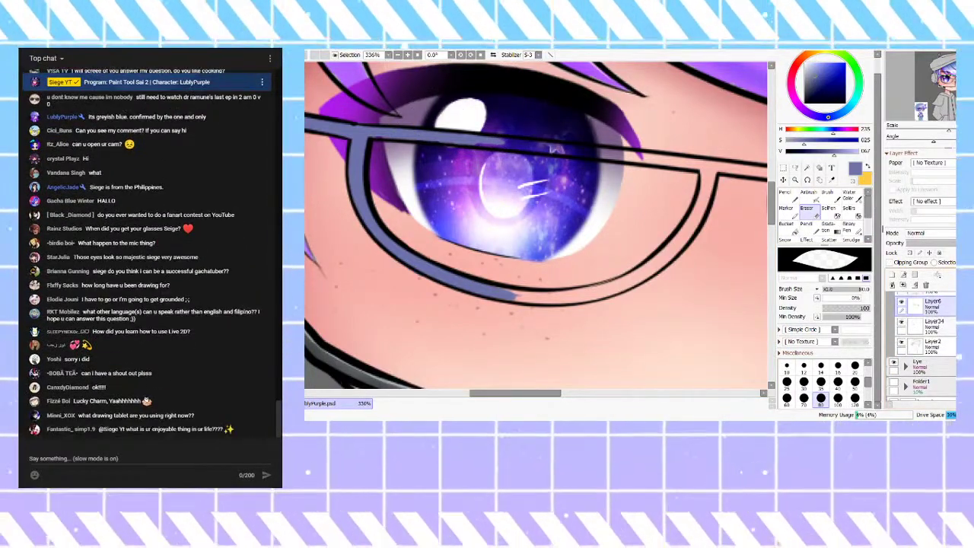
left_click(933, 326)
left_click(903, 323)
left_click(902, 323)
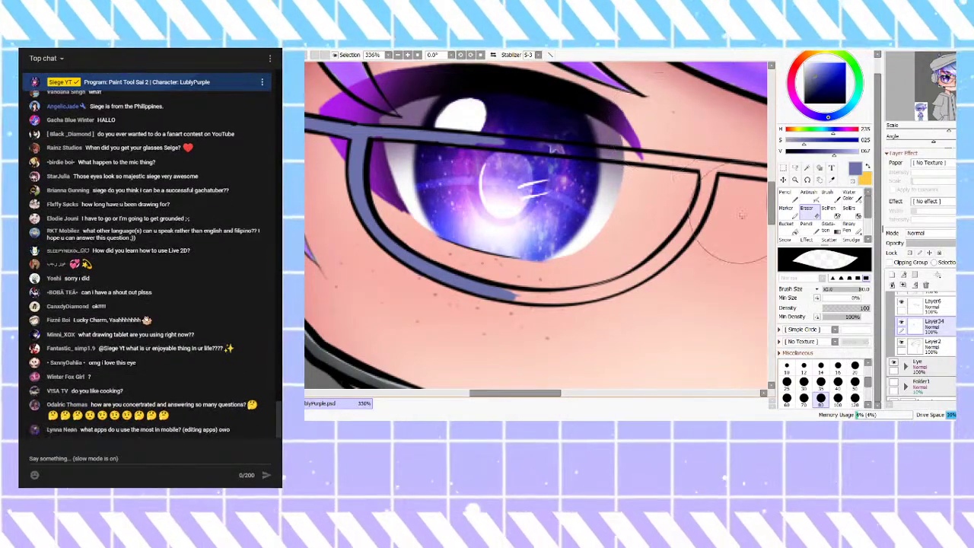
key("n")
left_click_drag(466, 142, 525, 149)
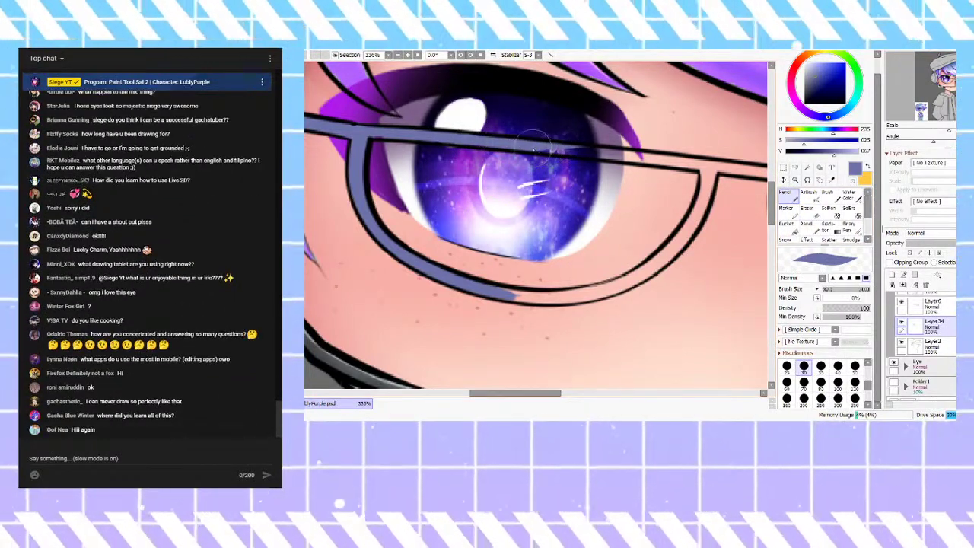
left_click_drag(613, 156, 695, 166)
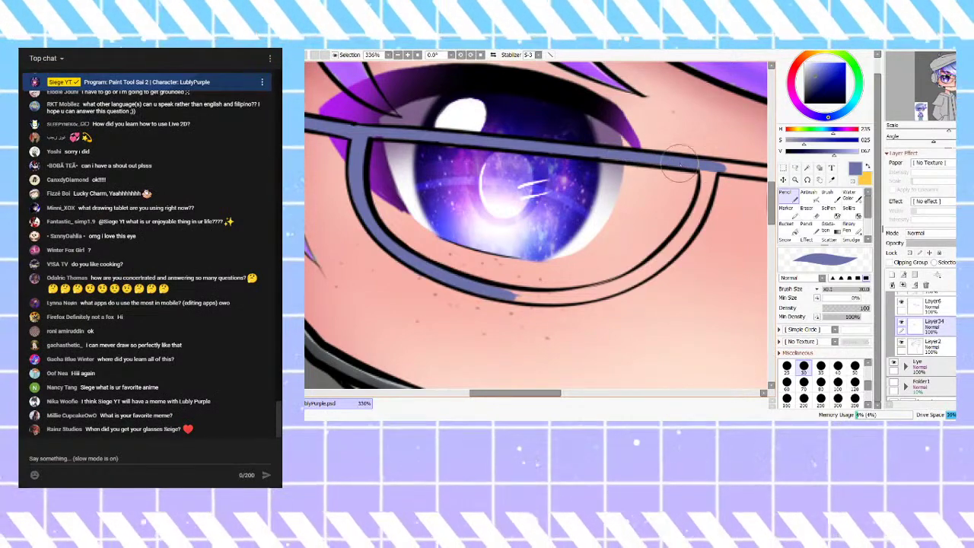
Step: Fill the inner side and the remaining gap in the lower rim of the first lens with slate blue
mouse_move(601, 152)
left_mouse_down()
mouse_move(681, 202)
mouse_move(708, 160)
mouse_move(714, 179)
mouse_move(704, 179)
mouse_move(662, 255)
mouse_move(685, 235)
mouse_move(639, 268)
mouse_move(617, 270)
mouse_move(630, 281)
mouse_move(522, 276)
mouse_move(447, 303)
left_mouse_up()
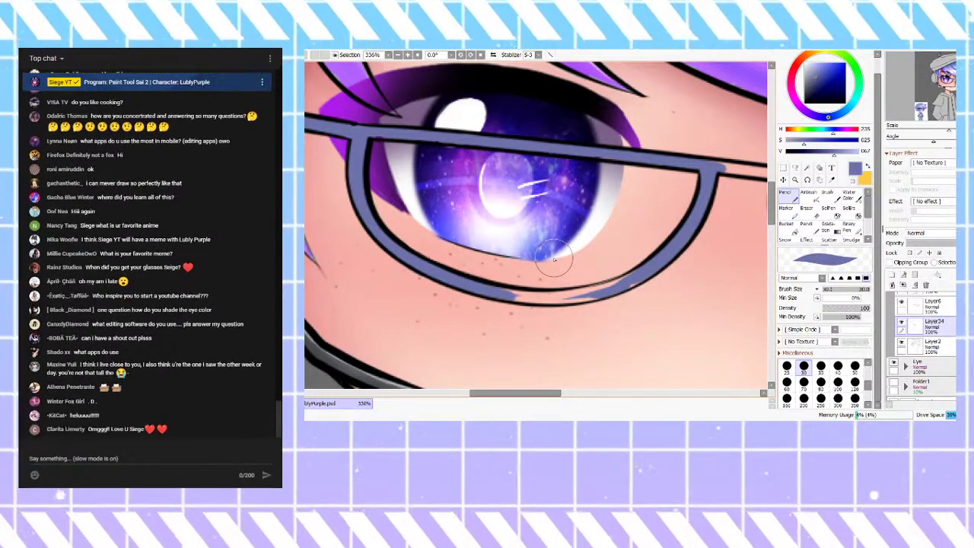
mouse_move(485, 291)
left_mouse_down()
mouse_move(548, 304)
mouse_move(505, 296)
mouse_move(604, 292)
mouse_move(635, 285)
mouse_move(618, 282)
mouse_move(644, 264)
left_mouse_up()
mouse_move(570, 295)
left_mouse_down()
mouse_move(595, 297)
mouse_move(583, 301)
left_mouse_up()
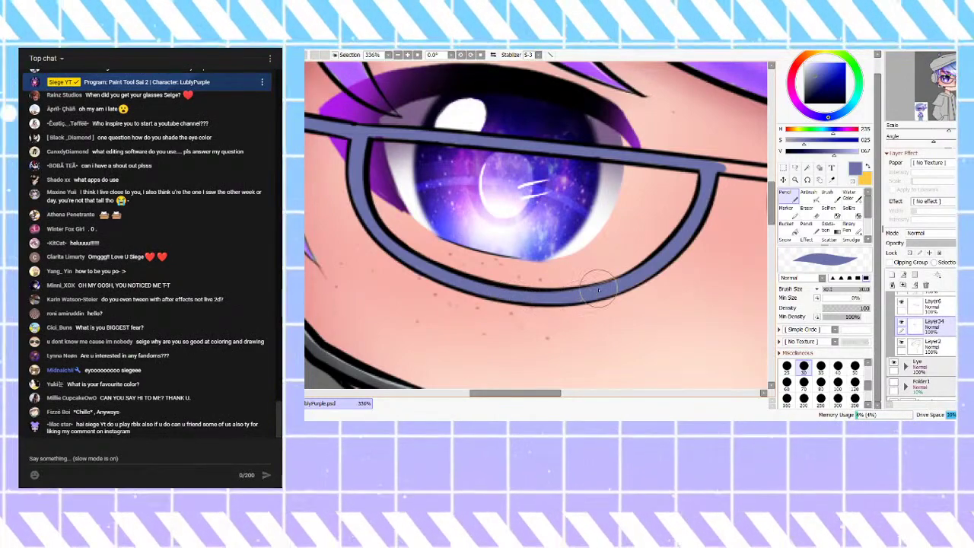
Step: Paint the nose bridge and the inner rim of the second lens slate blue
scroll(609, 174, "down", 1)
scroll(610, 173, "down", 5)
scroll(620, 171, "up", 7)
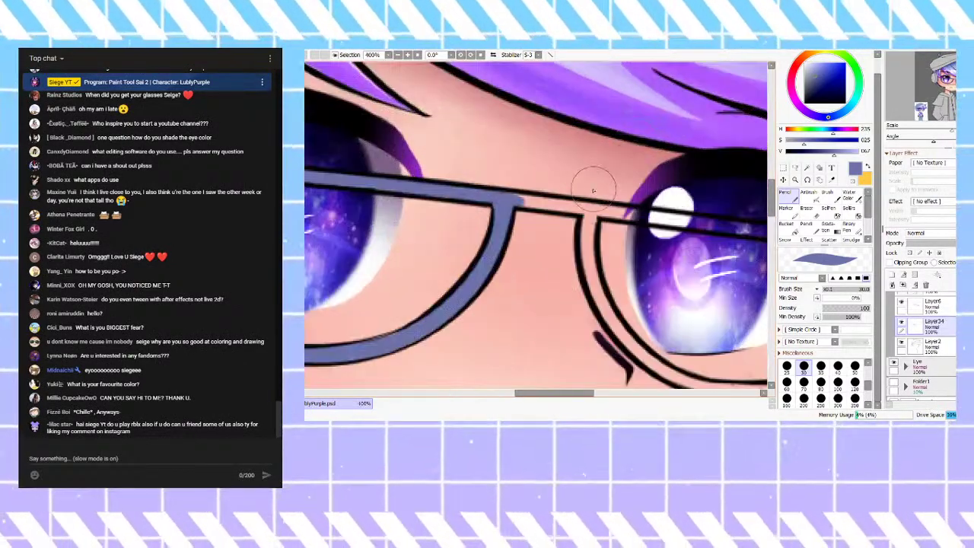
left_click_drag(509, 195, 620, 213)
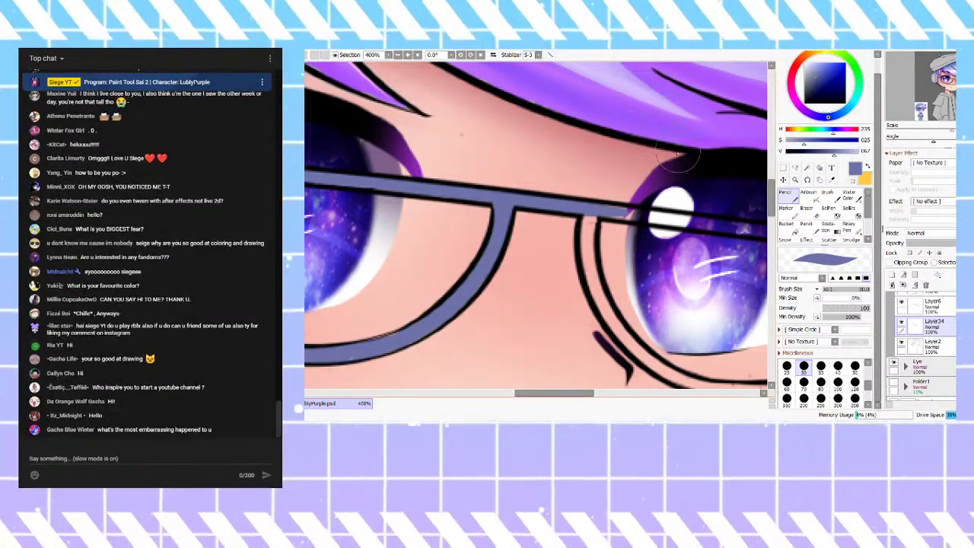
mouse_move(595, 213)
left_mouse_down()
mouse_move(646, 222)
mouse_move(586, 221)
mouse_move(596, 283)
mouse_move(587, 209)
mouse_move(584, 283)
left_mouse_up()
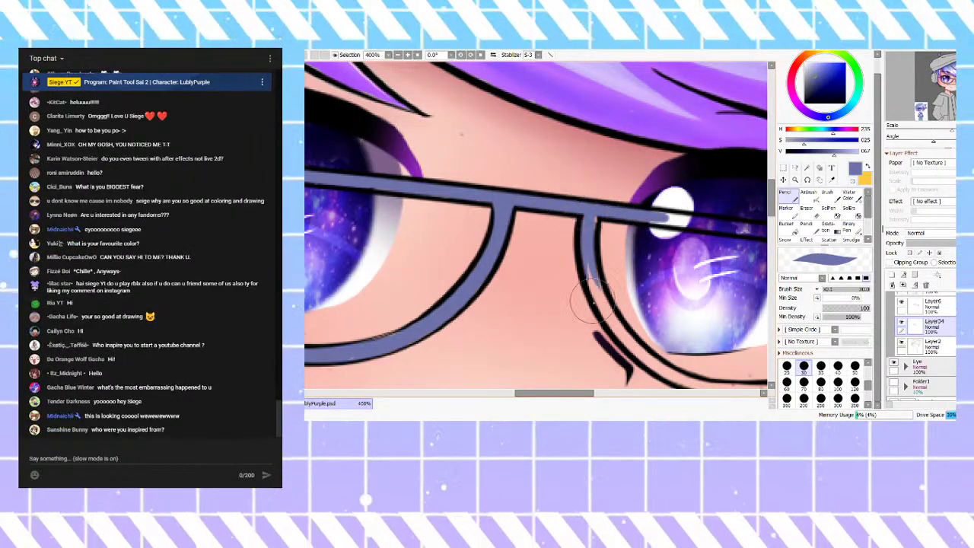
mouse_move(595, 215)
left_mouse_down()
mouse_move(588, 255)
mouse_move(618, 341)
left_mouse_up()
left_click_drag(600, 298, 613, 333)
left_click_drag(596, 275, 644, 363)
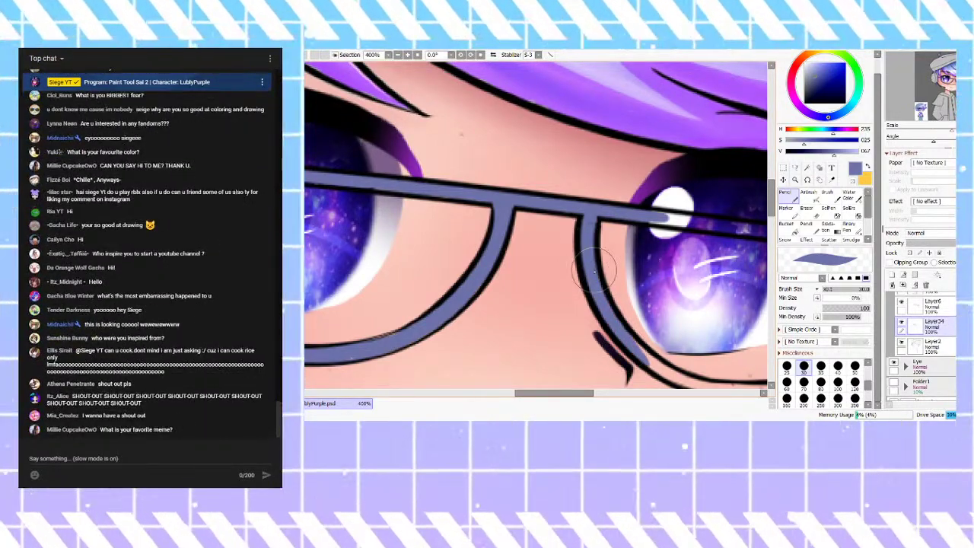
Step: Fill the lower rim of the second lens with slate blue, closing the gap below the eye
scroll(605, 137, "down", 3)
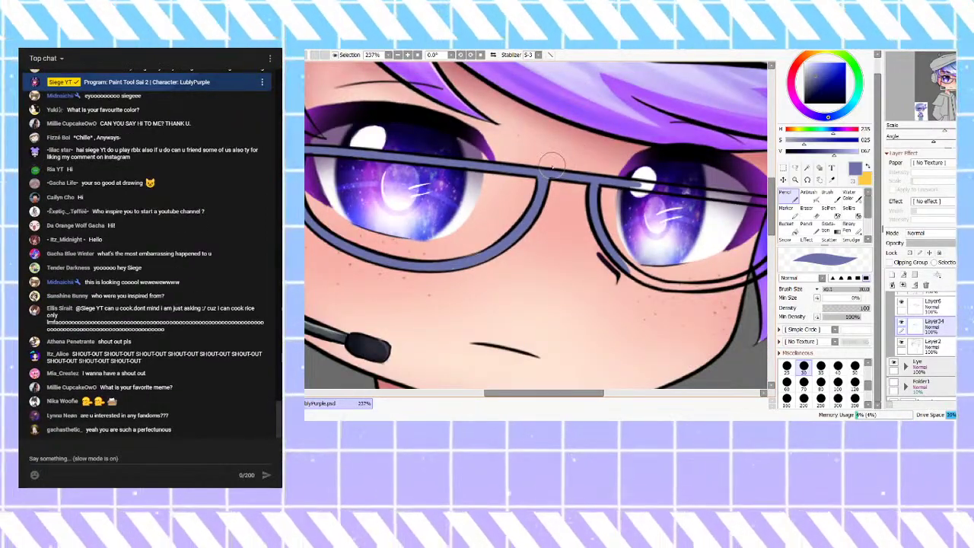
scroll(552, 161, "down", 3)
scroll(575, 251, "up", 4)
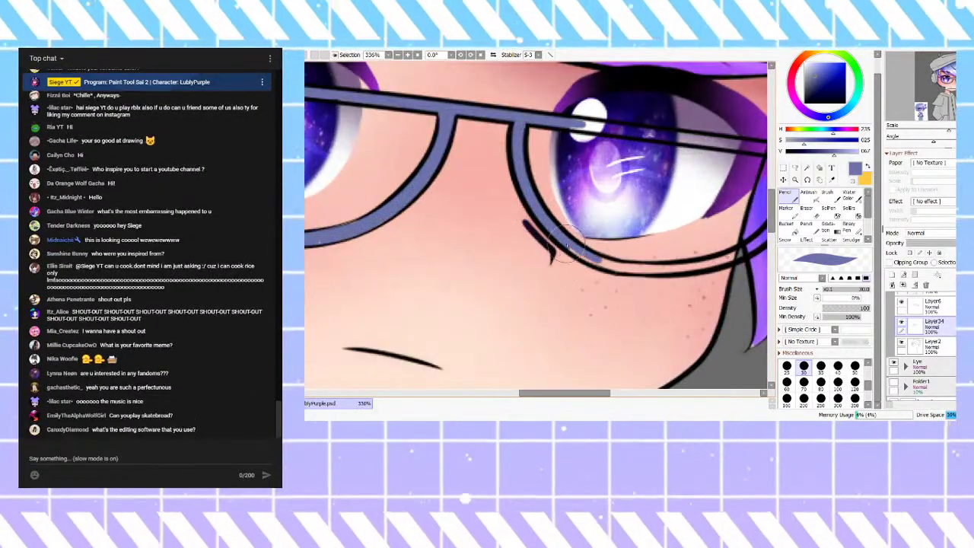
mouse_move(567, 242)
left_mouse_down()
mouse_move(644, 269)
mouse_move(633, 266)
mouse_move(711, 263)
left_mouse_up()
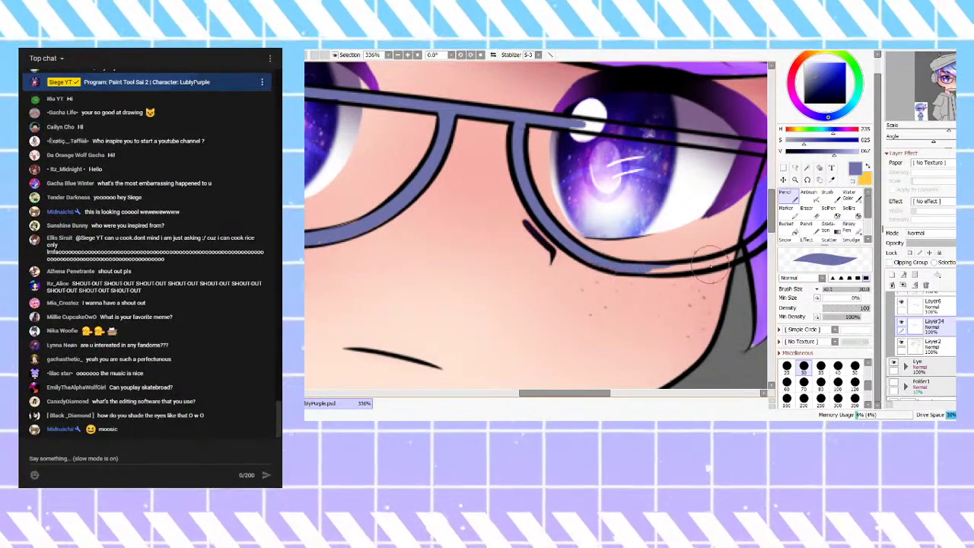
scroll(625, 229, "down", 3)
scroll(750, 217, "up", 3)
scroll(625, 213, "down", 3)
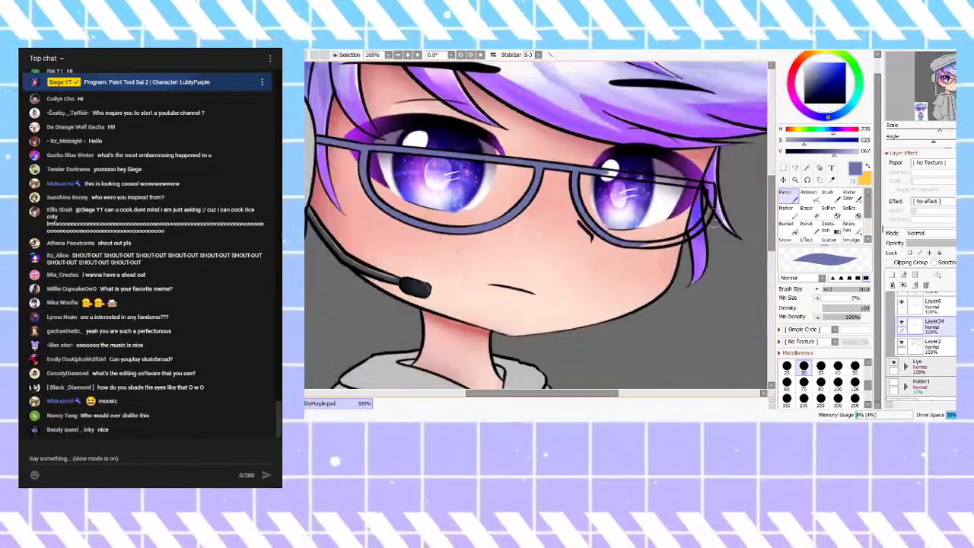
scroll(693, 207, "up", 3)
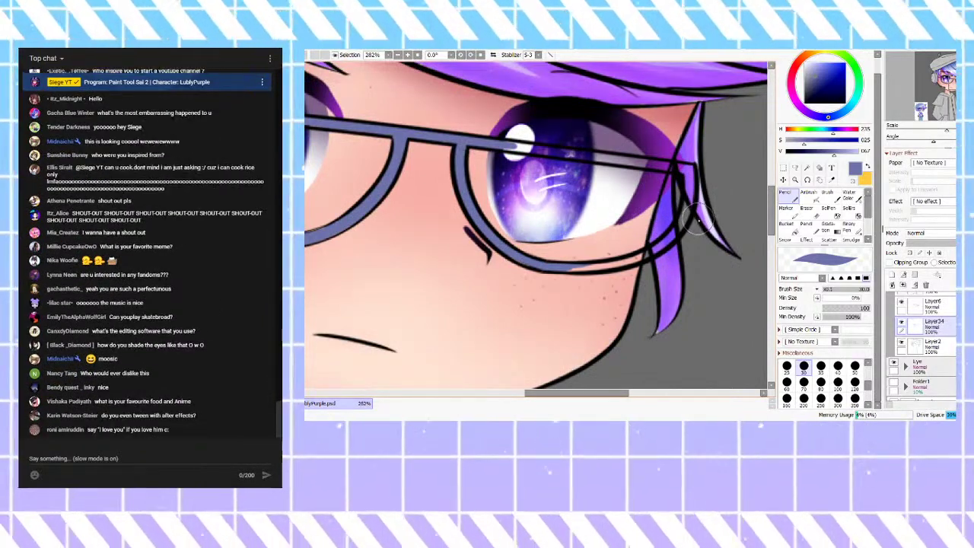
scroll(684, 202, "up", 4)
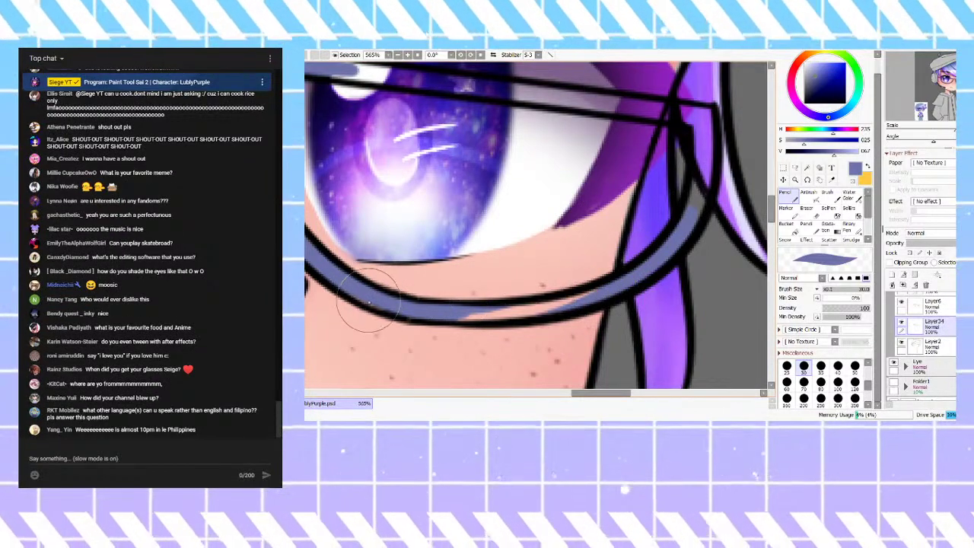
mouse_move(411, 312)
left_mouse_down()
mouse_move(495, 313)
mouse_move(598, 289)
mouse_move(529, 312)
left_mouse_up()
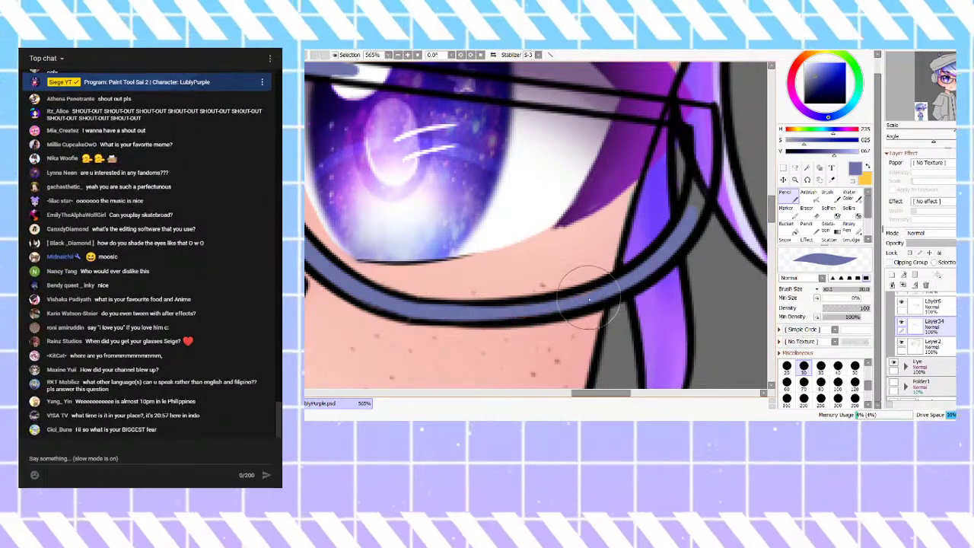
Step: Fill the outer and upper rims of the second lens slate blue and tidy the edges with the Eraser
scroll(667, 207, "down", 1)
scroll(701, 165, "up", 2)
mouse_move(694, 133)
left_mouse_down()
mouse_move(669, 221)
mouse_move(696, 190)
mouse_move(674, 255)
mouse_move(704, 189)
mouse_move(707, 155)
mouse_move(678, 110)
left_mouse_up()
scroll(678, 108, "down", 4)
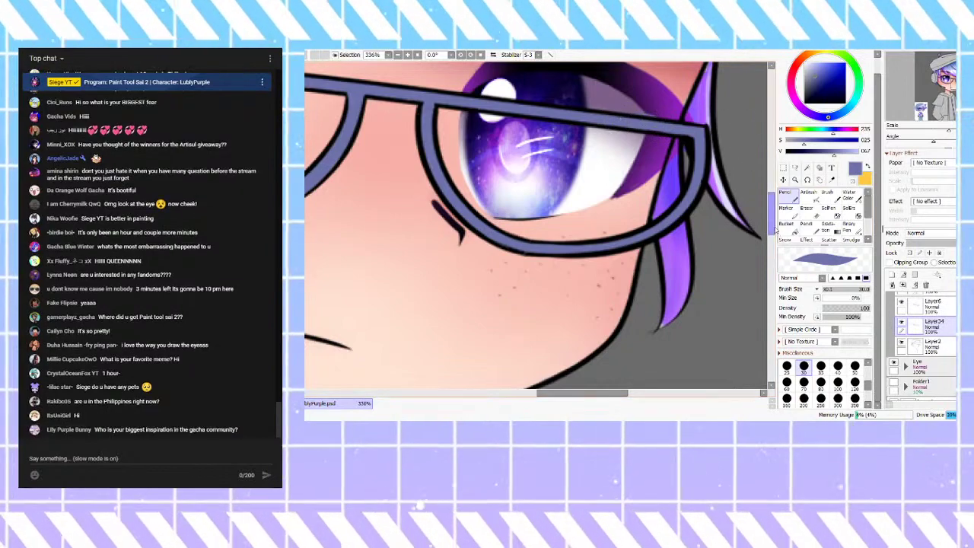
left_click(810, 213)
mouse_move(633, 112)
left_mouse_down()
mouse_move(612, 114)
mouse_move(631, 137)
mouse_move(591, 149)
left_mouse_up()
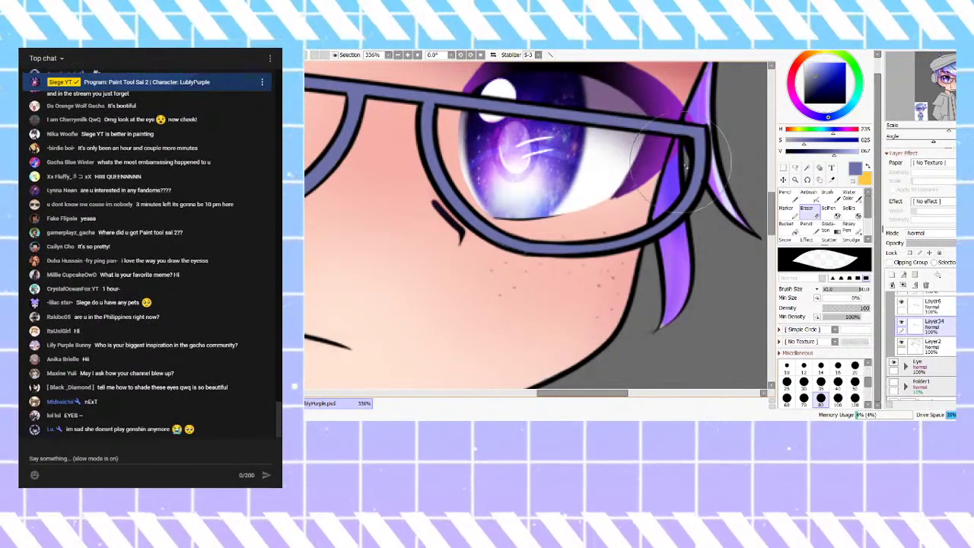
Step: Add a new layer above Layer34 and reselect Layer34
scroll(591, 149, "down", 4)
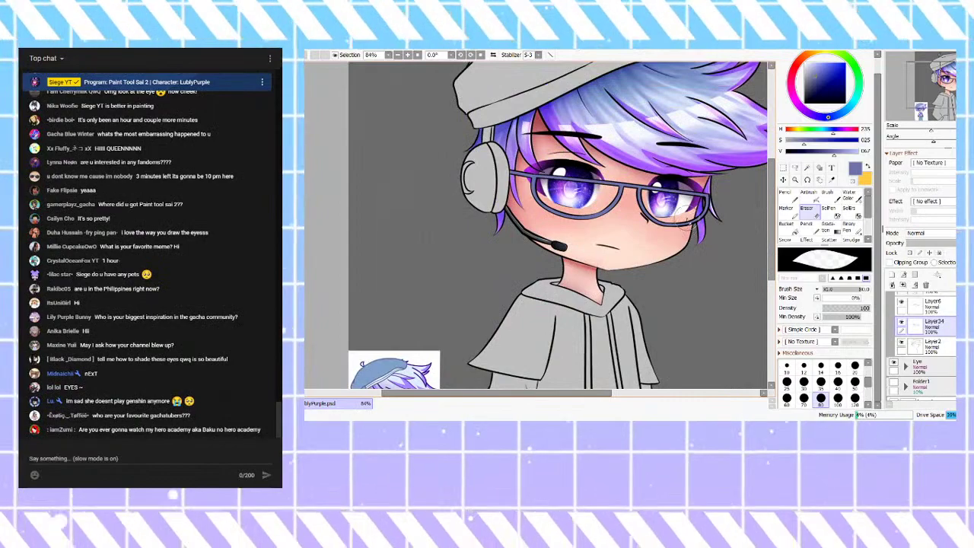
scroll(599, 199, "up", 2)
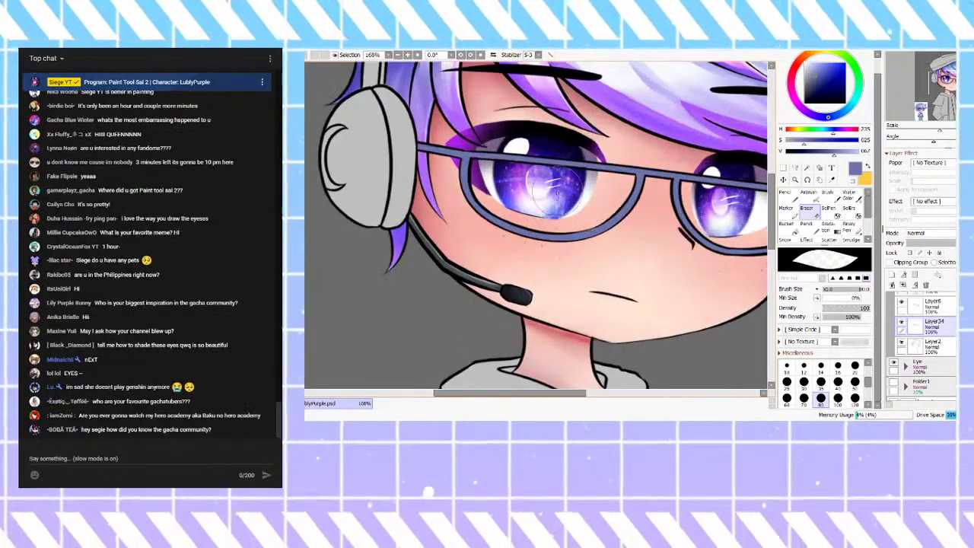
scroll(550, 204, "down", 2)
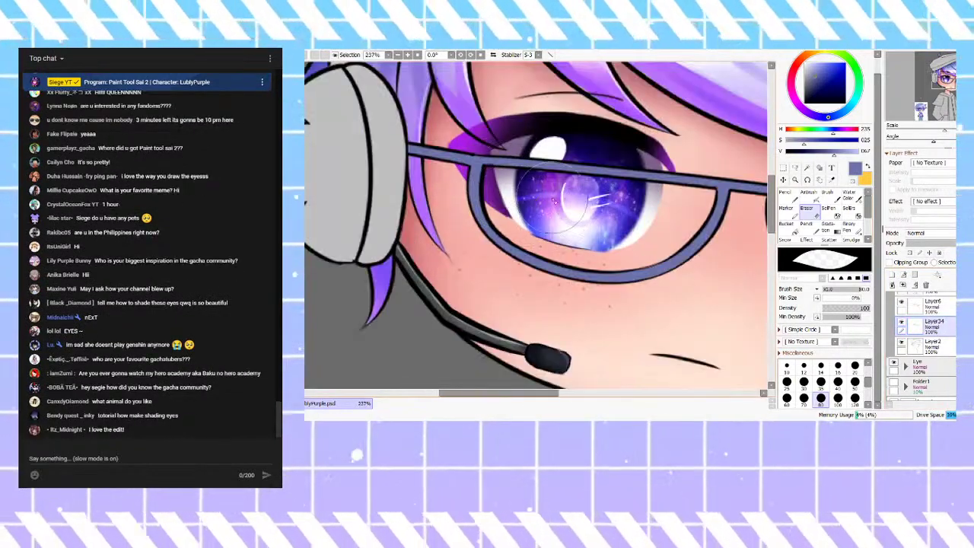
scroll(592, 129, "down", 3)
scroll(625, 145, "up", 2)
scroll(626, 145, "up", 3)
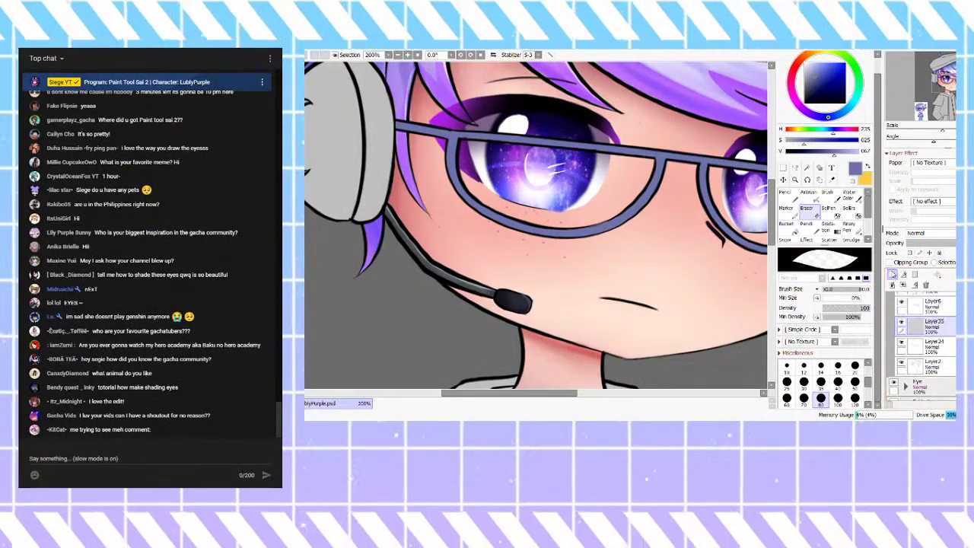
left_click(894, 275)
left_click(921, 346)
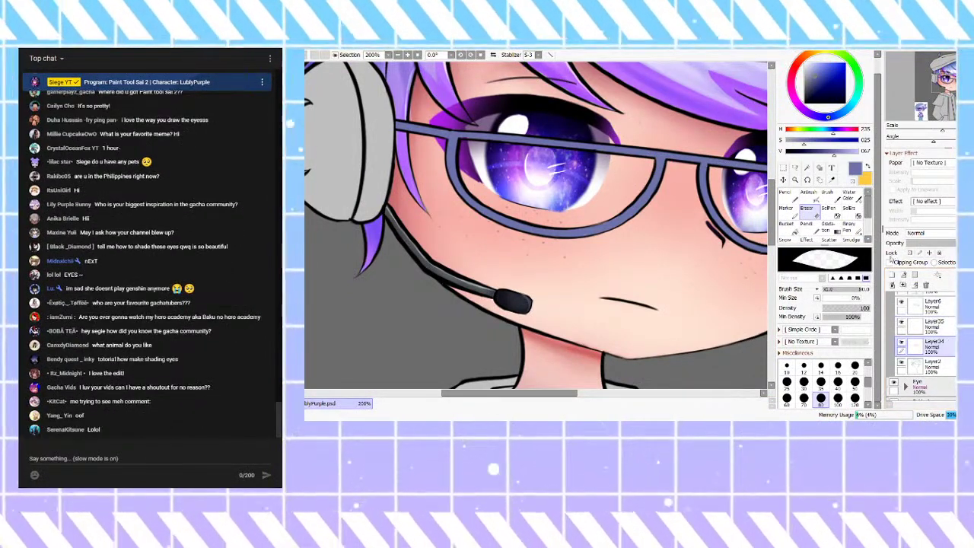
Step: Lock Layer34's transparency and shade the temple arm beside the headphones dark navy with the Airbrush at size 70
scroll(451, 137, "up", 2)
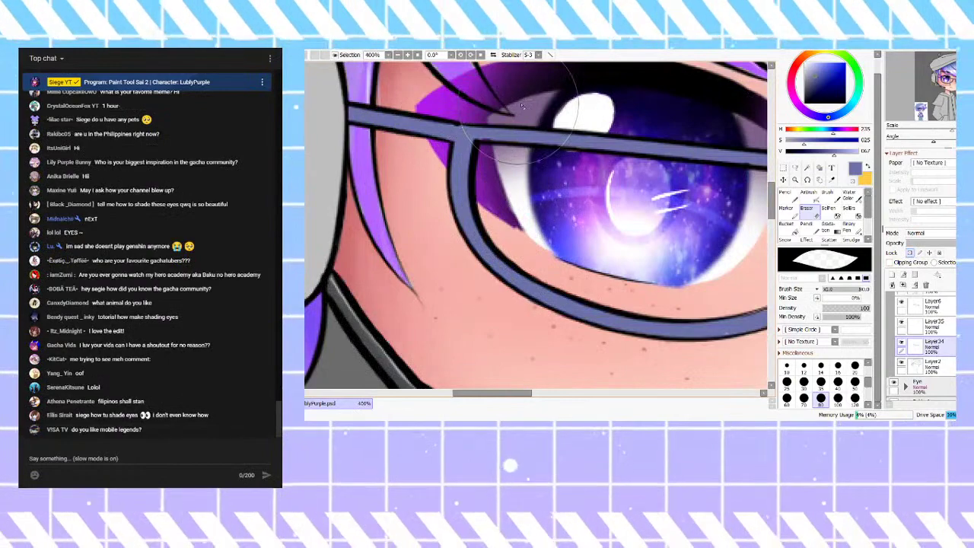
left_click(819, 83)
left_click(819, 85)
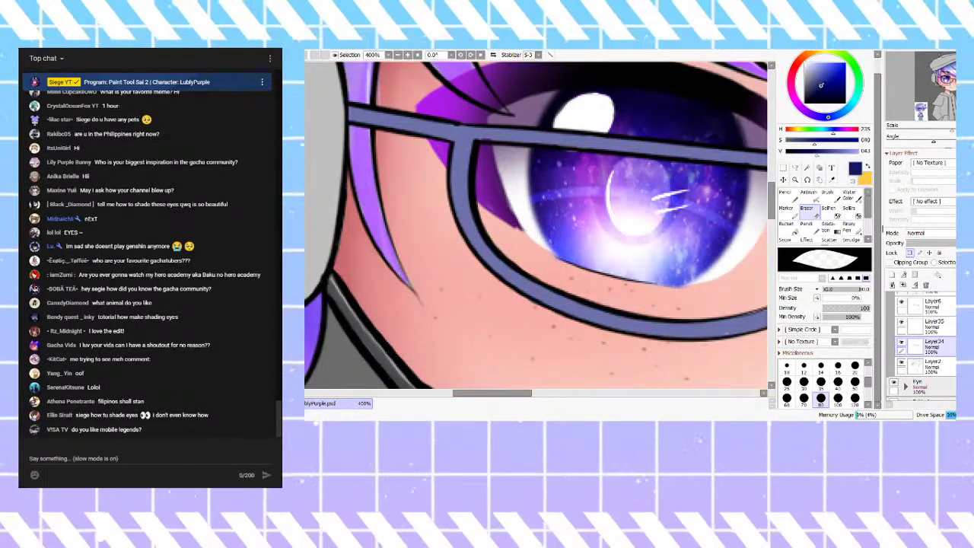
left_click(789, 198)
left_click(829, 197)
left_click(808, 203)
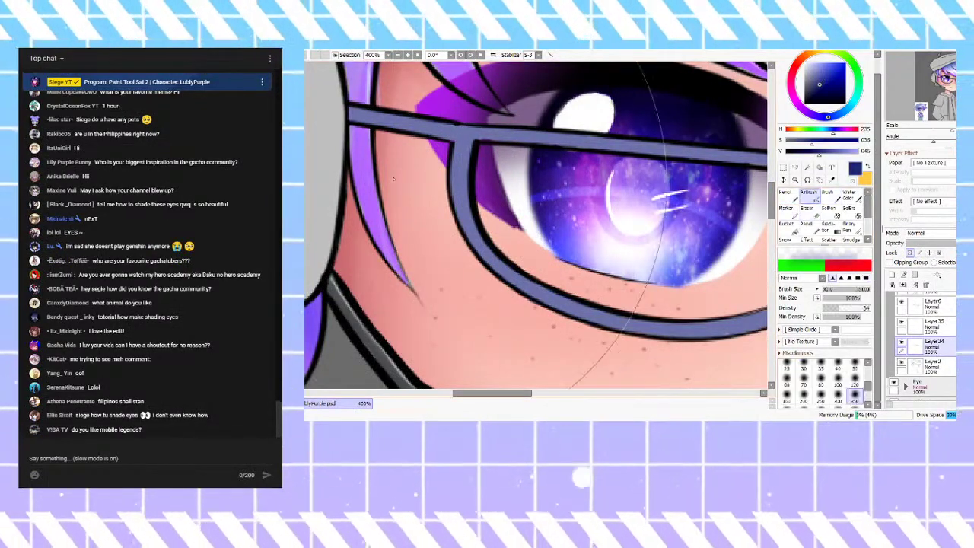
scroll(480, 156, "down", 5)
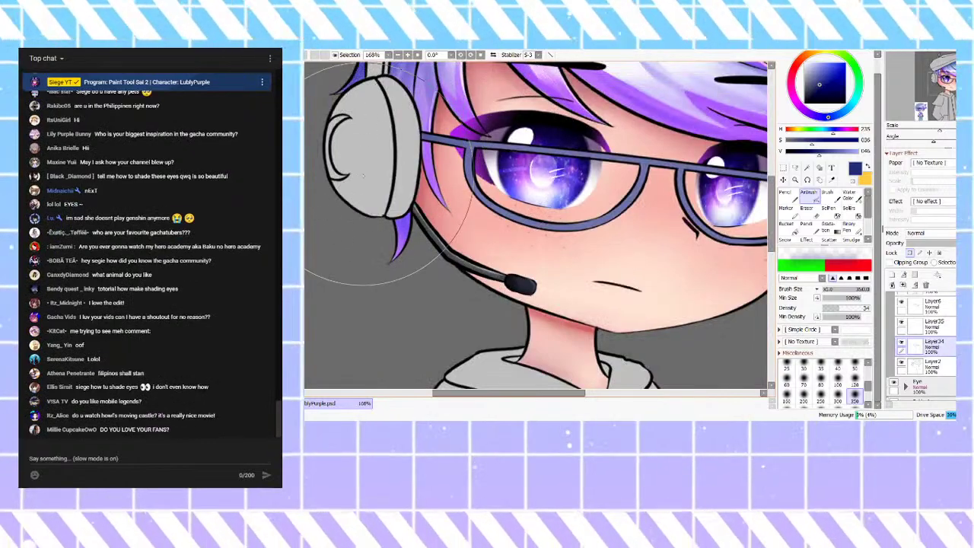
left_click(804, 379)
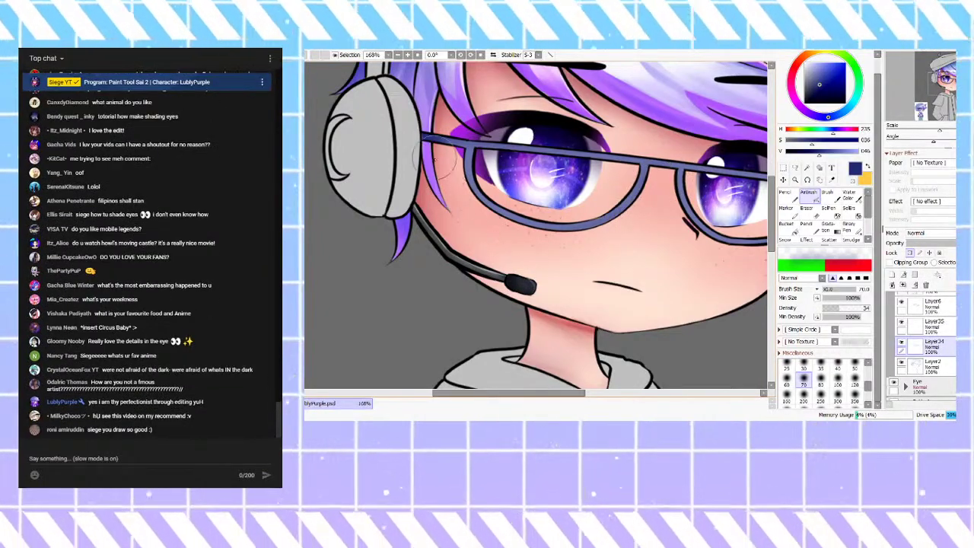
Step: Draw light blue highlight stripes across the temple arm beside the headphones with the Pencil at size 30
scroll(542, 230, "down", 2)
scroll(609, 186, "down", 2)
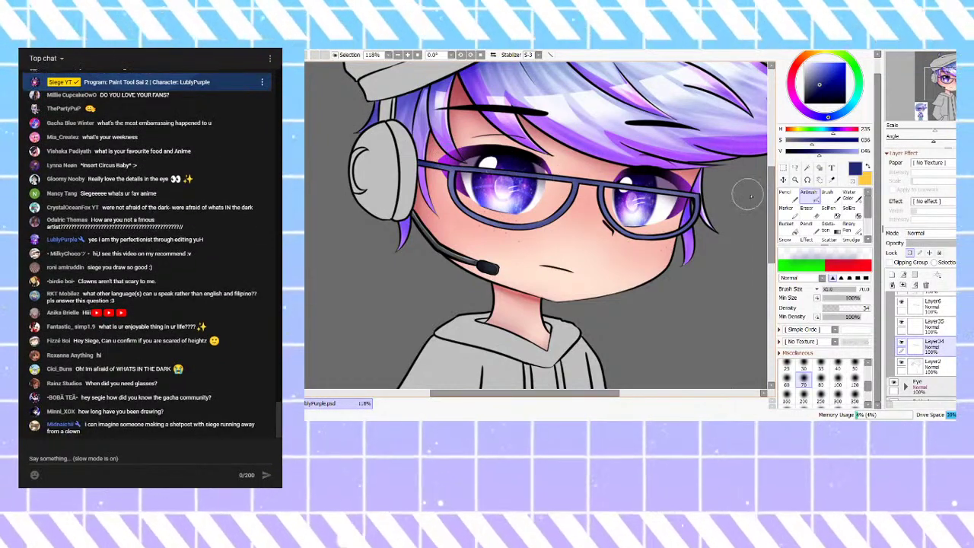
scroll(387, 179, "up", 2)
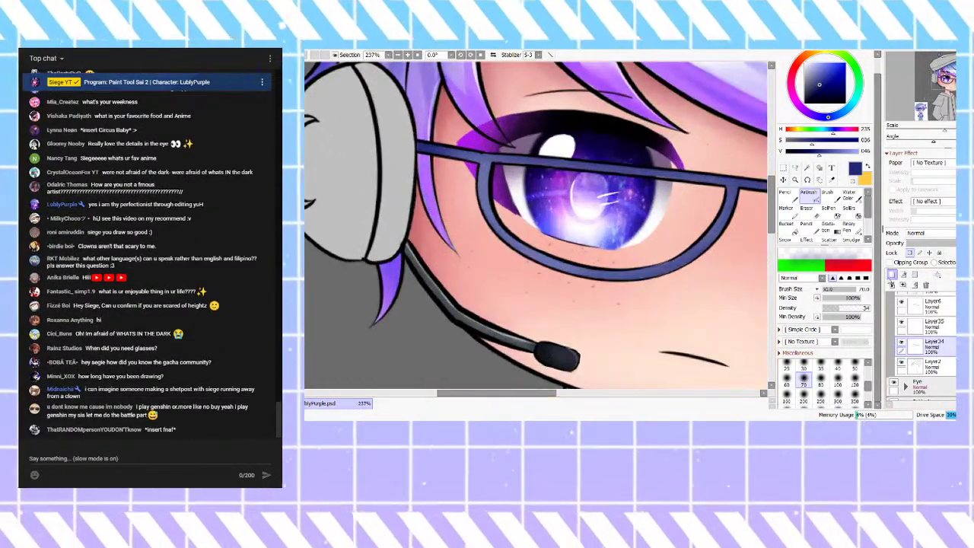
left_click_drag(811, 64, 820, 69)
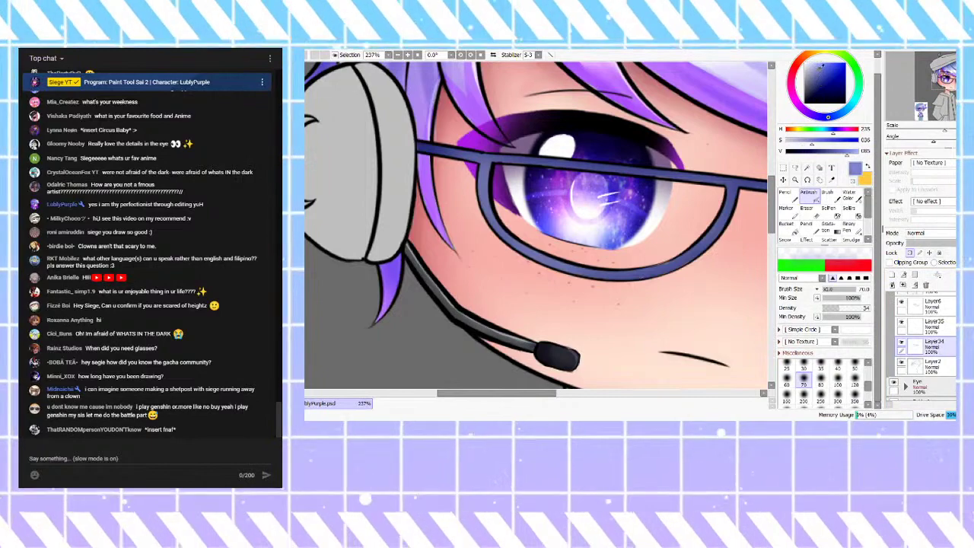
left_click(785, 192)
scroll(411, 141, "up", 1)
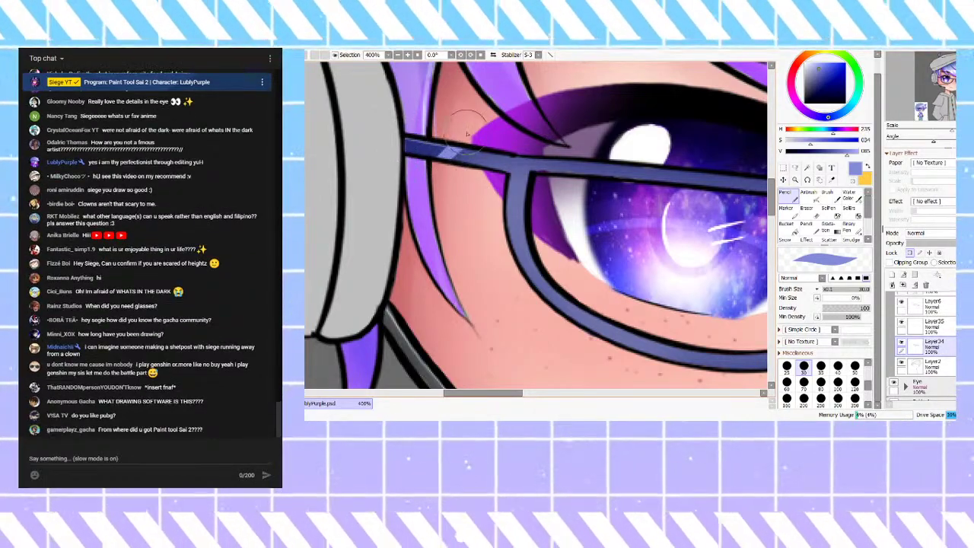
scroll(468, 122, "down", 4)
scroll(430, 149, "up", 3)
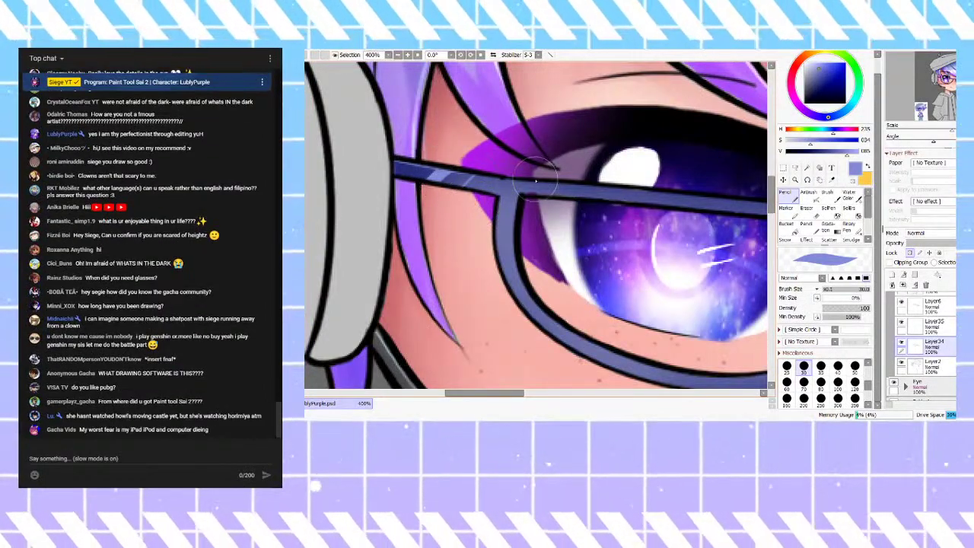
Step: Unlock Layer34's transparency and touch up the first lens's rim with the Pencil in slate blue sampled from the frame
scroll(533, 181, "down", 4)
scroll(498, 221, "up", 4)
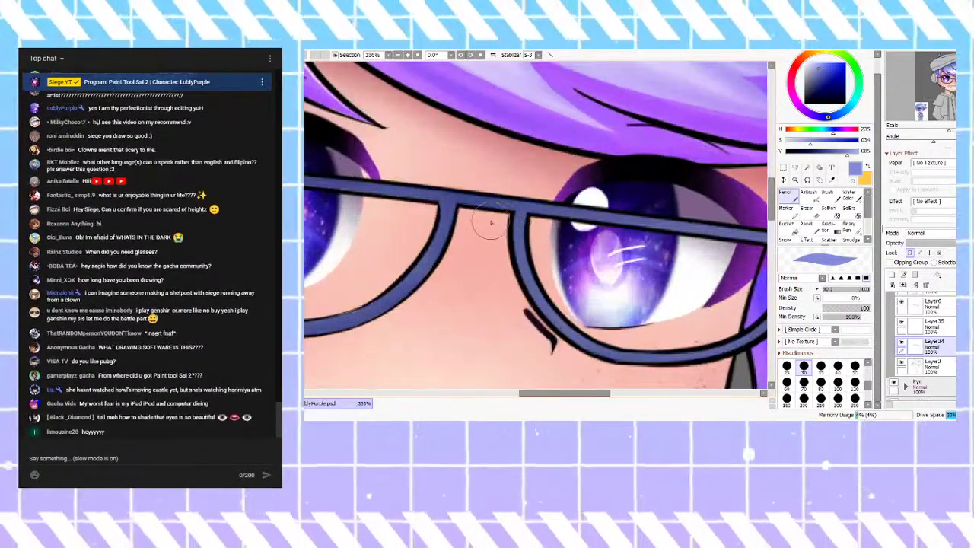
scroll(499, 222, "down", 4)
scroll(429, 232, "up", 4)
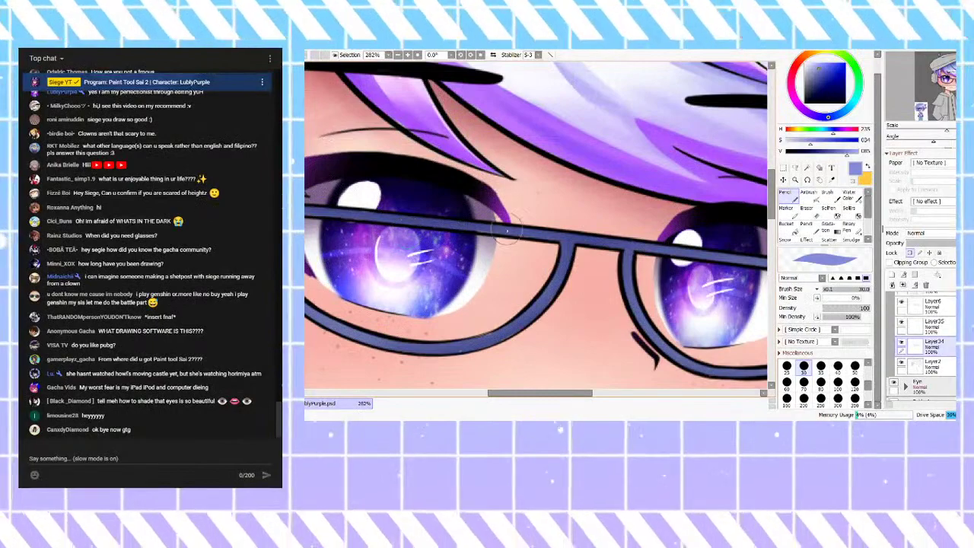
scroll(513, 236, "up", 5)
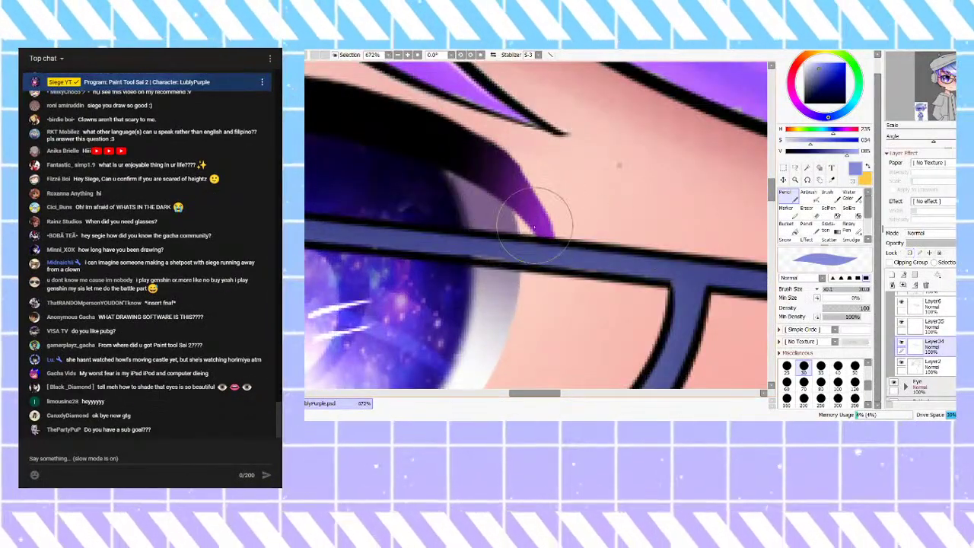
left_click(505, 255, "alt")
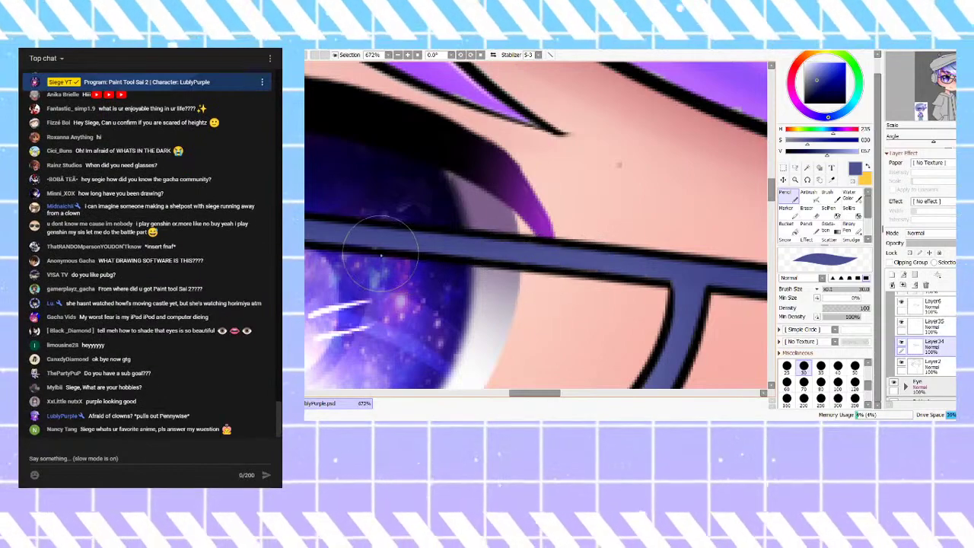
scroll(384, 255, "down", 8)
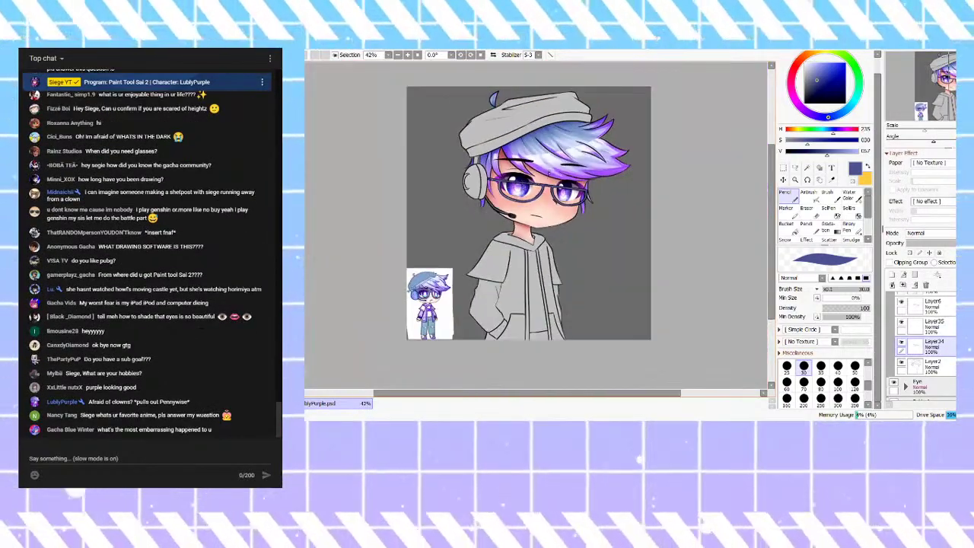
scroll(533, 155, "up", 4)
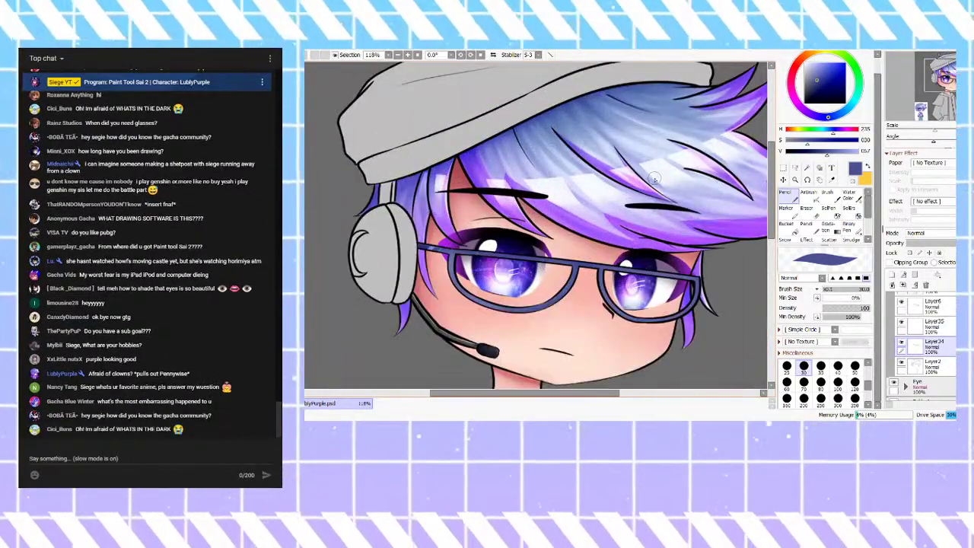
scroll(619, 200, "down", 3)
scroll(620, 199, "up", 5)
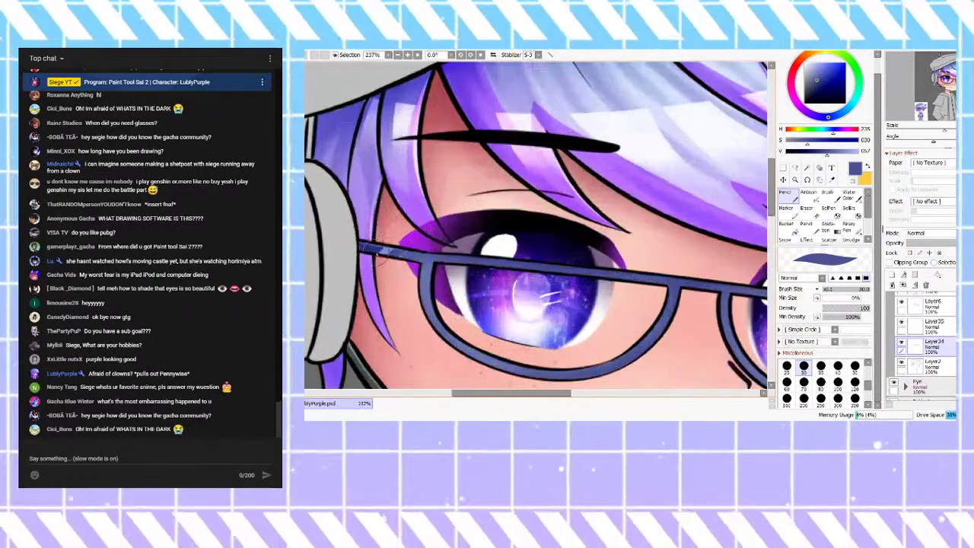
scroll(403, 221, "down", 3)
scroll(508, 195, "up", 4)
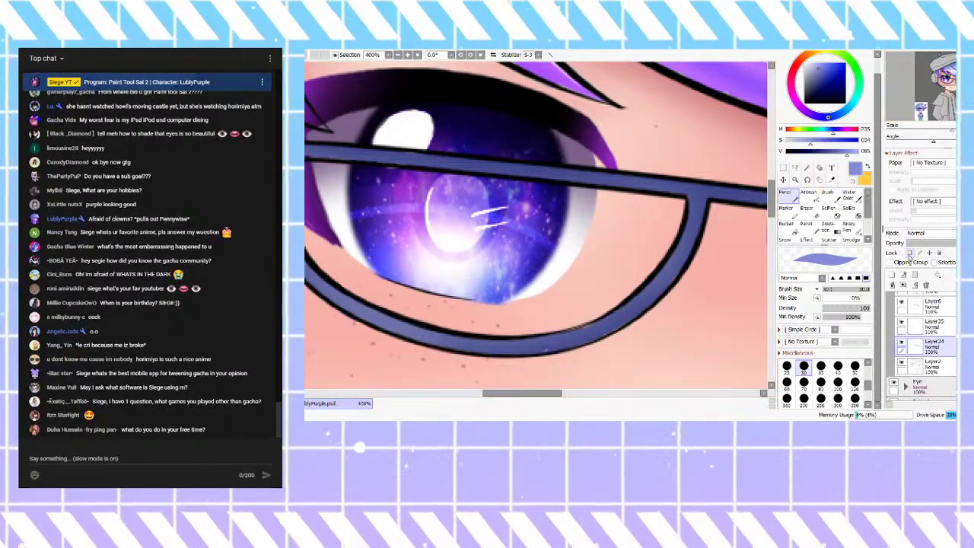
left_click(403, 163, "alt")
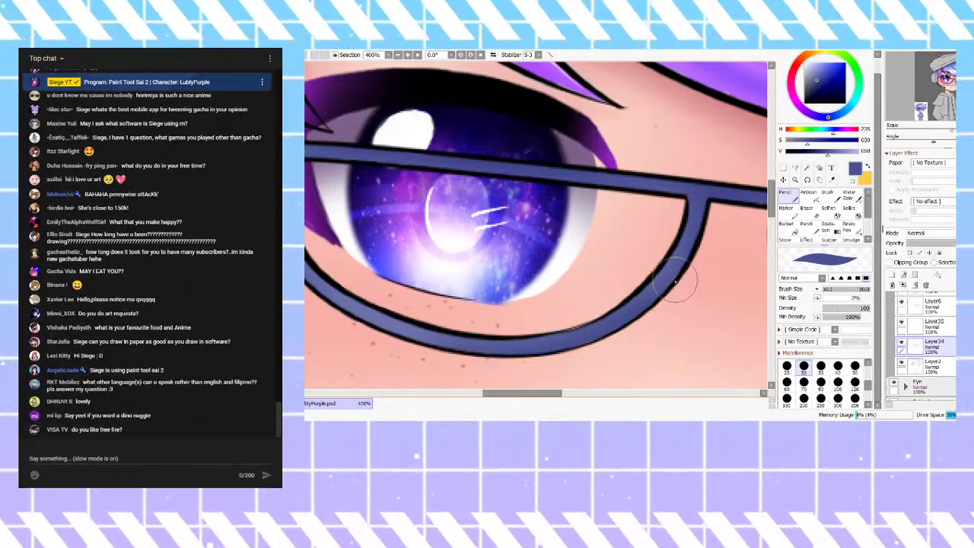
scroll(495, 189, "down", 4)
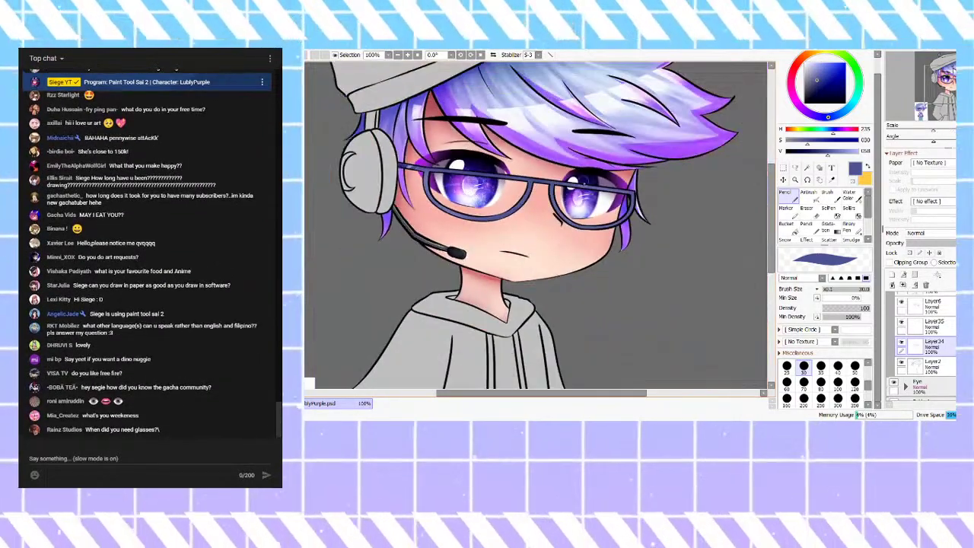
Step: Lock Layer34's transparency again and switch the Pencil back to the light blue highlight colour
scroll(507, 219, "up", 3)
scroll(561, 179, "down", 1)
scroll(611, 174, "down", 2)
scroll(610, 174, "up", 2)
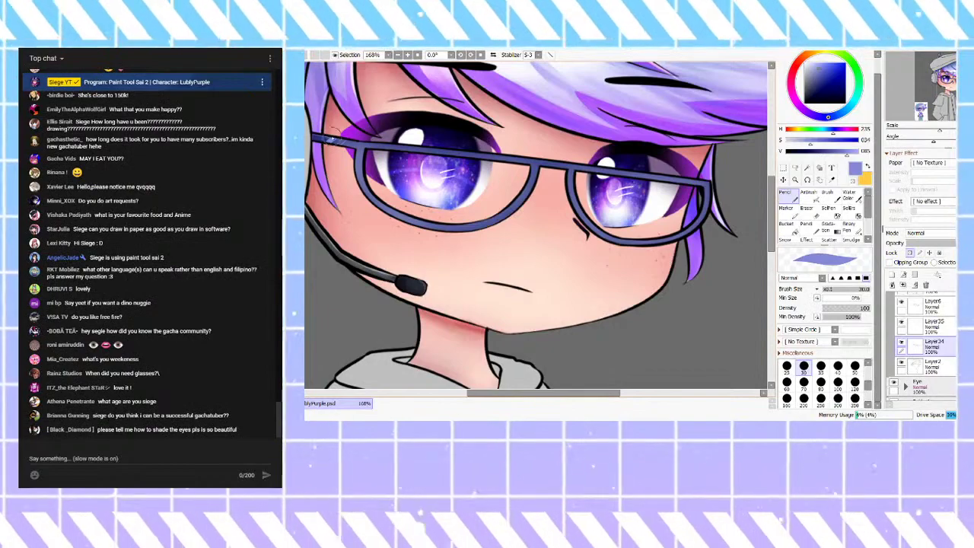
scroll(526, 152, "up", 4)
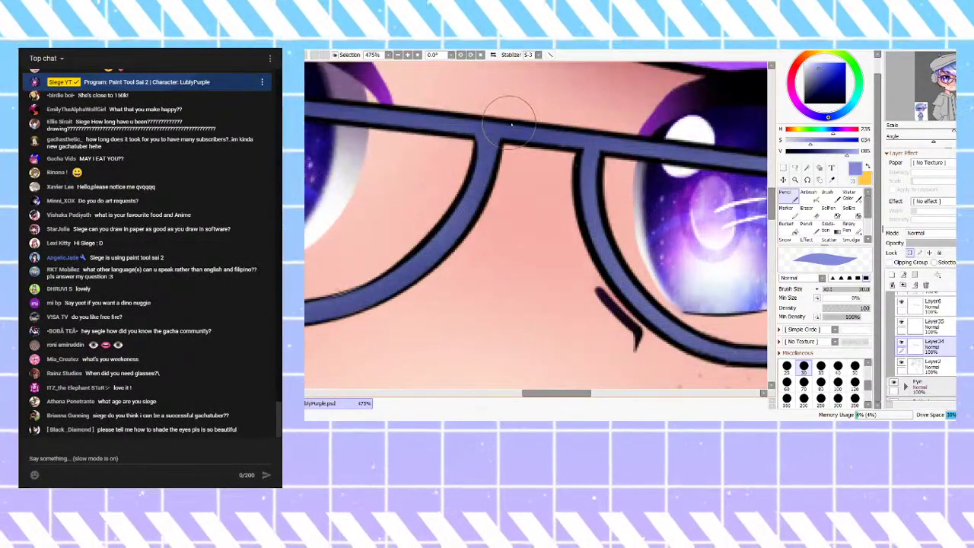
scroll(633, 97, "down", 5)
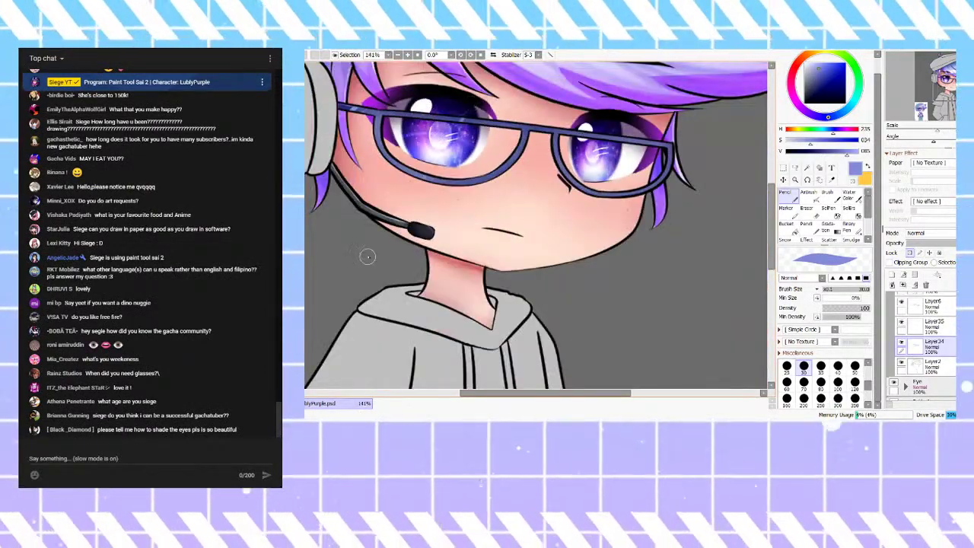
Step: Select Layer35 and set the drawing colour to white for the lenses
scroll(577, 124, "down", 3)
scroll(497, 123, "up", 3)
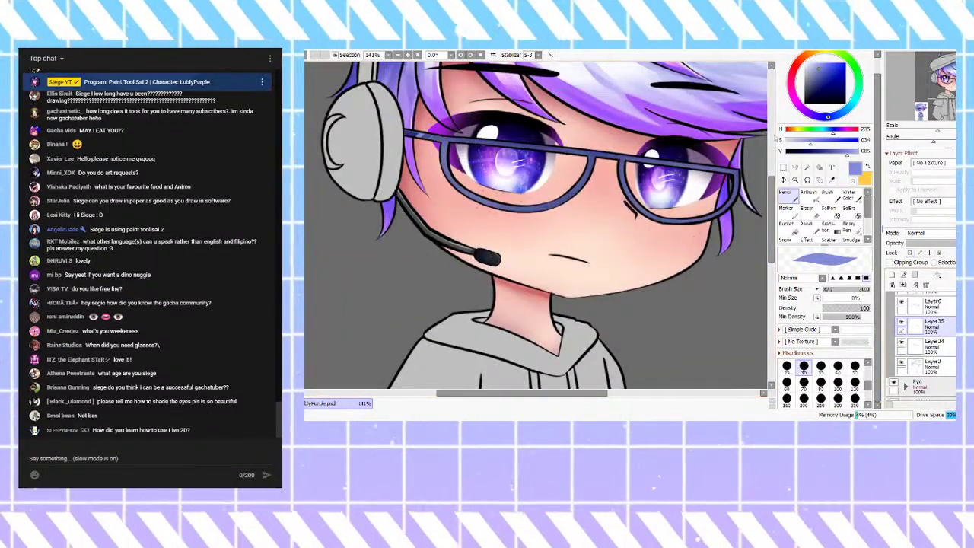
scroll(502, 120, "up", 2)
scroll(502, 120, "down", 3)
scroll(487, 153, "up", 3)
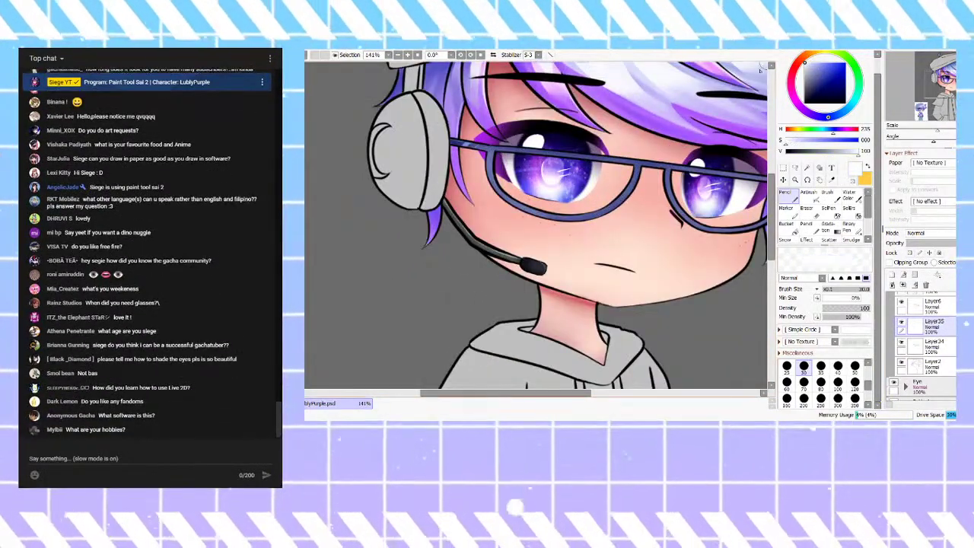
scroll(579, 198, "down", 1)
scroll(554, 195, "up", 6)
left_click_drag(497, 146, 519, 232)
key("ctrl+z")
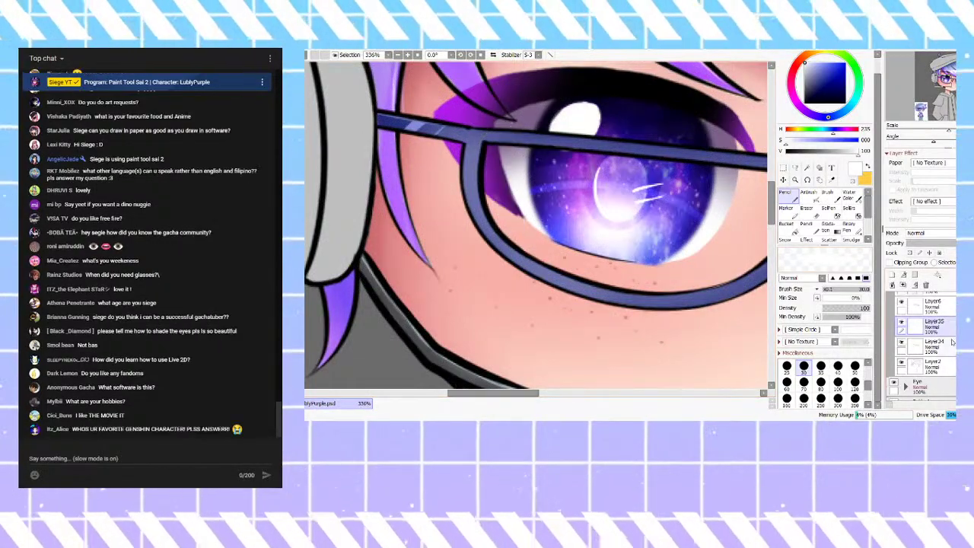
Step: Move Layer35 below Layer34 and fill the first lens with white using the Pencil at size 100
scroll(502, 191, "down", 2)
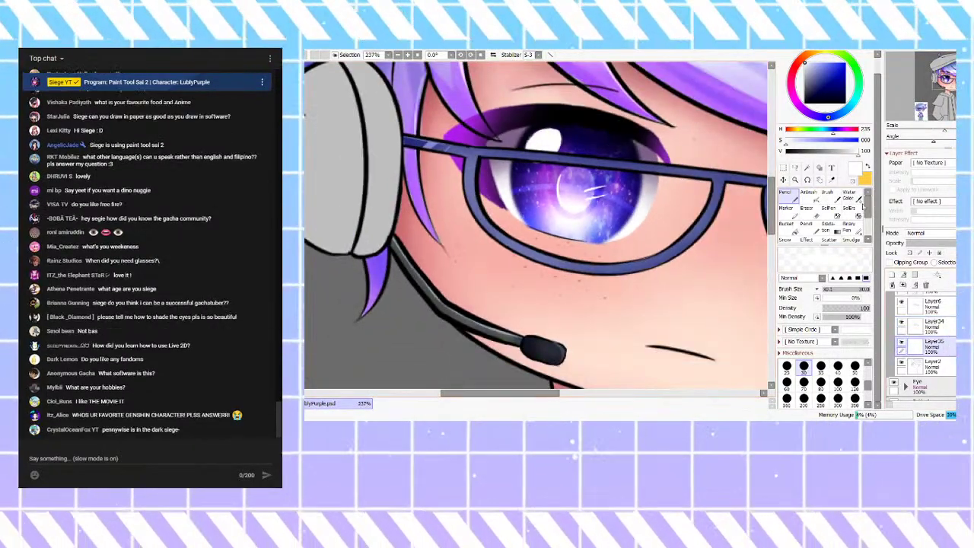
left_click(838, 383)
mouse_move(512, 183)
left_mouse_down()
mouse_move(512, 221)
mouse_move(476, 190)
mouse_move(479, 181)
mouse_move(496, 189)
mouse_move(505, 187)
mouse_move(499, 178)
mouse_move(535, 187)
left_mouse_up()
scroll(506, 212, "down", 3)
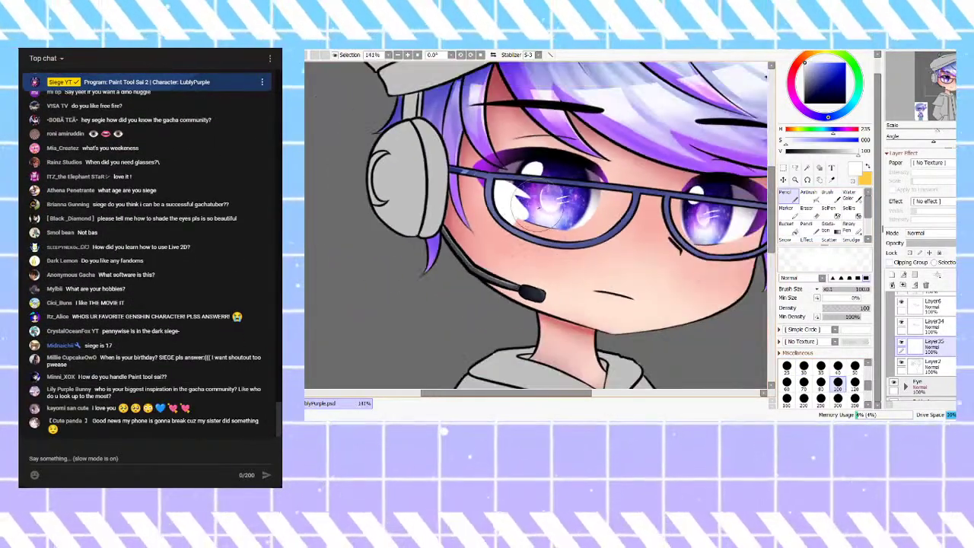
scroll(536, 202, "up", 3)
mouse_move(468, 169)
left_mouse_down()
mouse_move(663, 185)
mouse_move(683, 196)
mouse_move(675, 205)
mouse_move(683, 189)
mouse_move(640, 242)
mouse_move(675, 225)
mouse_move(633, 258)
mouse_move(582, 266)
mouse_move(503, 244)
mouse_move(529, 255)
mouse_move(547, 244)
mouse_move(523, 237)
mouse_move(561, 244)
mouse_move(552, 247)
mouse_move(589, 240)
mouse_move(659, 193)
mouse_move(668, 205)
mouse_move(636, 222)
mouse_move(596, 221)
mouse_move(605, 226)
mouse_move(548, 202)
mouse_move(630, 198)
mouse_move(648, 232)
mouse_move(653, 225)
mouse_move(607, 235)
mouse_move(618, 260)
mouse_move(563, 249)
mouse_move(480, 185)
mouse_move(574, 184)
mouse_move(596, 201)
mouse_move(564, 221)
left_mouse_up()
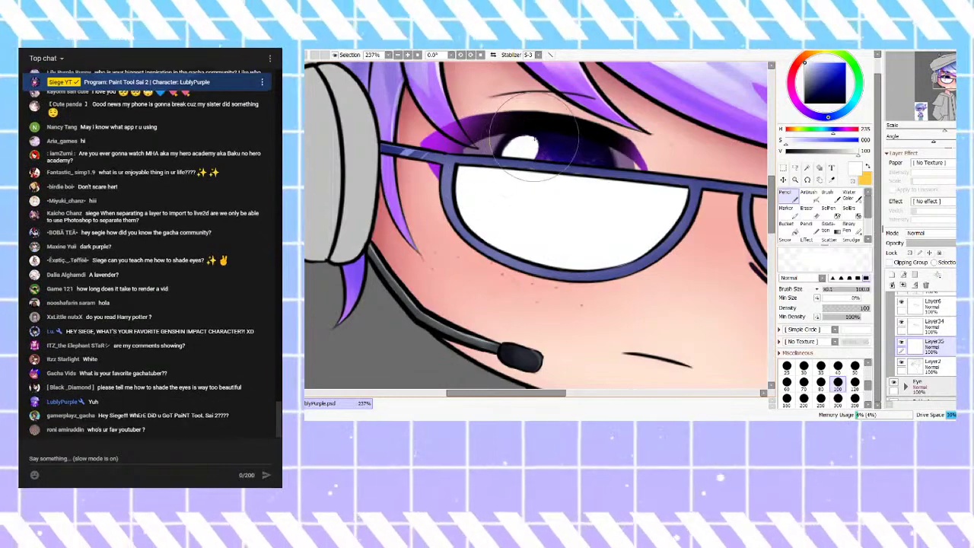
Step: Clean up the white fill around the edge of the first lens with the Eraser at size 80
scroll(479, 194, "down", 4)
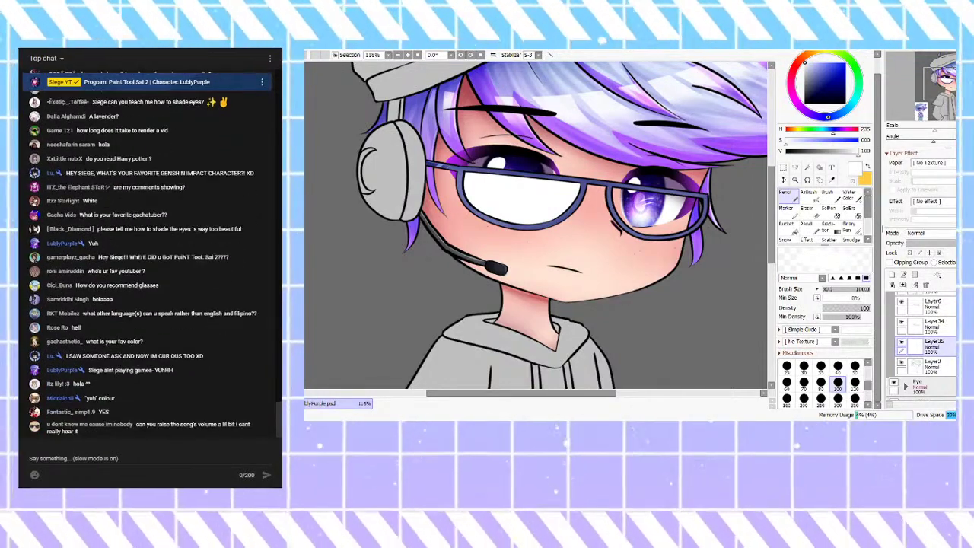
scroll(523, 198, "up", 3)
scroll(511, 163, "down", 1)
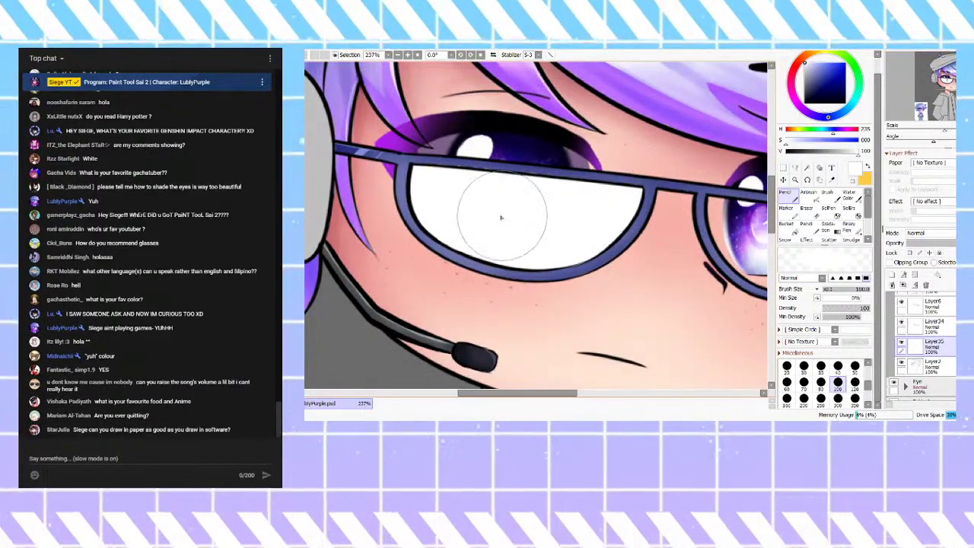
left_click(811, 210)
scroll(467, 130, "up", 1)
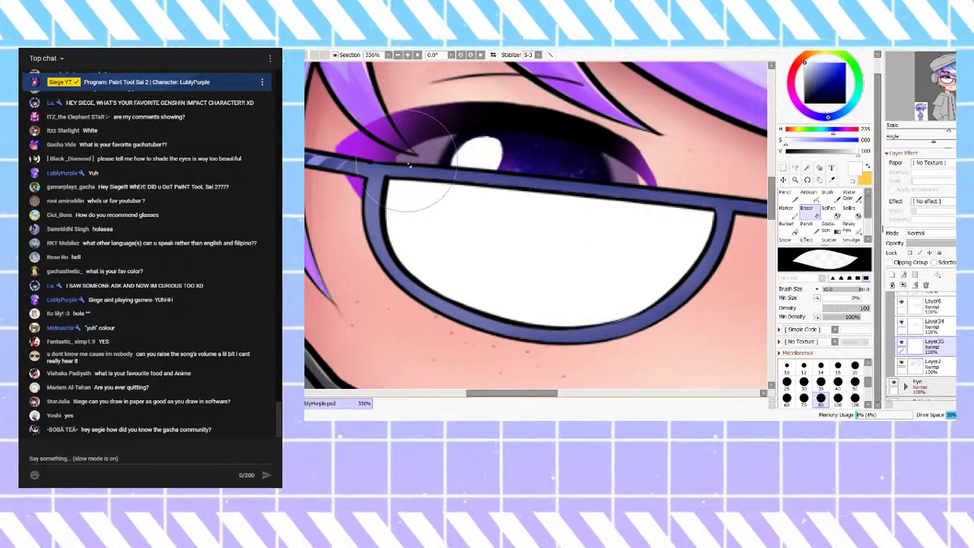
scroll(397, 155, "down", 5)
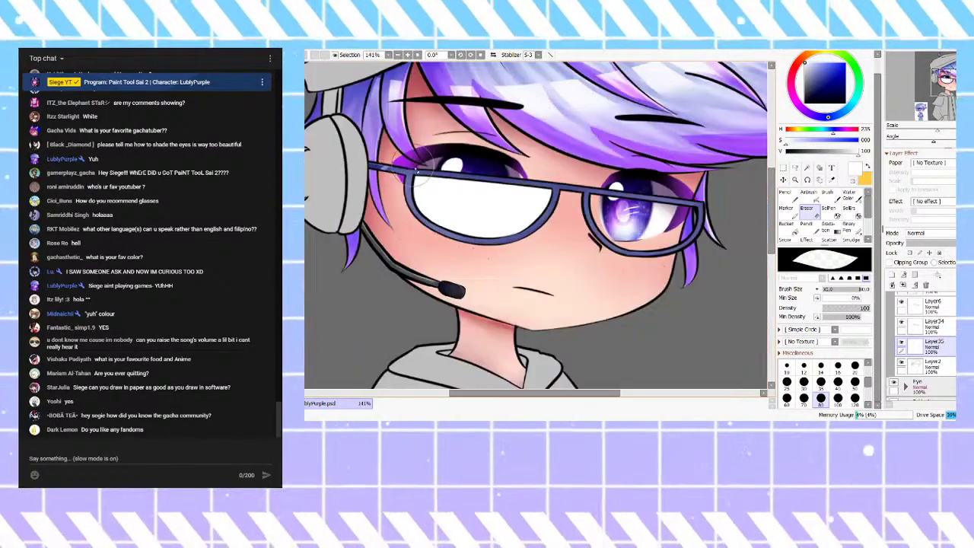
Step: Fill the second lens with white on Layer35 using the Pencil at size 100
scroll(677, 170, "up", 2)
left_click(791, 201)
scroll(638, 183, "up", 2)
mouse_move(536, 220)
left_mouse_down()
mouse_move(554, 248)
mouse_move(528, 253)
mouse_move(480, 211)
mouse_move(553, 212)
mouse_move(506, 191)
mouse_move(624, 225)
mouse_move(559, 211)
mouse_move(631, 216)
mouse_move(623, 174)
mouse_move(625, 213)
mouse_move(592, 213)
mouse_move(629, 222)
mouse_move(684, 216)
mouse_move(679, 243)
mouse_move(643, 284)
mouse_move(674, 257)
mouse_move(671, 238)
mouse_move(653, 258)
mouse_move(604, 248)
mouse_move(625, 245)
mouse_move(622, 277)
mouse_move(650, 286)
mouse_move(601, 300)
mouse_move(518, 279)
mouse_move(485, 229)
mouse_move(527, 265)
mouse_move(573, 278)
mouse_move(584, 242)
left_mouse_up()
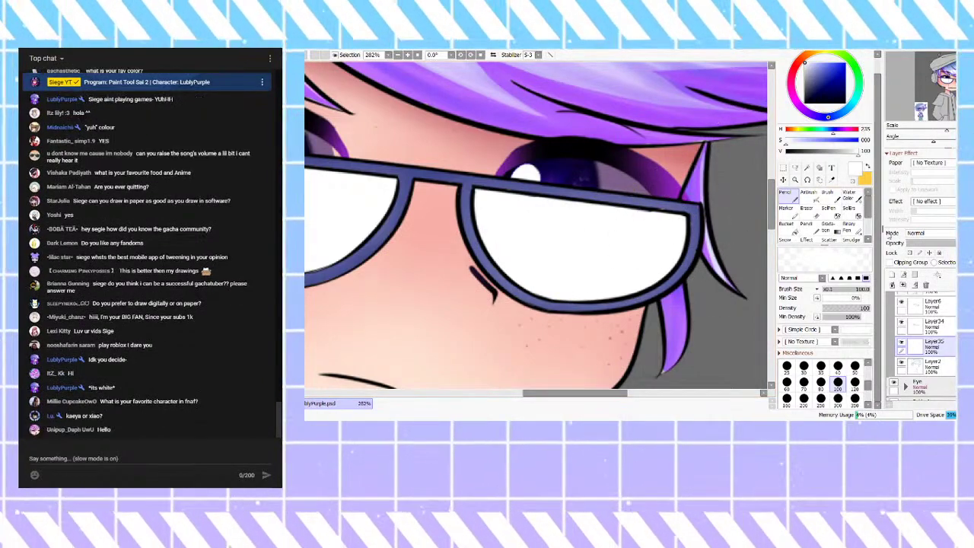
Step: Lower Layer35's opacity so both eyes show through the white lenses, comparing with the layer hidden and shown
left_click_drag(951, 243, 940, 243)
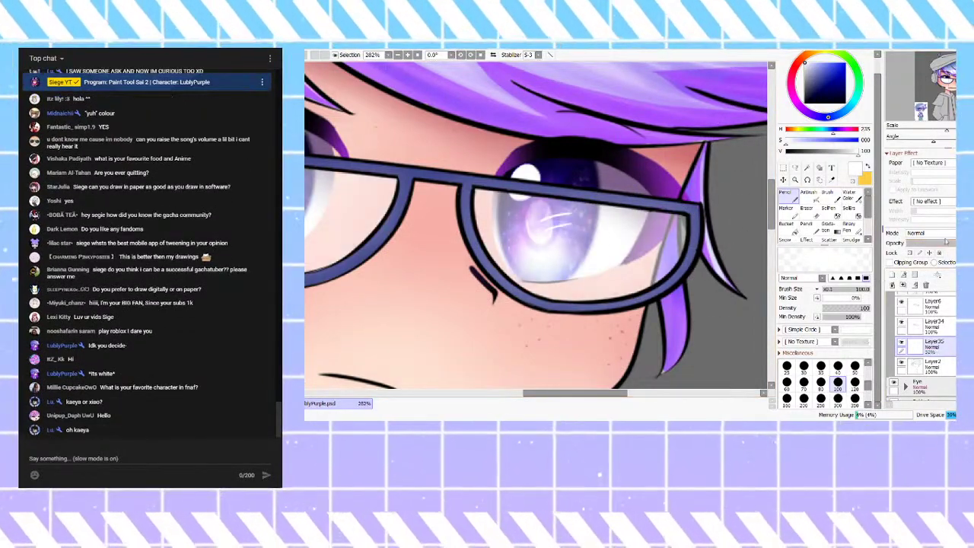
scroll(674, 156, "down", 7)
scroll(654, 156, "up", 2)
left_click(902, 342)
left_click(902, 342)
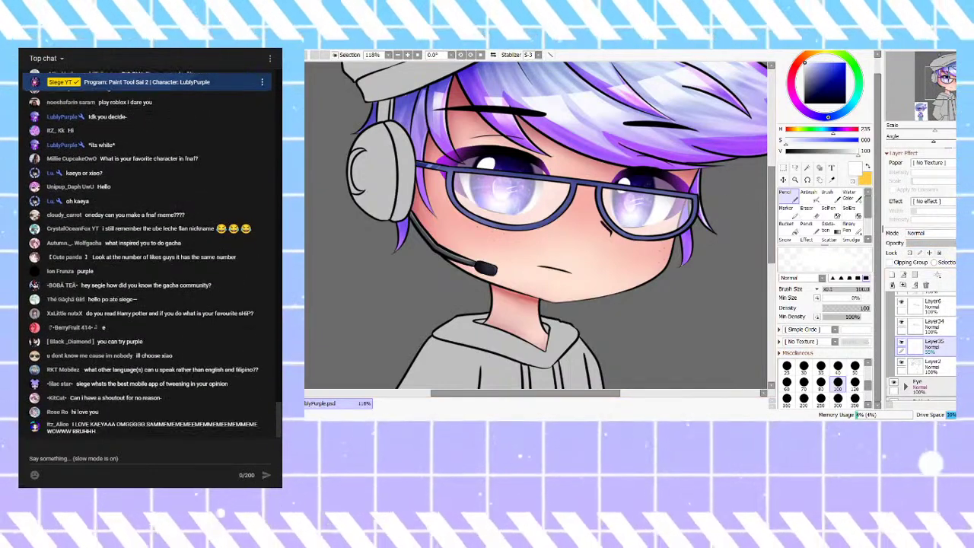
left_click_drag(954, 243, 932, 243)
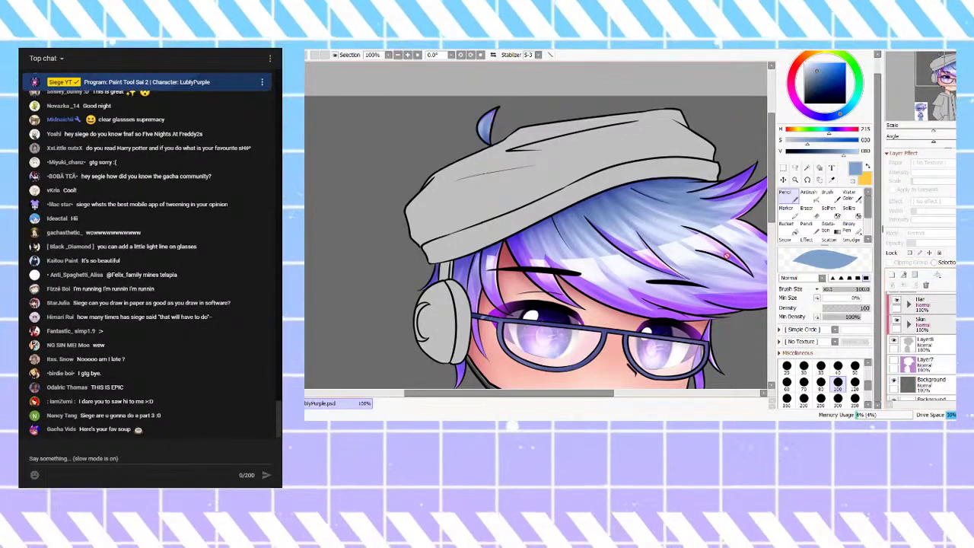
Step: Select the grey base fill on Layer8 and tidy the hat's upper edge with the Eraser at size 80
left_click(930, 344)
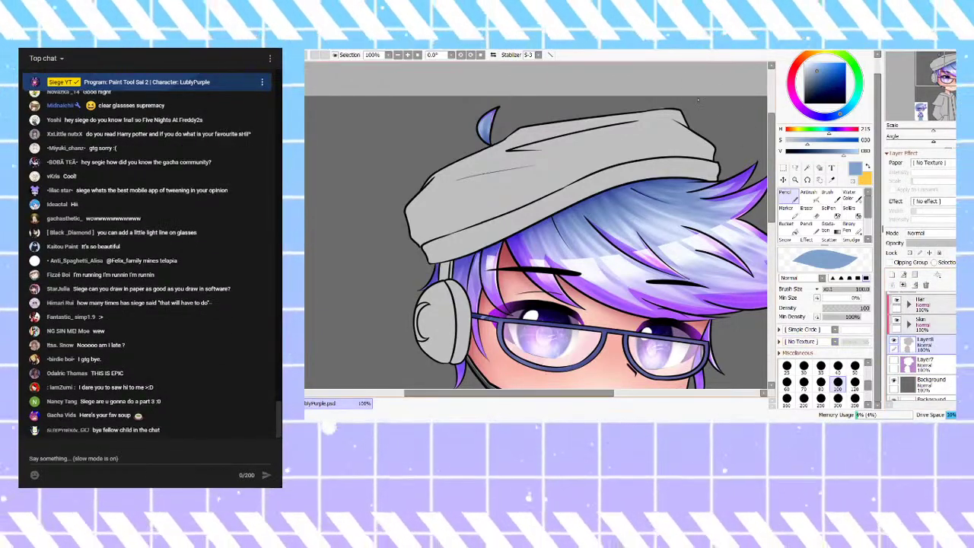
scroll(702, 101, "up", 3)
left_click(824, 217)
left_click(817, 214)
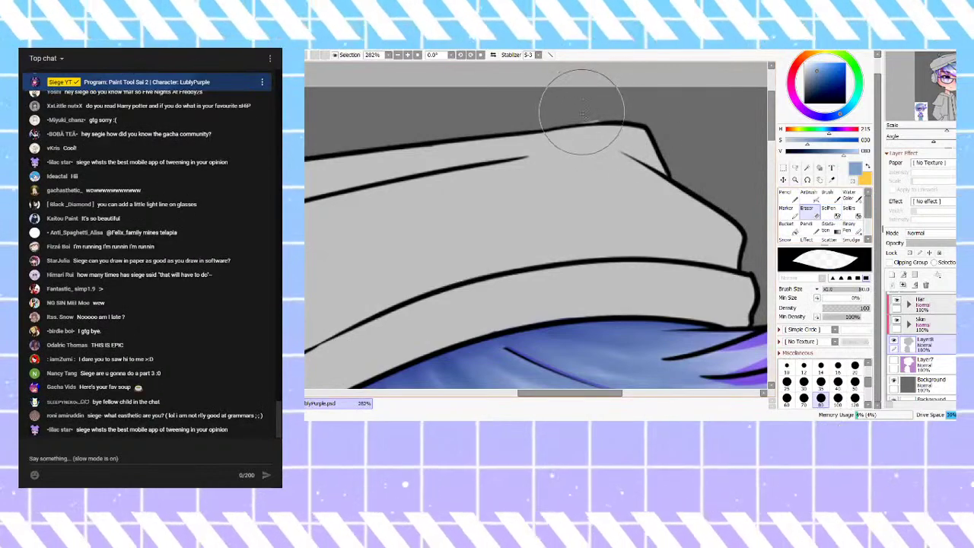
scroll(671, 118, "down", 4)
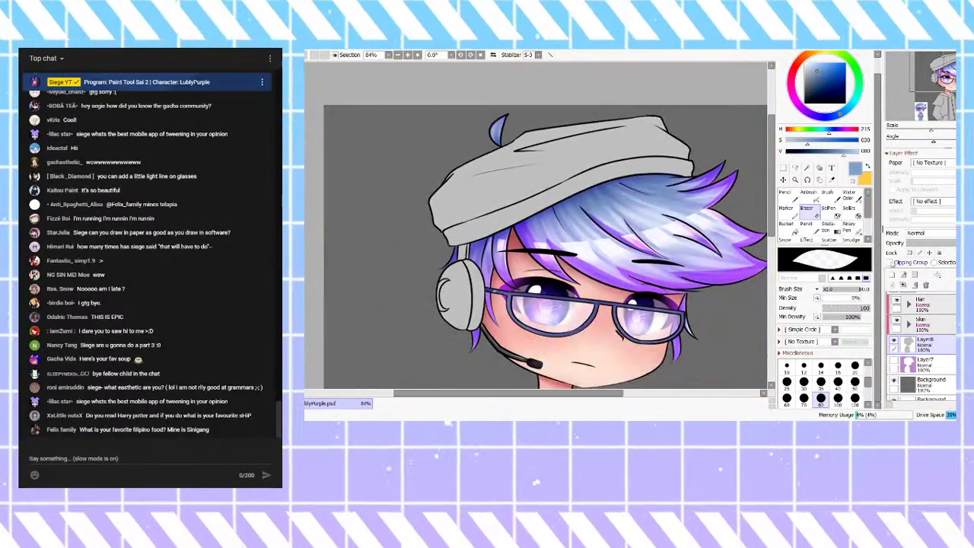
Step: Undo the mistaken clipping of Layer8, then add a new layer above it as a clipping group
left_click(894, 263)
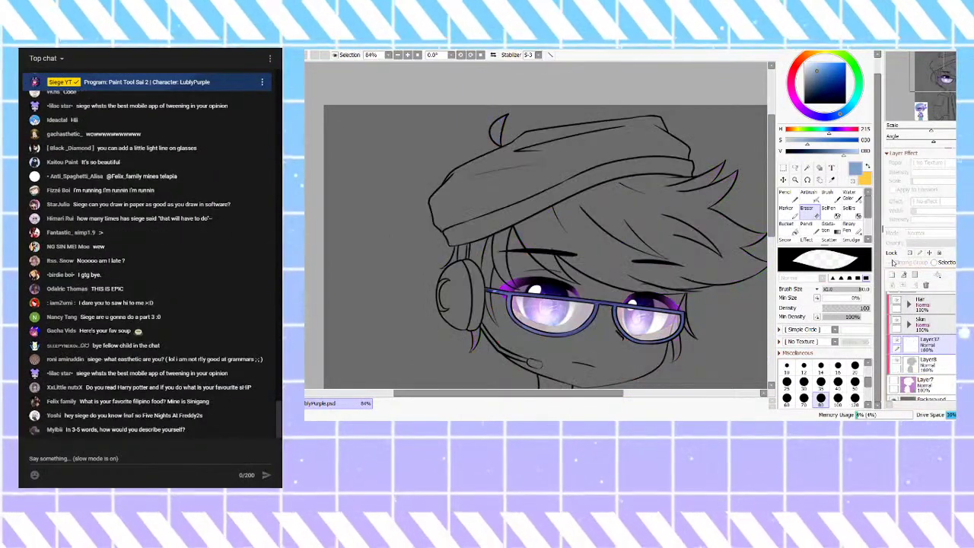
key("ctrl+z")
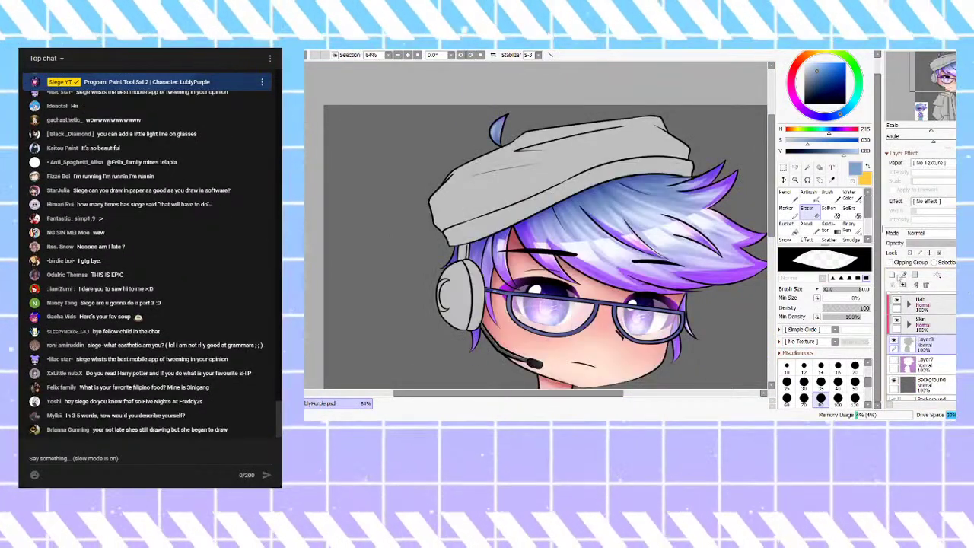
left_click(893, 274)
left_click(890, 262)
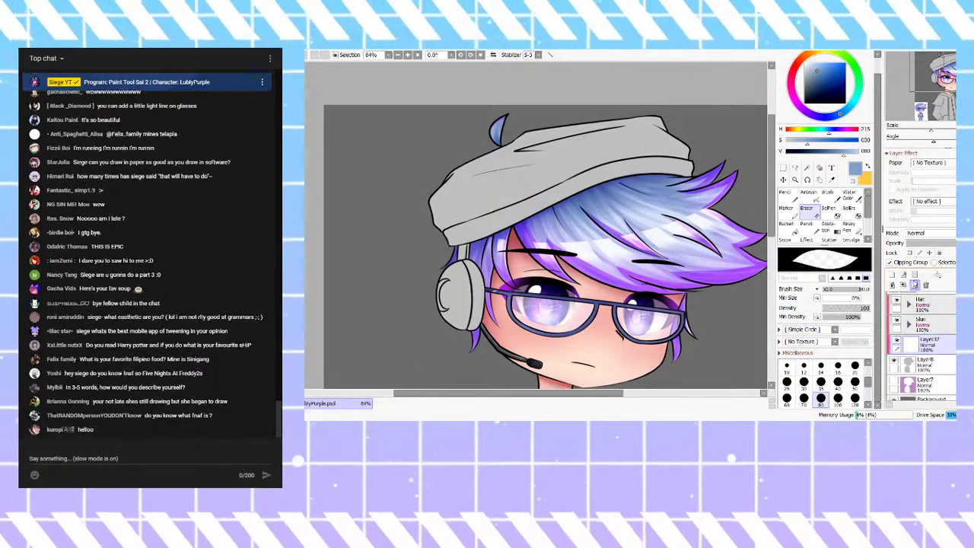
Step: Add a folder clipped to Layer8, move the new layer into it and select that layer
left_click(917, 274)
left_click_drag(933, 359, 926, 346)
left_click(933, 364)
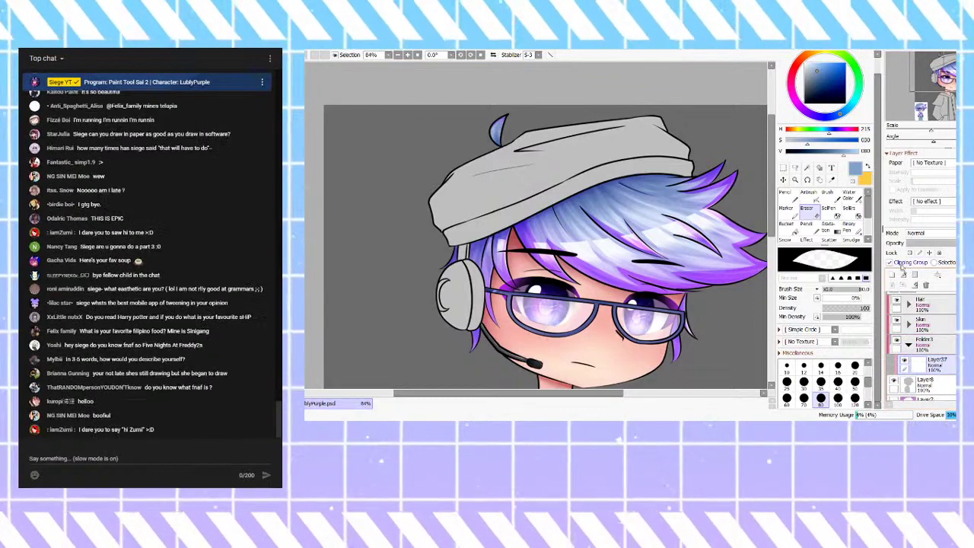
Step: Turn off clipping for the new empty layer and rename its folder as Hat, keeping that layer active
left_click(891, 262)
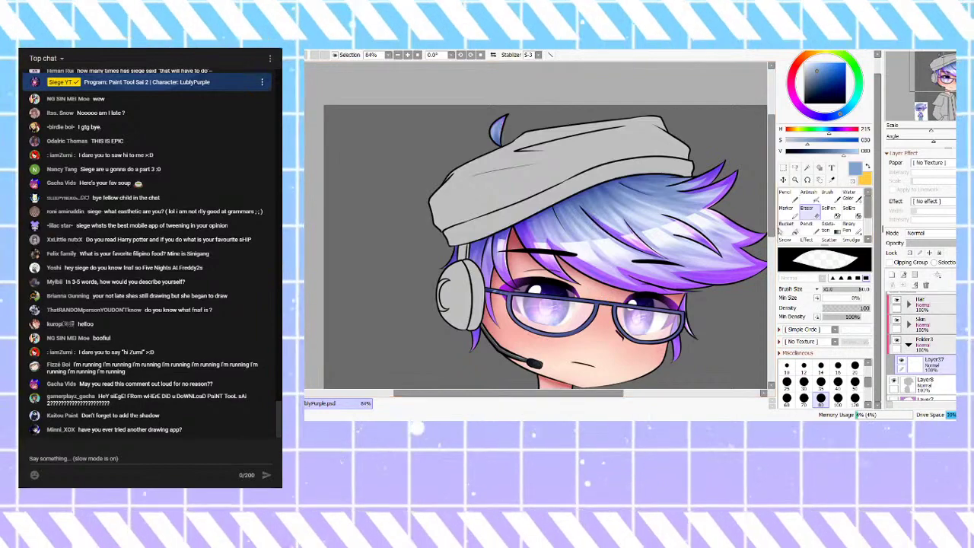
scroll(596, 212, "down", 3)
scroll(642, 226, "up", 4)
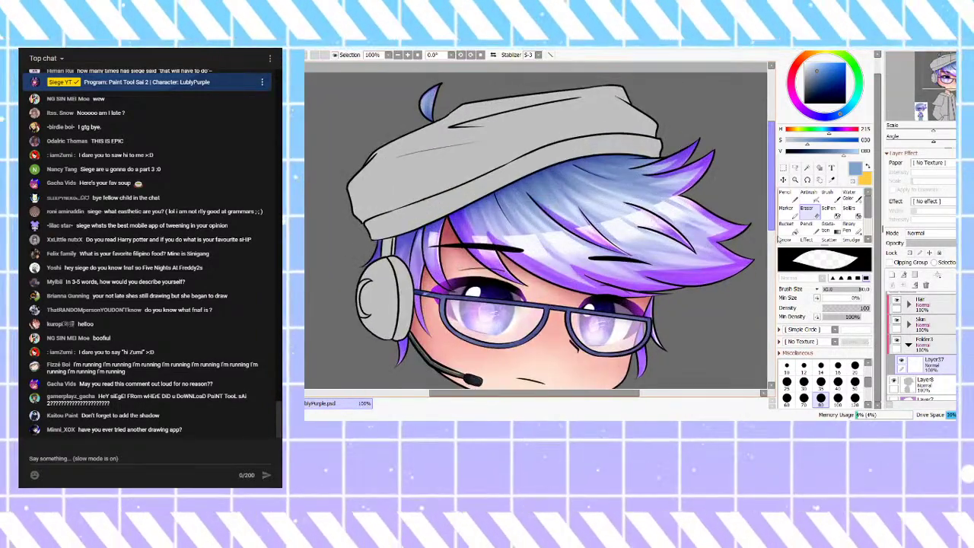
left_click(924, 343)
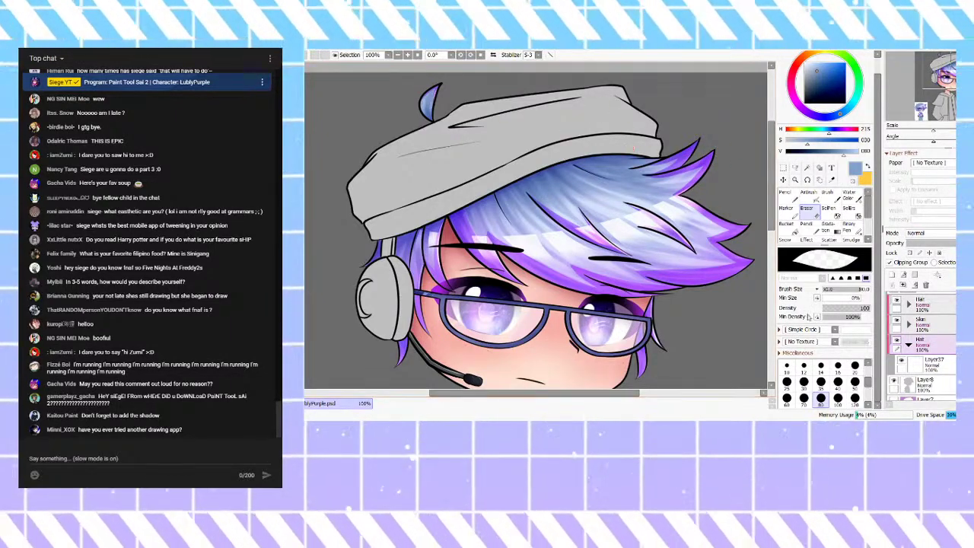
left_click(925, 361)
Step: Paint the whole grey hat flat blue with the Pencil at size 100
scroll(635, 131, "down", 1)
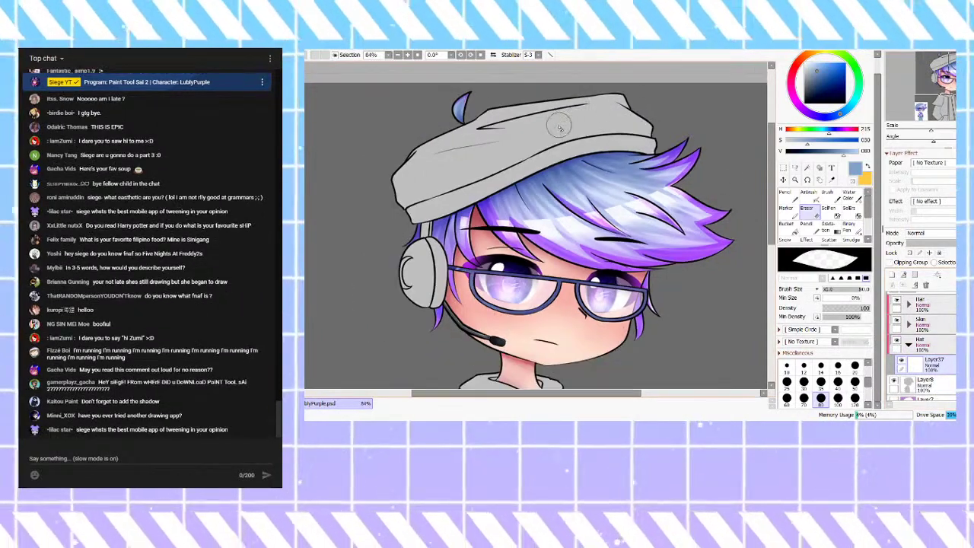
scroll(560, 125, "up", 2)
left_click(788, 196)
mouse_move(576, 122)
left_mouse_down()
mouse_move(707, 97)
mouse_move(670, 122)
mouse_move(629, 130)
mouse_move(691, 149)
mouse_move(701, 143)
mouse_move(698, 160)
mouse_move(604, 150)
mouse_move(665, 149)
mouse_move(530, 178)
mouse_move(616, 152)
mouse_move(585, 175)
mouse_move(592, 142)
mouse_move(640, 133)
mouse_move(430, 227)
mouse_move(518, 204)
mouse_move(395, 251)
mouse_move(333, 262)
mouse_move(347, 233)
mouse_move(474, 175)
mouse_move(490, 180)
mouse_move(366, 239)
mouse_move(461, 206)
mouse_move(409, 232)
mouse_move(658, 114)
mouse_move(382, 229)
mouse_move(664, 92)
mouse_move(503, 120)
mouse_move(619, 86)
mouse_move(452, 121)
mouse_move(563, 89)
mouse_move(329, 186)
mouse_move(370, 159)
mouse_move(358, 176)
mouse_move(367, 216)
mouse_move(373, 184)
mouse_move(361, 206)
mouse_move(355, 183)
mouse_move(340, 202)
mouse_move(411, 159)
mouse_move(387, 191)
mouse_move(480, 122)
mouse_move(528, 107)
mouse_move(476, 171)
mouse_move(621, 98)
mouse_move(394, 178)
mouse_move(459, 107)
mouse_move(576, 89)
mouse_move(516, 134)
left_mouse_up()
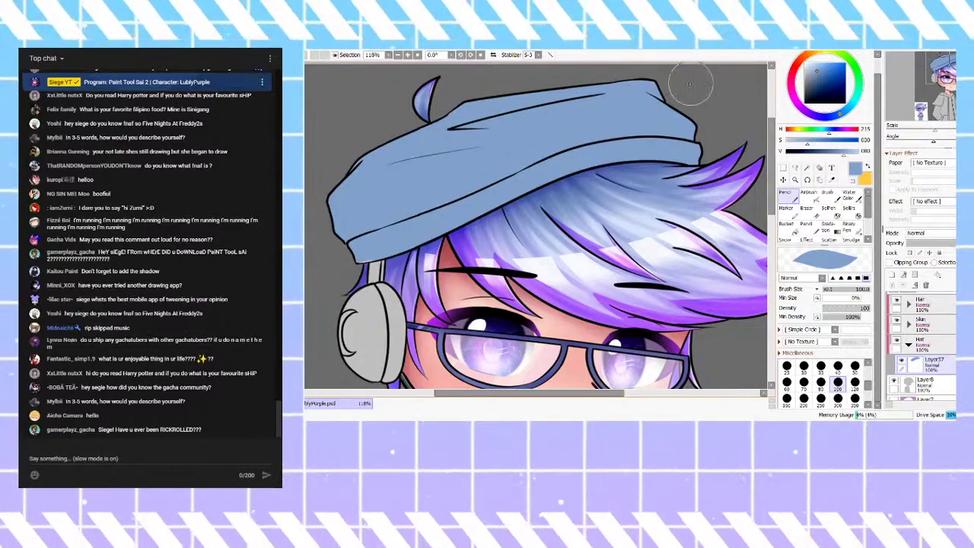
Step: Check the hat on the small reference character and choose a light blue drawing colour for the brim
scroll(618, 106, "down", 6)
scroll(518, 280, "up", 8)
scroll(476, 313, "down", 8)
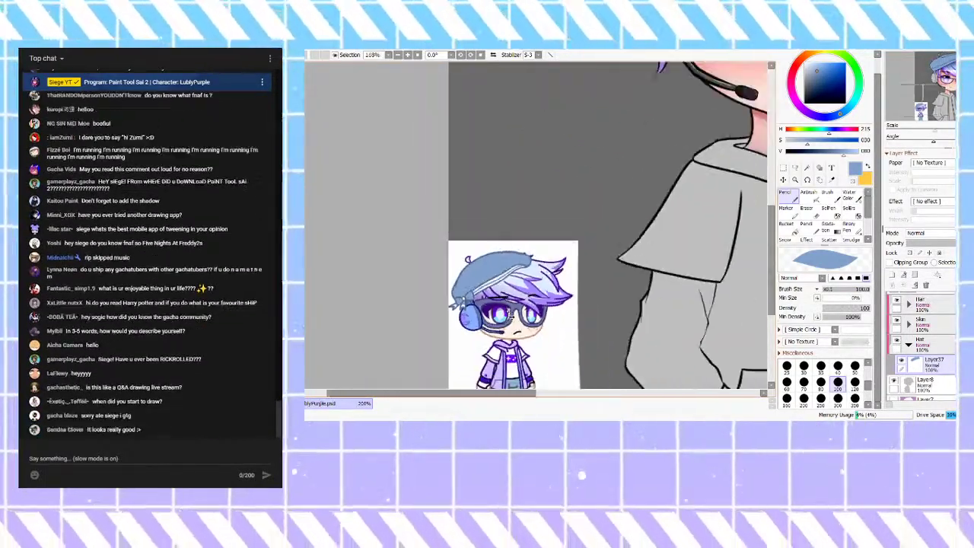
scroll(667, 80, "up", 4)
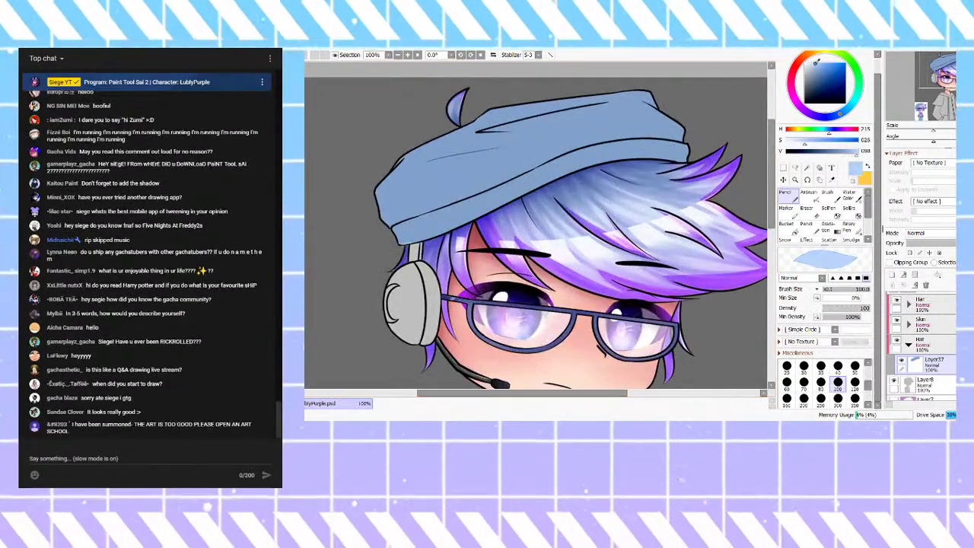
left_click_drag(688, 157, 603, 163)
key("ctrl+z")
left_click(808, 167)
left_click(654, 155)
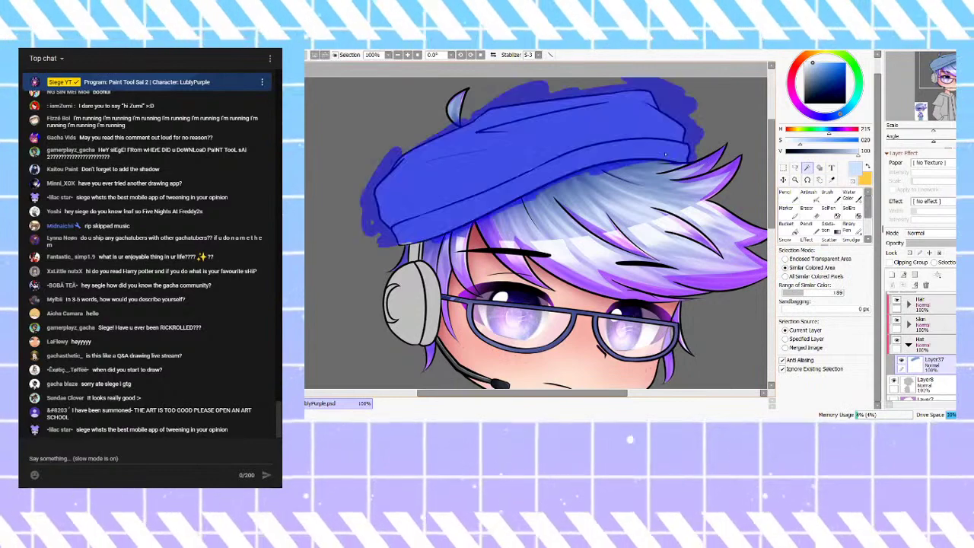
key("ctrl+d")
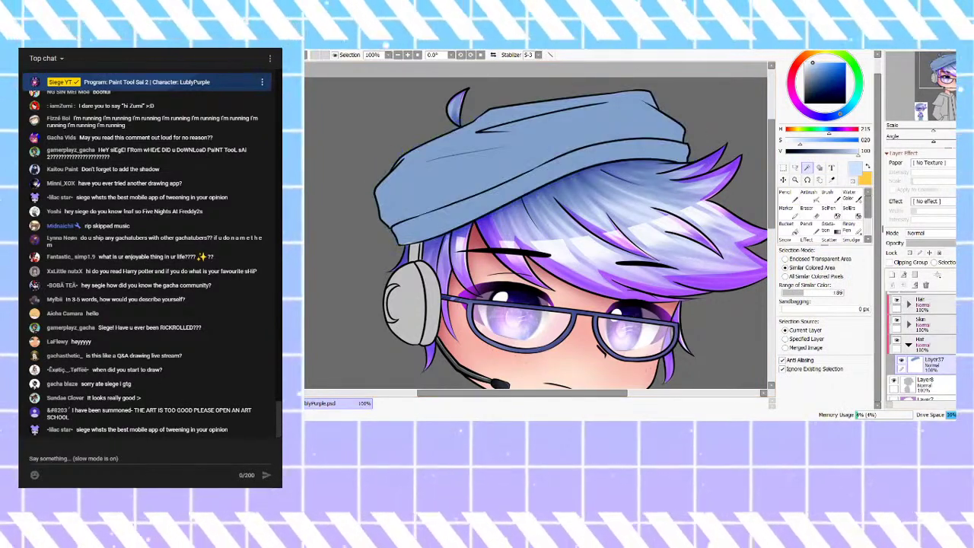
Step: Expand Folder2 and select the hat's brim area with the Magic Wand on its line art layer, Layer2
scroll(921, 342, "up", 3)
left_click(927, 307)
left_click(906, 302)
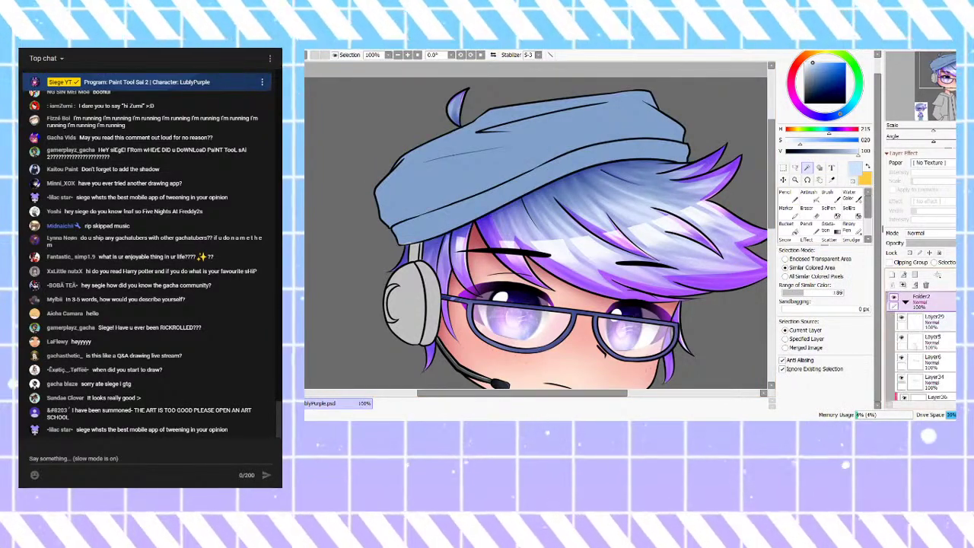
left_click(932, 343)
left_click(934, 382)
scroll(921, 342, "down", 3)
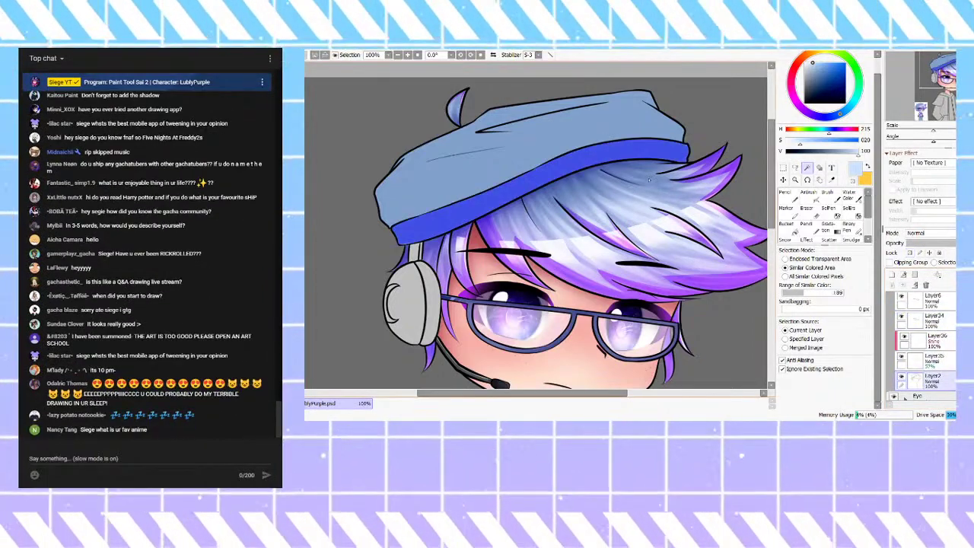
Step: Fill the selected brim with light blue on Layer37, make it paler with Hue and Saturation, and deselect
key("ctrl+u")
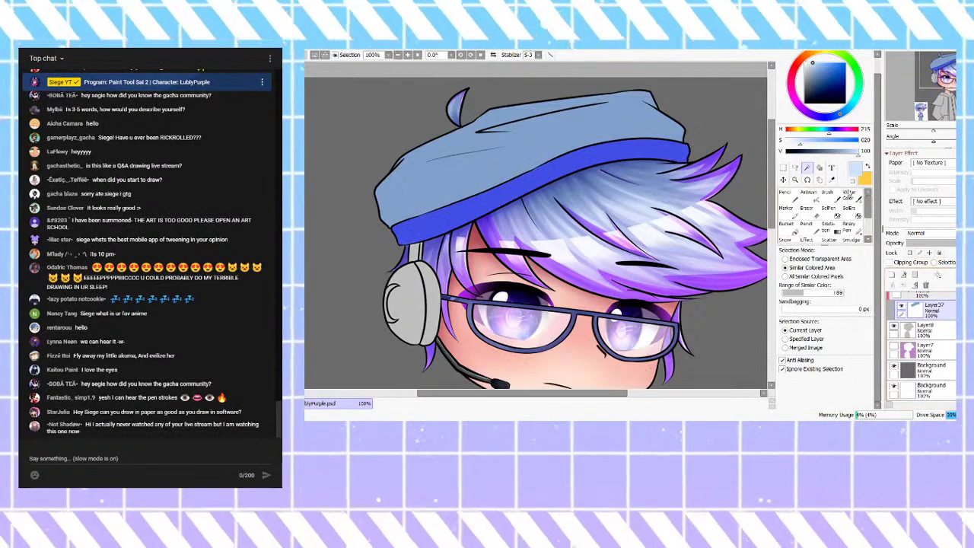
left_click(797, 197)
key("ctrl+u")
left_click_drag(893, 158, 924, 160)
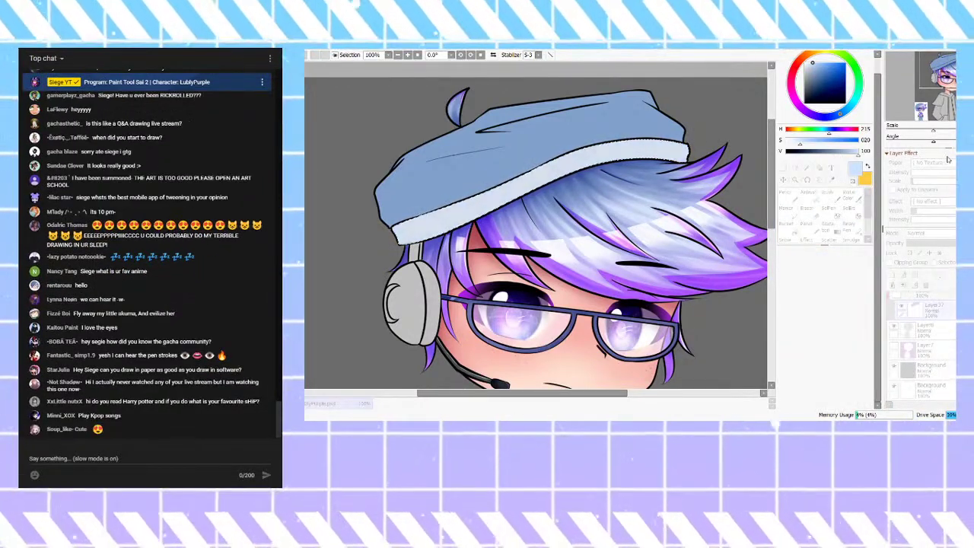
left_click(918, 192)
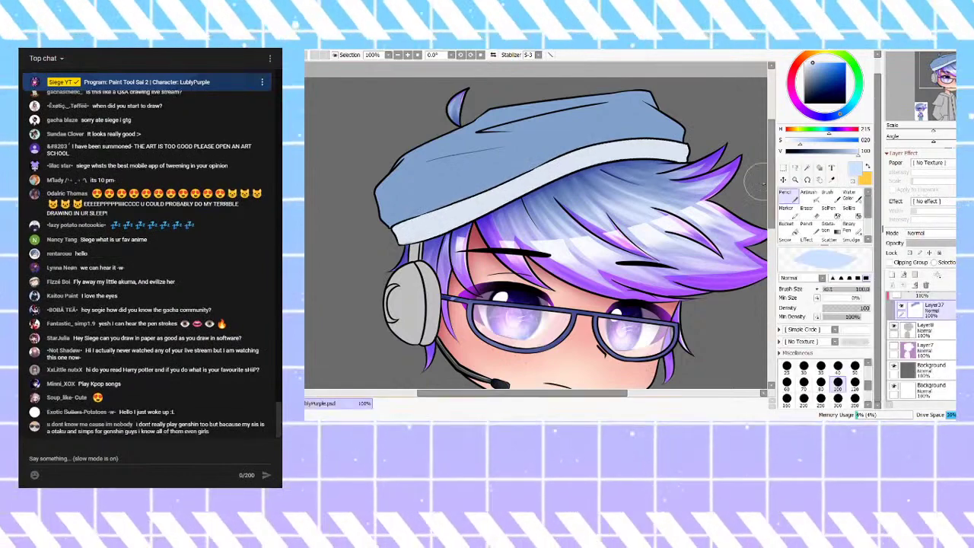
Step: Sample the hat's medium blue as the drawing colour for the brim stripe
scroll(676, 136, "down", 5)
scroll(638, 147, "up", 4)
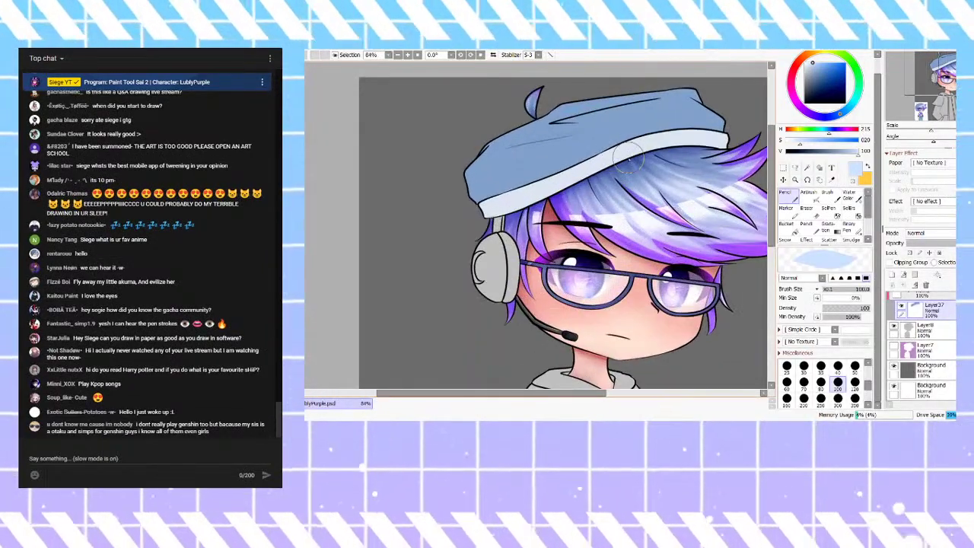
left_click(708, 131, "alt")
scroll(711, 134, "up", 3)
left_click_drag(720, 133, 600, 140)
key("ctrl+z")
left_click_drag(722, 134, 590, 143)
mouse_move(683, 140)
left_mouse_down()
mouse_move(723, 135)
mouse_move(602, 133)
mouse_move(723, 152)
mouse_move(721, 131)
mouse_move(725, 141)
mouse_move(659, 128)
mouse_move(638, 137)
left_mouse_up()
key("ctrl+z")
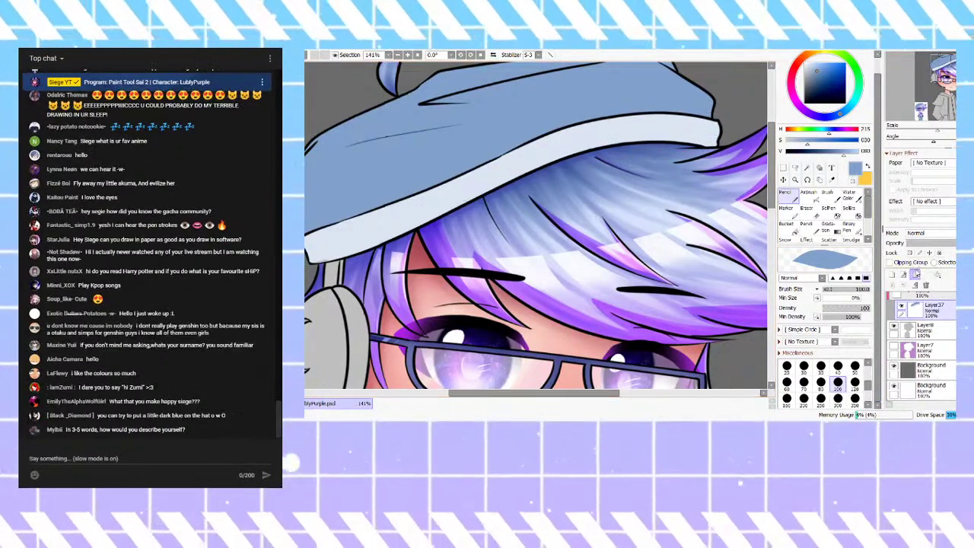
Step: Add a linework layer above Layer37 and draw a blue size 6 curve stripe along the full length of the brim
left_click(905, 274)
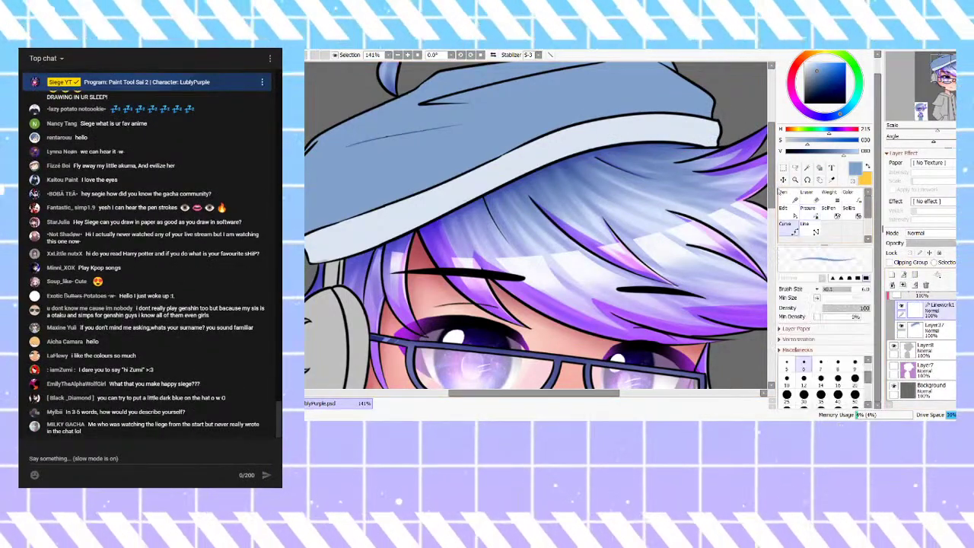
left_click(718, 136)
left_click(676, 129)
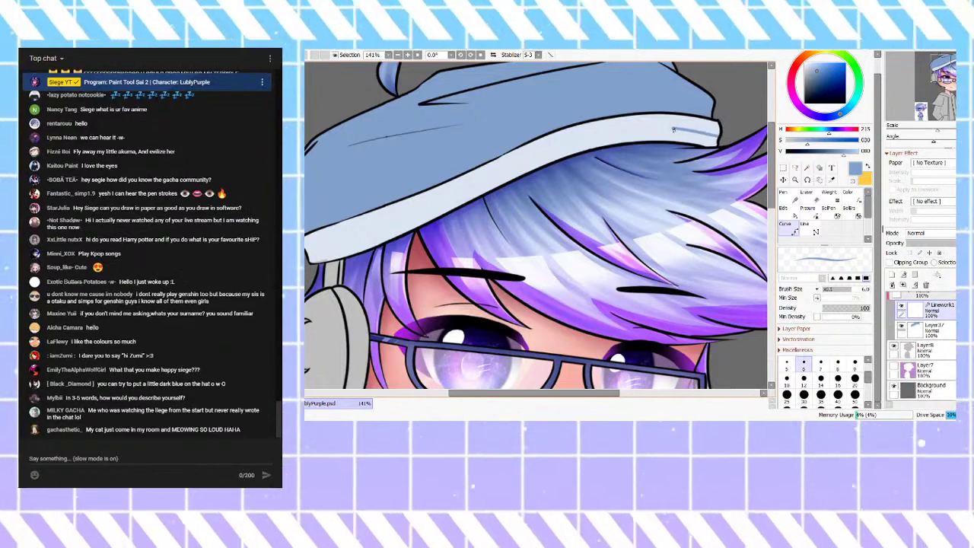
mouse_move(618, 131)
left_mouse_down()
mouse_move(555, 146)
mouse_move(440, 204)
left_mouse_up()
double_click(440, 204)
left_click_drag(497, 177, 502, 184)
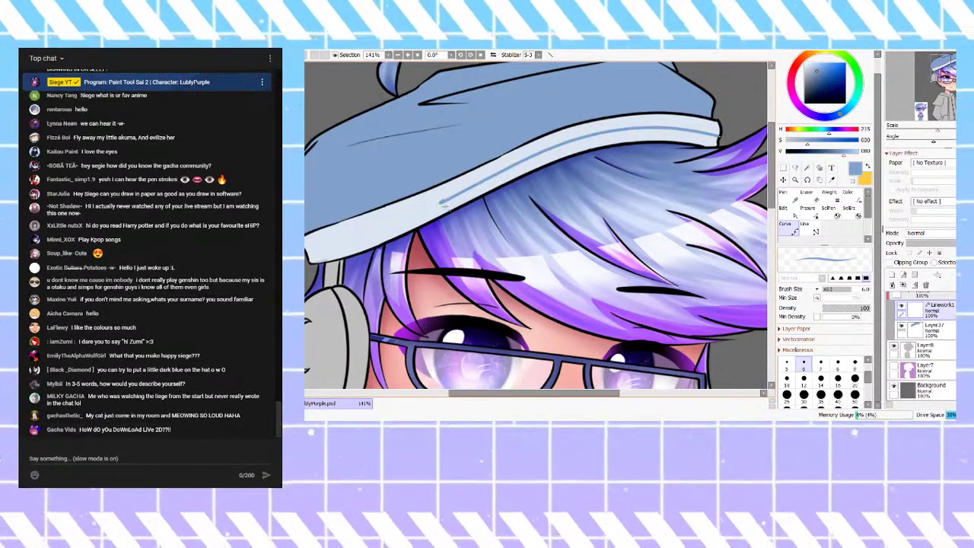
left_click(443, 203)
left_click_drag(395, 221, 326, 246)
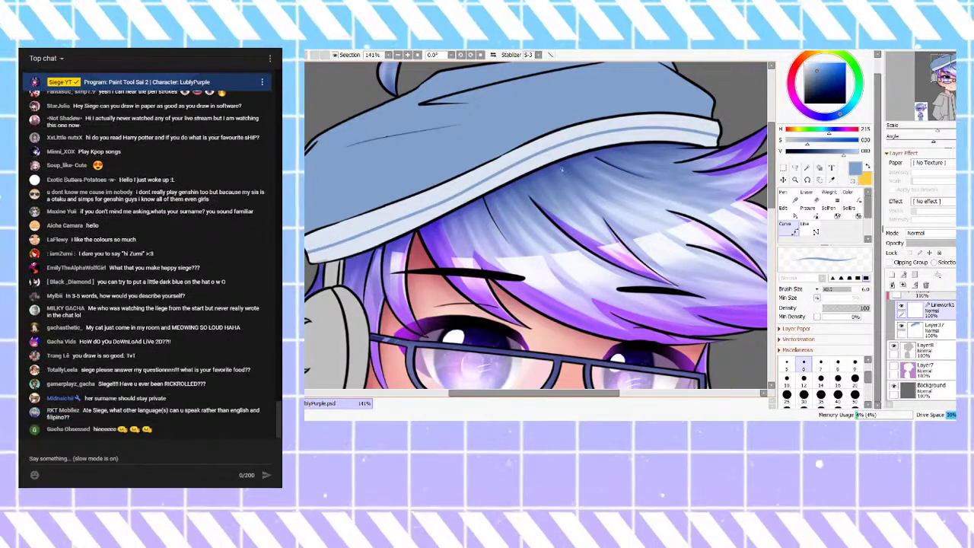
scroll(635, 177, "down", 4)
scroll(694, 171, "up", 2)
left_click(812, 224)
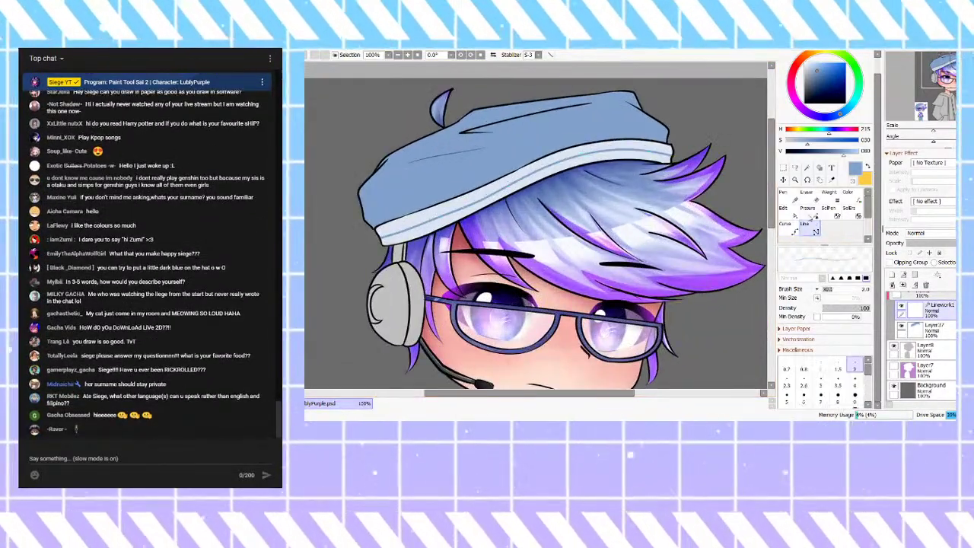
scroll(395, 245, "up", 5)
scroll(430, 236, "down", 2)
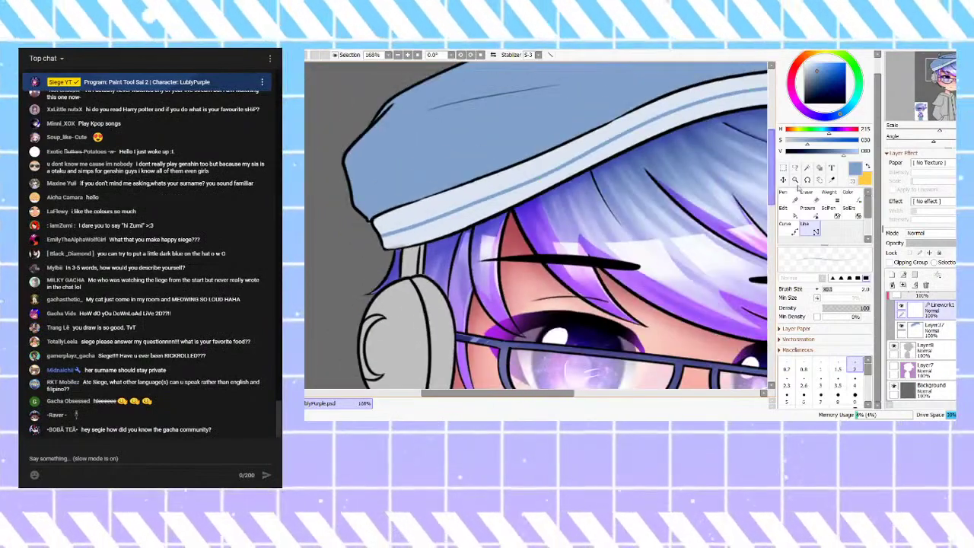
left_click(934, 329)
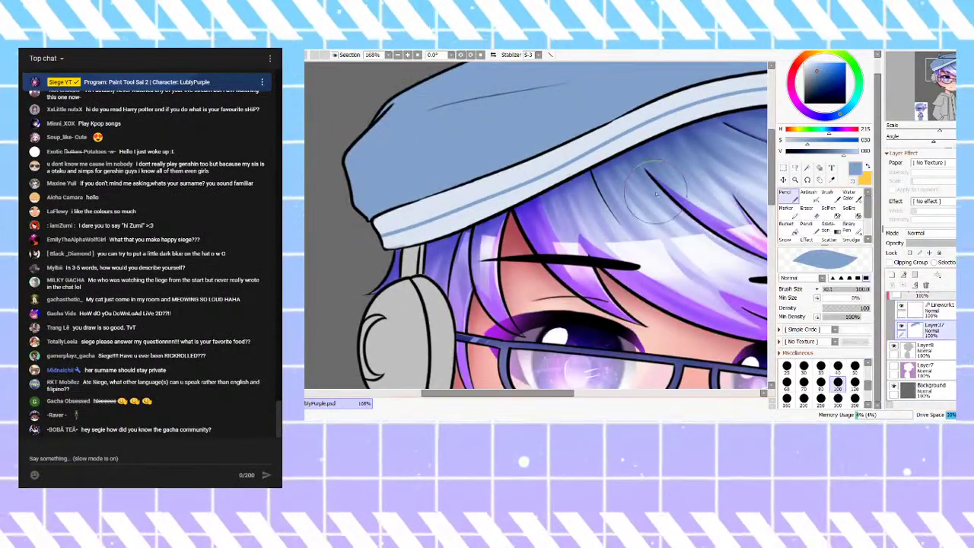
left_click(397, 246, "alt")
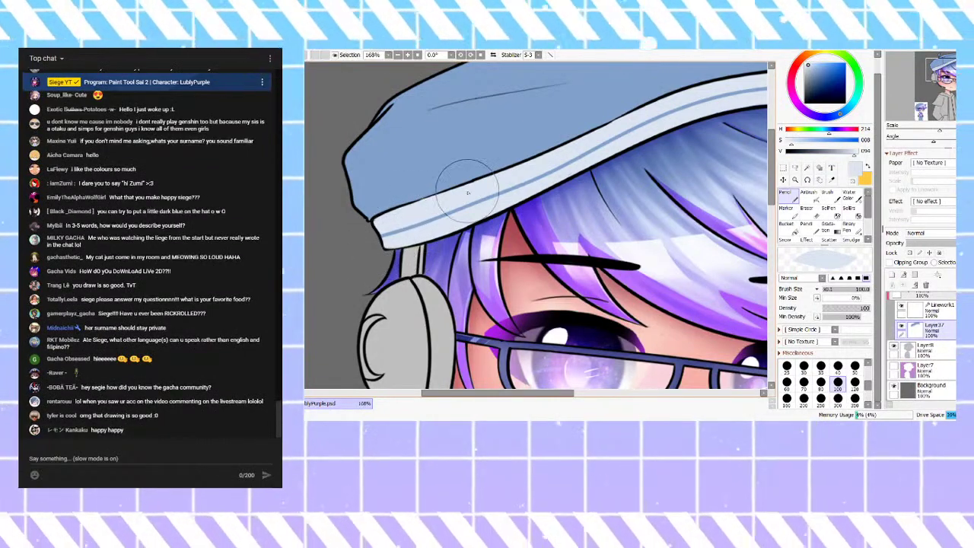
Step: Adjust the line width of the brim stripe at several points along its length using Pressure for Width
left_click(929, 307)
left_click(784, 208)
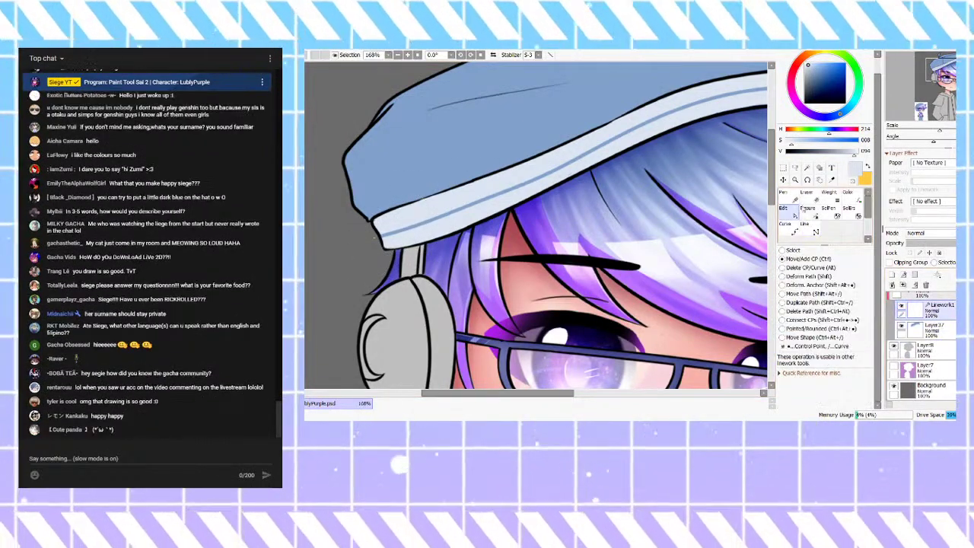
left_click(818, 217)
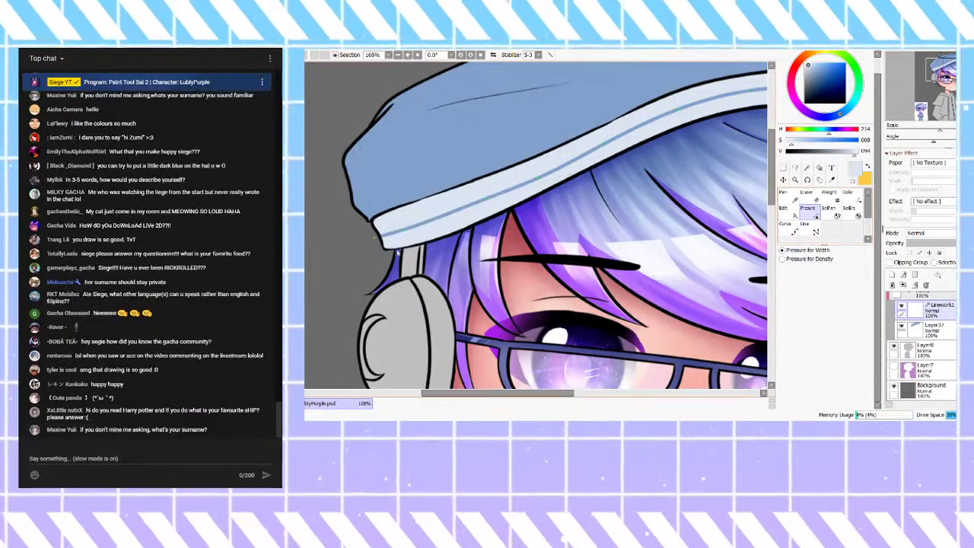
left_click_drag(378, 240, 379, 227)
left_click_drag(399, 175, 400, 174)
left_click_drag(404, 230, 423, 214)
left_click_drag(493, 195, 549, 174)
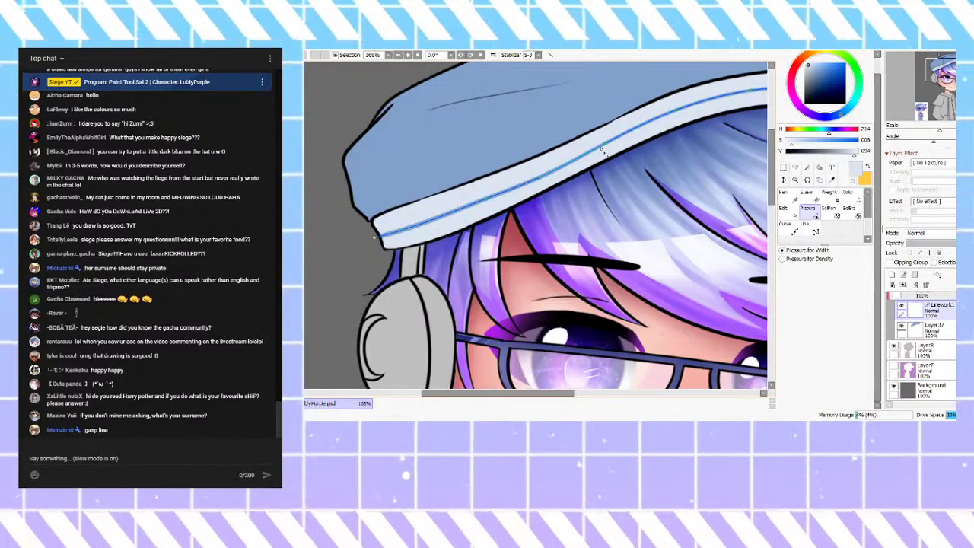
left_click_drag(611, 145, 618, 139)
left_click_drag(681, 110, 682, 108)
Step: Merge the stripe linework down into Layer37 and add a clipped layer in Multiply mode above it
scroll(682, 107, "down", 4)
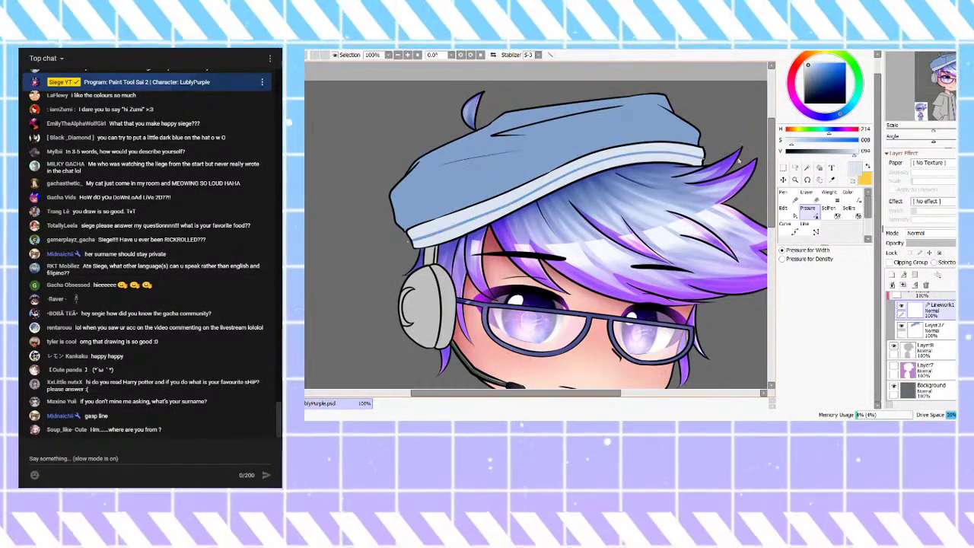
left_click(906, 284)
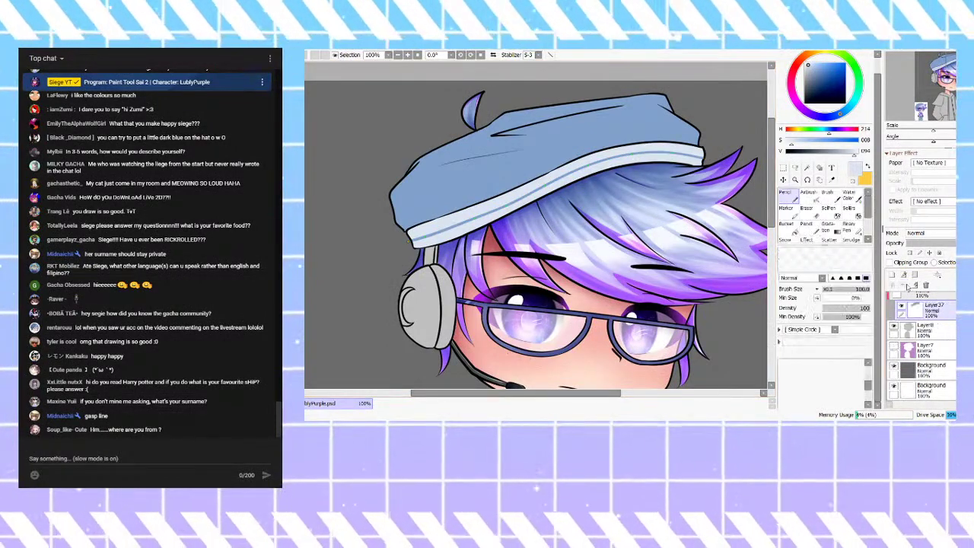
scroll(614, 159, "down", 1)
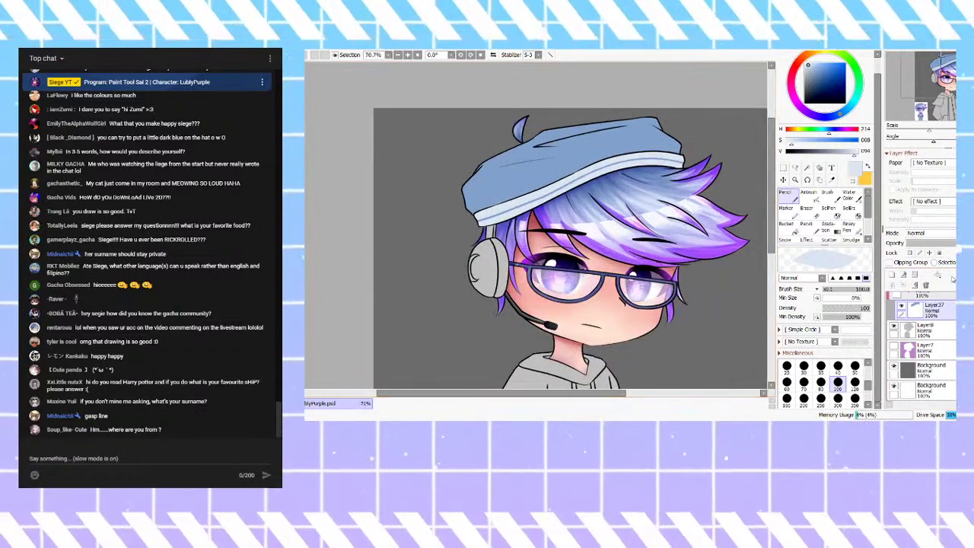
left_click(901, 275)
left_click(890, 262)
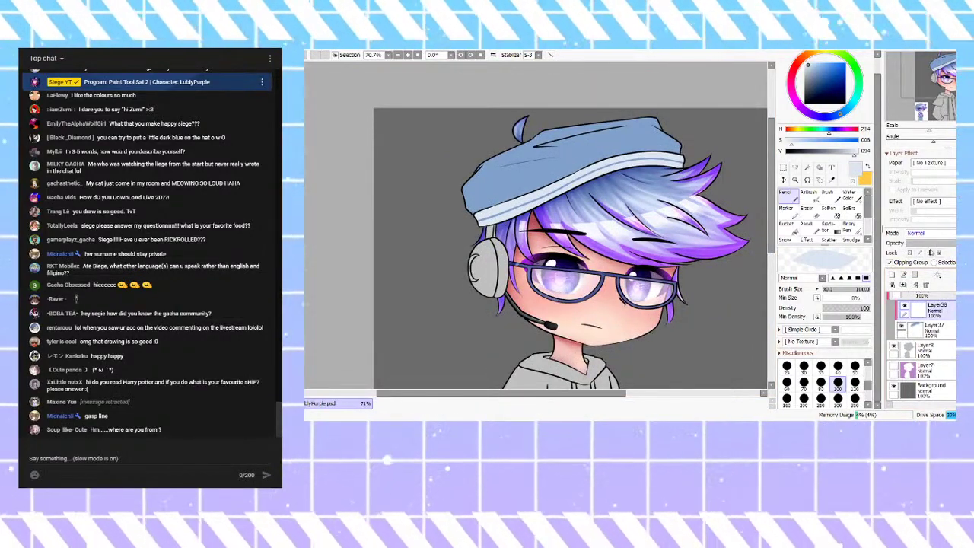
Step: Sample the hat's blue and add soft shading to the hat with the Airbrush at size 300 on the Multiply layer
scroll(607, 138, "up", 2)
left_click(613, 148, "alt")
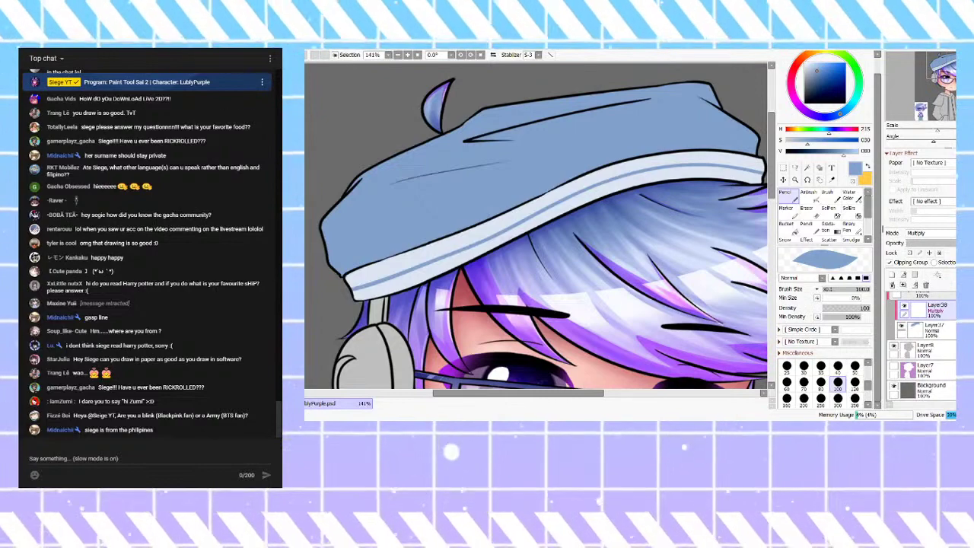
scroll(659, 164, "down", 3)
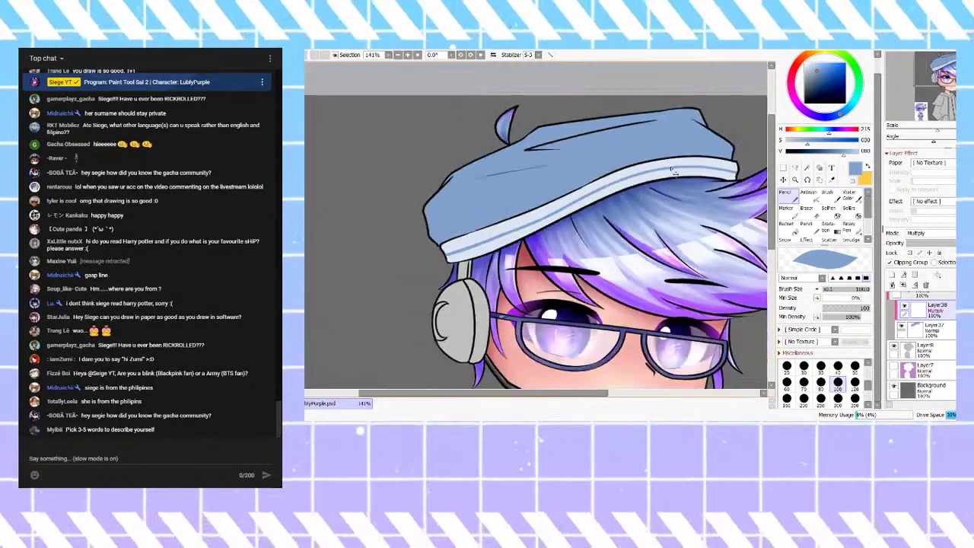
scroll(652, 155, "up", 1)
left_click_drag(704, 137, 580, 158)
key("ctrl+z")
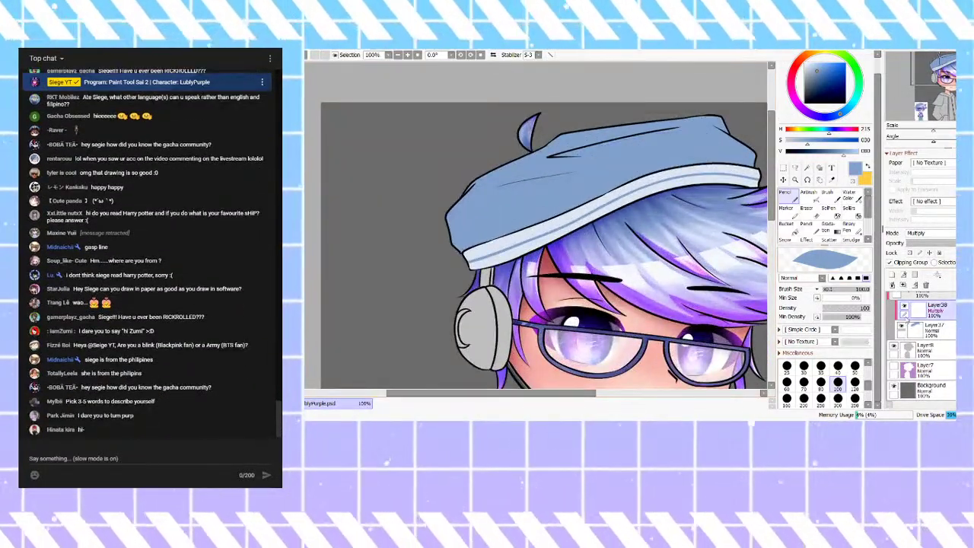
left_click(808, 192)
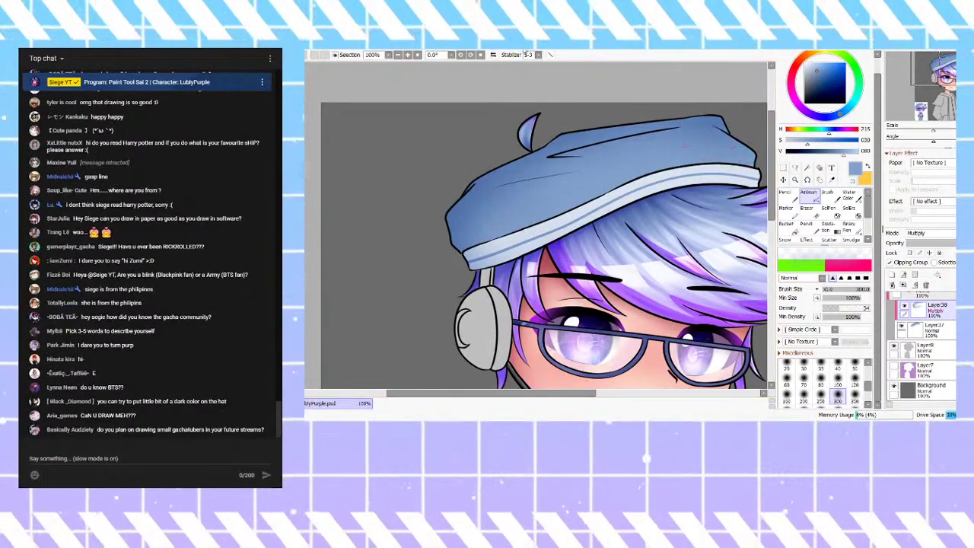
Step: Switch to the Brush at size 44 and paint shading beneath the upper fold line of the hat
scroll(551, 113, "down", 2)
scroll(644, 167, "up", 2)
left_click(830, 197)
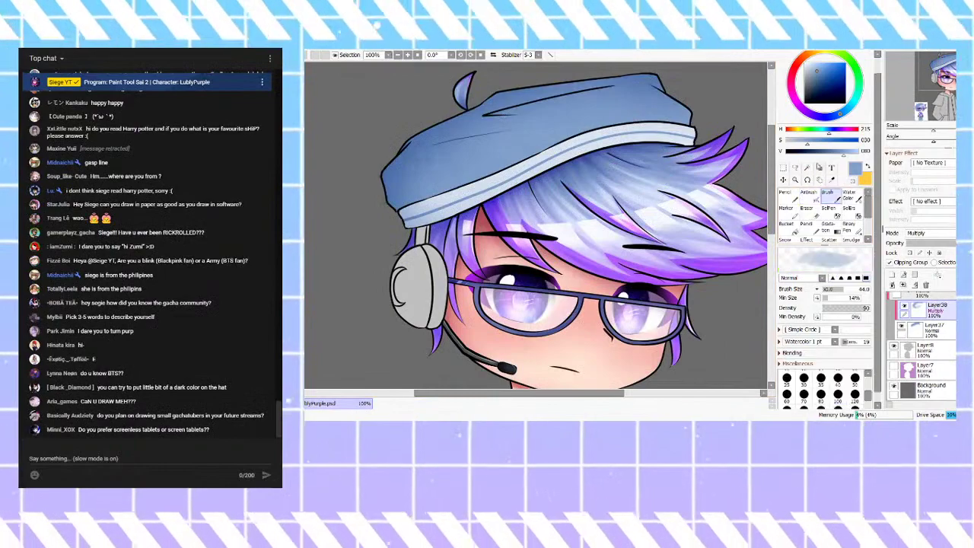
scroll(601, 83, "up", 1)
scroll(606, 74, "down", 2)
scroll(613, 107, "up", 4)
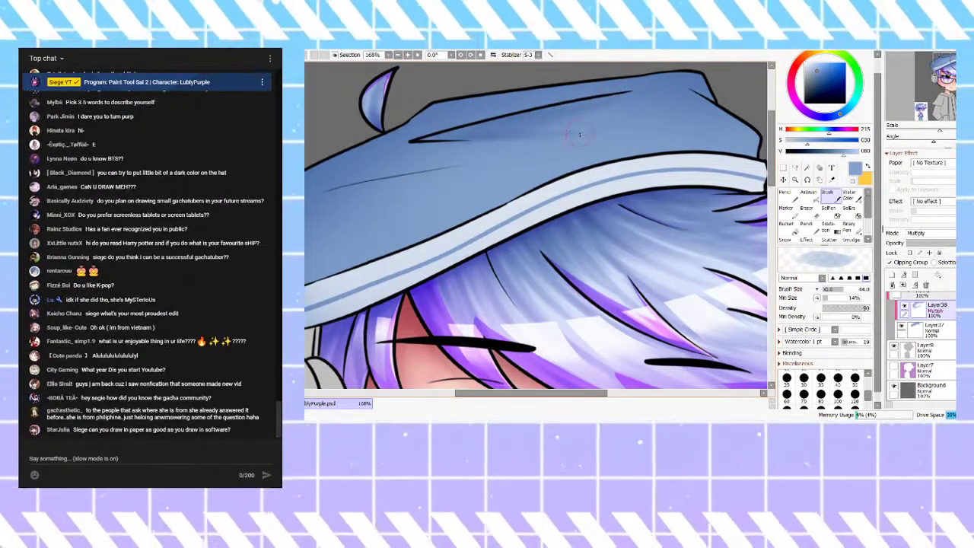
left_click_drag(427, 139, 474, 135)
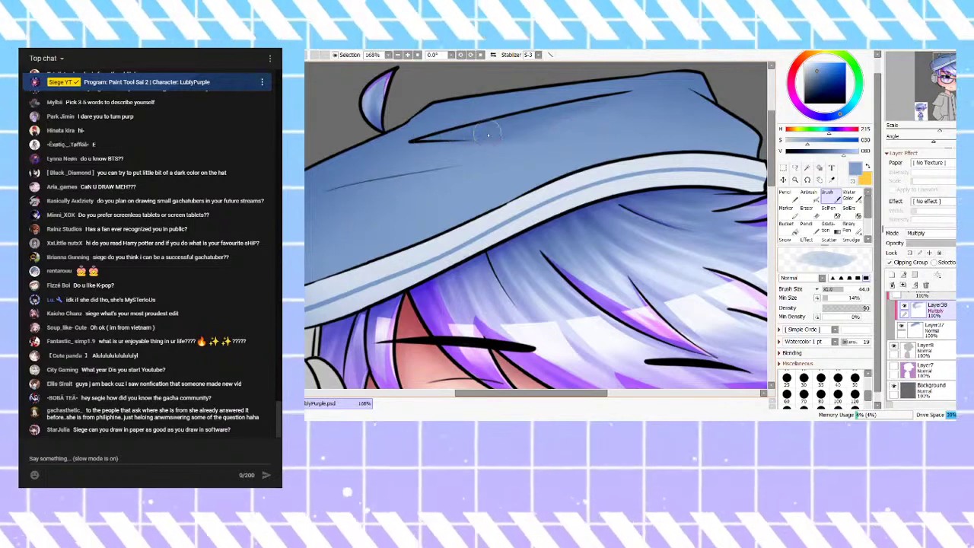
Step: Brush shading along the lower crease and the rear edge of the hat's crown at size 44
scroll(715, 158, "down", 3)
scroll(578, 144, "up", 2)
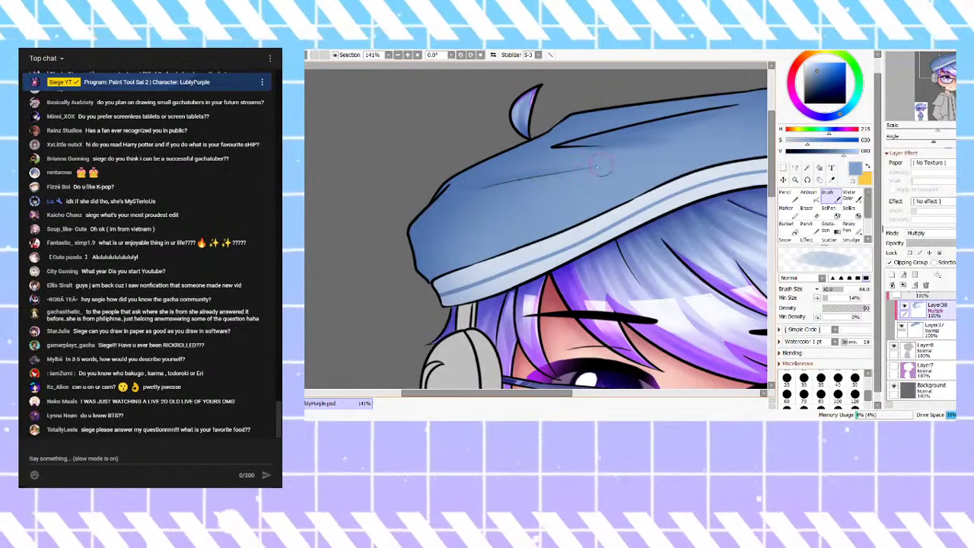
left_click_drag(430, 188, 449, 179)
left_click_drag(404, 243, 454, 205)
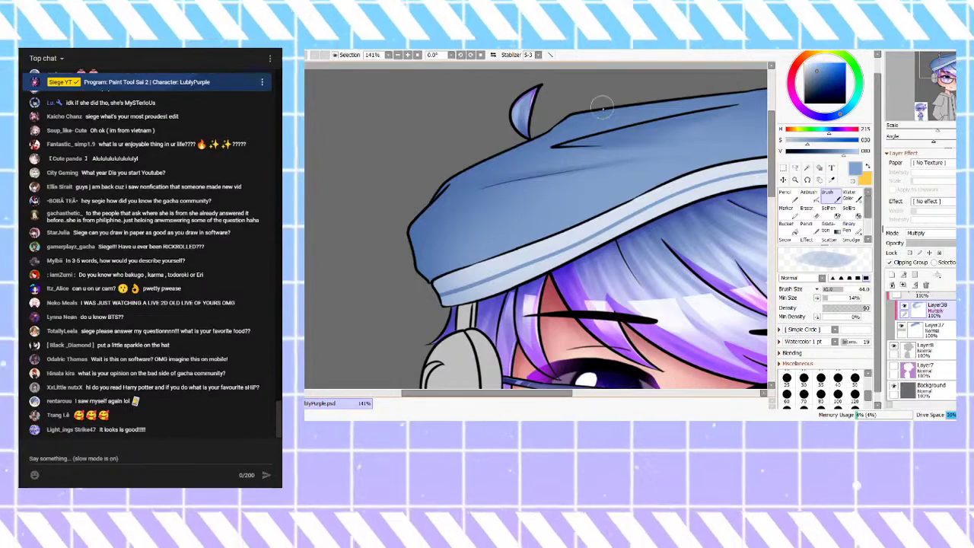
scroll(628, 130, "down", 4)
scroll(639, 149, "up", 5)
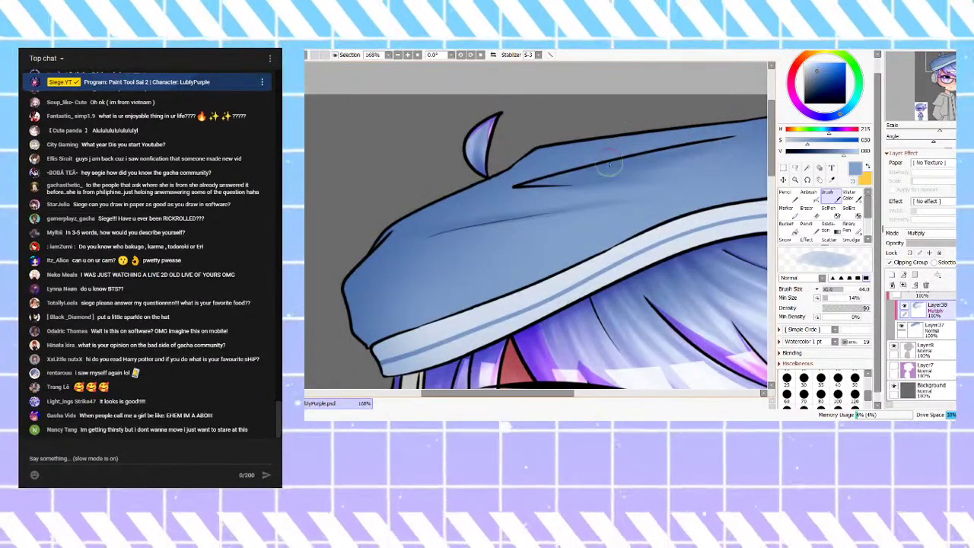
Step: Blend the shading around the hat's upper fold with the Brush, briefly trying the Water Color tool
scroll(691, 150, "down", 4)
scroll(715, 122, "up", 3)
scroll(736, 159, "up", 2)
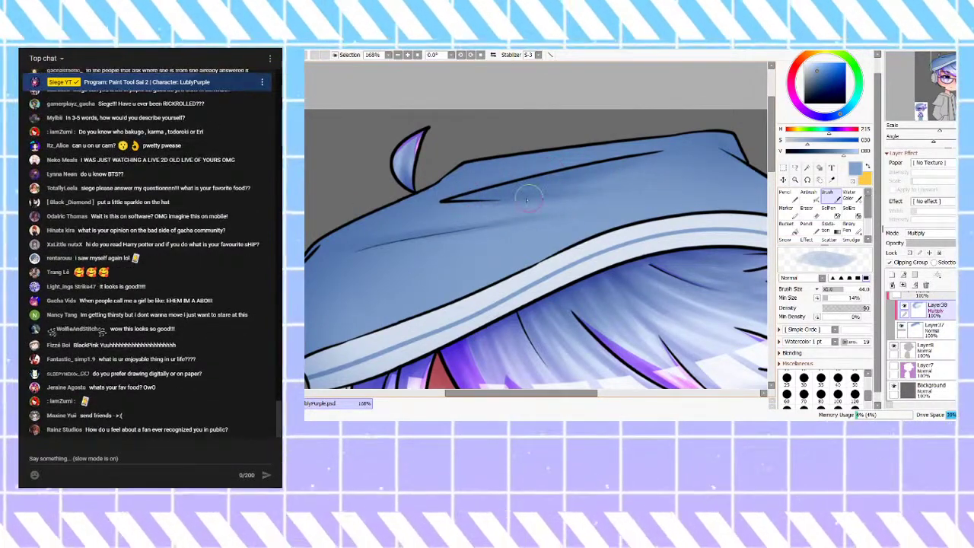
left_click(851, 196)
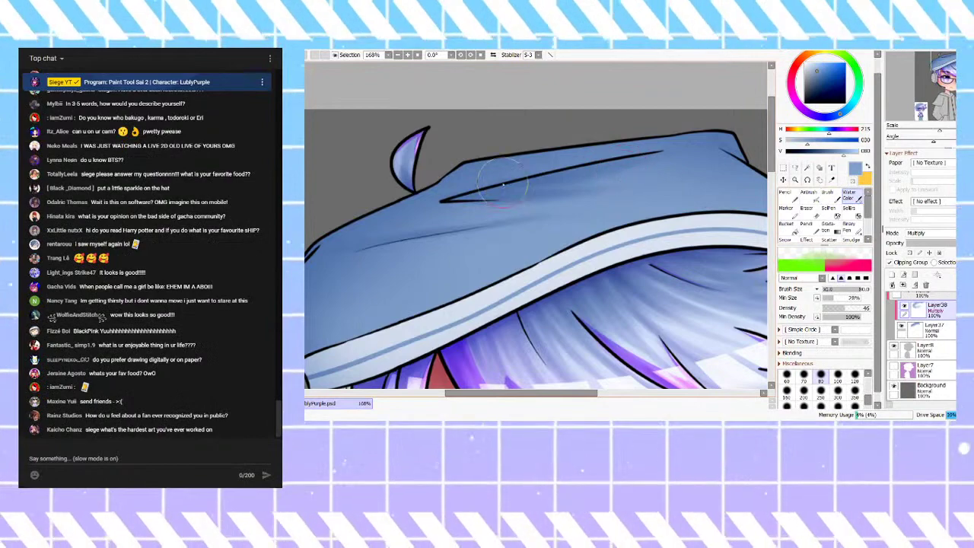
left_click(827, 201)
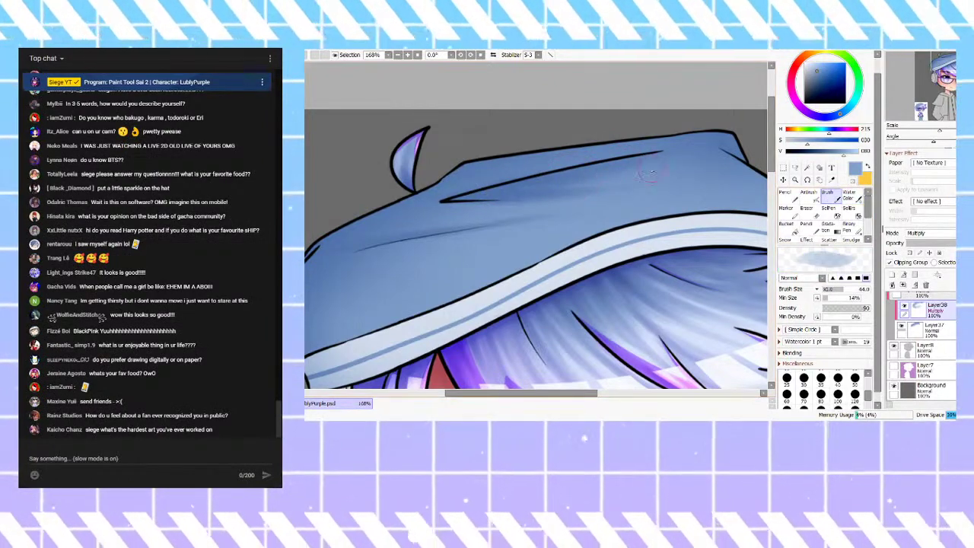
scroll(636, 227, "down", 3)
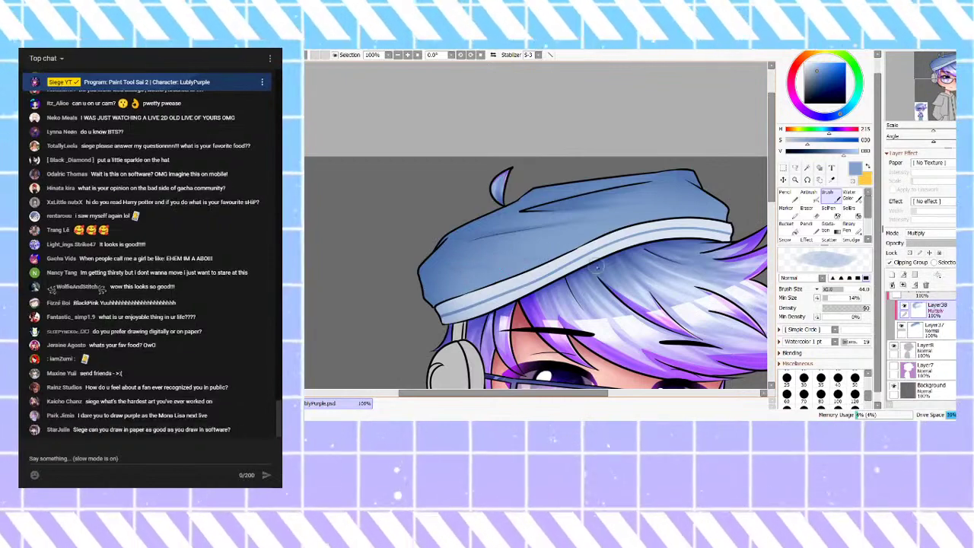
Step: Smooth the hat's broad shading with the Brush at size 350 and reduce the brush size to 100
scroll(822, 388, "down", 1)
left_click(855, 396)
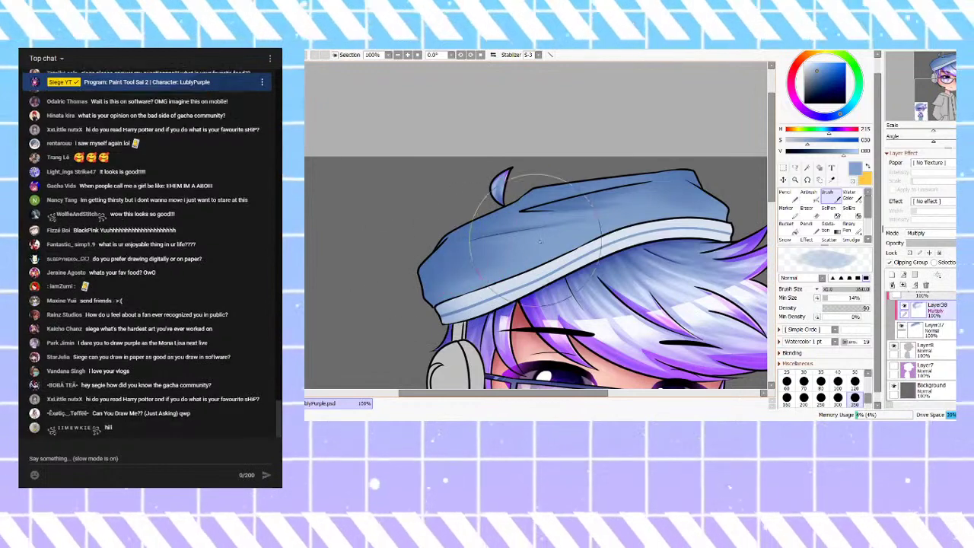
scroll(549, 213, "down", 2)
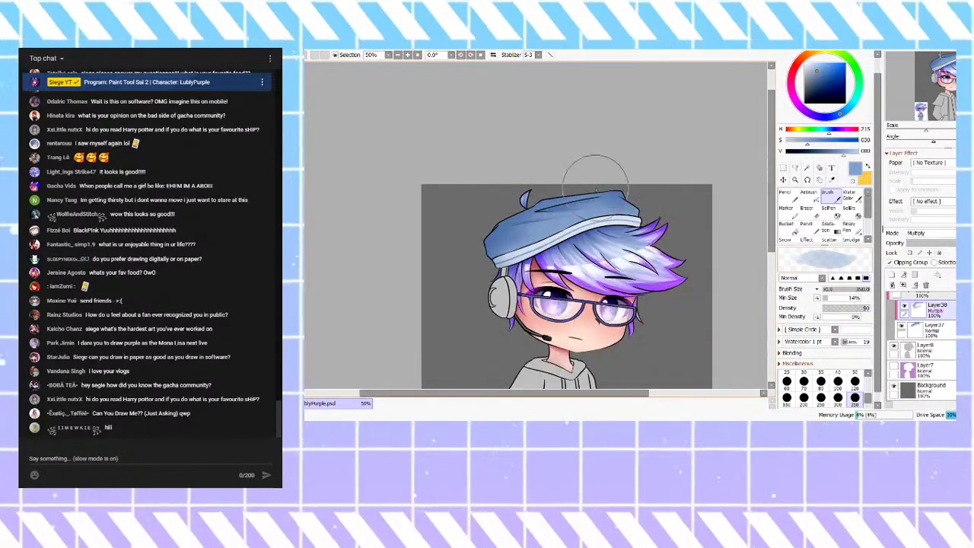
scroll(505, 239, "up", 1)
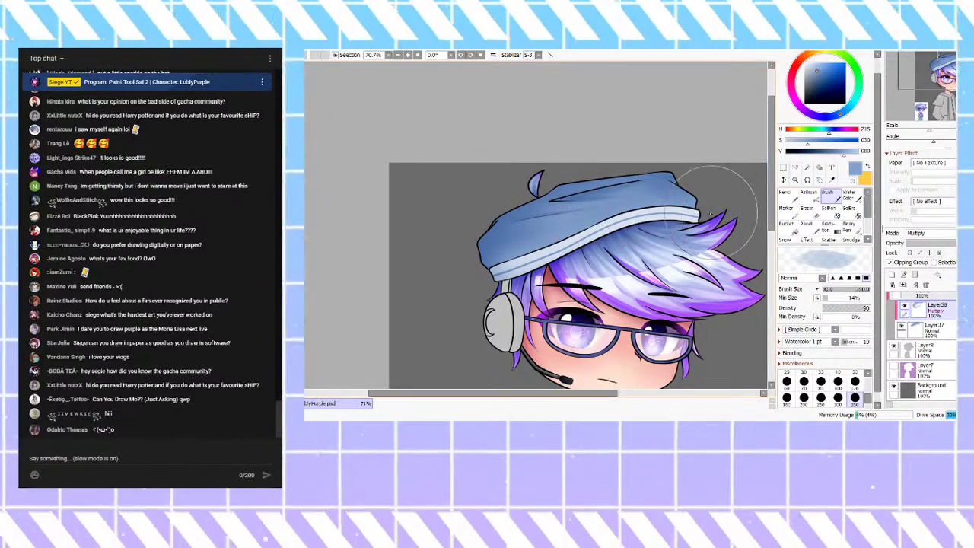
scroll(687, 212, "up", 1)
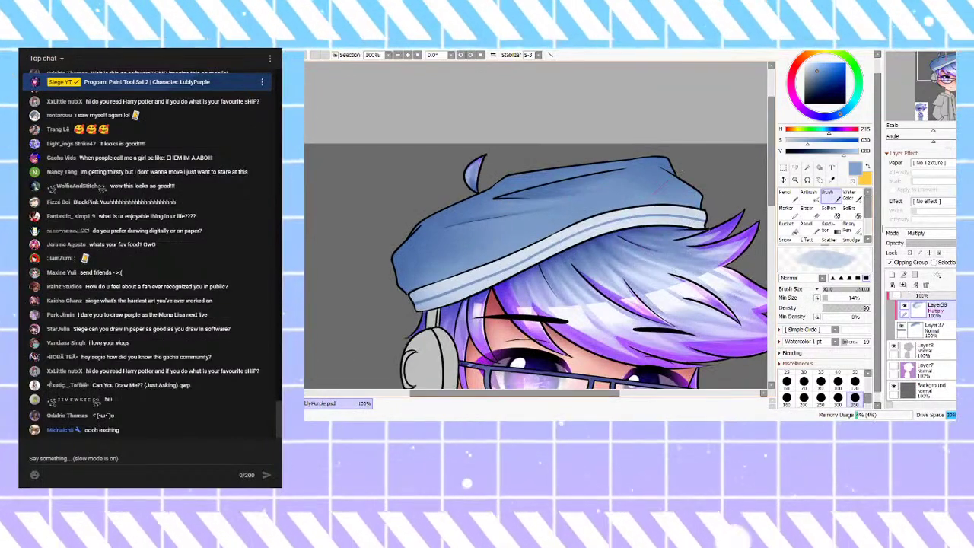
left_click(821, 382)
key("bracketright")
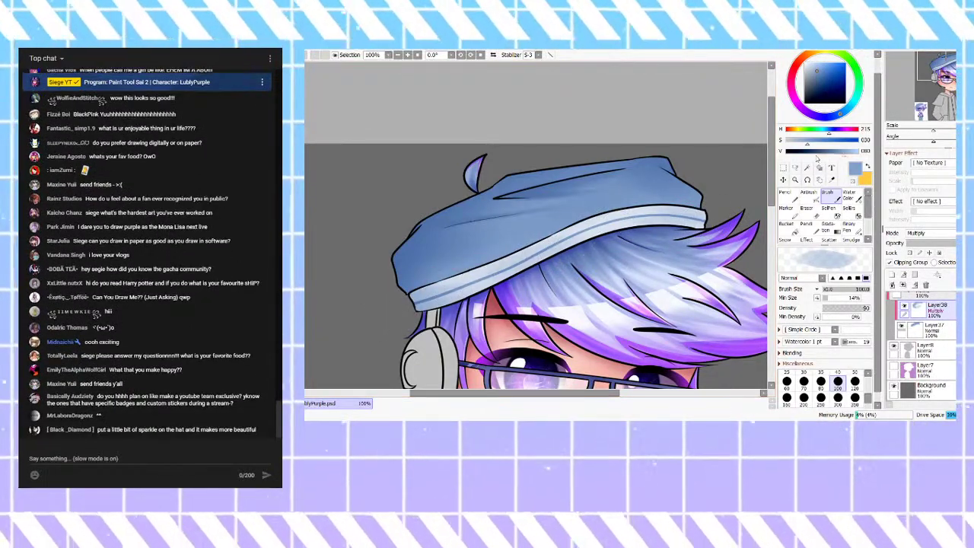
Step: Save the drawing and add another clipped Multiply layer above Layer38
scroll(586, 190, "down", 6)
scroll(587, 188, "up", 5)
key("ctrl+s")
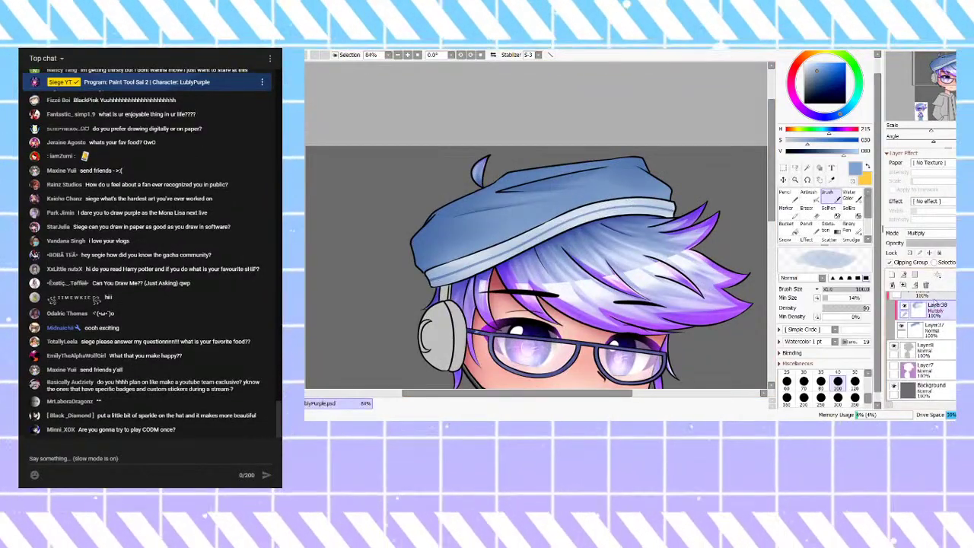
left_click(894, 274)
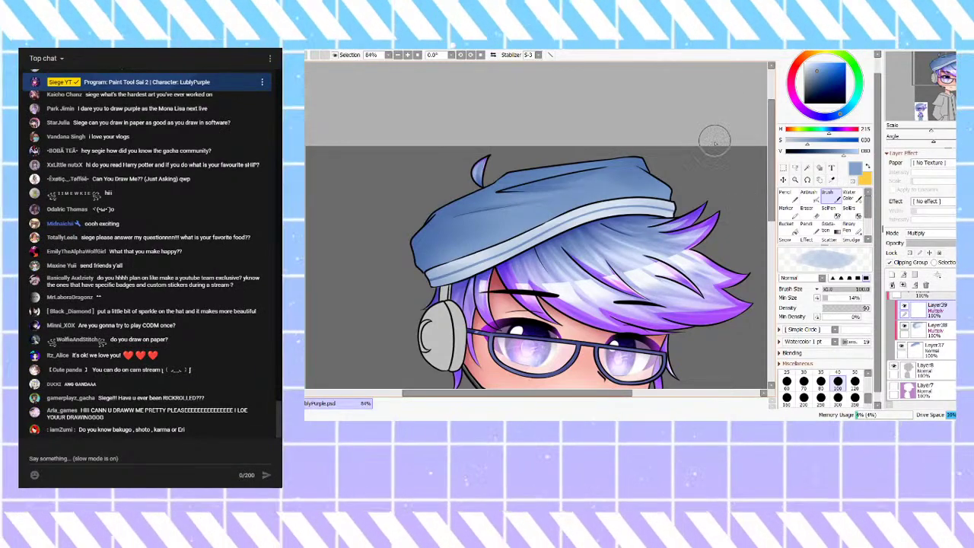
Step: Paint a second layer of shading around the hat's folds with the size 100 Brush on Layer39
scroll(601, 200, "up", 2)
scroll(618, 205, "down", 3)
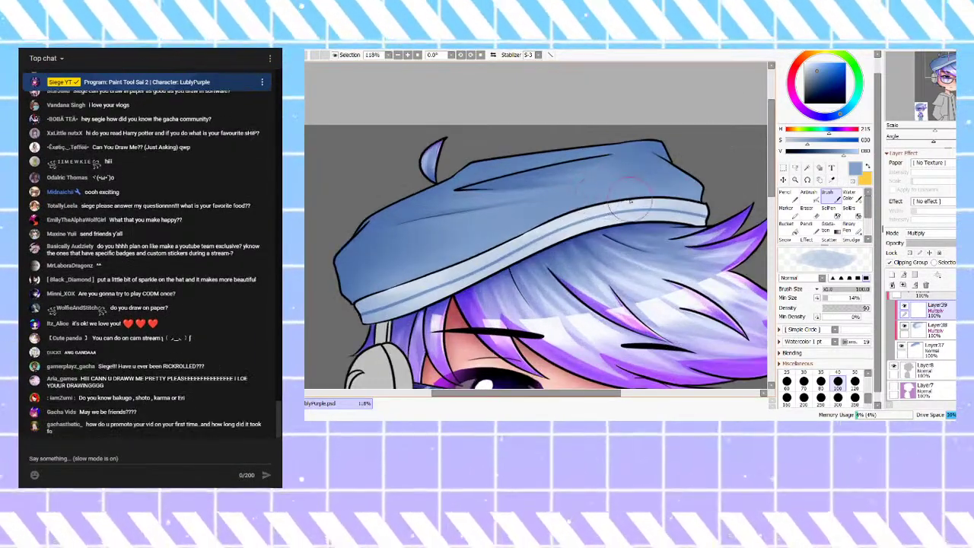
scroll(518, 204, "up", 3)
scroll(575, 189, "down", 3)
scroll(639, 185, "up", 3)
scroll(579, 190, "up", 1)
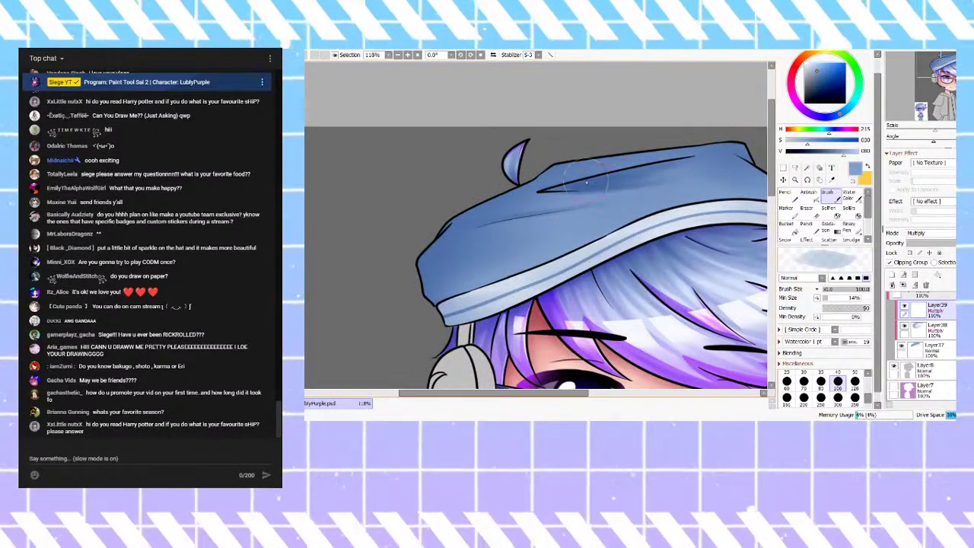
scroll(597, 197, "down", 1)
scroll(563, 186, "down", 2)
scroll(551, 190, "up", 2)
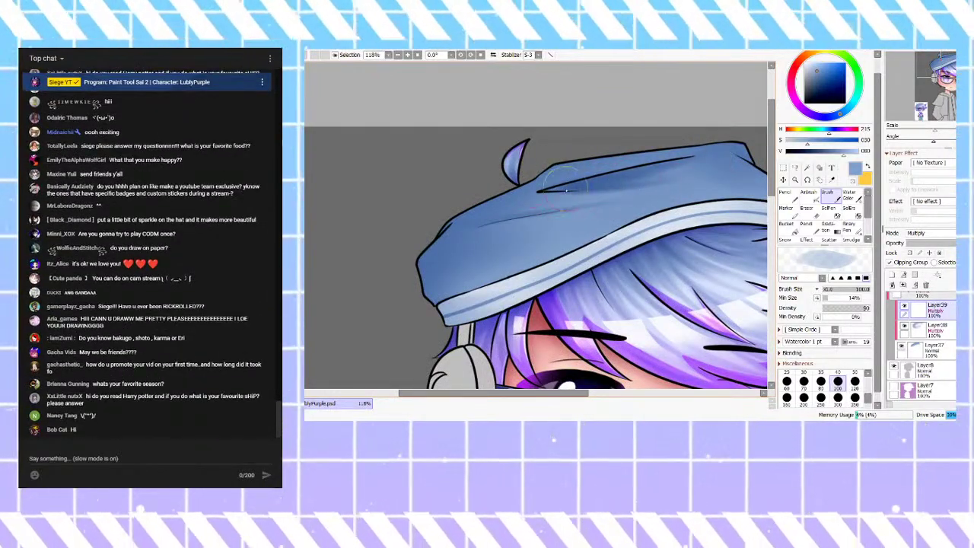
scroll(575, 204, "down", 2)
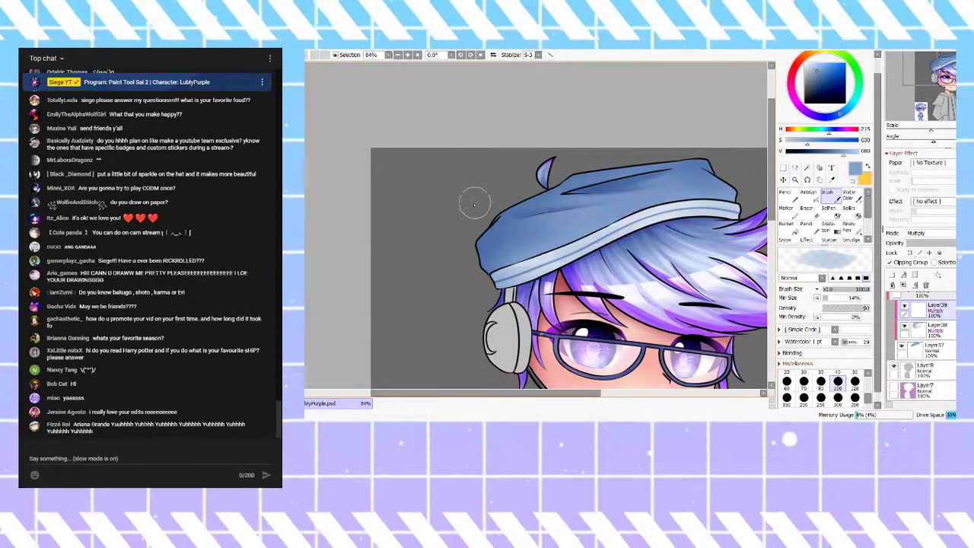
Step: Deepen the shading across the hat's crown and along the striped brim on Layer39
scroll(700, 200, "up", 3)
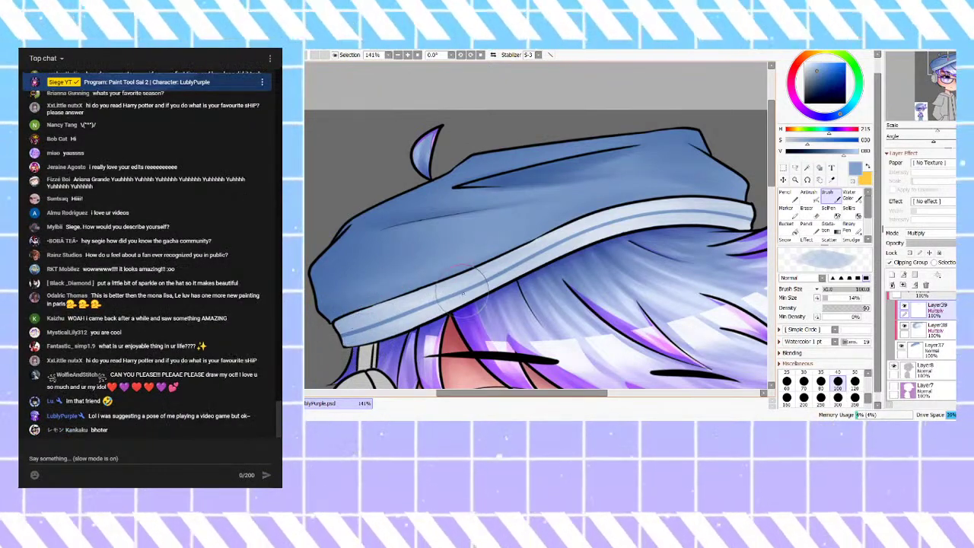
scroll(691, 146, "down", 2)
scroll(693, 154, "up", 2)
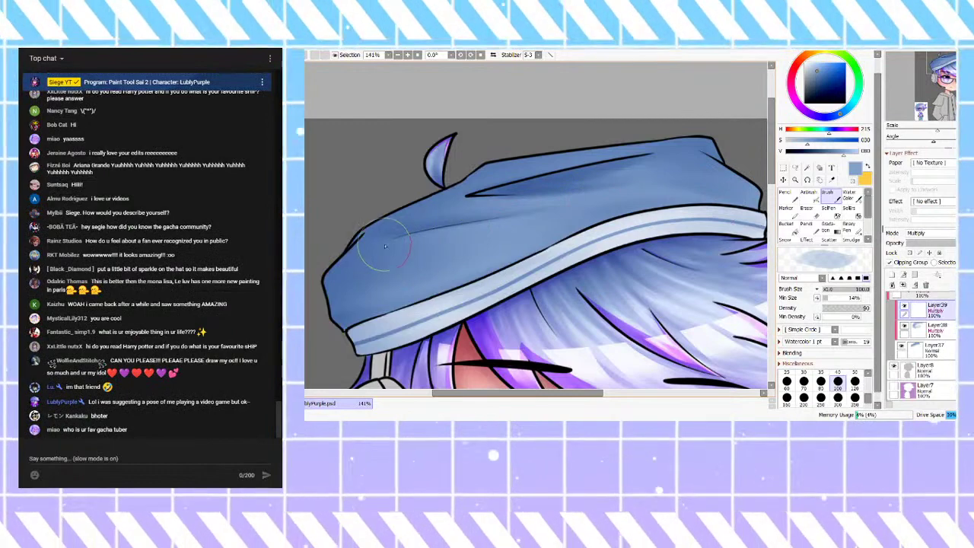
mouse_move(404, 243)
left_mouse_down()
mouse_move(523, 240)
mouse_move(394, 229)
left_mouse_up()
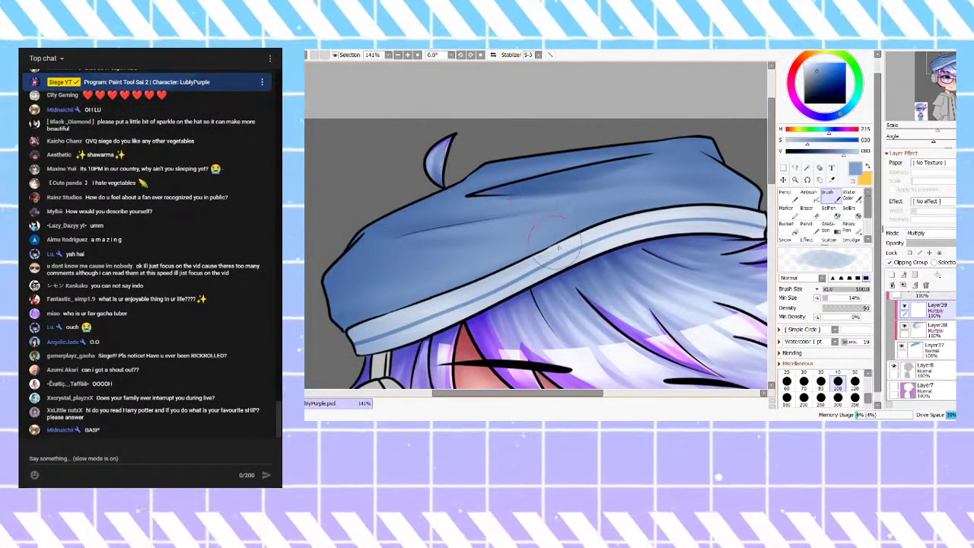
scroll(598, 250, "down", 2)
scroll(659, 220, "up", 1)
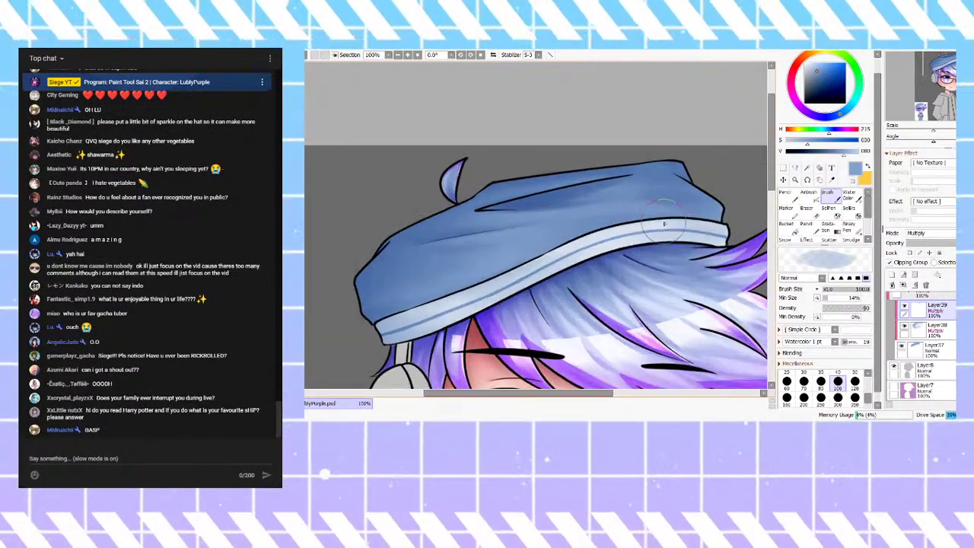
scroll(609, 232, "up", 1)
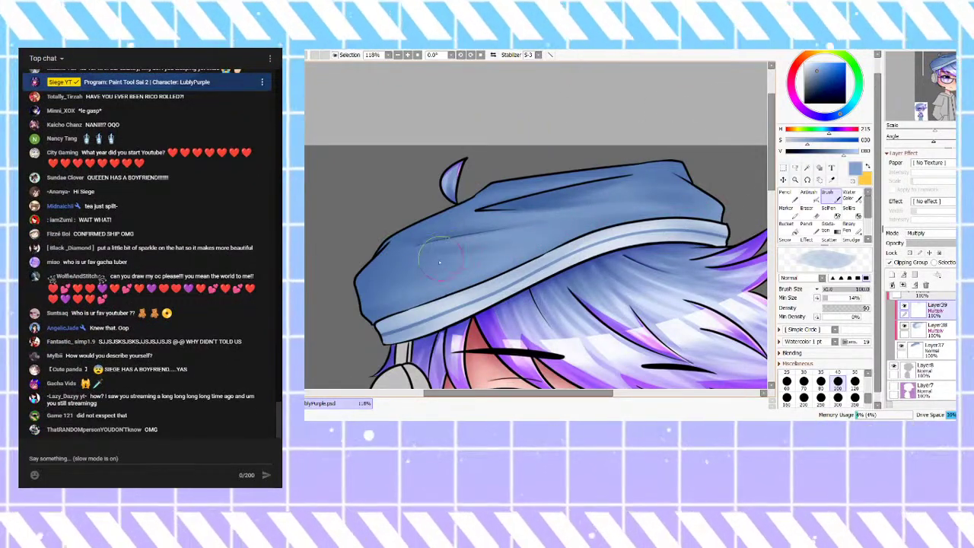
Step: Examine the shaded hat in relation to the whole character and the small reference picture
scroll(598, 137, "down", 3)
scroll(601, 160, "down", 1)
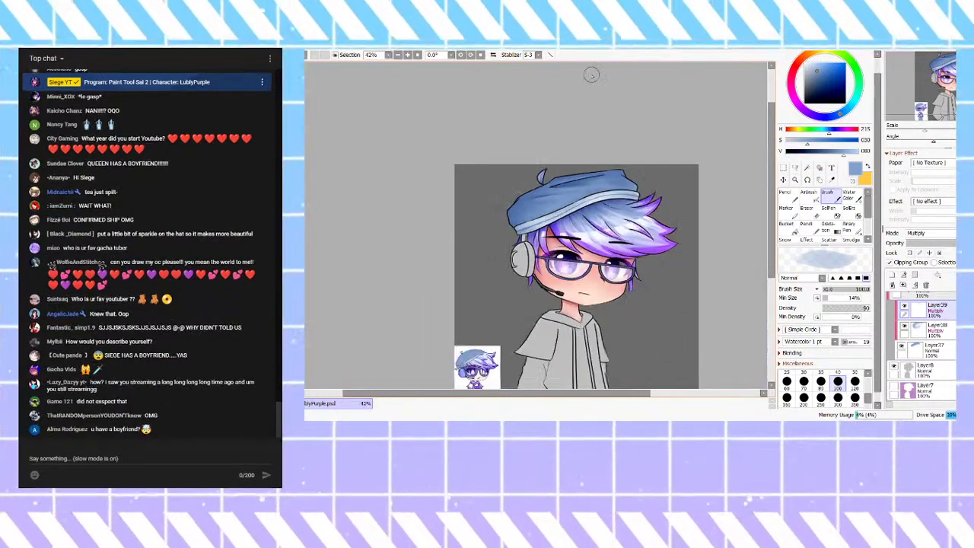
scroll(591, 308, "up", 1)
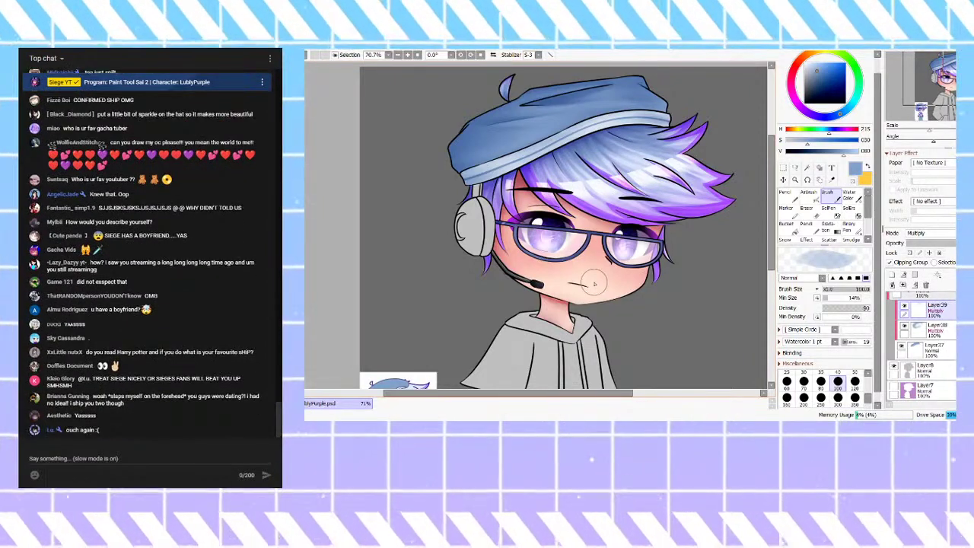
scroll(571, 243, "up", 3)
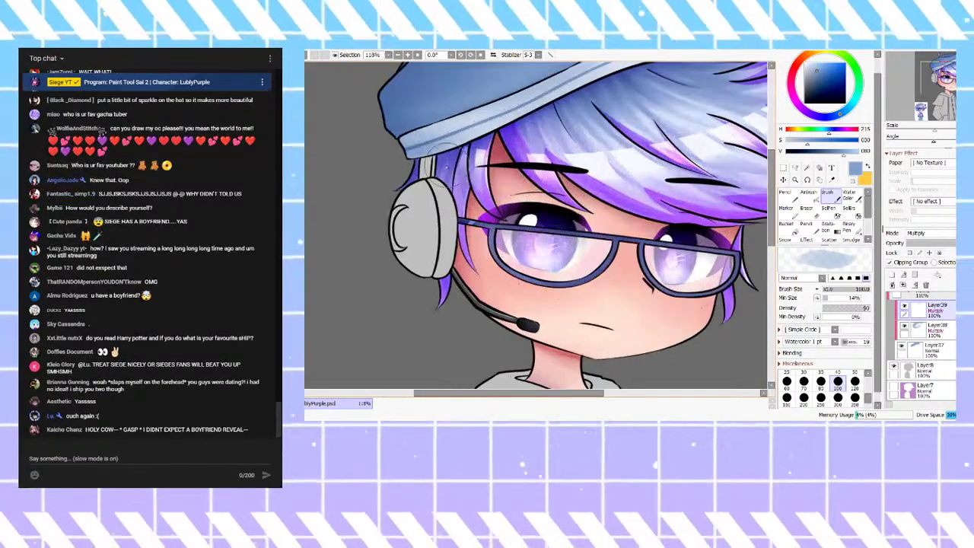
scroll(434, 213, "down", 3)
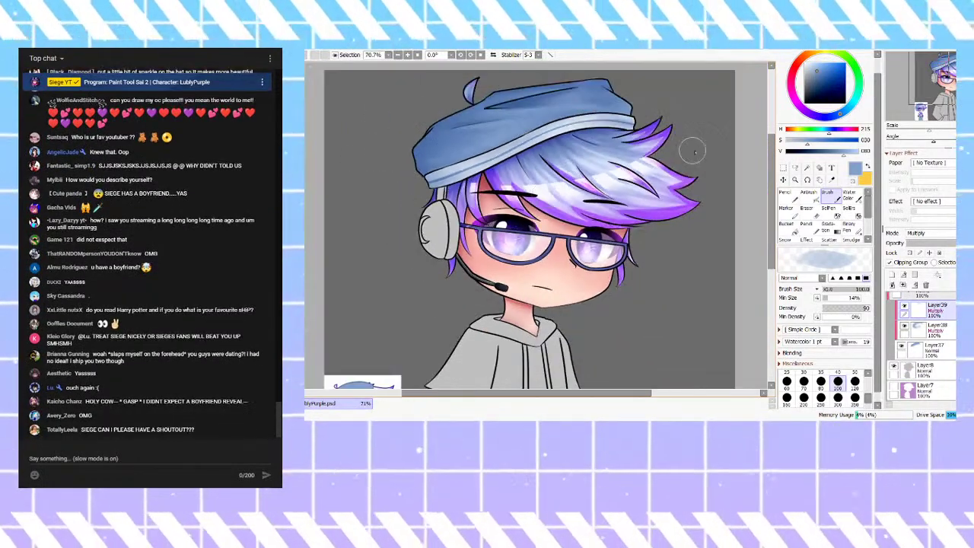
scroll(670, 152, "up", 2)
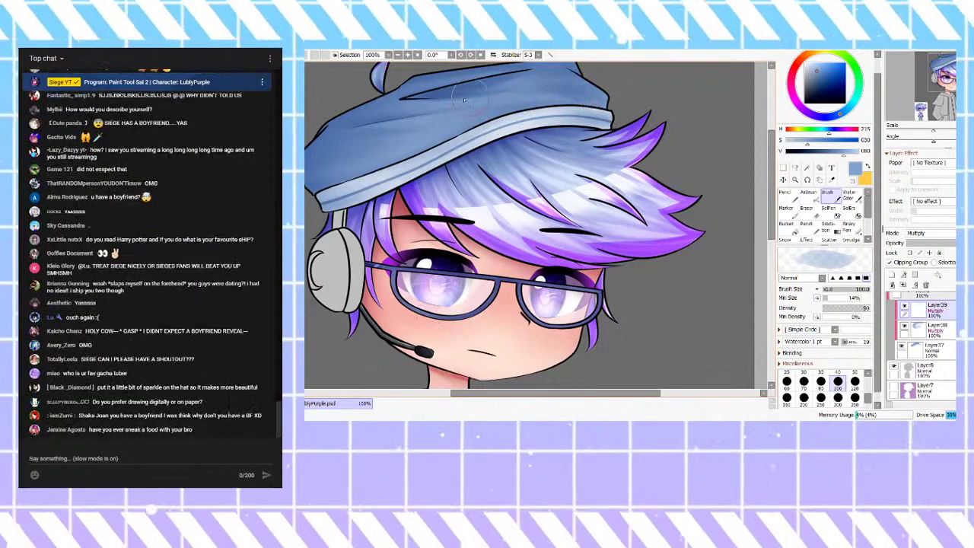
scroll(555, 148, "down", 2)
scroll(536, 163, "up", 2)
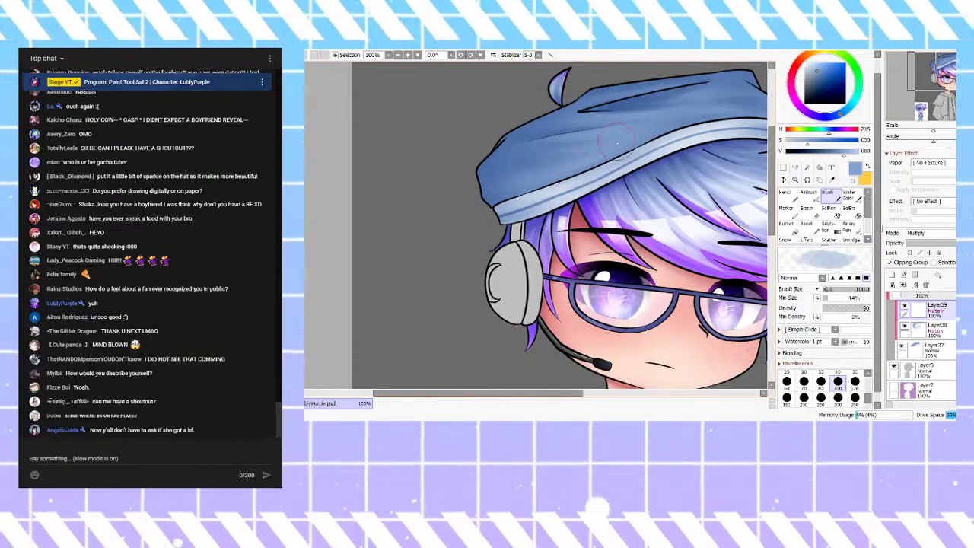
Step: Continue the soft shading on Layer39 across the hat's crown and its far edge above the striped brim
scroll(551, 159, "down", 3)
scroll(604, 145, "up", 3)
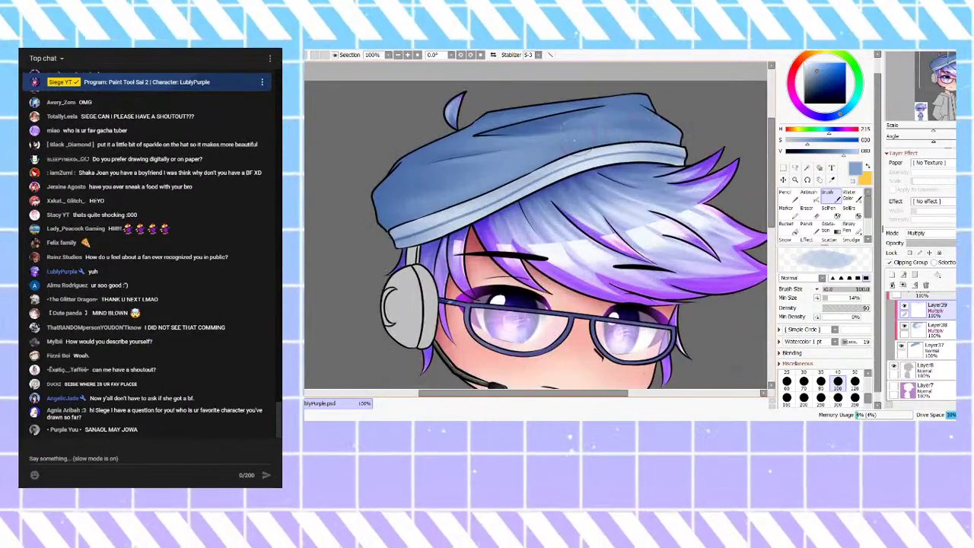
scroll(620, 84, "down", 3)
scroll(674, 84, "up", 3)
scroll(676, 72, "down", 3)
scroll(680, 129, "up", 3)
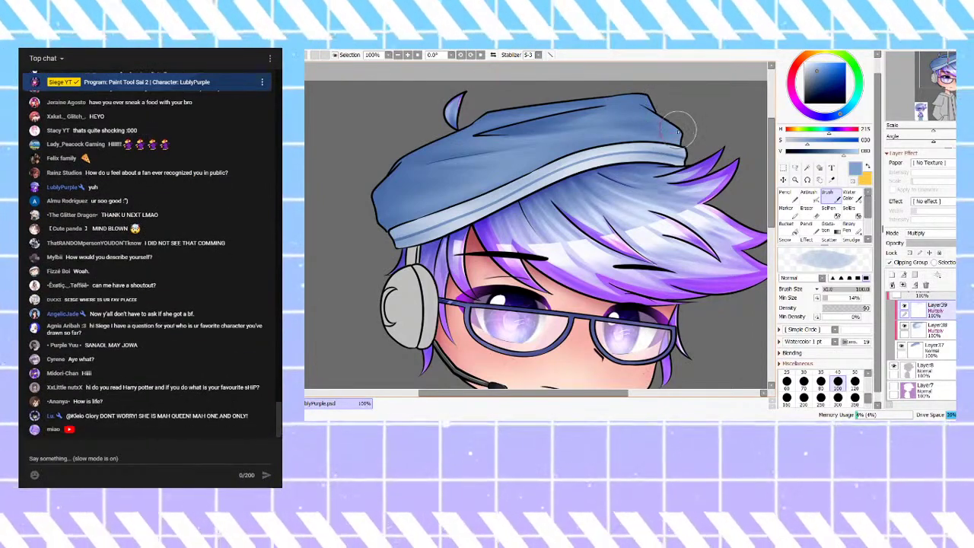
scroll(678, 129, "down", 3)
scroll(670, 126, "up", 4)
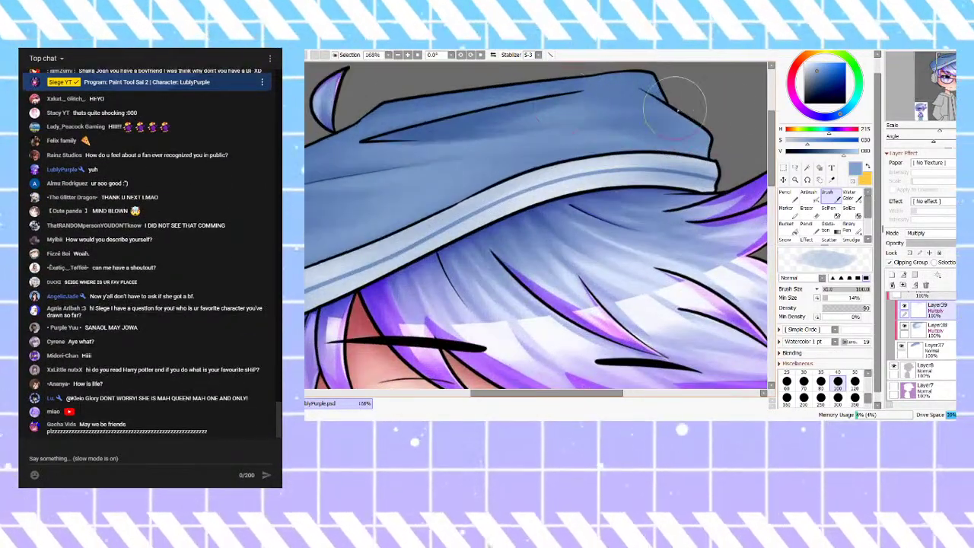
Step: Refine the shading below the hat's long fold and above the brim with the size 100 Brush on Layer39
scroll(674, 125, "down", 4)
scroll(576, 157, "up", 2)
scroll(693, 127, "up", 2)
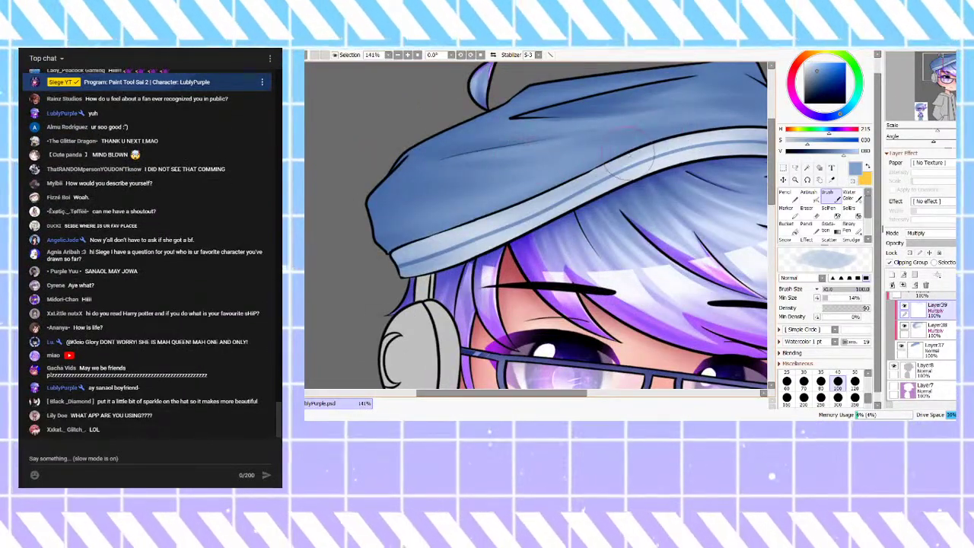
scroll(468, 183, "down", 2)
scroll(470, 149, "up", 3)
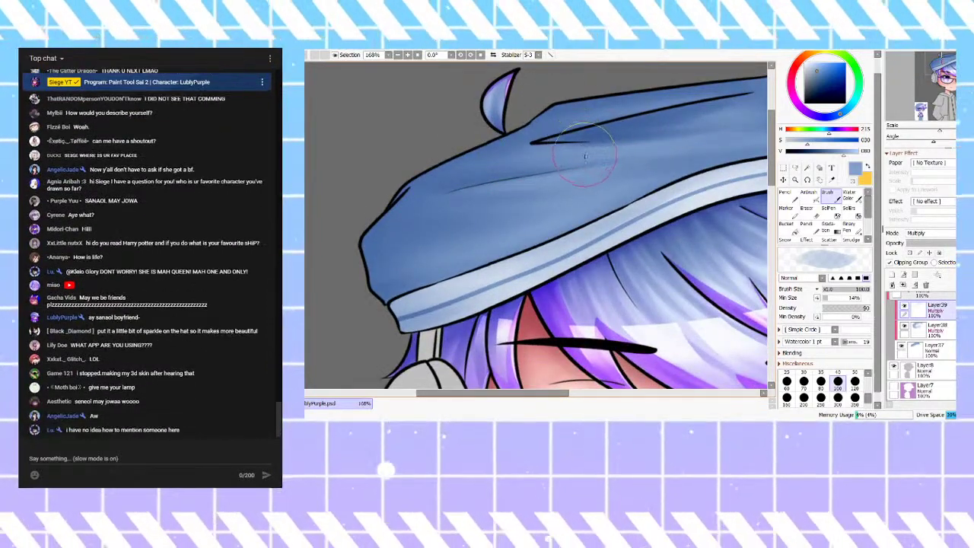
left_click_drag(574, 162, 579, 155)
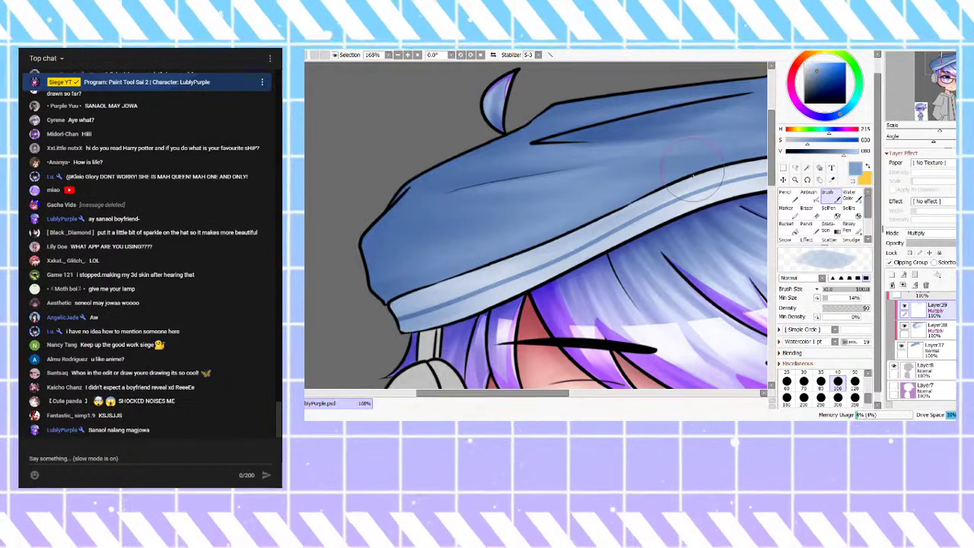
scroll(525, 165, "down", 3)
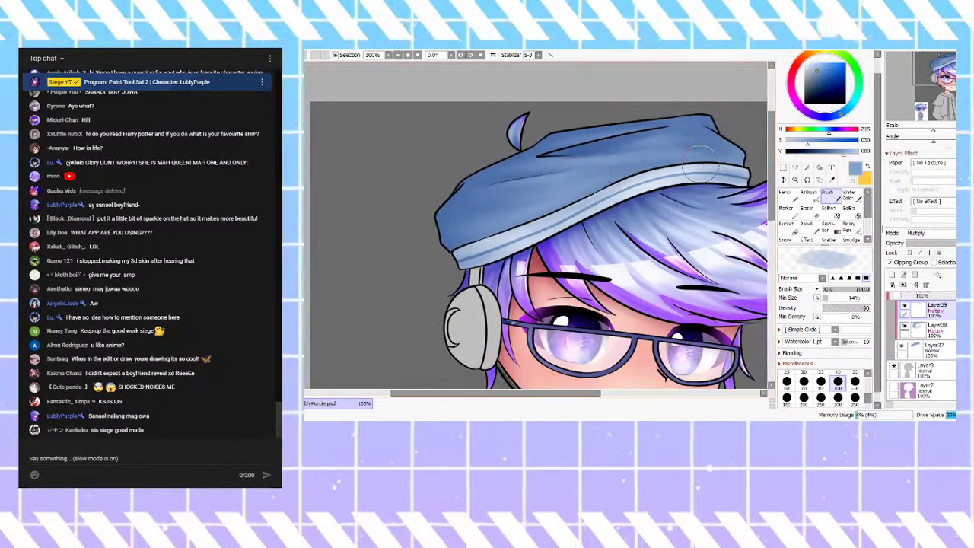
scroll(682, 163, "up", 1)
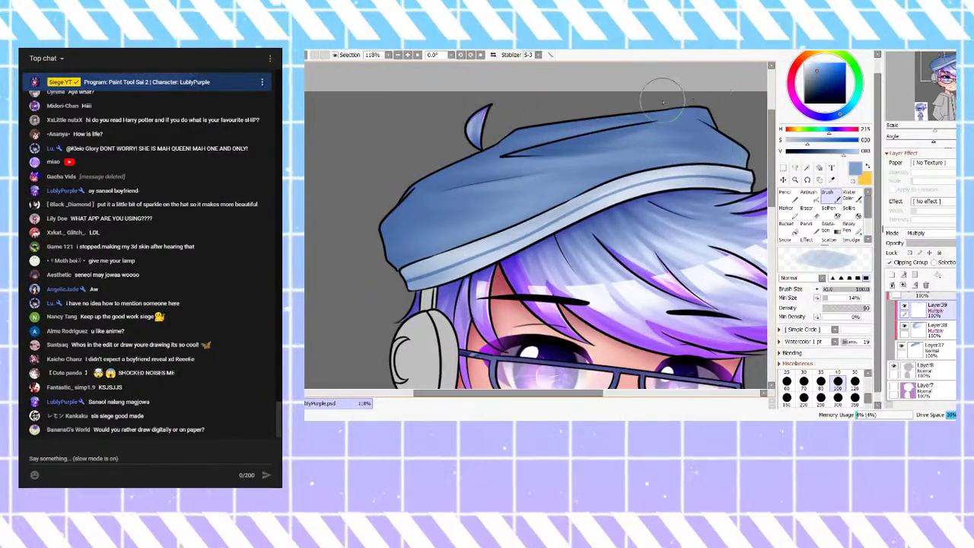
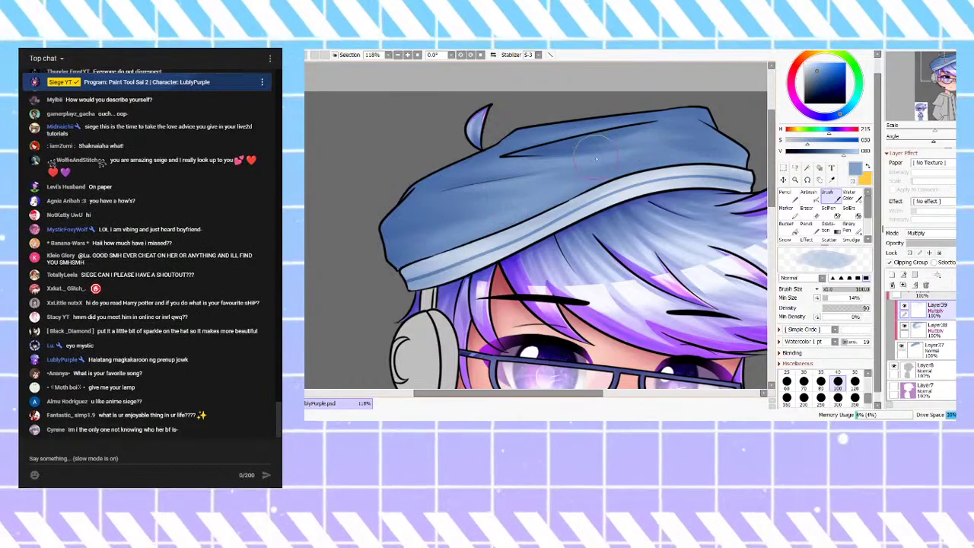
Step: Merge the Layer39 shading down into Layer38
scroll(565, 142, "down", 4)
scroll(562, 192, "up", 4)
scroll(509, 199, "down", 3)
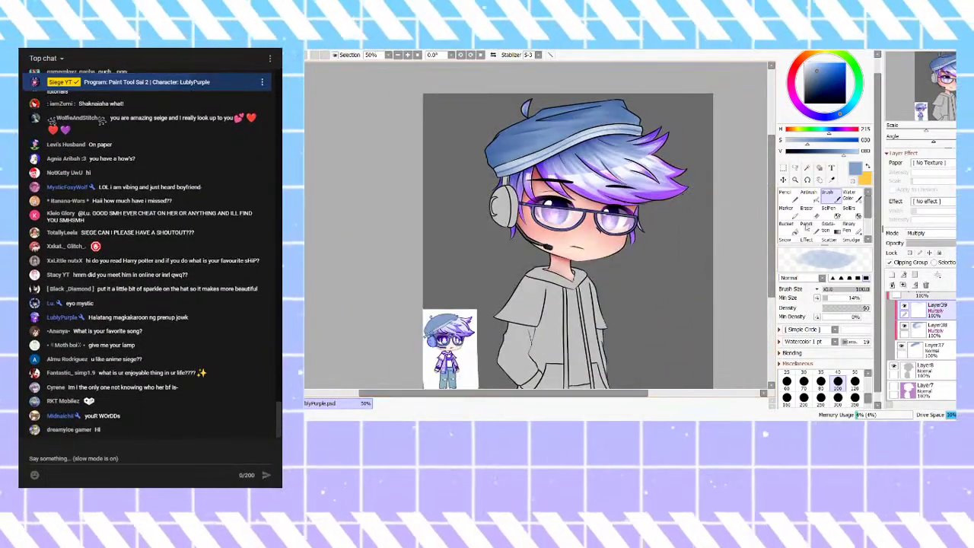
left_click(903, 286)
Step: Duplicate the merged hat shading as a clipped Multiply layer with reduced opacity and merge it back down into Layer38
left_click(896, 277)
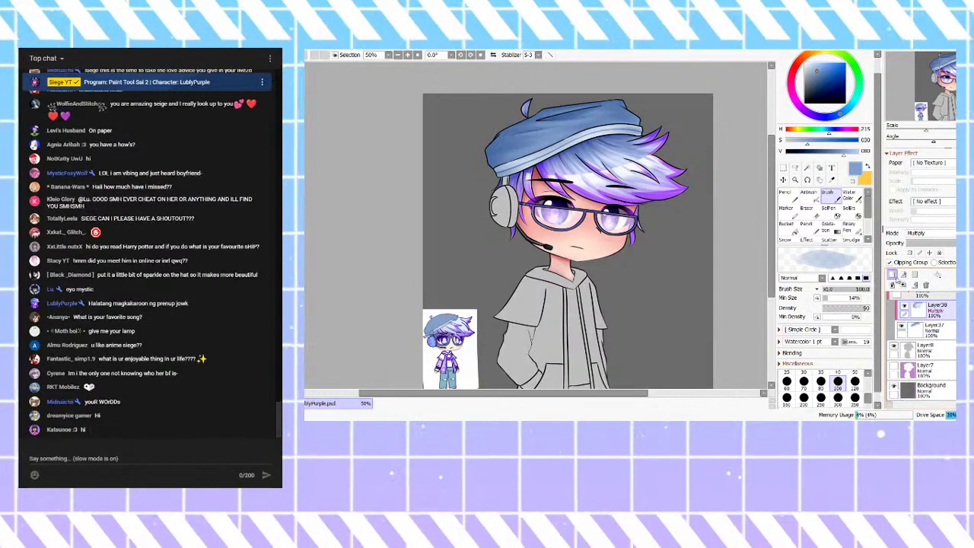
left_click(894, 275)
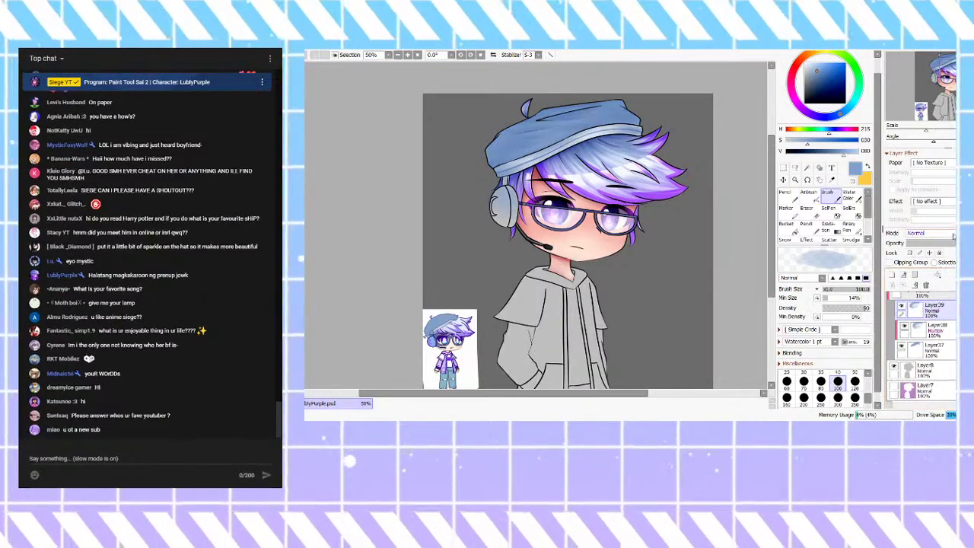
left_click(937, 255)
left_click(890, 262)
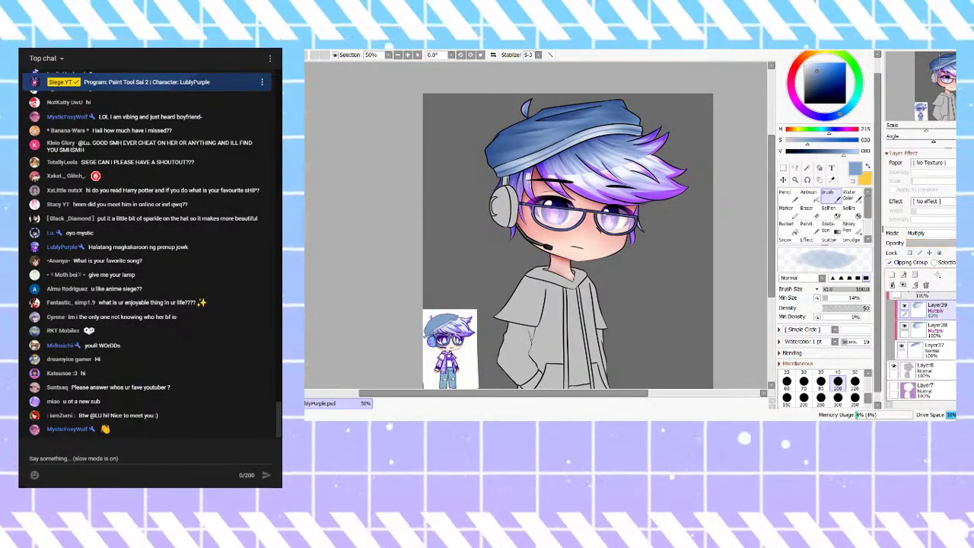
left_click(904, 285)
Step: Compare the darkened hat with the whole character and the small reference picture
scroll(638, 196, "down", 1)
scroll(598, 202, "up", 2)
scroll(587, 221, "down", 2)
scroll(588, 221, "up", 2)
scroll(590, 219, "down", 2)
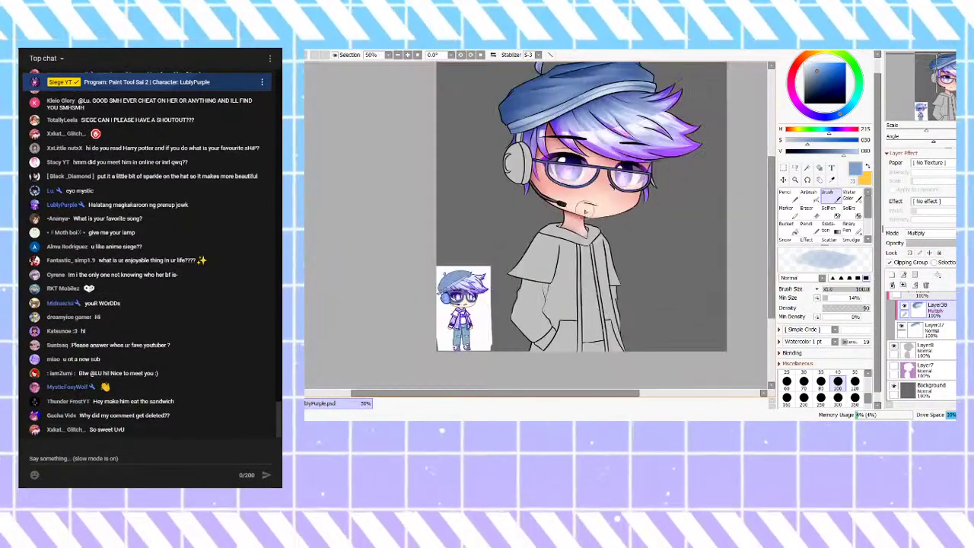
scroll(590, 219, "up", 2)
scroll(466, 119, "down", 2)
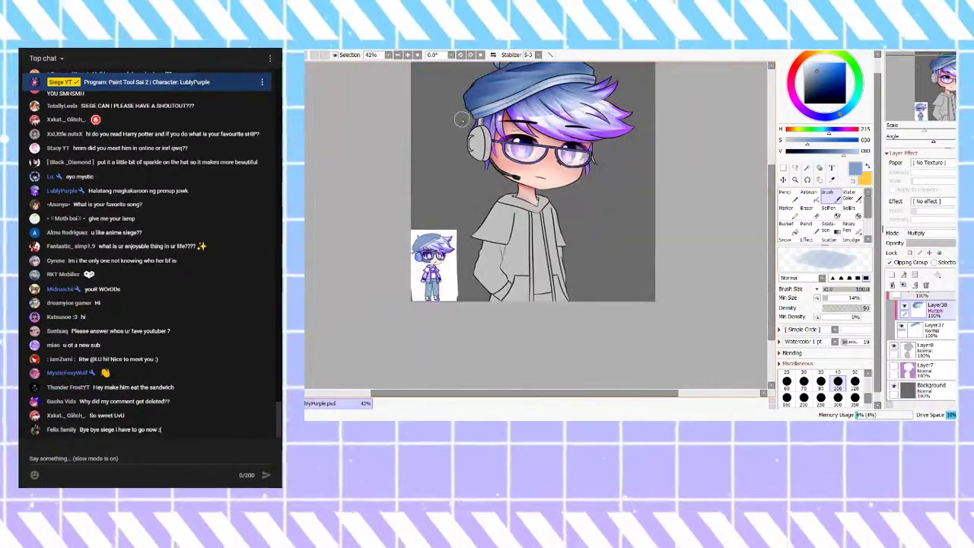
Step: Add a new Normal clipped layer for the headphones and place it between the Skin and Hat folders
scroll(477, 143, "up", 1)
scroll(478, 141, "up", 3)
scroll(921, 342, "up", 3)
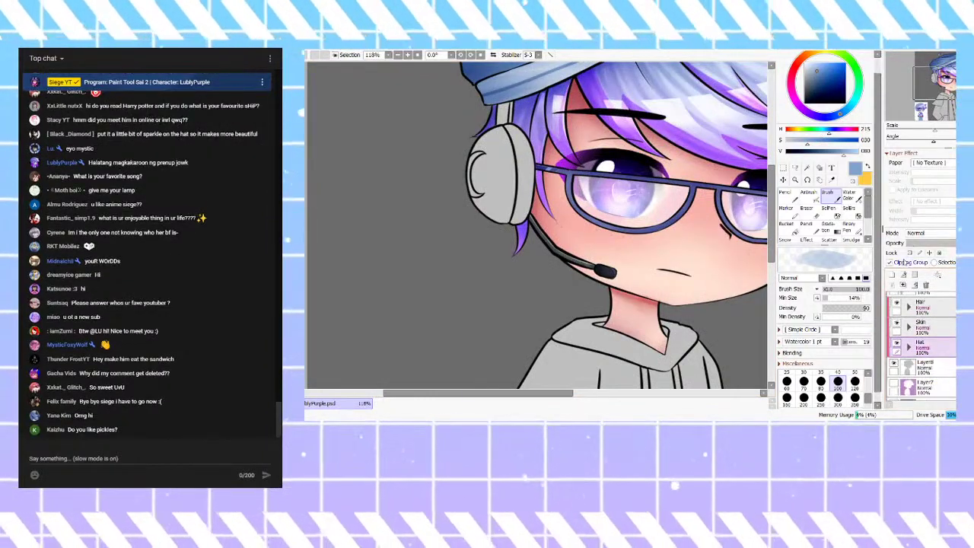
left_click(922, 324)
left_click(928, 346)
left_click(927, 368)
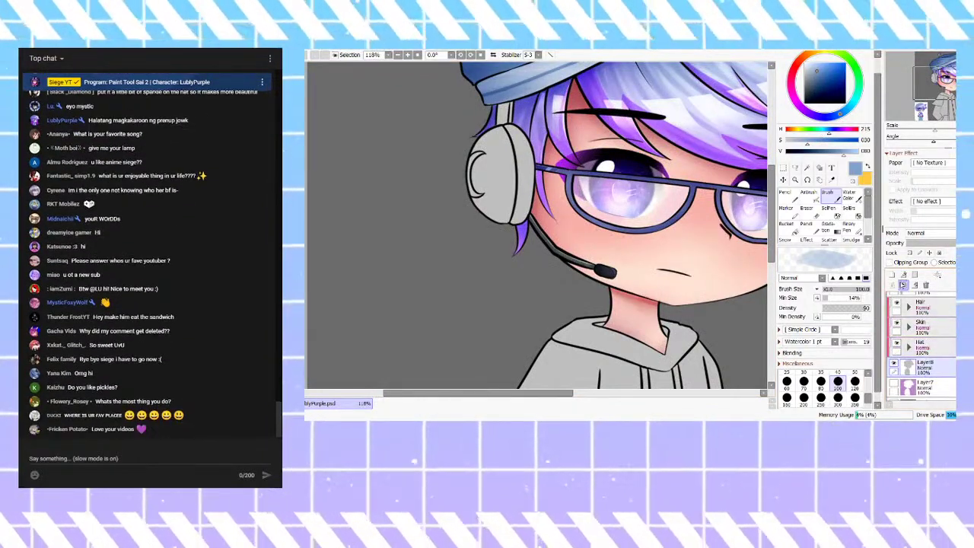
left_click(892, 275)
left_click_drag(924, 366, 941, 343)
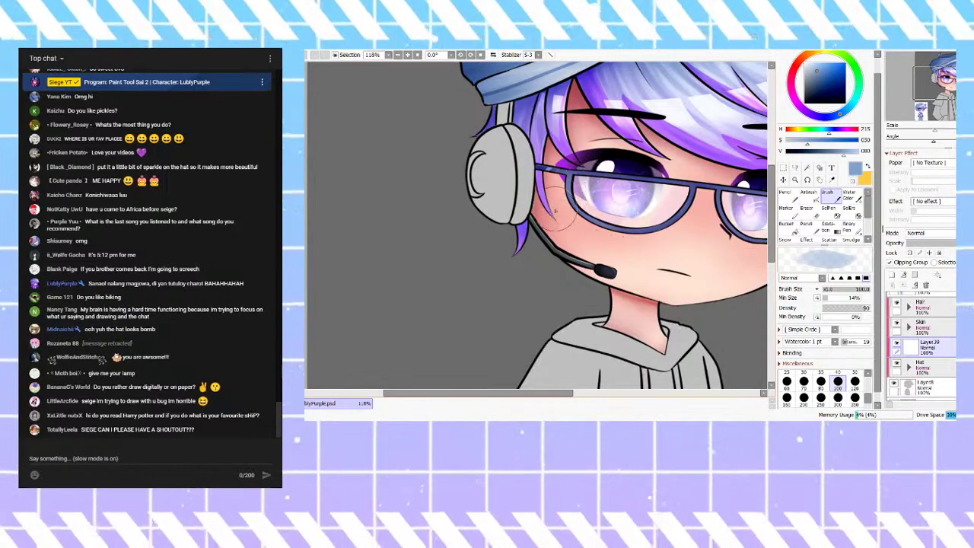
Step: Examine the shaded hat, the head and the uncoloured headphones up close and from a distance
scroll(536, 215, "down", 4)
key("ctrl+plus")
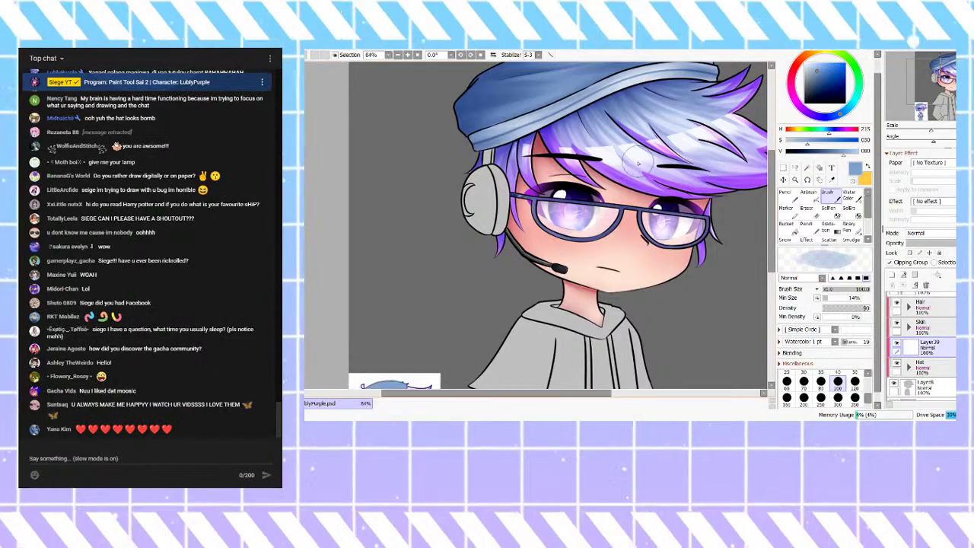
scroll(632, 207, "down", 4)
scroll(613, 156, "up", 7)
left_click_drag(583, 145, 577, 213)
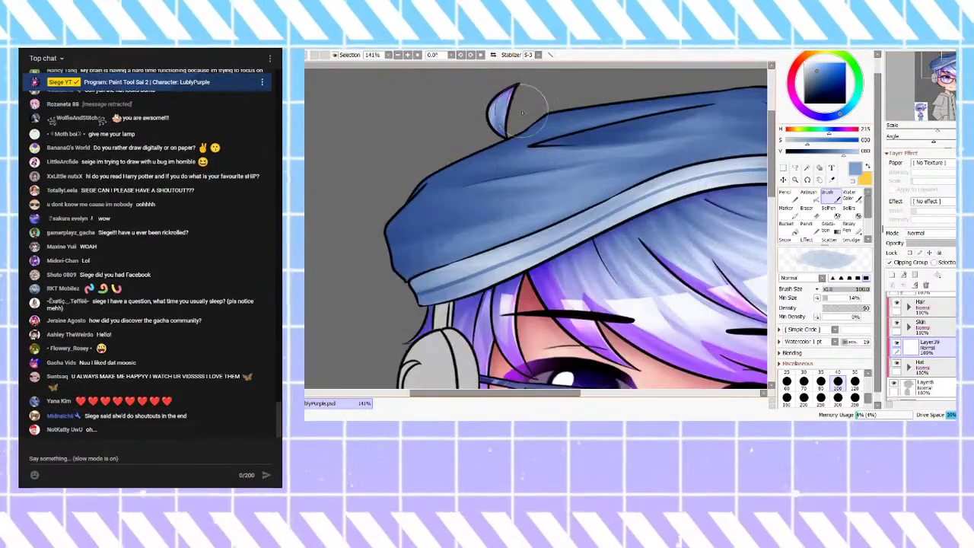
scroll(533, 113, "down", 3)
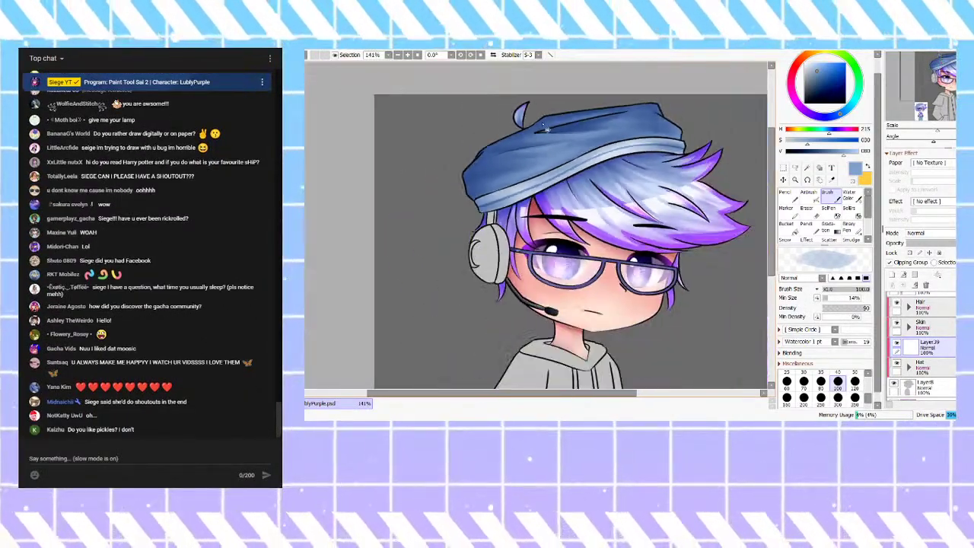
scroll(706, 167, "up", 3)
scroll(706, 167, "up", 1)
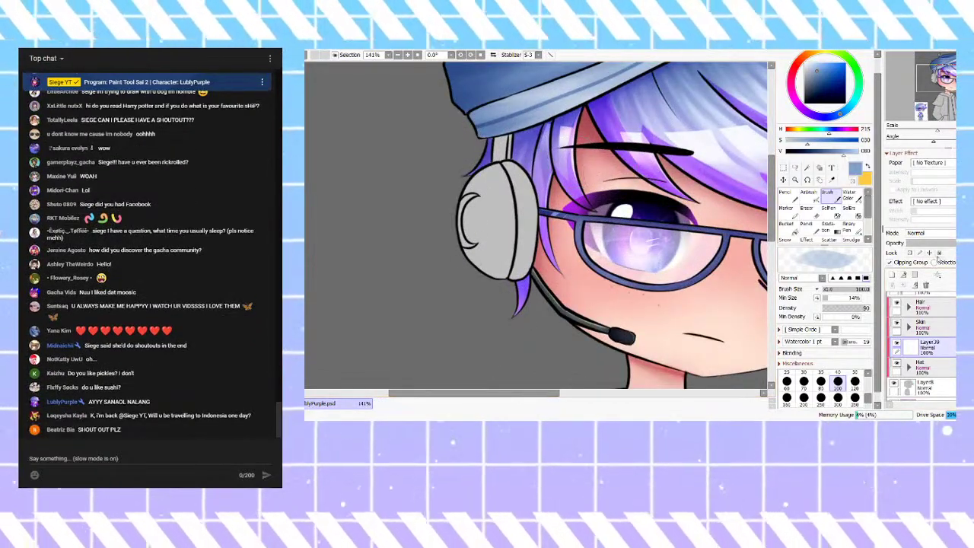
Step: Create a layer folder between the Skin and Hat folders and put Layer39 inside it with layer clipping turned off
left_click(915, 275)
left_click_drag(928, 371, 922, 348)
left_click(930, 367)
left_click(891, 263)
Step: Sample the light blue of the headphones from the small reference picture as the painting colour
scroll(614, 148, "down", 4)
scroll(520, 288, "up", 4)
right_click(519, 291)
scroll(517, 292, "down", 6)
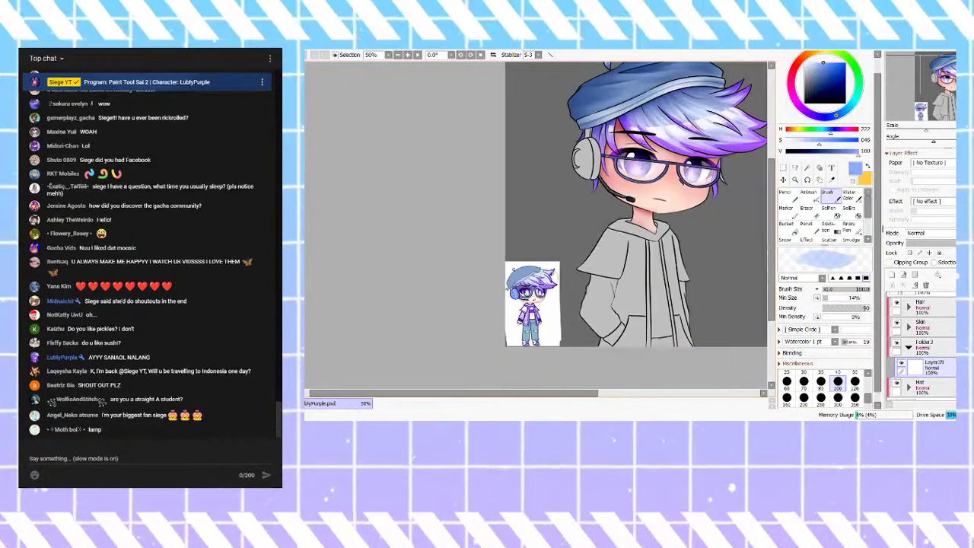
scroll(577, 179, "up", 3)
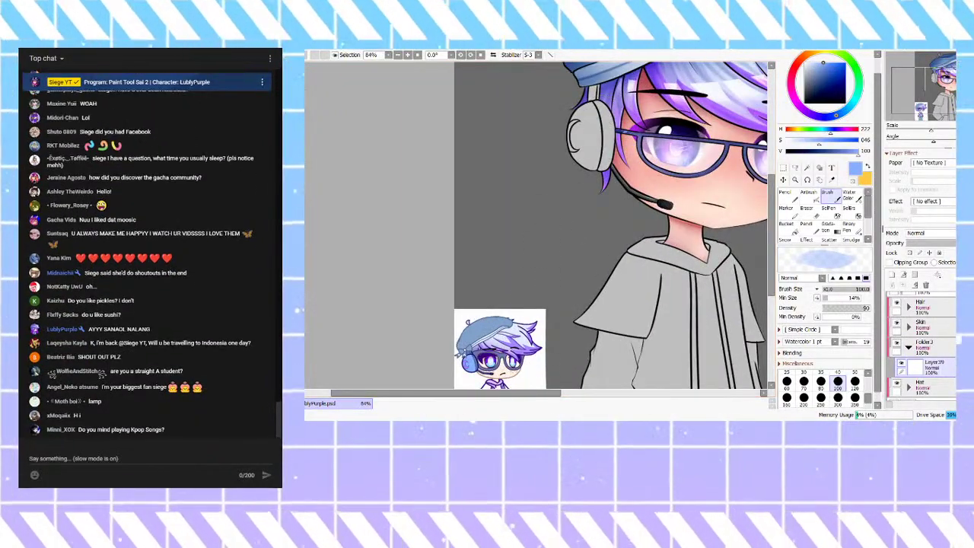
mouse_move(822, 63)
left_mouse_down()
mouse_move(812, 64)
mouse_move(813, 81)
left_mouse_up()
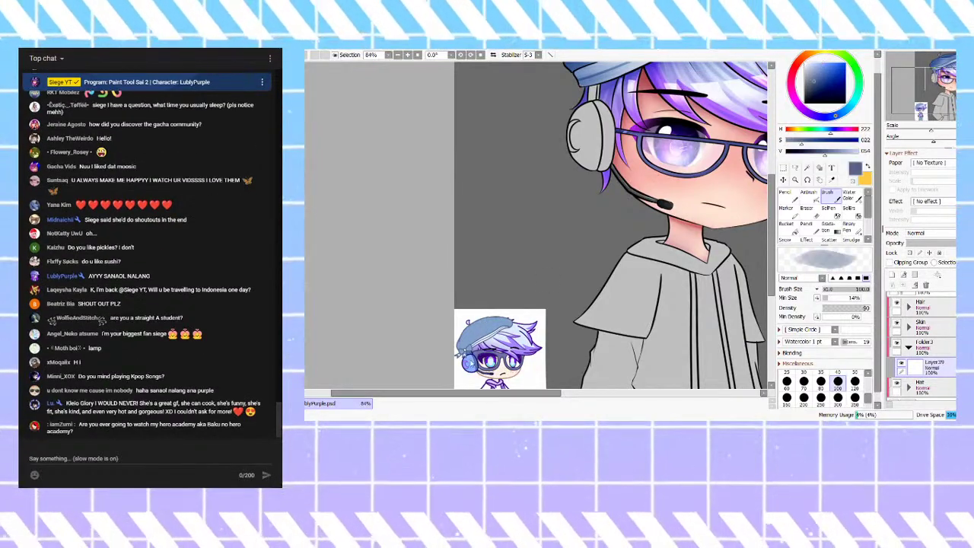
right_click(472, 364)
scroll(491, 343, "down", 5)
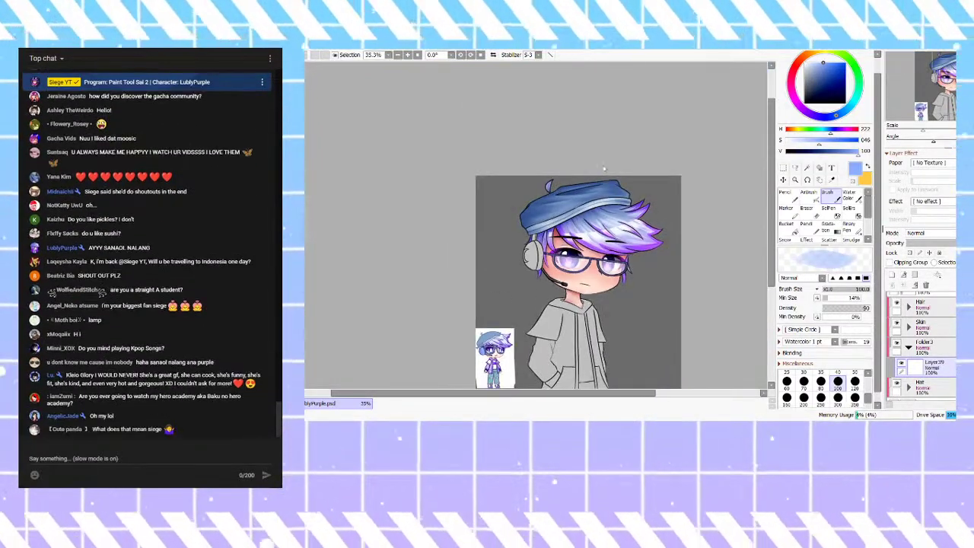
scroll(617, 181, "up", 5)
scroll(616, 181, "down", 3)
scroll(685, 183, "up", 3)
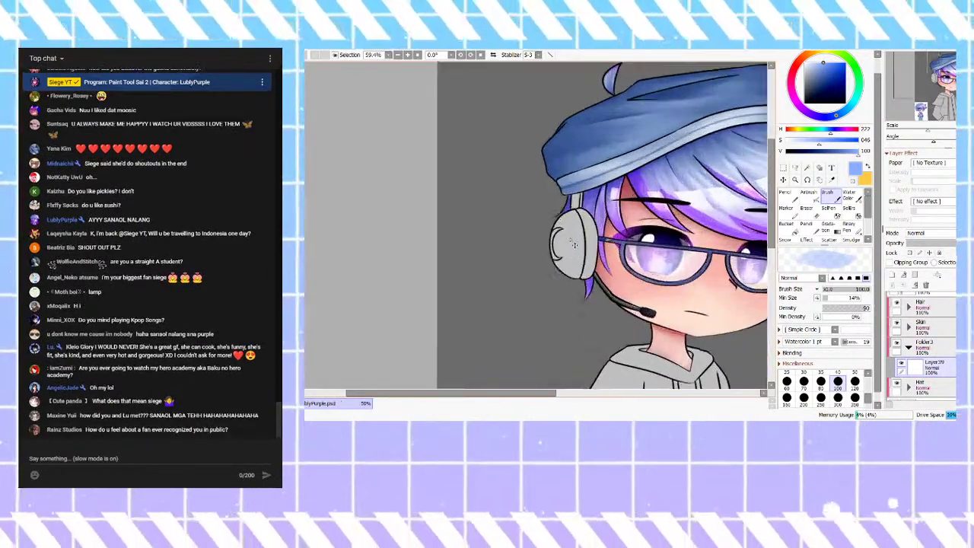
Step: Paint a light blue patch on the headphone's ear cup with the size 100 Pencil and lower its saturation with the Hue/Saturation filter
left_click(786, 193)
scroll(567, 251, "up", 2)
mouse_move(567, 226)
left_mouse_down()
mouse_move(571, 285)
mouse_move(561, 305)
mouse_move(576, 294)
mouse_move(570, 261)
mouse_move(594, 234)
mouse_move(598, 255)
mouse_move(567, 197)
mouse_move(586, 196)
left_mouse_up()
key("ctrl+u")
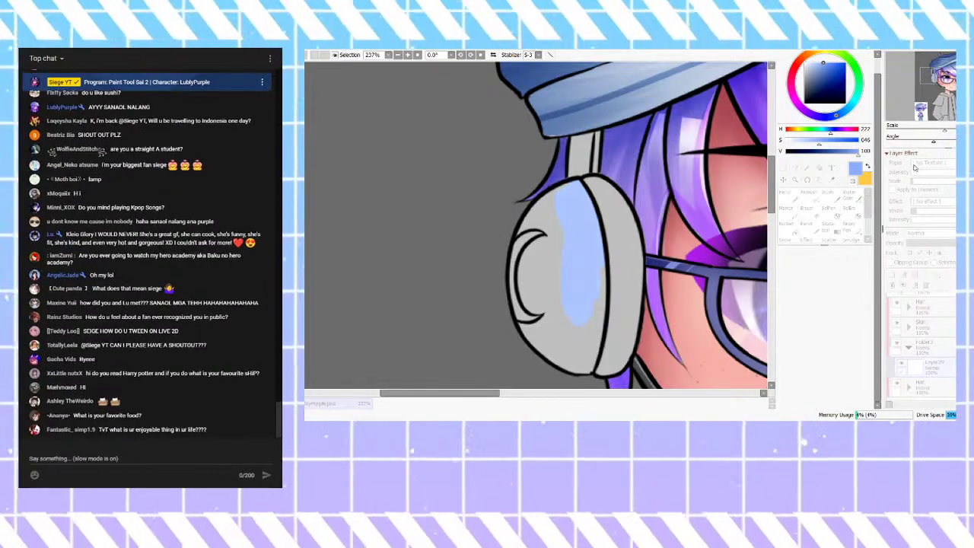
left_click_drag(916, 167, 903, 169)
left_click(913, 192)
Step: Fill the rest of the ear cup's outer face with the softened light blue, leaving the crescent moon unpainted
mouse_move(596, 251)
left_mouse_down()
mouse_move(597, 307)
mouse_move(603, 297)
mouse_move(599, 278)
mouse_move(588, 362)
mouse_move(562, 361)
mouse_move(522, 326)
mouse_move(571, 356)
mouse_move(572, 369)
mouse_move(556, 337)
mouse_move(579, 326)
mouse_move(582, 343)
mouse_move(537, 326)
mouse_move(549, 323)
mouse_move(533, 328)
mouse_move(551, 319)
mouse_move(551, 328)
mouse_move(563, 311)
mouse_move(569, 319)
mouse_move(571, 284)
mouse_move(594, 229)
left_mouse_up()
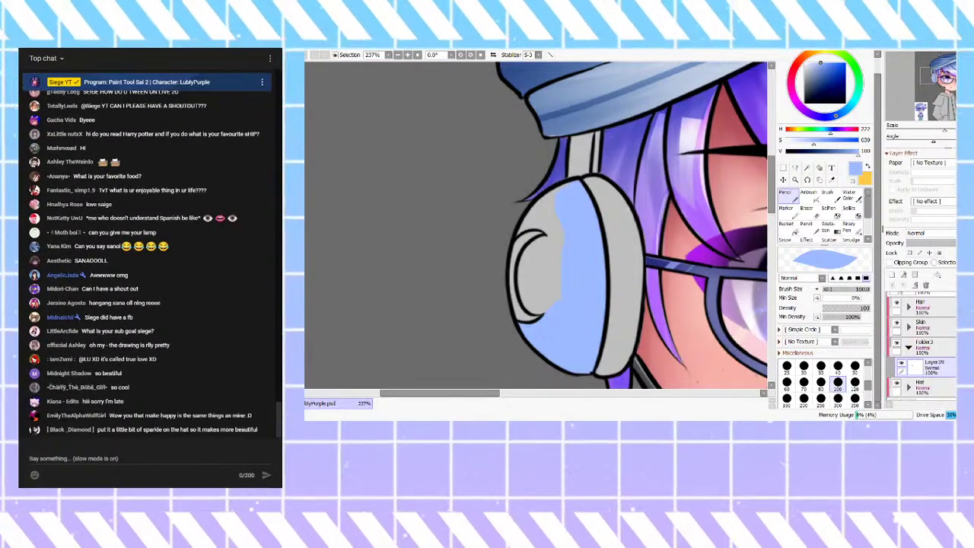
left_click_drag(565, 246, 557, 278)
mouse_move(538, 238)
left_mouse_down()
mouse_move(533, 220)
mouse_move(561, 254)
mouse_move(533, 228)
mouse_move(563, 244)
mouse_move(537, 251)
mouse_move(553, 235)
mouse_move(520, 274)
left_mouse_up()
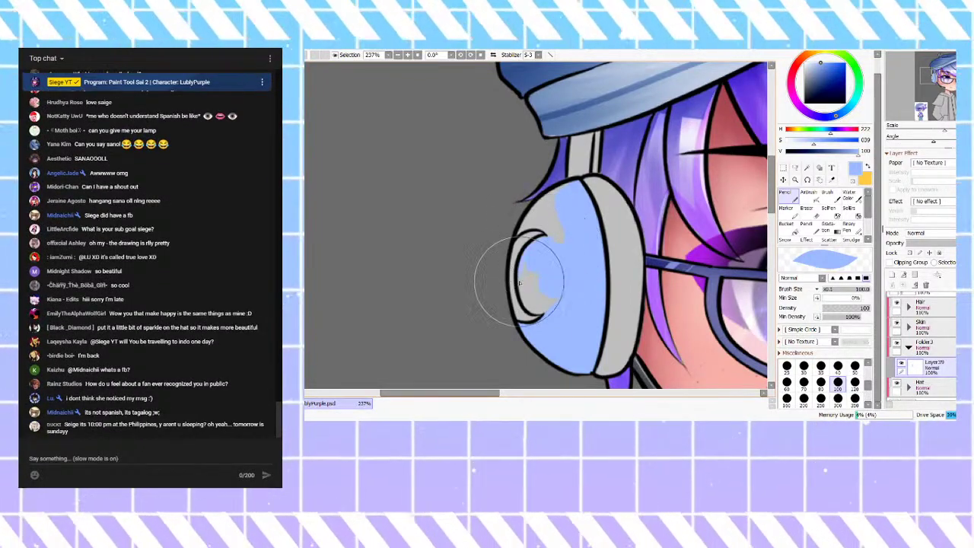
mouse_move(552, 236)
left_mouse_down()
mouse_move(528, 293)
mouse_move(530, 255)
mouse_move(535, 304)
mouse_move(522, 269)
mouse_move(531, 307)
mouse_move(552, 309)
mouse_move(539, 303)
mouse_move(530, 266)
mouse_move(570, 312)
mouse_move(535, 307)
left_mouse_up()
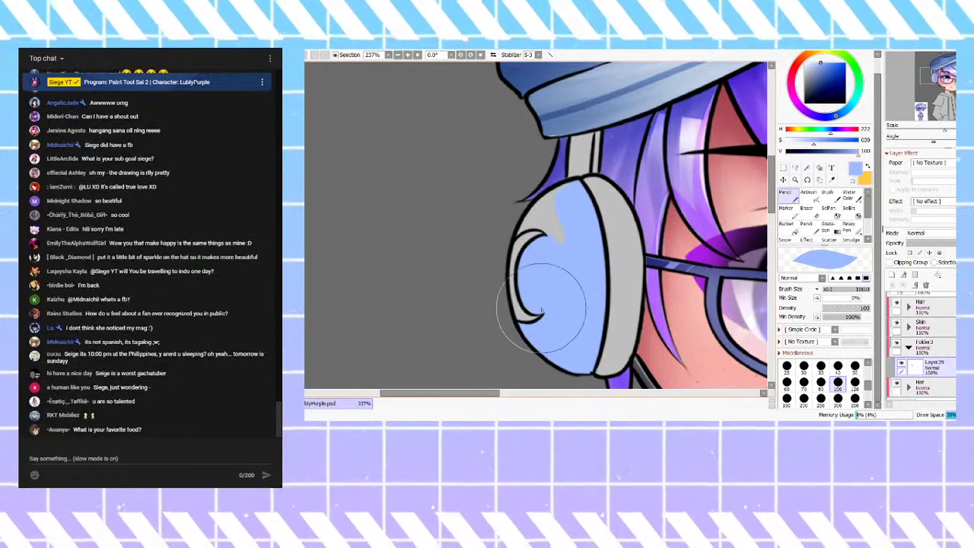
left_click_drag(569, 217, 570, 184)
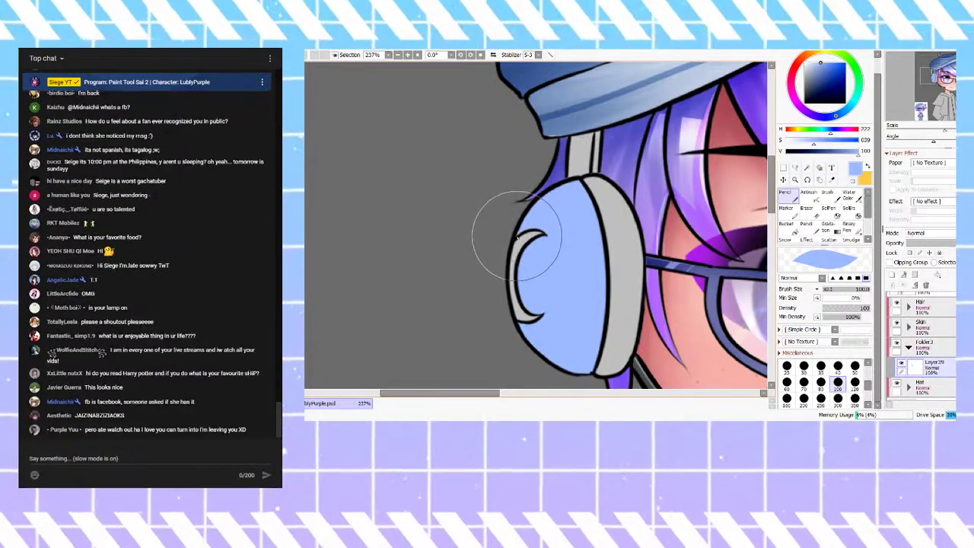
Step: Sample the purple of the headphones' moon from the small reference picture and fill the crescent moon on the ear cup with it
scroll(575, 197, "down", 4)
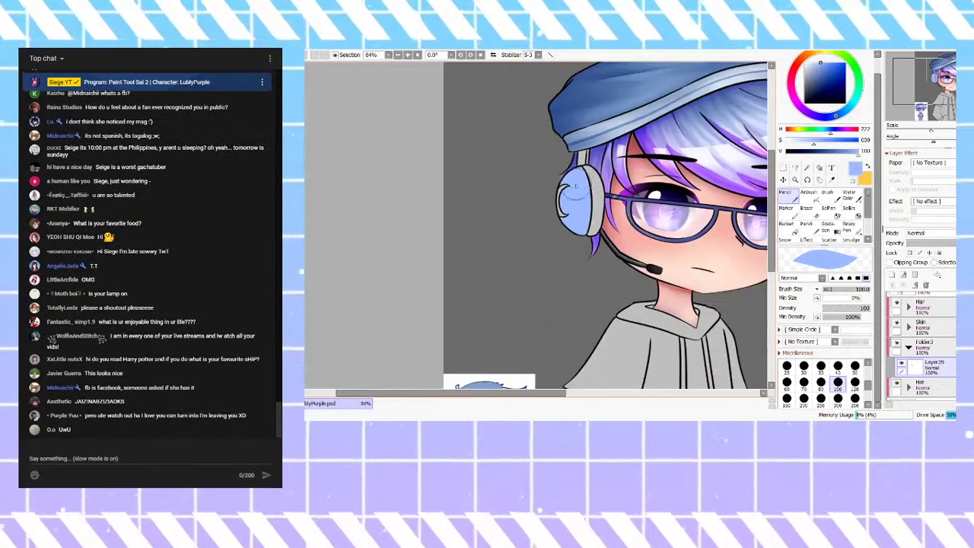
scroll(596, 139, "down", 1)
scroll(513, 331, "up", 3)
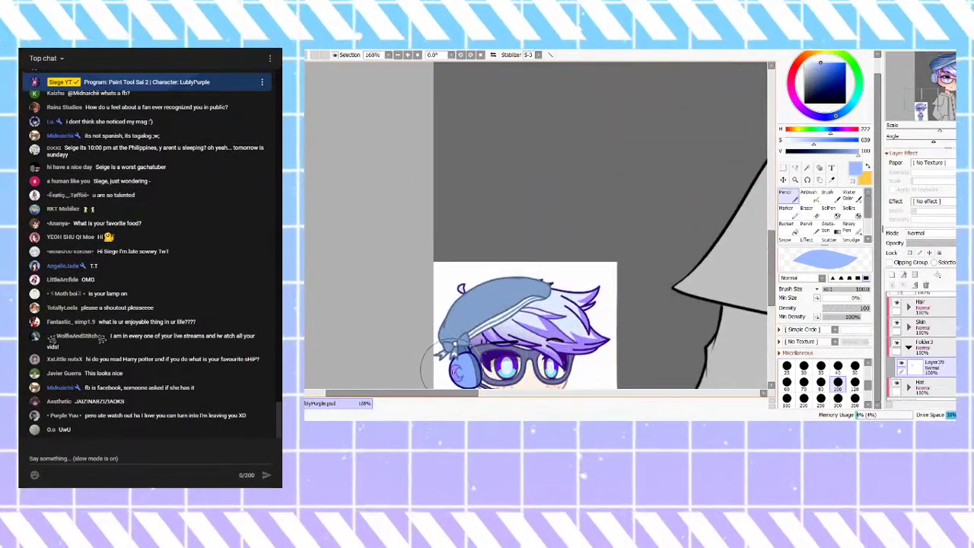
right_click(466, 367)
scroll(513, 335, "down", 3)
scroll(571, 99, "up", 5)
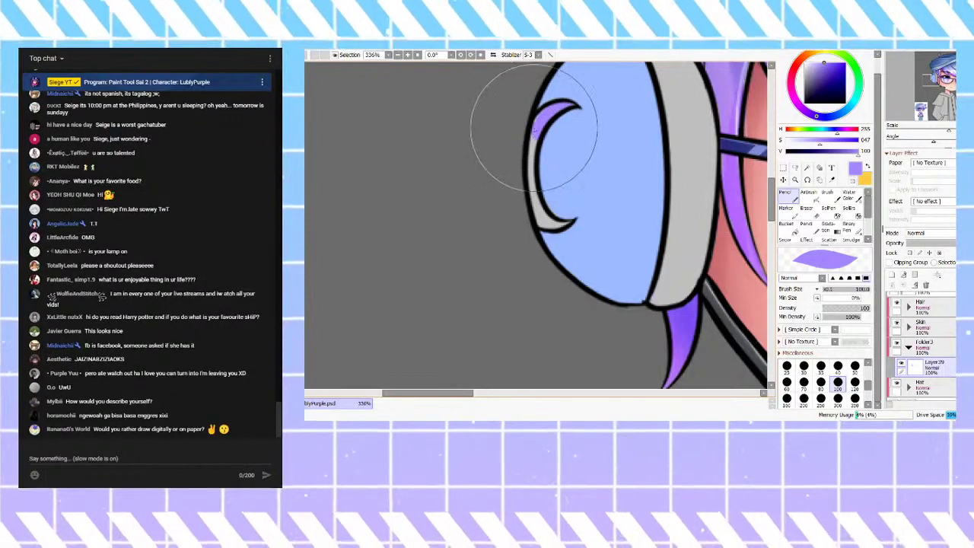
mouse_move(543, 208)
left_mouse_down()
mouse_move(567, 224)
mouse_move(540, 220)
mouse_move(563, 226)
mouse_move(539, 214)
mouse_move(532, 189)
left_mouse_up()
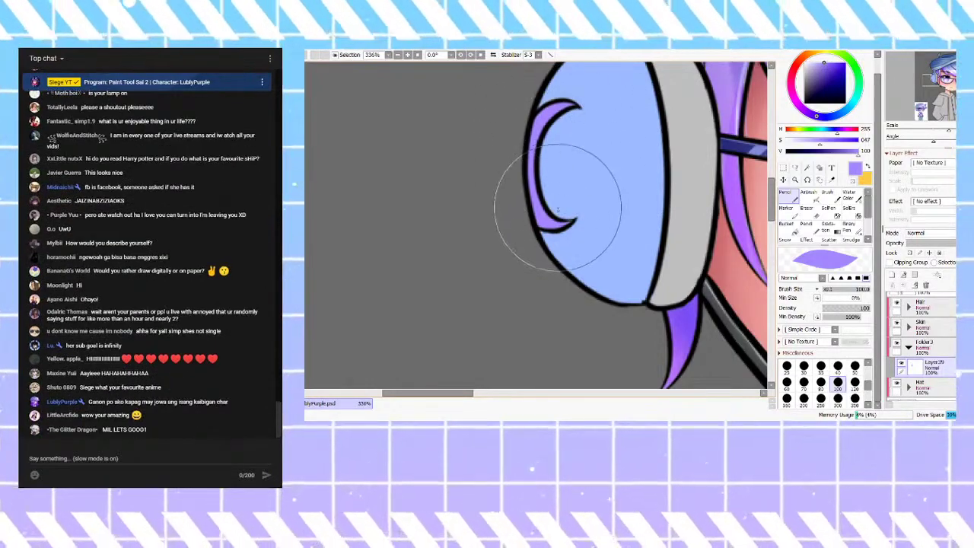
Step: Sample the darker greyish blue from the small reference picture and start painting the ear cup's inner rim with the size 100 Pencil
scroll(562, 203, "down", 7)
scroll(583, 156, "up", 4)
scroll(580, 158, "up", 1)
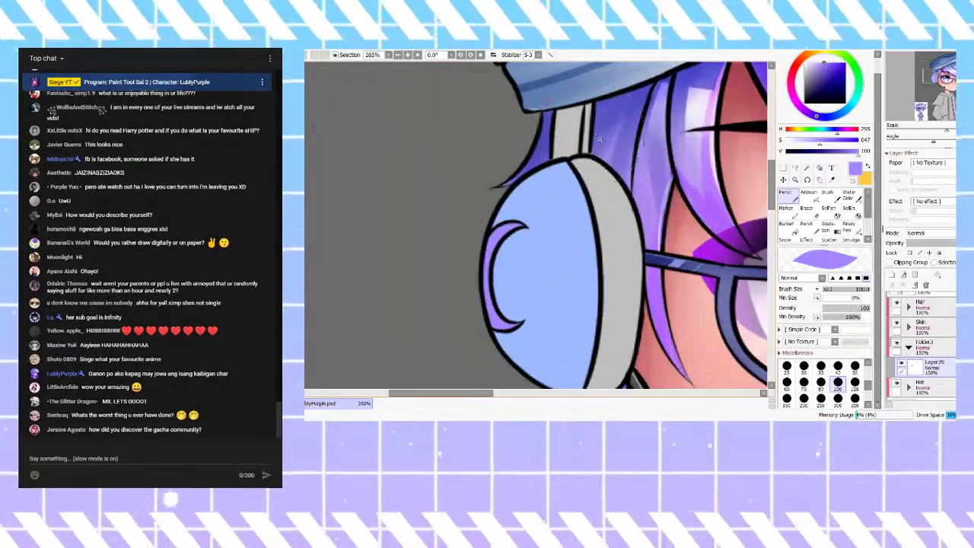
scroll(580, 158, "down", 4)
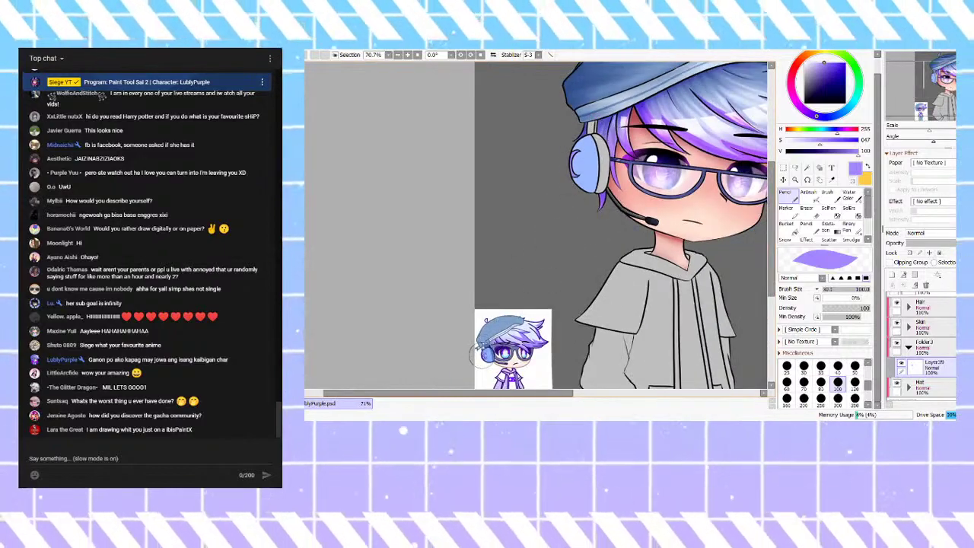
left_click(483, 346, "alt")
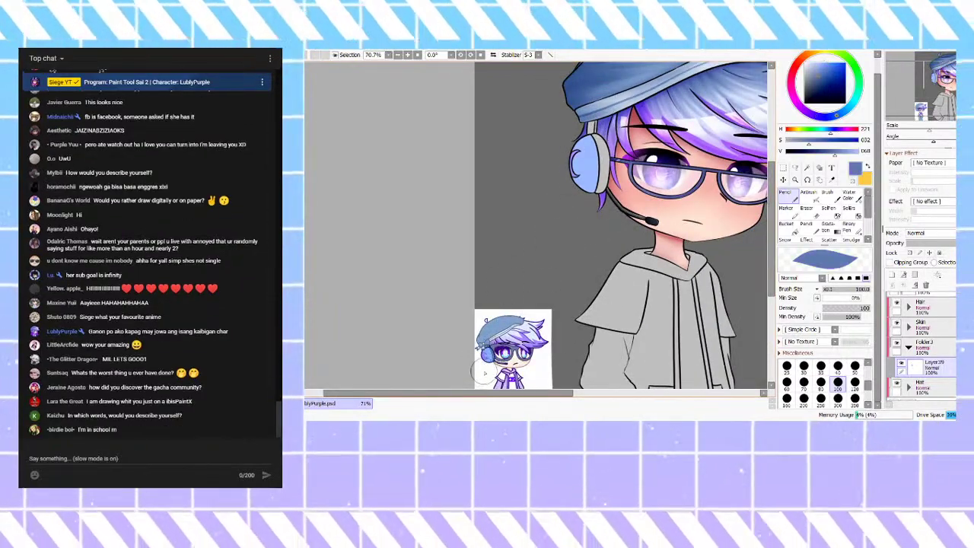
scroll(484, 368, "up", 4)
scroll(484, 343, "down", 4)
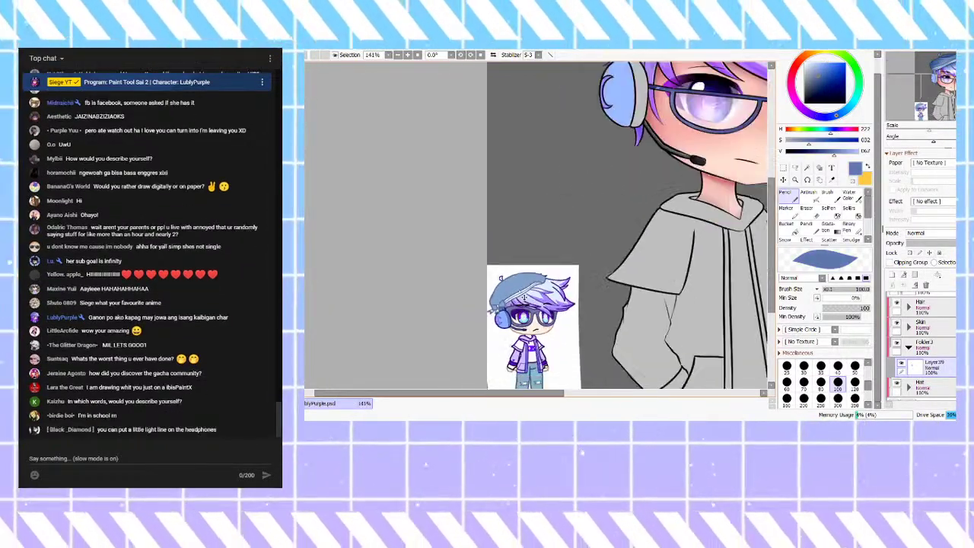
scroll(565, 175, "up", 5)
left_click_drag(566, 176, 548, 136)
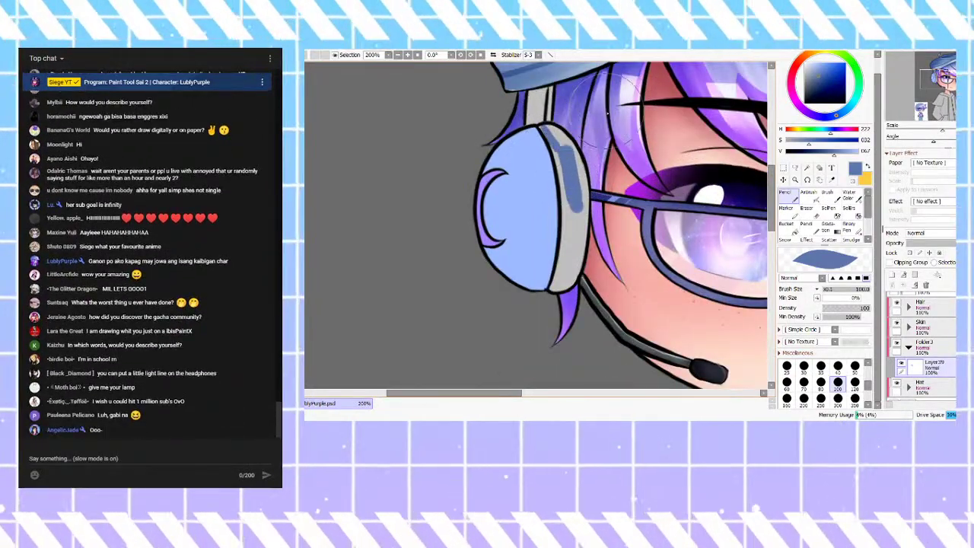
Step: Compare with the reference picture and fill the rest of the ear cup's inner rim and the headband with the greyish blue
scroll(507, 292, "down", 4)
scroll(517, 316, "up", 4)
scroll(517, 317, "up", 4)
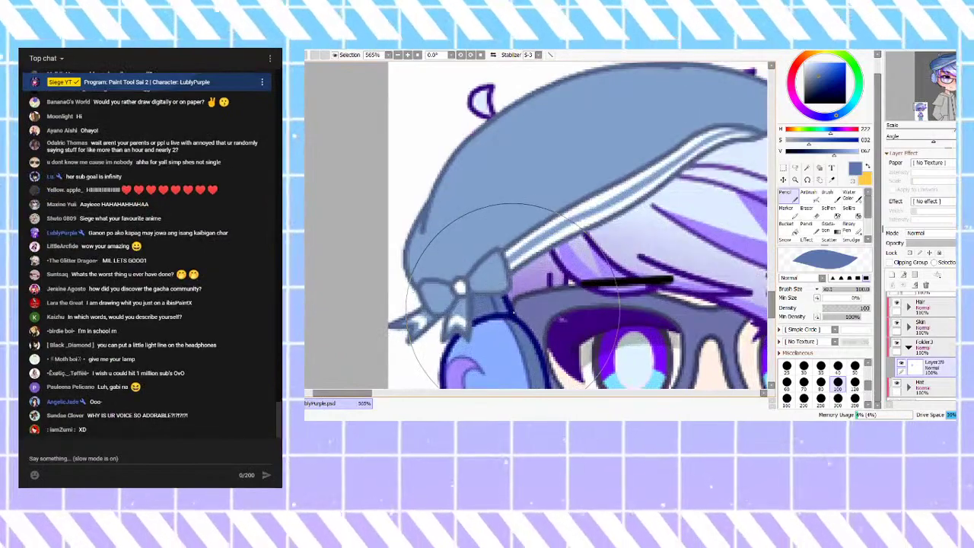
scroll(522, 342, "down", 6)
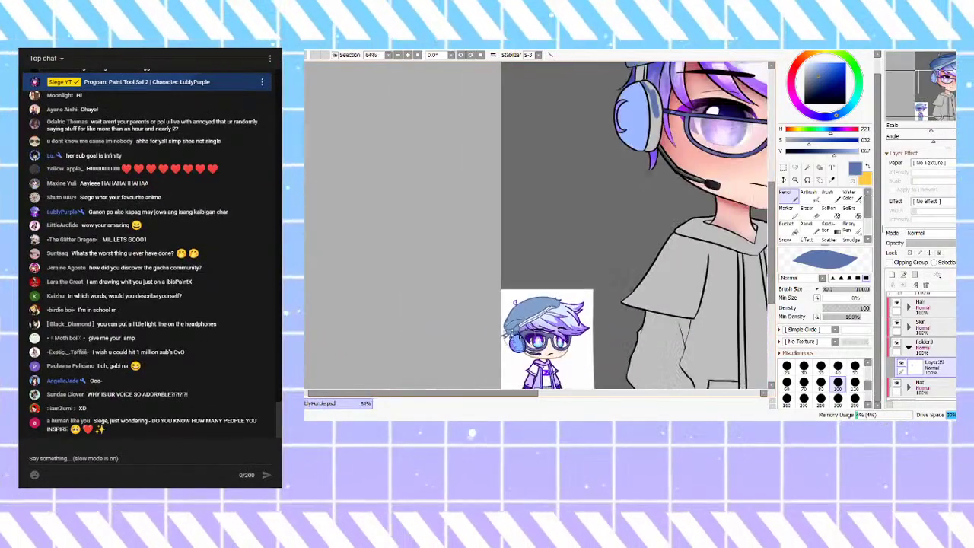
scroll(640, 114, "up", 4)
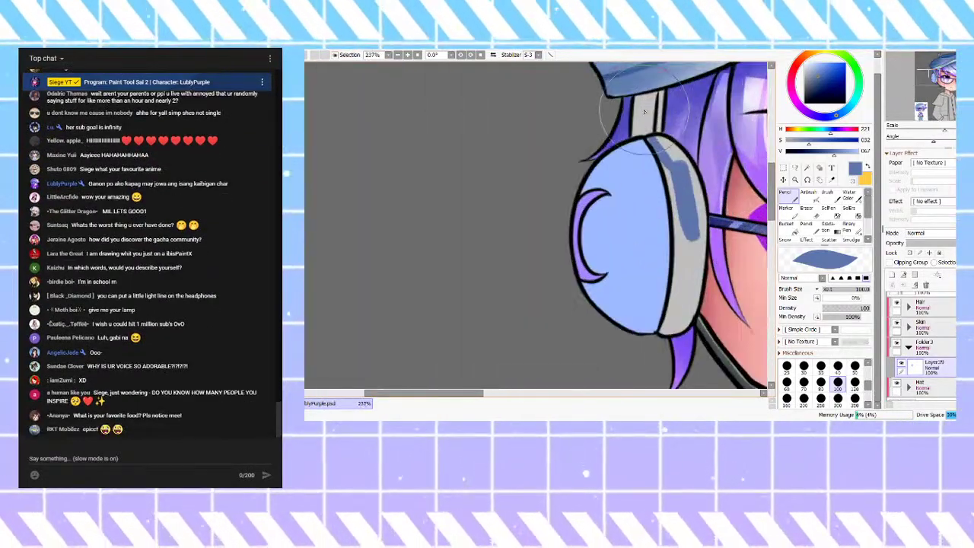
mouse_move(639, 119)
left_mouse_down()
mouse_move(663, 93)
mouse_move(658, 137)
mouse_move(653, 115)
mouse_move(640, 113)
mouse_move(642, 97)
mouse_move(633, 135)
mouse_move(647, 137)
mouse_move(680, 174)
mouse_move(692, 209)
mouse_move(668, 149)
mouse_move(692, 192)
mouse_move(693, 178)
mouse_move(688, 277)
mouse_move(700, 221)
mouse_move(706, 230)
mouse_move(702, 220)
mouse_move(693, 311)
mouse_move(680, 332)
mouse_move(687, 326)
mouse_move(663, 332)
mouse_move(675, 310)
mouse_move(681, 318)
mouse_move(671, 327)
mouse_move(667, 312)
mouse_move(682, 272)
mouse_move(674, 310)
mouse_move(692, 282)
mouse_move(692, 272)
mouse_move(665, 320)
mouse_move(684, 257)
mouse_move(673, 232)
mouse_move(670, 274)
mouse_move(677, 221)
mouse_move(677, 281)
mouse_move(677, 194)
mouse_move(667, 297)
mouse_move(667, 181)
mouse_move(653, 315)
mouse_move(729, 211)
left_mouse_up()
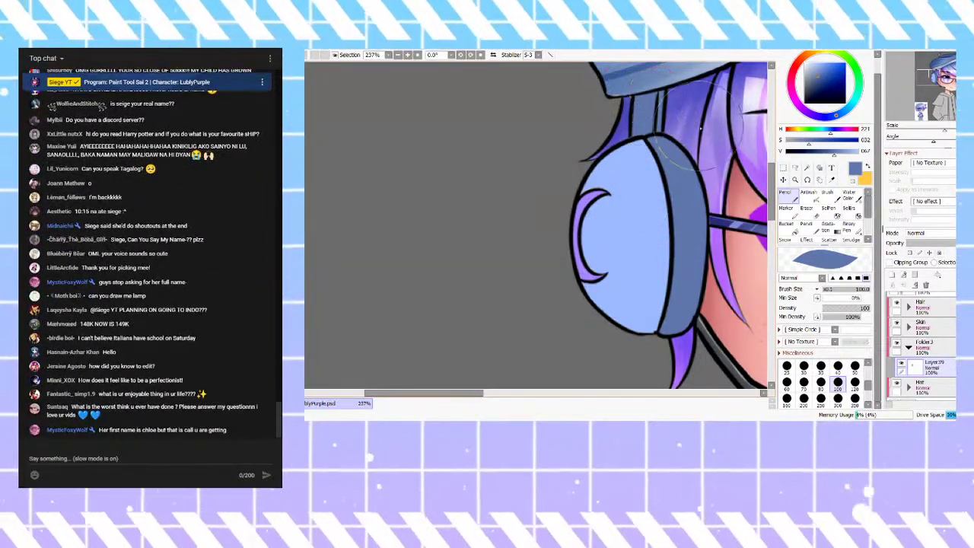
Step: Check the headband fill for gaps and add a Multiply layer above Layer39 with Clipping Group turned on
scroll(679, 120, "down", 3)
scroll(662, 92, "up", 8)
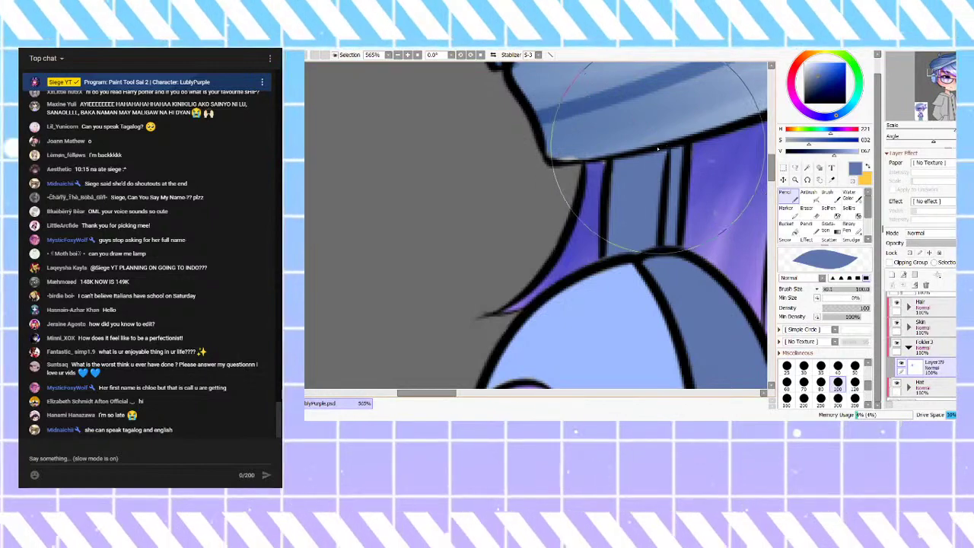
scroll(664, 166, "down", 4)
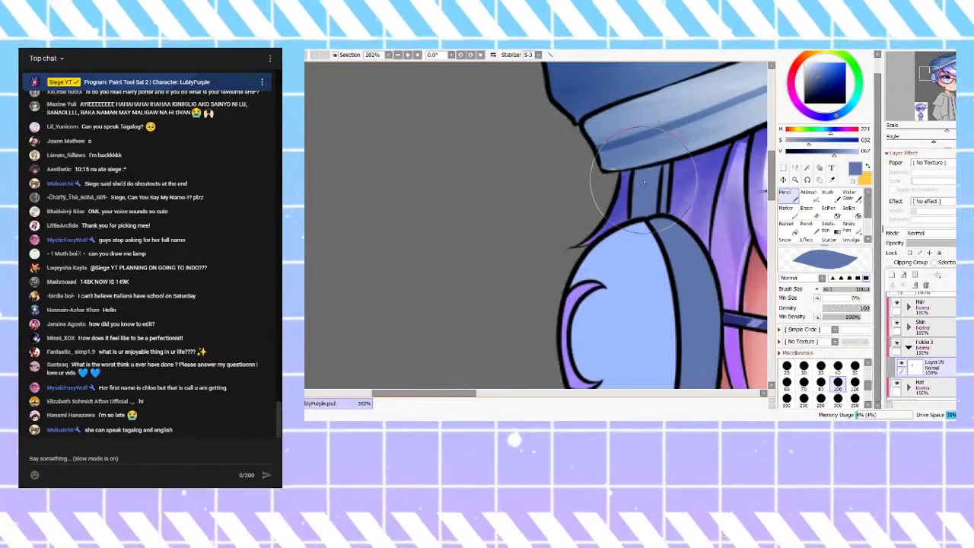
scroll(662, 156, "up", 3)
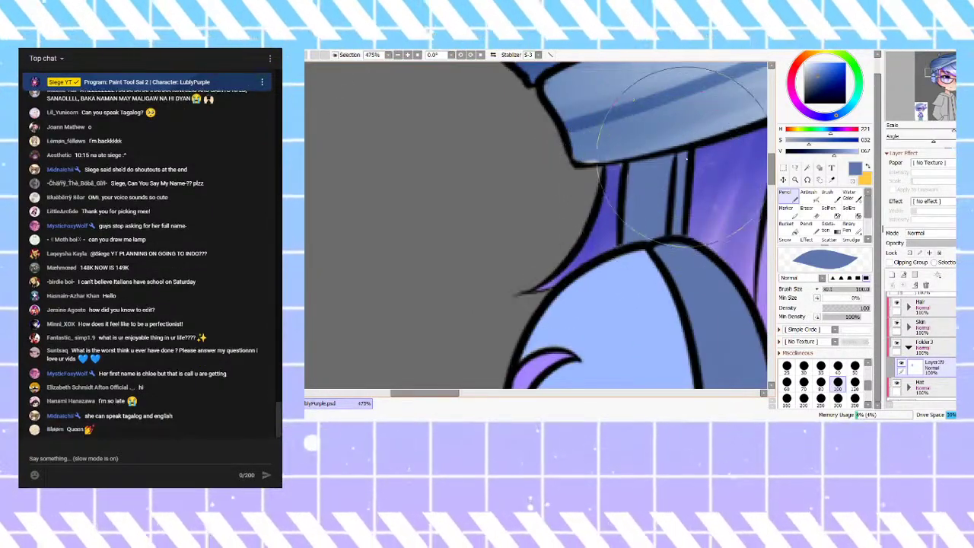
scroll(657, 166, "down", 10)
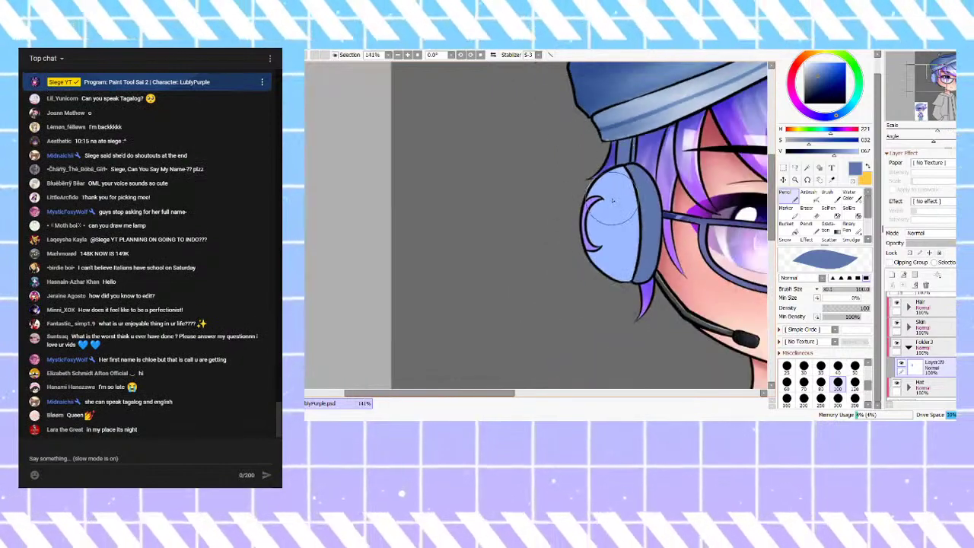
scroll(605, 223, "up", 7)
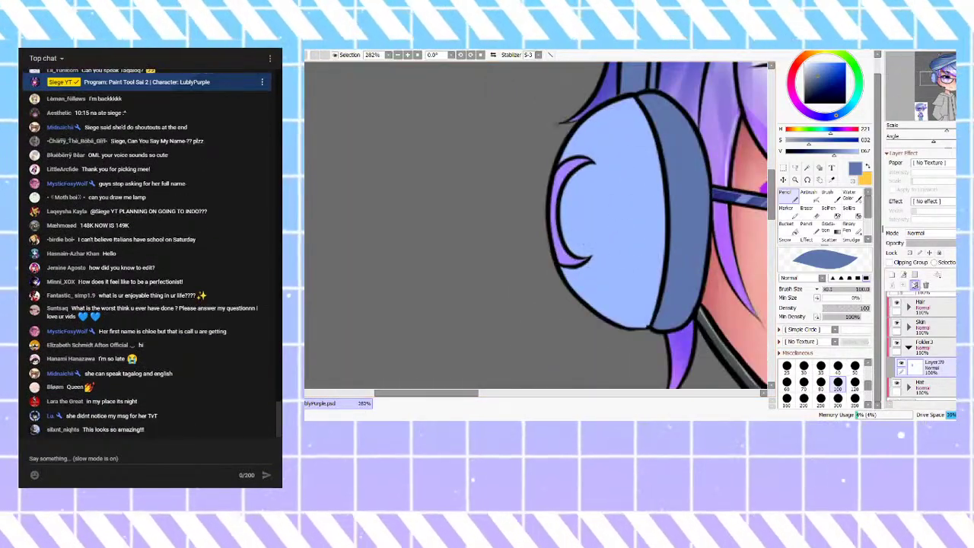
left_click(893, 275)
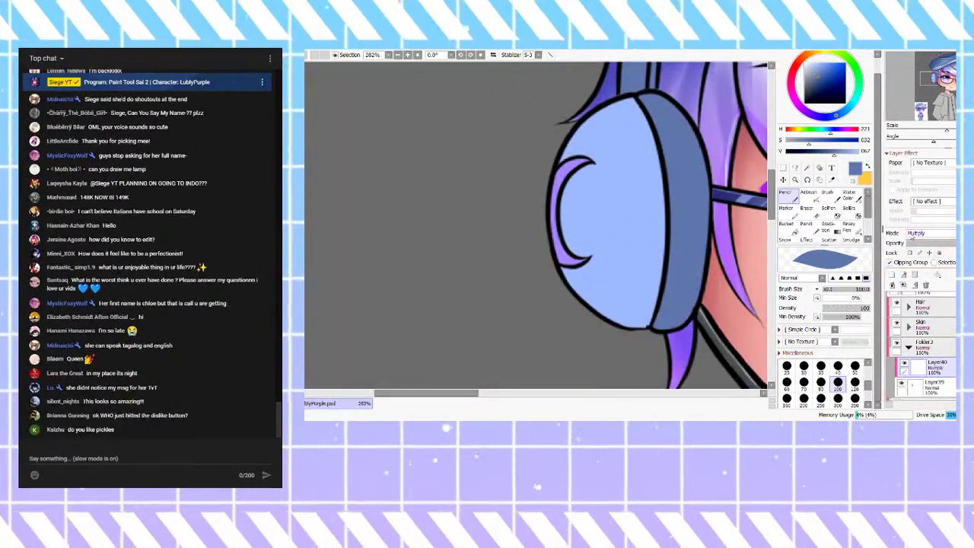
Step: Shade the headphones softly with a darker blue using the size 100 Airbrush and switch to the Brush tool
left_click(810, 194)
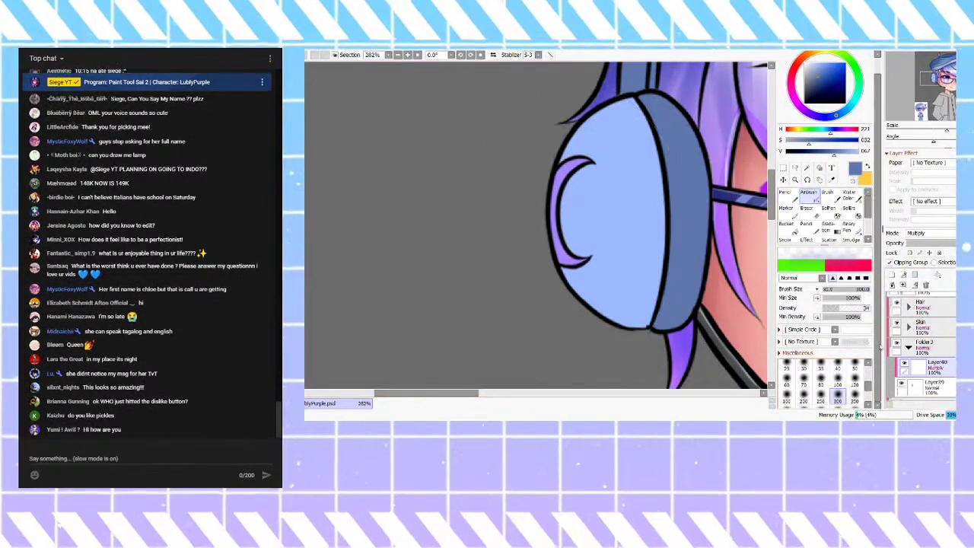
right_click(644, 236)
left_click(824, 78)
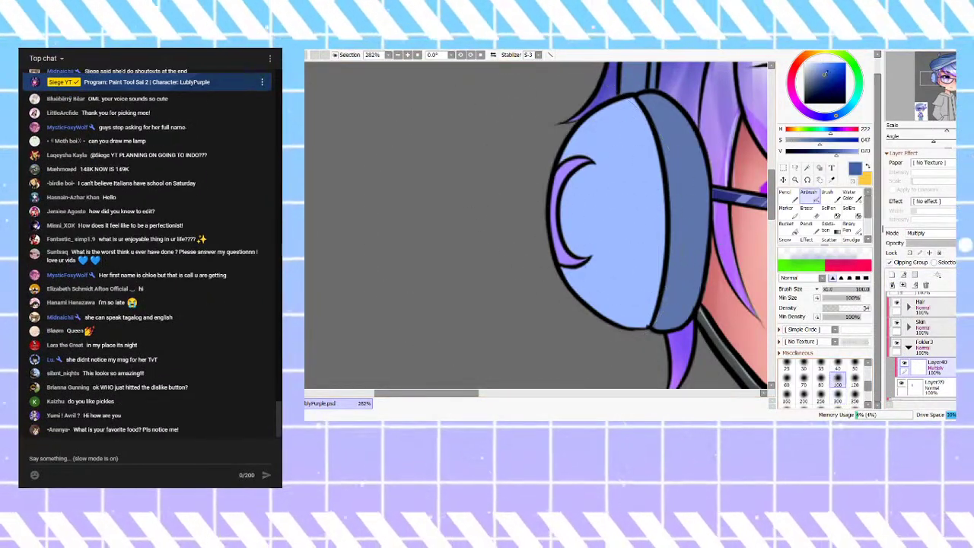
scroll(728, 234, "down", 4)
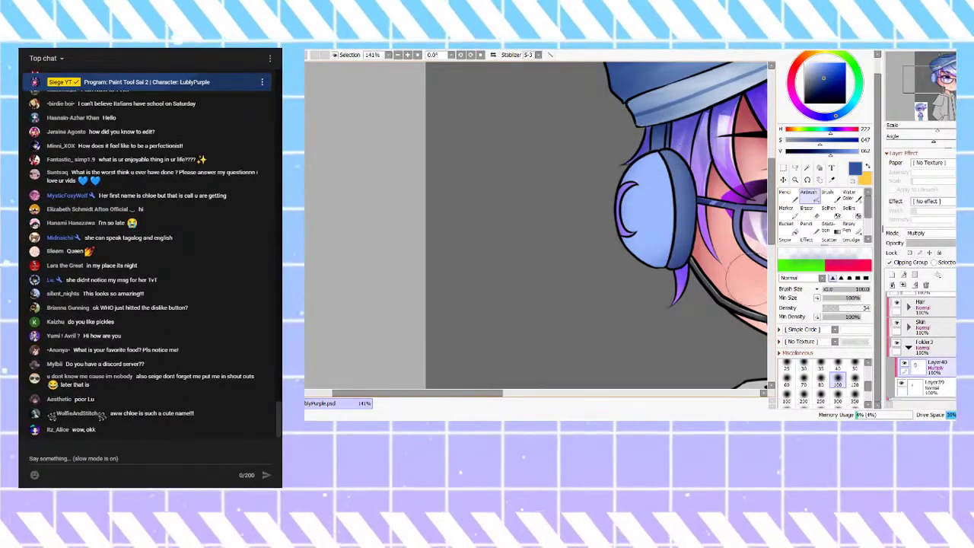
left_click(830, 198)
mouse_move(653, 155)
left_mouse_down()
mouse_move(672, 244)
mouse_move(663, 261)
left_mouse_up()
key("ctrl+z")
mouse_move(659, 152)
left_mouse_down()
mouse_move(618, 282)
mouse_move(674, 195)
mouse_move(650, 156)
mouse_move(643, 262)
left_mouse_up()
key("ctrl+z")
key("ctrl+z")
left_click_drag(653, 152, 632, 269)
key("ctrl+z")
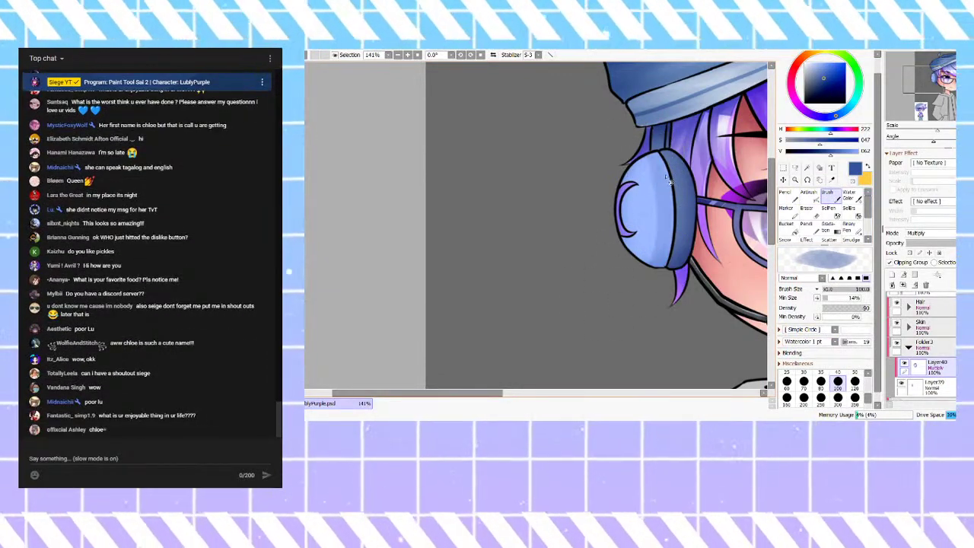
key("ctrl+z")
mouse_move(638, 155)
left_mouse_down()
mouse_move(623, 276)
mouse_move(653, 255)
left_mouse_up()
key("ctrl+z")
Step: Paint curved blue shading down the ear cup's outer face with the size 100 Brush and soften it with the size 80 Water Color tool
left_click_drag(653, 153, 668, 257)
left_click_drag(655, 184, 664, 245)
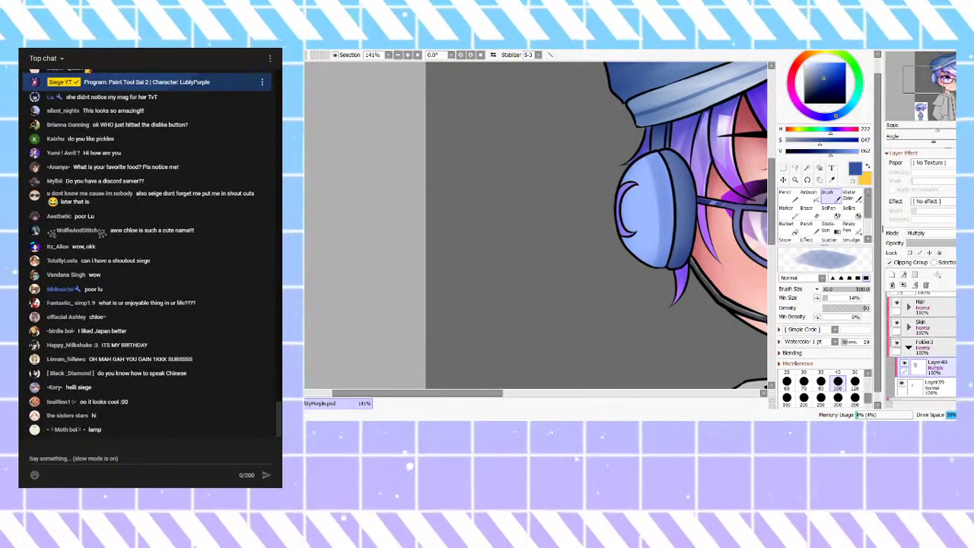
mouse_move(654, 164)
left_mouse_down()
mouse_move(641, 258)
mouse_move(666, 213)
mouse_move(664, 229)
mouse_move(661, 211)
mouse_move(625, 276)
left_mouse_up()
key("ctrl+z")
mouse_move(655, 153)
left_mouse_down()
mouse_move(603, 303)
mouse_move(642, 292)
left_mouse_up()
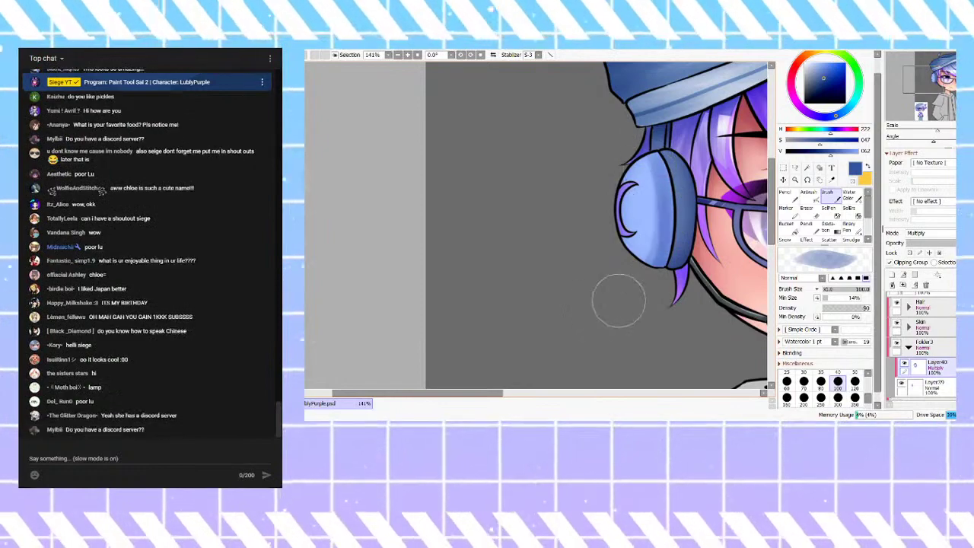
left_click(849, 197)
left_click_drag(661, 233, 638, 276)
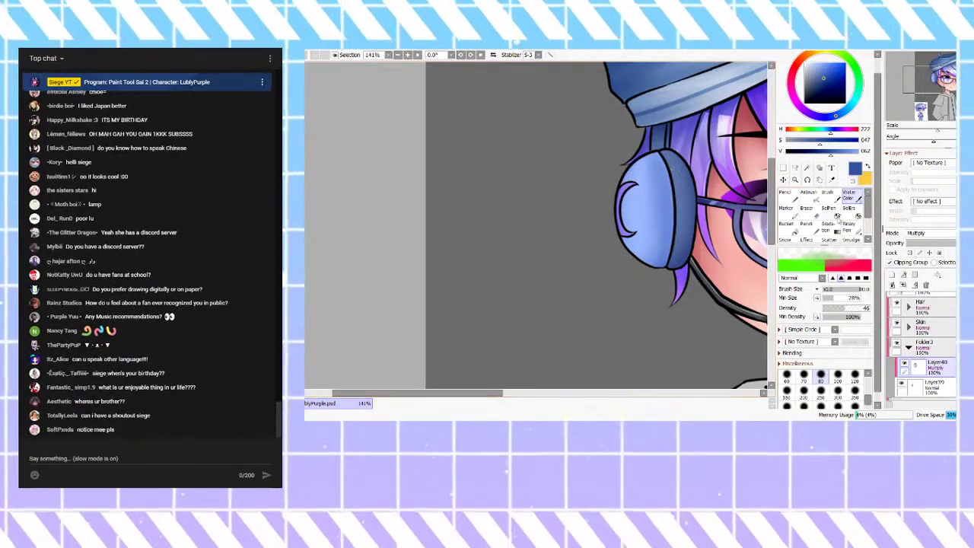
Step: Deepen the shading around the ear cup and its inner rim with the Brush, blending it with the Water Color tool
left_click(834, 195)
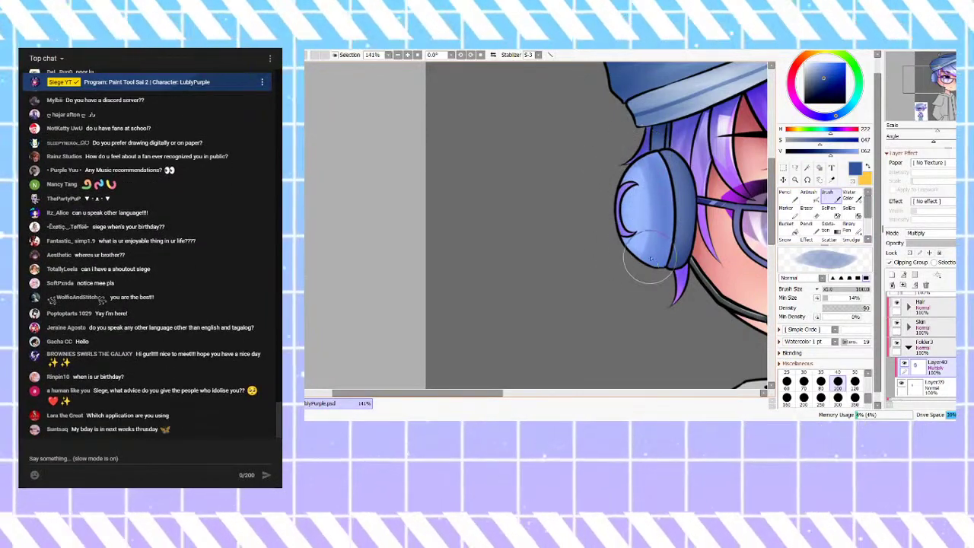
left_click(848, 197)
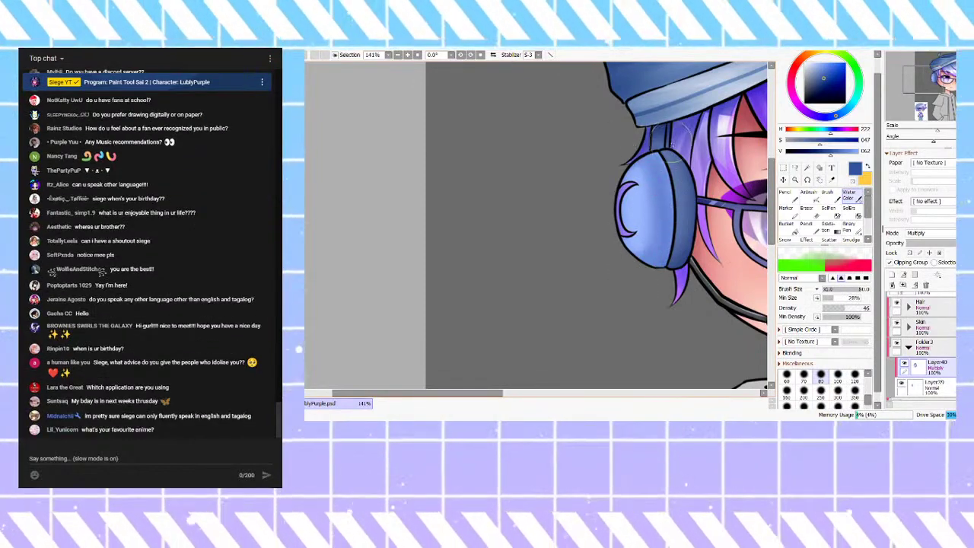
left_click(791, 195)
left_click(828, 195)
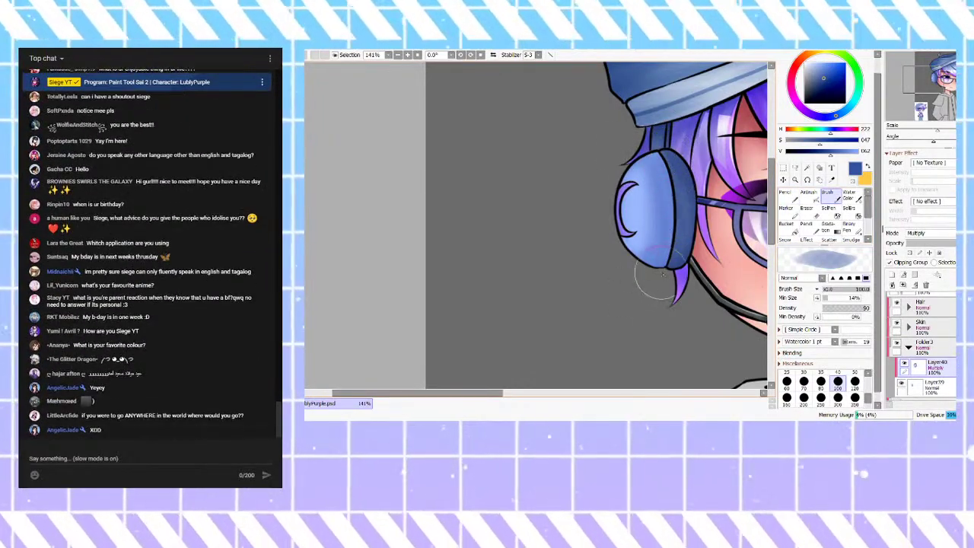
scroll(643, 196, "down", 5)
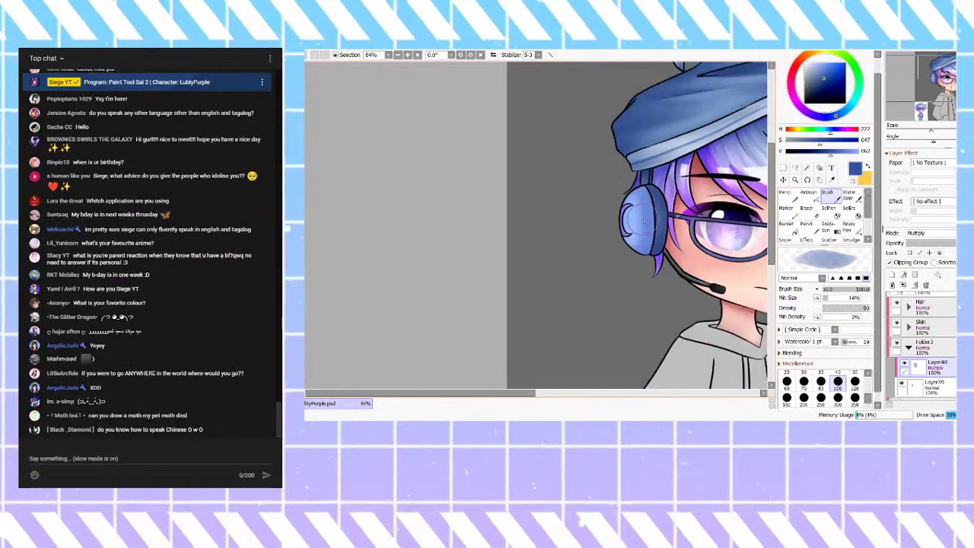
scroll(646, 202, "up", 5)
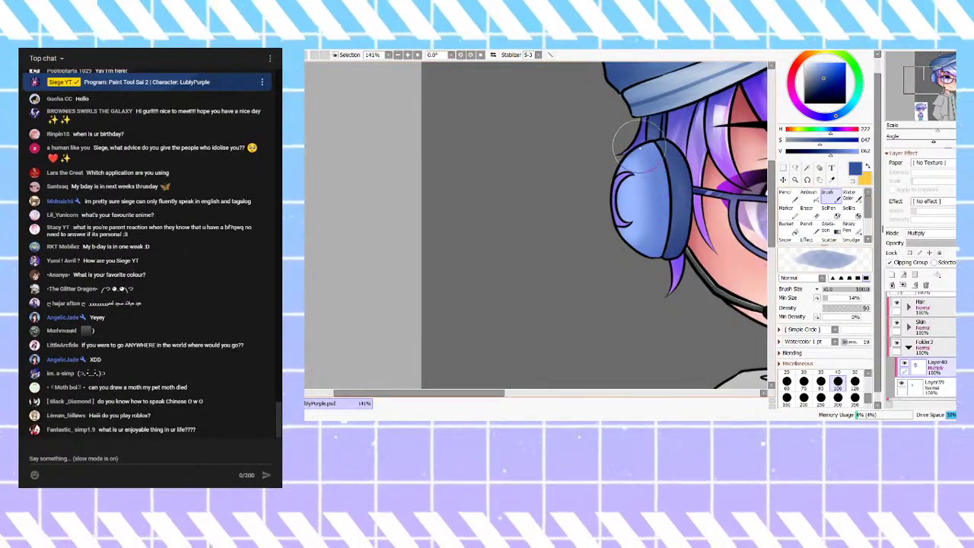
left_click_drag(640, 146, 630, 291)
key("ctrl+z")
mouse_move(638, 145)
left_mouse_down()
mouse_move(652, 208)
mouse_move(634, 239)
left_mouse_up()
key("ctrl+z")
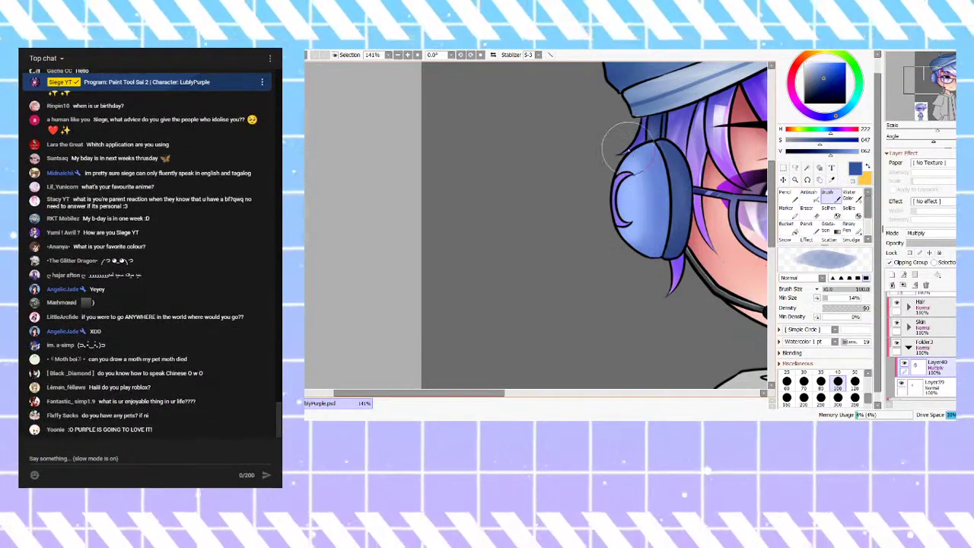
mouse_move(632, 150)
left_mouse_down()
mouse_move(657, 227)
mouse_move(626, 256)
left_mouse_up()
key("ctrl+z")
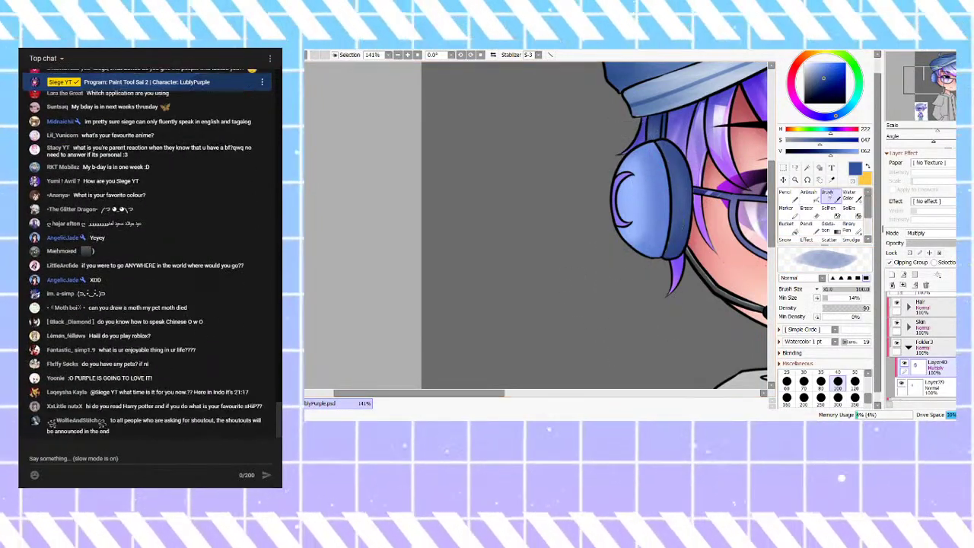
Step: Choose white and try lightening strokes down the ear cup's outer face with the size 100 Brush
left_click(805, 63)
left_click_drag(627, 161, 615, 252)
key("ctrl+z")
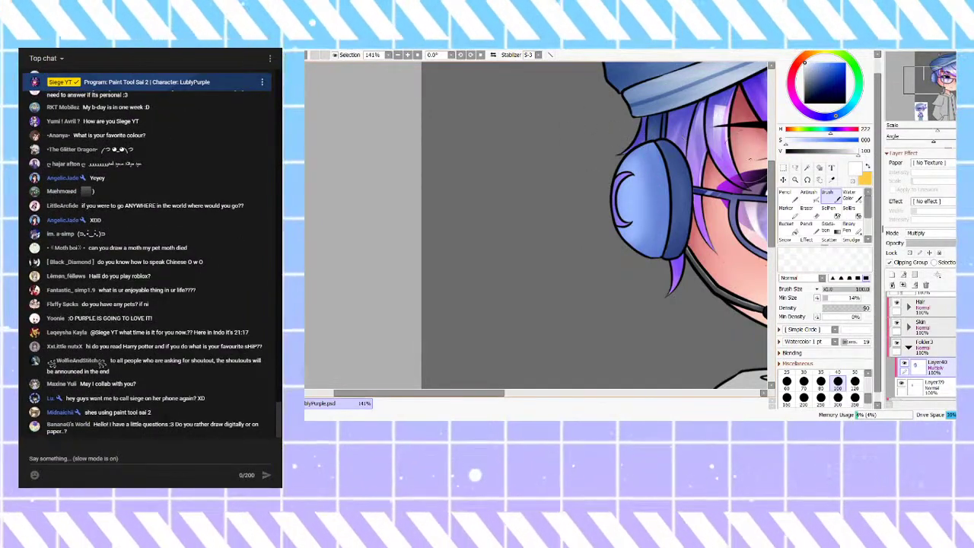
left_click_drag(624, 184, 623, 241)
key("ctrl+z")
left_click_drag(609, 133, 663, 209)
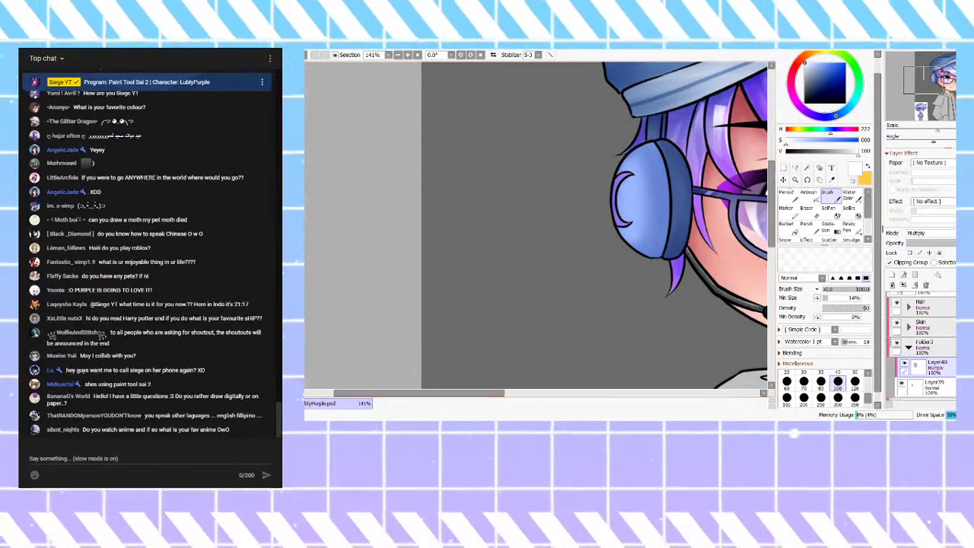
Step: Lighten the outer edge and face of the ear cup softly with the white size 100 Airbrush
left_click(807, 193)
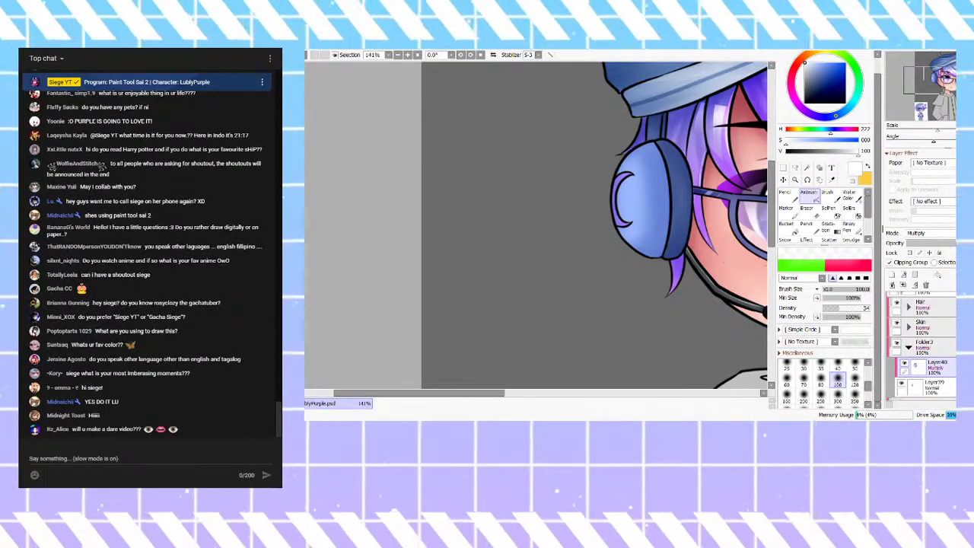
mouse_move(653, 149)
left_mouse_down()
mouse_move(671, 211)
mouse_move(640, 226)
left_mouse_up()
key("ctrl+z")
mouse_move(626, 188)
left_mouse_down()
mouse_move(633, 256)
mouse_move(616, 156)
mouse_move(630, 195)
mouse_move(630, 162)
mouse_move(602, 180)
mouse_move(611, 183)
mouse_move(602, 158)
left_mouse_up()
left_click_drag(590, 205, 601, 232)
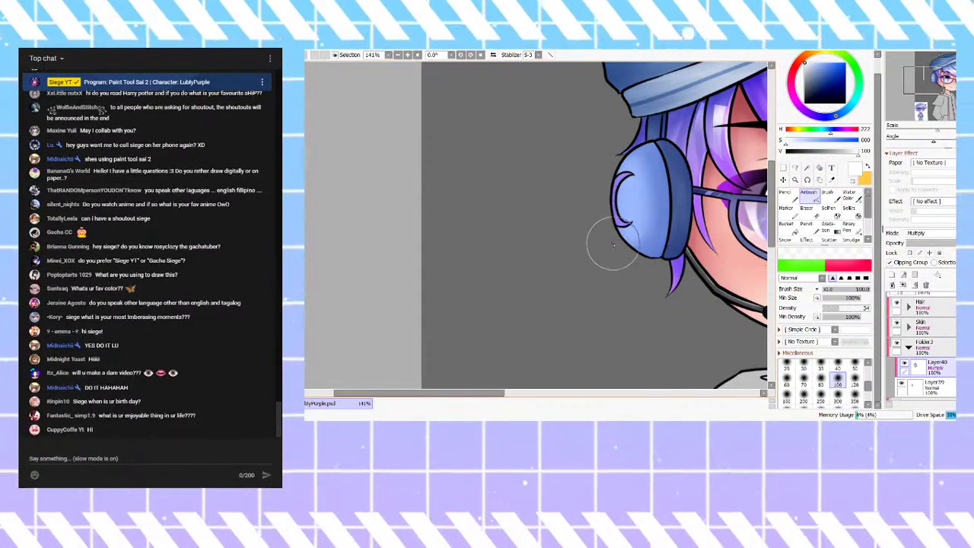
left_click_drag(632, 265, 631, 249)
mouse_move(631, 149)
left_mouse_down()
mouse_move(620, 220)
mouse_move(635, 227)
mouse_move(643, 207)
left_mouse_up()
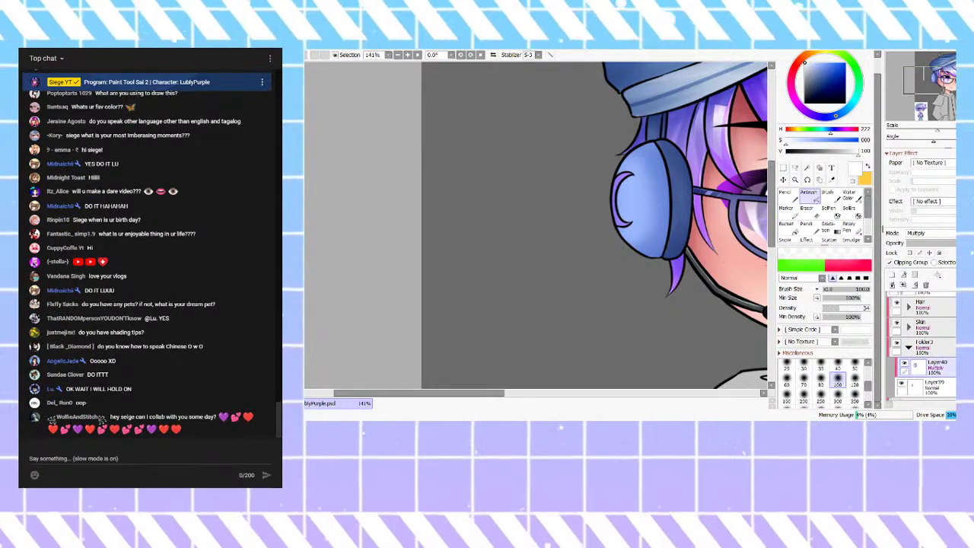
left_click_drag(617, 188, 651, 197)
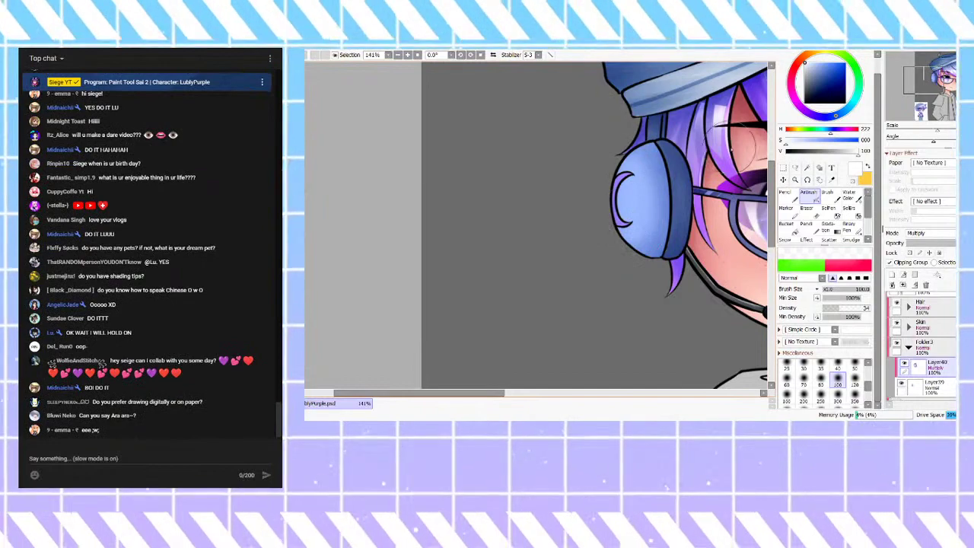
Step: Switch to the Brush with a pale blue of saturation 13 and value 89, and check the ear cup's shading against the whole character
left_click(788, 196)
left_click(828, 193)
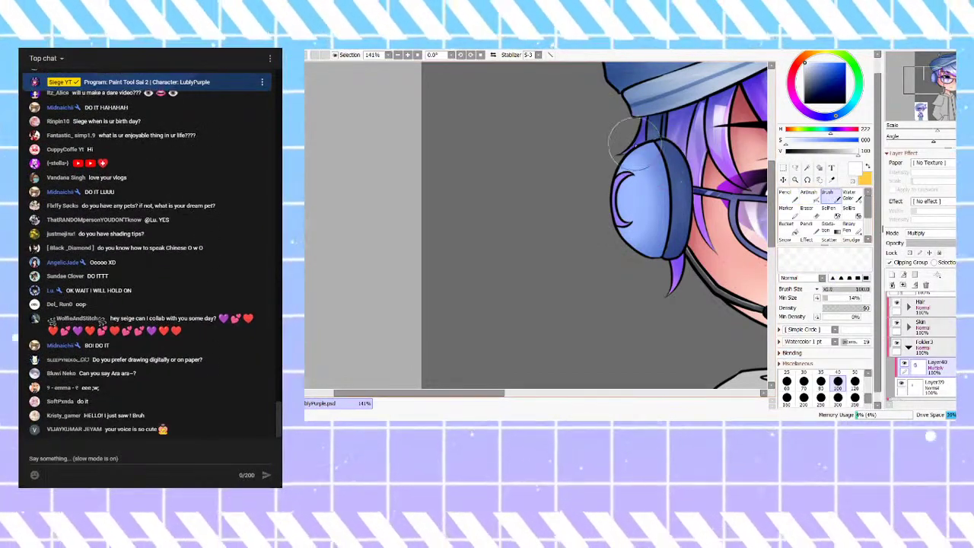
left_click_drag(812, 71, 810, 67)
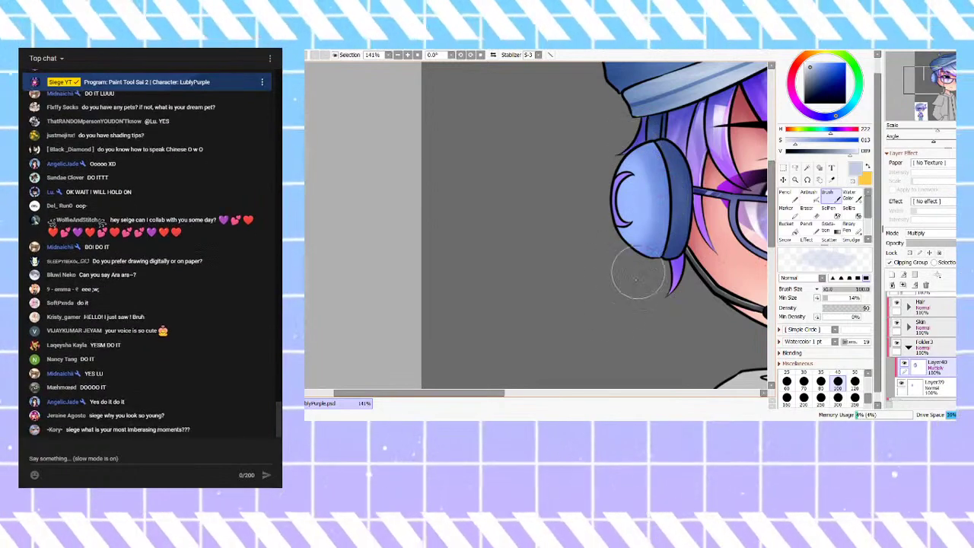
scroll(618, 210, "down", 4)
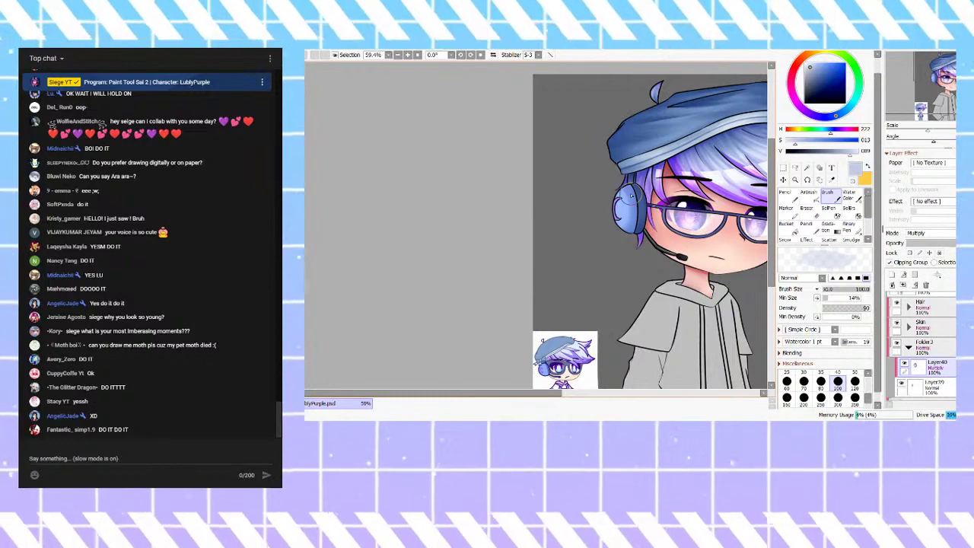
scroll(644, 203, "up", 1)
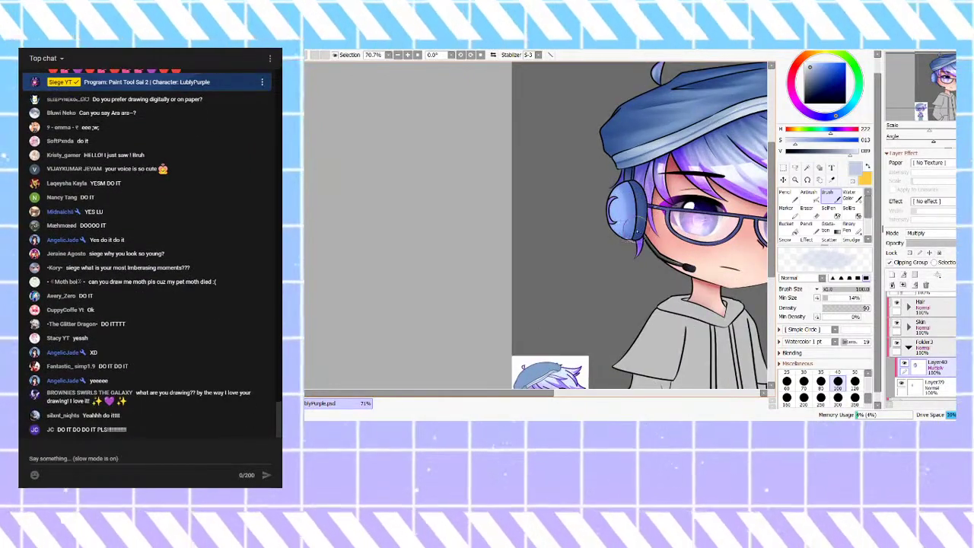
scroll(628, 227, "up", 5)
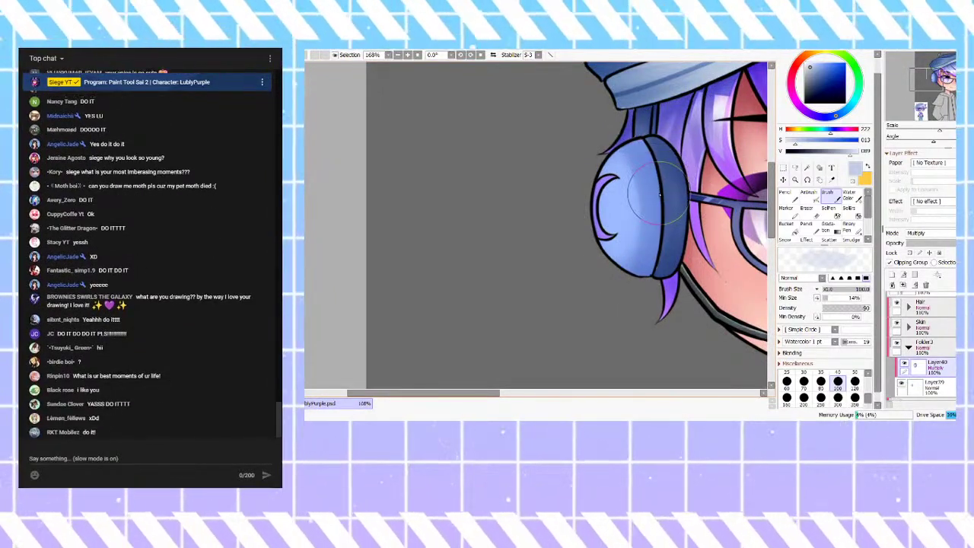
scroll(623, 185, "down", 4)
scroll(623, 185, "up", 4)
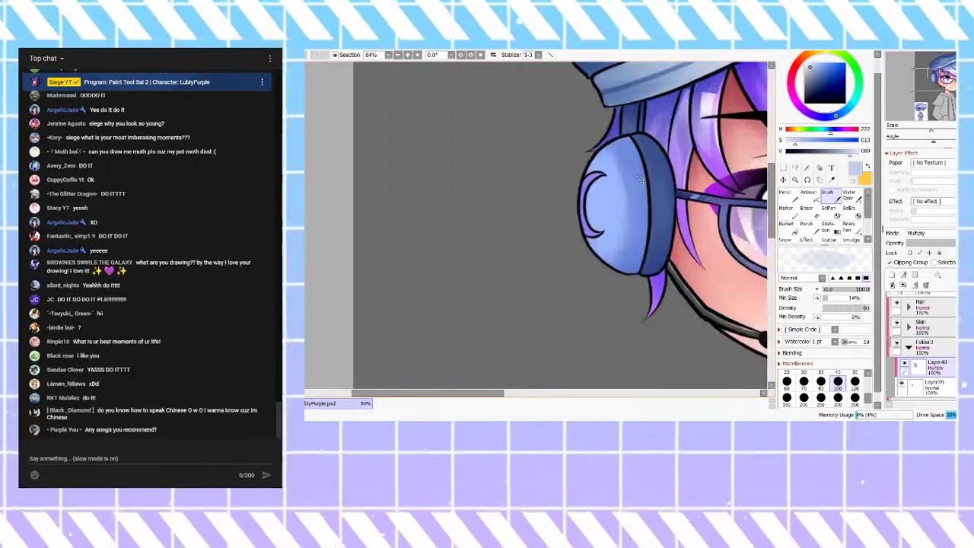
Step: Add an Overlay layer above Layer40 with Clipping Group on and try pale blue Pencil highlights on the ear cup and headband
left_click(901, 274)
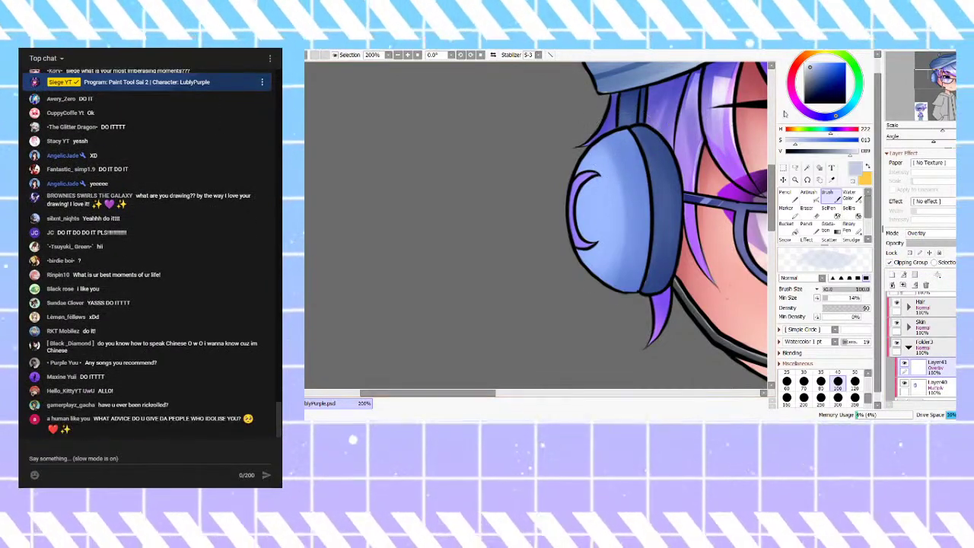
left_click(785, 192)
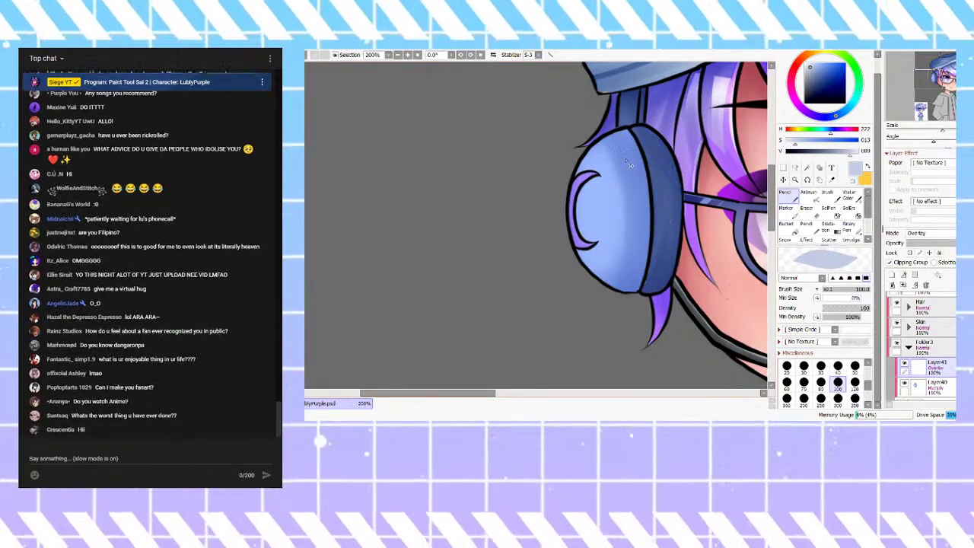
left_click_drag(626, 132, 649, 194)
key("ctrl+z")
mouse_move(618, 110)
left_mouse_down()
mouse_move(594, 126)
mouse_move(643, 95)
mouse_move(598, 114)
mouse_move(627, 81)
left_mouse_up()
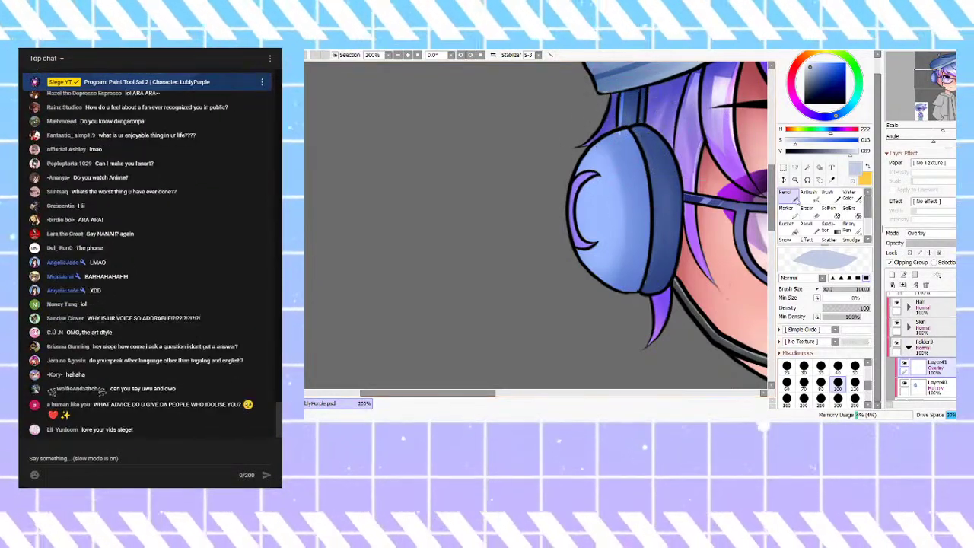
left_click(807, 208)
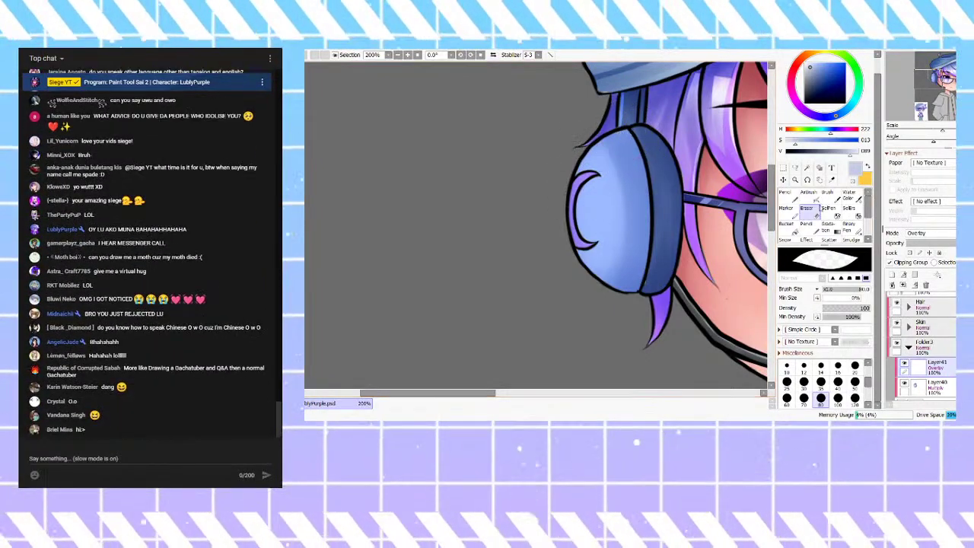
key("n")
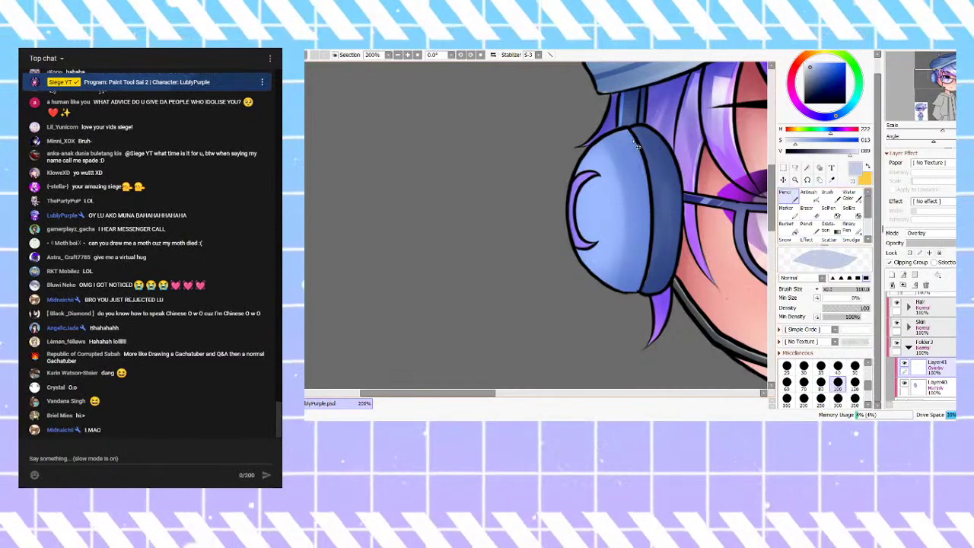
Step: Draw thin pale blue highlights along the edges of the ear cup's face and inner rim with the size 100 Pencil
left_click_drag(626, 131, 644, 164)
key("ctrl+z")
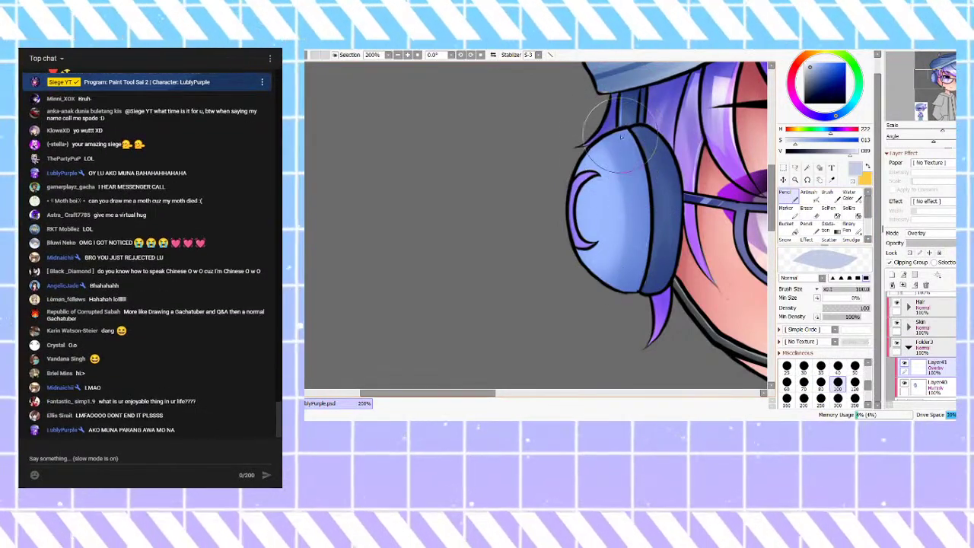
left_click_drag(626, 129, 635, 257)
key("ctrl+z")
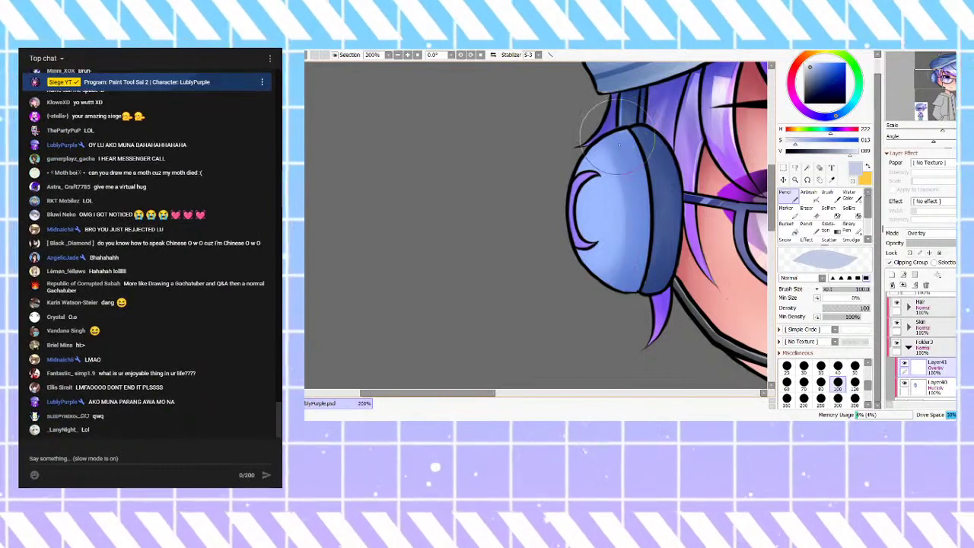
mouse_move(640, 290)
left_mouse_down()
mouse_move(590, 183)
mouse_move(635, 201)
mouse_move(650, 223)
mouse_move(633, 283)
mouse_move(651, 242)
mouse_move(648, 260)
mouse_move(604, 291)
mouse_move(648, 279)
mouse_move(646, 265)
mouse_move(638, 292)
mouse_move(647, 257)
mouse_move(611, 292)
mouse_move(653, 251)
mouse_move(645, 276)
mouse_move(628, 280)
mouse_move(643, 280)
mouse_move(634, 290)
mouse_move(656, 195)
mouse_move(630, 129)
mouse_move(647, 176)
mouse_move(649, 216)
mouse_move(643, 166)
mouse_move(648, 222)
mouse_move(657, 188)
mouse_move(648, 173)
mouse_move(640, 284)
mouse_move(643, 245)
mouse_move(643, 274)
mouse_move(631, 292)
mouse_move(624, 283)
mouse_move(635, 289)
mouse_move(611, 291)
mouse_move(608, 267)
mouse_move(637, 249)
left_mouse_up()
mouse_move(659, 134)
left_mouse_down()
mouse_move(681, 187)
mouse_move(671, 233)
mouse_move(676, 169)
mouse_move(663, 138)
mouse_move(680, 181)
mouse_move(645, 309)
mouse_move(689, 185)
mouse_move(668, 156)
mouse_move(666, 131)
mouse_move(638, 321)
mouse_move(674, 193)
mouse_move(671, 160)
mouse_move(683, 196)
mouse_move(654, 286)
mouse_move(689, 182)
mouse_move(679, 186)
mouse_move(669, 153)
mouse_move(655, 312)
mouse_move(681, 218)
mouse_move(678, 263)
mouse_move(651, 266)
left_mouse_up()
Step: Add fine Pencil highlights to the headband strip and along the outer edge of the ear cup's rim
scroll(653, 261, "down", 2)
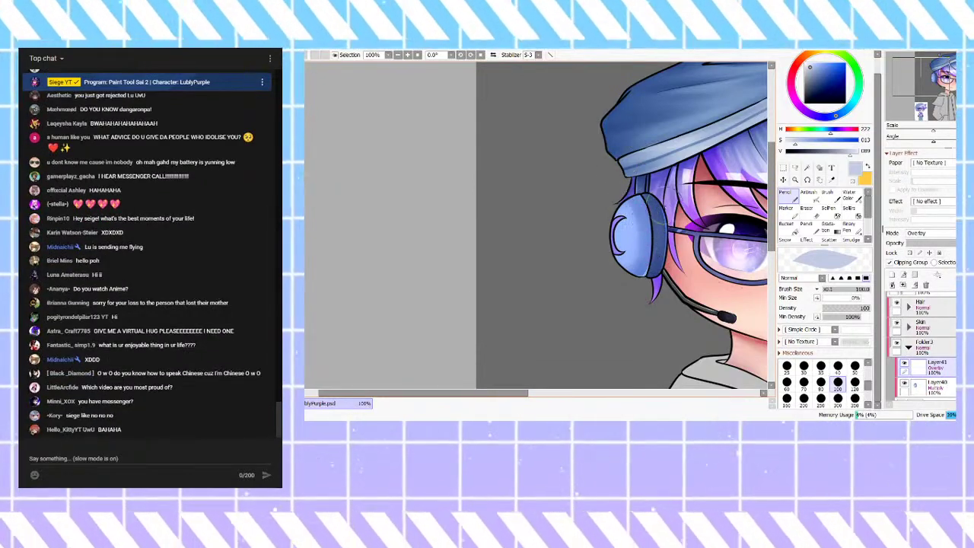
scroll(661, 220, "up", 3)
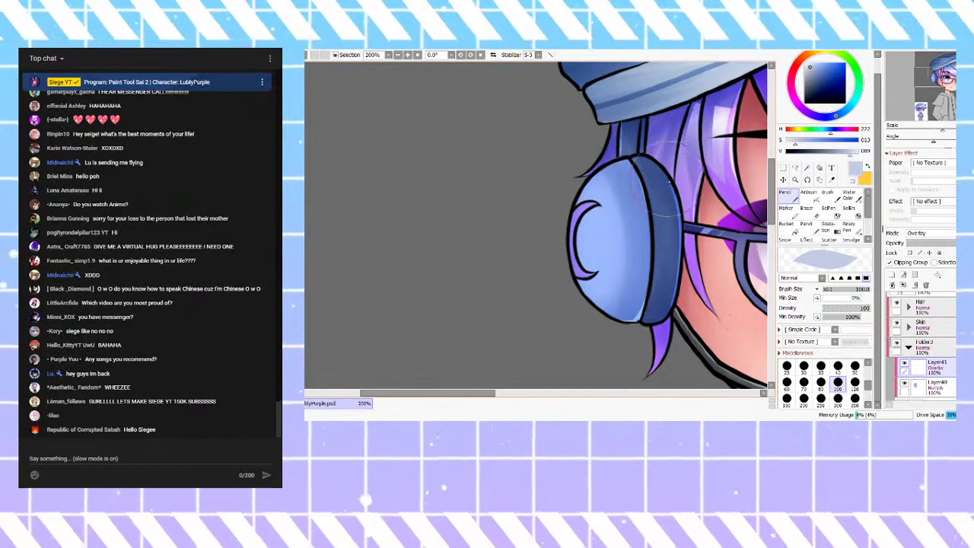
scroll(615, 87, "up", 1)
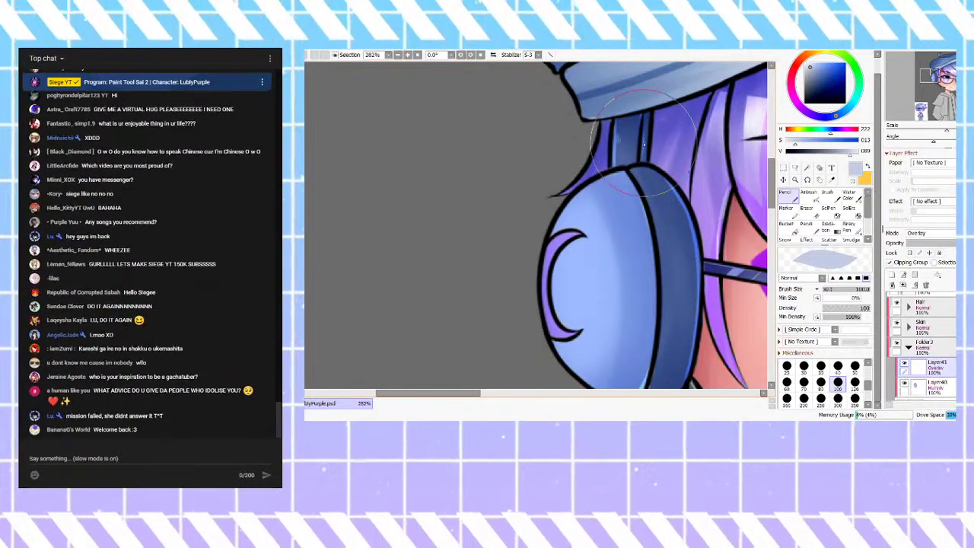
scroll(649, 169, "down", 5)
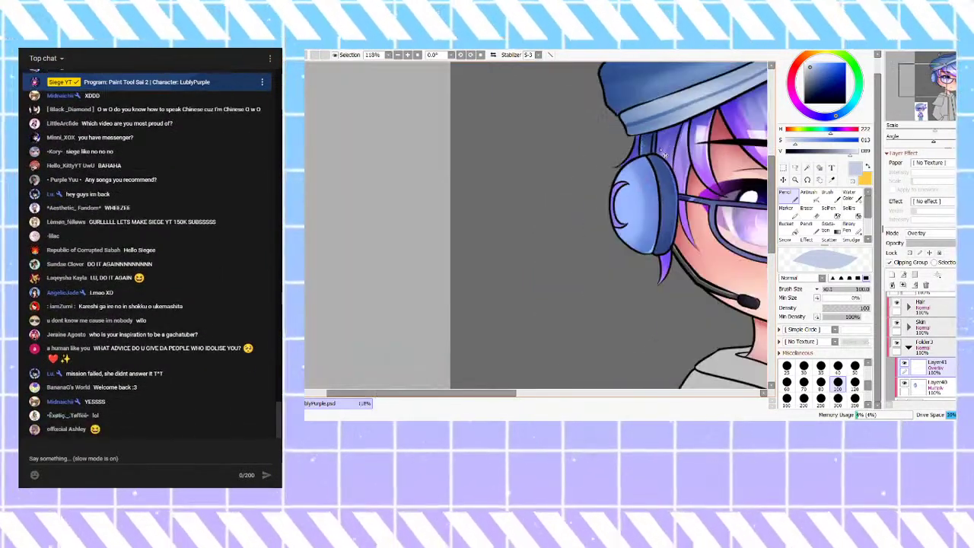
scroll(647, 169, "up", 4)
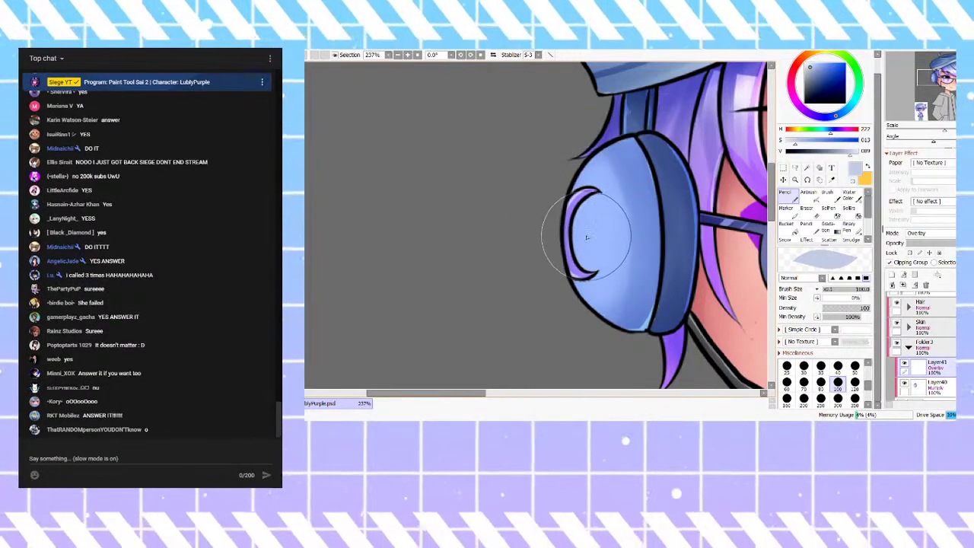
scroll(600, 203, "down", 5)
scroll(625, 207, "up", 5)
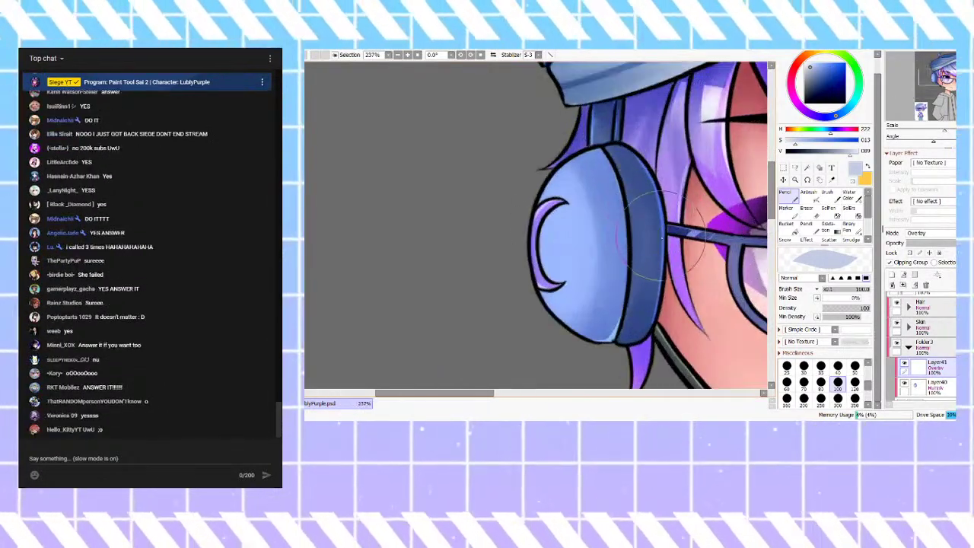
left_click_drag(661, 227, 660, 245)
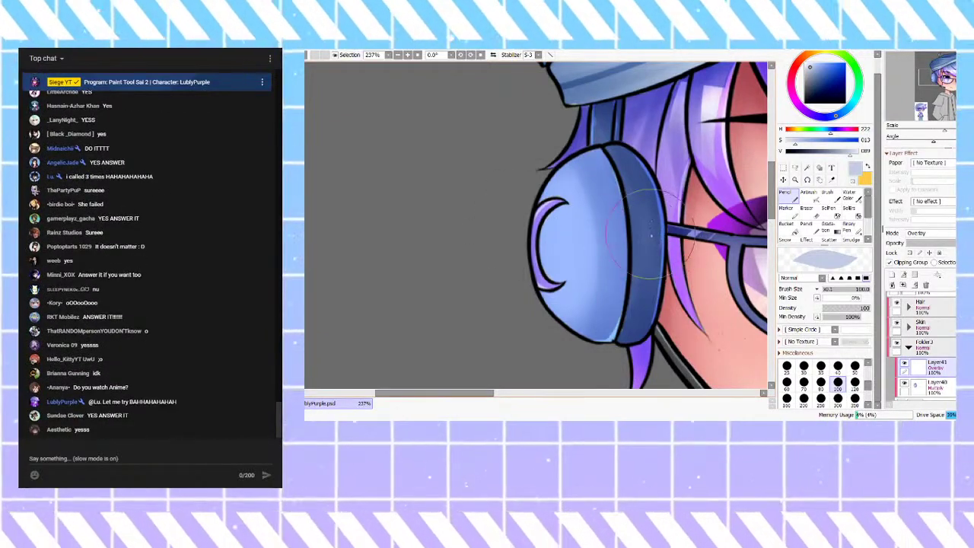
Step: Add a Multiply layer above Layer41 with Clipping Group on, and select the Airbrush with a blue of saturation 31 and value 66
scroll(652, 249, "down", 6)
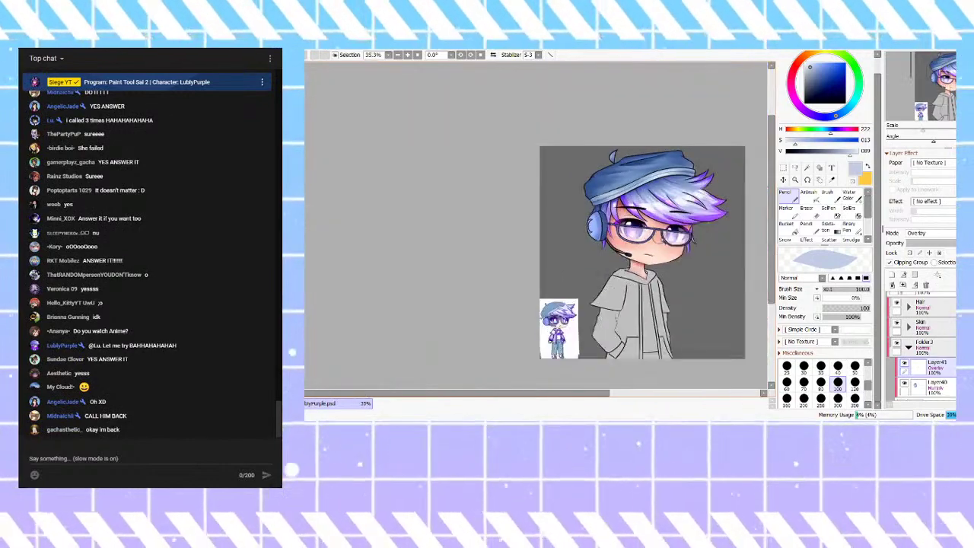
scroll(679, 240, "up", 4)
scroll(652, 186, "down", 4)
scroll(678, 198, "up", 3)
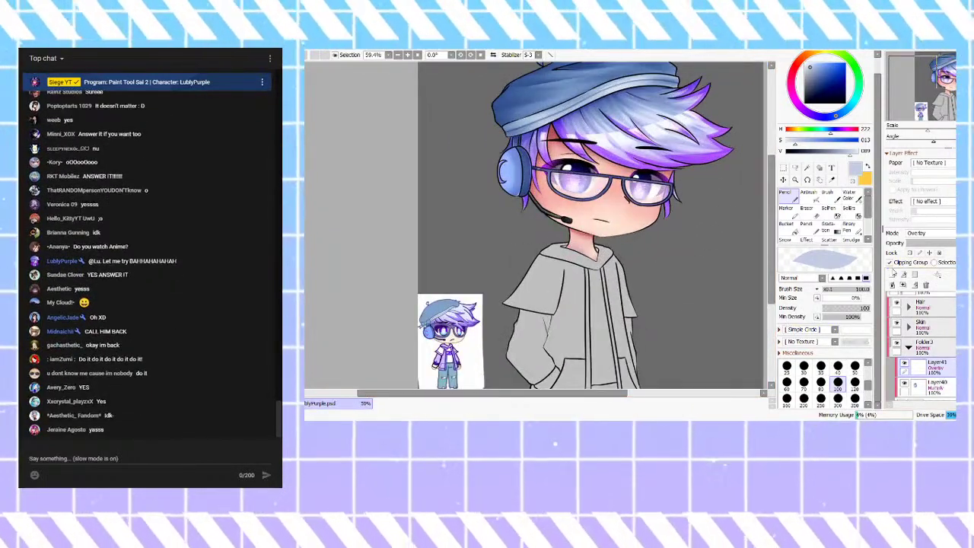
left_click(892, 274)
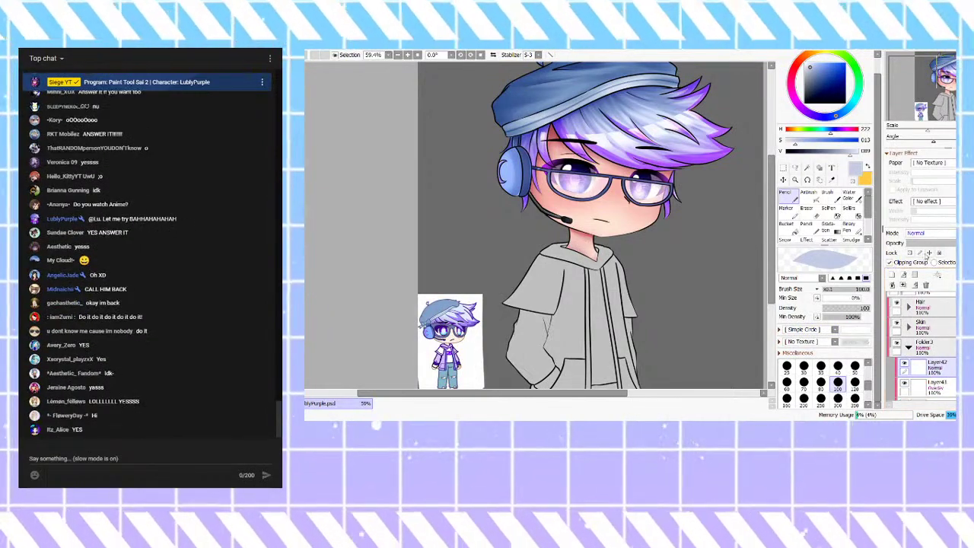
left_click(819, 77)
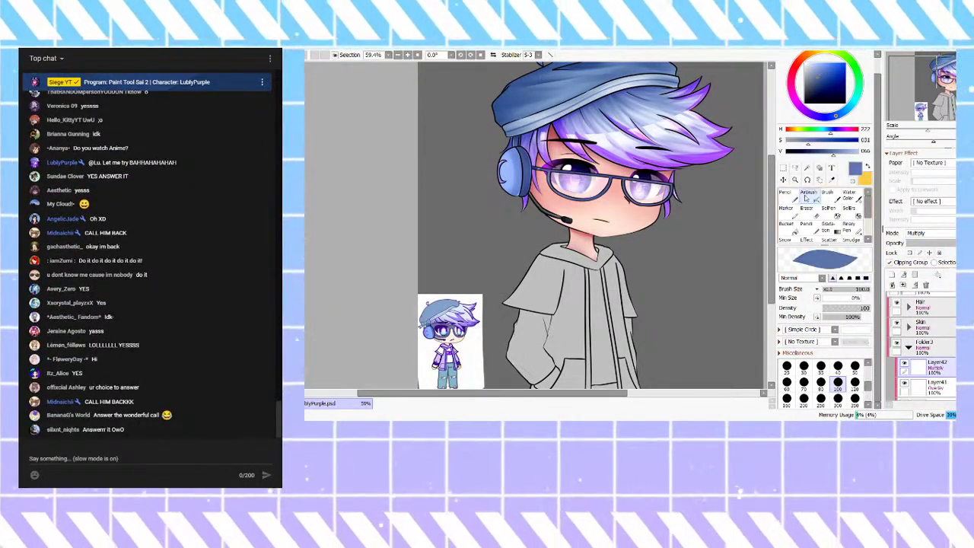
left_click(807, 194)
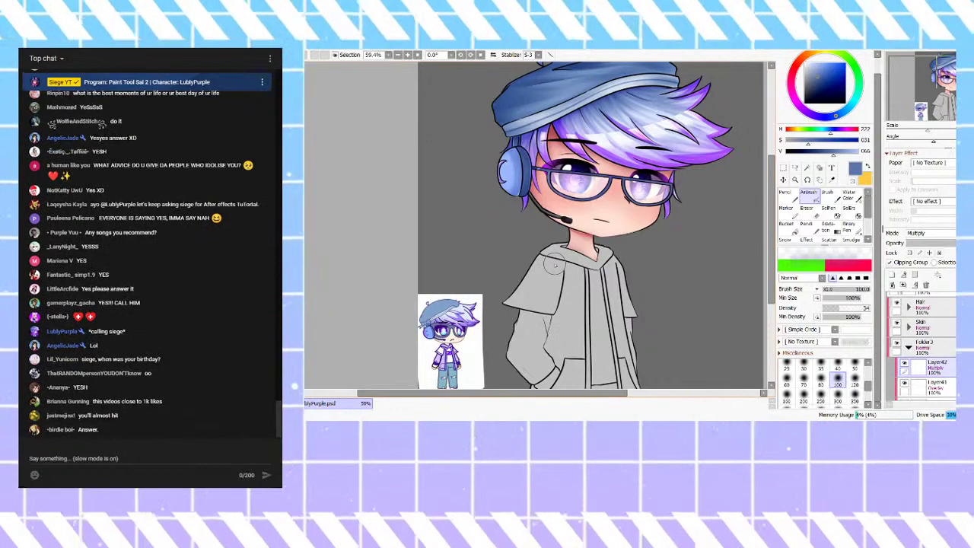
Step: Deepen the headphones' shading with the size 100 Airbrush and compare it with the rest of the character
scroll(596, 254, "up", 3)
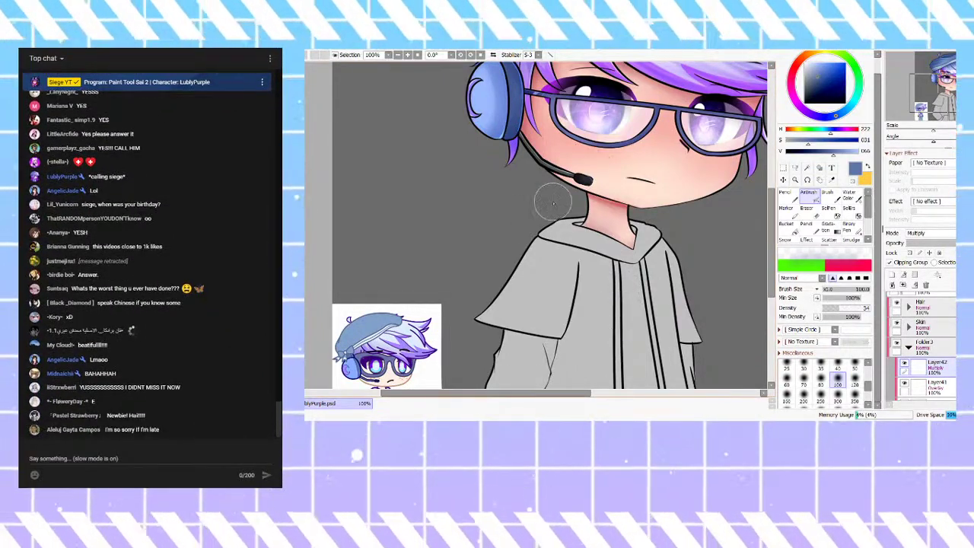
scroll(546, 212, "down", 3)
scroll(551, 203, "up", 1)
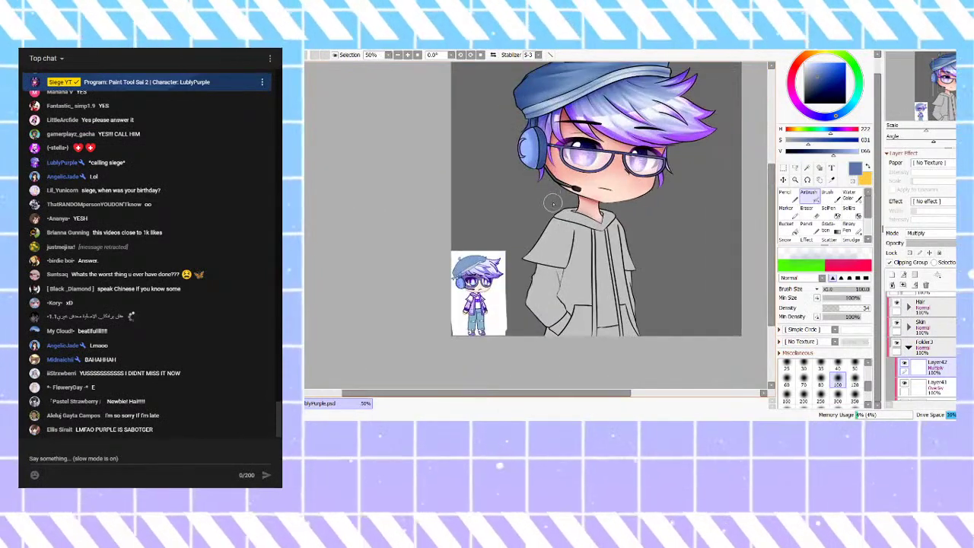
scroll(551, 202, "up", 2)
scroll(556, 171, "up", 2)
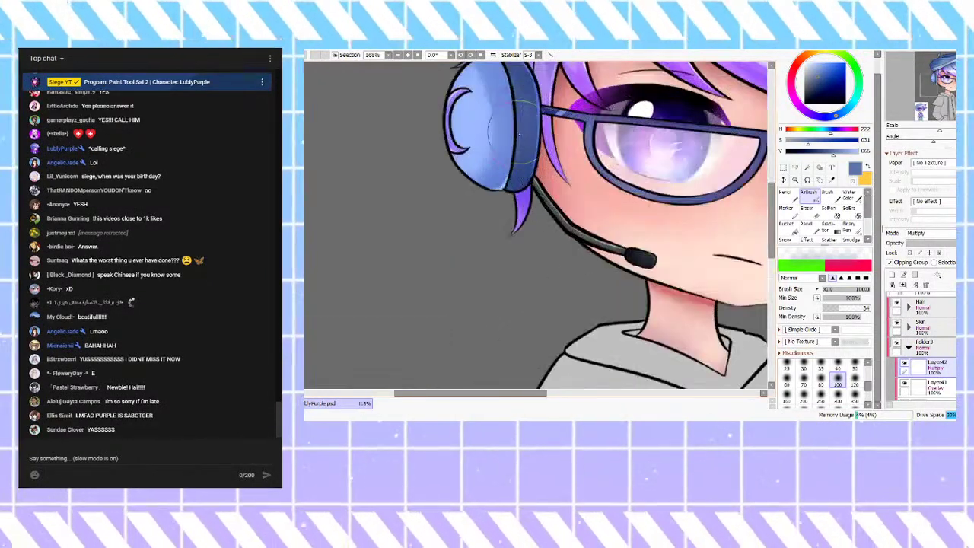
scroll(489, 232, "down", 1)
scroll(500, 272, "down", 1)
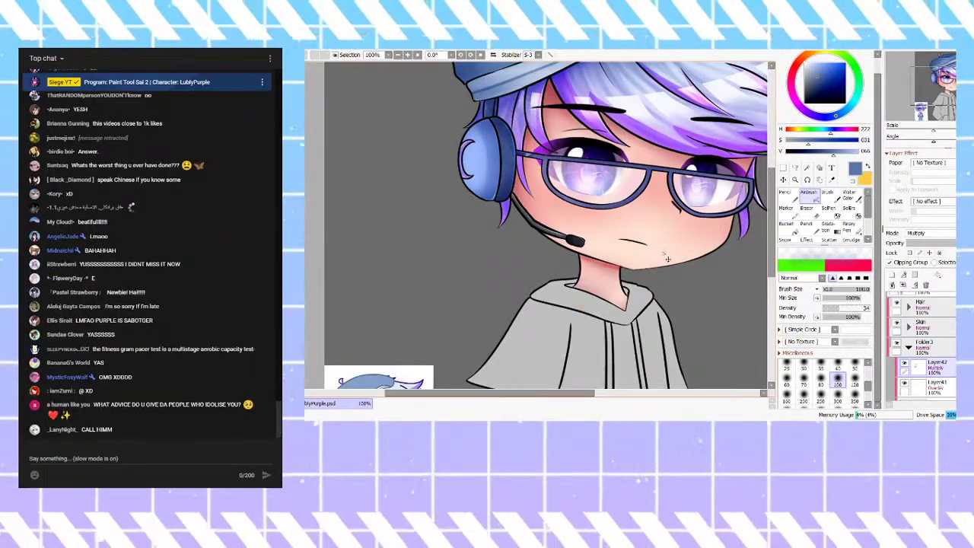
Step: Move the Multiply Layer42 below the Overlay Layer41, check the headphones against the whole character, and make Layer41 the active layer
left_click_drag(939, 368, 938, 392)
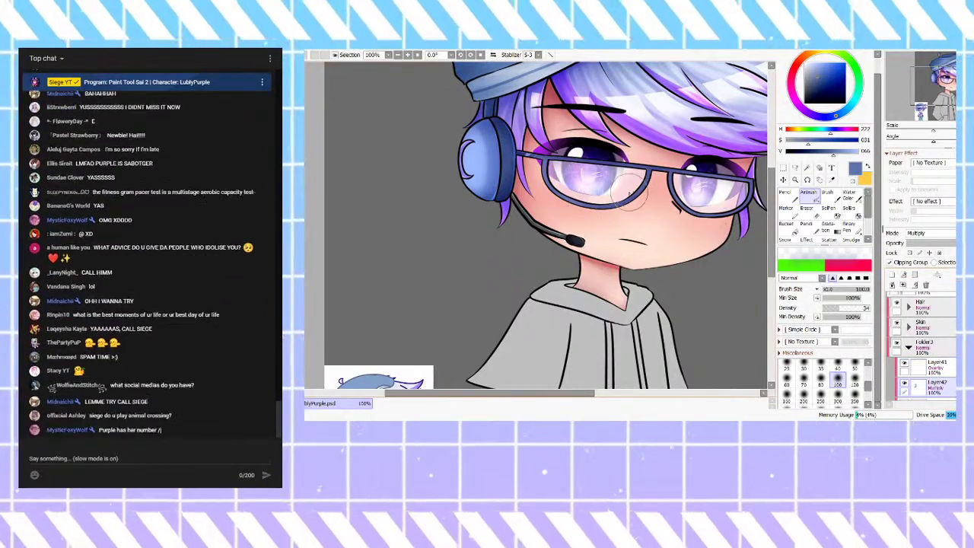
scroll(628, 195, "down", 5)
scroll(647, 194, "up", 5)
scroll(560, 210, "down", 4)
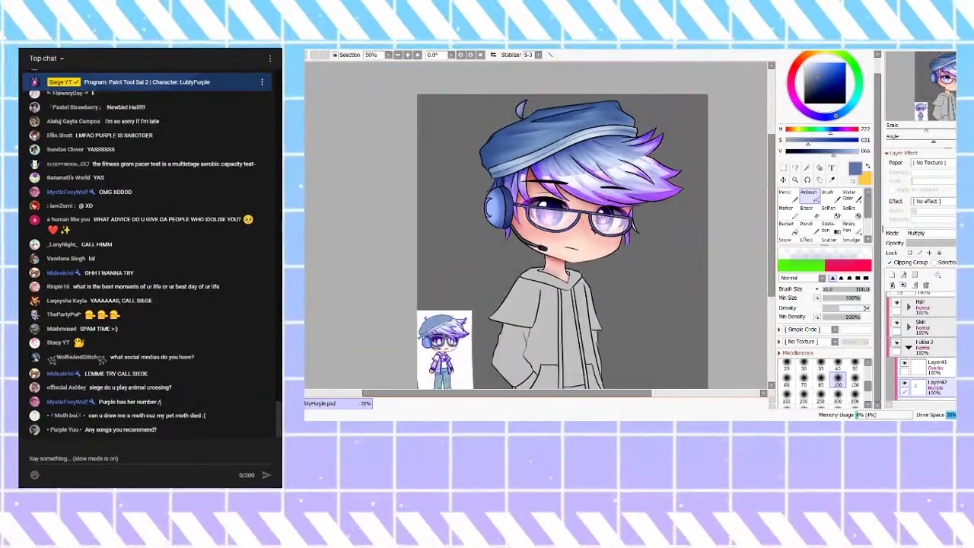
scroll(577, 195, "up", 2)
scroll(576, 195, "down", 1)
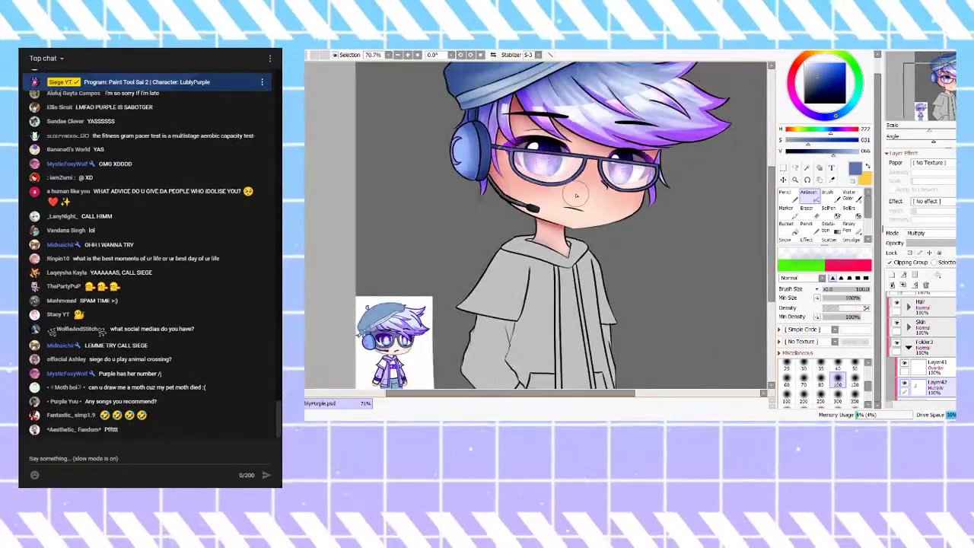
scroll(576, 195, "down", 1)
scroll(434, 309, "up", 3)
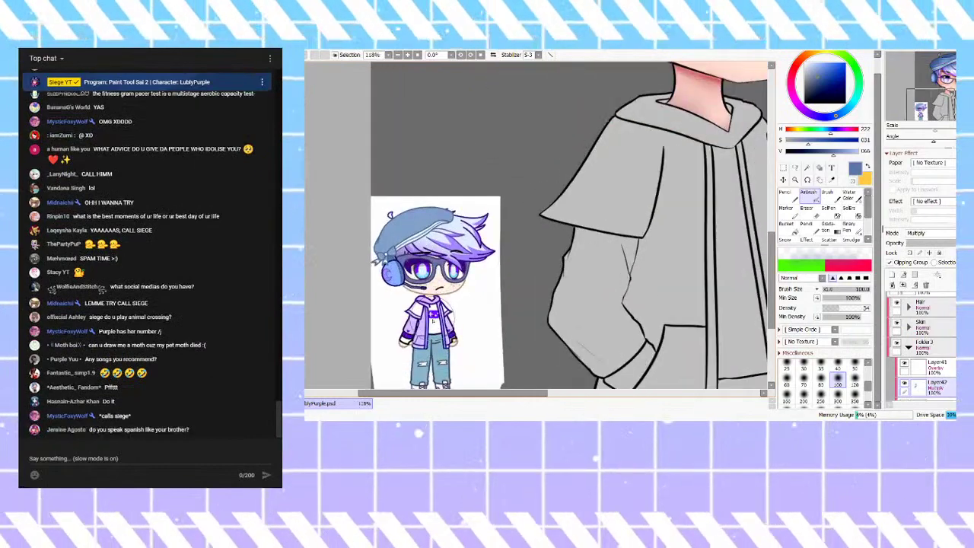
scroll(609, 236, "down", 2)
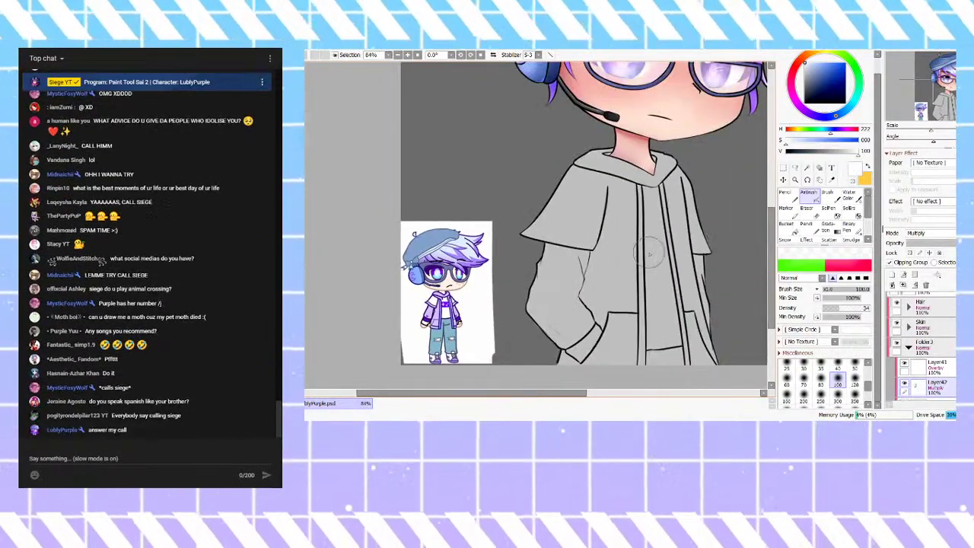
left_click(952, 370)
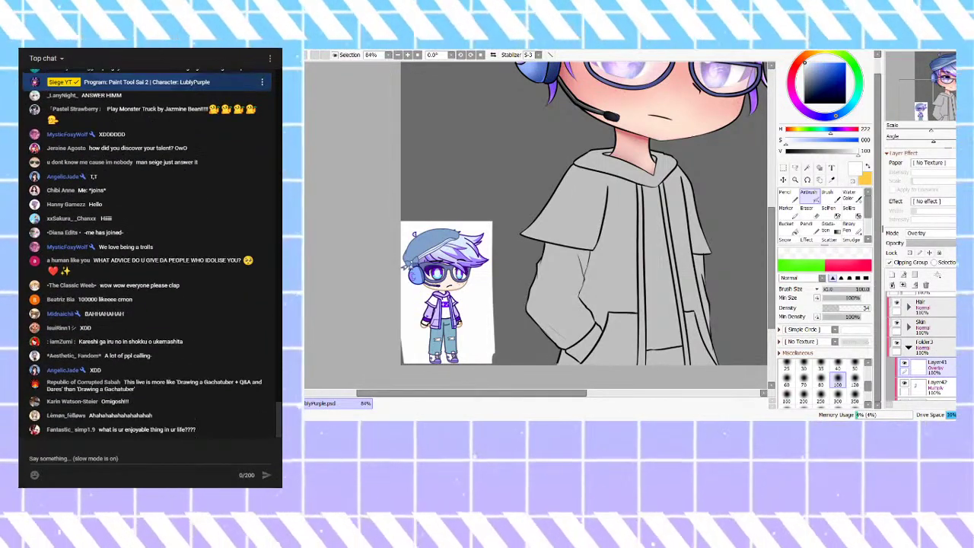
Step: Compare the grey hoodie with the reference picture and sample light purple with hue 261, saturation 25 and value 100
scroll(591, 229, "down", 4)
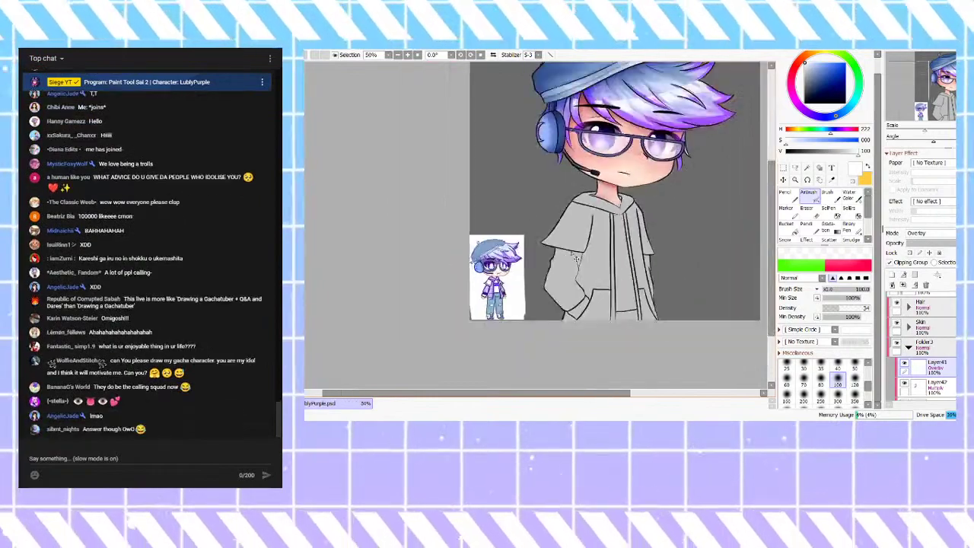
scroll(597, 237, "up", 2)
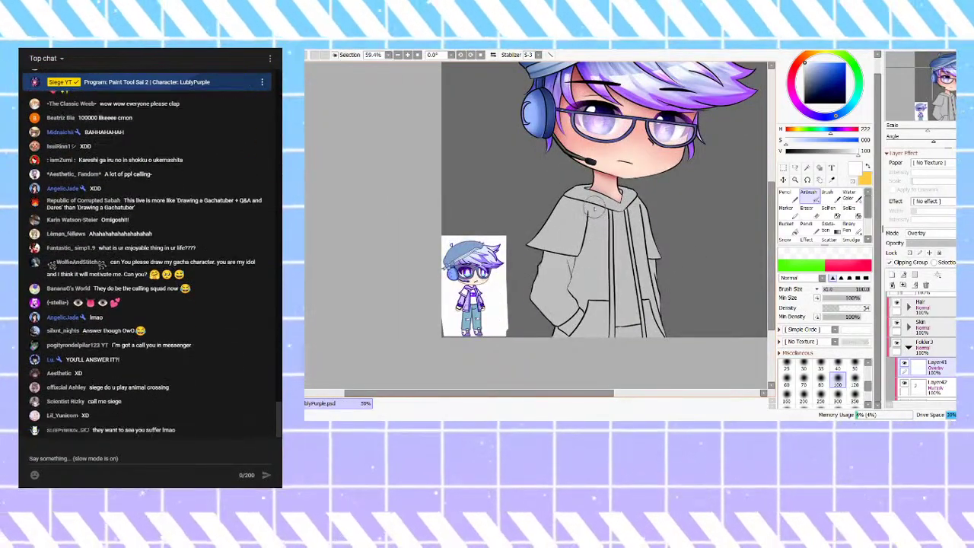
scroll(586, 208, "up", 4)
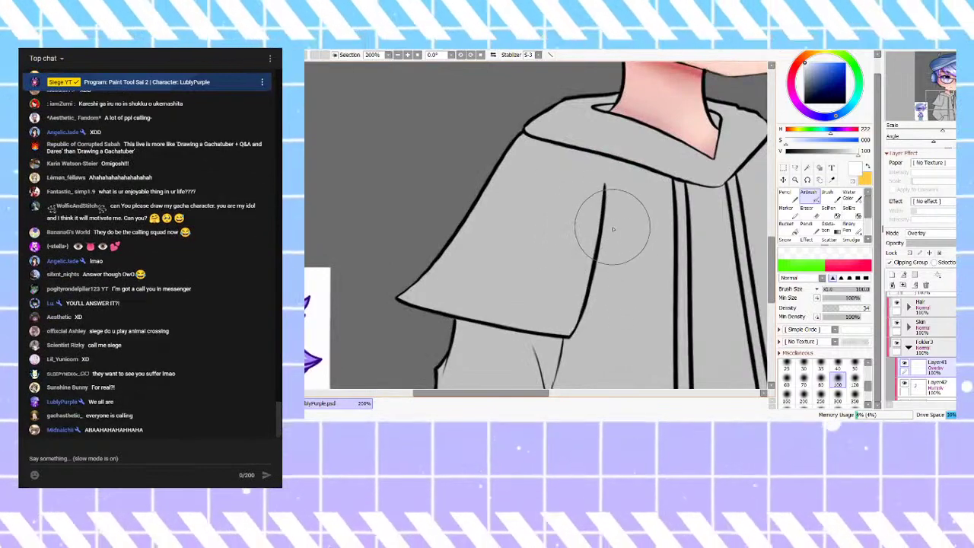
scroll(597, 211, "down", 4)
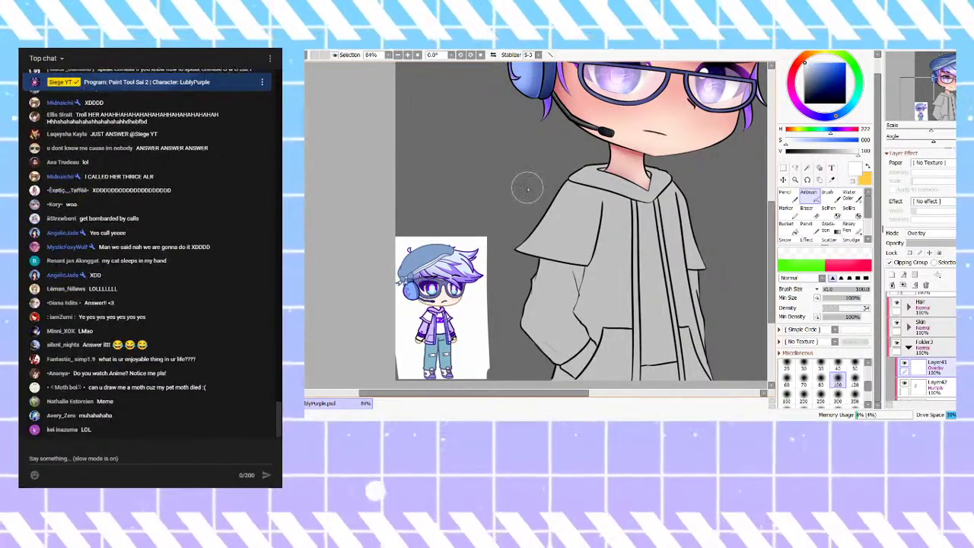
scroll(548, 251, "down", 2)
scroll(537, 277, "up", 3)
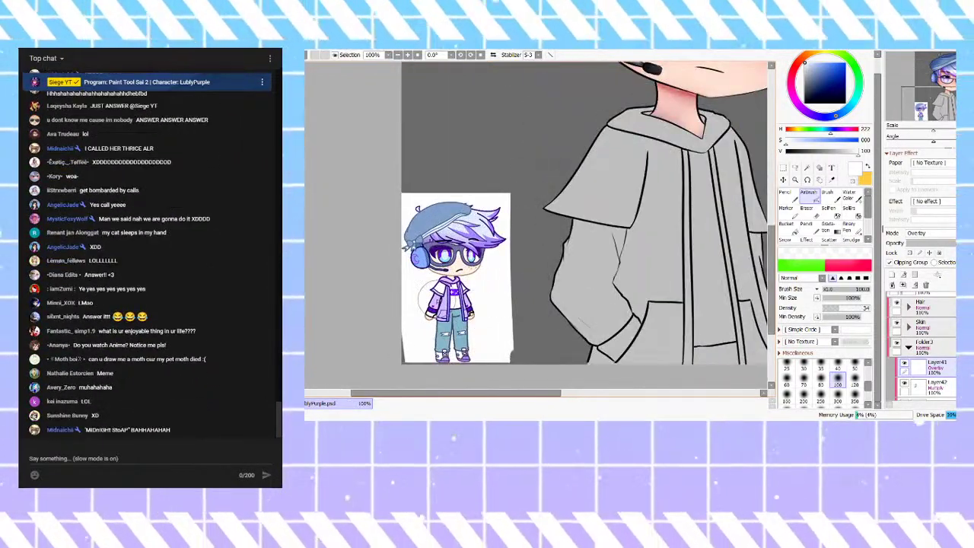
scroll(559, 250, "down", 3)
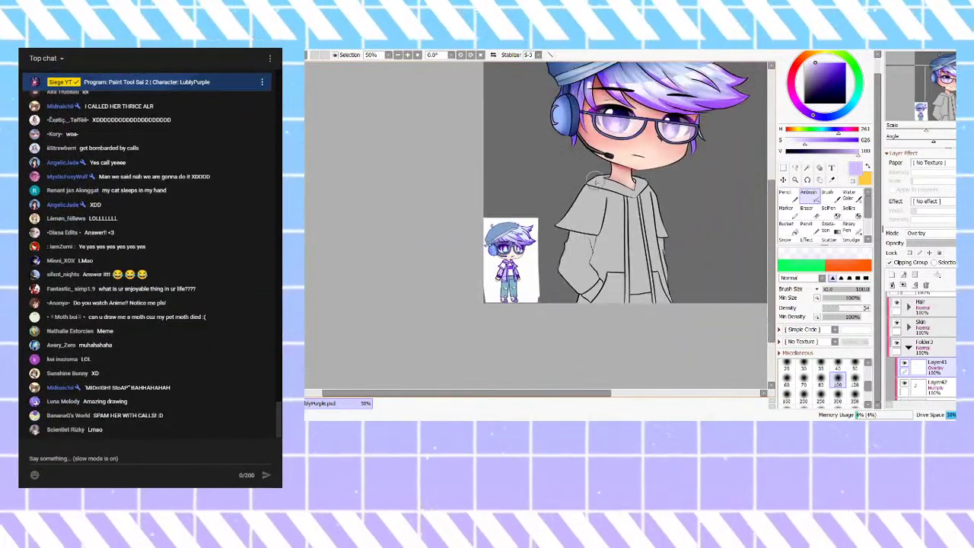
scroll(597, 218, "up", 6)
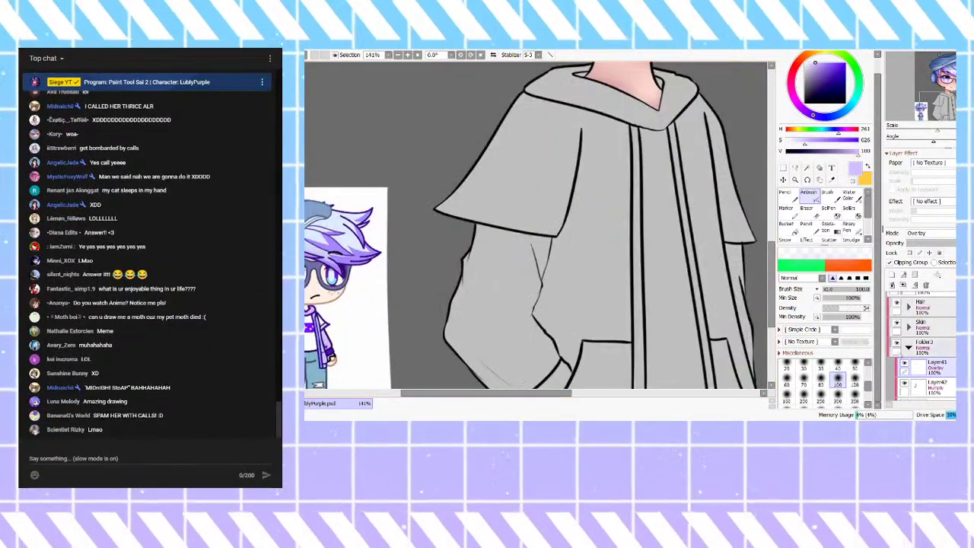
Step: Collapse Folder3 and rename it Headphones
left_click(910, 347)
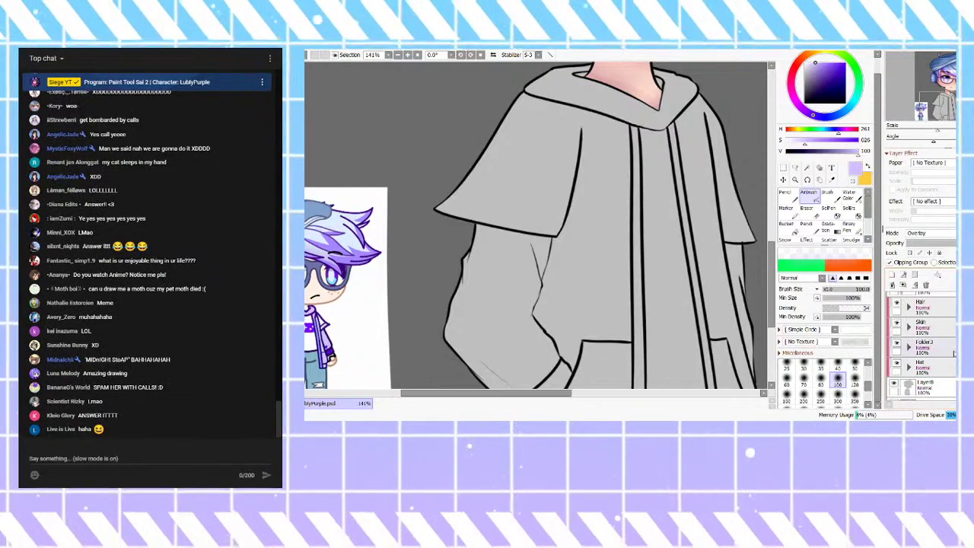
left_click(908, 346)
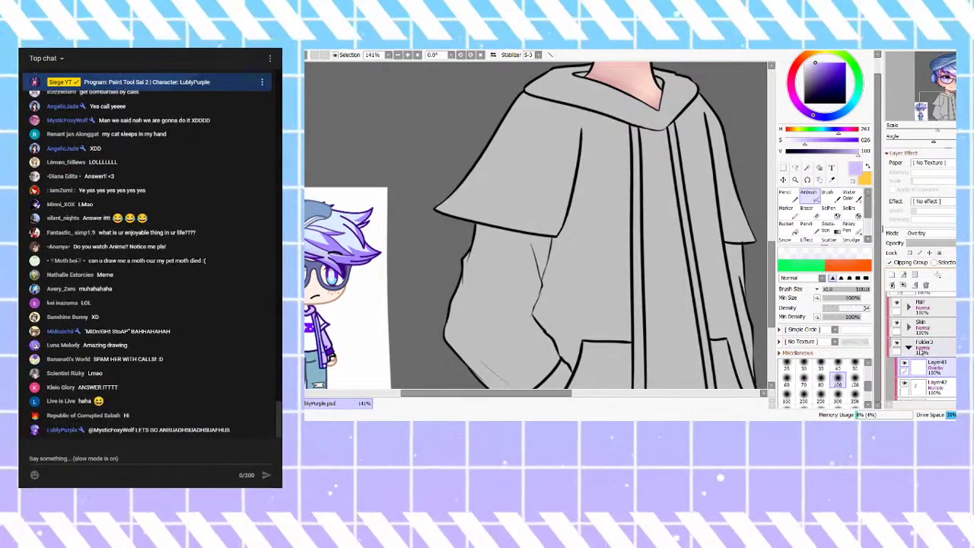
left_click(909, 346)
left_click(930, 349)
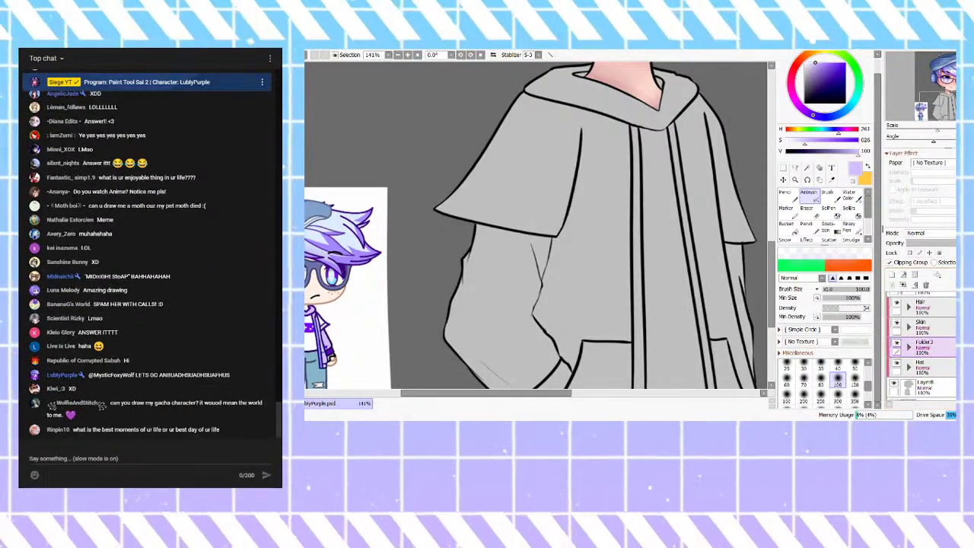
key("Return")
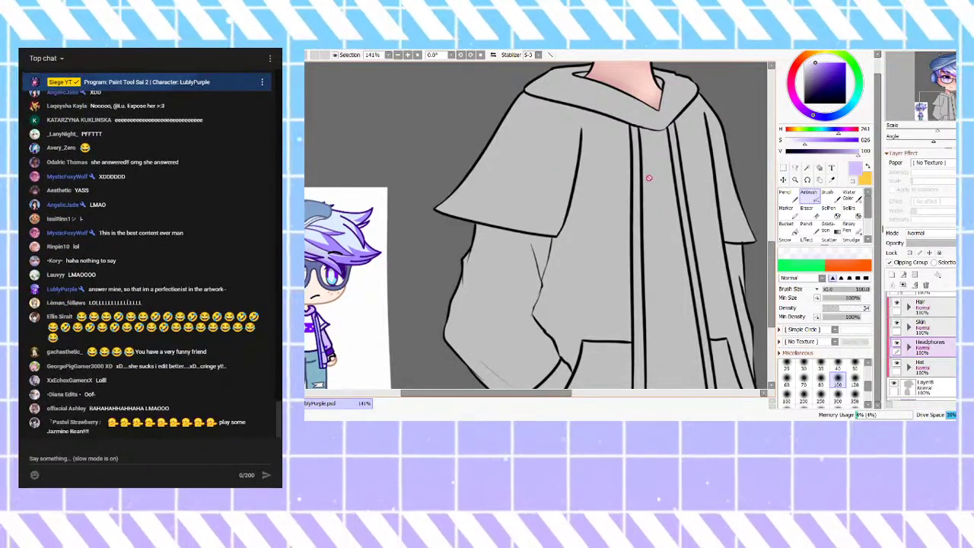
Step: Add a new layer for the hoodie colour and place it between the Skin and Headphones folders
scroll(675, 274, "down", 1)
scroll(677, 273, "down", 3)
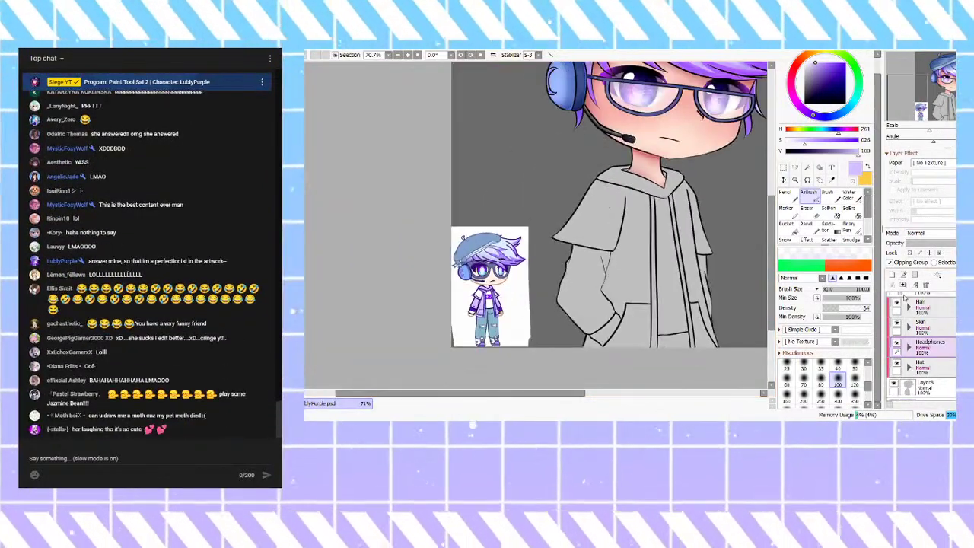
left_click(921, 328)
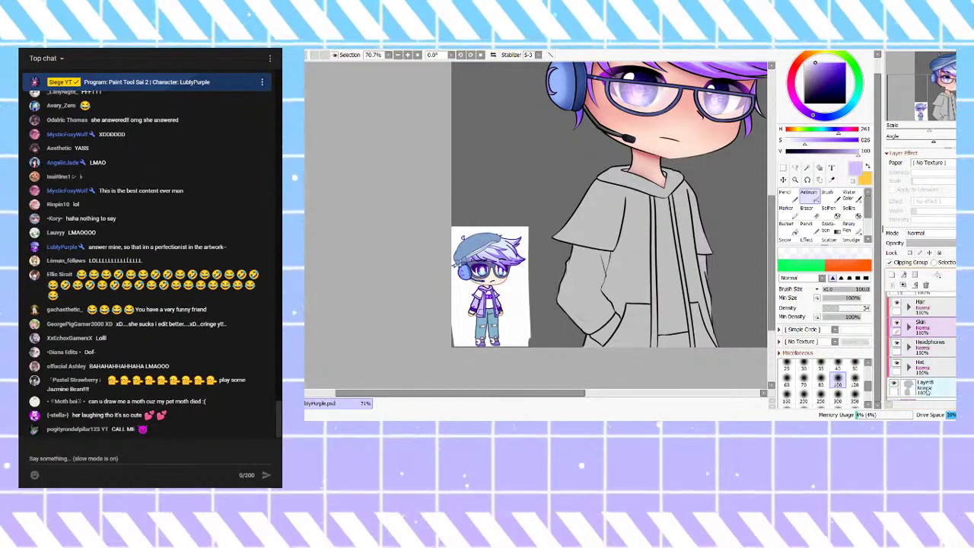
left_click(926, 390)
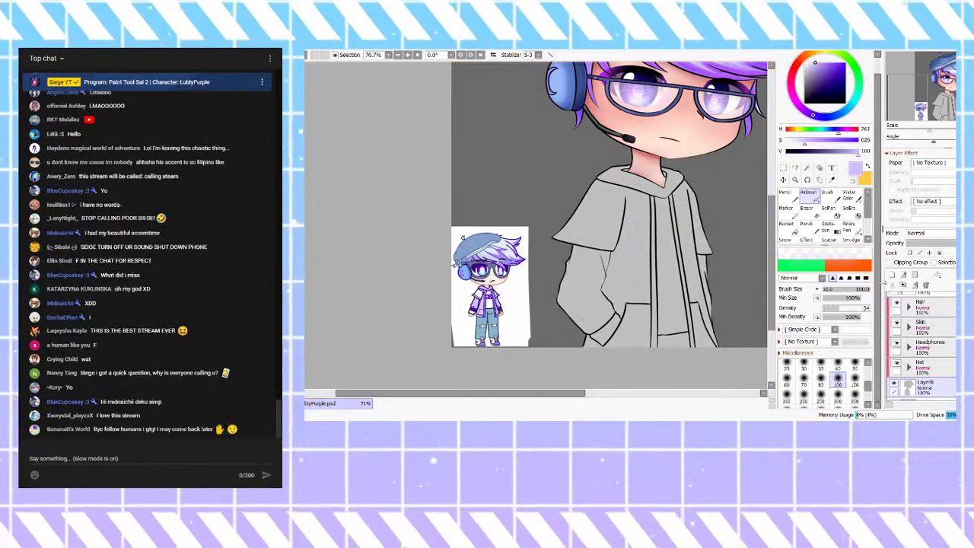
left_click(925, 366)
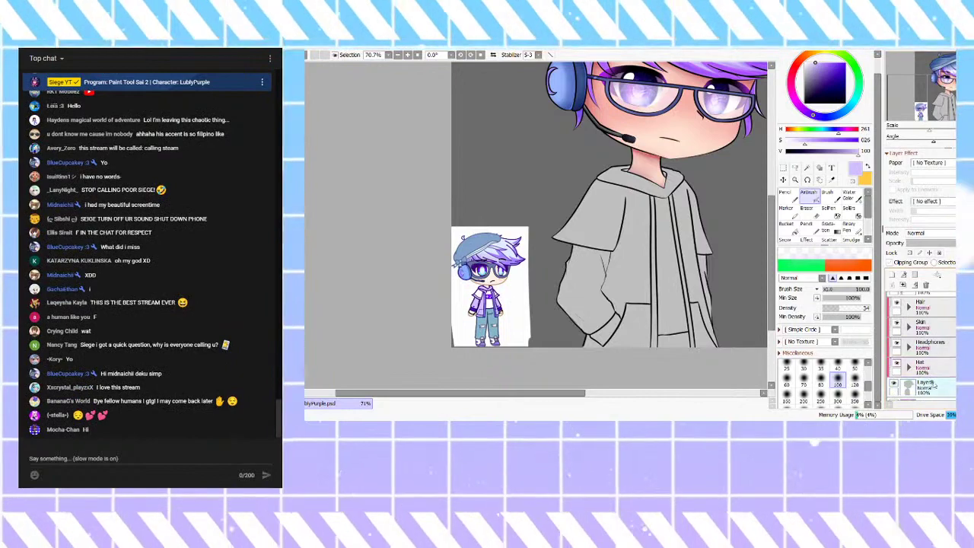
left_click(932, 386)
left_click(893, 275)
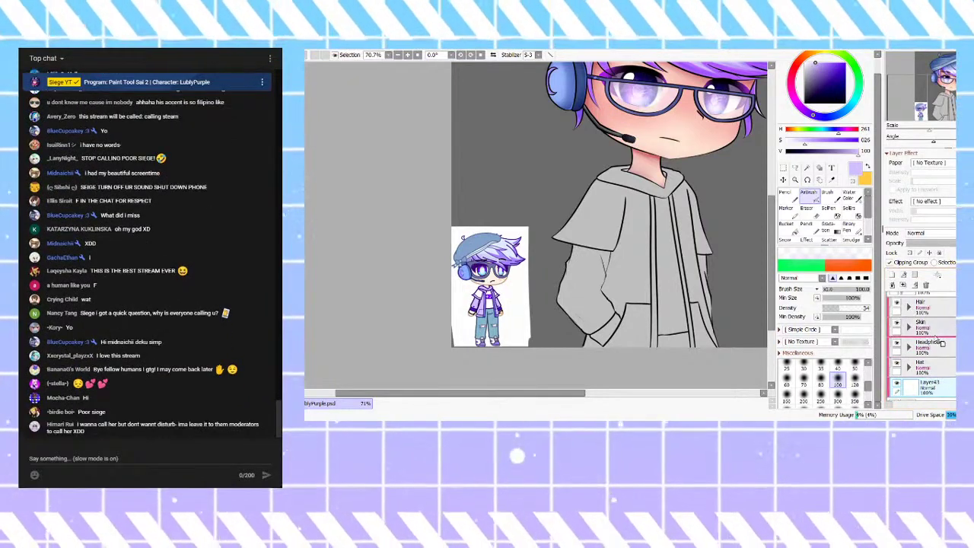
left_click_drag(943, 344, 935, 346)
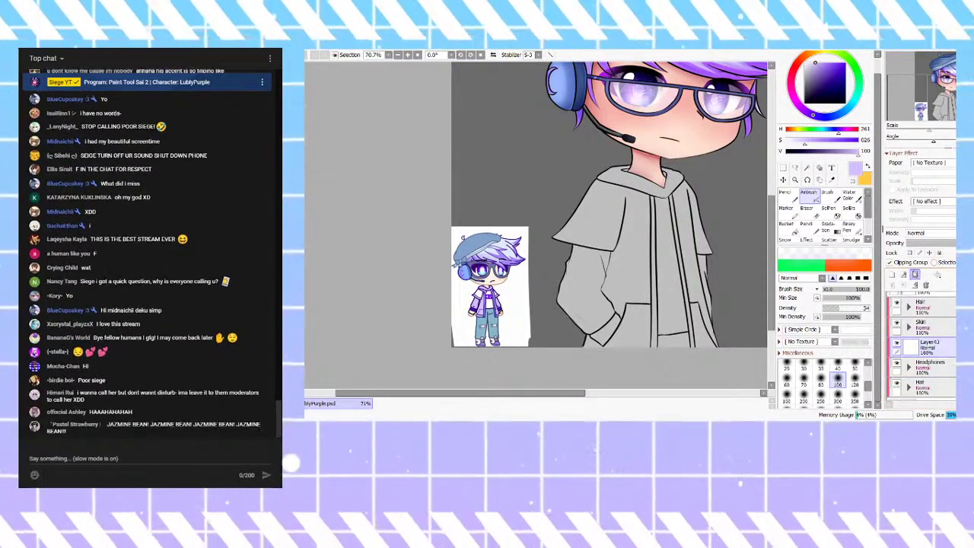
Step: Put Layer43 into a new folder above Headphones and turn off the layer's Clipping Group
left_click(915, 274)
left_click(925, 366)
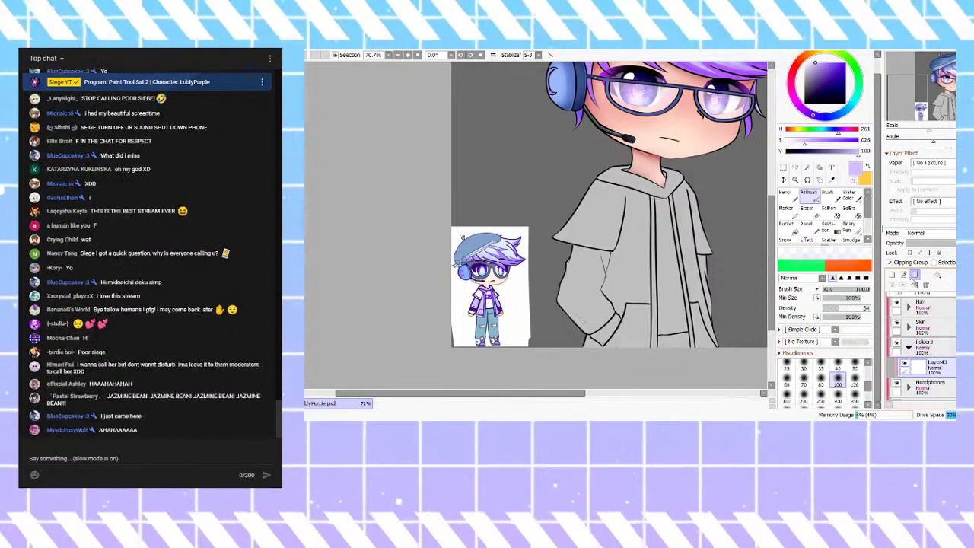
left_click(909, 347)
left_click(909, 347)
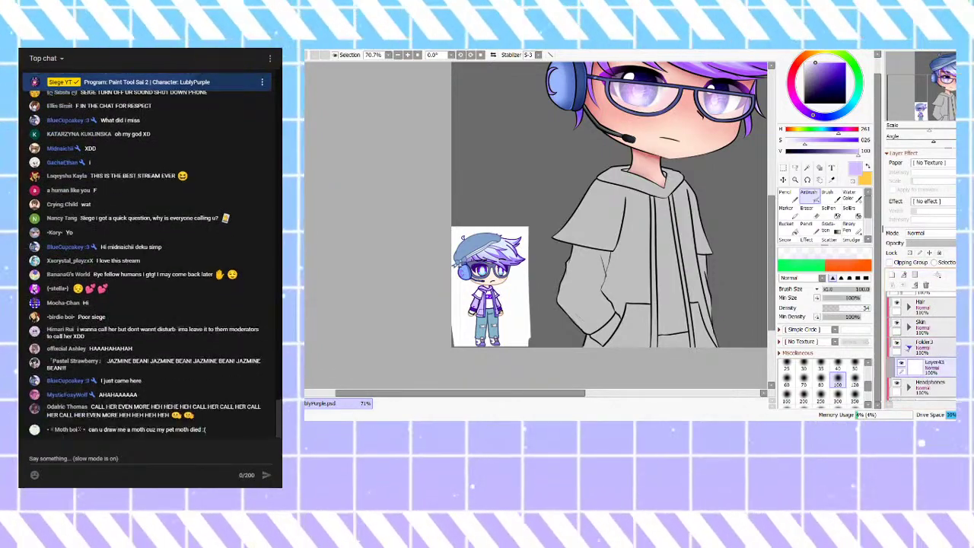
Step: Study the reference's jacket, select the line art on Layer5 with the size 100 Pencil, and sample black from the sleeve seam
scroll(526, 285, "up", 4)
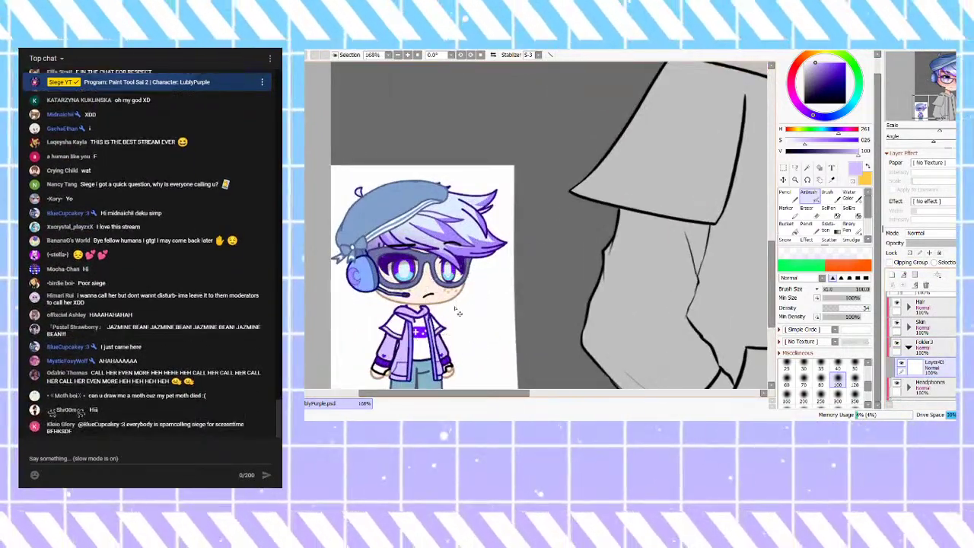
scroll(447, 316, "down", 2)
scroll(429, 318, "up", 5)
scroll(430, 318, "down", 3)
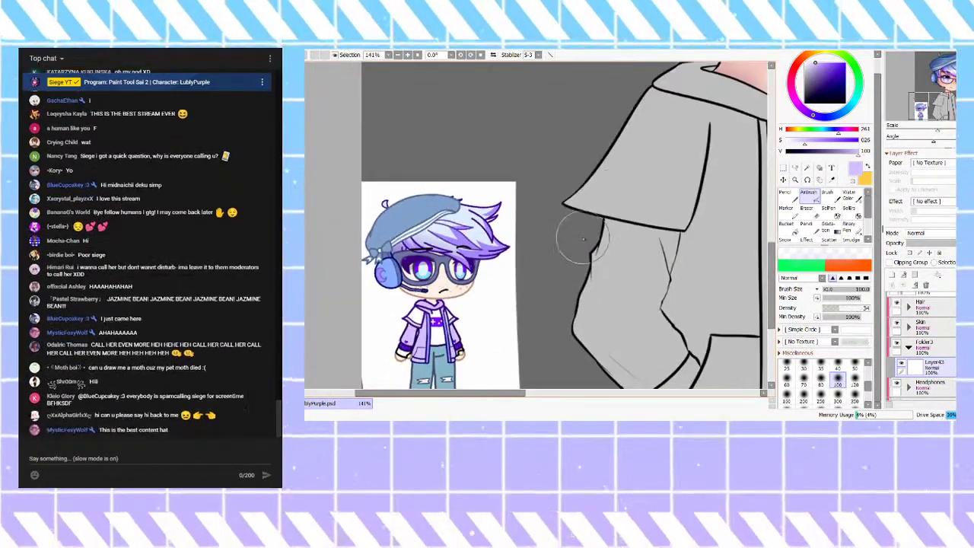
scroll(591, 222, "down", 2)
scroll(681, 143, "up", 4)
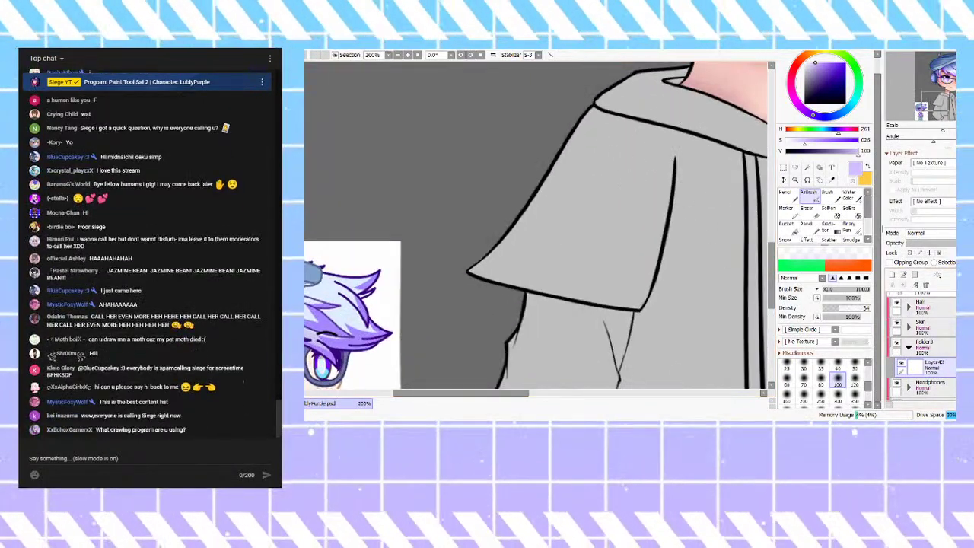
scroll(919, 342, "up", 5)
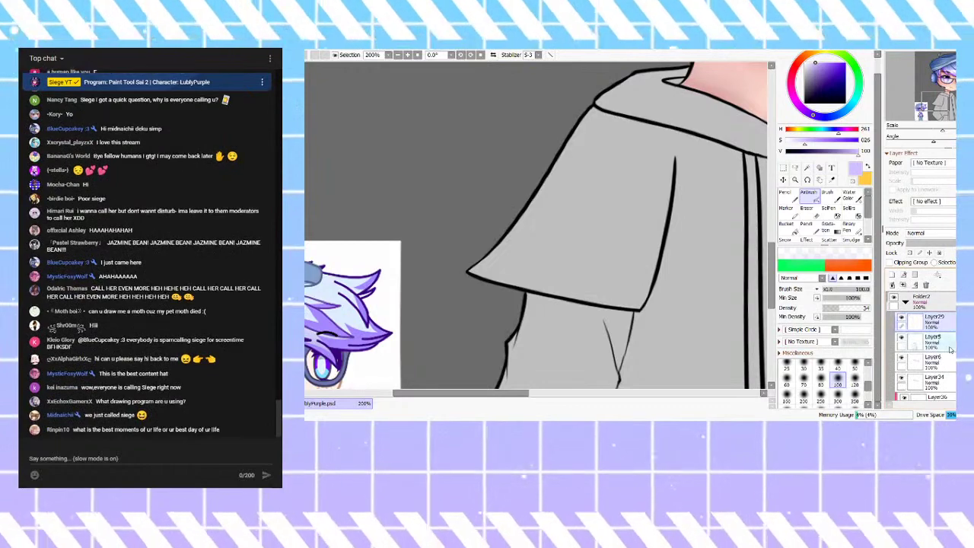
left_click(782, 199)
scroll(687, 144, "up", 5)
left_click_drag(644, 101, 661, 190)
key("ctrl+z")
right_click(659, 194)
left_click_drag(653, 112, 661, 213)
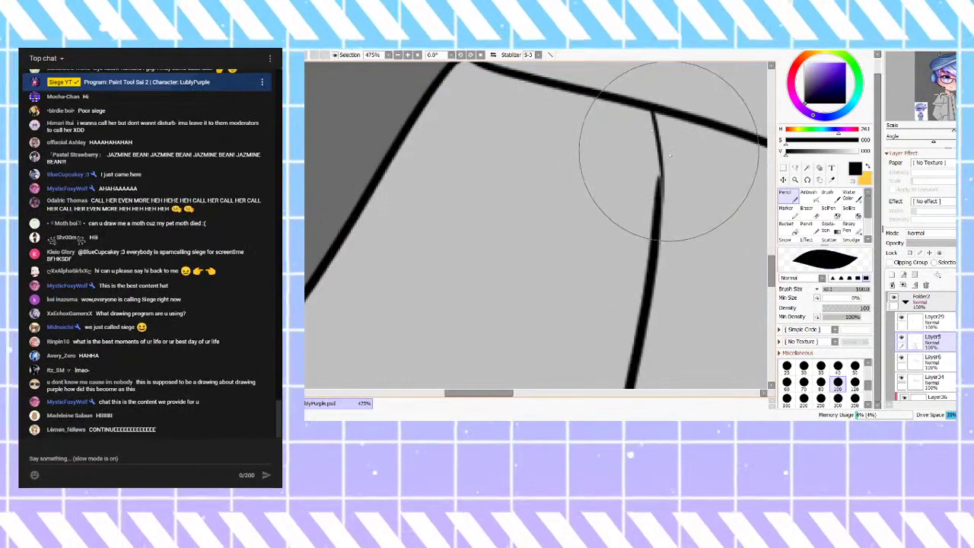
key("ctrl+z")
mouse_move(649, 106)
left_mouse_down()
mouse_move(660, 204)
mouse_move(657, 169)
mouse_move(659, 189)
left_mouse_up()
key("ctrl+z")
key("ctrl+z")
Step: Extend the short sleeve's inner seam line up to the hood's edge with overlapping black Pencil strokes
left_click_drag(650, 112, 659, 199)
left_click_drag(647, 113, 659, 199)
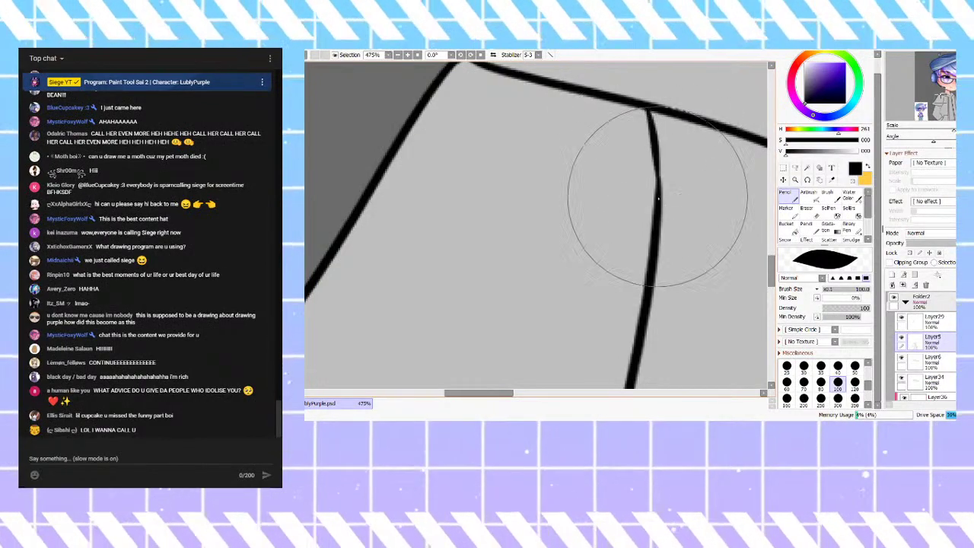
left_click_drag(649, 113, 657, 193)
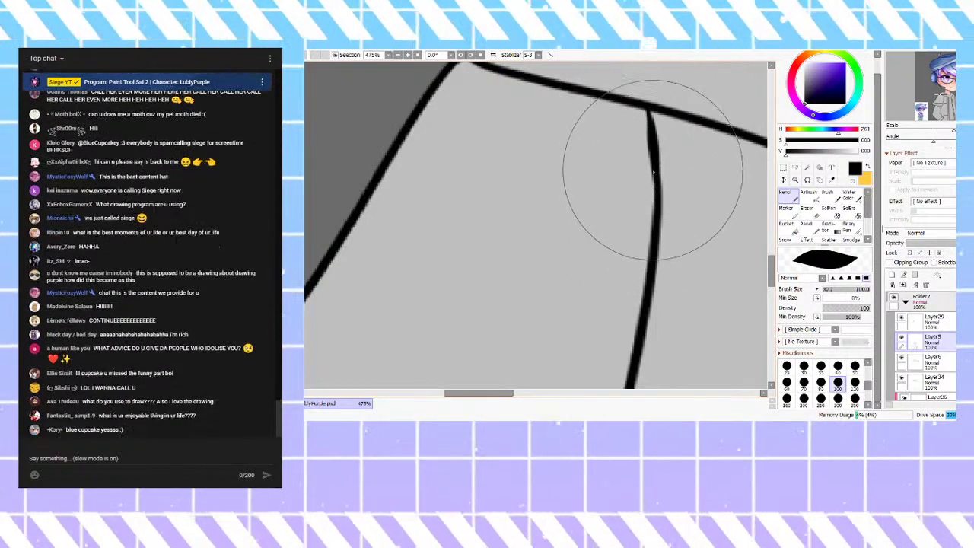
scroll(646, 135, "down", 3)
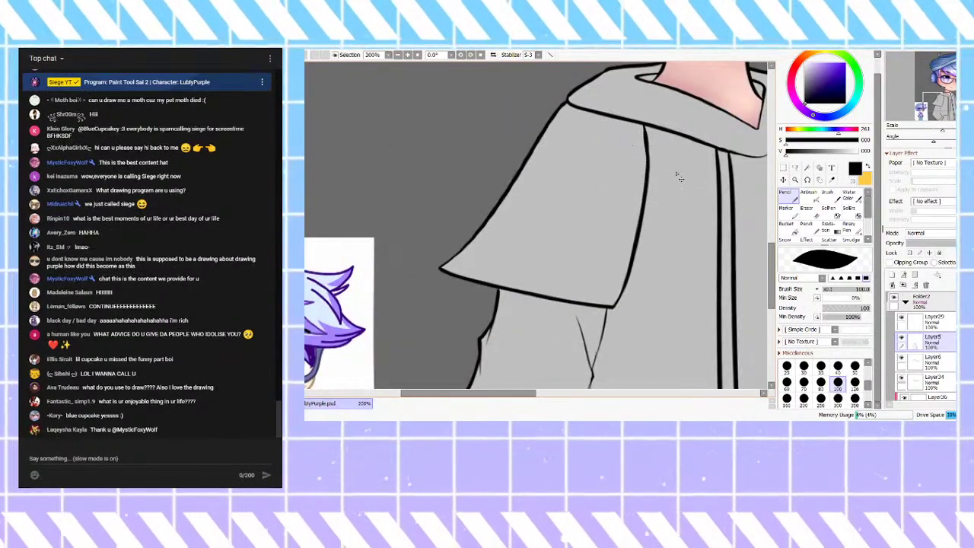
scroll(624, 131, "up", 3)
scroll(649, 150, "down", 5)
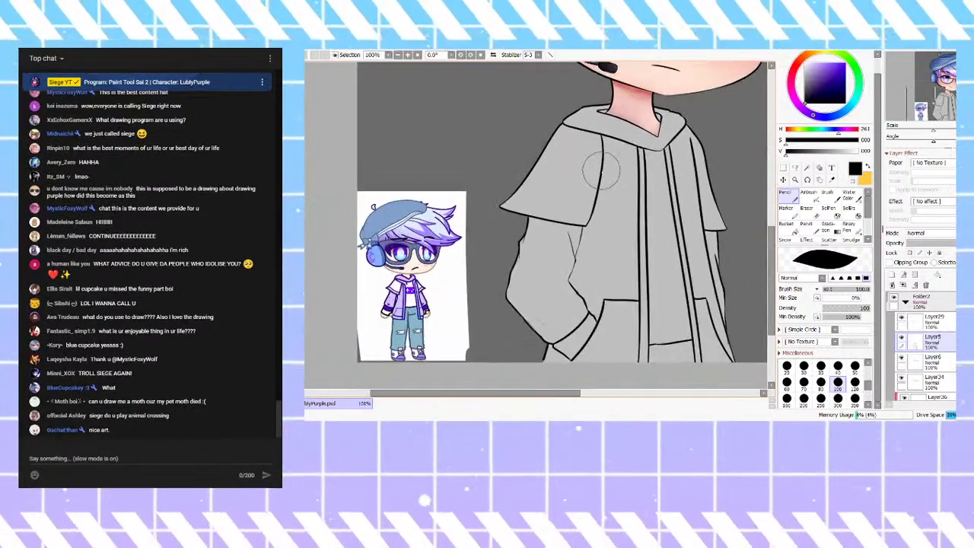
Step: Check the joined seam and return to Layer43 inside Folder3
scroll(591, 196, "up", 2)
scroll(588, 156, "up", 1)
scroll(910, 339, "down", 5)
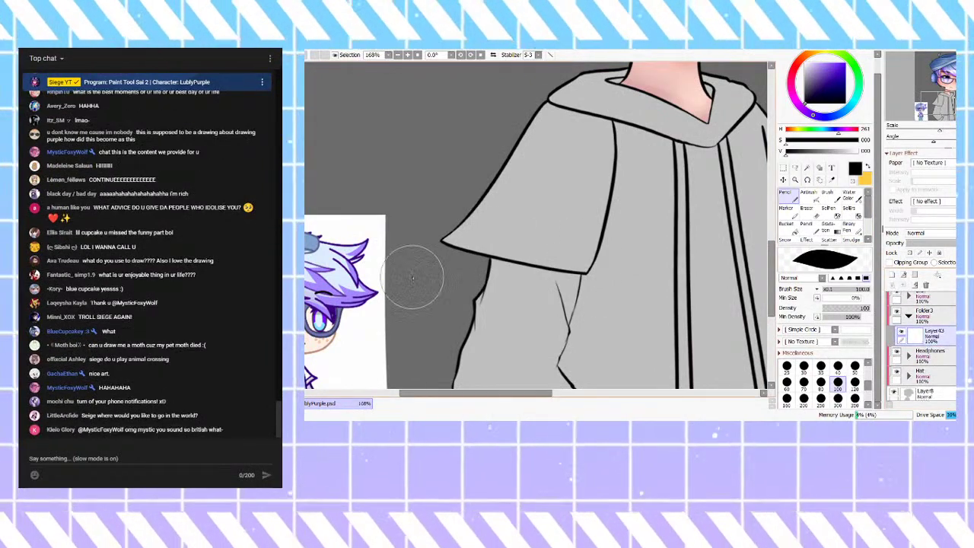
scroll(442, 288, "down", 4)
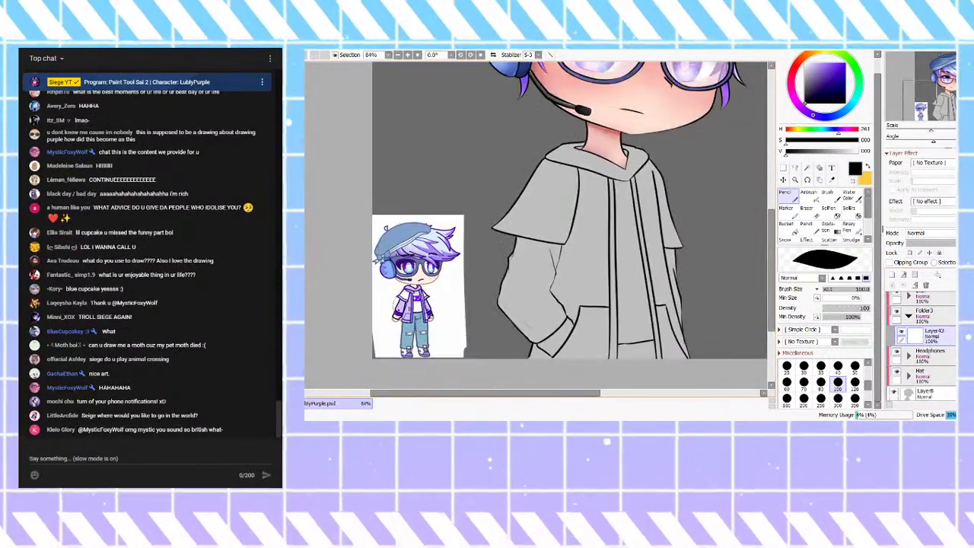
scroll(591, 220, "up", 3)
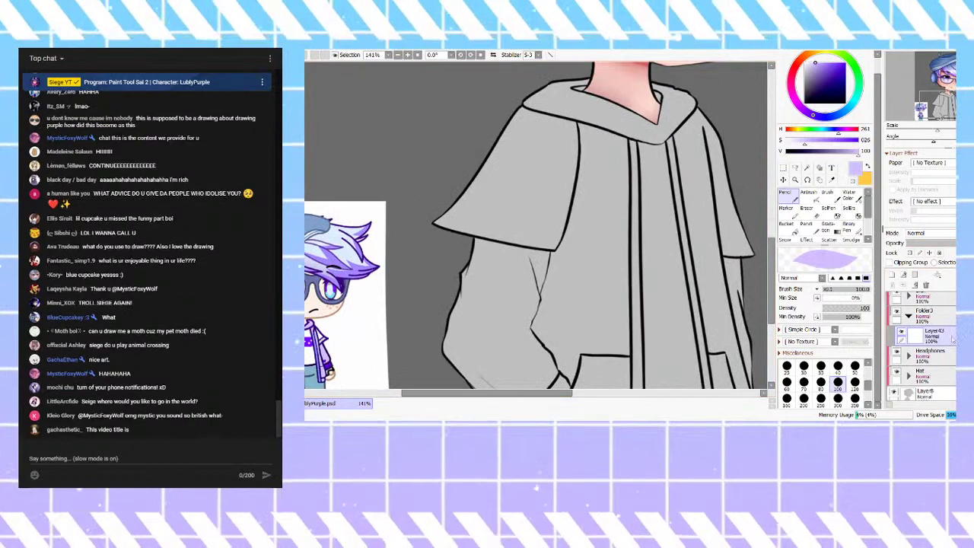
mouse_move(689, 149)
left_mouse_down()
mouse_move(689, 199)
mouse_move(693, 155)
mouse_move(709, 186)
left_mouse_up()
key("ctrl+z")
Step: On Layer5, sample the line art's black and extend the far sleeve's inner seam up to the hood with the Pencil
scroll(920, 344, "up", 5)
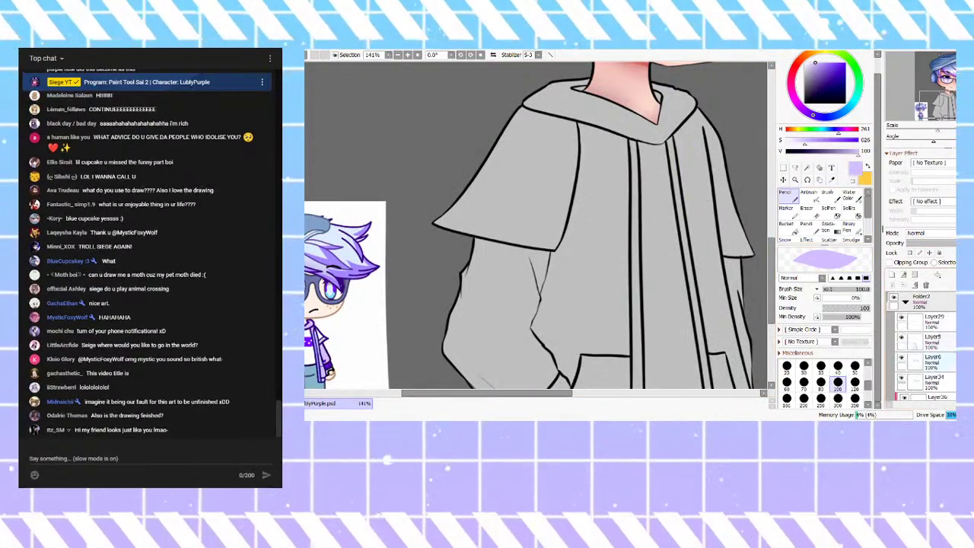
scroll(700, 141, "up", 1)
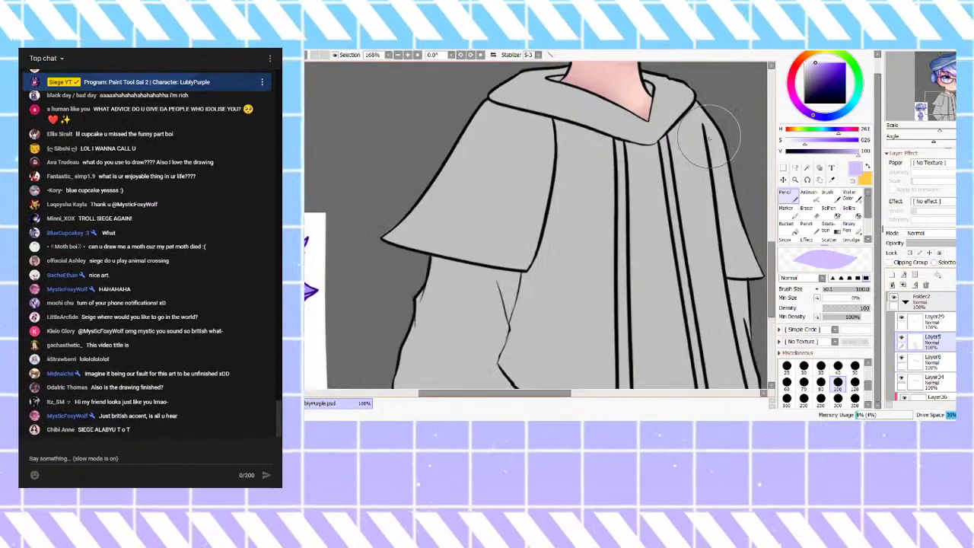
left_click(704, 137, "alt")
scroll(704, 137, "up", 3)
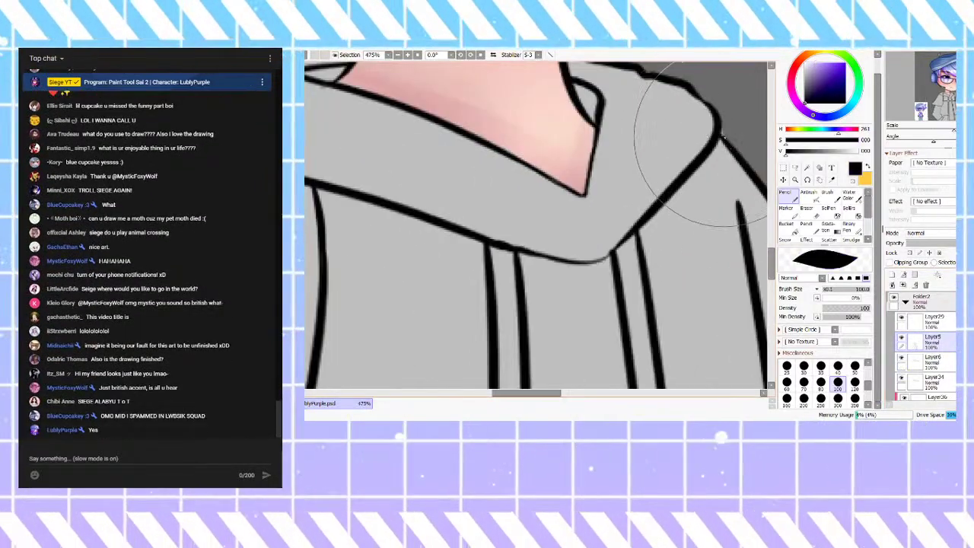
key("ctrl+z")
left_click_drag(719, 145, 740, 247)
key("ctrl+z")
left_click_drag(718, 142, 740, 233)
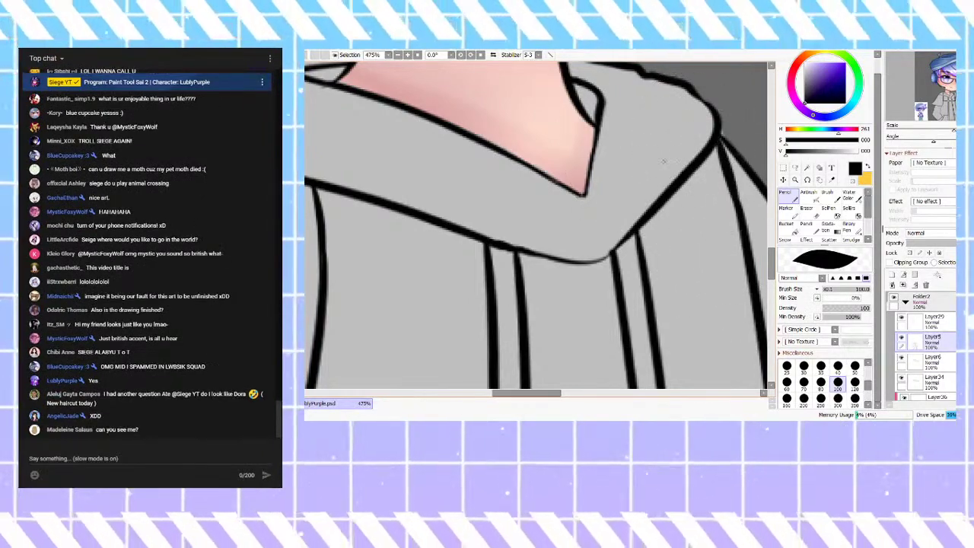
scroll(657, 145, "down", 5)
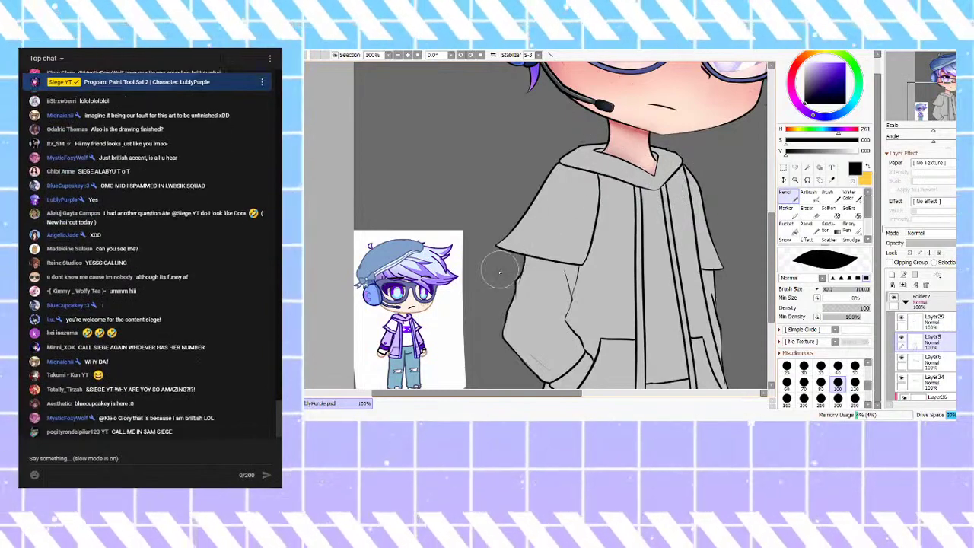
Step: Sample the light purple from the reference's jacket and paint a first Pencil stroke on Layer43 over the hoodie's near front panel
scroll(509, 262, "up", 1)
right_click(358, 363)
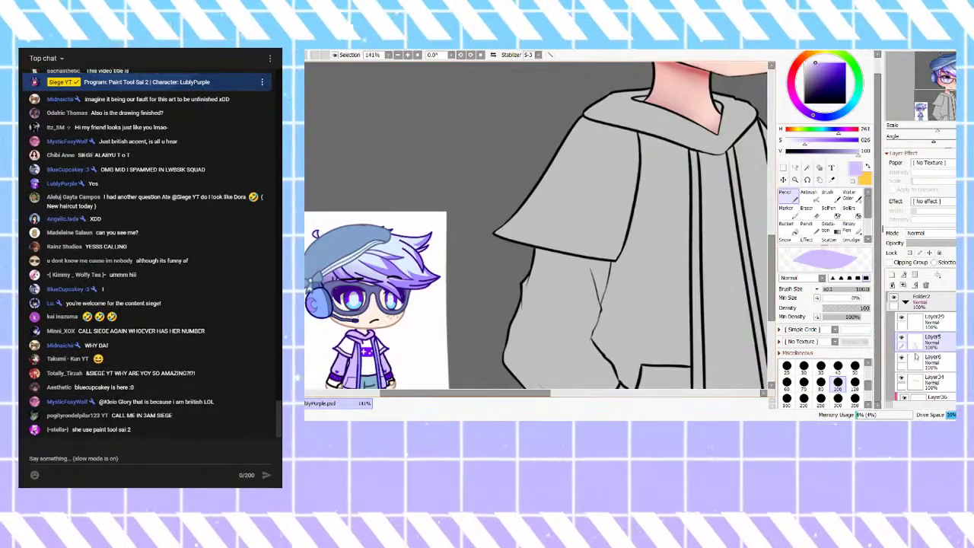
scroll(919, 346, "down", 2)
scroll(920, 347, "up", 6)
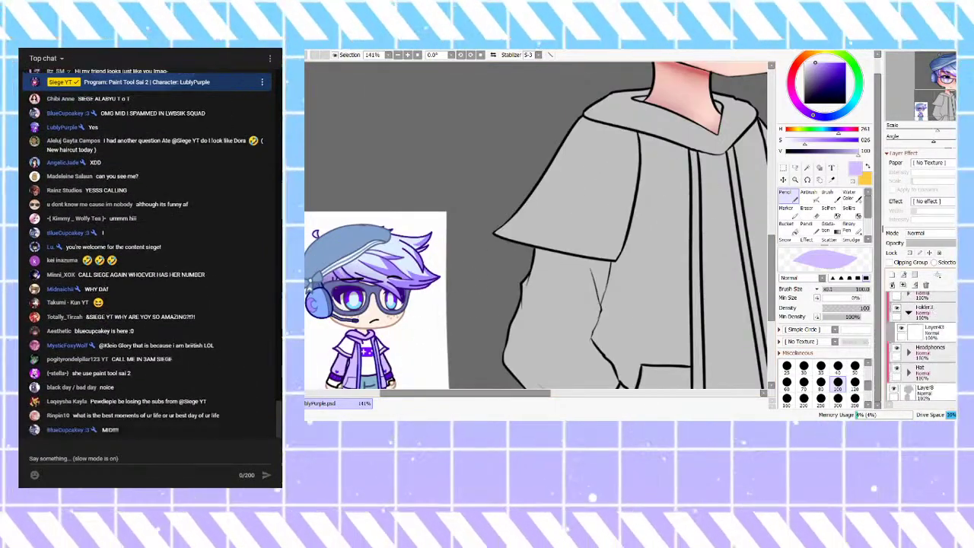
mouse_move(668, 173)
left_mouse_down()
mouse_move(660, 270)
mouse_move(684, 184)
mouse_move(663, 281)
left_mouse_up()
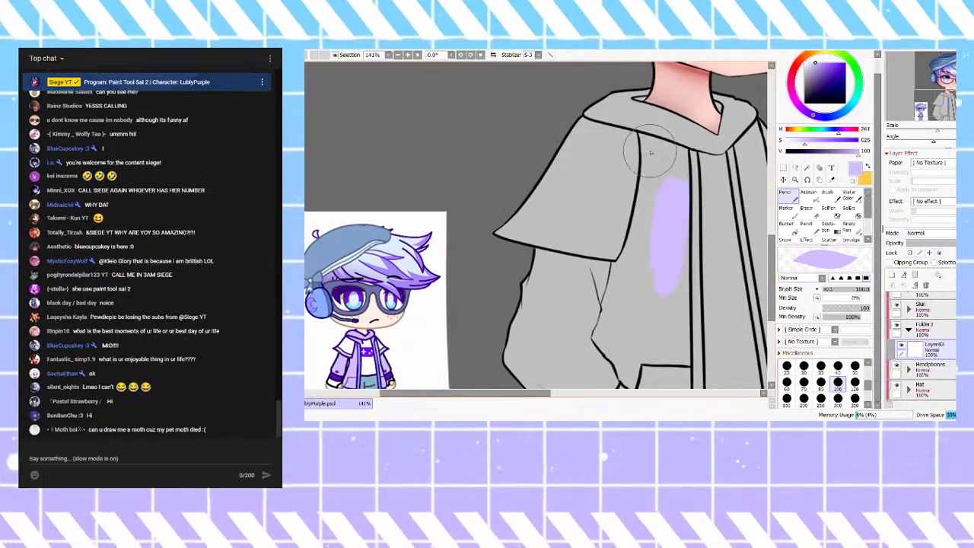
Step: Fill the near front panel and its zip strip under the hood with light purple, erasing the overspill on the hood
scroll(667, 177, "up", 5)
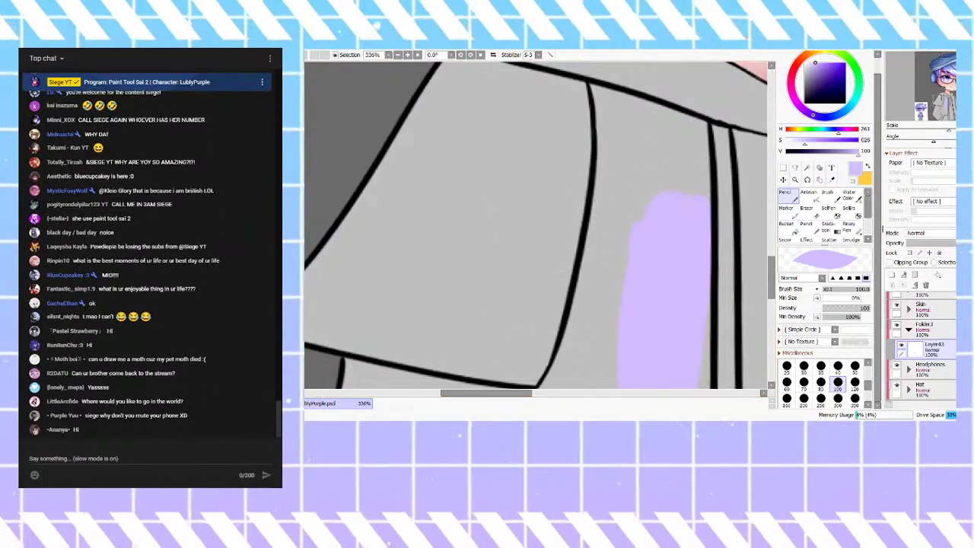
mouse_move(644, 197)
left_mouse_down()
mouse_move(659, 163)
mouse_move(619, 147)
mouse_move(617, 76)
mouse_move(651, 122)
mouse_move(662, 95)
mouse_move(679, 130)
mouse_move(689, 103)
mouse_move(677, 107)
mouse_move(715, 114)
mouse_move(716, 128)
mouse_move(650, 120)
left_mouse_up()
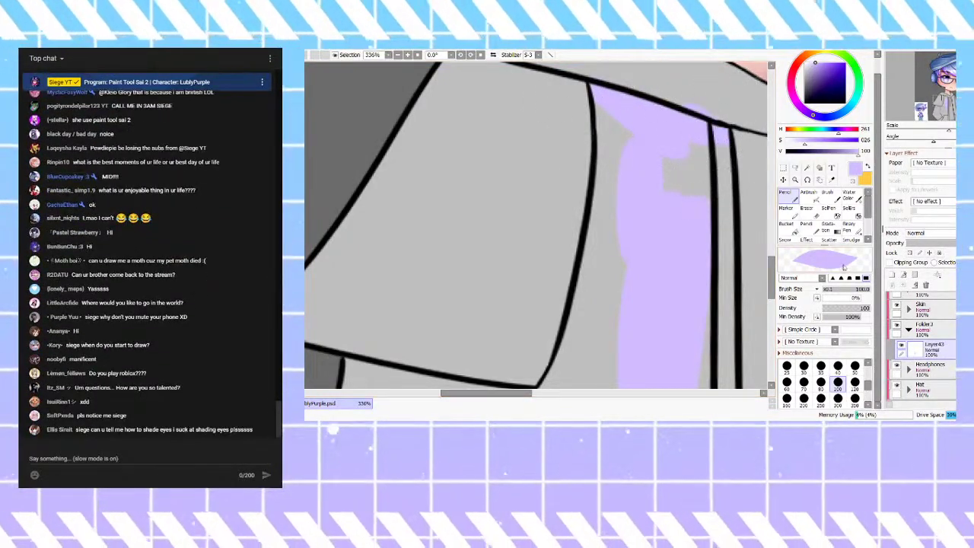
left_click(807, 208)
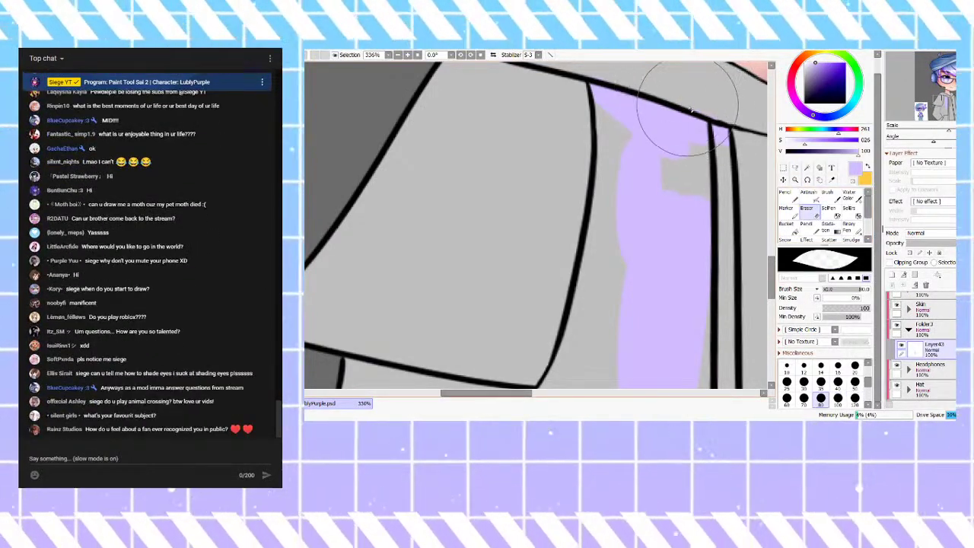
left_click(787, 198)
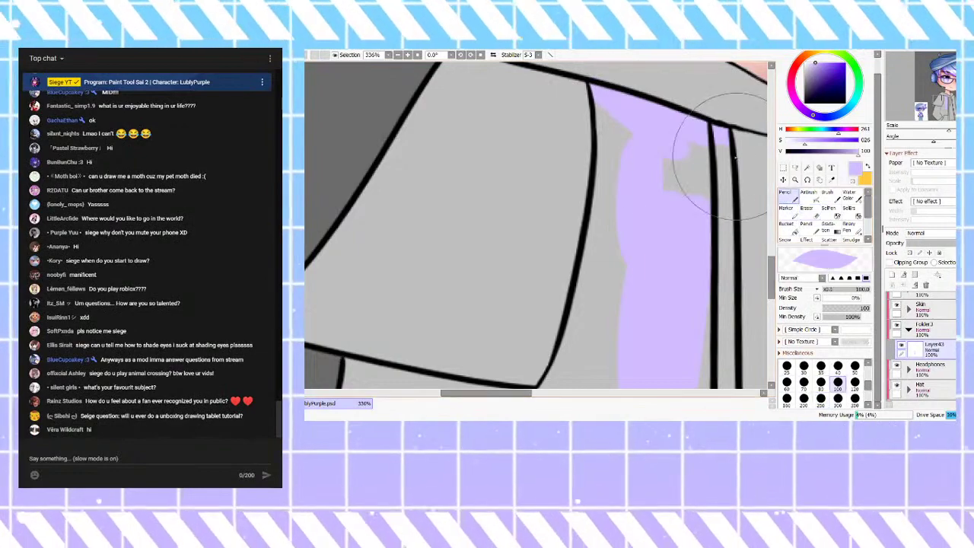
mouse_move(681, 157)
left_mouse_down()
mouse_move(680, 200)
mouse_move(698, 195)
mouse_move(703, 206)
mouse_move(721, 155)
mouse_move(728, 163)
mouse_move(717, 264)
left_mouse_up()
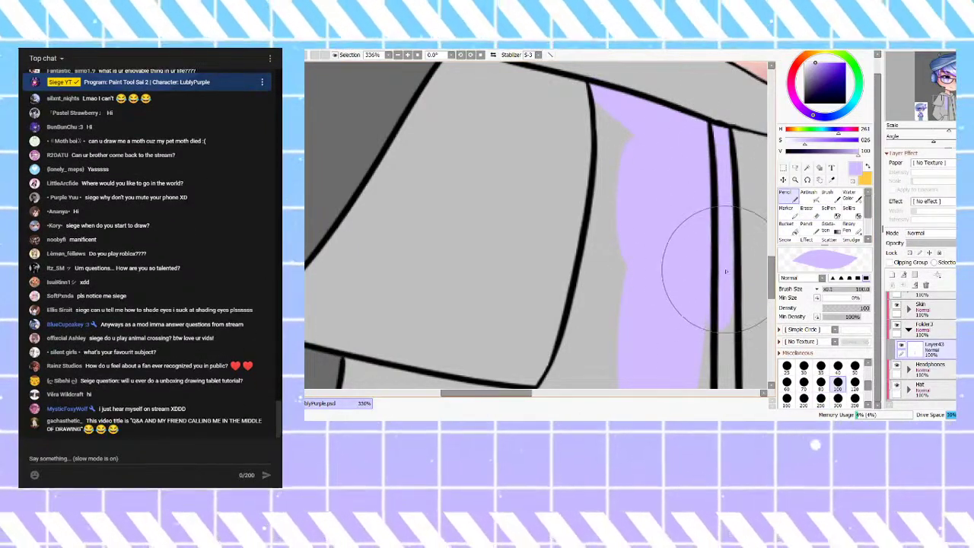
Step: Continue the light purple down the near front panel and across the top of the long sleeve
scroll(639, 155, "down", 4)
mouse_move(625, 142)
left_mouse_down()
mouse_move(626, 109)
mouse_move(623, 192)
mouse_move(594, 287)
mouse_move(620, 218)
mouse_move(594, 281)
mouse_move(577, 285)
mouse_move(583, 294)
mouse_move(638, 184)
mouse_move(641, 379)
left_mouse_up()
scroll(664, 221, "down", 3)
scroll(647, 272, "up", 6)
mouse_move(661, 211)
left_mouse_down()
mouse_move(597, 260)
mouse_move(519, 247)
mouse_move(522, 182)
mouse_move(405, 174)
mouse_move(491, 192)
mouse_move(443, 158)
mouse_move(407, 161)
mouse_move(461, 165)
mouse_move(407, 140)
mouse_move(551, 194)
left_mouse_up()
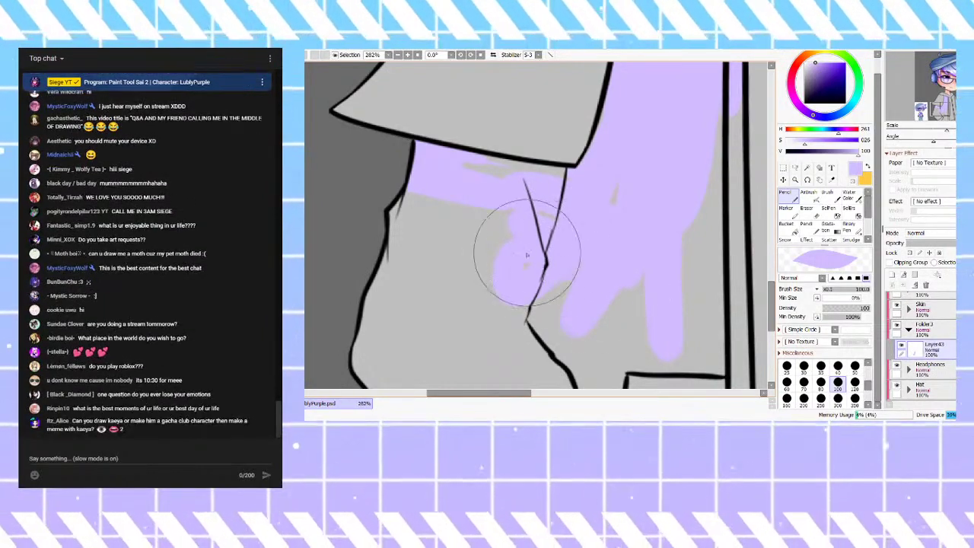
mouse_move(484, 165)
left_mouse_down()
mouse_move(542, 186)
mouse_move(482, 163)
left_mouse_up()
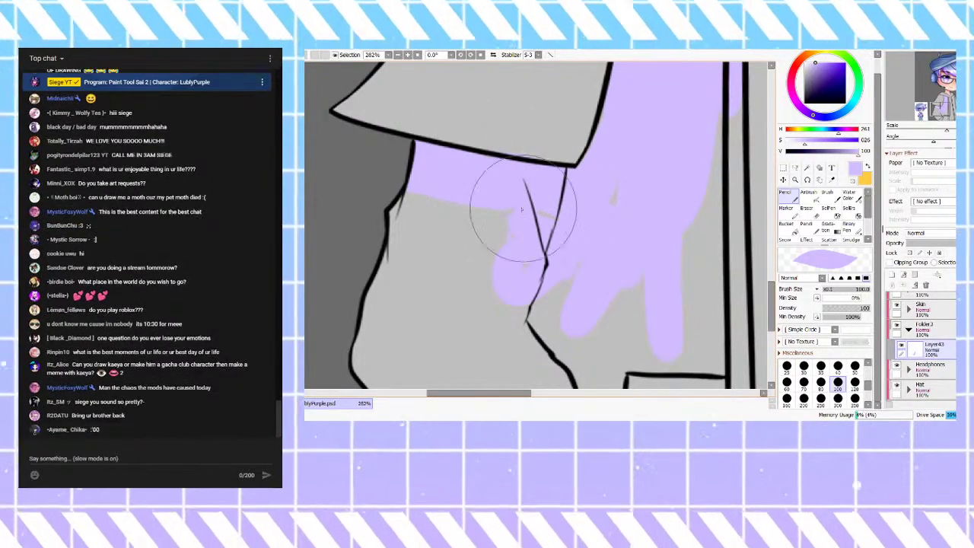
Step: Erase overspill along the short sleeve's hem, and fill the rest of the near long sleeve and its cuff with light purple
key("e")
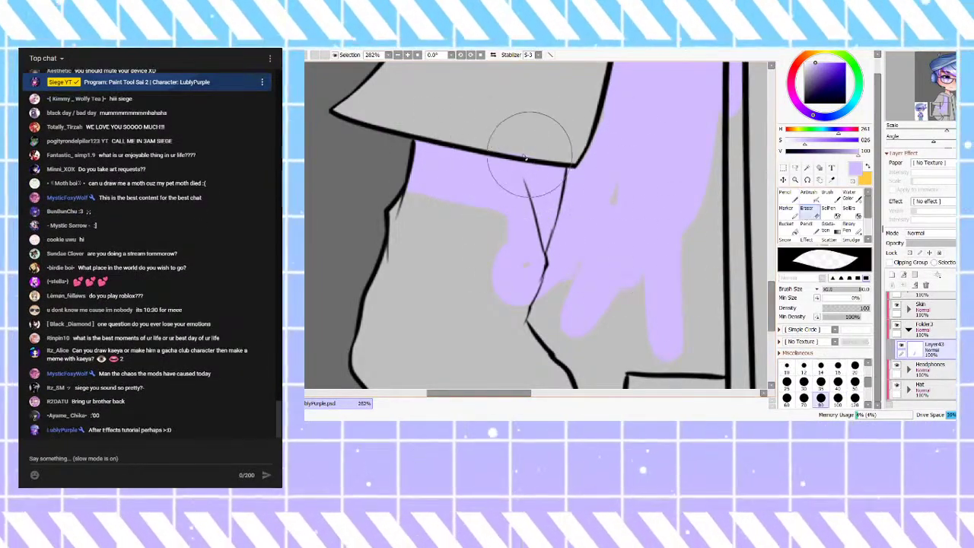
left_click(798, 198)
mouse_move(622, 270)
left_mouse_down()
mouse_move(654, 148)
mouse_move(636, 222)
mouse_move(505, 285)
mouse_move(523, 297)
mouse_move(520, 282)
mouse_move(452, 266)
mouse_move(395, 217)
mouse_move(395, 240)
mouse_move(521, 243)
mouse_move(525, 255)
mouse_move(508, 290)
left_mouse_up()
scroll(565, 216, "down", 4)
scroll(526, 176, "down", 1)
scroll(525, 171, "up", 2)
mouse_move(522, 206)
left_mouse_down()
mouse_move(461, 308)
mouse_move(480, 338)
mouse_move(496, 254)
mouse_move(517, 319)
mouse_move(563, 365)
left_mouse_up()
mouse_move(568, 416)
left_mouse_down()
mouse_move(577, 206)
mouse_move(583, 326)
mouse_move(566, 418)
left_mouse_up()
scroll(608, 212, "down", 4)
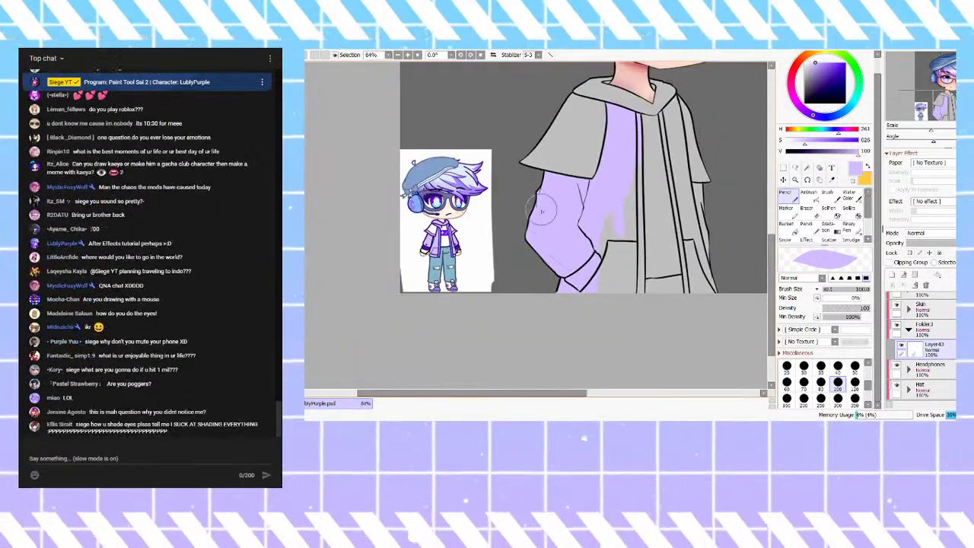
Step: Fill the lower near front panel, its pocket and the full length of the zip strip with light purple
scroll(655, 189, "up", 2)
mouse_move(634, 207)
left_mouse_down()
mouse_move(633, 191)
mouse_move(632, 236)
left_mouse_up()
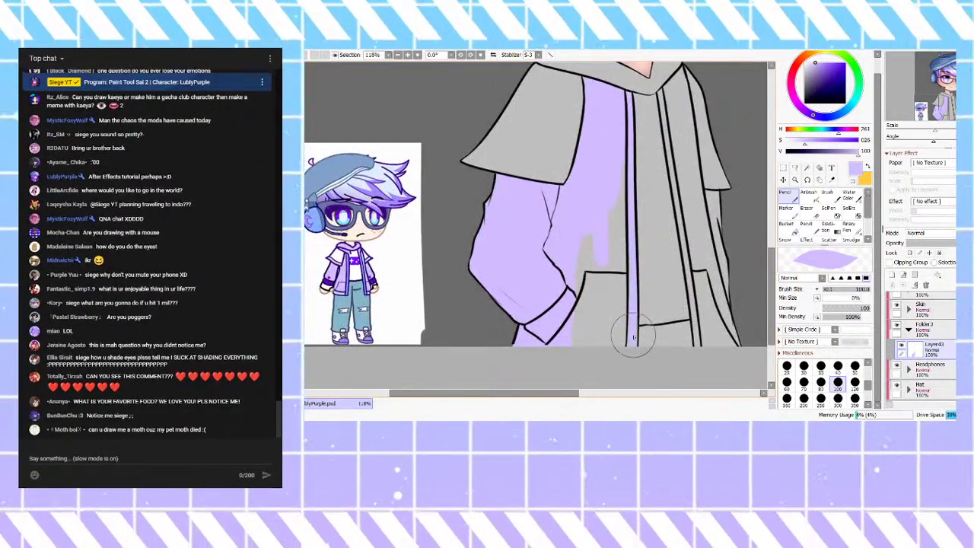
mouse_move(625, 302)
left_mouse_down()
mouse_move(620, 155)
mouse_move(620, 226)
mouse_move(614, 233)
mouse_move(602, 227)
mouse_move(573, 304)
mouse_move(568, 373)
mouse_move(606, 257)
mouse_move(627, 370)
mouse_move(602, 370)
left_mouse_up()
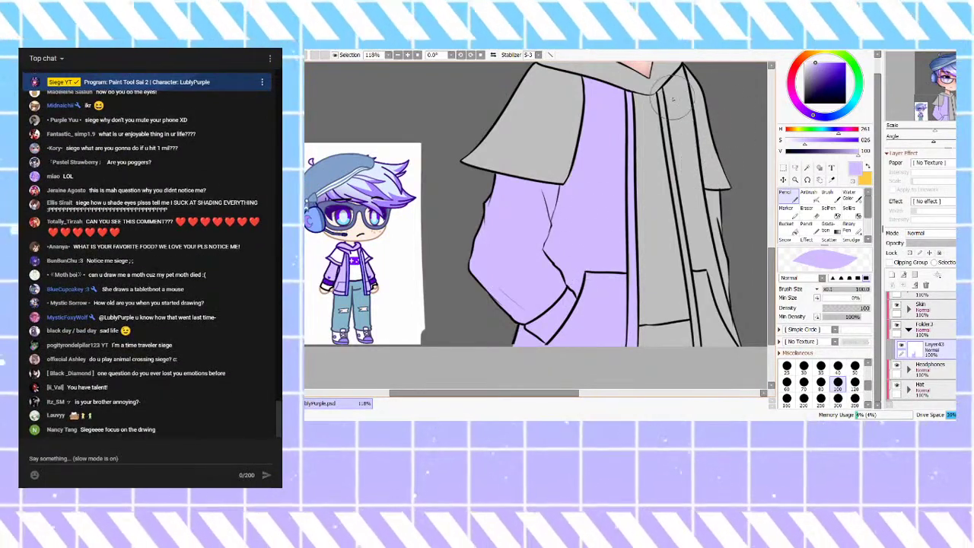
Step: Fill the hoodie's far front panel, zip strip, pocket and long sleeve with light purple, and check the coverage
scroll(698, 114, "down", 4)
scroll(690, 93, "up", 6)
mouse_move(687, 99)
left_mouse_down()
mouse_move(657, 135)
mouse_move(665, 124)
mouse_move(667, 190)
mouse_move(674, 138)
mouse_move(678, 218)
mouse_move(689, 128)
mouse_move(691, 186)
mouse_move(691, 128)
mouse_move(695, 170)
mouse_move(690, 107)
mouse_move(680, 120)
mouse_move(697, 306)
mouse_move(702, 155)
mouse_move(694, 290)
mouse_move(700, 228)
mouse_move(695, 268)
mouse_move(705, 295)
mouse_move(715, 264)
mouse_move(721, 294)
mouse_move(717, 269)
mouse_move(750, 273)
mouse_move(748, 284)
mouse_move(709, 259)
mouse_move(699, 239)
mouse_move(725, 285)
mouse_move(746, 277)
mouse_move(722, 270)
mouse_move(746, 274)
mouse_move(730, 349)
left_mouse_up()
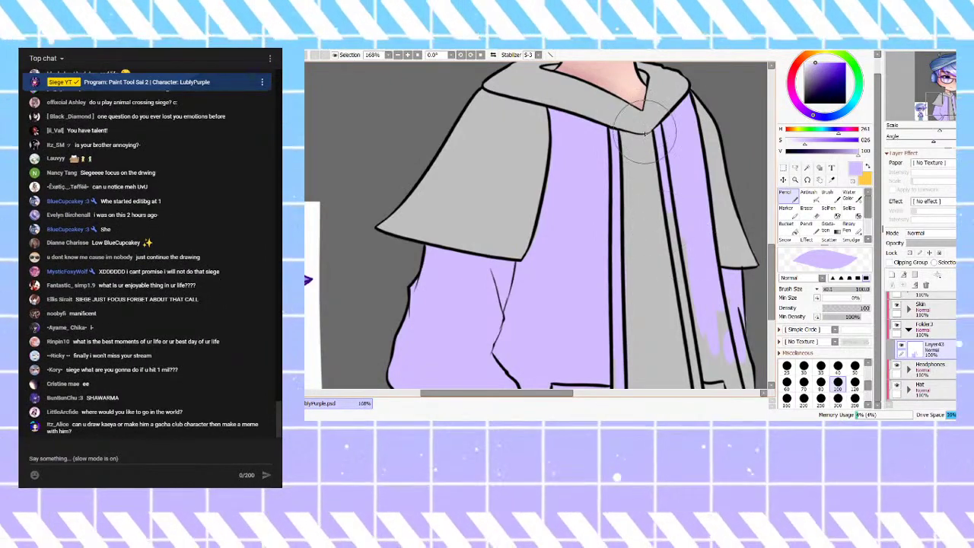
scroll(597, 137, "down", 5)
scroll(658, 243, "up", 3)
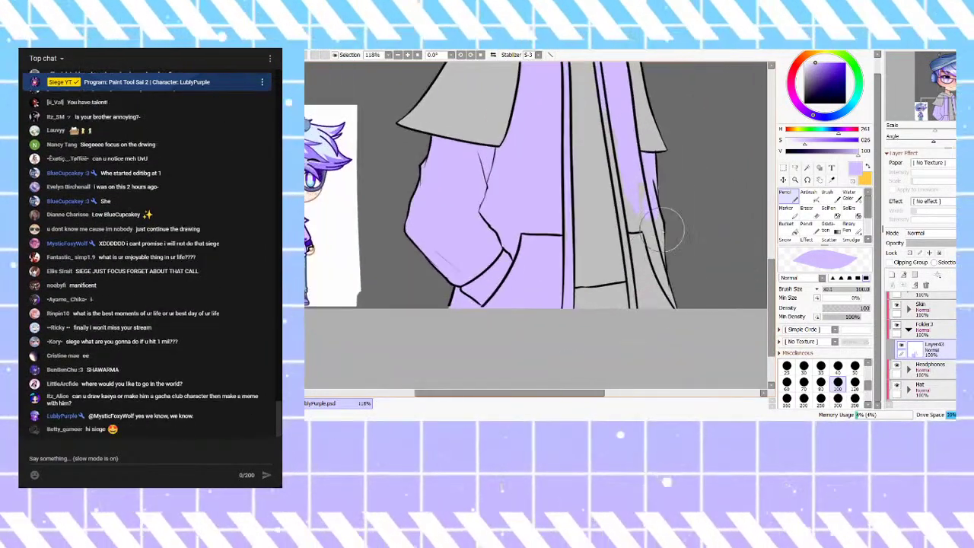
mouse_move(669, 218)
left_mouse_down()
mouse_move(658, 315)
mouse_move(646, 224)
left_mouse_up()
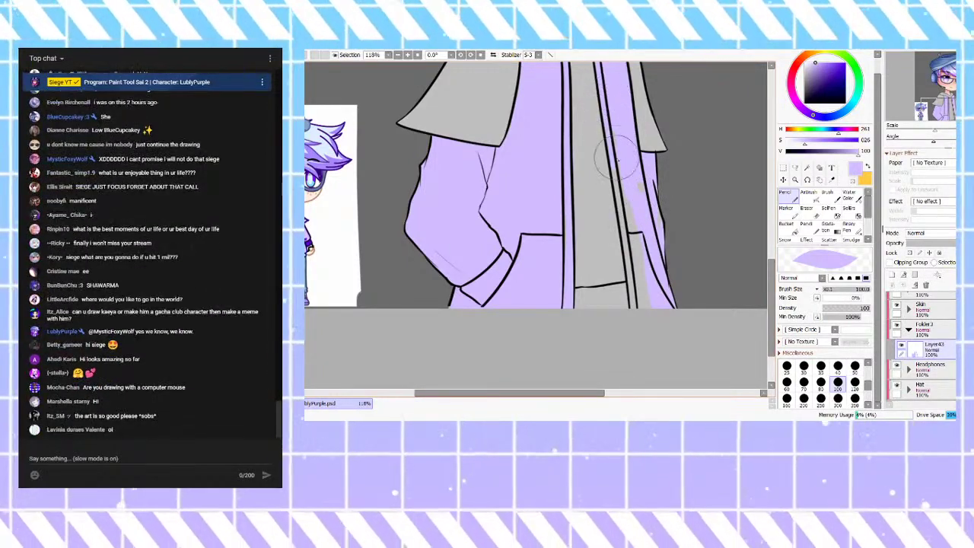
mouse_move(643, 196)
left_mouse_down()
mouse_move(651, 246)
mouse_move(656, 239)
mouse_move(639, 185)
mouse_move(638, 261)
mouse_move(618, 189)
mouse_move(636, 268)
mouse_move(641, 275)
mouse_move(644, 219)
mouse_move(664, 279)
left_mouse_up()
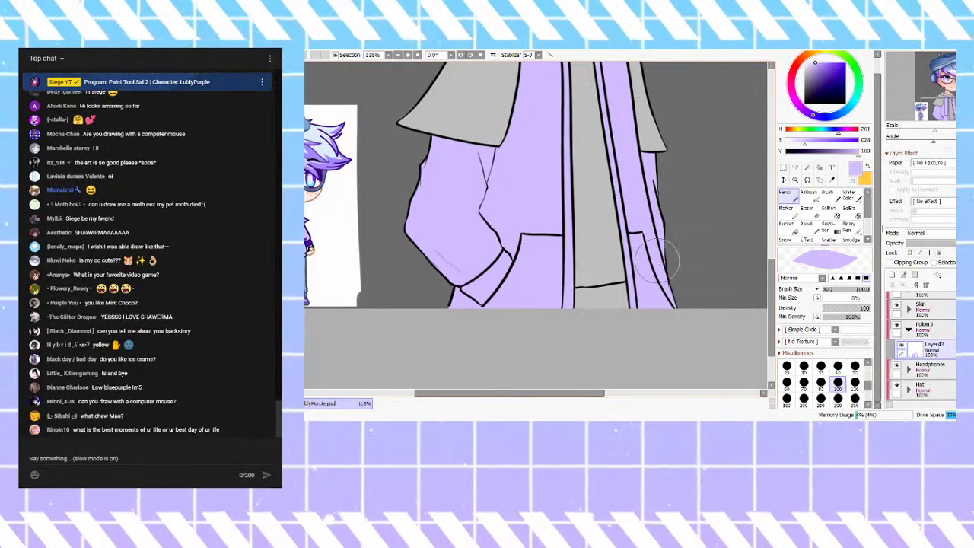
scroll(655, 227, "up", 5)
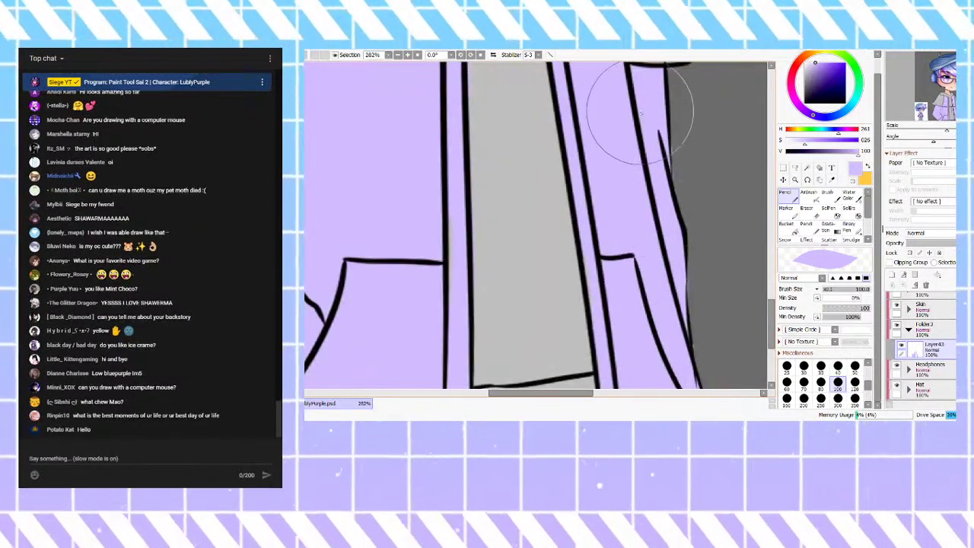
scroll(675, 303, "down", 1)
scroll(674, 303, "down", 2)
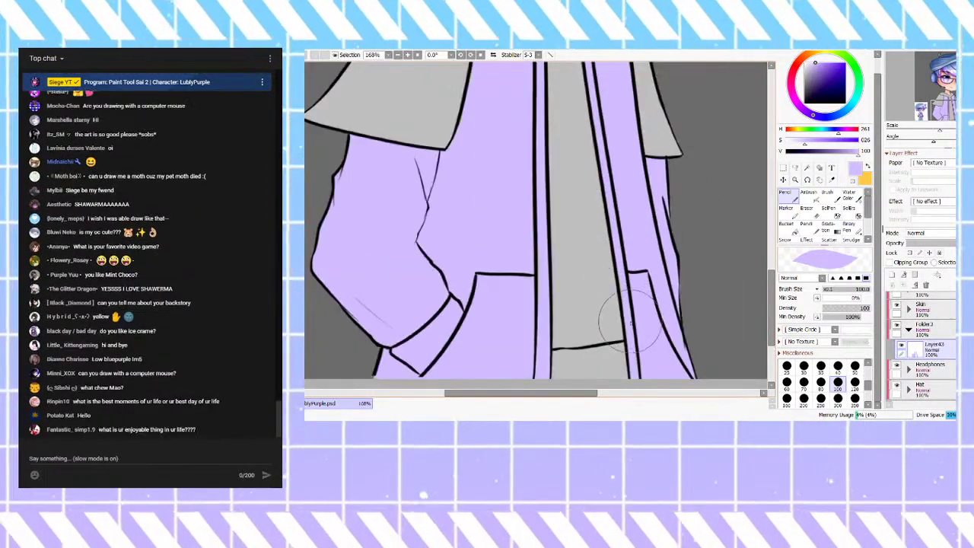
scroll(707, 350, "down", 5)
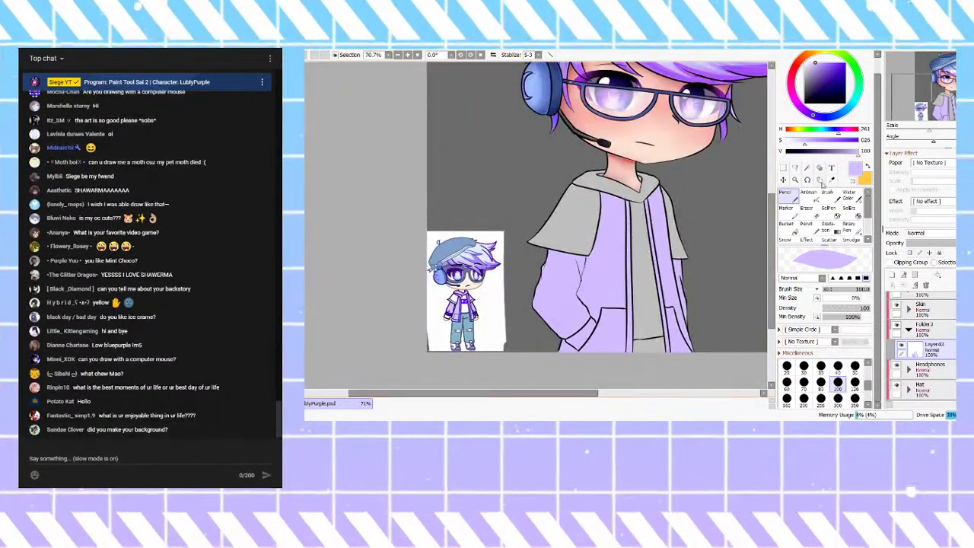
Step: Add a new Multiply layer clipped to Layer43, select the size 100 Brush and choose a darker purple for shading
left_click(814, 197)
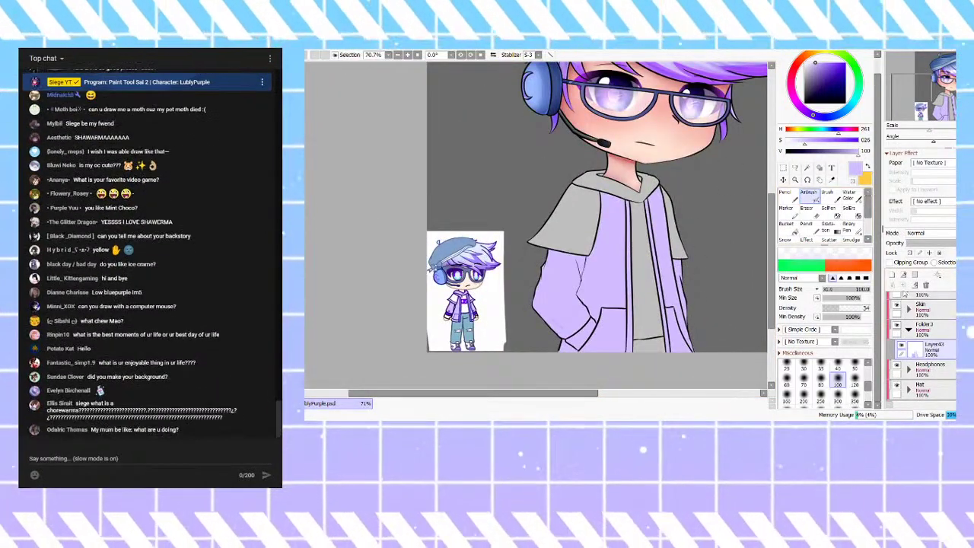
left_click(892, 274)
left_click(889, 262)
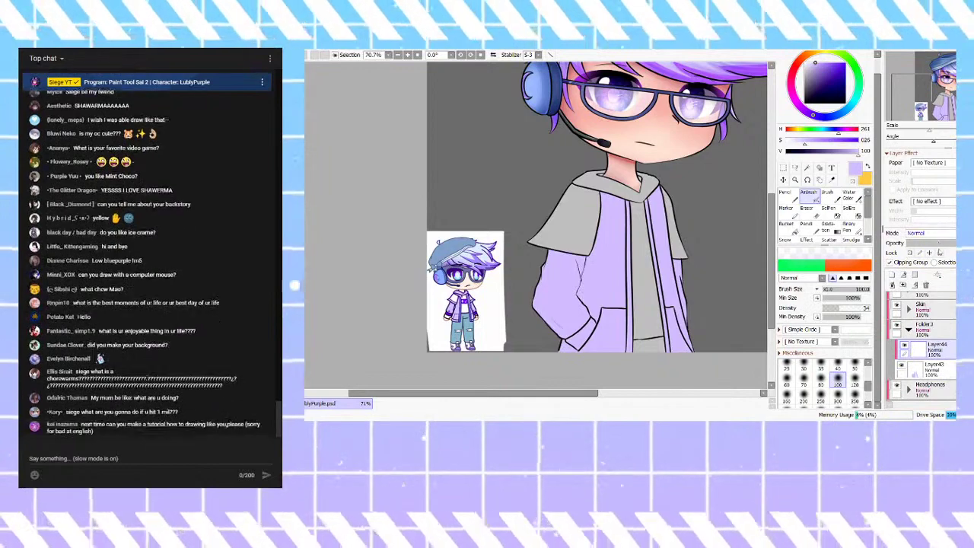
left_click(849, 196)
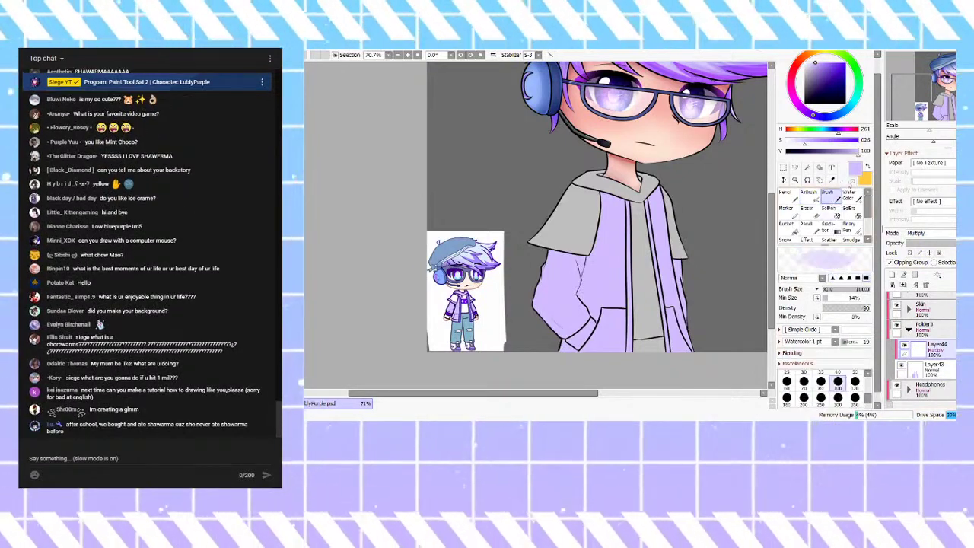
left_click_drag(820, 62, 819, 80)
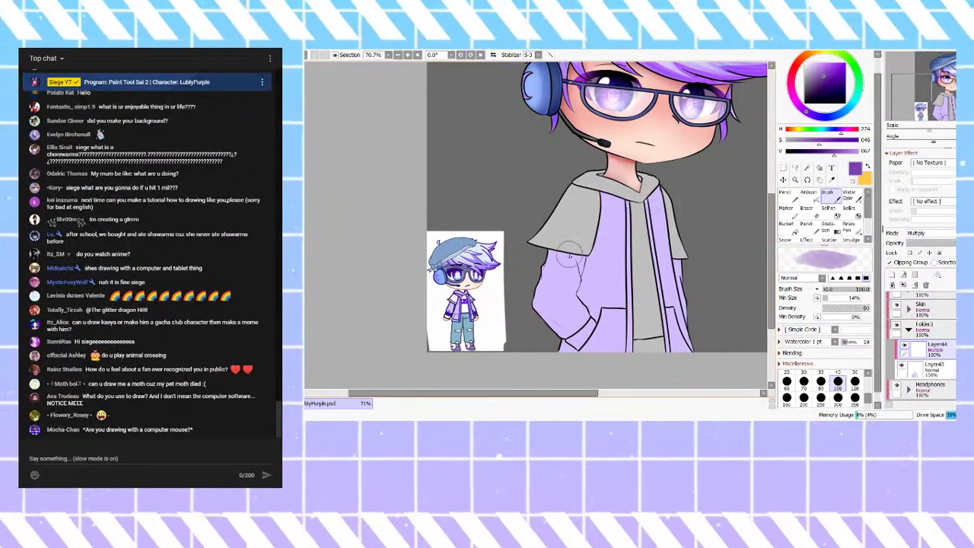
Step: Sample the hoodie's light purple, test a Brush stroke on the front panel, and choose a muted violet with H 261, S 33, V 72
scroll(564, 274, "up", 5)
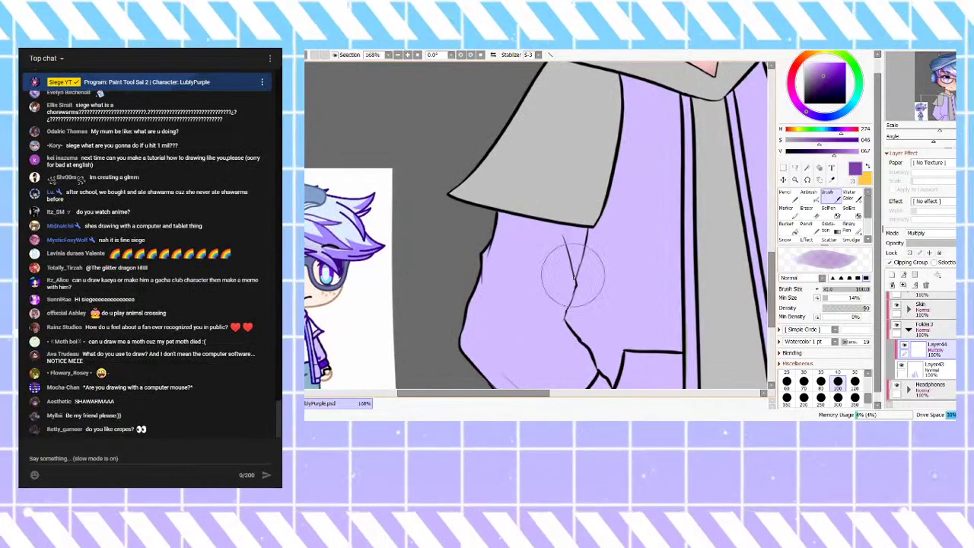
right_click(641, 264)
left_click_drag(614, 176, 713, 355)
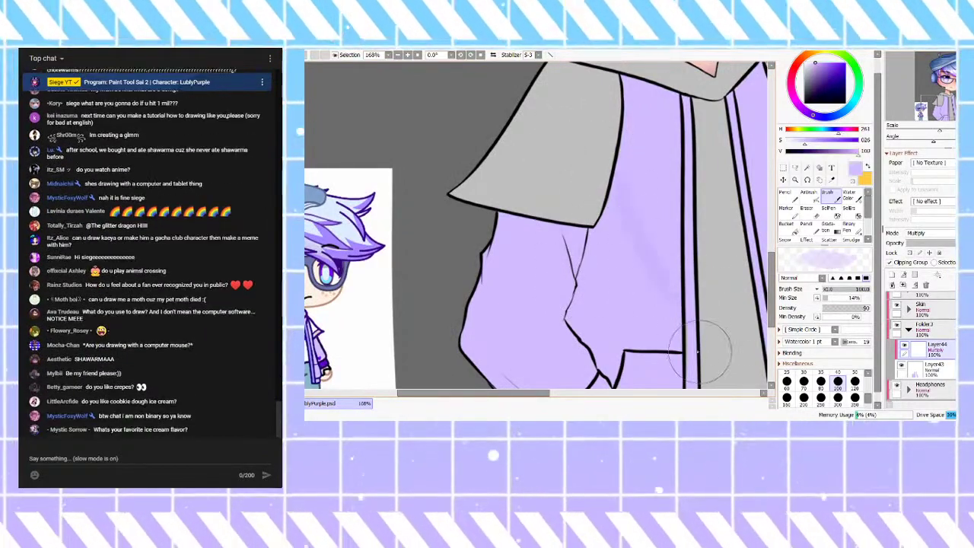
left_click(817, 75)
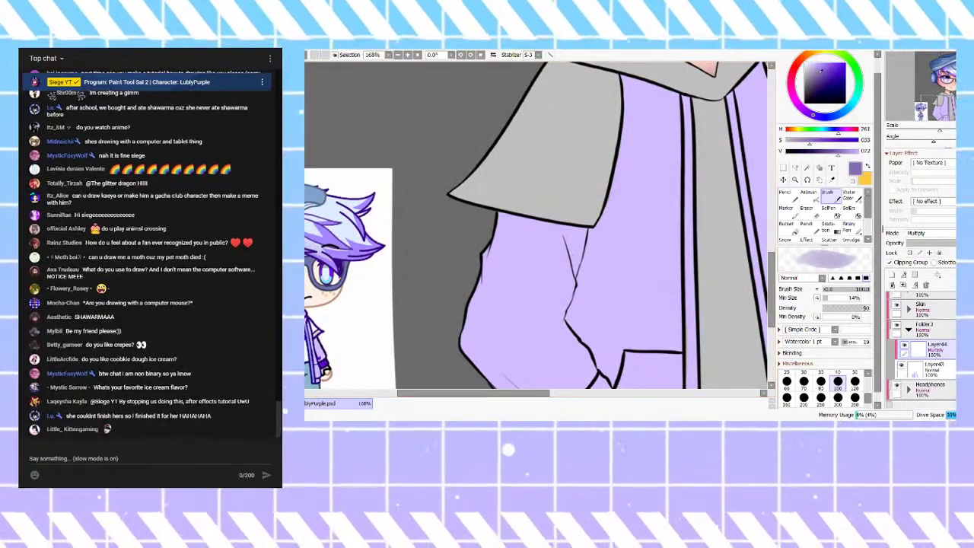
Step: Shade the upper edge of the near long sleeve just beneath the grey short sleeve's hem with the muted violet Brush
left_click_drag(601, 142, 625, 325)
key("ctrl+z")
mouse_move(571, 255)
left_mouse_down()
mouse_move(557, 213)
mouse_move(558, 226)
mouse_move(487, 201)
mouse_move(518, 223)
left_mouse_up()
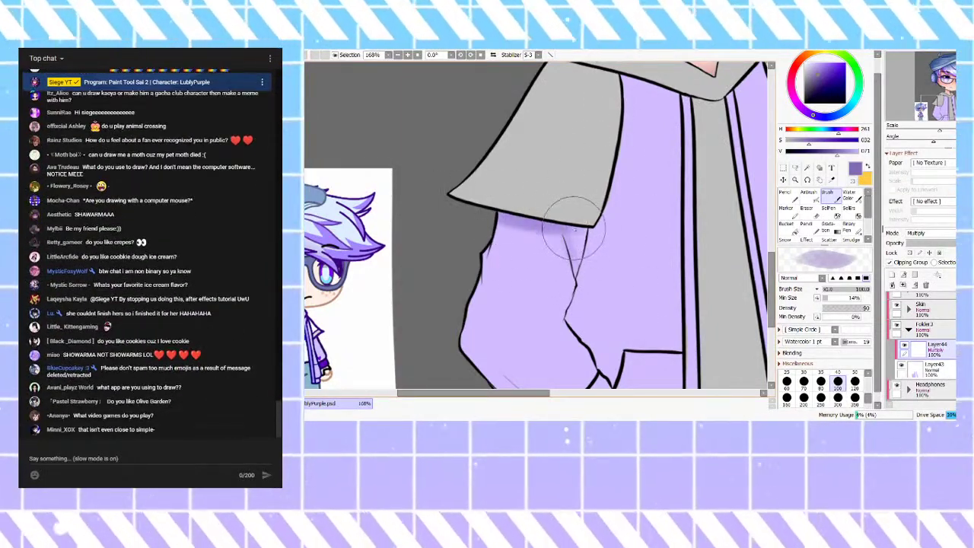
scroll(597, 176, "down", 1)
scroll(598, 177, "up", 1)
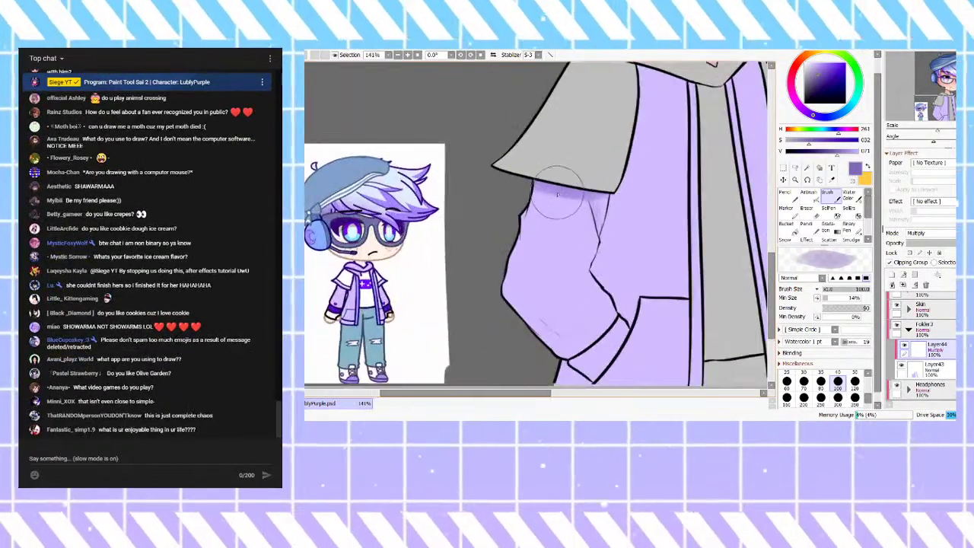
left_click_drag(566, 167, 559, 285)
key("ctrl+z")
key("ctrl+z")
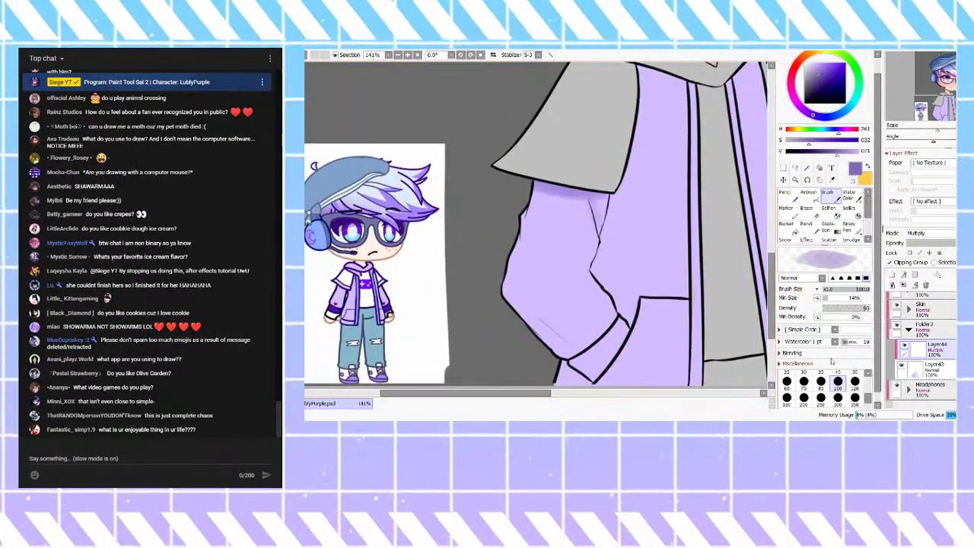
Step: Enlarge the Brush to size 350 and lay a broad soft shadow down the middle of the near long sleeve
left_click(803, 384)
key("bracketright")
key("bracketright")
key("bracketright")
key("bracketright")
key("bracketright")
key("bracketright")
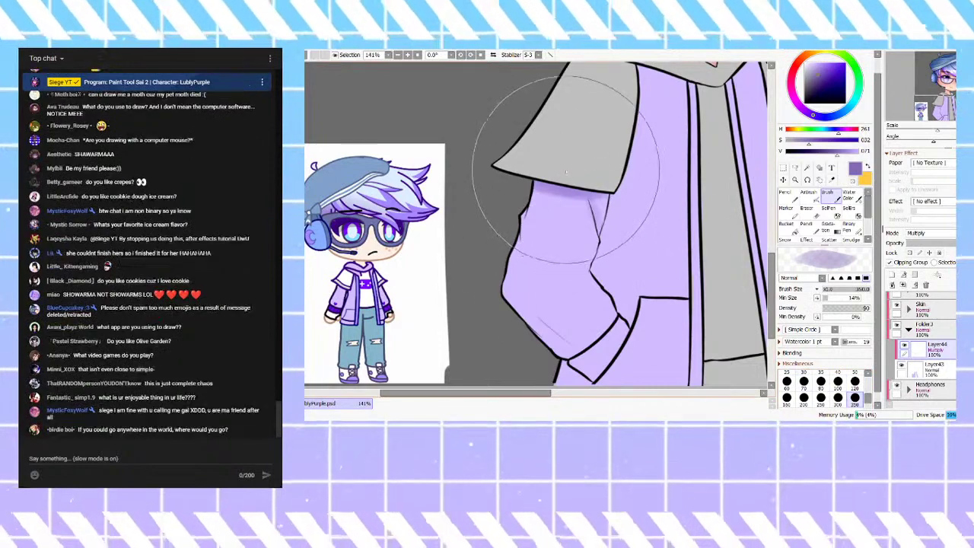
mouse_move(563, 182)
left_mouse_down()
mouse_move(549, 202)
mouse_move(548, 279)
mouse_move(558, 171)
mouse_move(540, 274)
left_mouse_up()
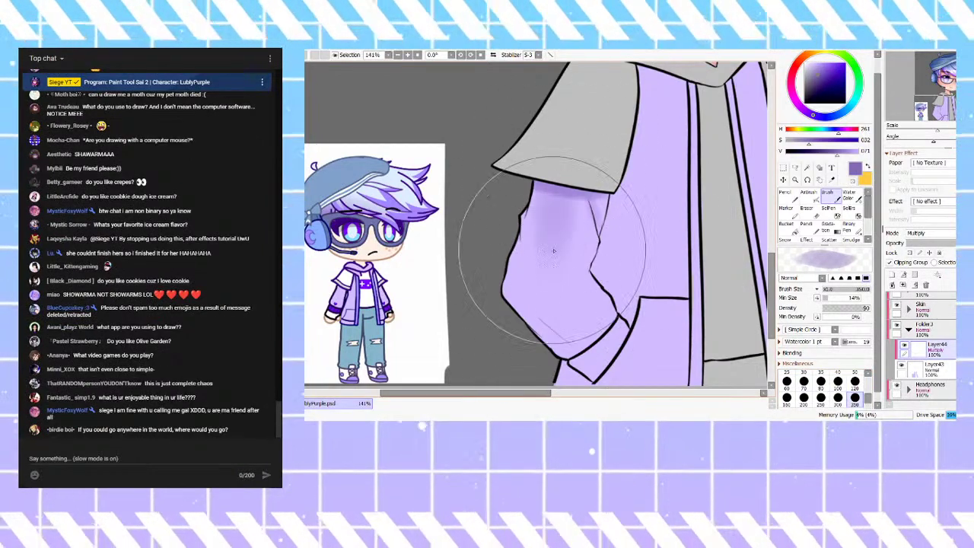
scroll(554, 219, "down", 5)
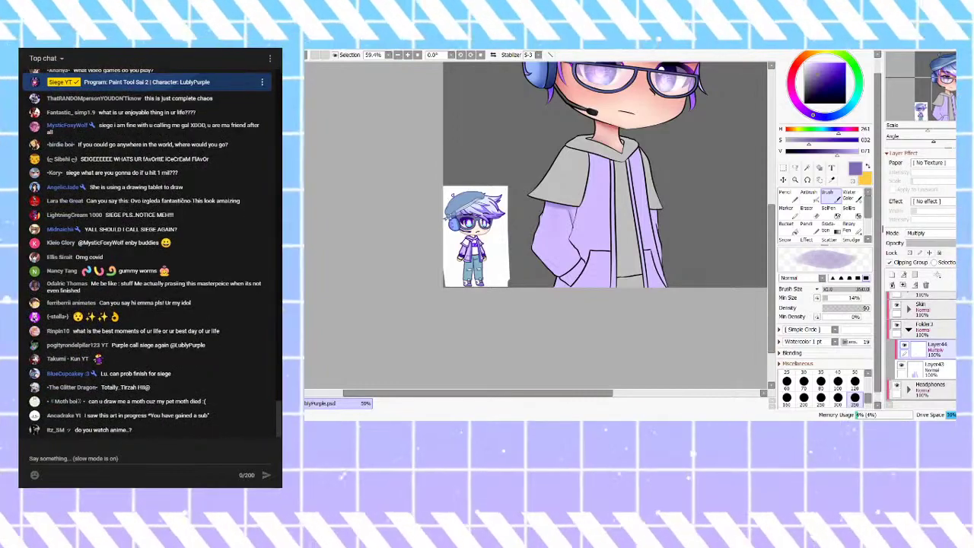
Step: Reduce the Brush to size 100 and shade the near sleeve along its fold lines and beneath the grey hem
scroll(537, 221, "up", 5)
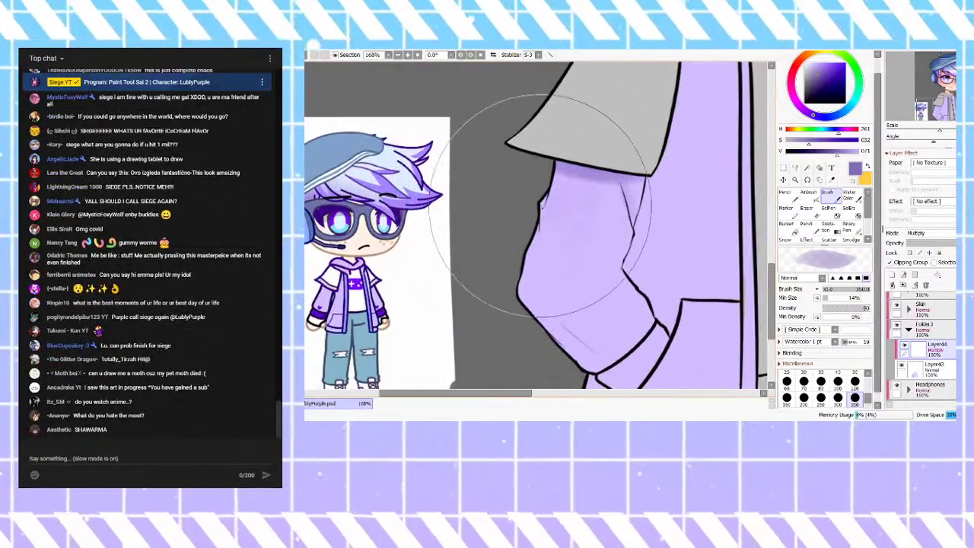
key("bracketleft")
key("bracketleft")
key("bracketleft")
key("bracketleft")
key("bracketleft")
key("bracketleft")
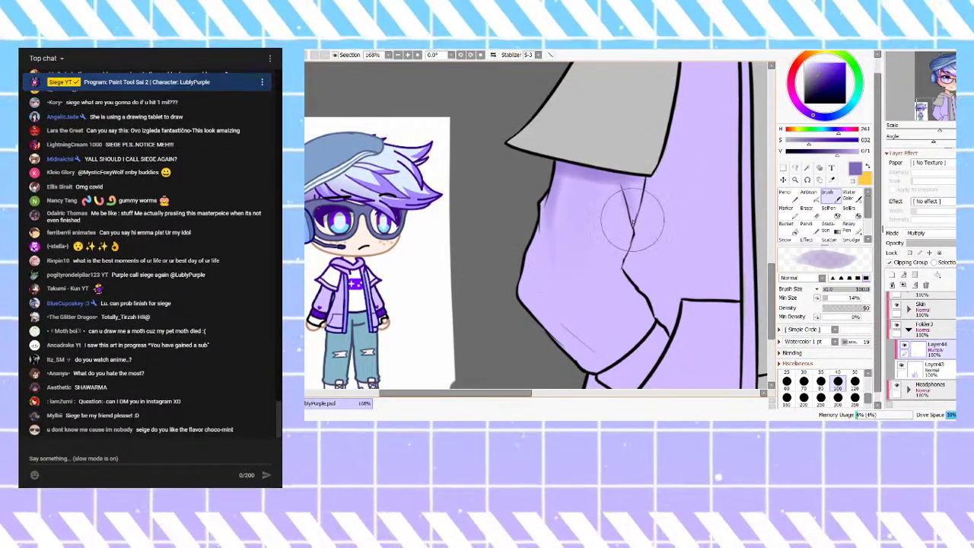
left_click_drag(630, 165, 599, 279)
left_click_drag(576, 131, 590, 308)
key("ctrl+z")
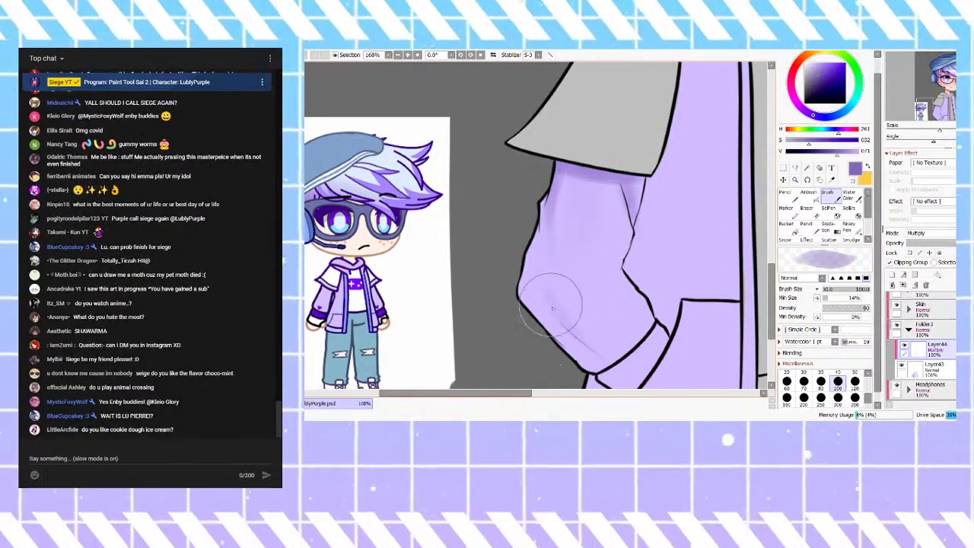
scroll(542, 291, "down", 6)
scroll(586, 268, "up", 2)
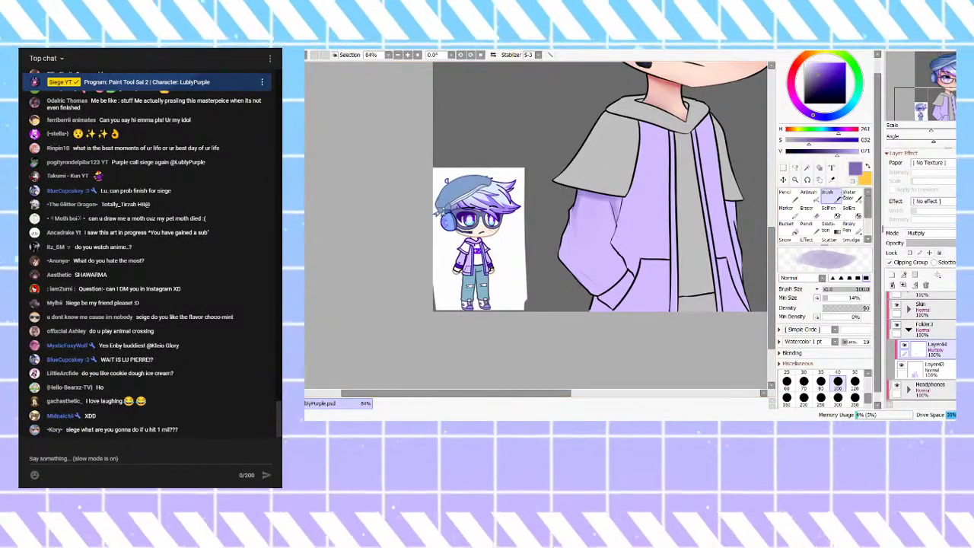
Step: Airbrush soft violet shadows at size 300 over the sleeve and upper front panels, and reduce the Airbrush to size 250
left_click(810, 196)
left_click(837, 401)
mouse_move(575, 177)
left_mouse_down()
mouse_move(589, 324)
mouse_move(577, 335)
left_mouse_up()
key("ctrl+z")
mouse_move(545, 178)
left_mouse_down()
mouse_move(576, 176)
mouse_move(628, 114)
mouse_move(733, 109)
mouse_move(708, 143)
left_mouse_up()
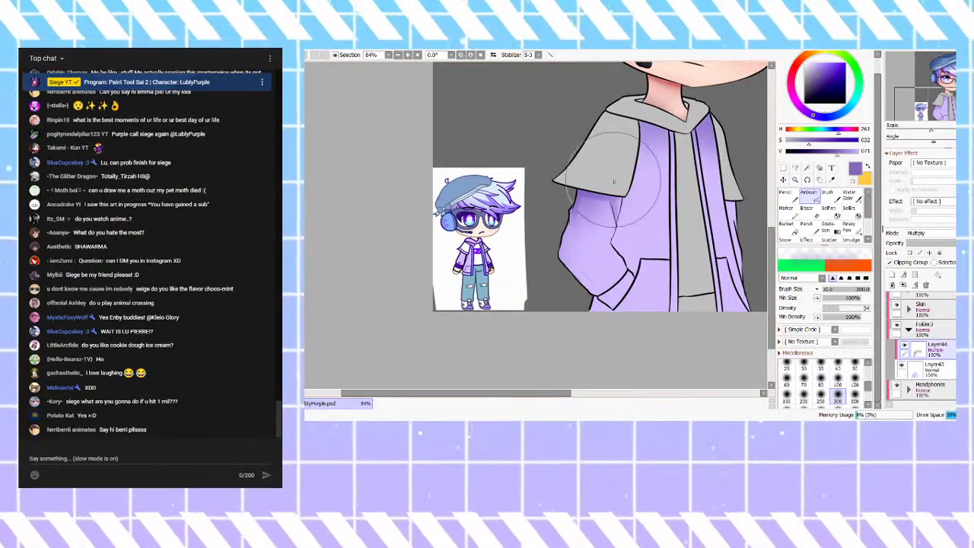
mouse_move(624, 132)
left_mouse_down()
mouse_move(608, 167)
mouse_move(616, 135)
left_mouse_up()
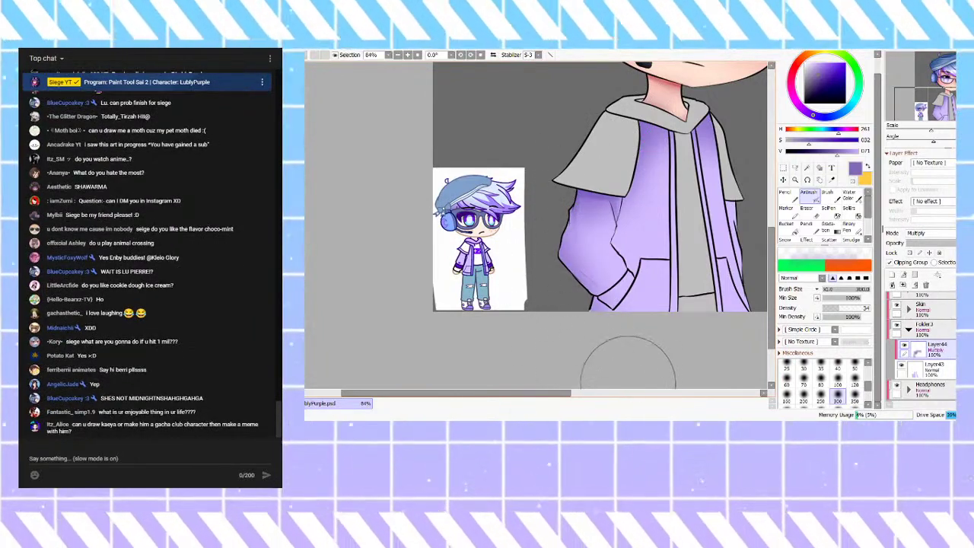
scroll(606, 295, "down", 3)
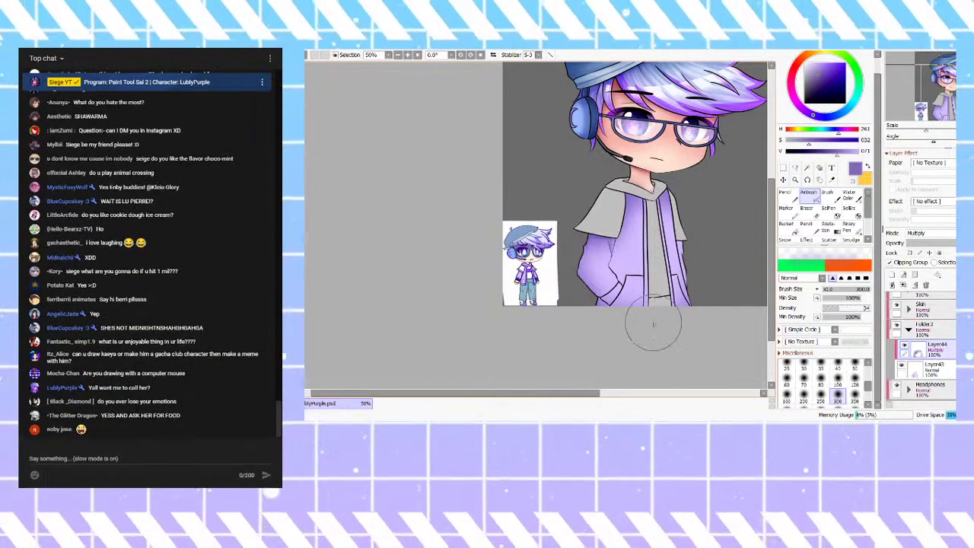
key("[")
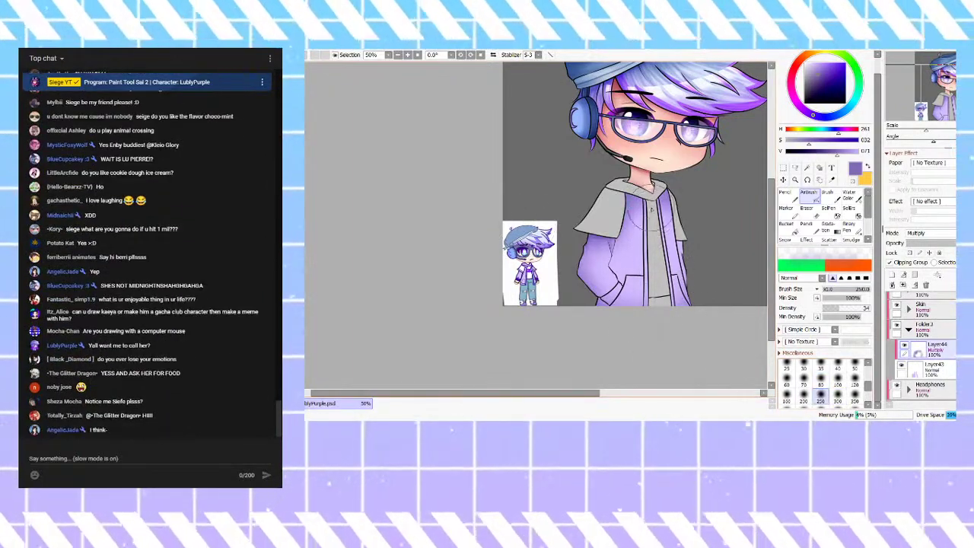
scroll(701, 274, "up", 3)
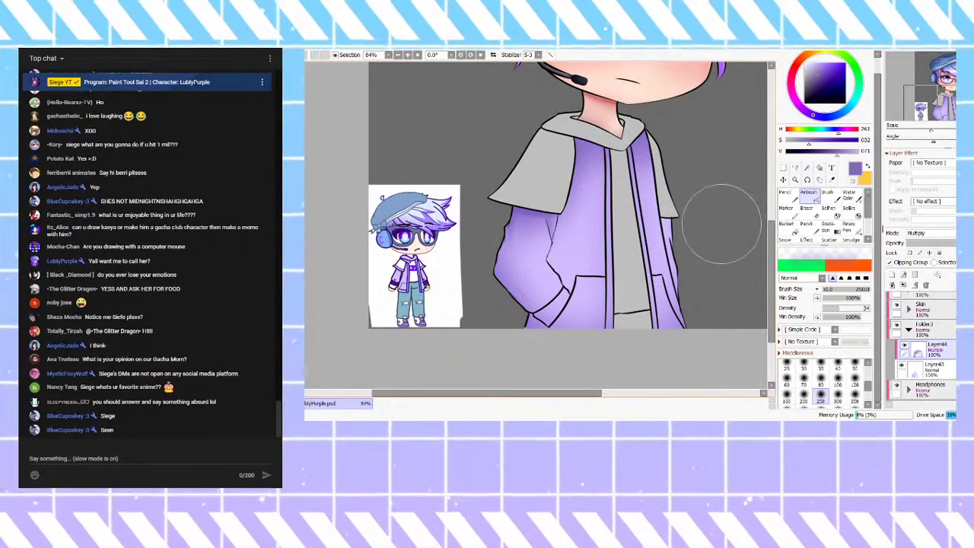
Step: Select Layer43, sample a light purple from the hoodie's front panel and choose the Pencil at size 100
left_click(937, 366)
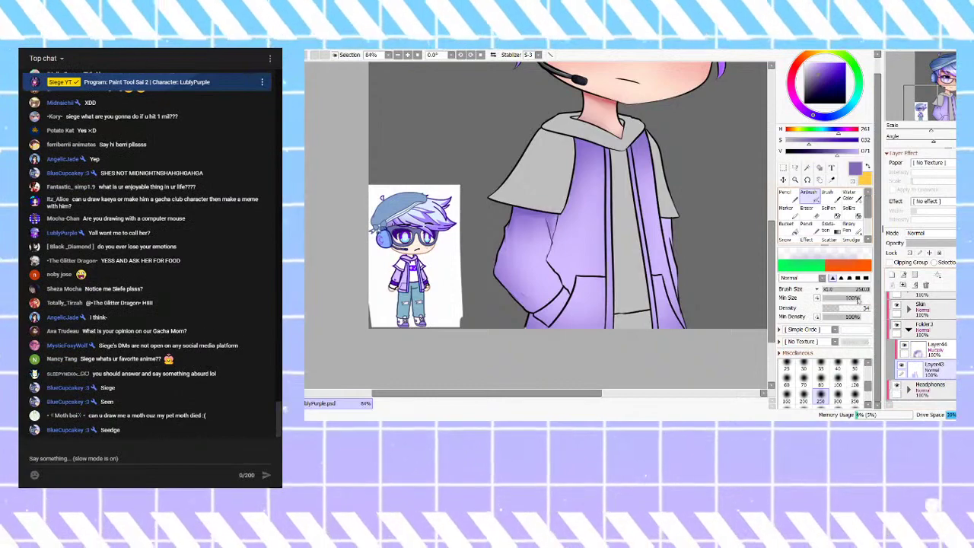
right_click(597, 242)
left_click(792, 195)
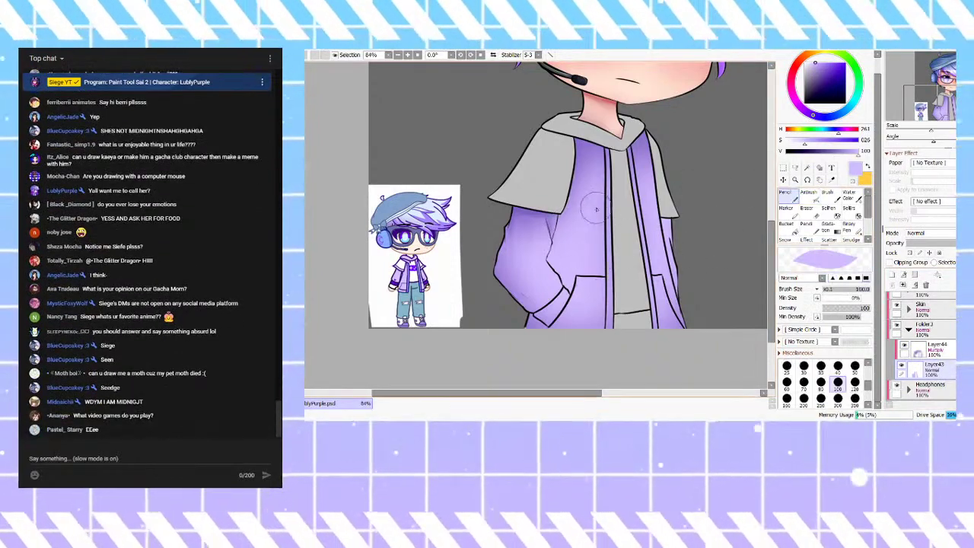
scroll(613, 209, "up", 5)
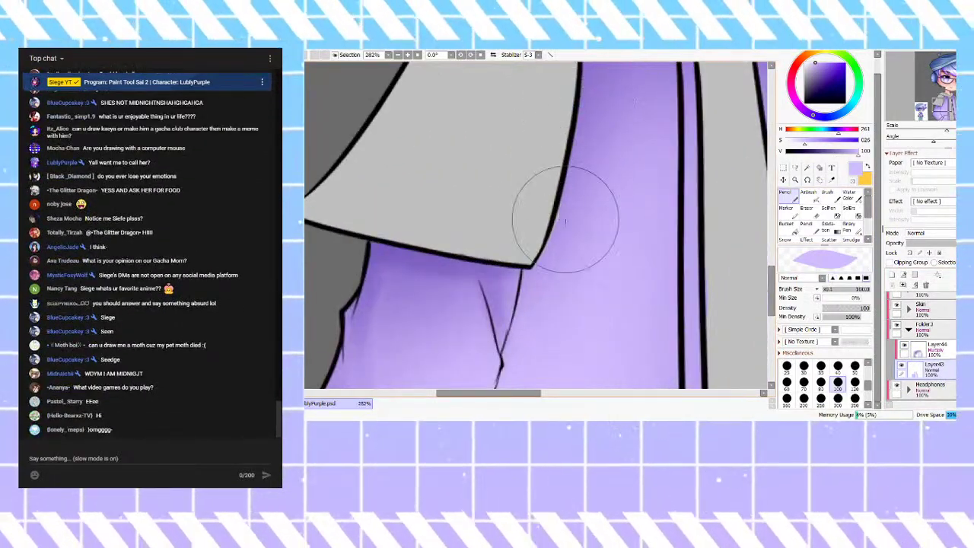
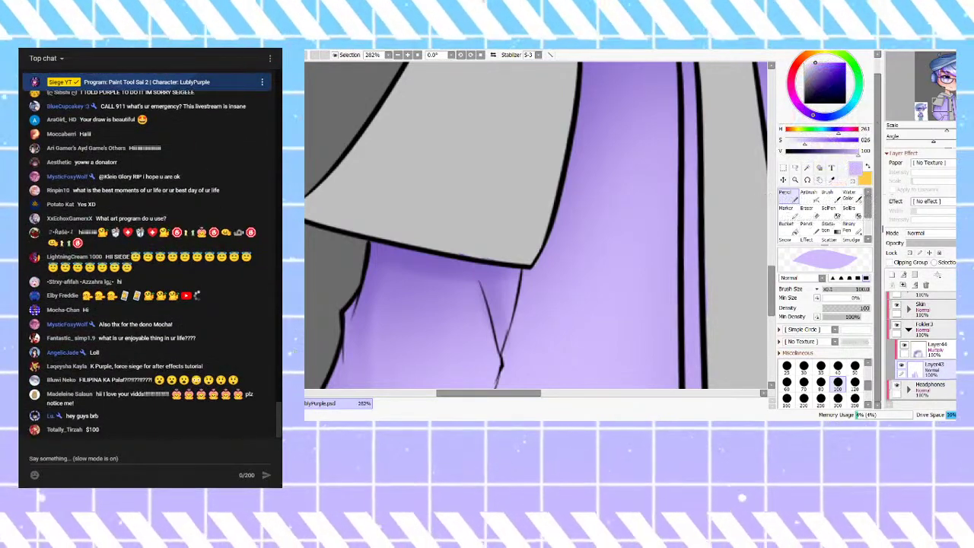
Step: Select the Multiply shading layer Layer44 and open its hue and saturation adjustment
scroll(633, 179, "down", 5)
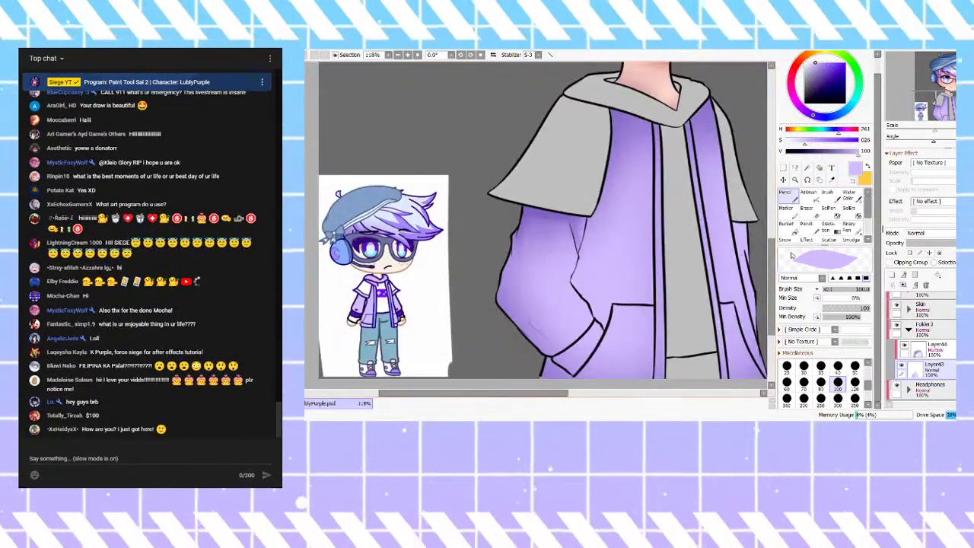
left_click(936, 350)
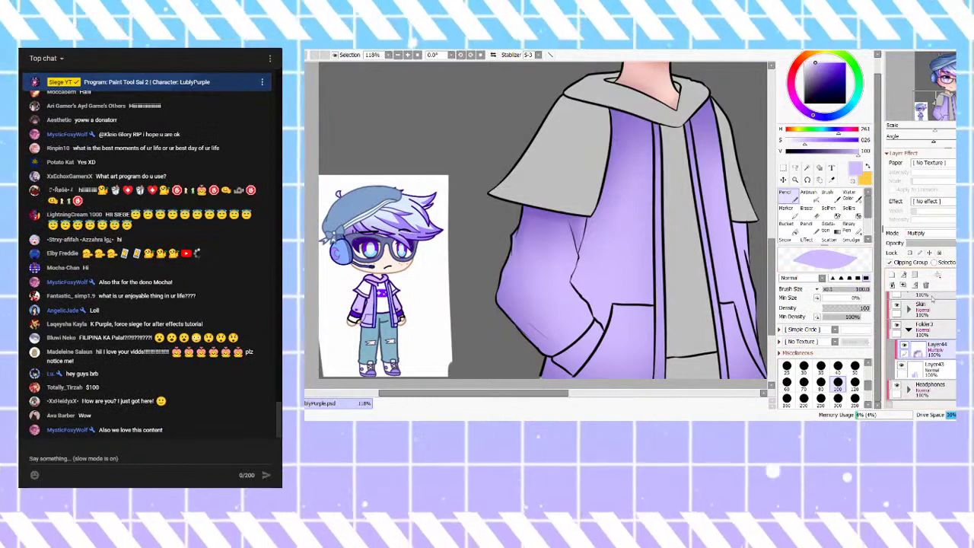
key("ctrl+u")
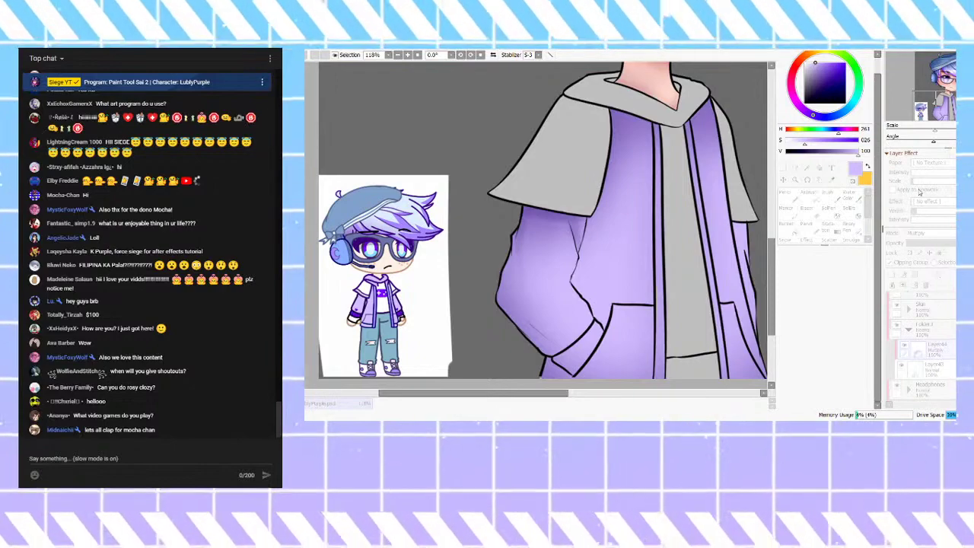
scroll(466, 207, "down", 4)
scroll(524, 140, "up", 2)
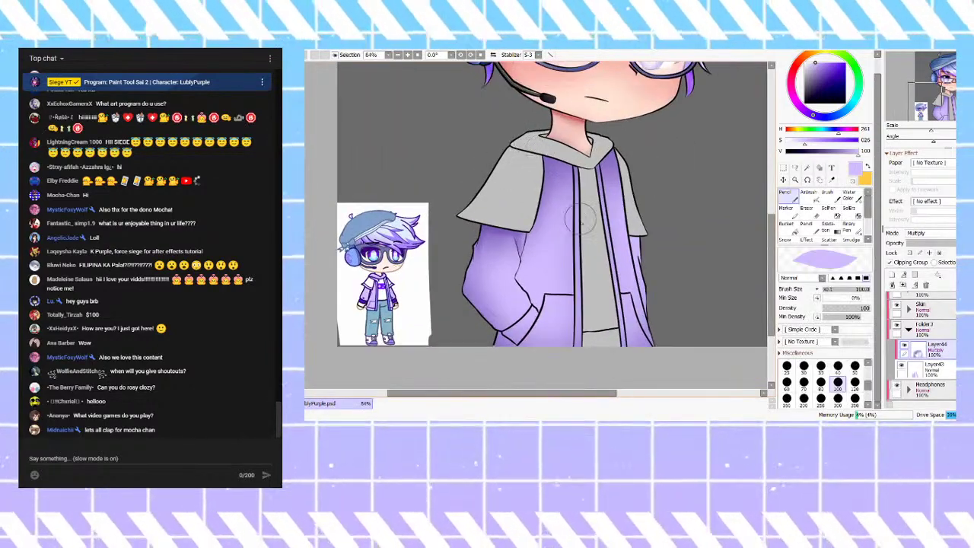
Step: Soften the shading on the near sleeve and front panel with light purple strokes of the size 100 Brush
scroll(569, 191, "up", 3)
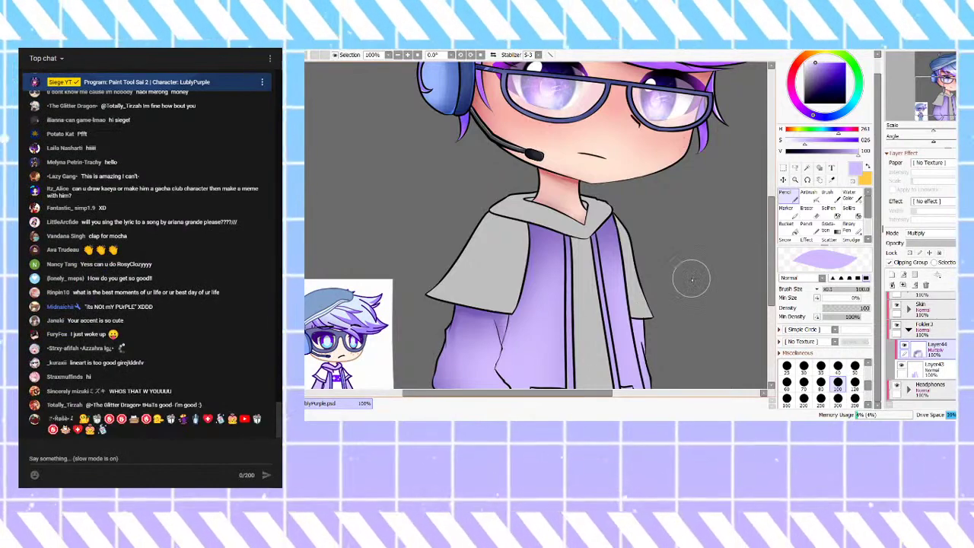
scroll(706, 162, "down", 3)
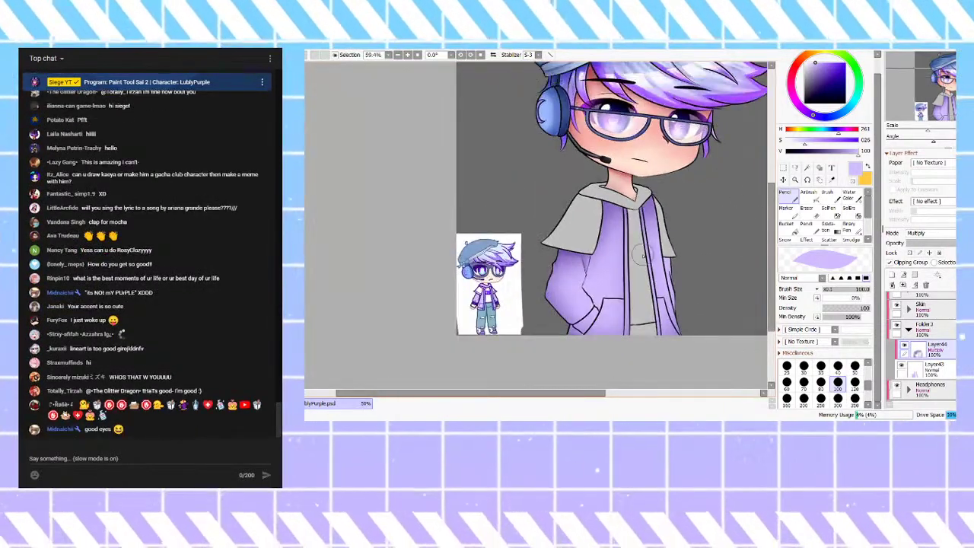
scroll(649, 255, "up", 2)
scroll(548, 286, "up", 2)
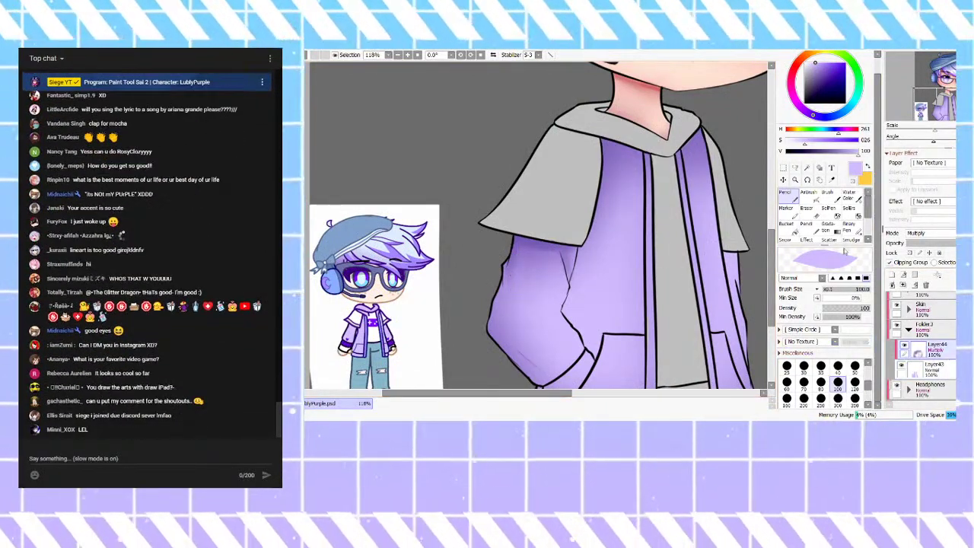
left_click(848, 194)
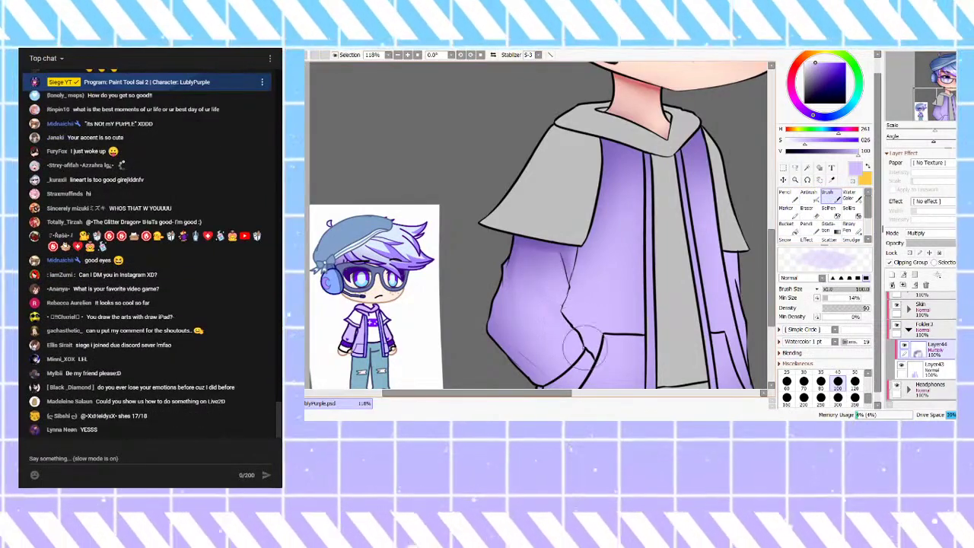
mouse_move(513, 323)
left_mouse_down()
mouse_move(563, 297)
mouse_move(561, 271)
mouse_move(531, 283)
mouse_move(547, 292)
mouse_move(562, 254)
left_mouse_up()
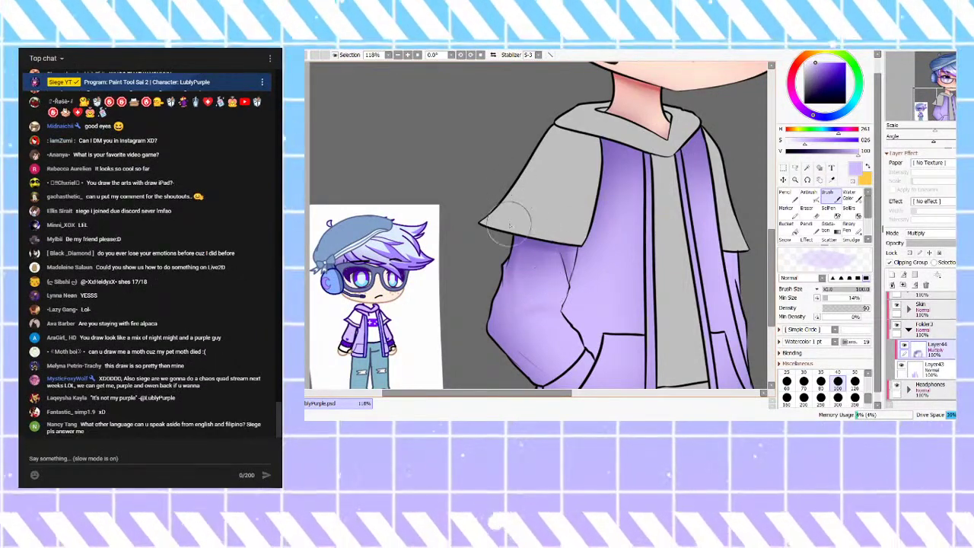
mouse_move(564, 311)
left_mouse_down()
mouse_move(515, 334)
mouse_move(564, 313)
mouse_move(528, 326)
left_mouse_up()
mouse_move(615, 204)
left_mouse_down()
mouse_move(633, 154)
mouse_move(634, 230)
mouse_move(639, 131)
mouse_move(625, 344)
left_mouse_up()
mouse_move(639, 229)
left_mouse_down()
mouse_move(633, 256)
mouse_move(635, 145)
left_mouse_up()
scroll(580, 216, "down", 3)
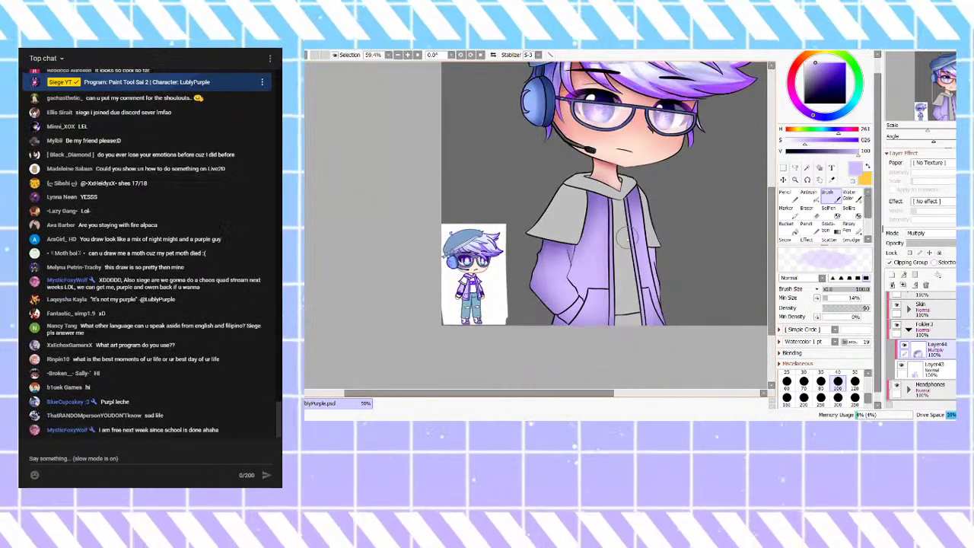
scroll(552, 316, "down", 3)
scroll(590, 328, "up", 3)
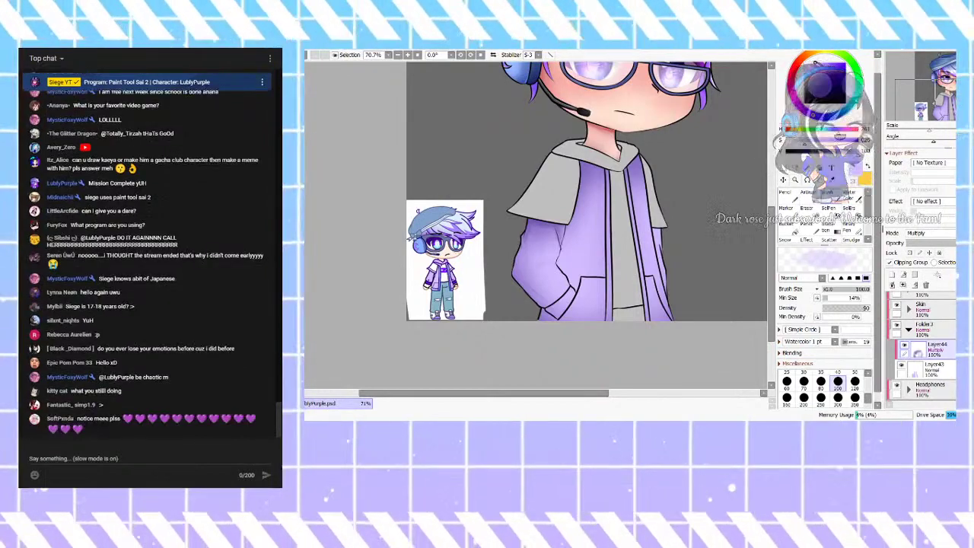
Step: Paste the fabric texture over the hoodie as a layer clipped to Layer43 and blended in Overlay mode
scroll(513, 265, "down", 1)
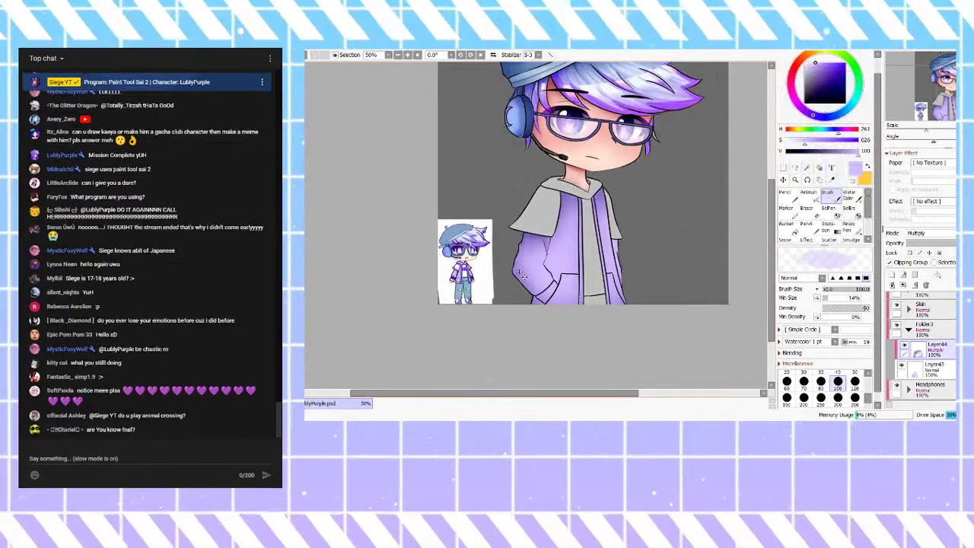
key("ctrl+v")
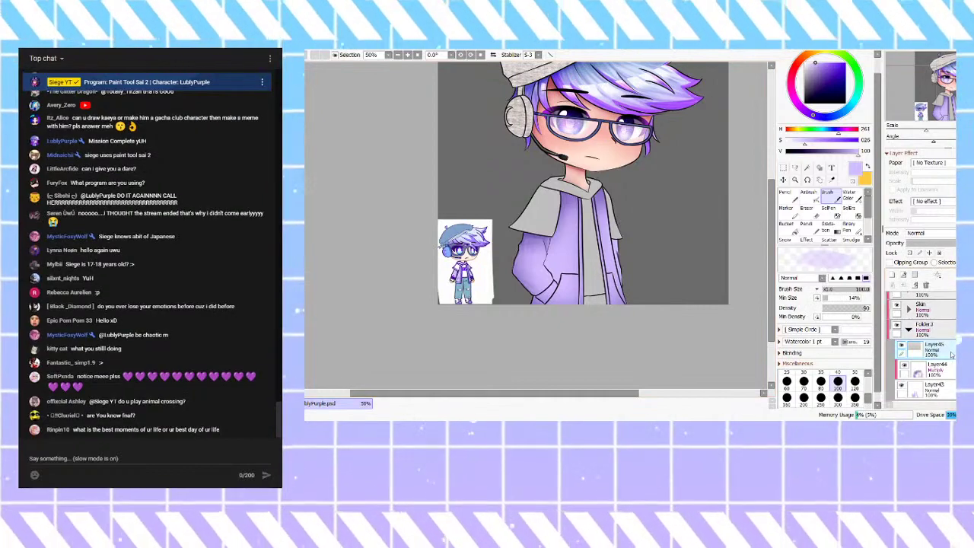
key("ctrl+t")
left_click_drag(560, 84, 590, 255)
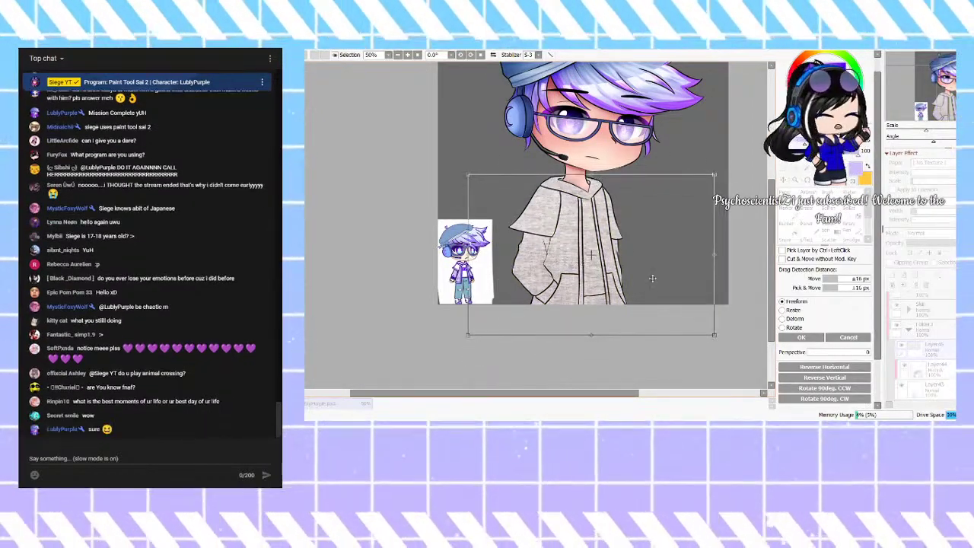
key("Return")
left_click(889, 264)
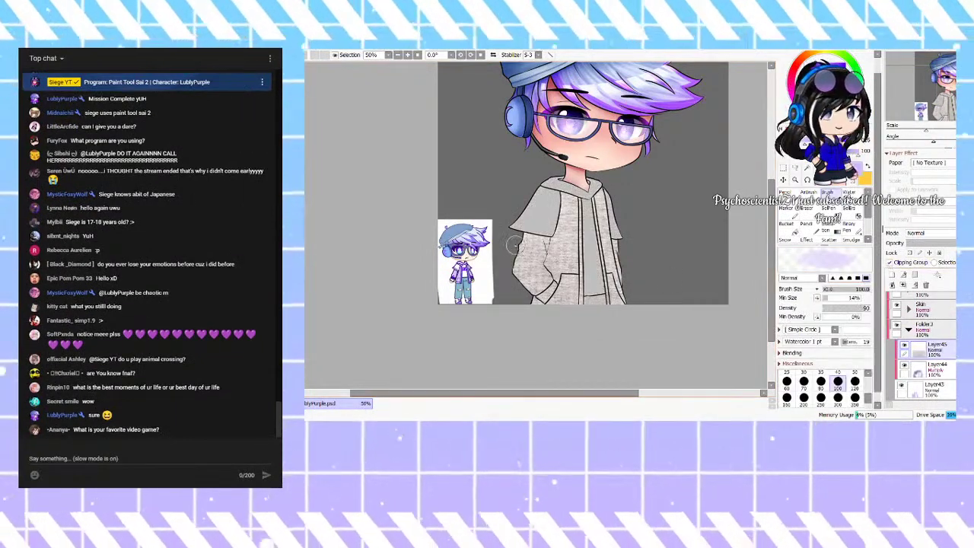
scroll(536, 217, "up", 2)
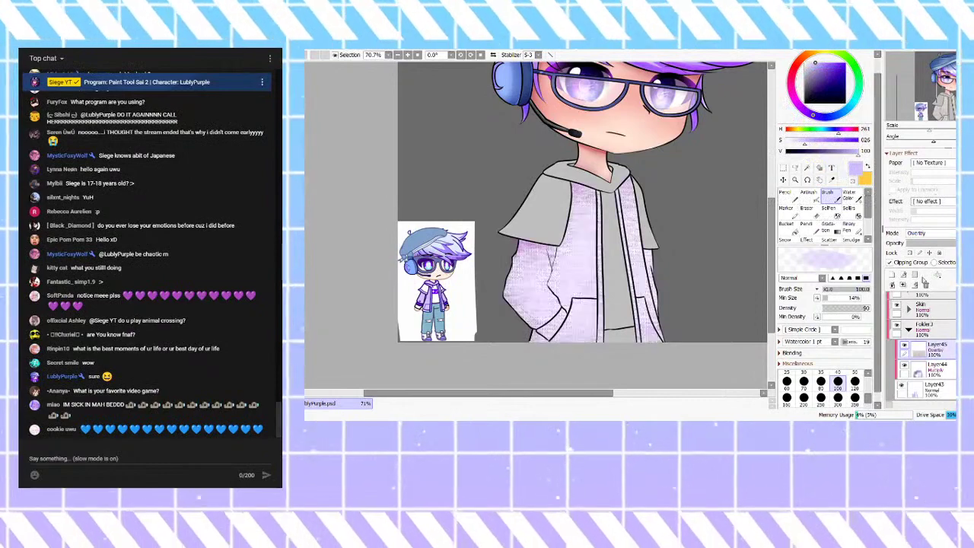
Step: Lower the opacity of the fabric texture layer Layer45 and adjust the hue and saturation of the hoodie's base Layer43
left_click(905, 246)
left_click_drag(906, 244, 930, 243)
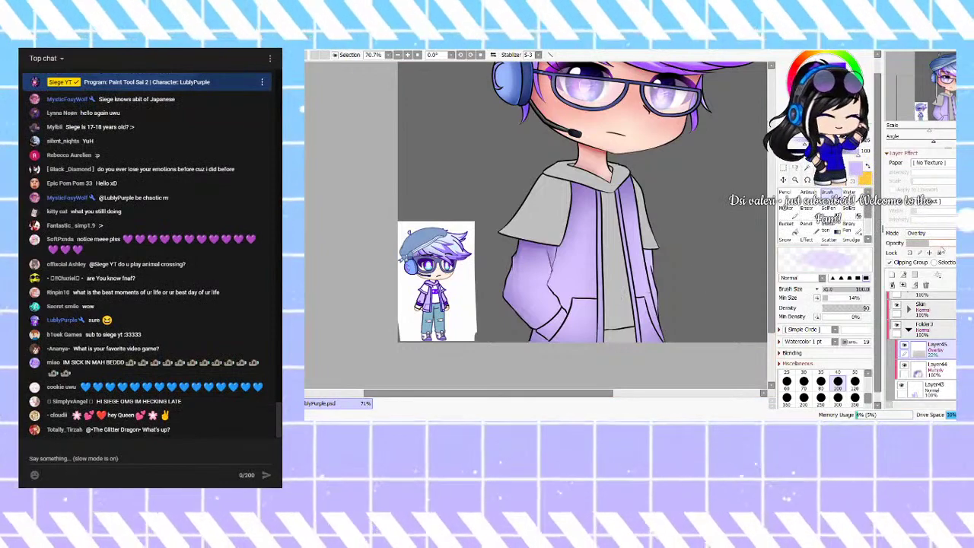
left_click(947, 389)
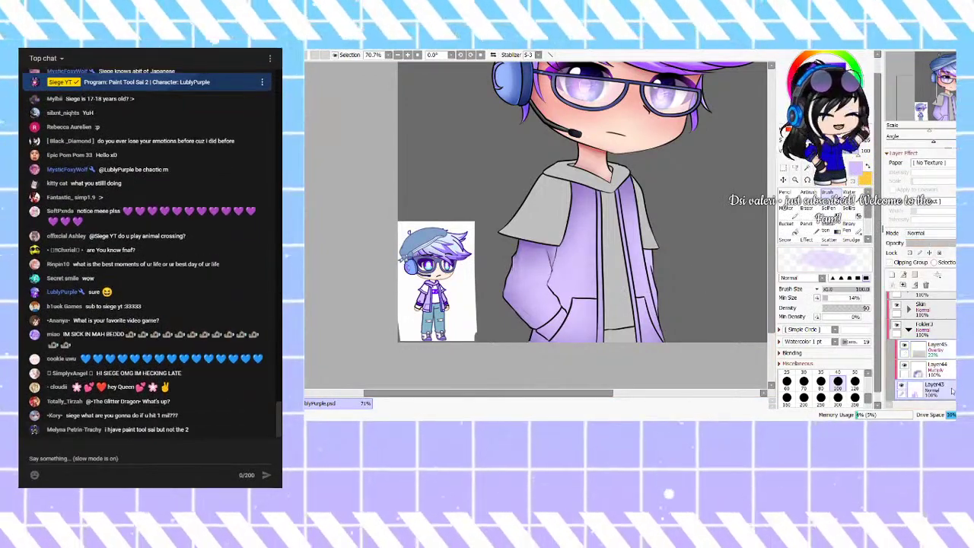
key("ctrl+u")
left_click_drag(889, 166, 882, 165)
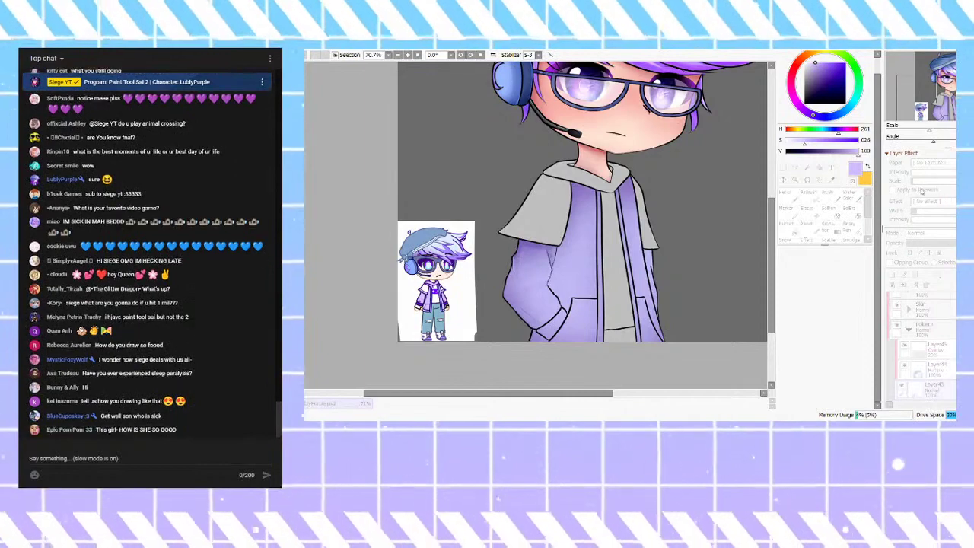
left_click_drag(945, 245, 937, 244)
scroll(590, 214, "down", 1)
scroll(628, 192, "up", 1)
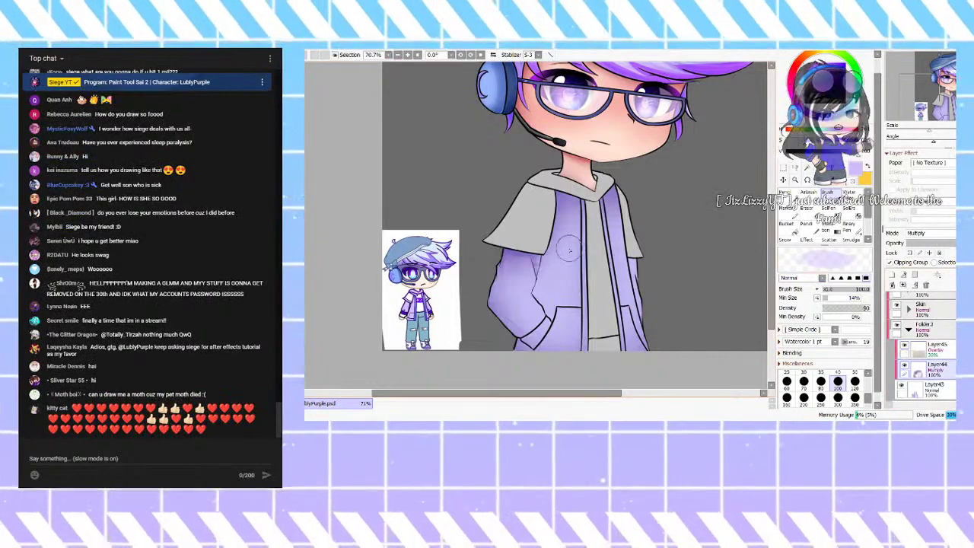
scroll(551, 252, "up", 1)
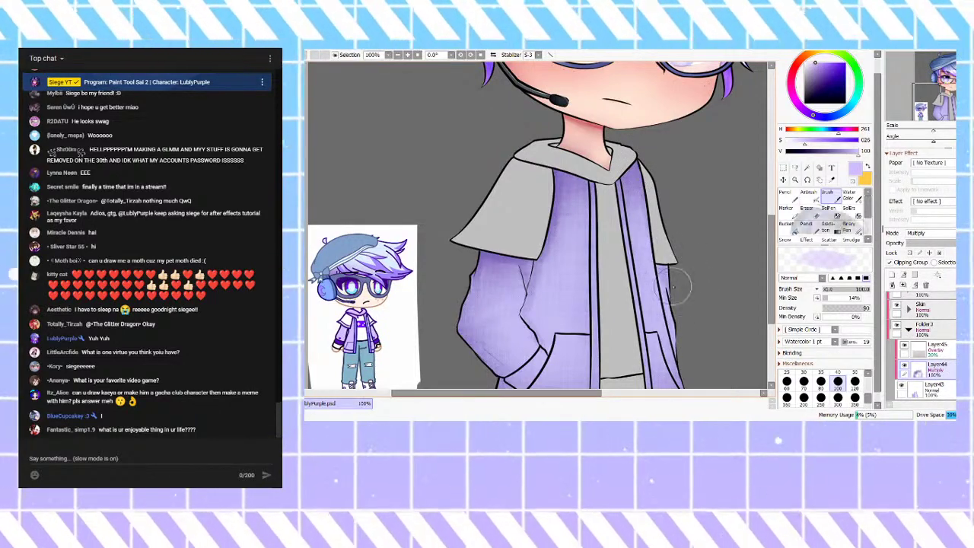
scroll(661, 247, "down", 3)
scroll(674, 183, "up", 1)
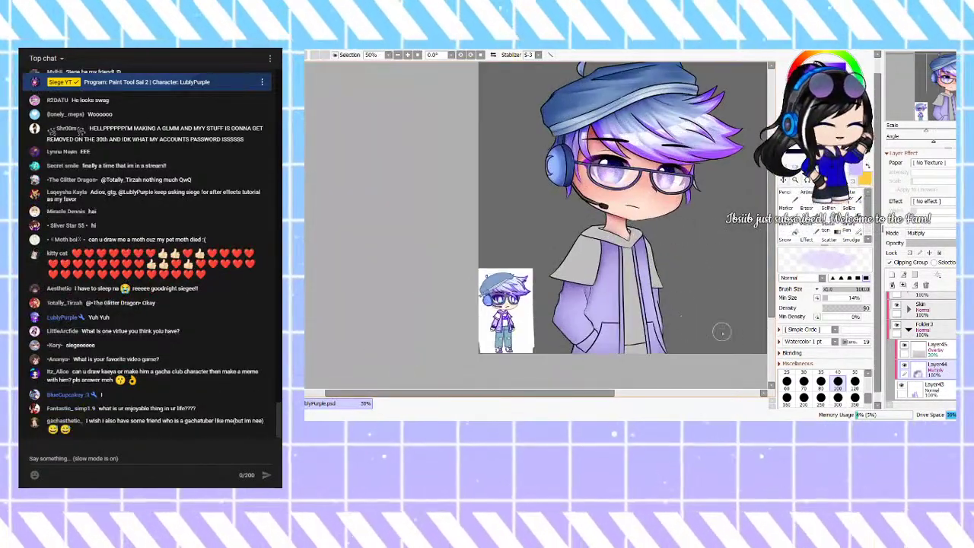
scroll(609, 353, "up", 1)
scroll(609, 352, "up", 1)
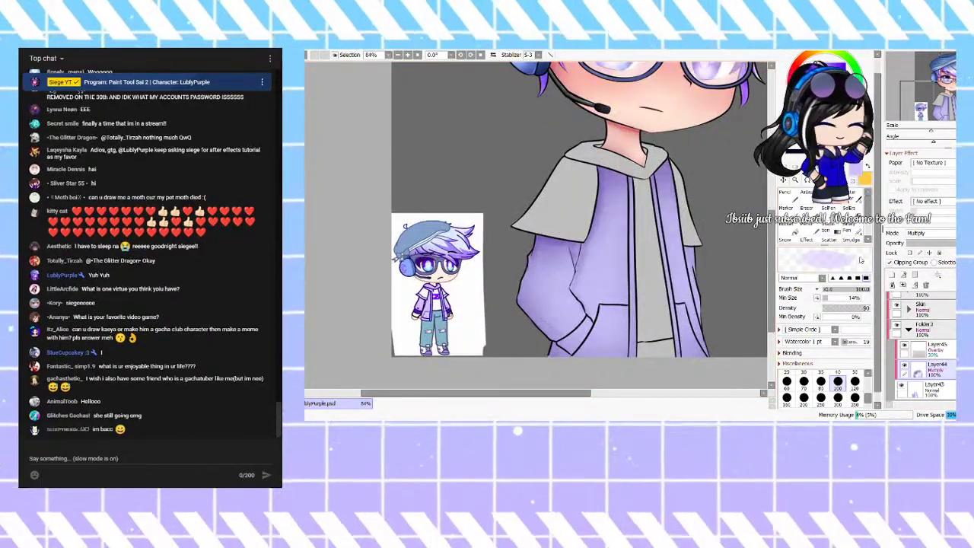
left_click(837, 230)
left_click_drag(612, 283, 618, 223)
left_click(848, 333)
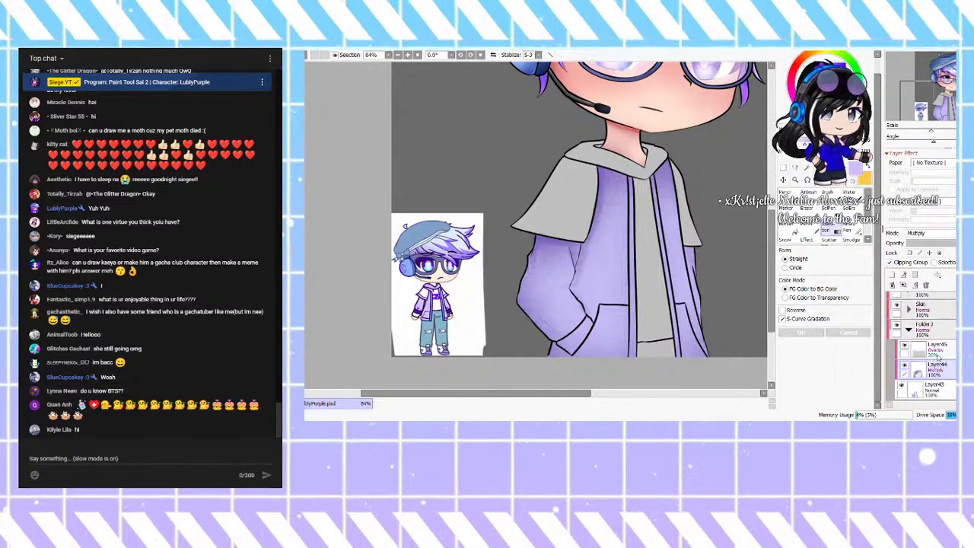
Step: Add a new layer directly above Layer44, clip it to the hoodie and set its blending mode to Multiply
left_click(787, 197)
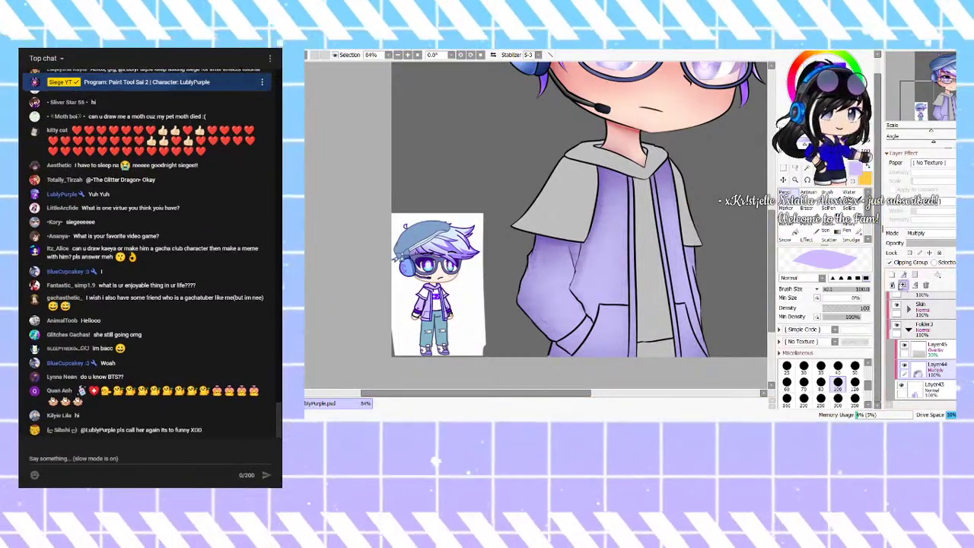
left_click(892, 274)
left_click(921, 266)
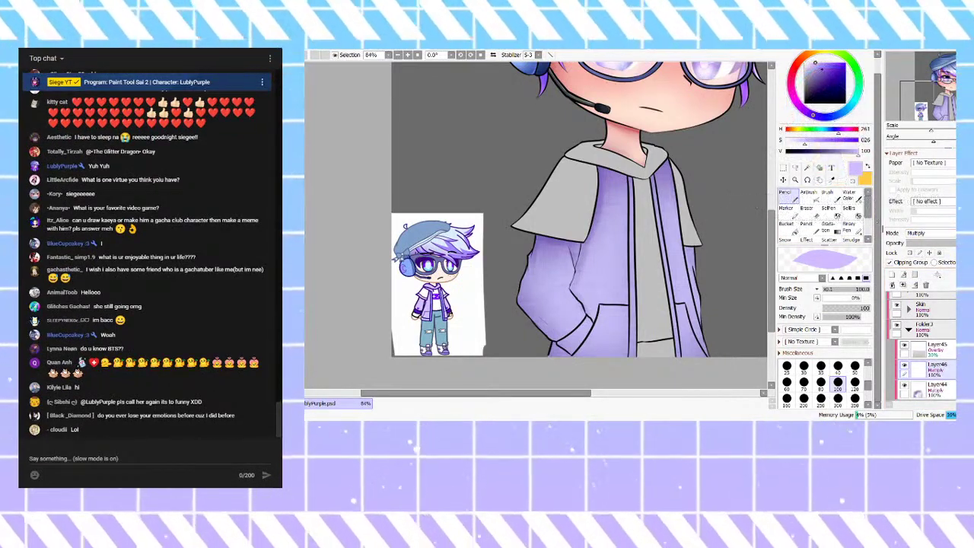
Step: Deepen the shading on the hoodie's purple sleeve and front panels with a medium purple Airbrush at size 250
left_click(808, 193)
left_click_drag(676, 153, 687, 159)
mouse_move(565, 143)
left_mouse_down()
mouse_move(586, 196)
mouse_move(602, 133)
mouse_move(580, 218)
mouse_move(494, 290)
mouse_move(515, 347)
mouse_move(613, 383)
mouse_move(602, 348)
left_mouse_up()
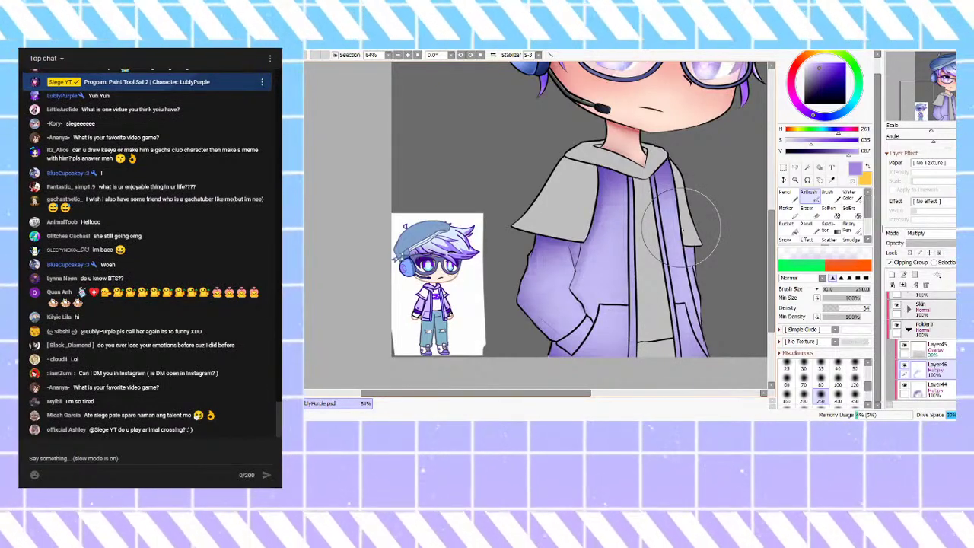
mouse_move(677, 309)
left_mouse_down()
mouse_move(665, 267)
mouse_move(683, 419)
mouse_move(667, 308)
left_mouse_up()
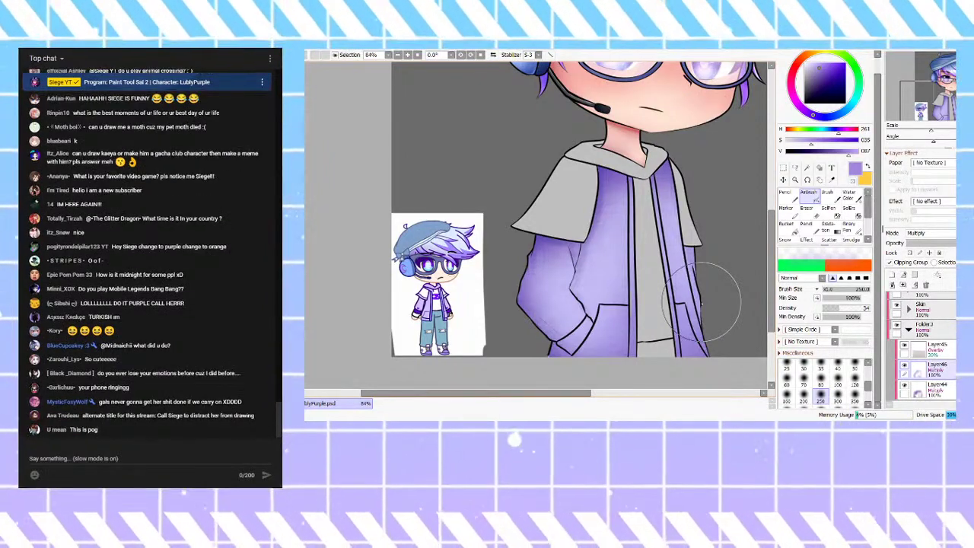
mouse_move(677, 253)
left_mouse_down()
mouse_move(669, 282)
mouse_move(664, 275)
left_mouse_up()
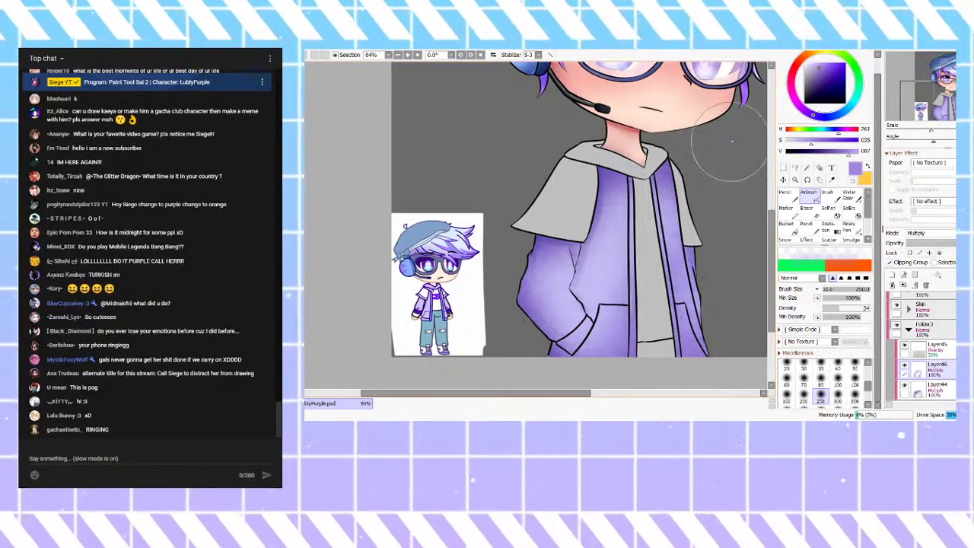
Step: Collapse the folder holding the hoodie layers and rename it Jacket
scroll(596, 255, "down", 2)
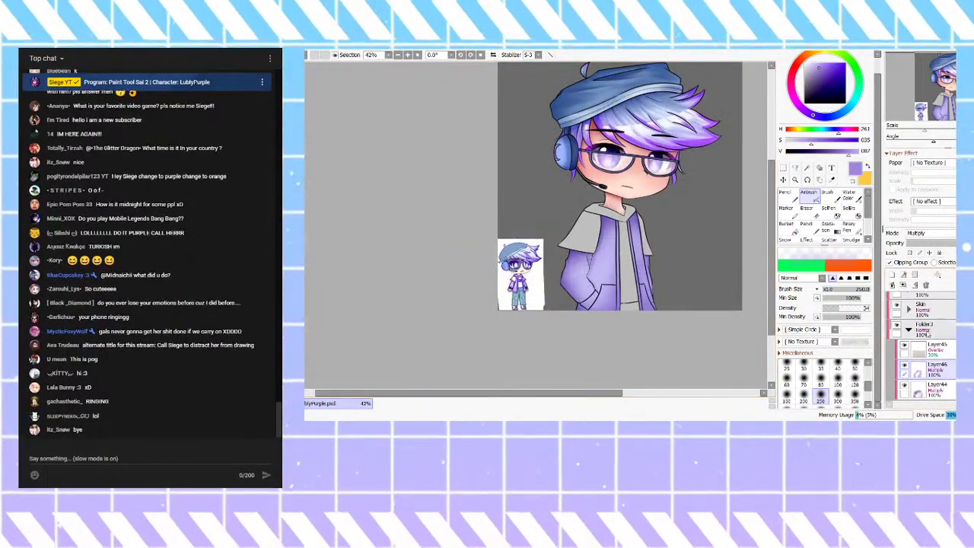
left_click(908, 328)
left_click(921, 329)
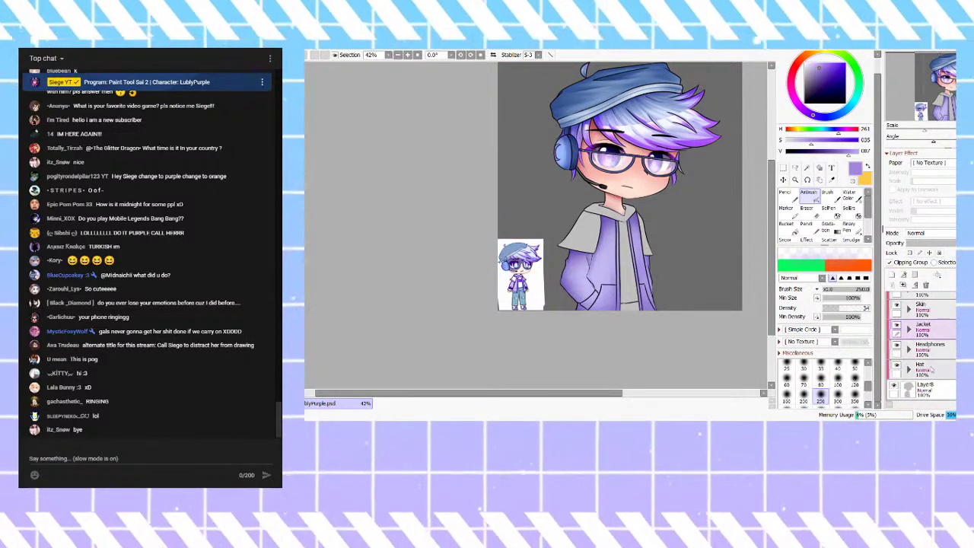
Step: Add a new layer, move it directly below the Jacket folder and place it inside a new folder
left_click(937, 389)
left_click(890, 262)
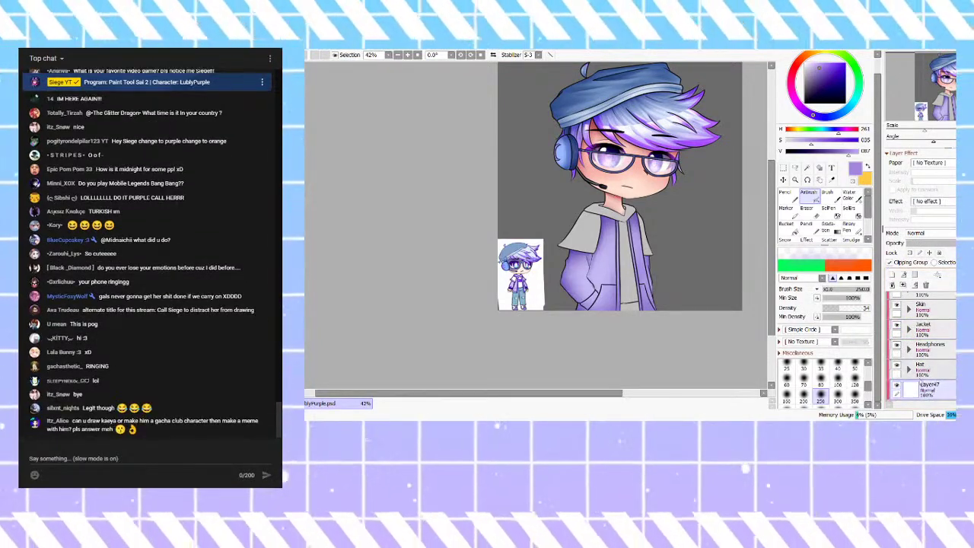
left_click_drag(932, 358, 937, 341)
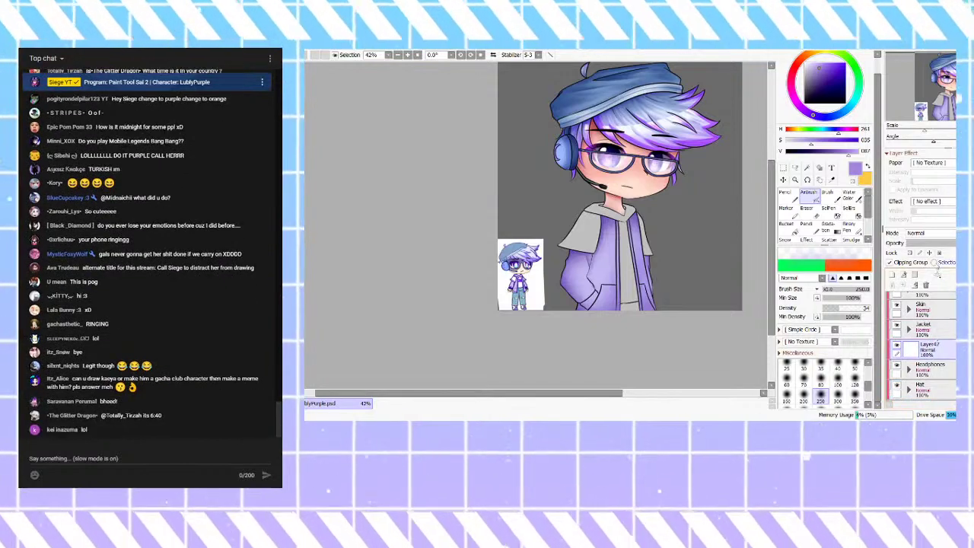
left_click(915, 275)
left_click(929, 367)
Step: Sample white from the shirt in the reference picture and choose the Pencil at size 100
scroll(554, 293, "up", 3)
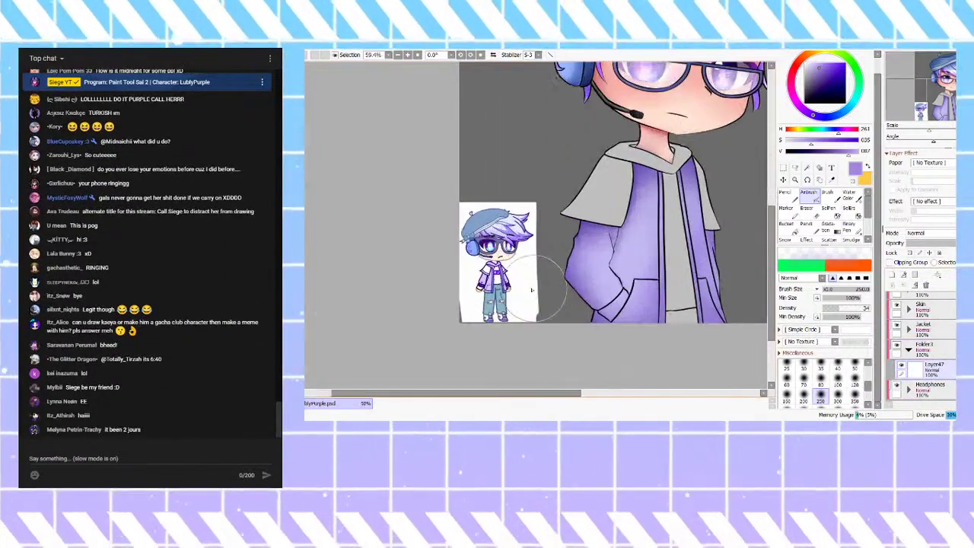
right_click(500, 279)
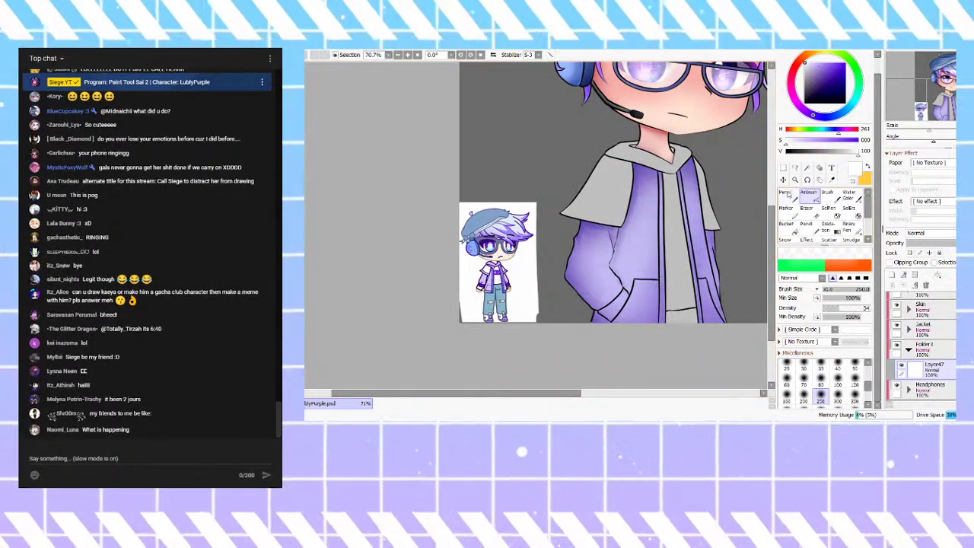
left_click(791, 197)
left_click_drag(677, 240, 681, 290)
key("ctrl+z")
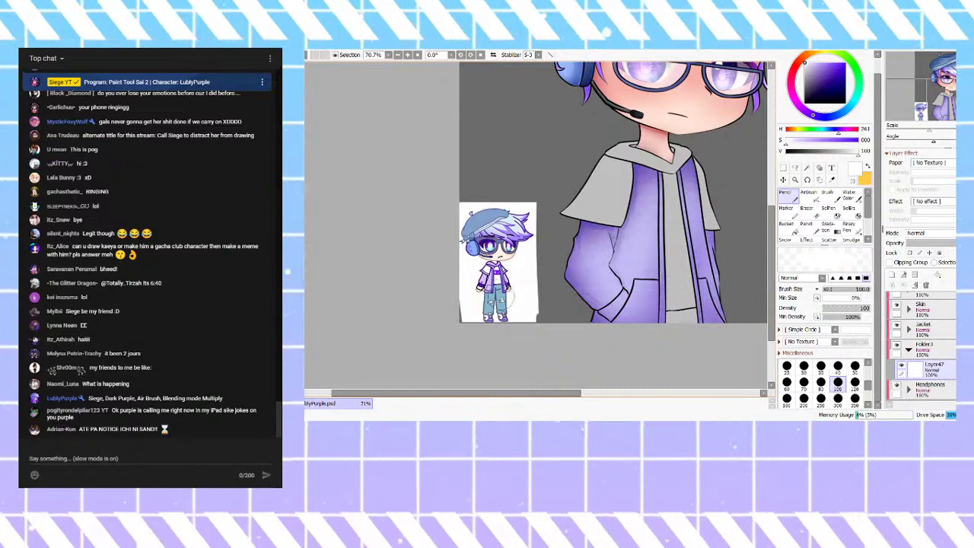
Step: Paint the shirt between the hoodie's open front panels solid white, from the neckline down to the hem
left_click_drag(667, 176, 669, 221)
scroll(669, 186, "up", 2)
scroll(670, 188, "up", 2)
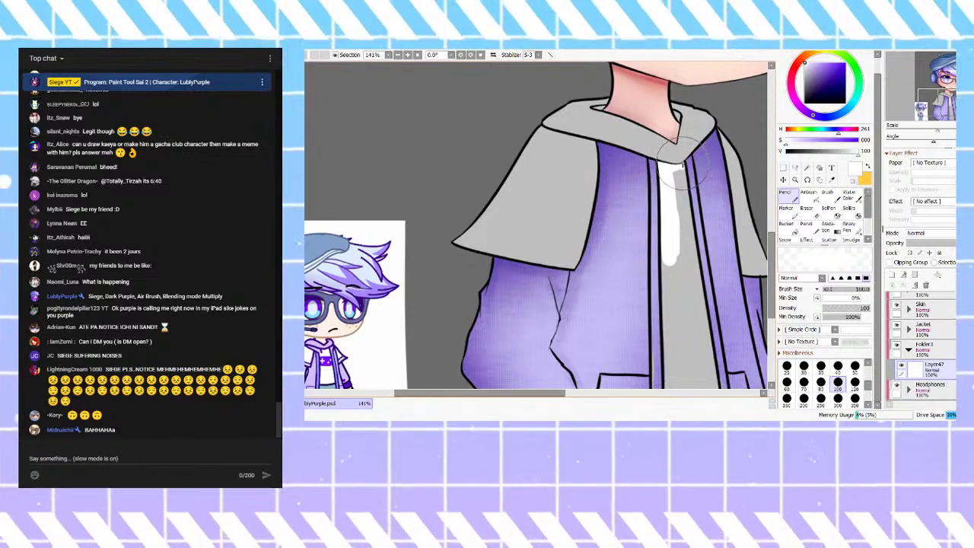
left_click_drag(680, 169, 681, 308)
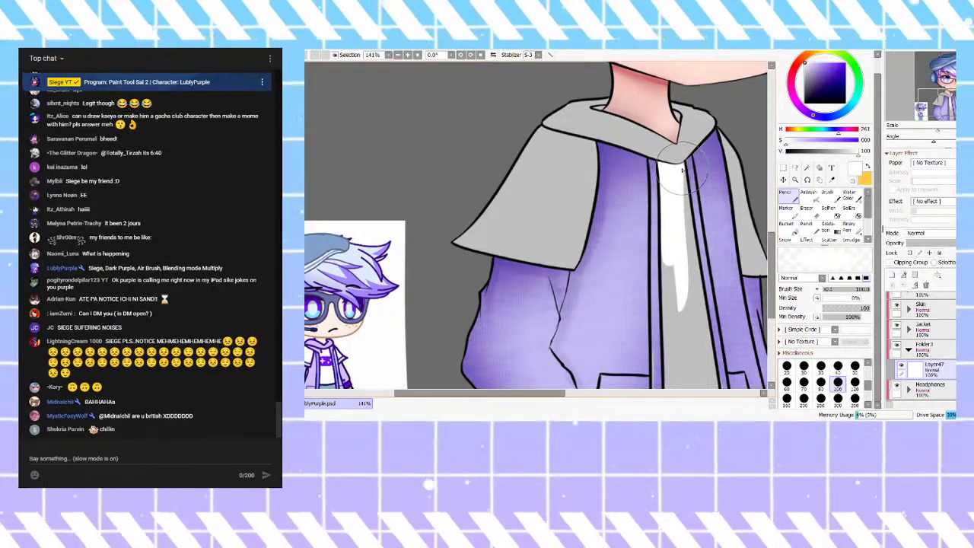
left_click_drag(679, 175, 691, 377)
scroll(701, 178, "down", 5)
mouse_move(691, 224)
left_mouse_down()
mouse_move(686, 245)
mouse_move(699, 252)
left_mouse_up()
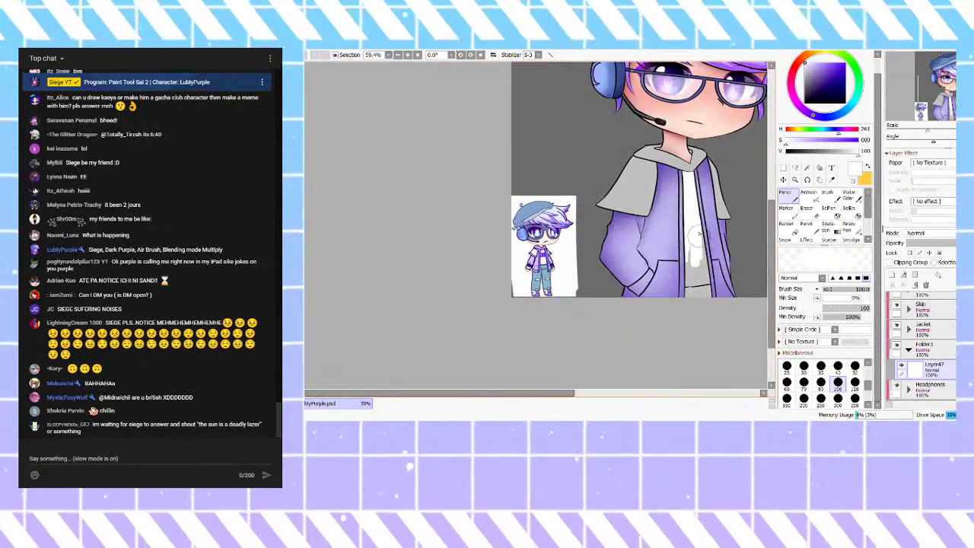
scroll(699, 251, "up", 3)
mouse_move(705, 315)
left_mouse_down()
mouse_move(710, 254)
mouse_move(717, 290)
mouse_move(700, 310)
mouse_move(738, 309)
mouse_move(680, 326)
mouse_move(711, 321)
mouse_move(673, 248)
mouse_move(678, 302)
mouse_move(722, 307)
mouse_move(677, 311)
mouse_move(708, 299)
mouse_move(702, 305)
mouse_move(666, 213)
mouse_move(667, 186)
mouse_move(656, 214)
mouse_move(735, 265)
mouse_move(730, 286)
mouse_move(678, 315)
left_mouse_up()
scroll(702, 296, "down", 4)
scroll(697, 310, "up", 7)
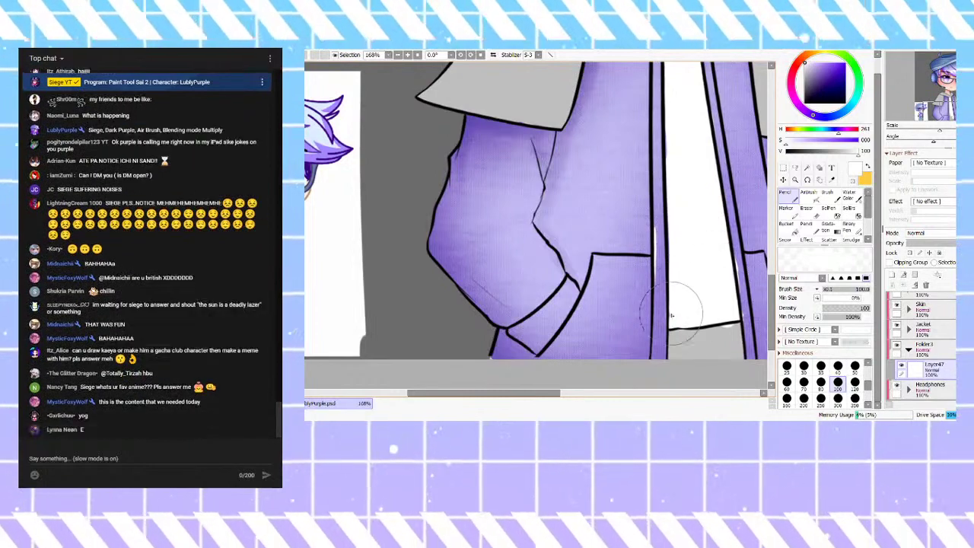
Step: Hide Layer45 and Layer46 to sample the hoodie's light purple, show both again and select the base Layer43
left_click(908, 329)
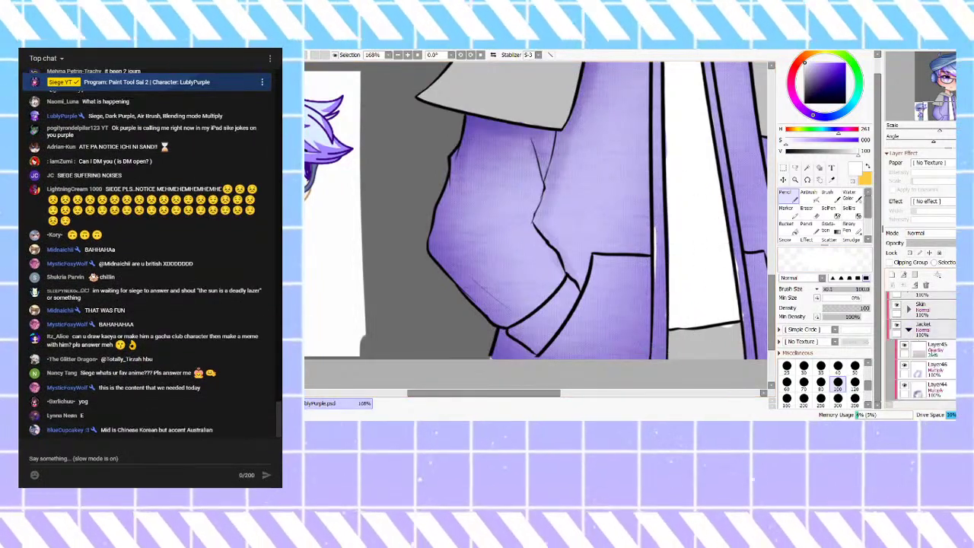
left_click(905, 347)
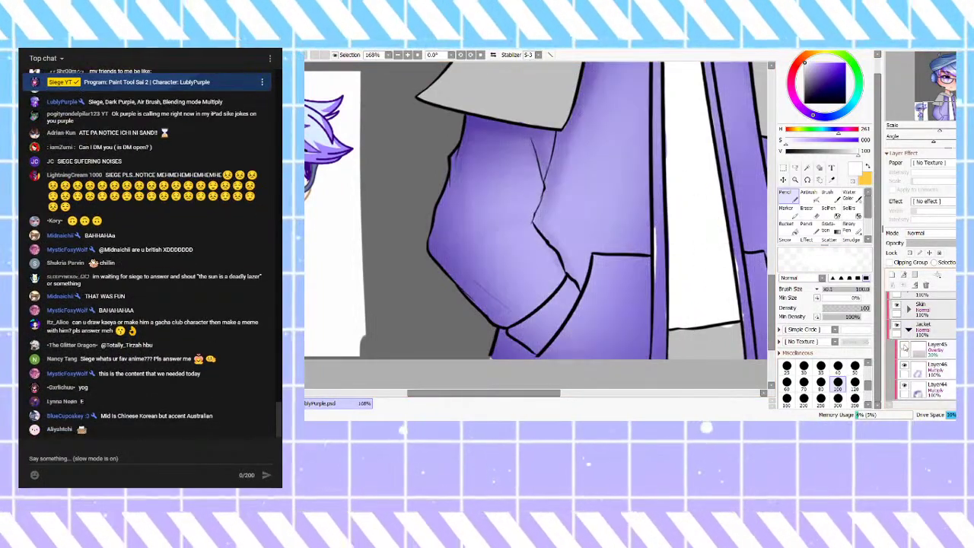
left_click(905, 366)
right_click(609, 203)
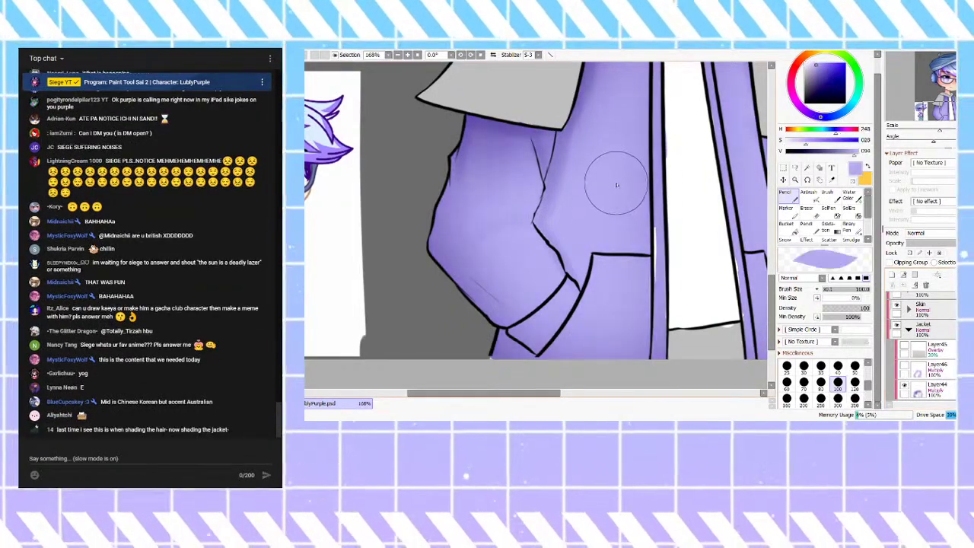
left_click(904, 368)
left_click(905, 346)
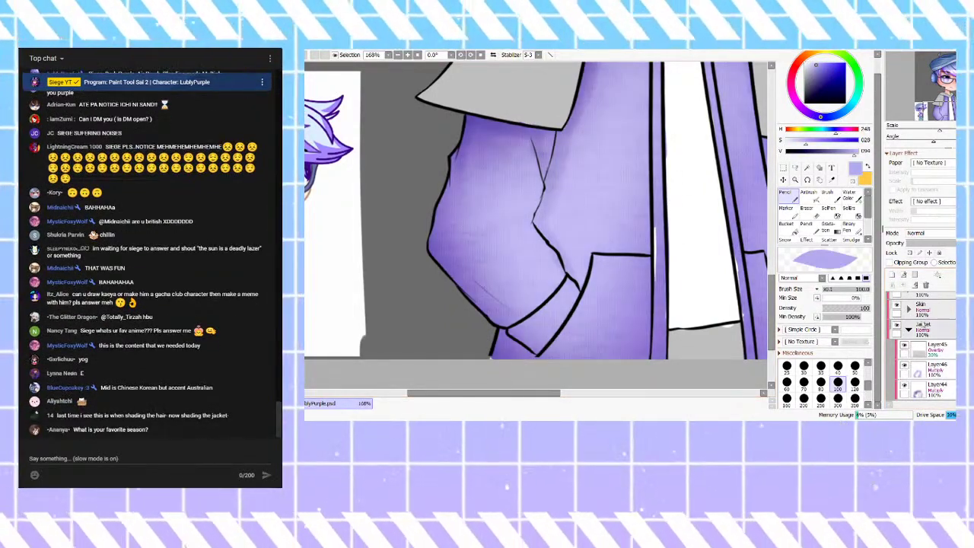
scroll(925, 358, "down", 2)
left_click(933, 352)
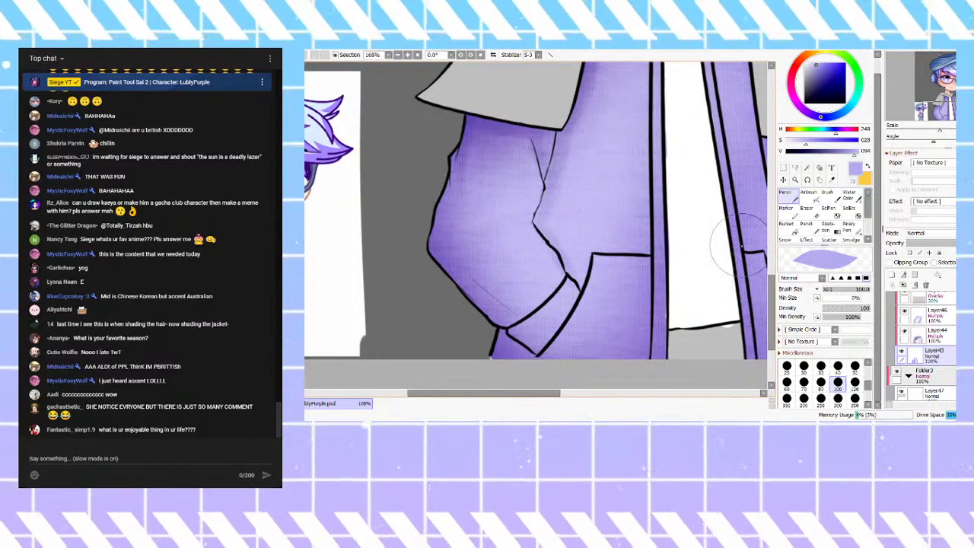
scroll(661, 236, "down", 4)
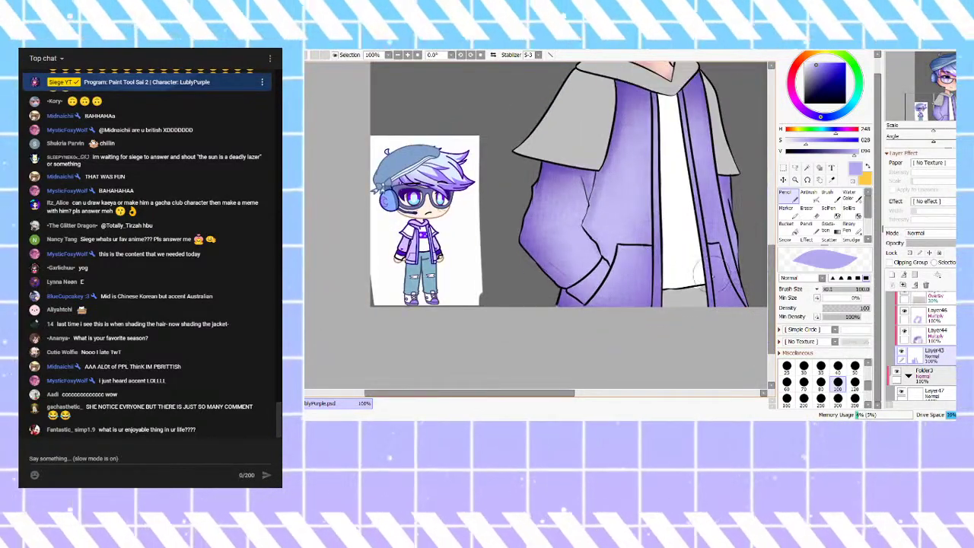
scroll(639, 225, "down", 2)
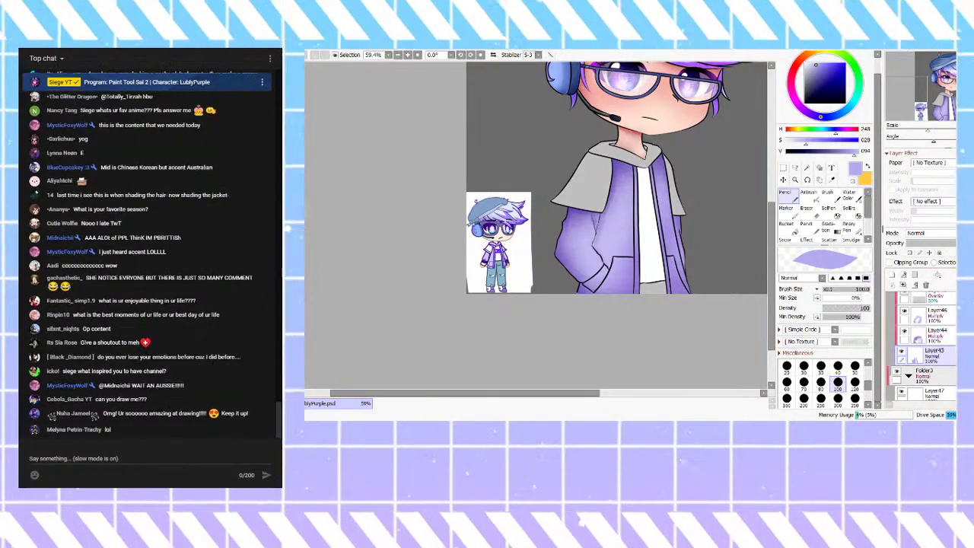
Step: Choose a darker purple (H 274, S 33, V 67) and the size 250 Airbrush, and add a clipped Multiply layer above Layer44
scroll(932, 365, "up", 2)
left_click(935, 372)
left_click_drag(828, 78, 819, 76)
left_click(804, 112)
left_click(813, 197)
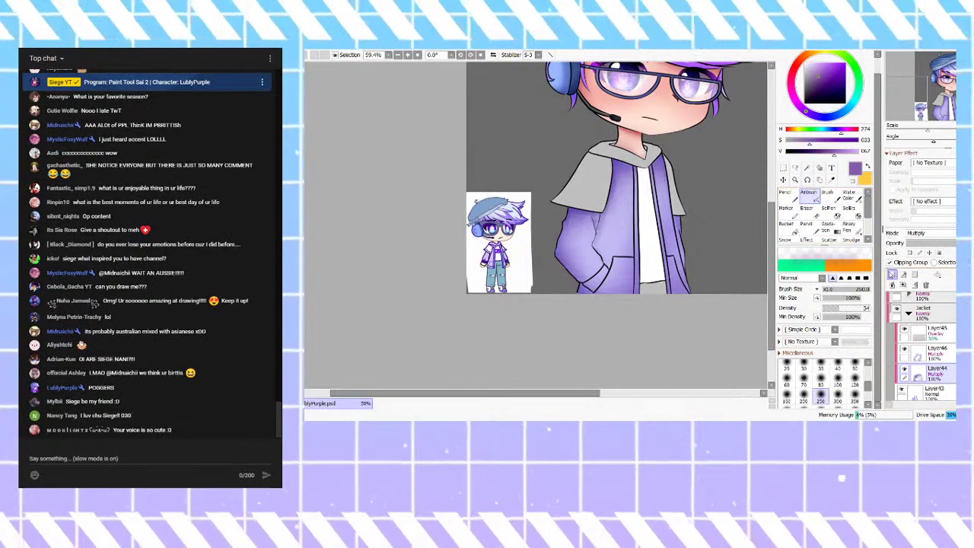
left_click(892, 275)
left_click(924, 262)
Step: Airbrush darker purple shadows onto the hoodie's front panels below the hood and beside the grey sleeves
mouse_move(678, 161)
left_mouse_down()
mouse_move(647, 200)
mouse_move(661, 167)
left_mouse_up()
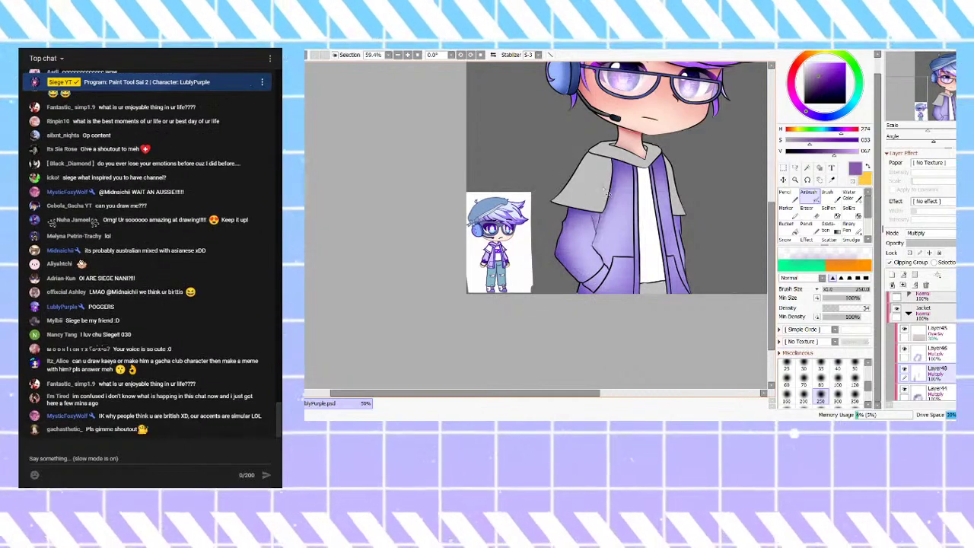
mouse_move(626, 146)
left_mouse_down()
mouse_move(621, 192)
mouse_move(631, 197)
left_mouse_up()
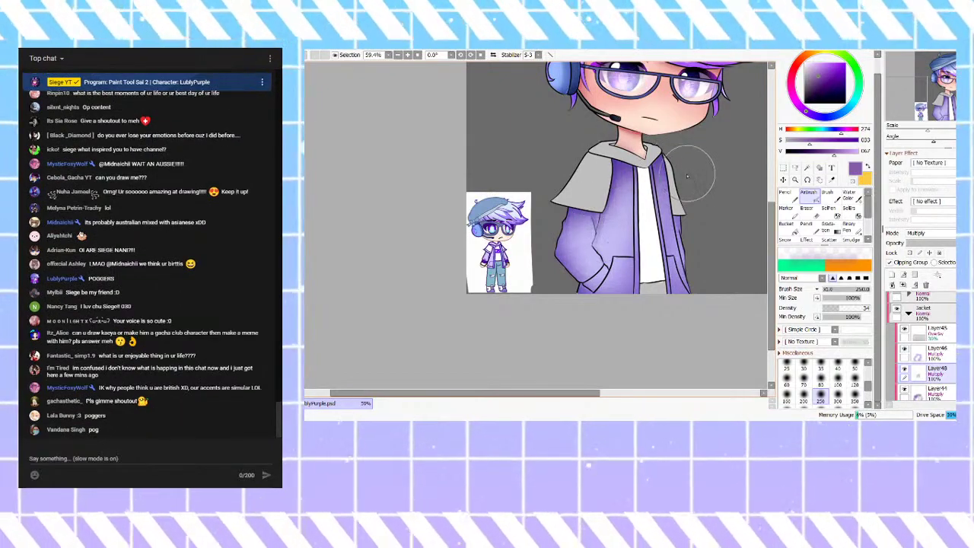
scroll(632, 202, "up", 1)
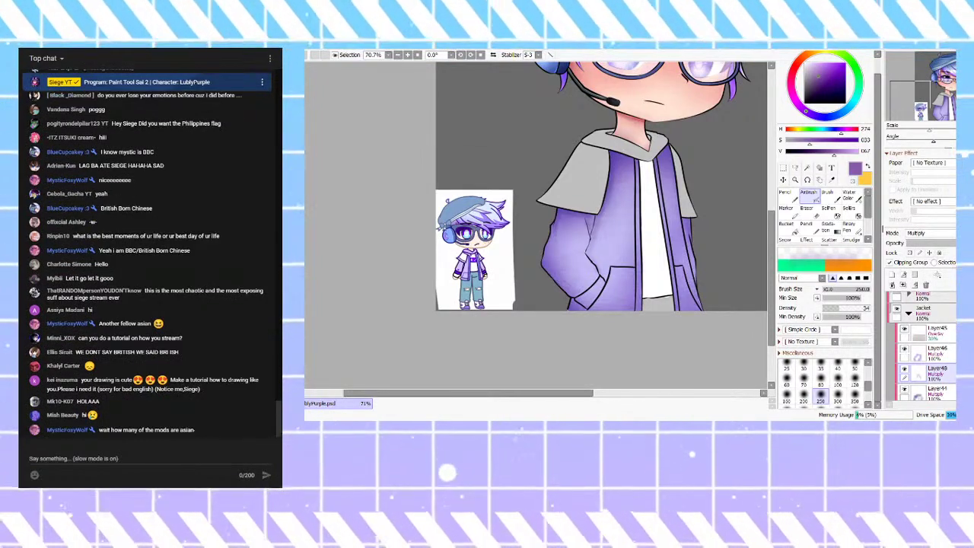
scroll(597, 219, "down", 1)
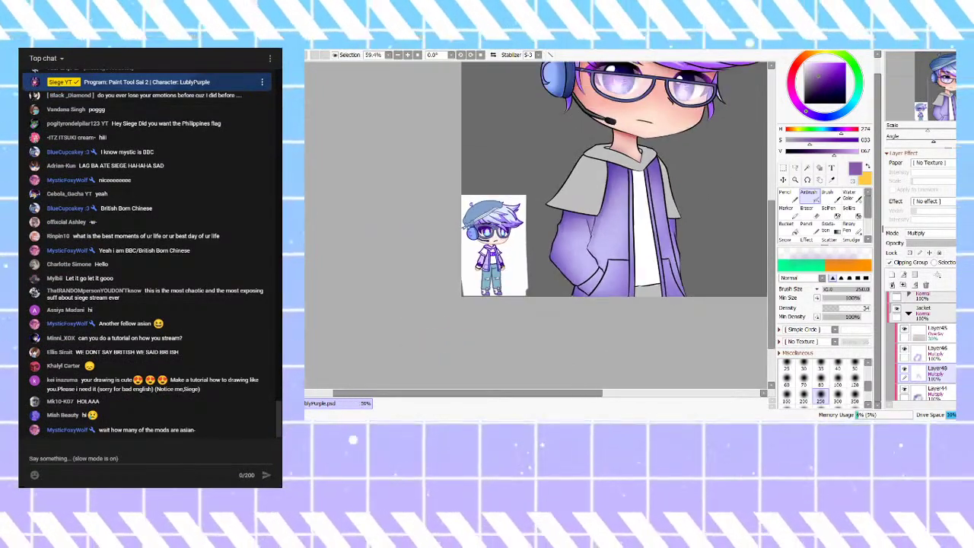
scroll(536, 221, "up", 1)
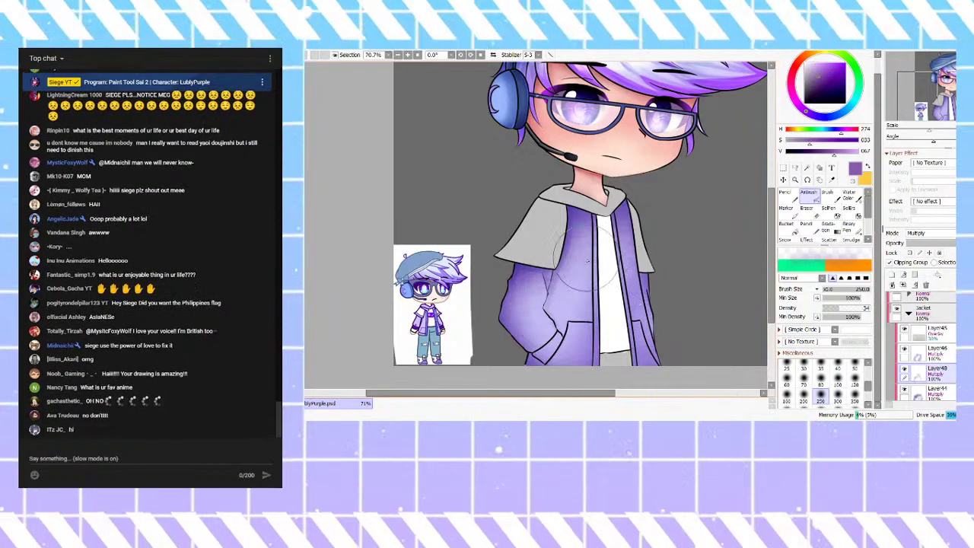
scroll(583, 234, "down", 5)
scroll(582, 203, "up", 5)
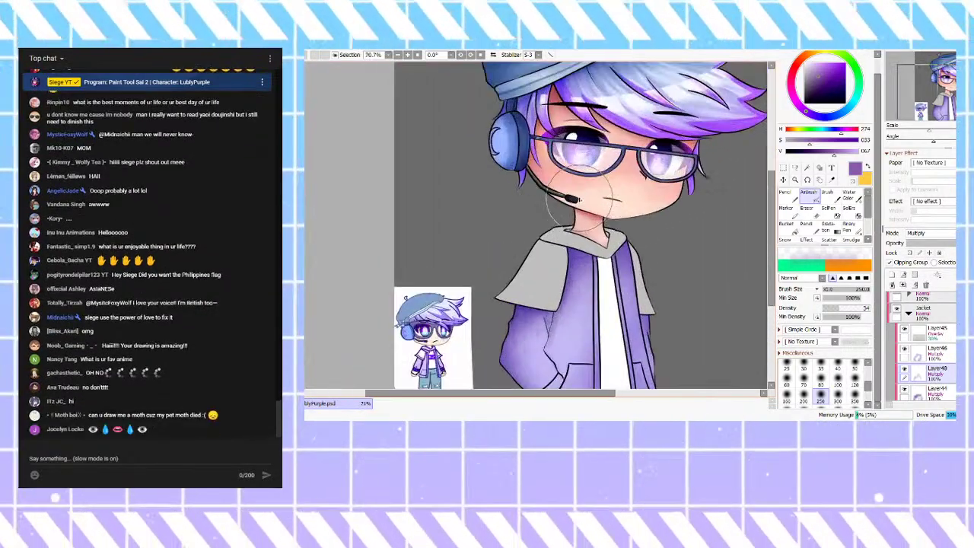